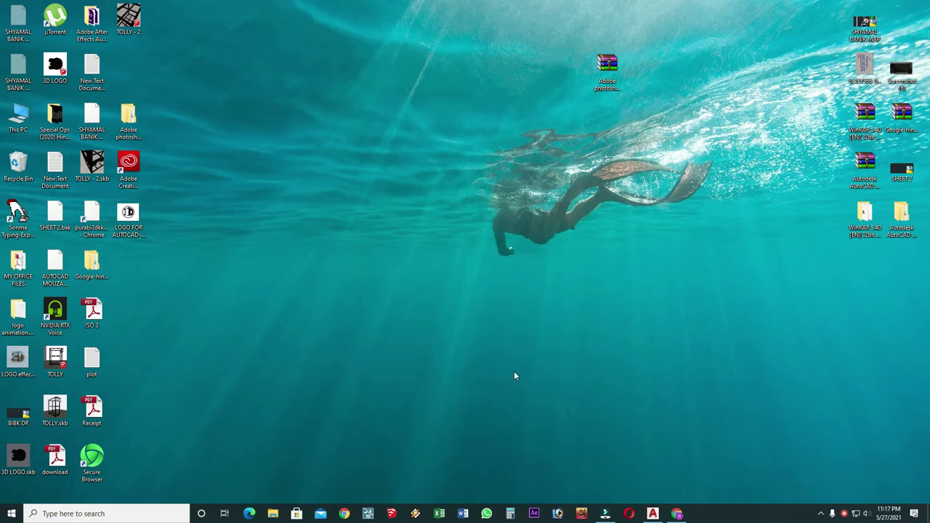
# Bring SHEET 4.dwg back on screen and pan and zoom around the mouza map sheet
pyautogui.click(653, 514)
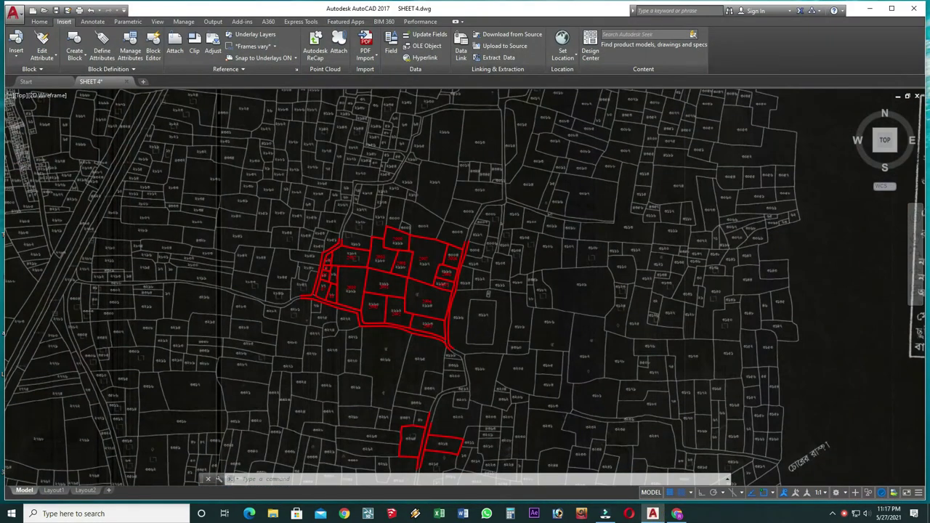
pyautogui.scroll(-5, 481, 322)
pyautogui.scroll(3, 476, 320)
pyautogui.moveTo(505, 313)
pyautogui.mouseDown(button='middle')
pyautogui.moveTo(625, 313)
pyautogui.moveTo(618, 353)
pyautogui.moveTo(750, 377)
pyautogui.mouseUp(button='middle')
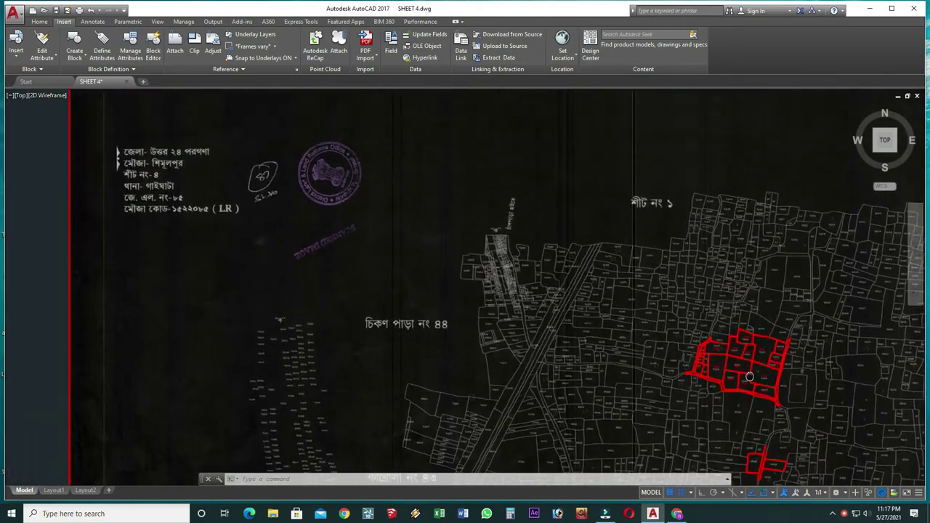
pyautogui.moveTo(411, 296); pyautogui.dragTo(419, 326, button='middle')
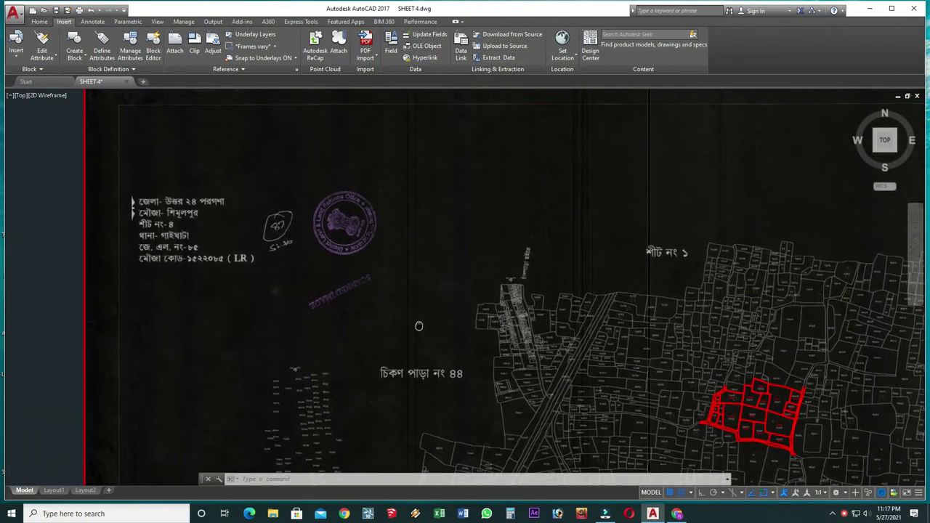
pyautogui.scroll(2, 133, 207)
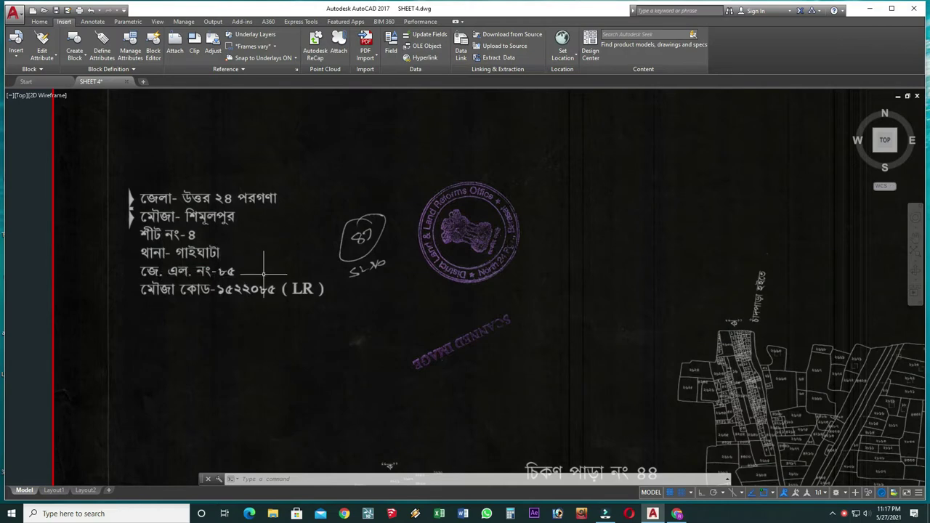
pyautogui.scroll(-4, 274, 269)
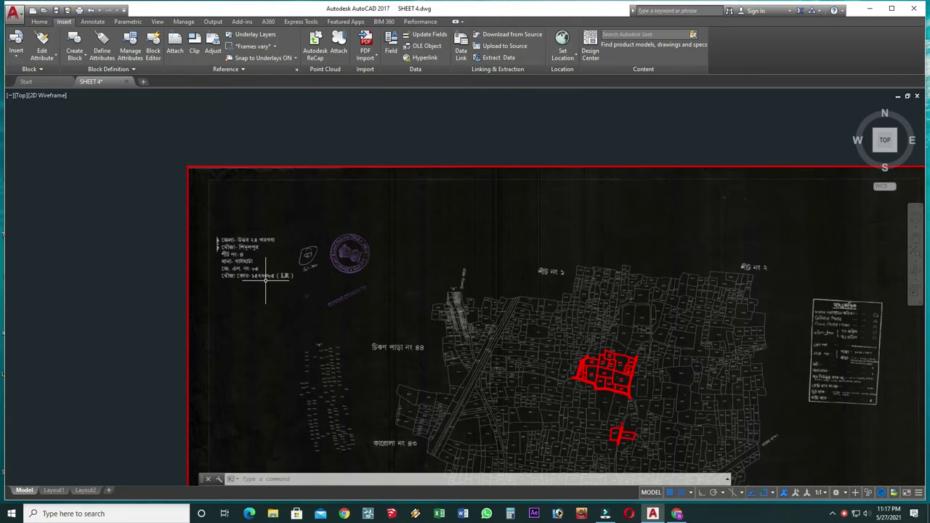
pyautogui.scroll(-4, 480, 307)
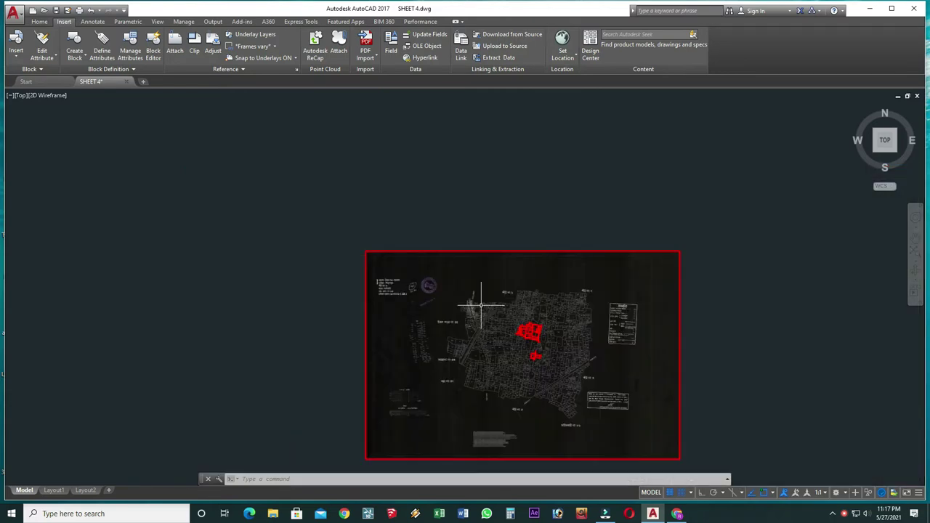
pyautogui.scroll(3, 542, 340)
pyautogui.scroll(4, 495, 291)
pyautogui.scroll(2, 444, 231)
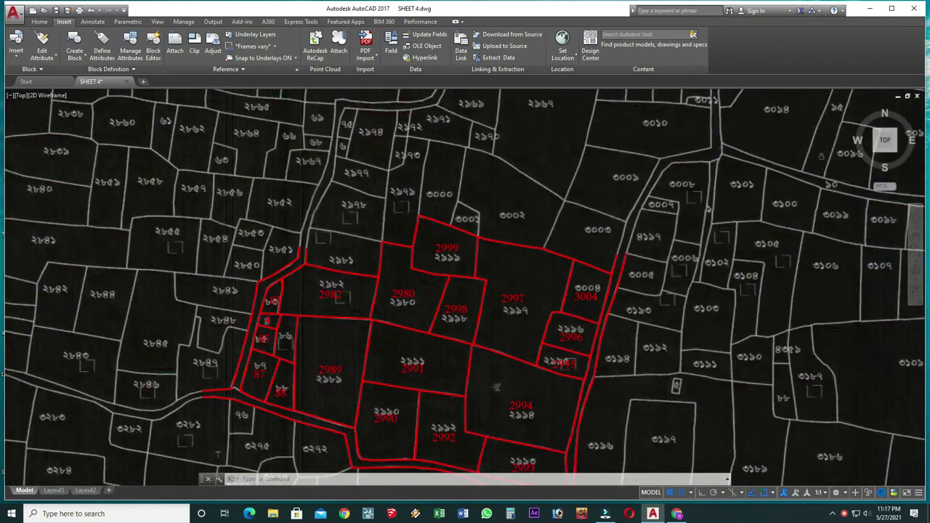
pyautogui.scroll(2, 377, 235)
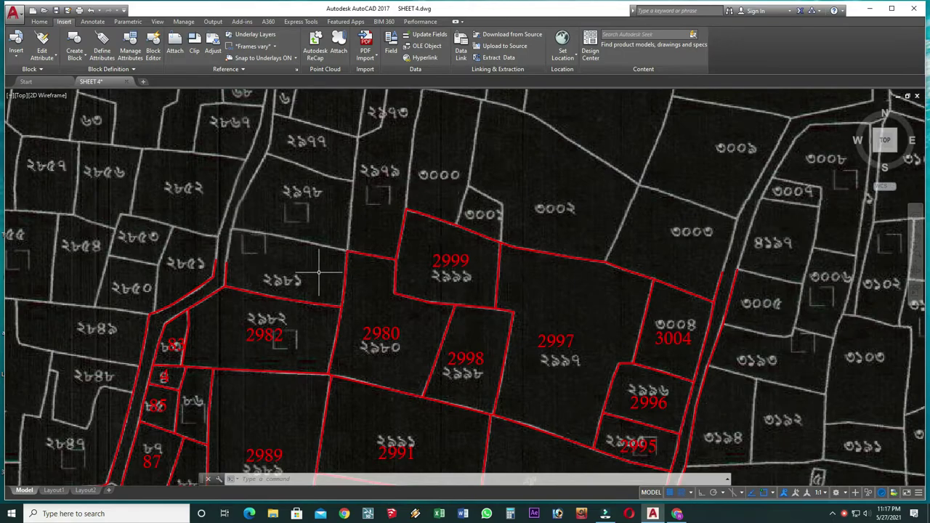
pyautogui.scroll(-4, 331, 277)
pyautogui.scroll(-5, 311, 272)
pyautogui.moveTo(311, 272); pyautogui.dragTo(364, 233, button='middle')
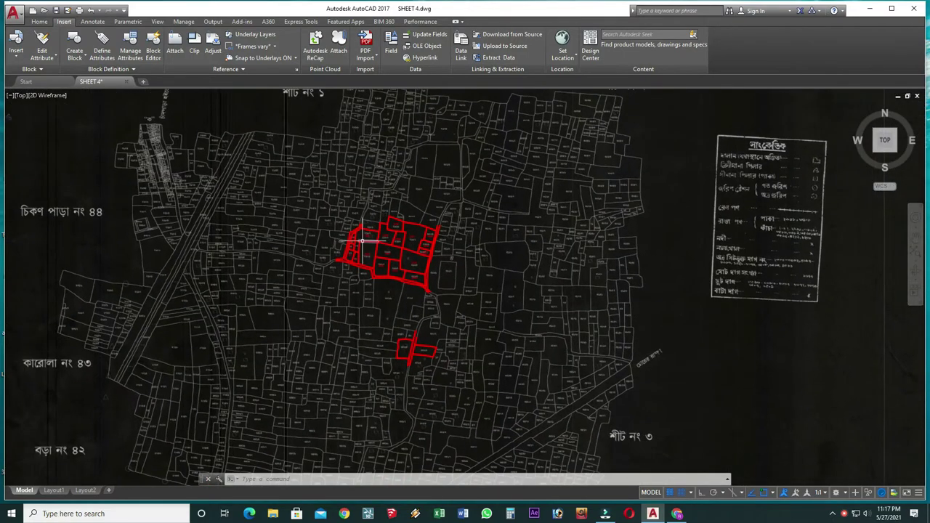
pyautogui.scroll(2, 364, 233)
pyautogui.scroll(2, 364, 231)
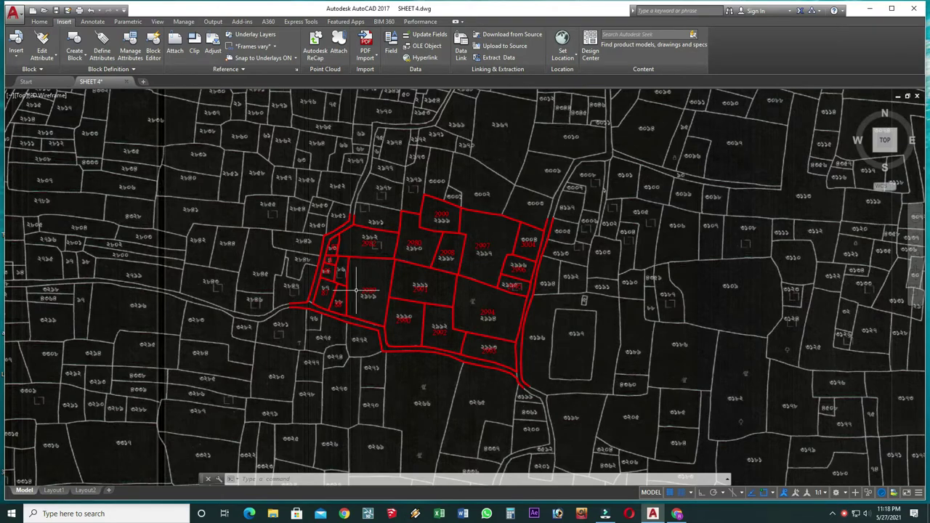
pyautogui.scroll(4, 368, 222)
pyautogui.moveTo(383, 301); pyautogui.dragTo(400, 216, button='middle')
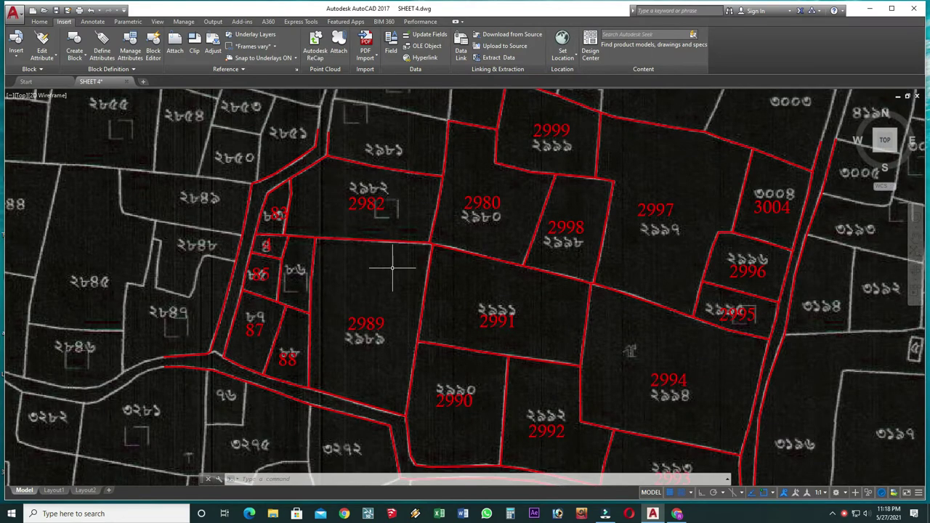
pyautogui.scroll(-2, 392, 267)
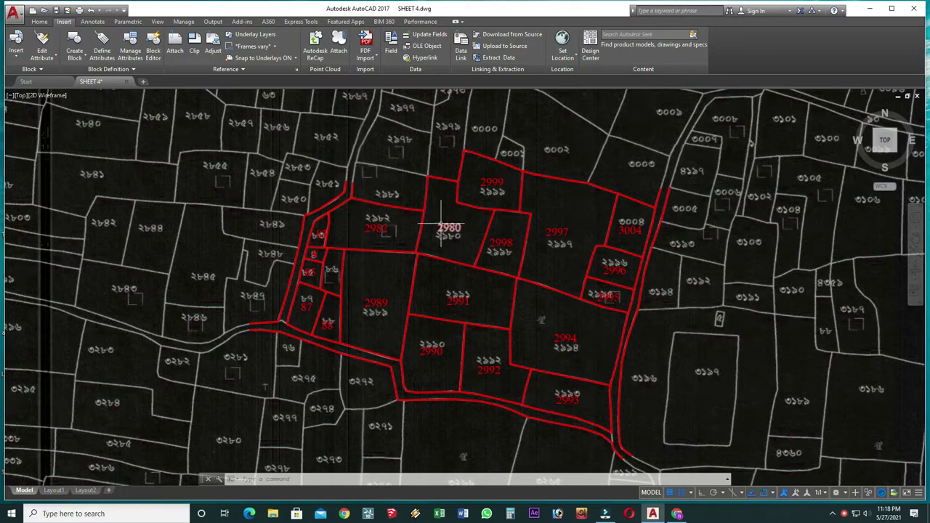
pyautogui.scroll(2, 388, 180)
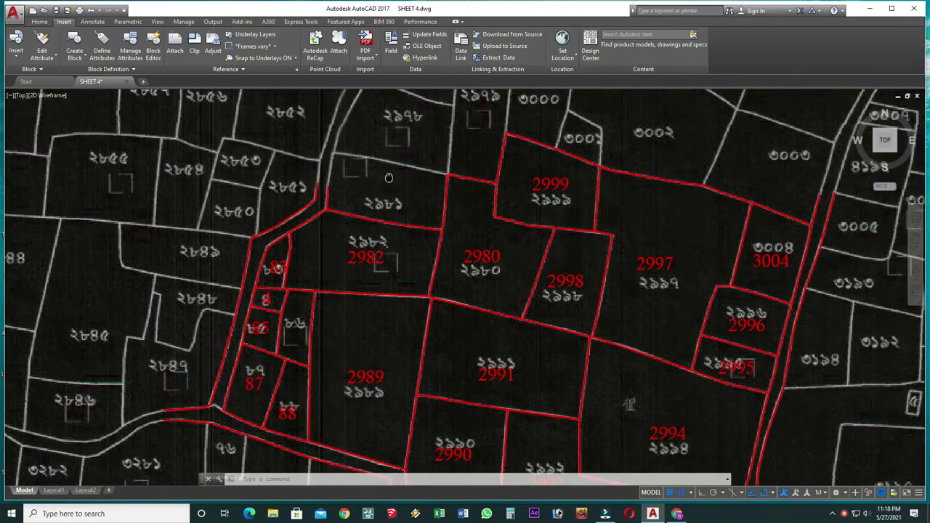
pyautogui.moveTo(388, 179); pyautogui.dragTo(408, 228, button='middle')
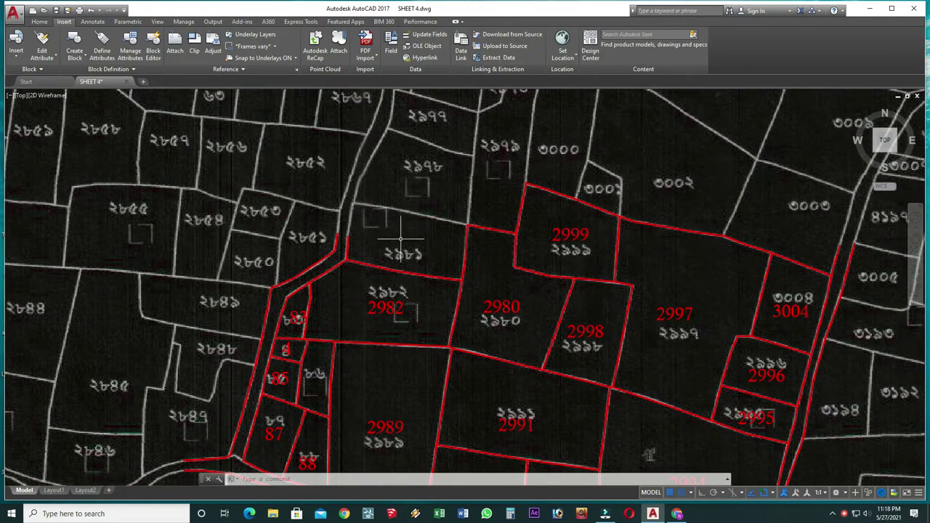
# Trace red lines along the left and top edges of the parcel above plot 2982
pyautogui.write('l')
pyautogui.press('Return')
pyautogui.click(346, 247)
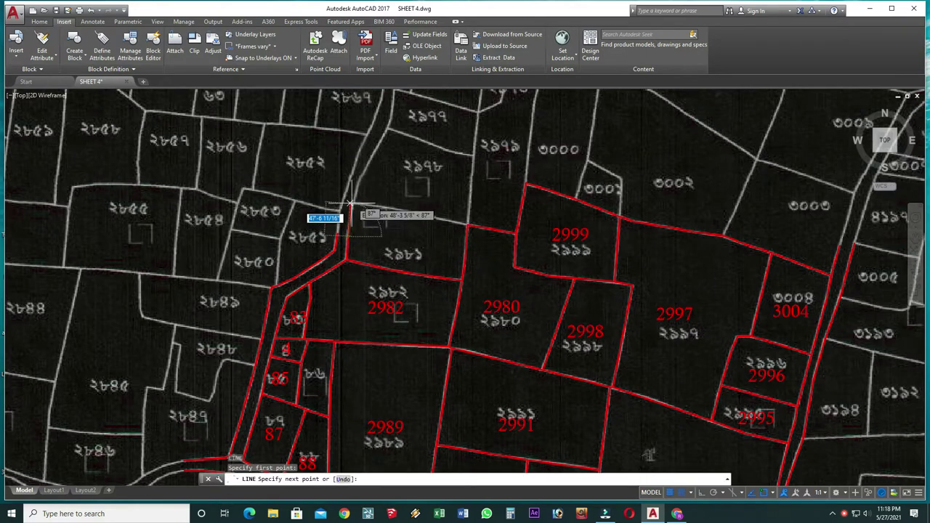
pyautogui.scroll(4, 349, 207)
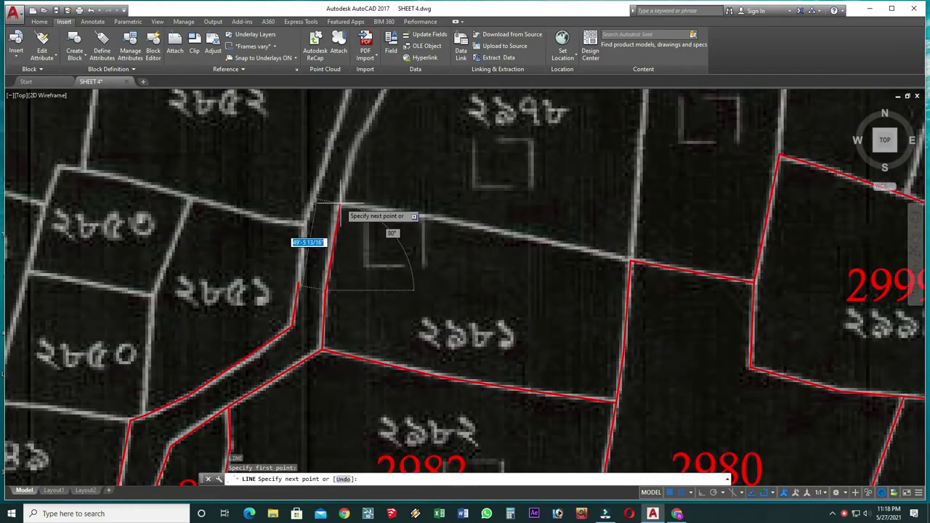
pyautogui.click(341, 208)
pyautogui.click(630, 259)
pyautogui.press('Return')
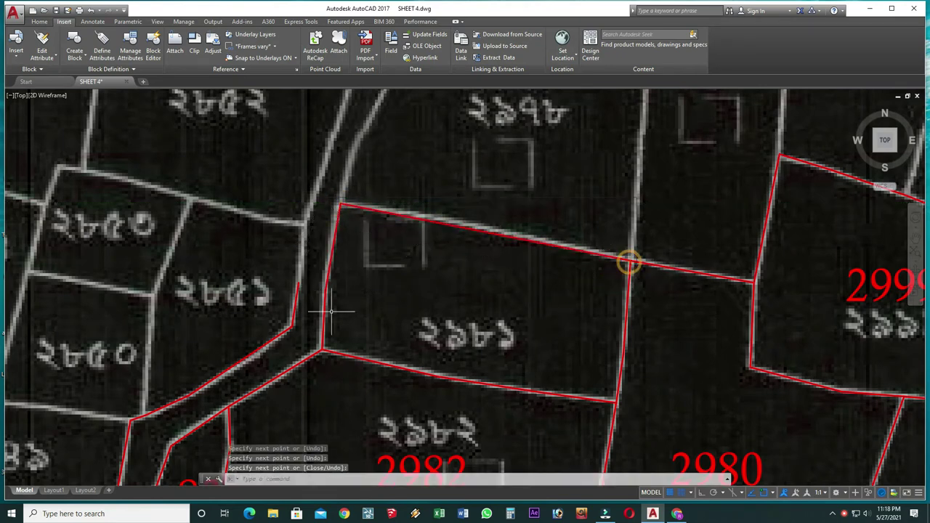
# Draw a red line up the lane's west edge, extending it north
pyautogui.press('Return')
pyautogui.click(298, 282)
pyautogui.click(299, 222)
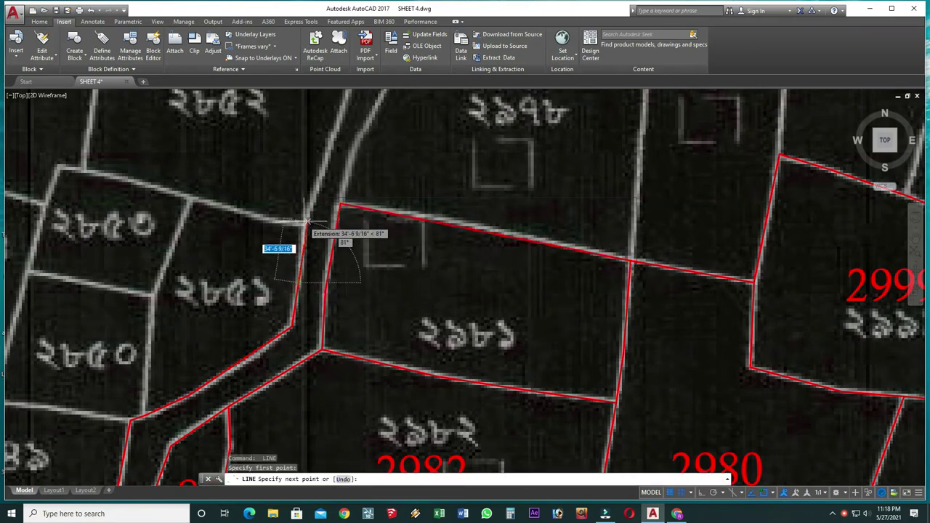
pyautogui.scroll(2, 302, 226)
pyautogui.scroll(2, 301, 226)
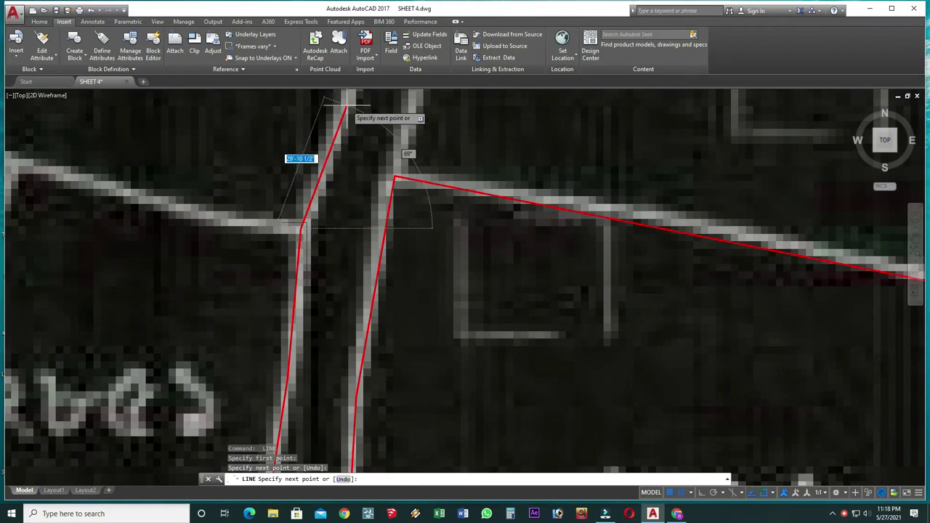
pyautogui.scroll(-3, 344, 120)
pyautogui.scroll(-2, 343, 120)
pyautogui.scroll(-2, 344, 120)
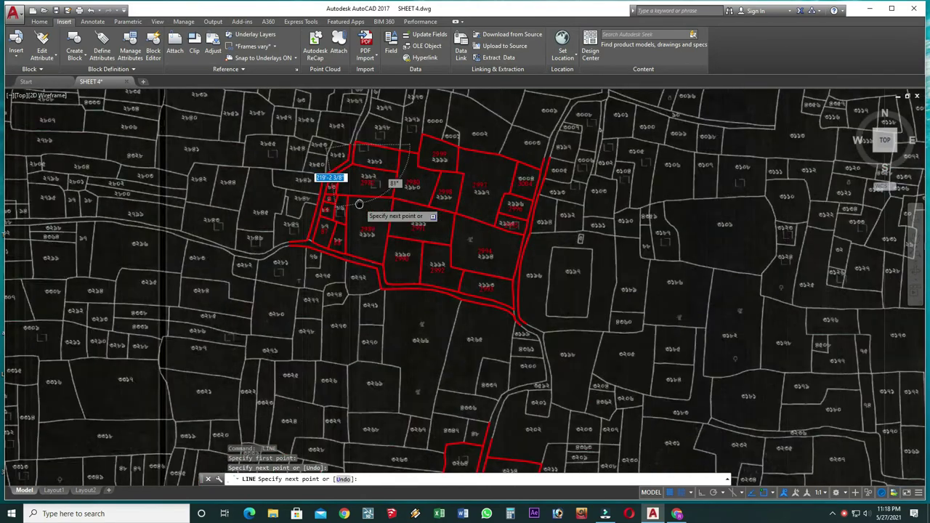
pyautogui.scroll(1, 360, 200)
pyautogui.scroll(2, 356, 197)
pyautogui.scroll(3, 344, 168)
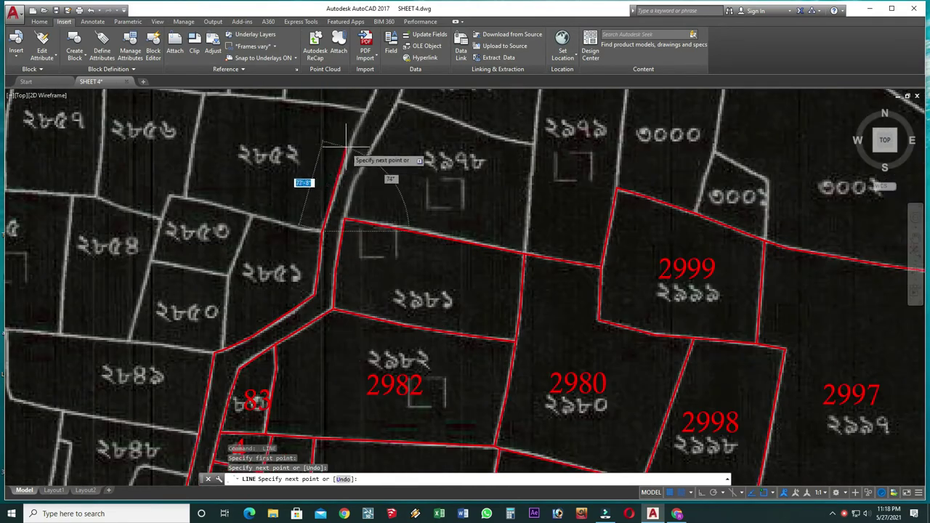
pyautogui.click(349, 145)
pyautogui.press('Return')
pyautogui.press('Return')
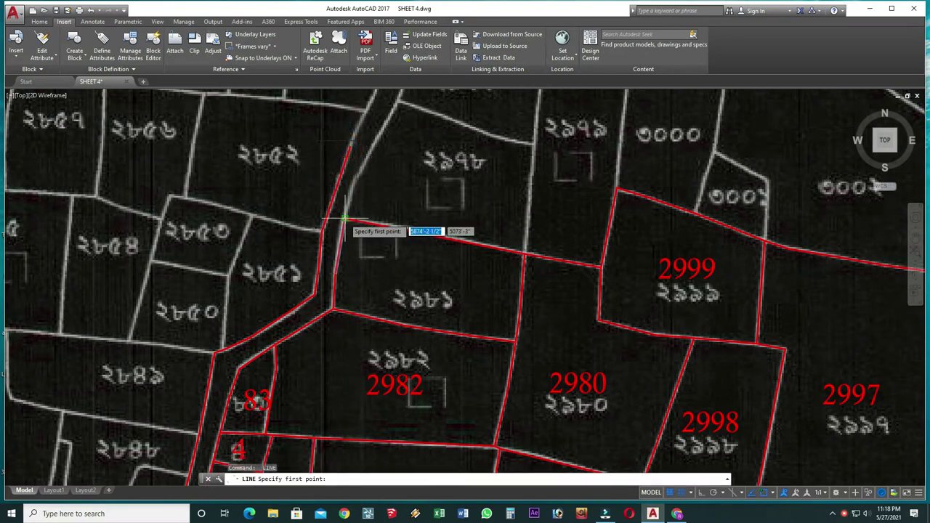
# Draw a red line from the parcel corner along the lane's east edge further north
pyautogui.click(343, 219)
pyautogui.scroll(2, 352, 178)
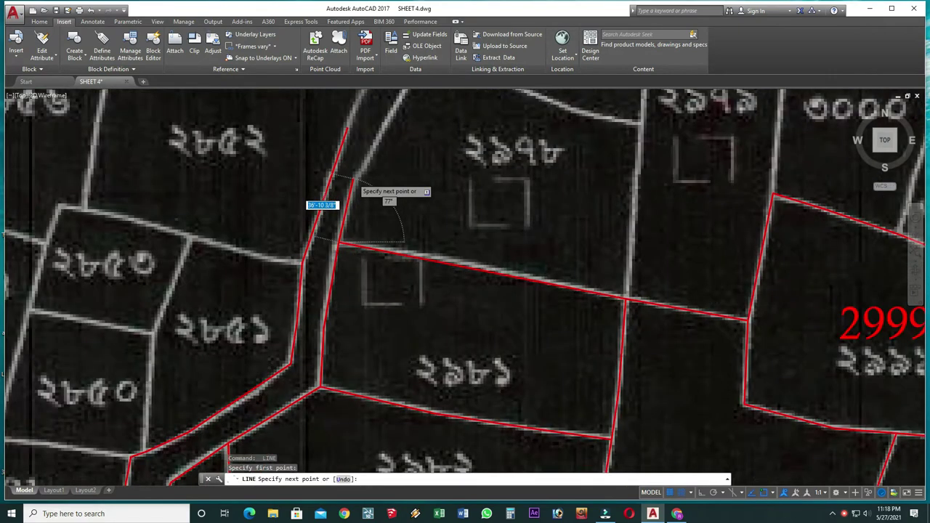
pyautogui.scroll(2, 349, 182)
pyautogui.click(349, 175)
pyautogui.scroll(-2, 377, 212)
pyautogui.scroll(-3, 377, 211)
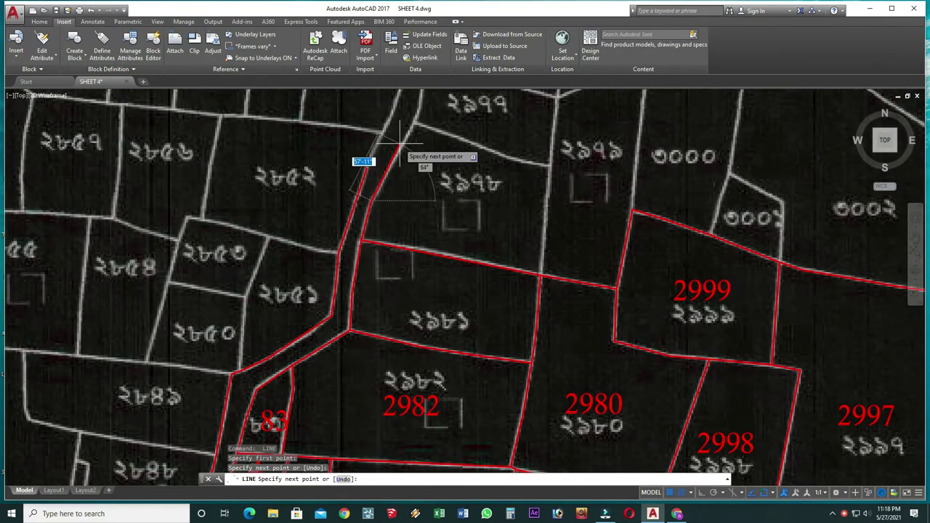
pyautogui.click(395, 155)
pyautogui.scroll(-2, 407, 203)
pyautogui.scroll(-2, 464, 238)
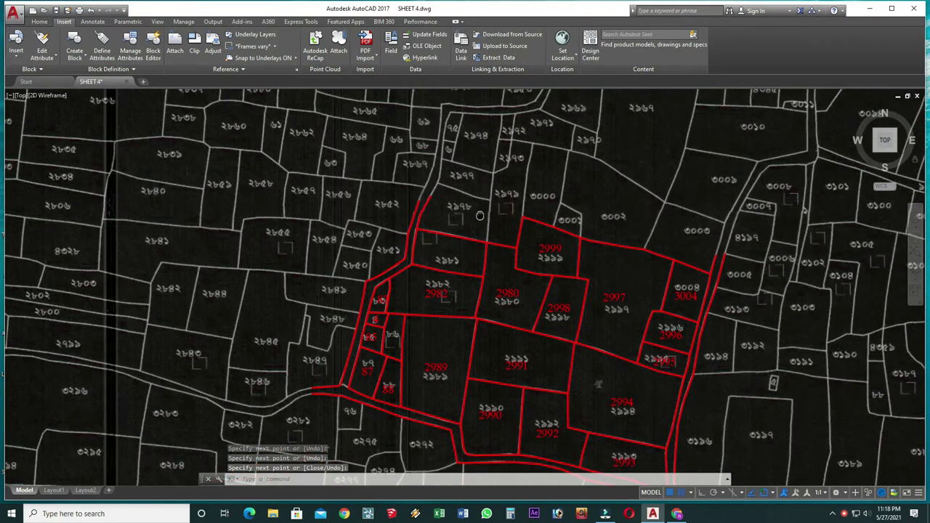
pyautogui.scroll(-2, 464, 239)
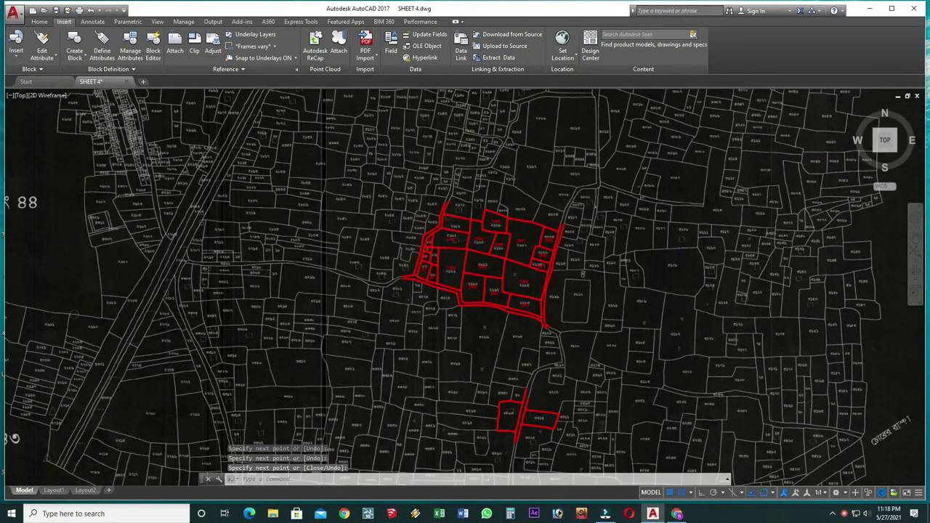
pyautogui.press('Escape')
pyautogui.hotkey('ctrl', 's')
pyautogui.click(367, 167)
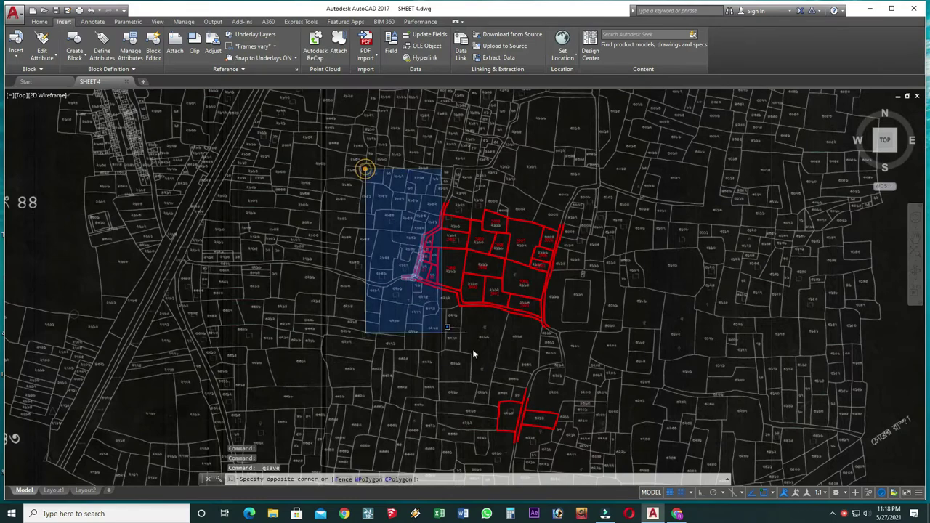
pyautogui.click(623, 370)
pyautogui.write('co')
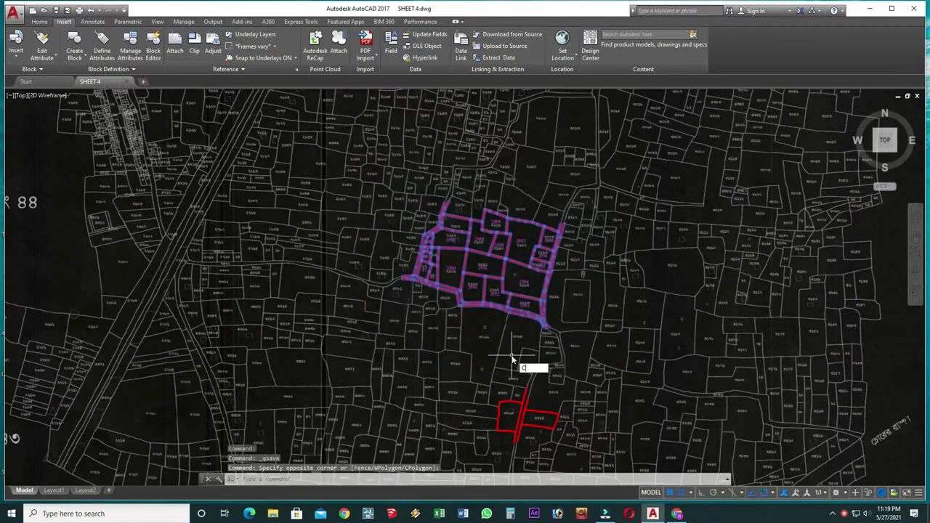
pyautogui.press('Return')
pyautogui.click(504, 266)
pyautogui.scroll(-5, 558, 360)
pyautogui.moveTo(558, 360); pyautogui.dragTo(295, 249, button='middle')
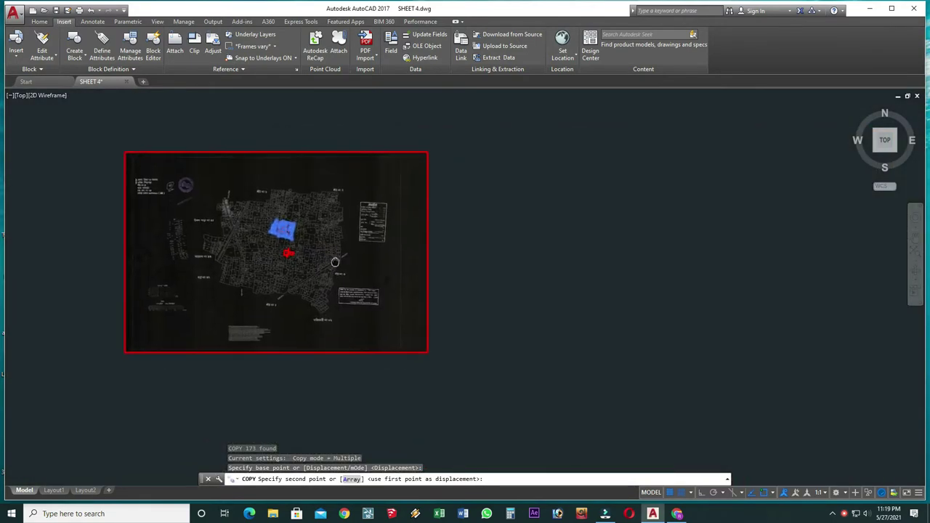
pyautogui.click(555, 264)
pyautogui.scroll(5, 564, 299)
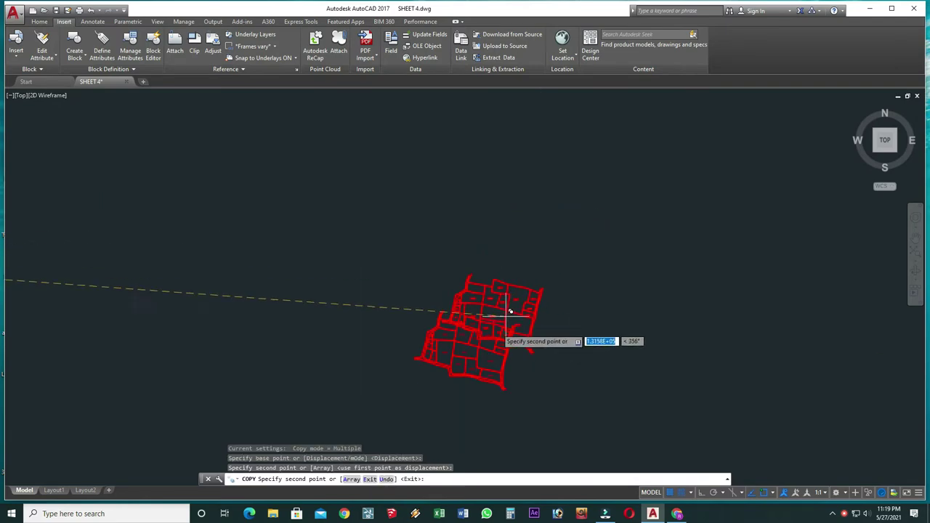
pyautogui.press('Escape')
pyautogui.moveTo(472, 378)
pyautogui.mouseDown(button='middle')
pyautogui.moveTo(430, 308)
pyautogui.moveTo(436, 299)
pyautogui.moveTo(436, 322)
pyautogui.mouseUp(button='middle')
pyautogui.scroll(3, 446, 290)
pyautogui.scroll(3, 455, 313)
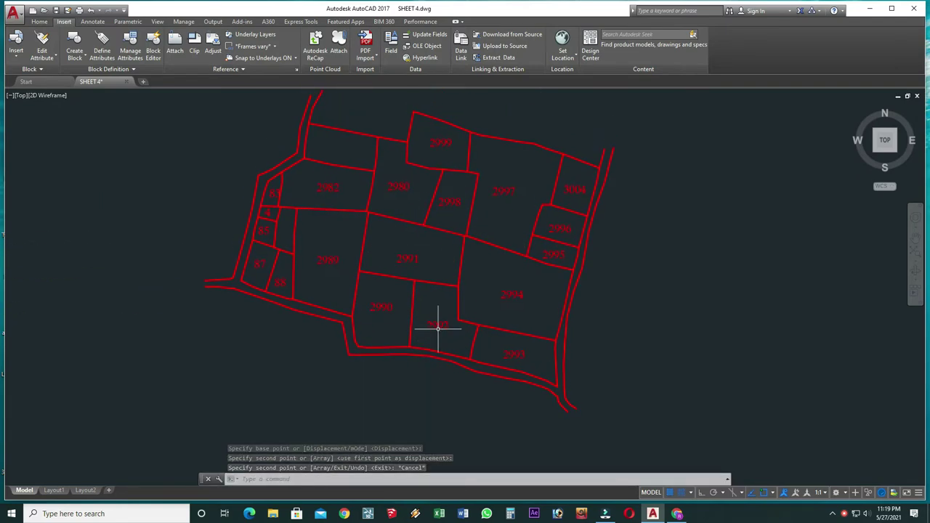
pyautogui.scroll(2, 432, 336)
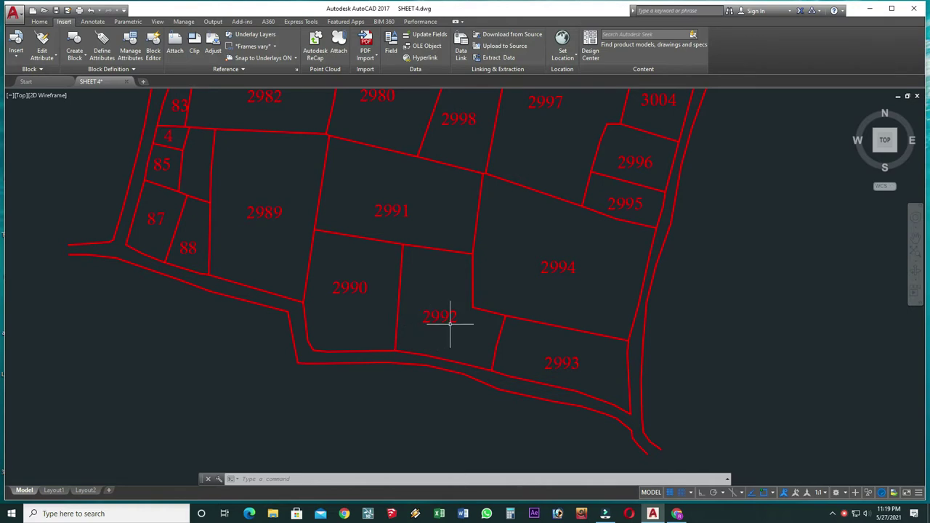
pyautogui.scroll(4, 455, 327)
pyautogui.click(467, 276)
pyautogui.click(389, 336)
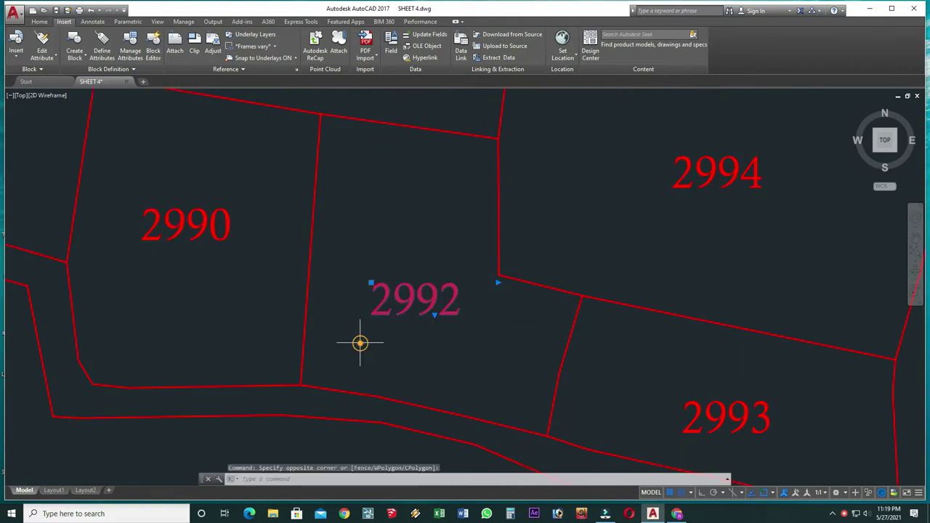
pyautogui.press('Escape')
pyautogui.click(365, 266)
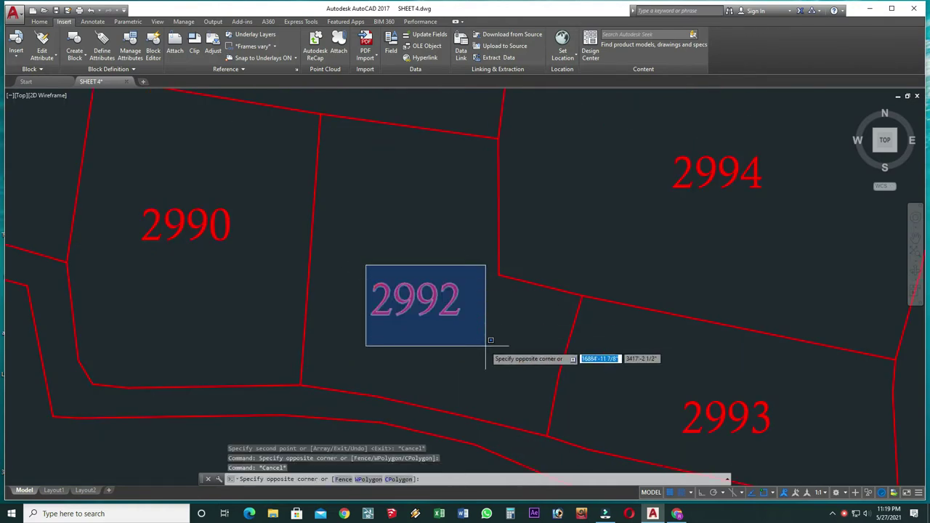
pyautogui.press('Escape')
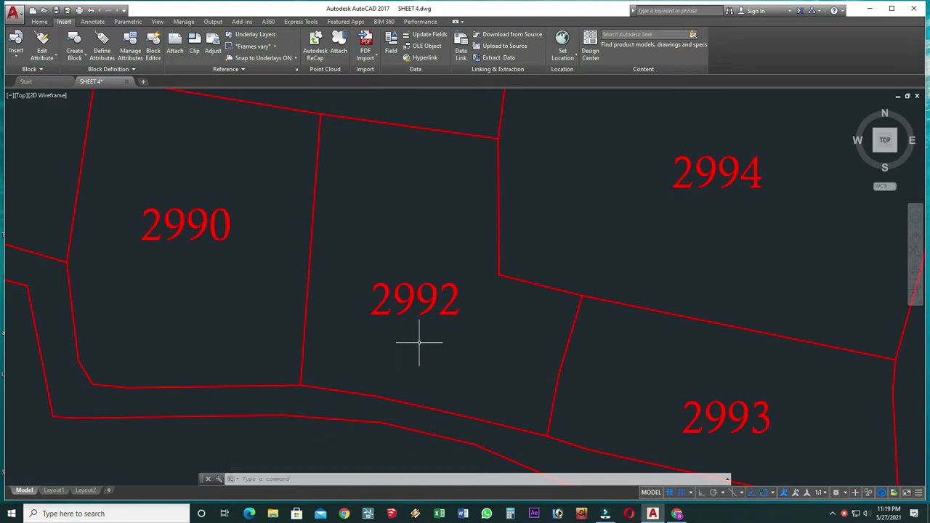
pyautogui.scroll(-3, 429, 339)
pyautogui.moveTo(431, 339); pyautogui.dragTo(415, 324, button='middle')
pyautogui.scroll(-5, 415, 324)
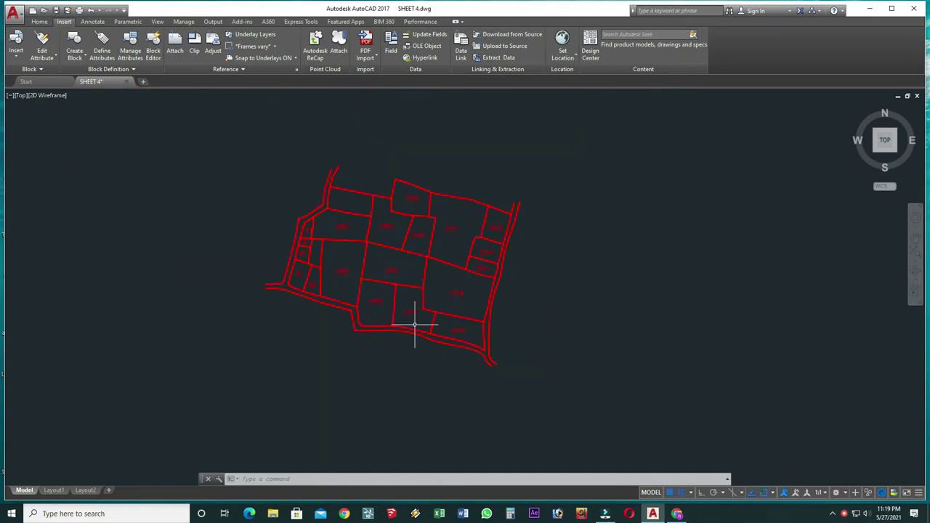
pyautogui.scroll(1, 551, 180)
pyautogui.scroll(4, 385, 320)
pyautogui.scroll(-6, 395, 322)
# Copy all 173 red parcel lines and plot numbers to the right of the original map
pyautogui.click(536, 214)
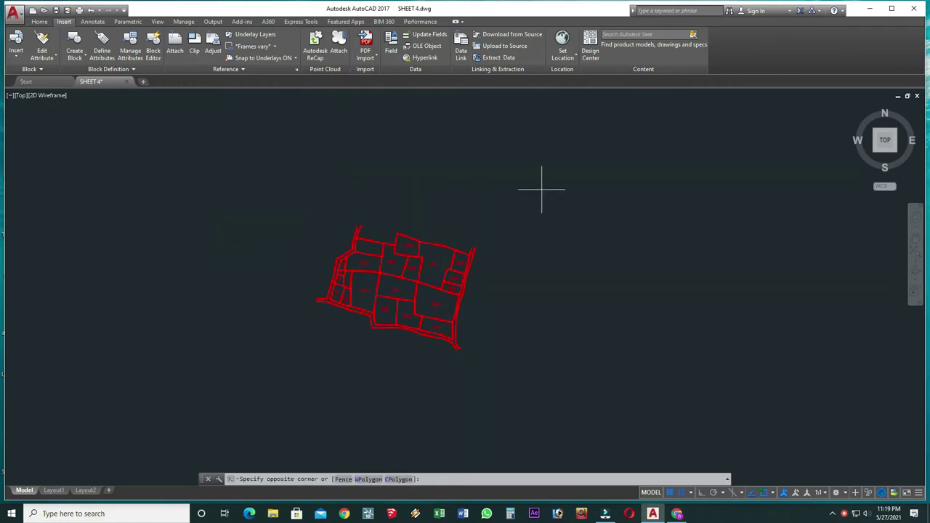
pyautogui.click(278, 370)
pyautogui.write('co')
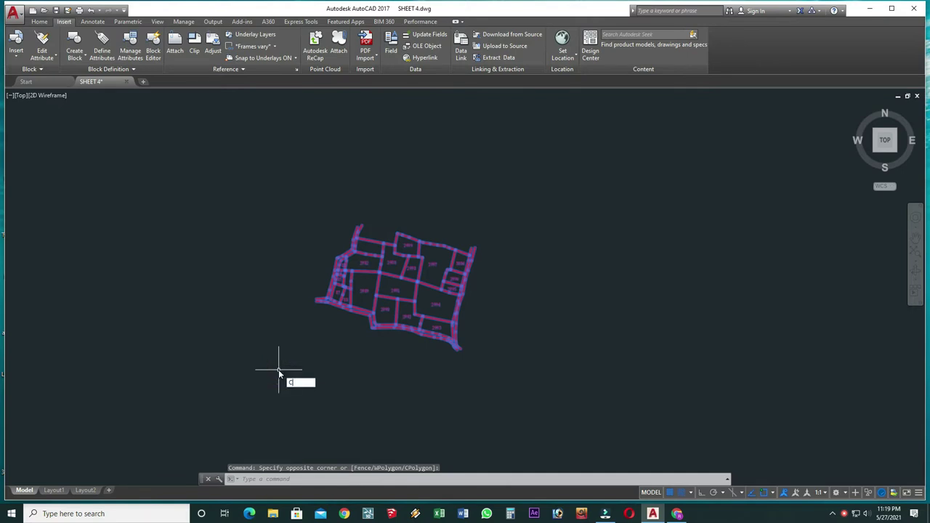
pyautogui.press('Return')
pyautogui.click(409, 287)
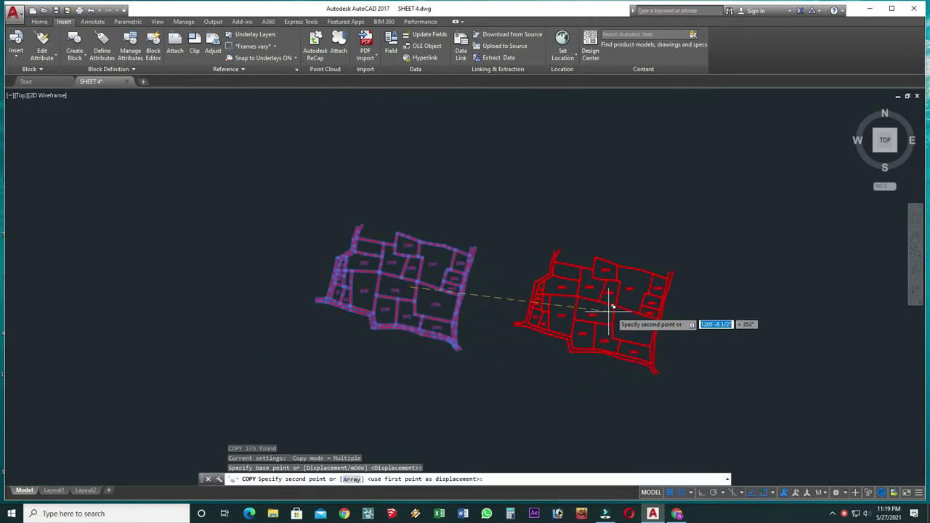
pyautogui.click(667, 304)
pyautogui.moveTo(586, 349); pyautogui.dragTo(354, 353, button='middle')
pyautogui.press('Escape')
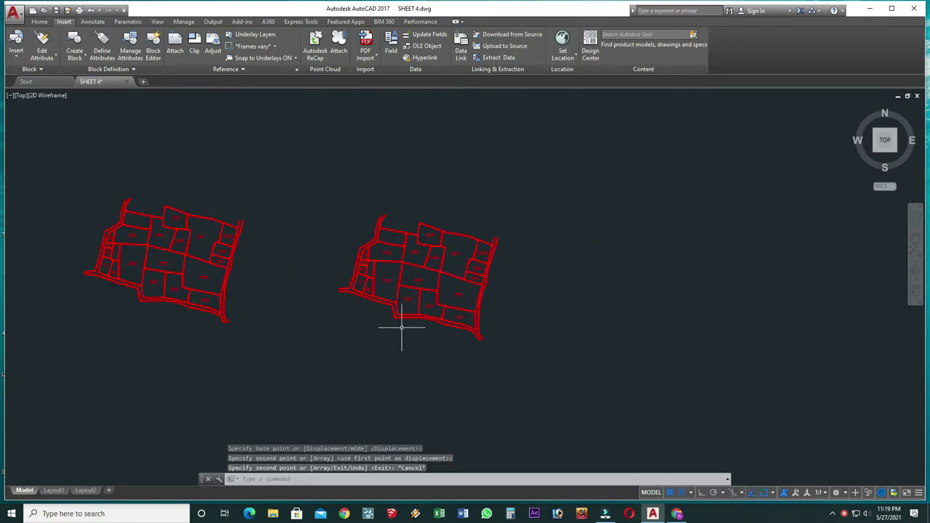
pyautogui.scroll(5, 429, 280)
pyautogui.moveTo(429, 280); pyautogui.dragTo(395, 316, button='middle')
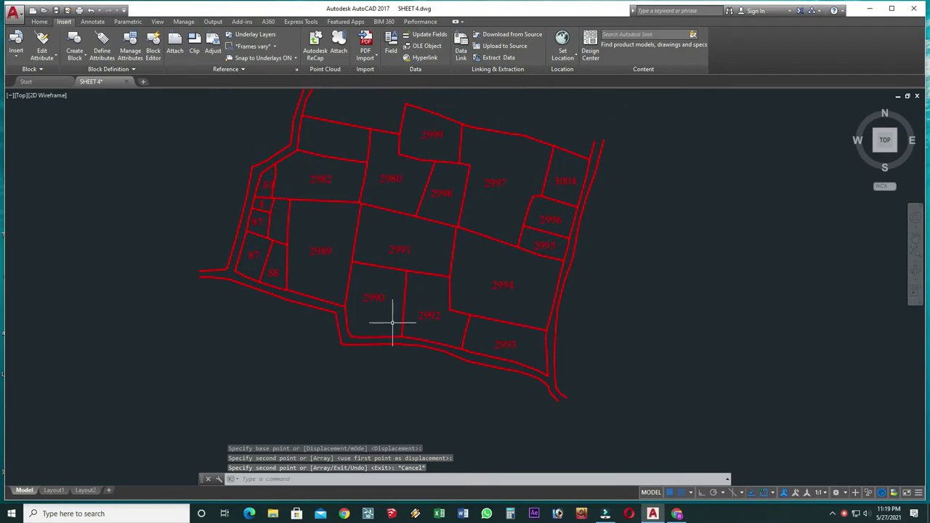
pyautogui.moveTo(518, 306); pyautogui.dragTo(511, 326, button='middle')
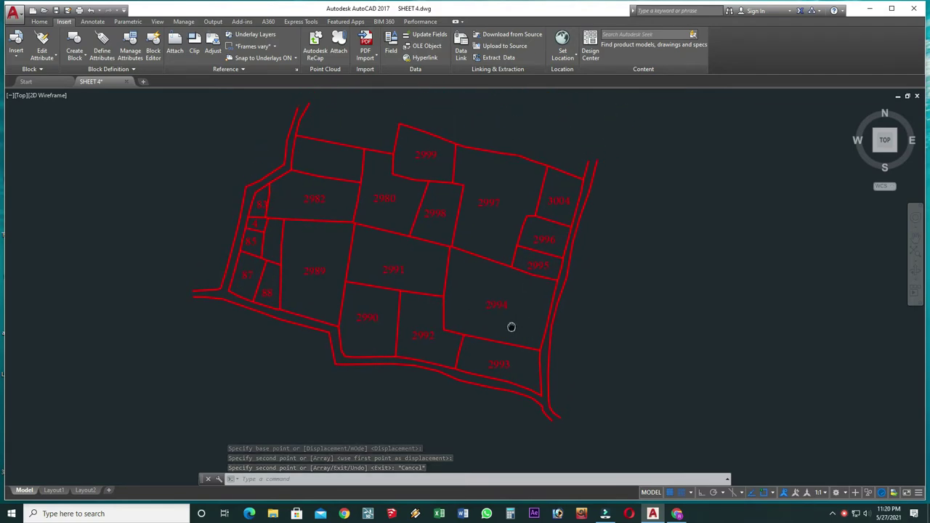
# Erase the upper parcels and the lower-left parcel lines of the copied map
pyautogui.click(636, 111)
pyautogui.click(182, 266)
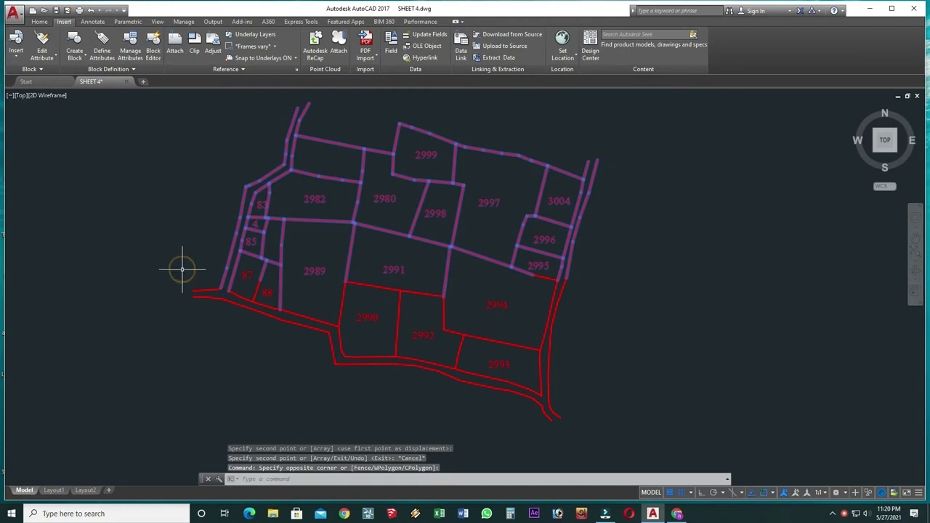
pyautogui.write('e')
pyautogui.press('Return')
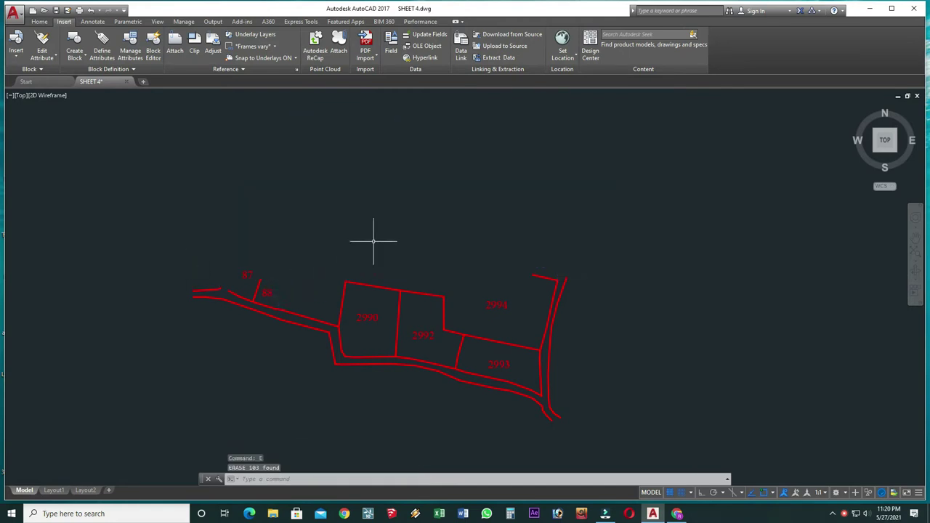
pyautogui.click(373, 243)
pyautogui.click(194, 346)
pyautogui.press('Return')
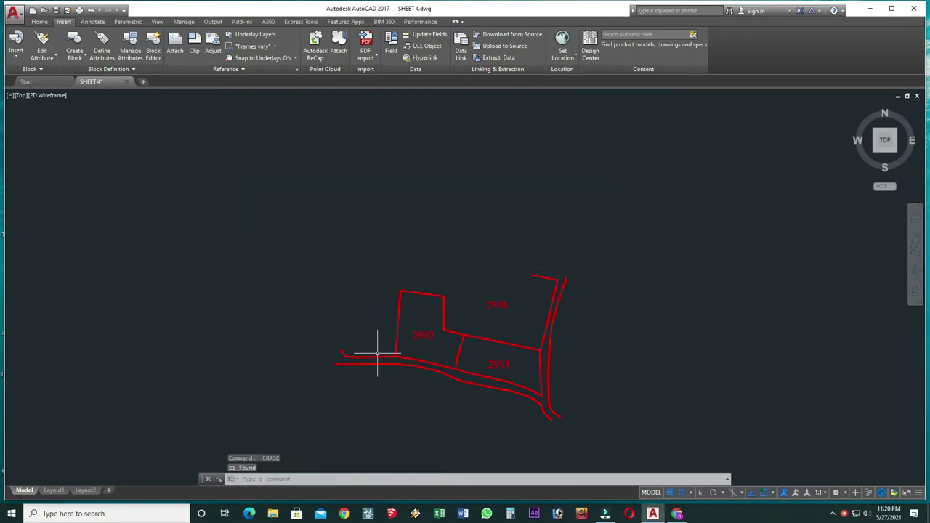
# Erase the leftover lines to the left of parcel 2992
pyautogui.scroll(5, 374, 356)
pyautogui.click(376, 346)
pyautogui.click(353, 322)
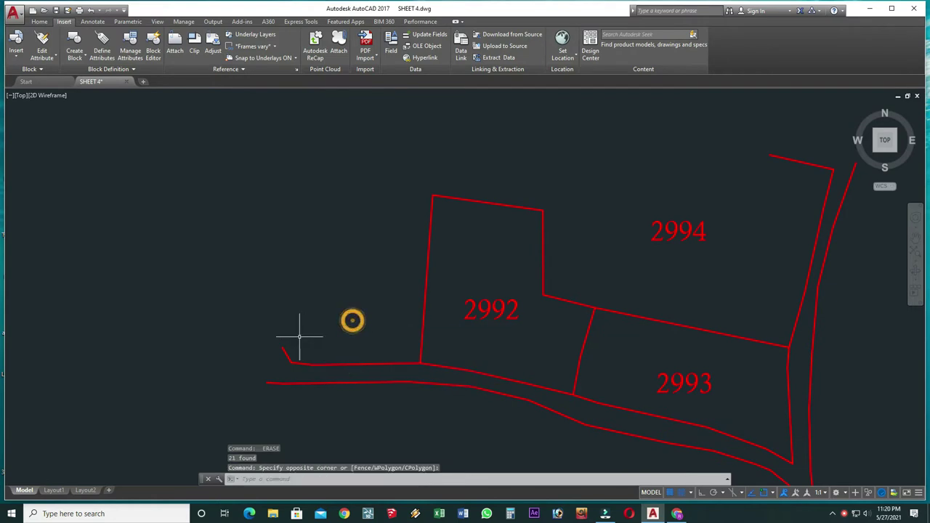
pyautogui.click(297, 337)
pyautogui.click(258, 396)
pyautogui.write('e')
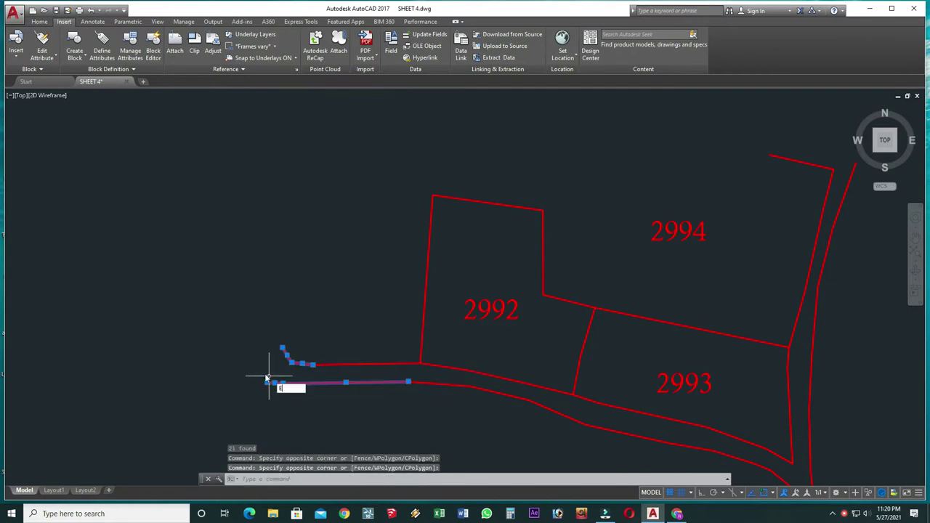
pyautogui.press('Return')
# Try shortening the road edge line below 2992 to 21'-0 1/2", then cancel
pyautogui.scroll(4, 400, 367)
pyautogui.click(368, 342)
pyautogui.click(312, 404)
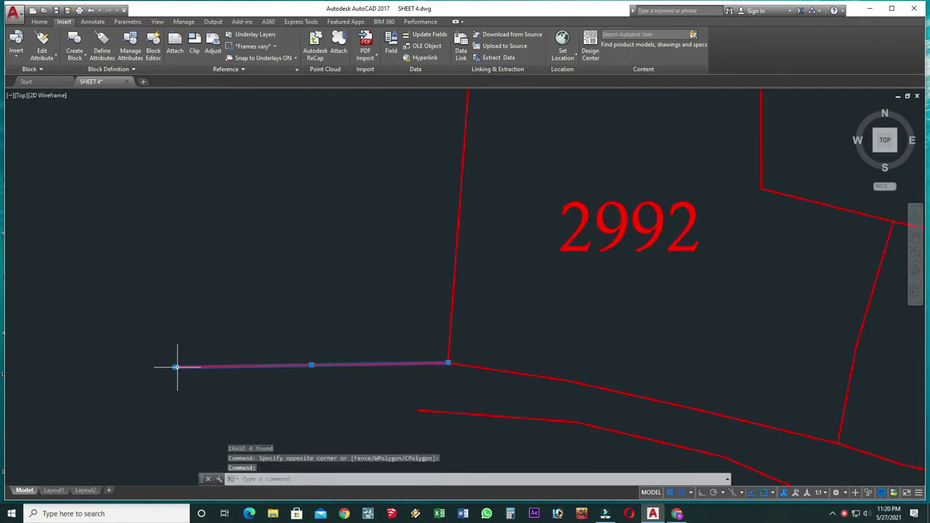
pyautogui.click(174, 367)
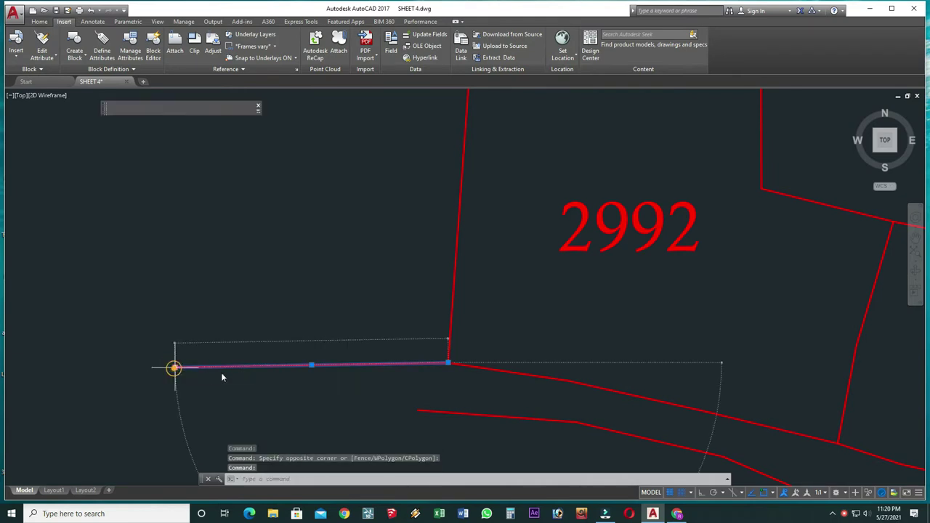
pyautogui.click(175, 368)
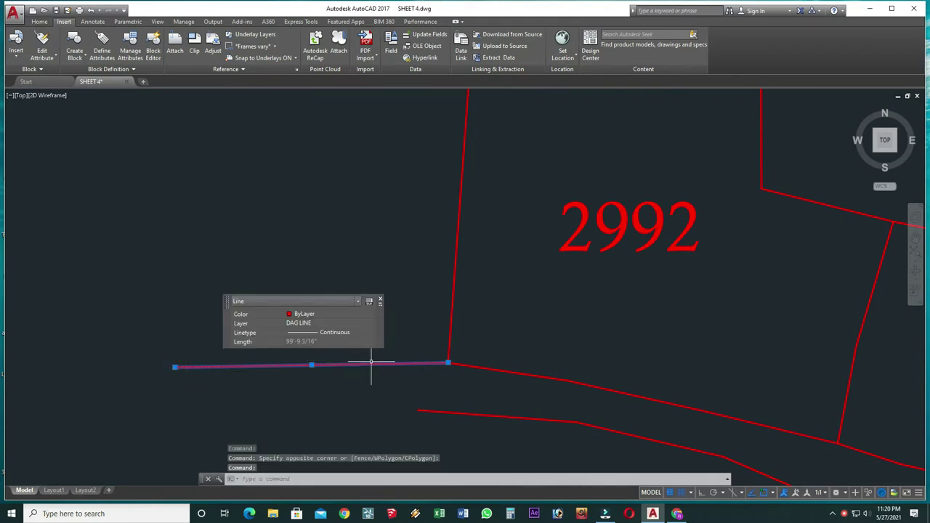
pyautogui.click(174, 367)
pyautogui.click(390, 364)
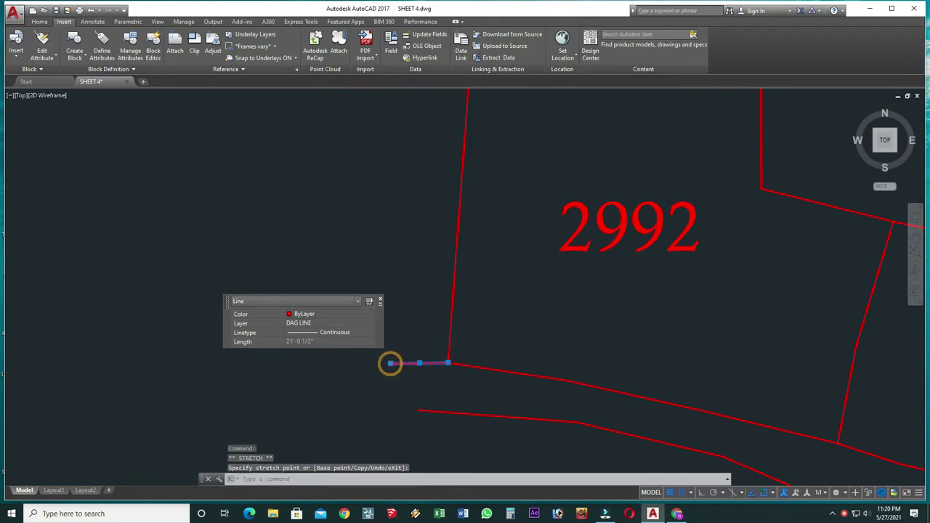
pyautogui.press('Escape')
pyautogui.scroll(-3, 305, 328)
pyautogui.scroll(-3, 623, 253)
# Erase parcels 2994 and 2993 along with the right-hand road
pyautogui.moveTo(623, 254); pyautogui.dragTo(536, 258, button='middle')
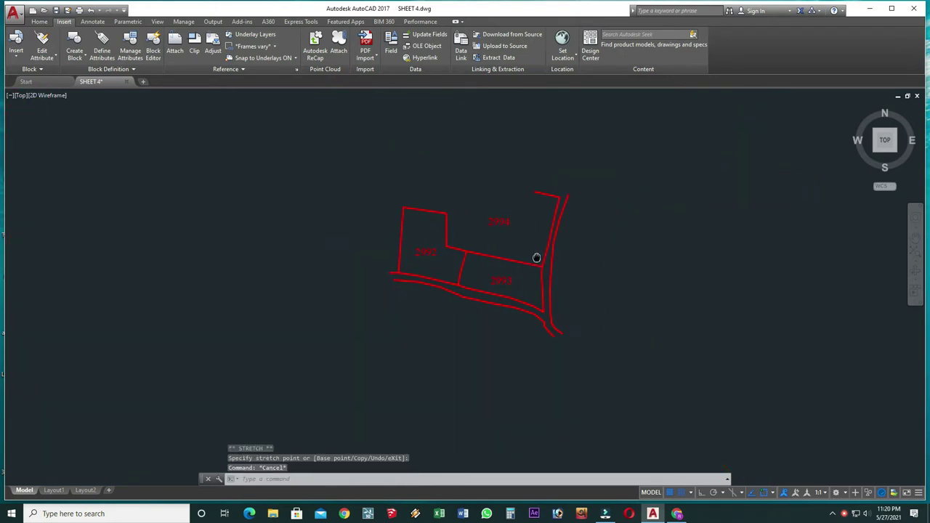
pyautogui.click(619, 168)
pyautogui.click(490, 346)
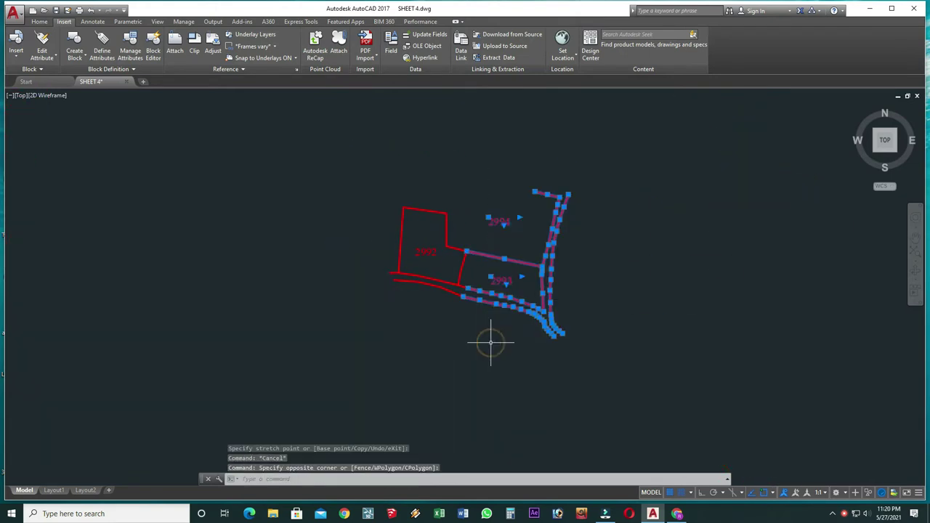
pyautogui.write('E')
pyautogui.press('Return')
# Erase the 2992 plot label and save the drawing
pyautogui.scroll(2, 446, 290)
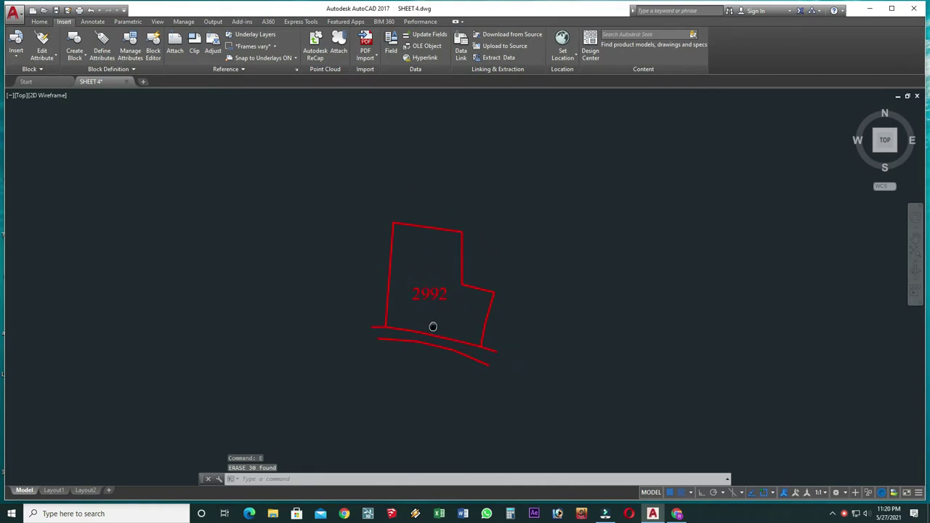
pyautogui.scroll(2, 432, 327)
pyautogui.moveTo(426, 291); pyautogui.dragTo(439, 324, button='middle')
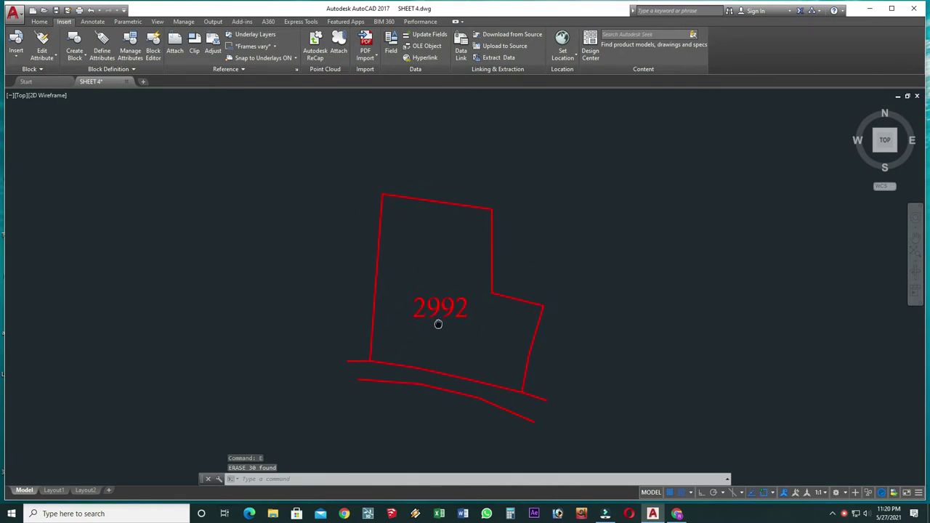
pyautogui.click(444, 287)
pyautogui.click(412, 331)
pyautogui.write('e')
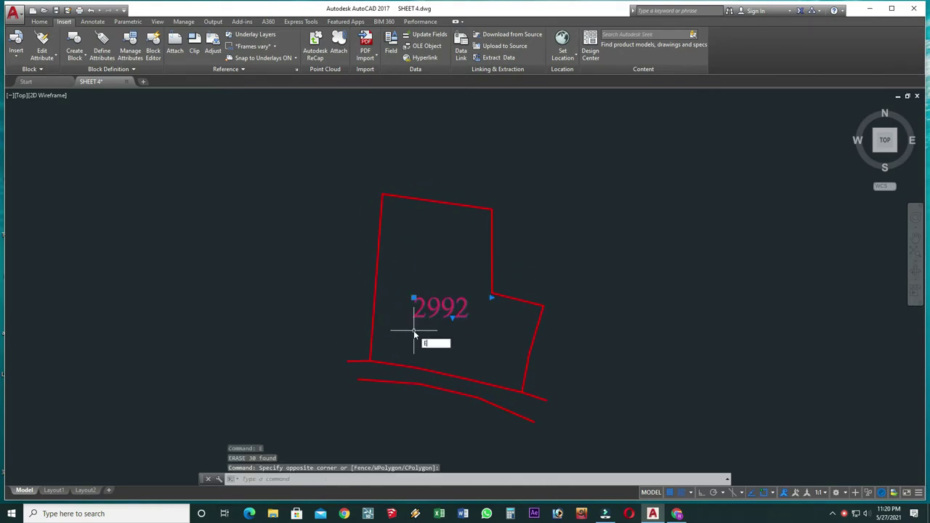
pyautogui.press('Return')
pyautogui.hotkey('ctrl', 's')
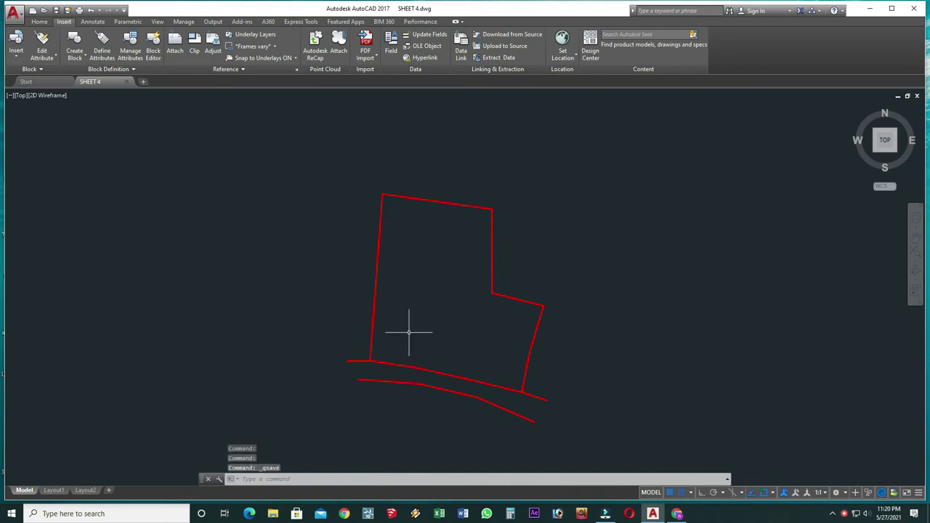
pyautogui.scroll(-2, 409, 332)
pyautogui.scroll(-1, 420, 308)
pyautogui.scroll(3, 430, 304)
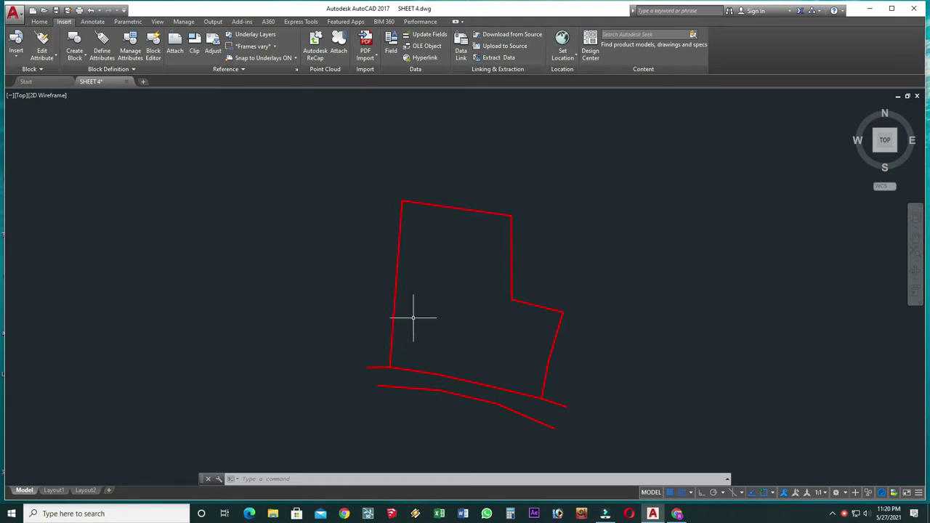
pyautogui.scroll(2, 410, 327)
# Offset the parcel's left boundary line 6 units inward
pyautogui.write('o')
pyautogui.press('Return')
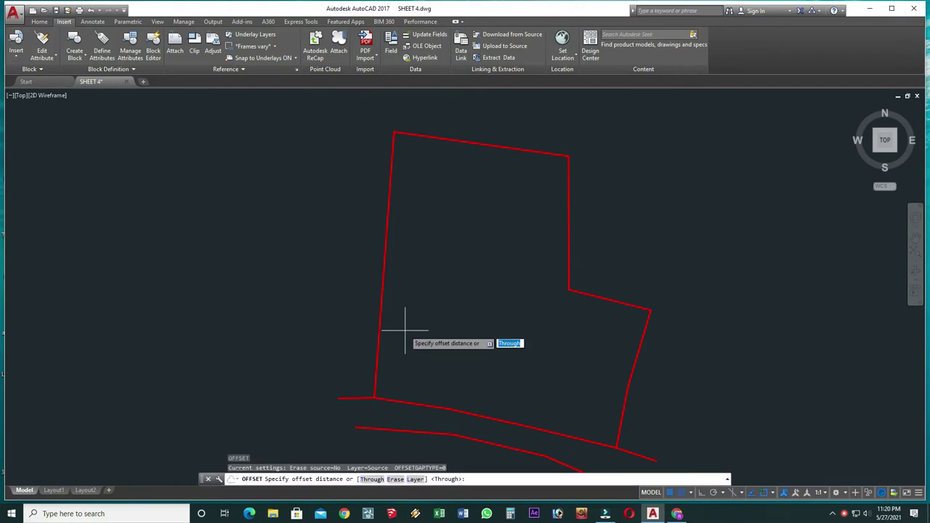
pyautogui.write('6')
pyautogui.press('Return')
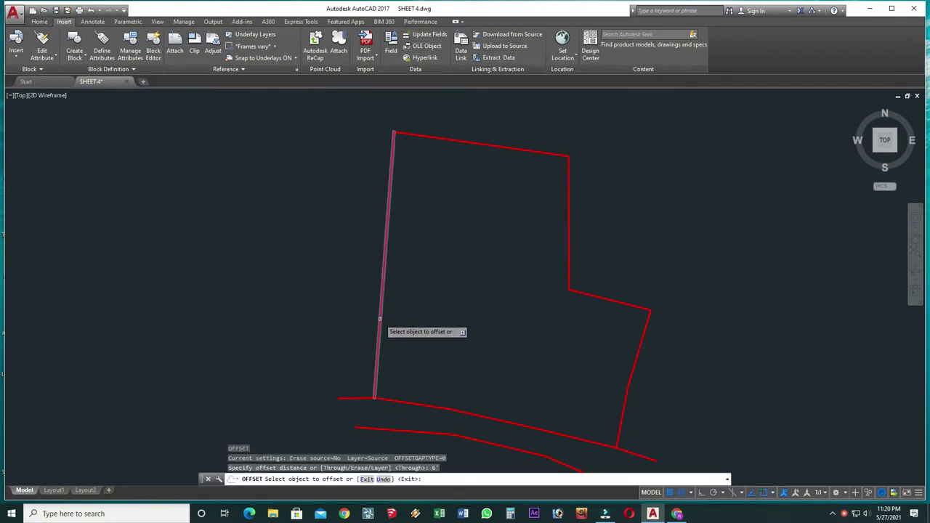
pyautogui.click(380, 331)
pyautogui.click(479, 333)
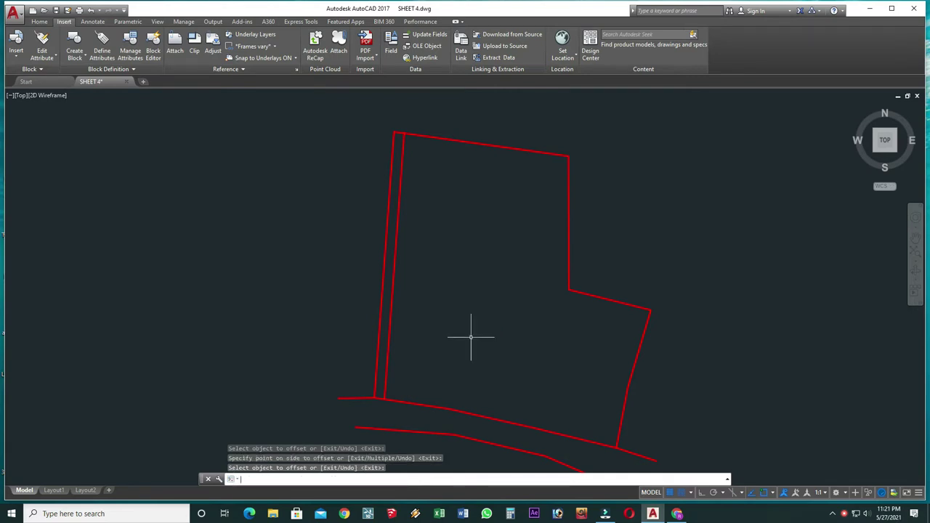
# Draw a 68' radius circle centred on the plot's lower-left corner
pyautogui.press('Return')
pyautogui.write('c')
pyautogui.press('Return')
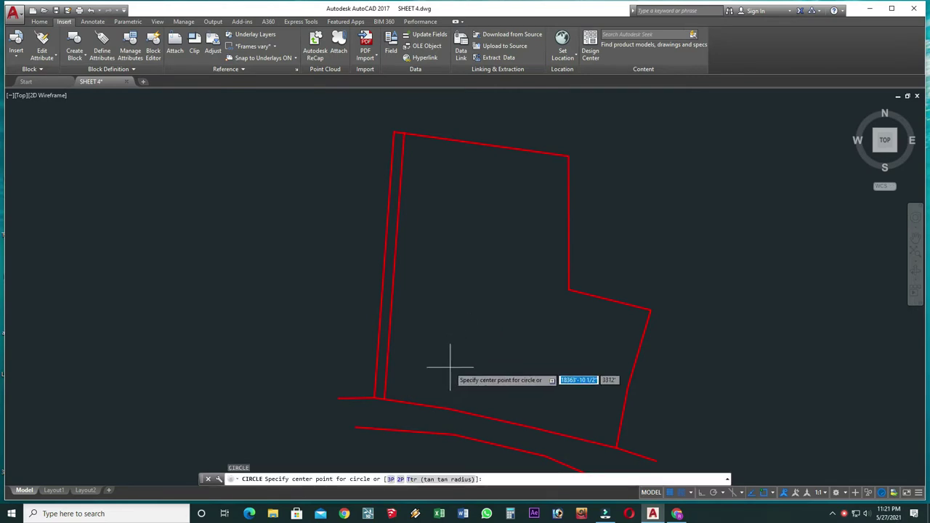
pyautogui.click(385, 397)
pyautogui.write("68'")
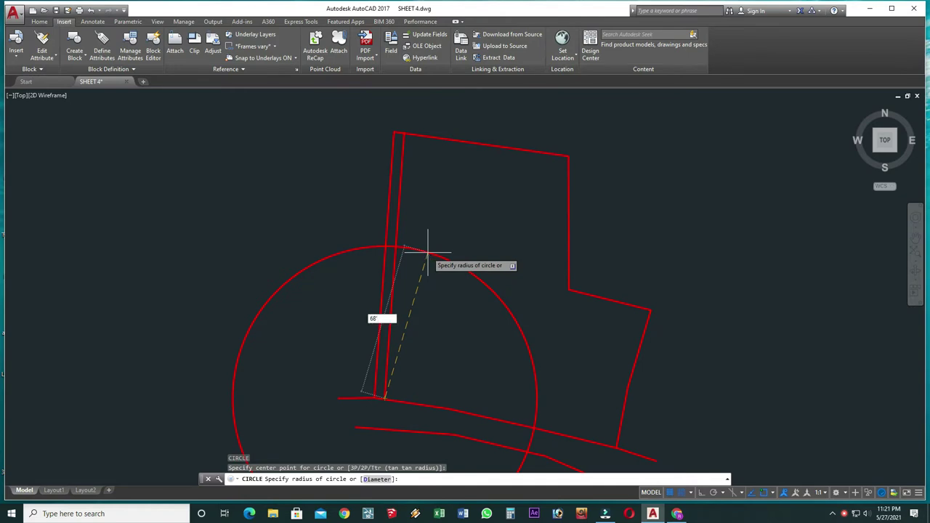
pyautogui.press('Return')
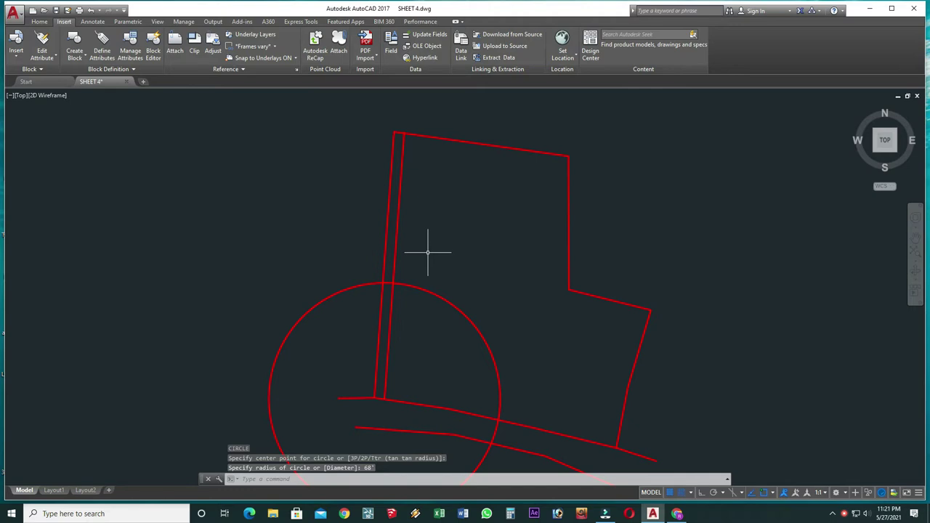
pyautogui.write('c')
pyautogui.press('Return')
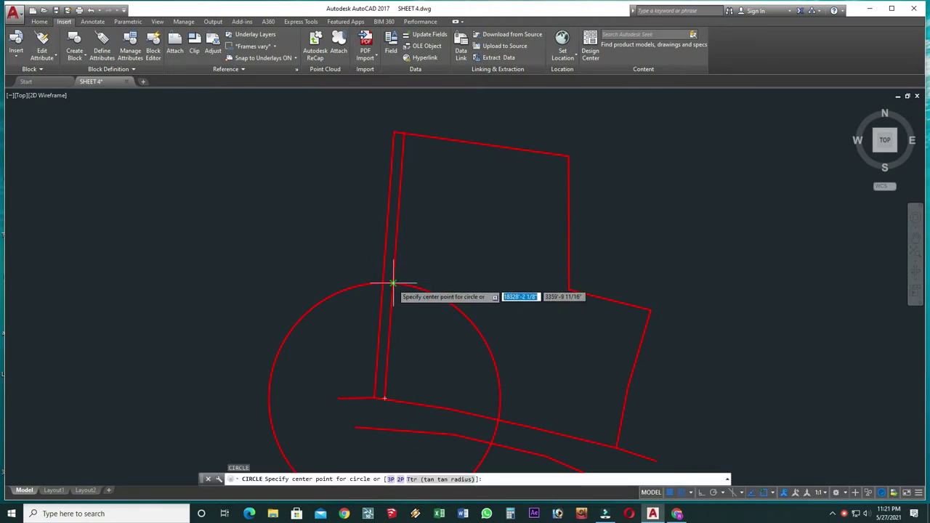
# Draw a 53.6' circle centred where the 68' circle crosses the left boundary
pyautogui.click(393, 284)
pyautogui.write('53.6')
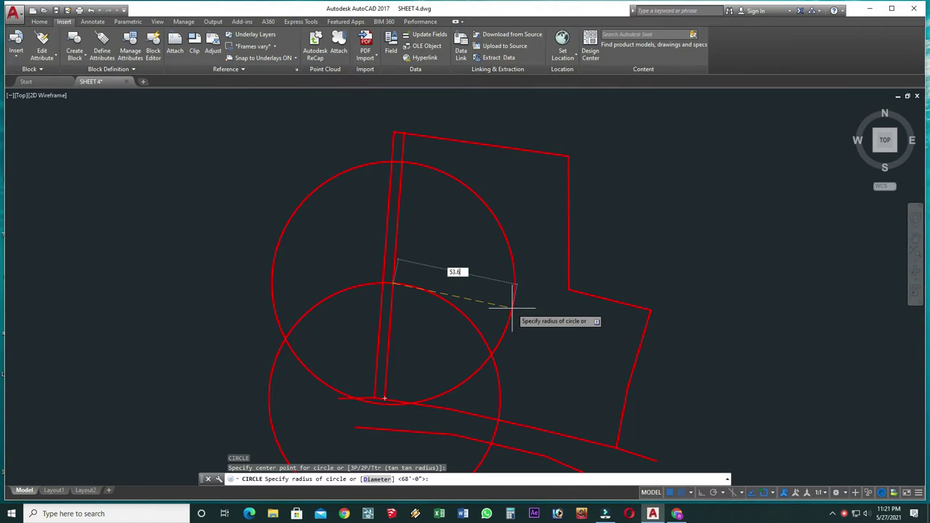
pyautogui.write("'")
pyautogui.press('Return')
pyautogui.moveTo(451, 359); pyautogui.dragTo(453, 334, button='middle')
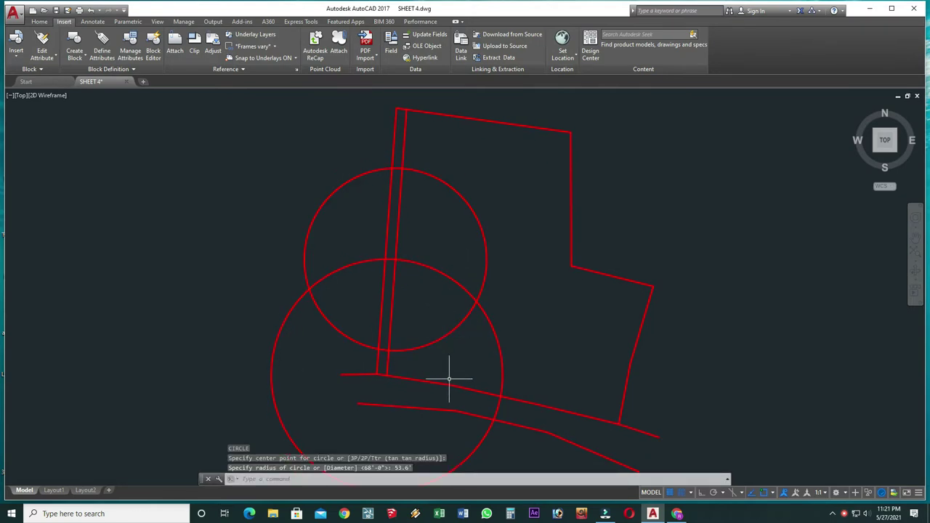
pyautogui.write('c')
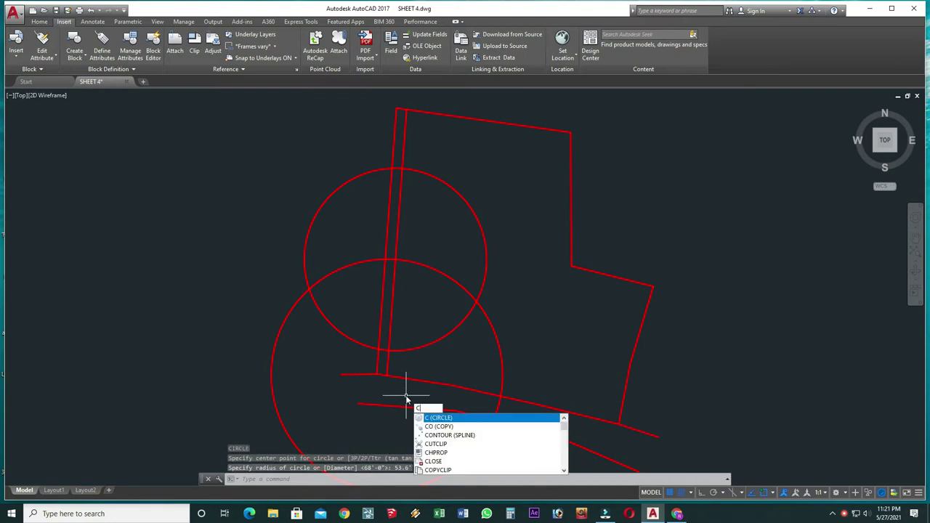
pyautogui.press('Escape')
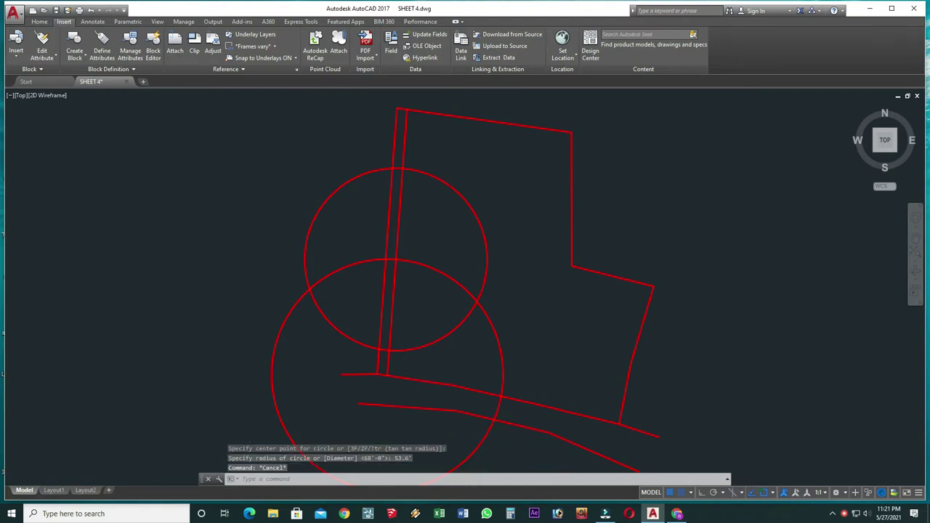
pyautogui.moveTo(406, 396)
pyautogui.mouseDown(button='middle')
pyautogui.moveTo(413, 368)
pyautogui.moveTo(410, 384)
pyautogui.mouseUp(button='middle')
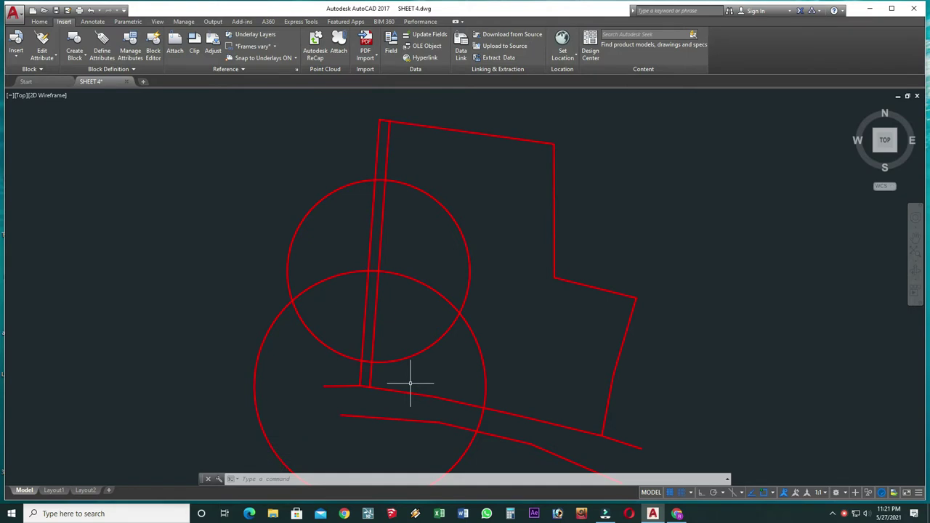
pyautogui.moveTo(420, 389); pyautogui.dragTo(382, 357, button='middle')
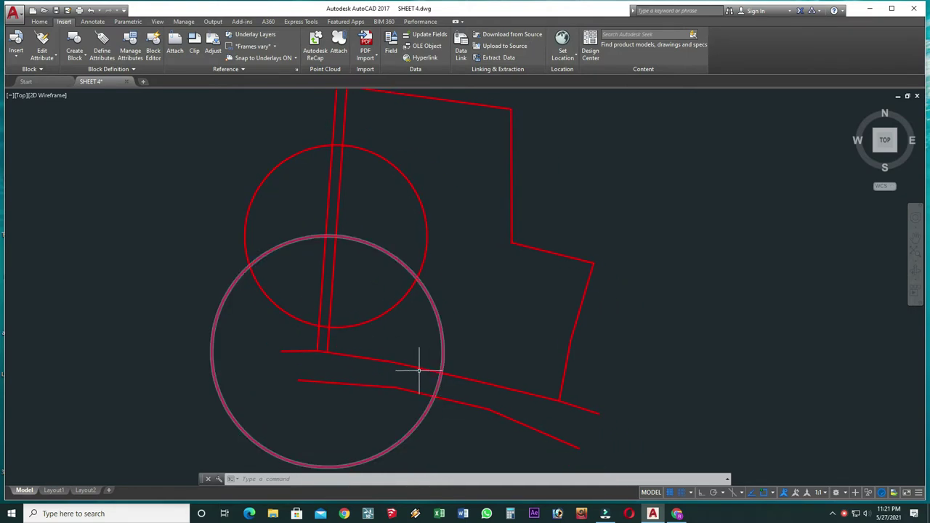
# Draw another 53.6' circle centred on the plot's lower-left corner
pyautogui.write('c')
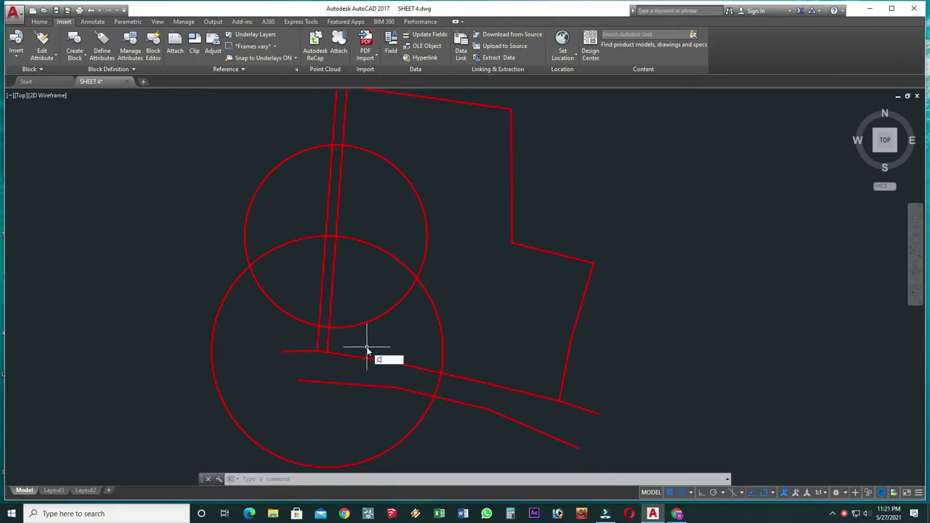
pyautogui.press('Return')
pyautogui.click(327, 355)
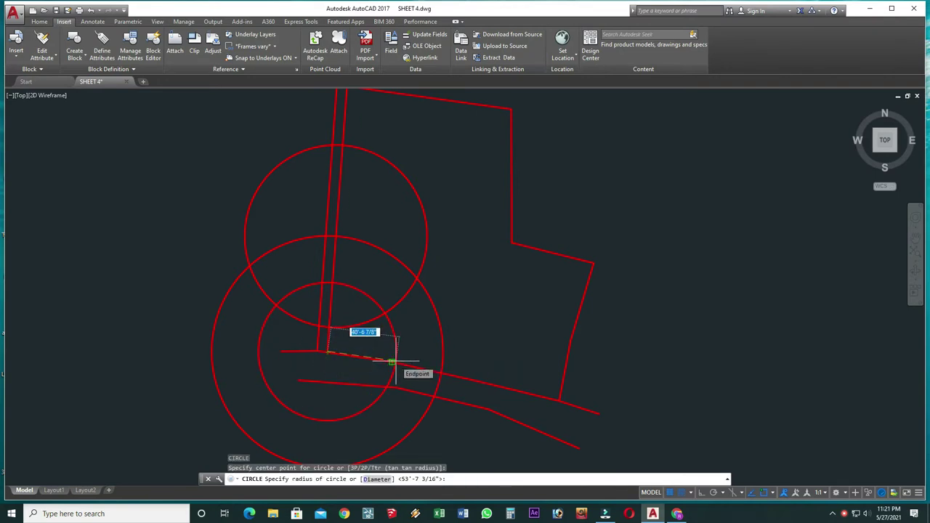
pyautogui.write('53.6')
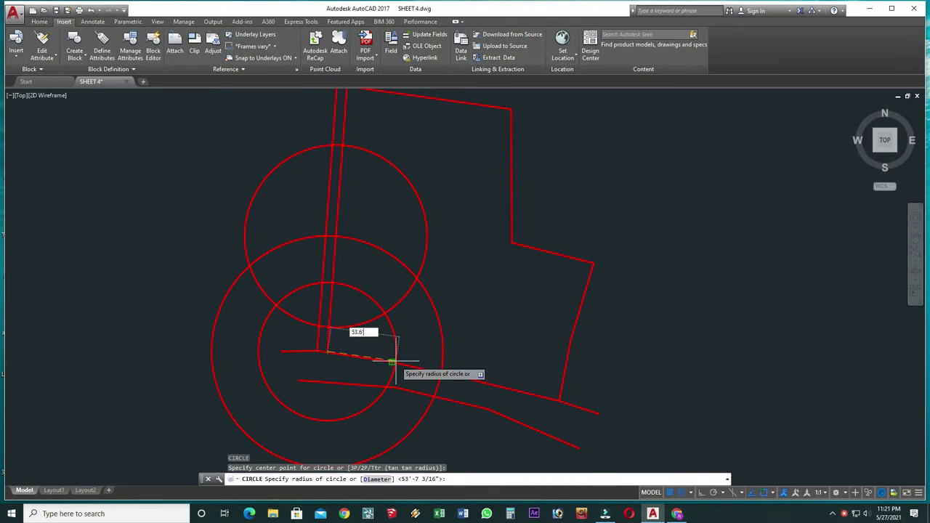
pyautogui.press('Return')
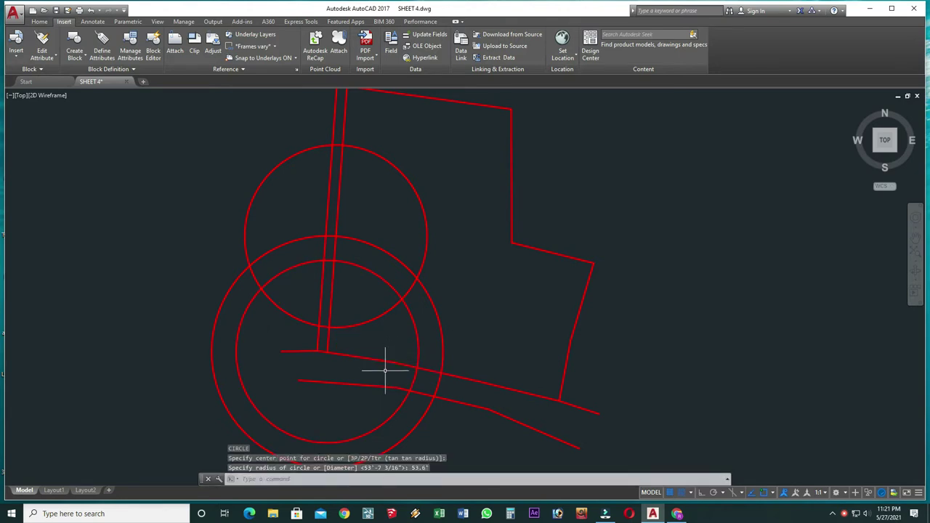
# Draw a line from the circle crossing on the bottom boundary toward the right boundary
pyautogui.write('l')
pyautogui.press('Return')
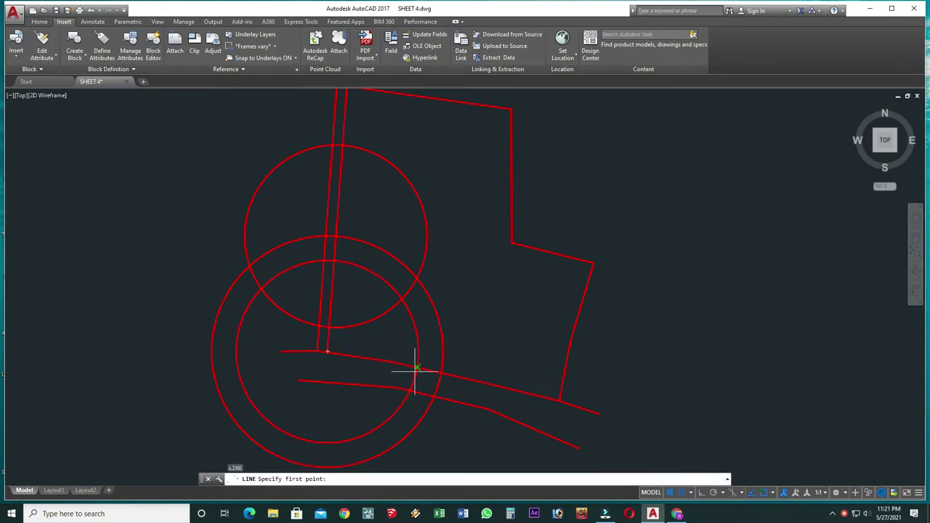
pyautogui.click(413, 371)
pyautogui.click(475, 211)
pyautogui.press('Escape')
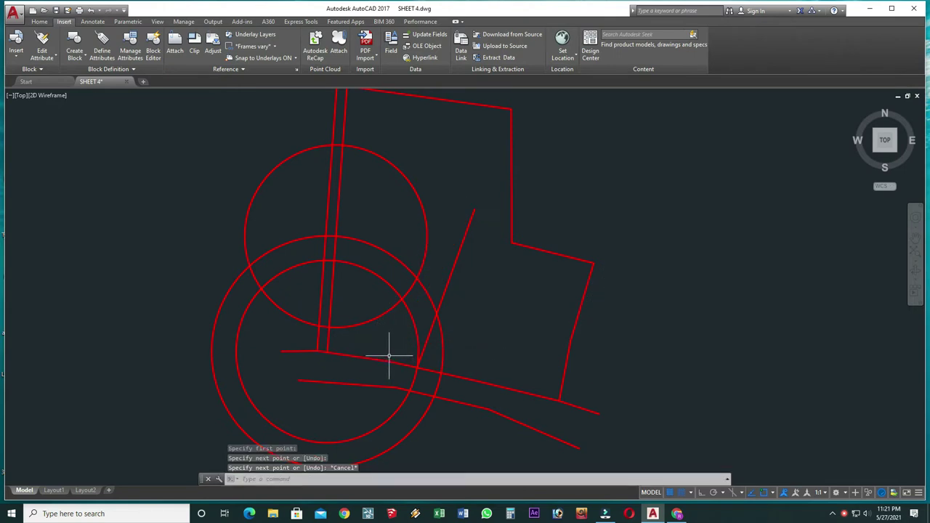
pyautogui.click(391, 240)
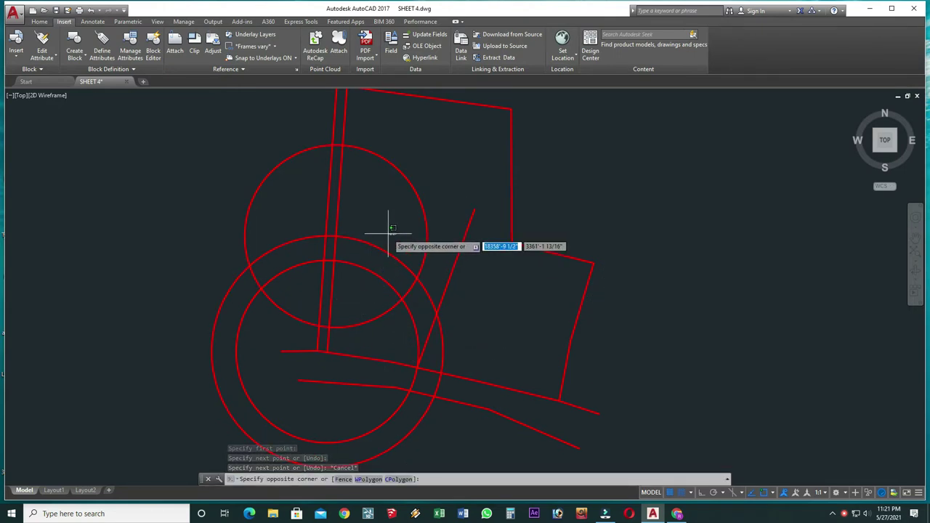
pyautogui.press('Escape')
# Erase the stray diagonal line
pyautogui.write('l')
pyautogui.press('Return')
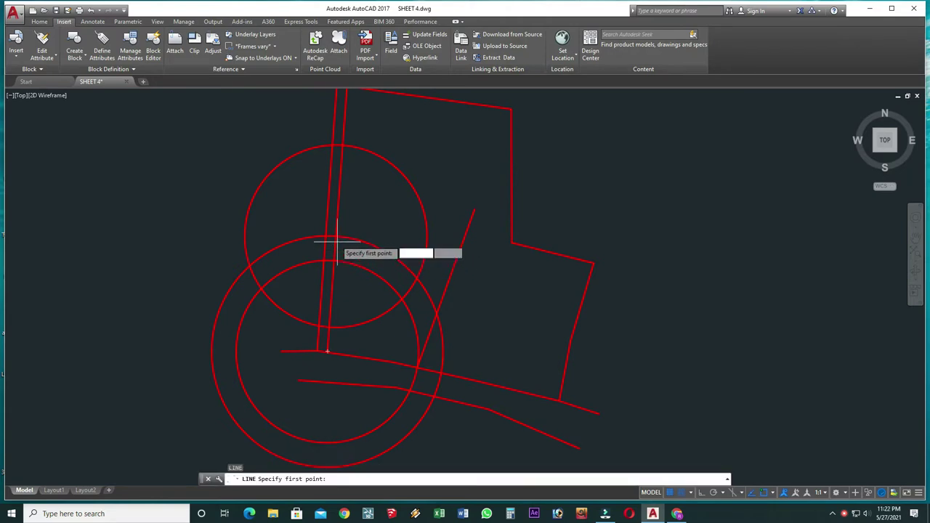
pyautogui.click(327, 352)
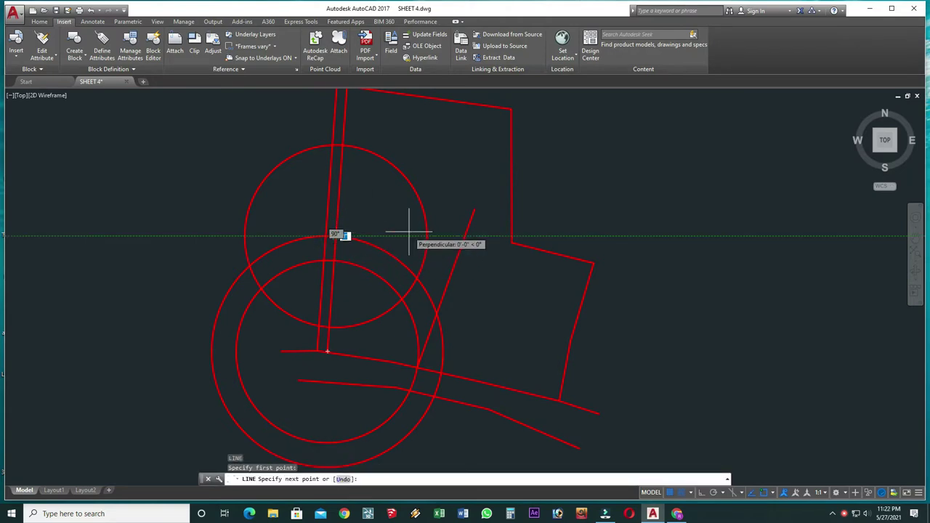
pyautogui.press('Escape')
pyautogui.click(444, 253)
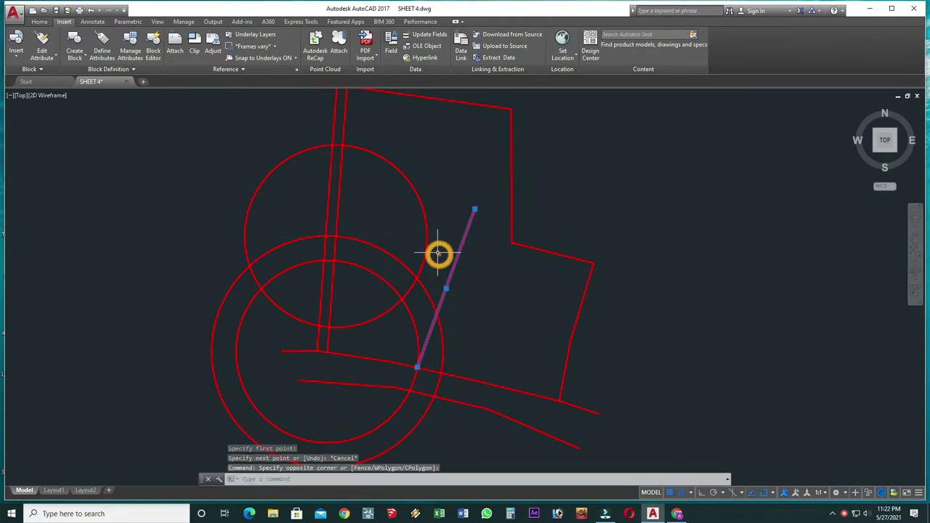
pyautogui.write('e')
pyautogui.press('Return')
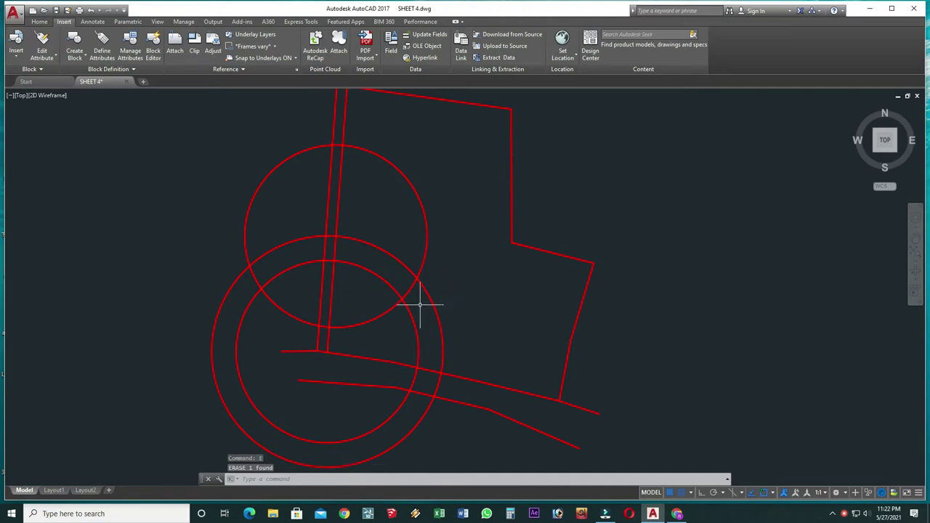
# Draw a 65' circle centred where the inner circle meets the bottom line
pyautogui.write('c')
pyautogui.press('Return')
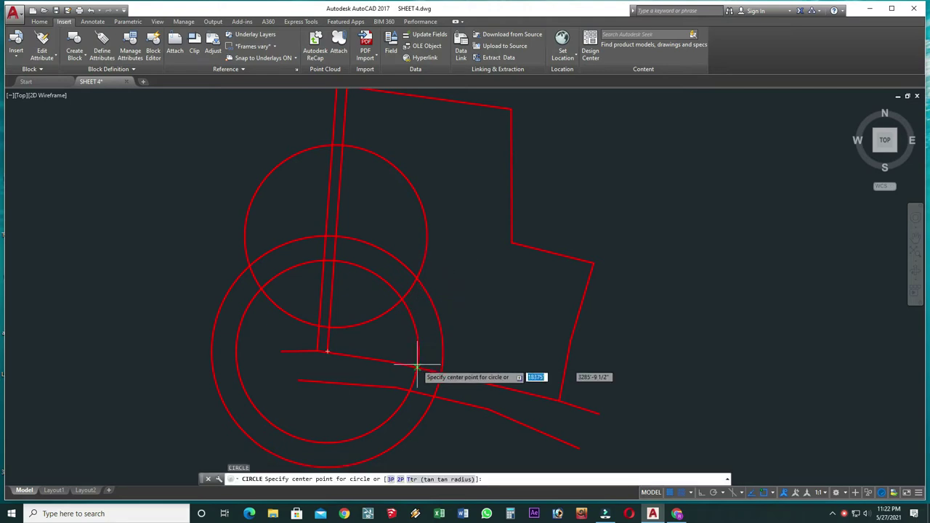
pyautogui.click(418, 367)
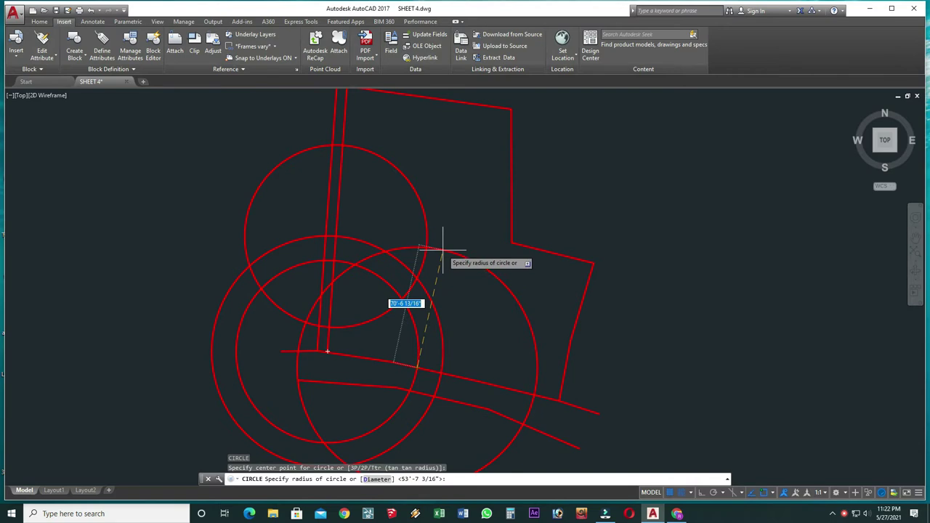
pyautogui.write('65')
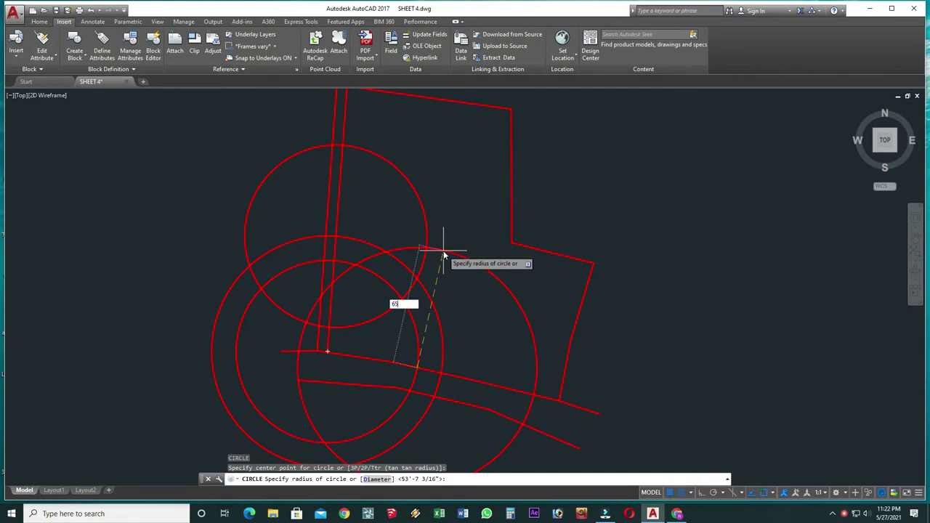
pyautogui.press('Return')
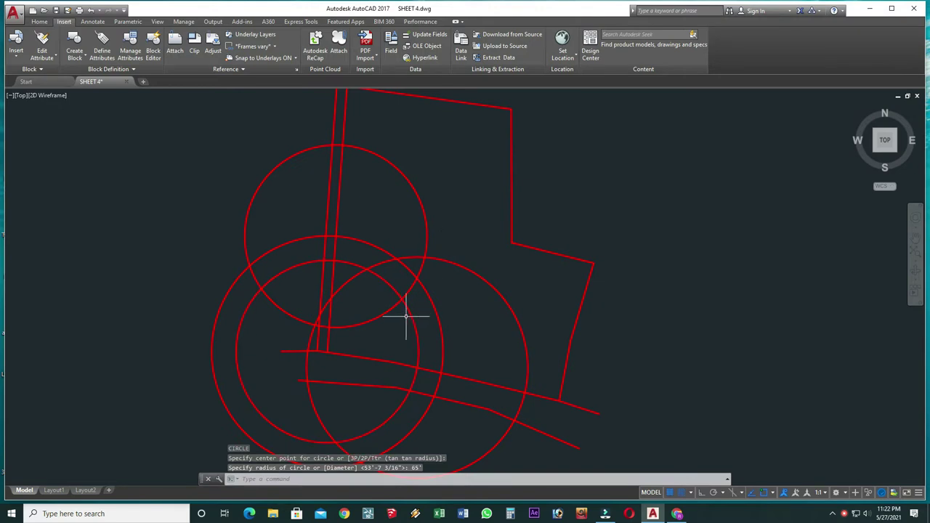
# Draw lines from the circles' crossing point to the left and bottom boundaries
pyautogui.write('l')
pyautogui.press('Return')
pyautogui.click(427, 256)
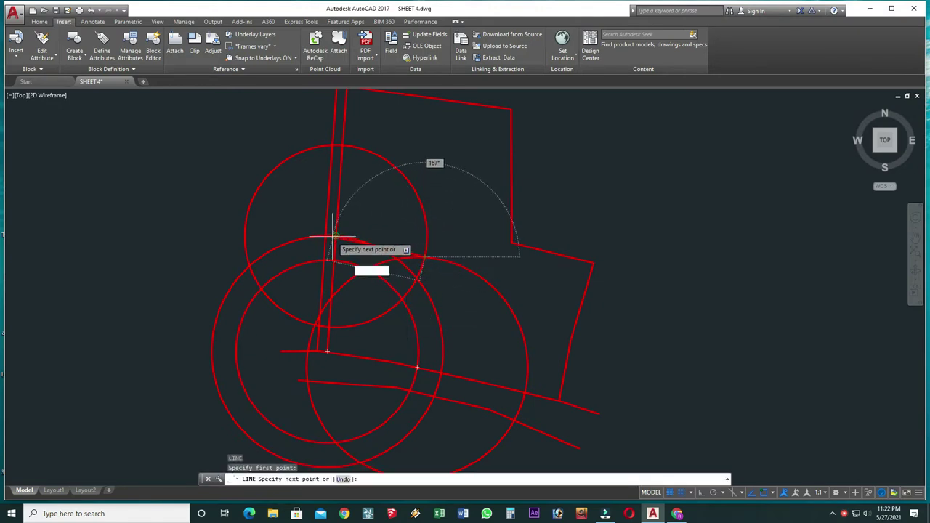
pyautogui.click(334, 235)
pyautogui.press('Return')
pyautogui.press('Return')
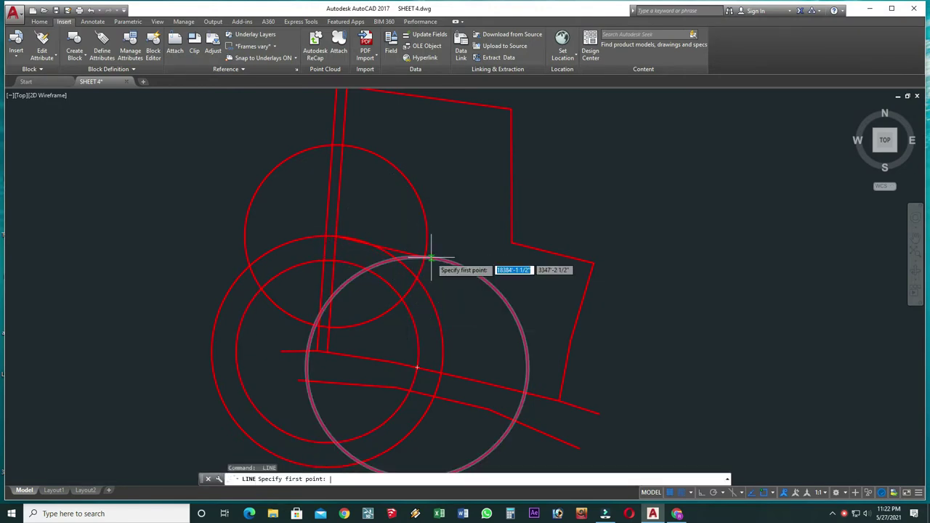
pyautogui.click(426, 256)
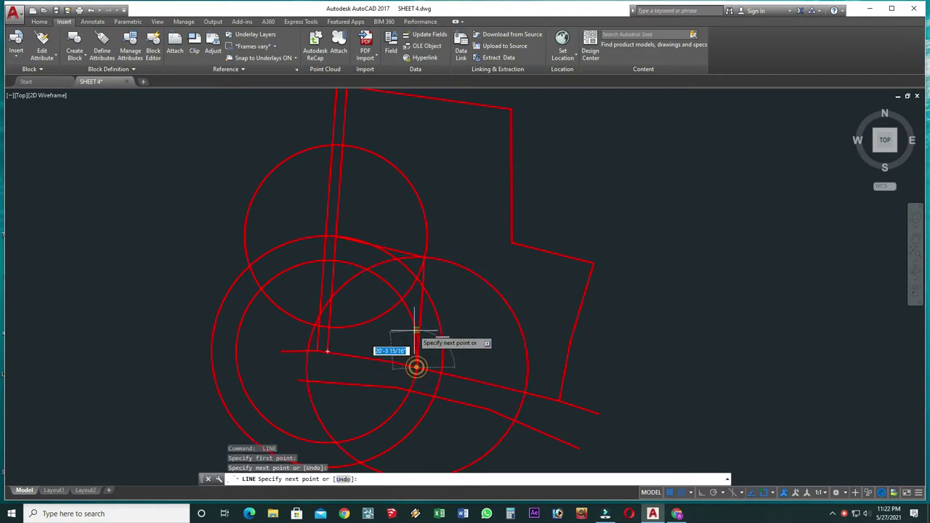
pyautogui.press('Escape')
# Delete the construction circles
pyautogui.click(283, 208)
pyautogui.click(225, 337)
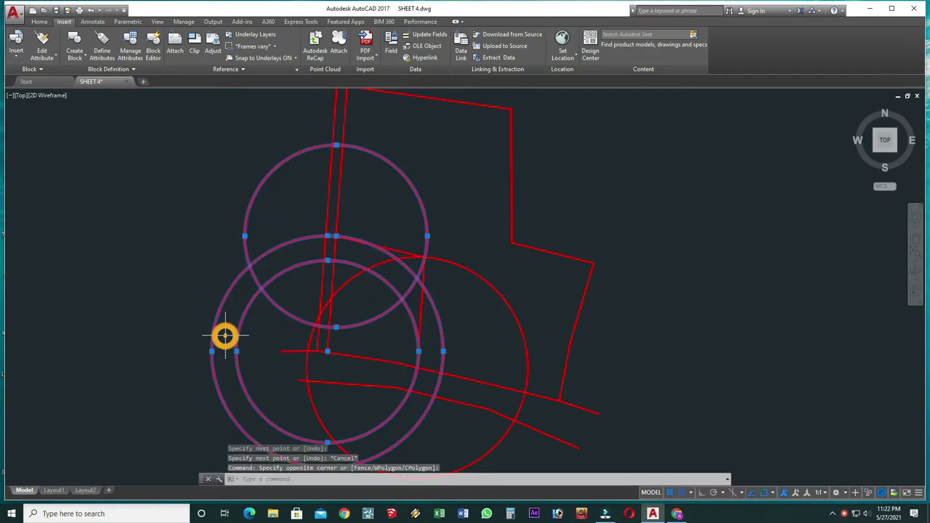
pyautogui.press('Delete')
pyautogui.click(373, 266)
# Erase the last construction circle and bring the lower plots into view
pyautogui.press('Delete')
pyautogui.scroll(-4, 364, 337)
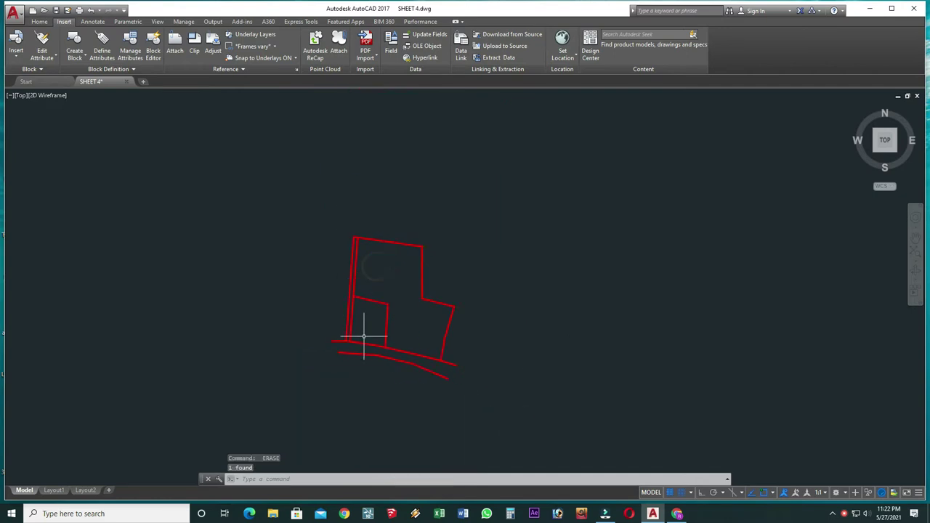
pyautogui.scroll(2, 365, 329)
pyautogui.scroll(2, 366, 328)
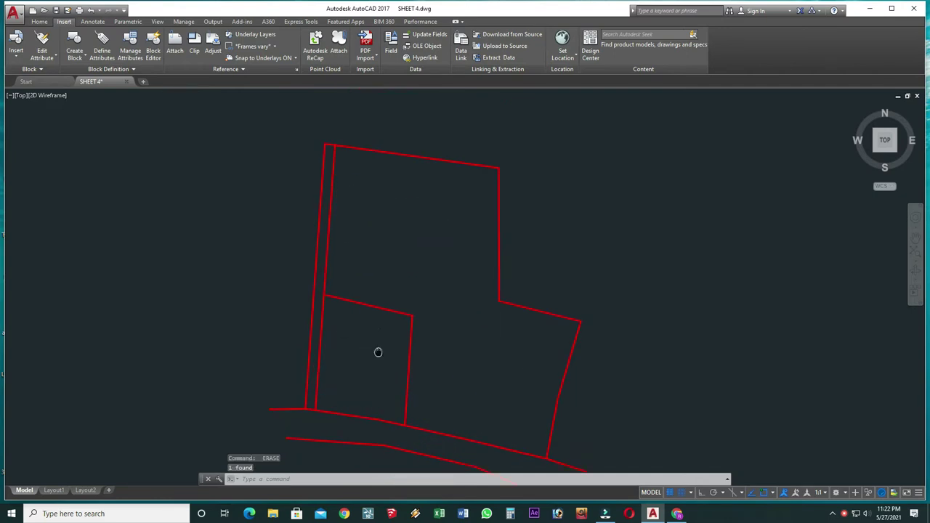
pyautogui.moveTo(378, 353); pyautogui.dragTo(387, 364, button='middle')
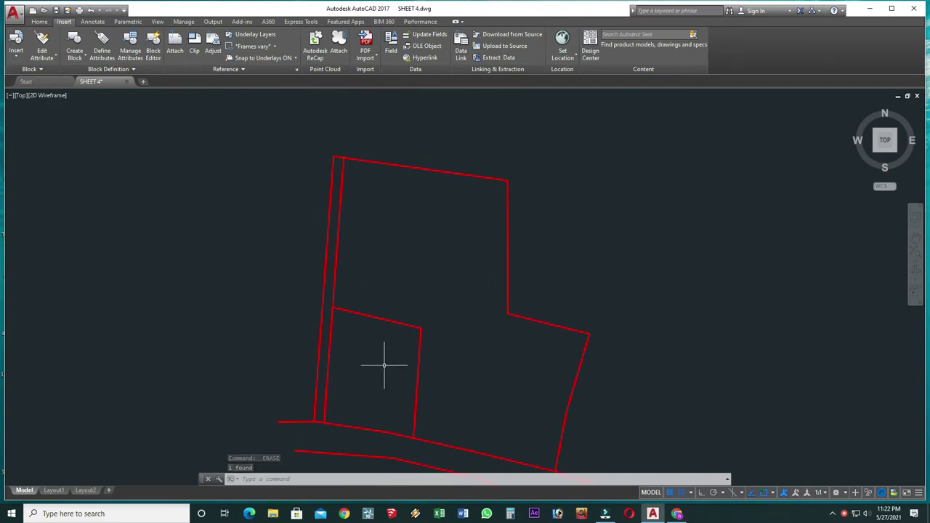
pyautogui.moveTo(384, 364); pyautogui.dragTo(399, 272, button='middle')
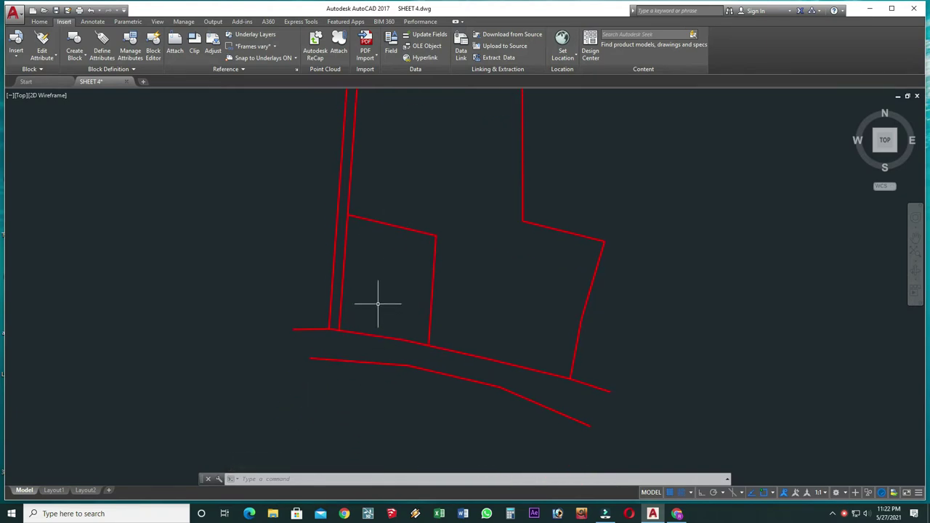
pyautogui.write('L')
# Draw a dividing line from the small plot's top edge down to the road boundary
pyautogui.press('Return')
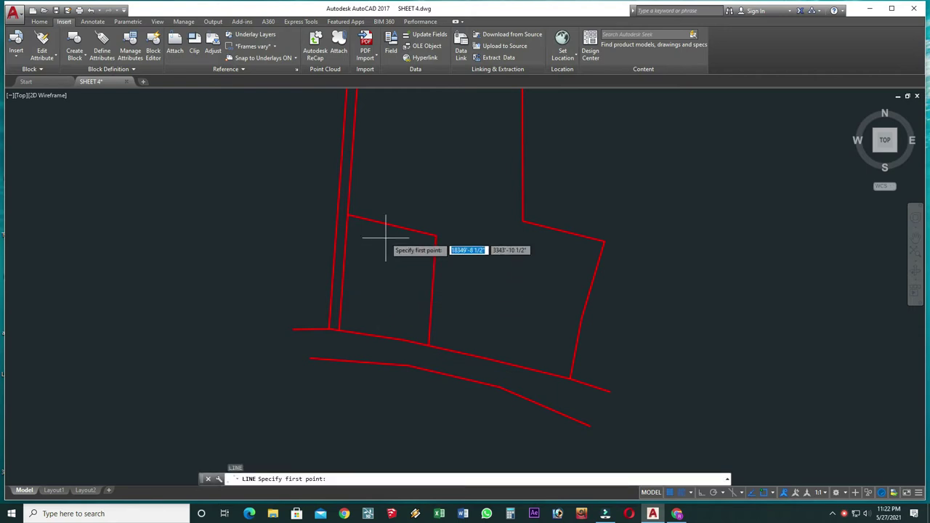
pyautogui.click(393, 225)
pyautogui.click(385, 336)
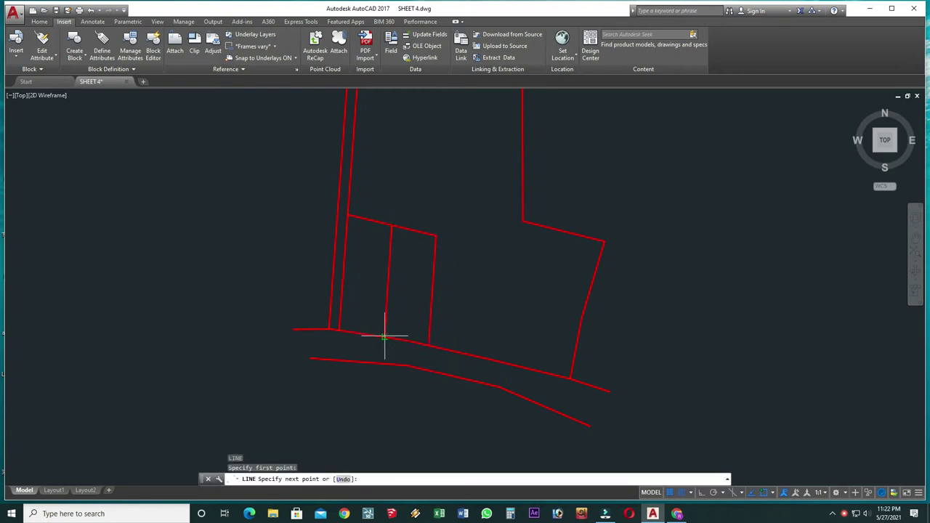
pyautogui.press('Escape')
pyautogui.scroll(-3, 363, 320)
pyautogui.scroll(2, 428, 311)
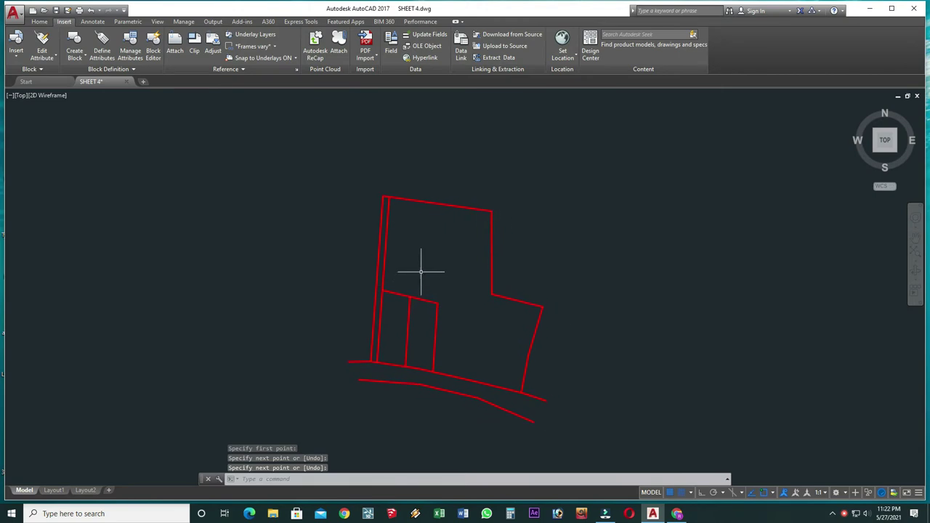
pyautogui.scroll(2, 407, 291)
# Cancel the offset and draw a radius-43 circle centred on the small plot's top-right corner
pyautogui.press('Return')
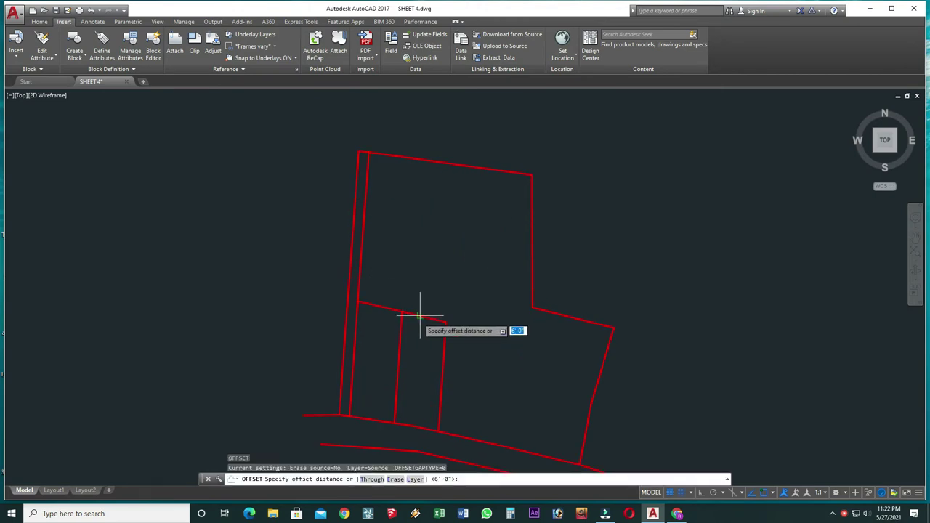
pyautogui.click(446, 320)
pyautogui.press('Escape')
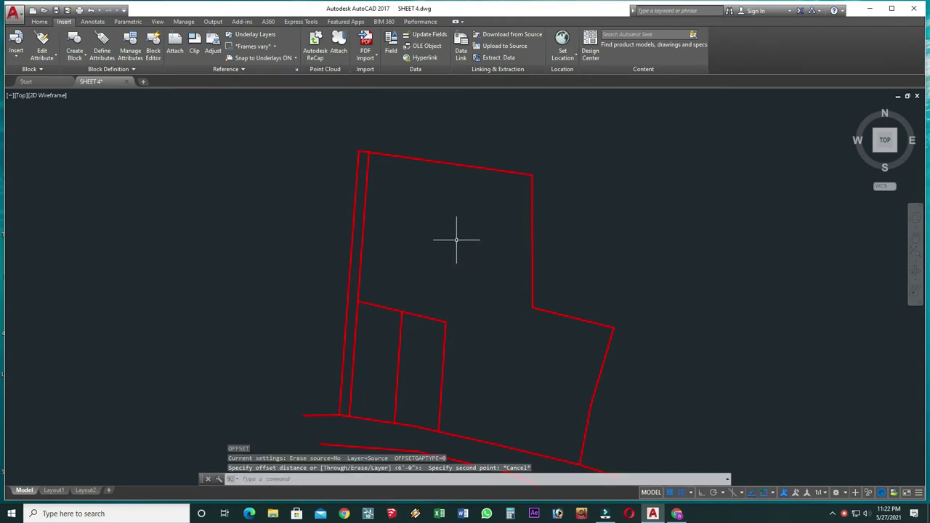
pyautogui.write('c')
pyautogui.press('Return')
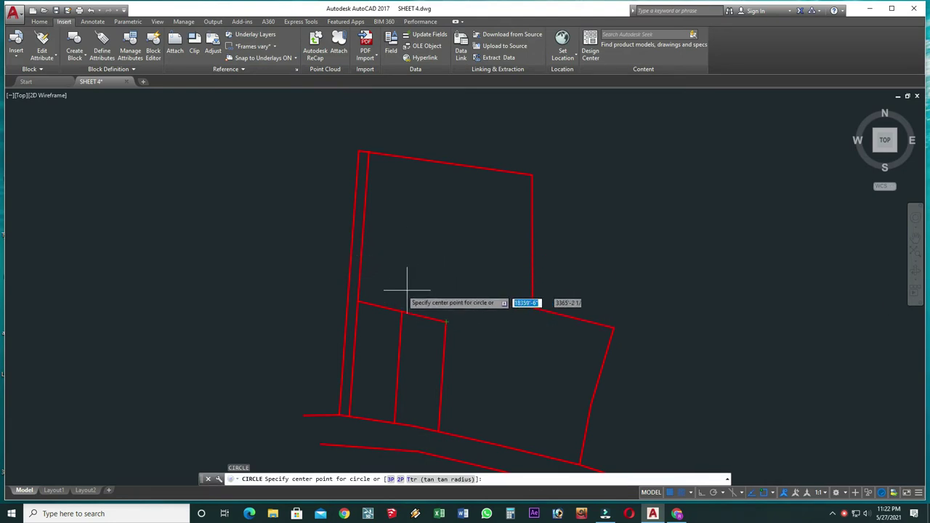
pyautogui.click(445, 320)
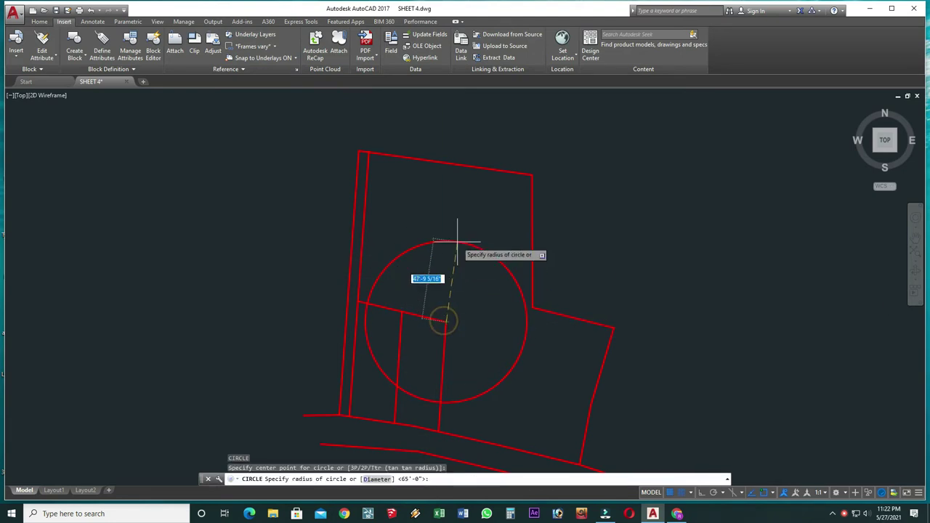
pyautogui.write('43')
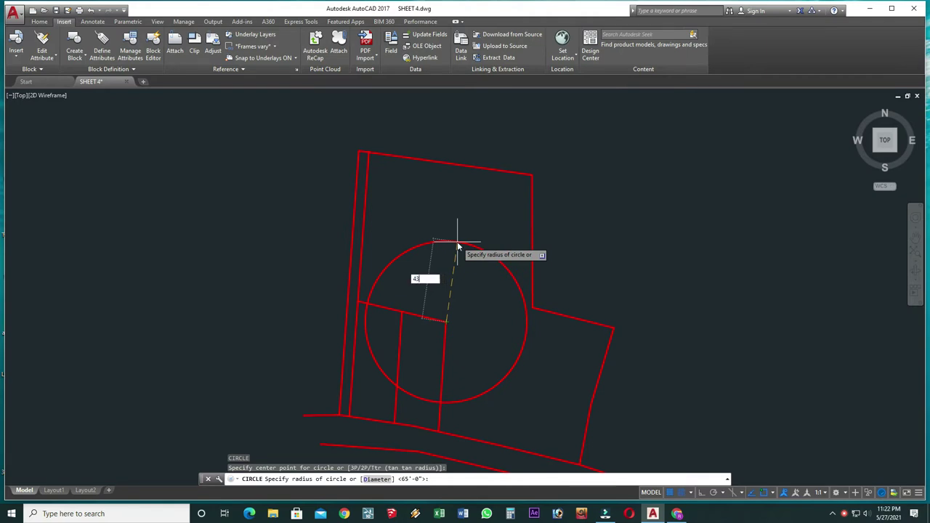
pyautogui.press('Return')
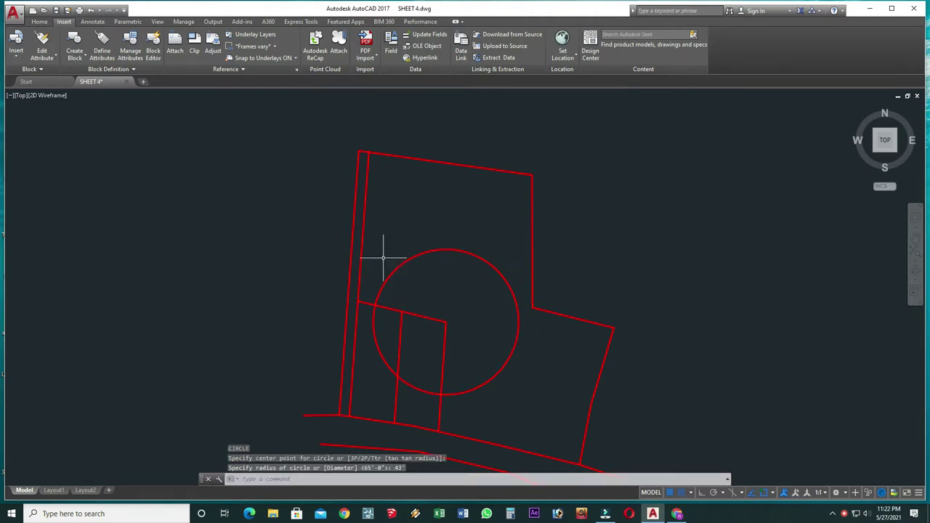
# Add a radius-39 circle at the top-left corner and a radius-52 circle at its boundary crossing
pyautogui.press('Return')
pyautogui.click(358, 301)
pyautogui.write('35')
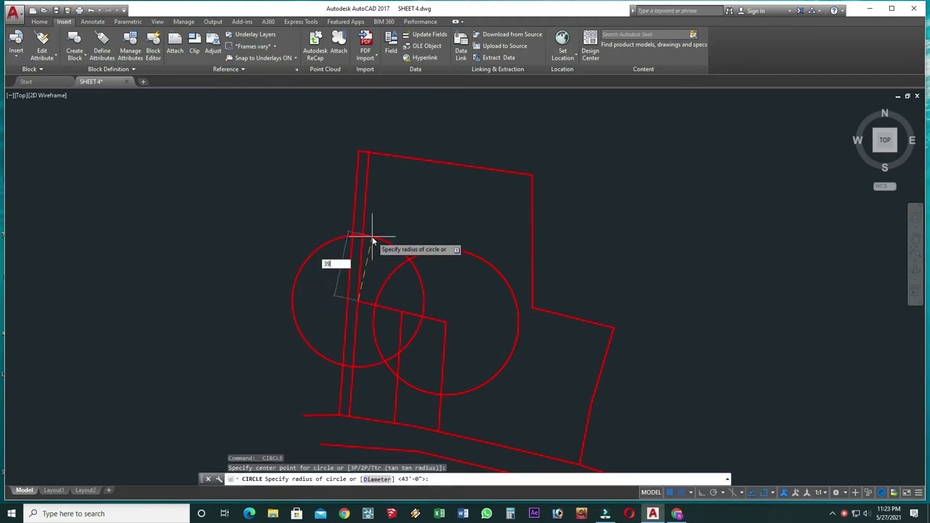
pyautogui.press('Return')
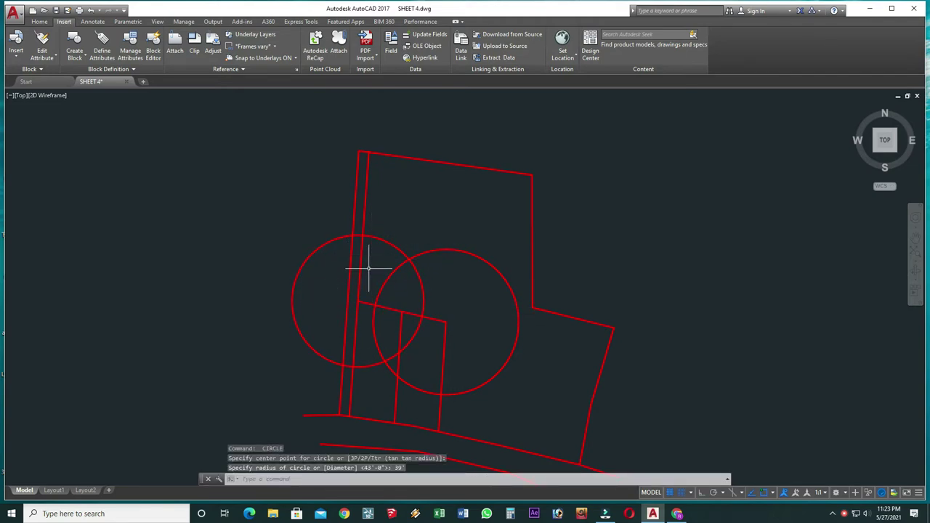
pyautogui.press('Return')
pyautogui.click(362, 234)
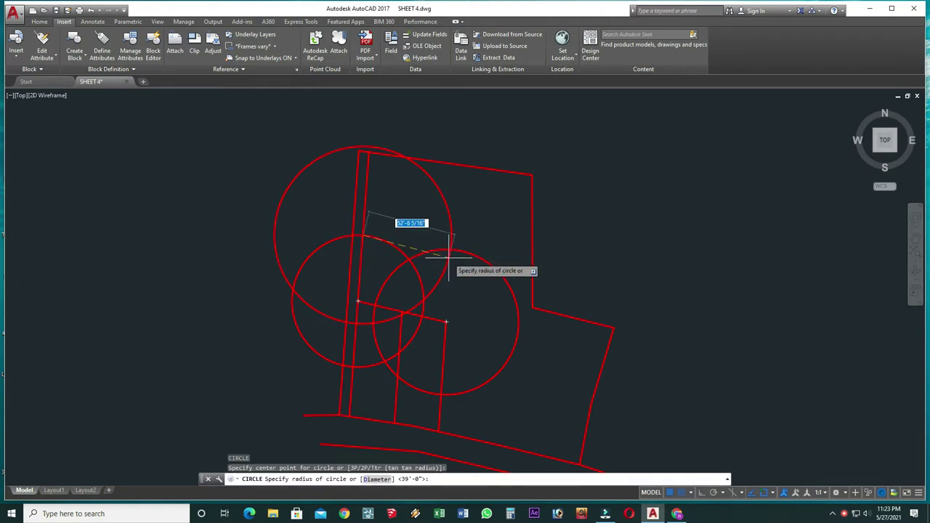
pyautogui.write('52')
pyautogui.press('Return')
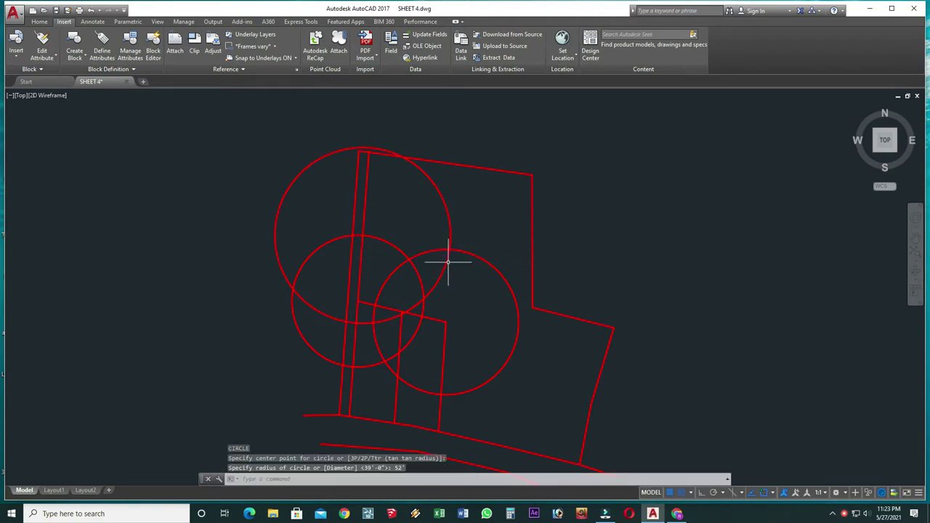
# Draw the new plot outline from the top-right corner through the circle intersection to the left boundary
pyautogui.write('l')
pyautogui.press('Return')
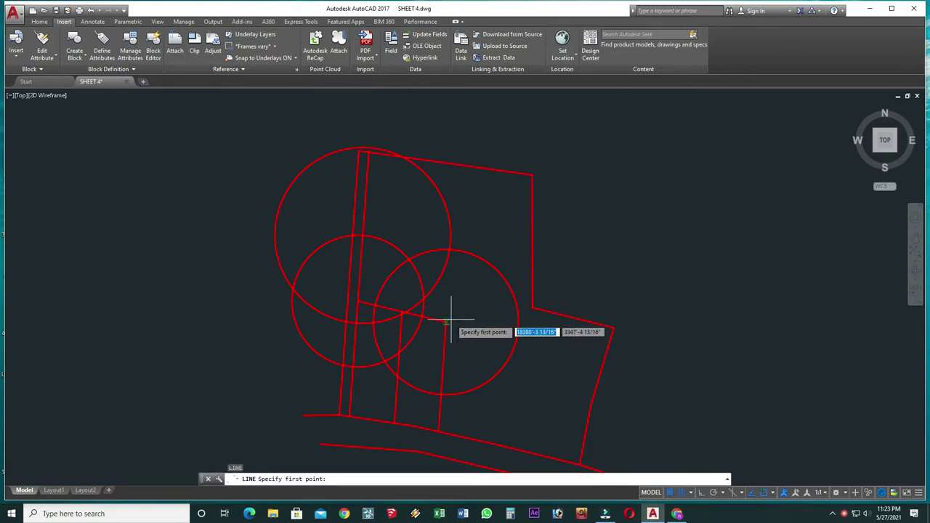
pyautogui.click(447, 321)
pyautogui.click(449, 250)
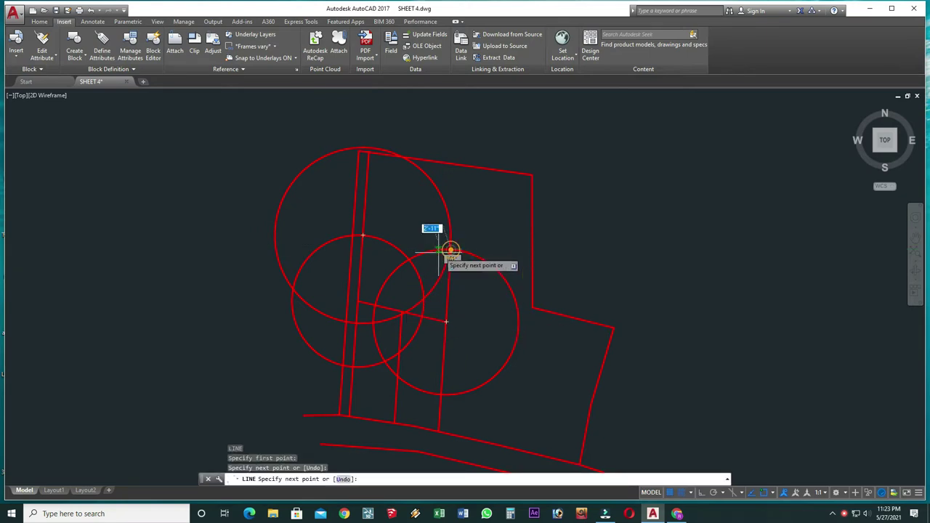
pyautogui.click(359, 235)
pyautogui.press('Return')
# Select two of the construction circles for removal
pyautogui.scroll(2, 457, 254)
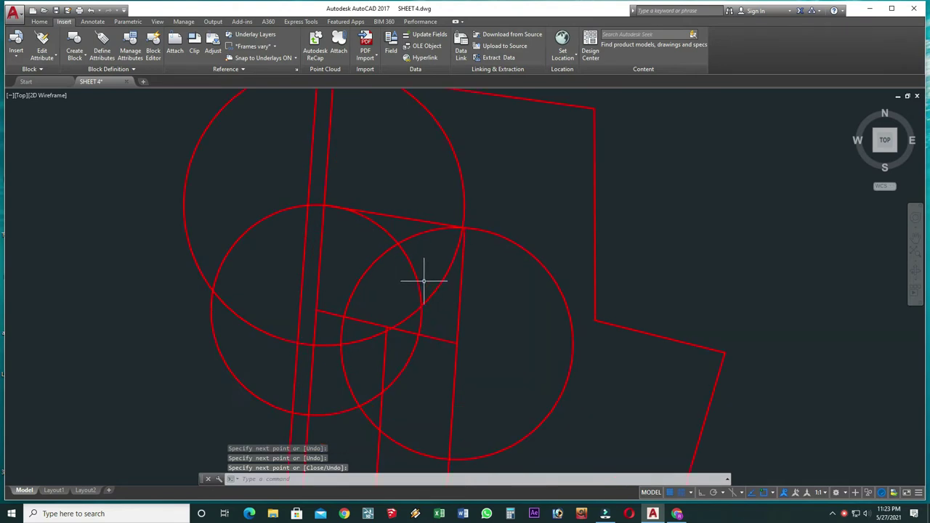
pyautogui.scroll(2, 429, 261)
pyautogui.click(436, 232)
pyautogui.click(330, 258)
# Delete the two selected construction circles and then the remaining large circle
pyautogui.press('Delete')
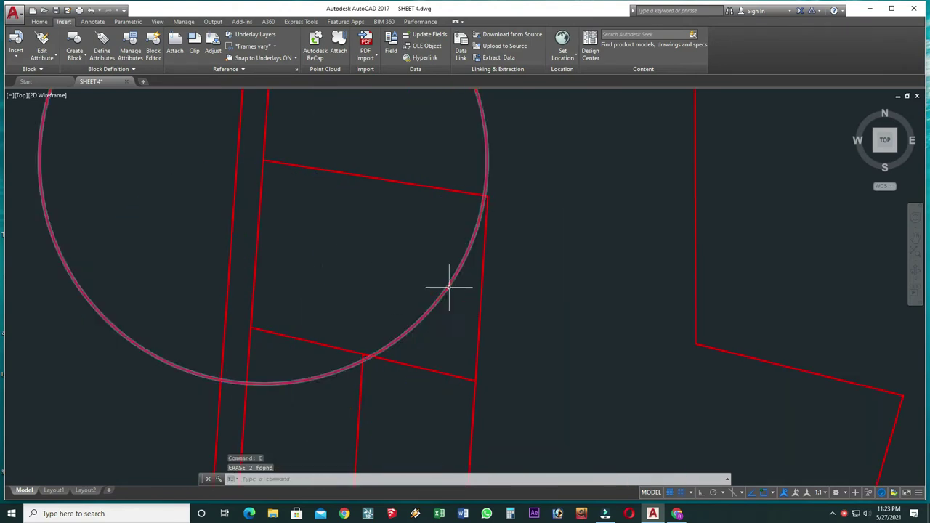
pyautogui.click(457, 290)
pyautogui.press('Delete')
pyautogui.scroll(-3, 382, 299)
pyautogui.scroll(2, 380, 227)
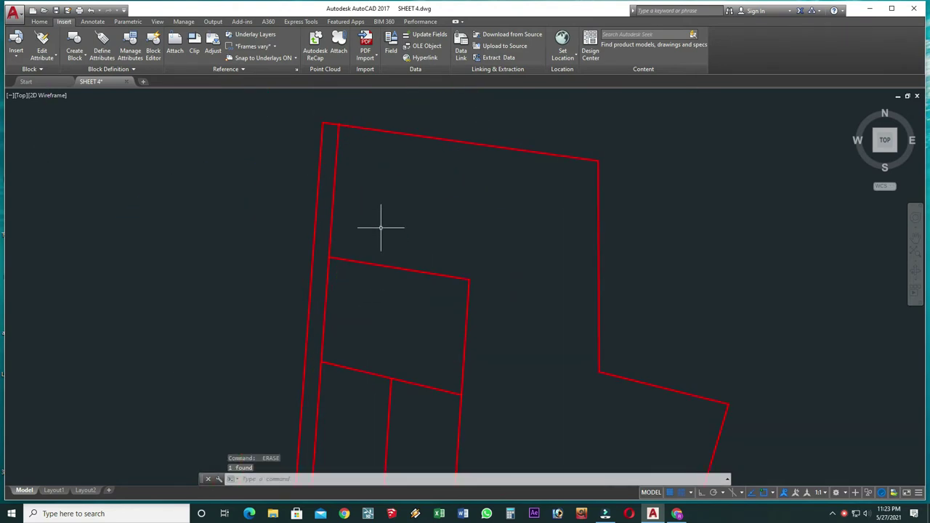
# Offset the new plot's top edge 6 units upward
pyautogui.write('o')
pyautogui.press('Return')
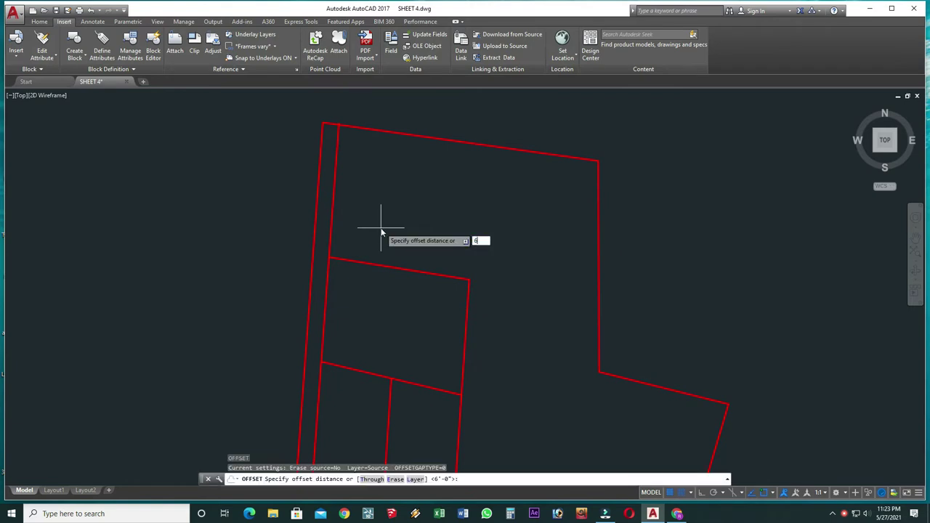
pyautogui.press('Return')
pyautogui.click(378, 264)
pyautogui.click(372, 213)
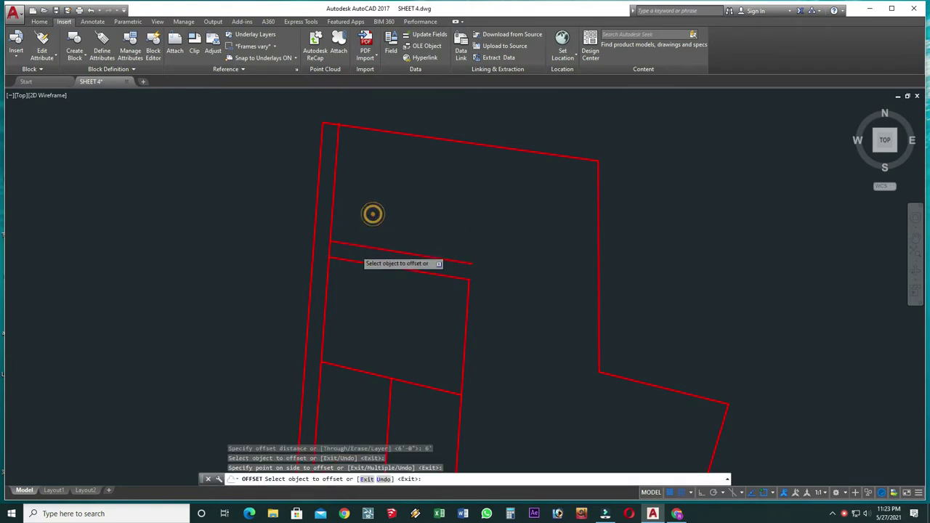
pyautogui.press('Escape')
# Extend the offset line's left end out to the outer boundary
pyautogui.write('f')
pyautogui.press('Return')
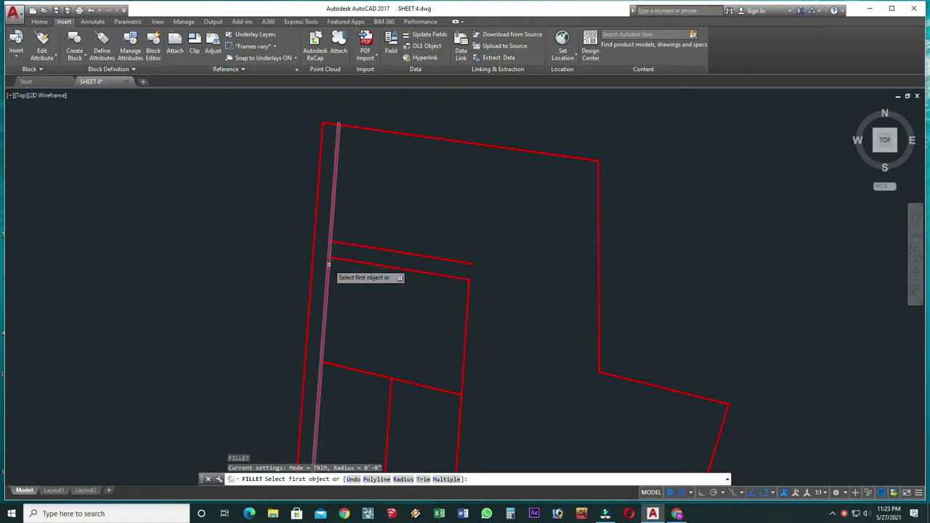
pyautogui.click(336, 260)
pyautogui.press('Escape')
pyautogui.write('E')
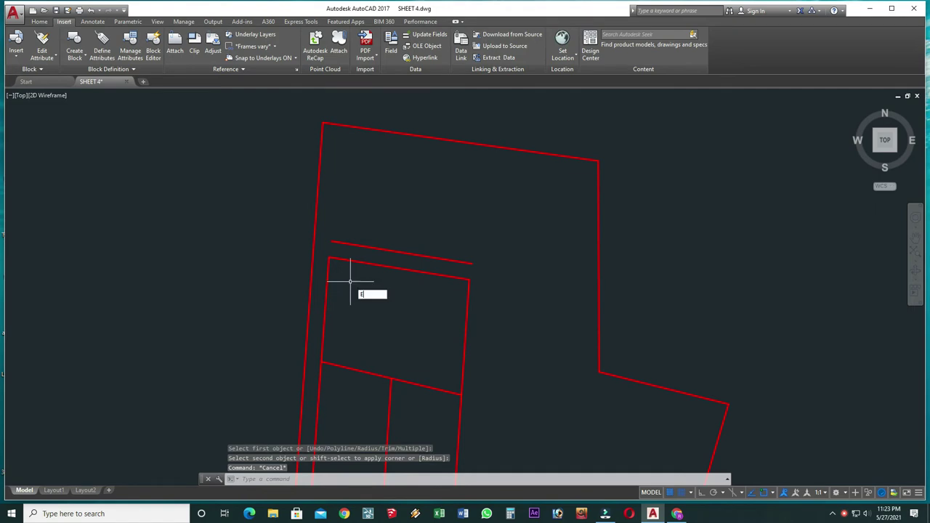
pyautogui.press('Return')
pyautogui.click(357, 210)
pyautogui.click(328, 245)
pyautogui.press('Escape')
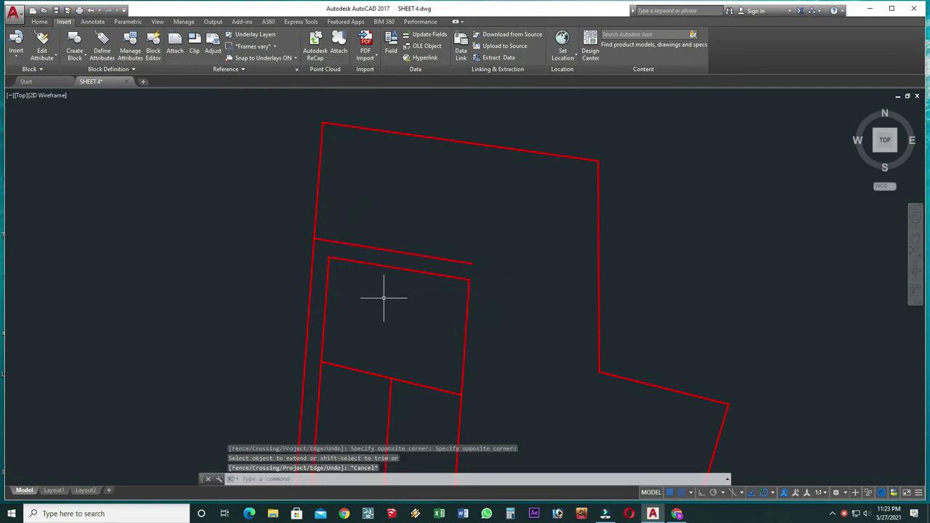
pyautogui.write('L')
# Draw a vertical line up from the top edge's midpoint and corner it with the offset line
pyautogui.press('Return')
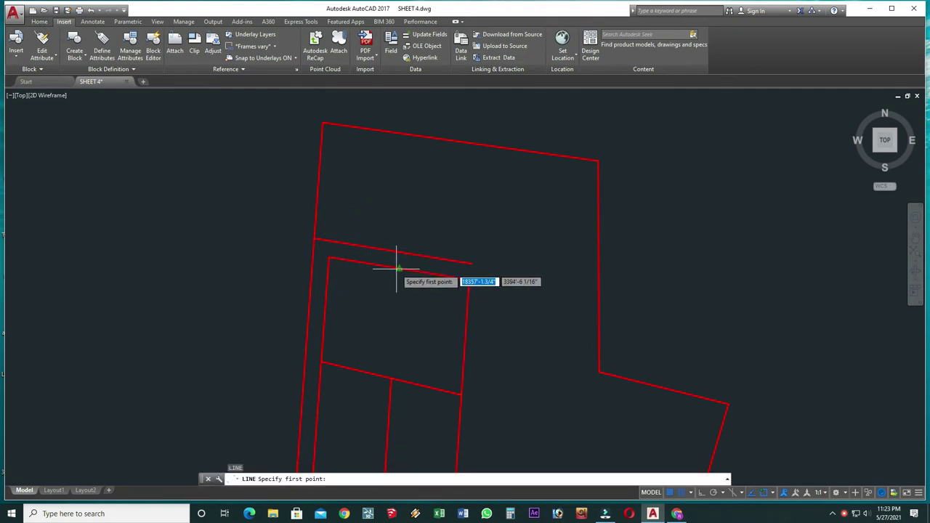
pyautogui.click(399, 269)
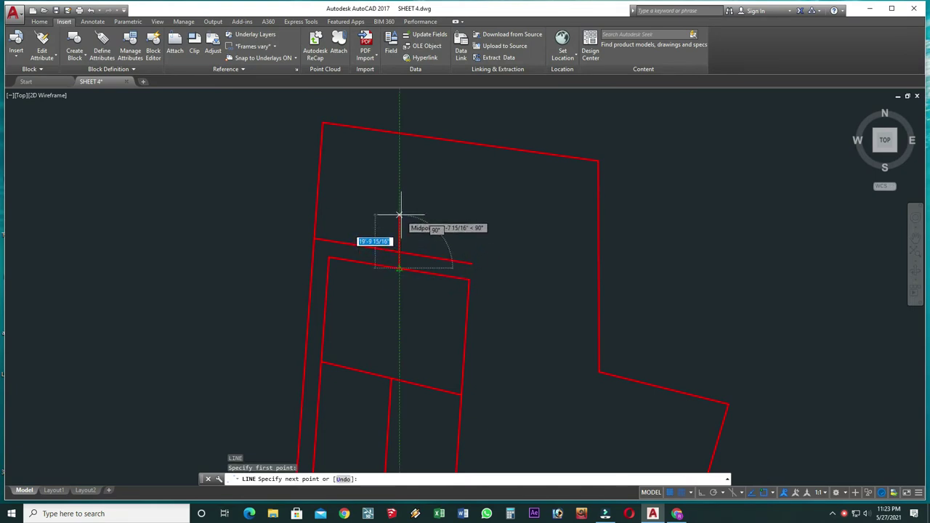
pyautogui.click(399, 215)
pyautogui.press('Return')
pyautogui.press('Return')
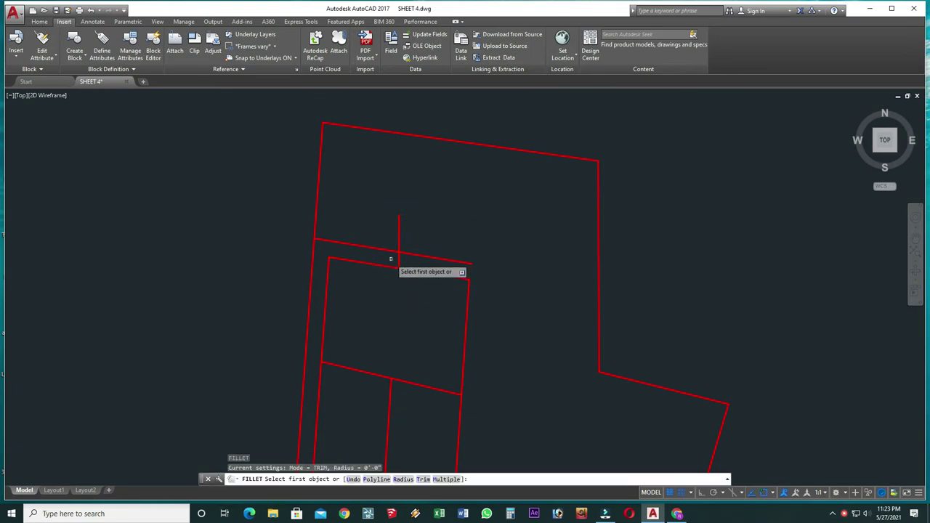
pyautogui.click(395, 251)
pyautogui.click(398, 263)
pyautogui.scroll(-2, 412, 276)
pyautogui.moveTo(414, 332); pyautogui.dragTo(414, 249, button='middle')
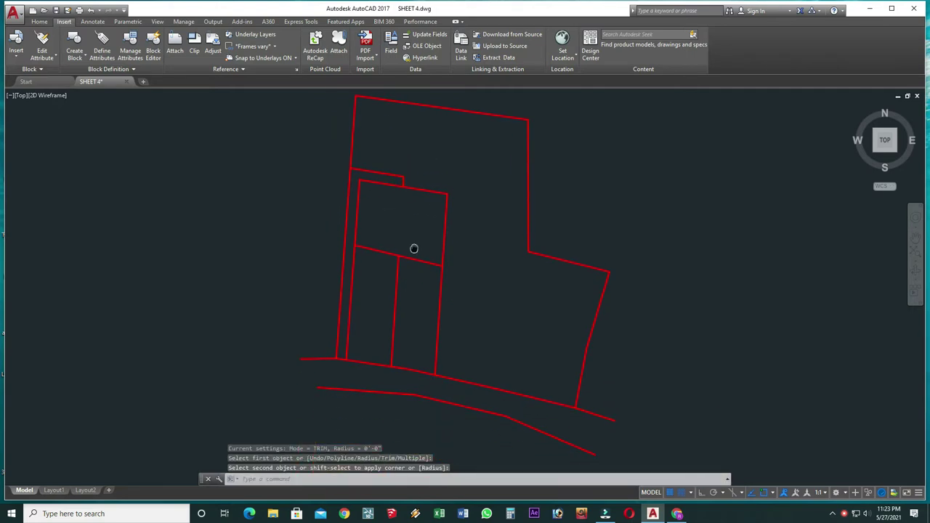
pyautogui.moveTo(413, 292); pyautogui.dragTo(429, 332, button='middle')
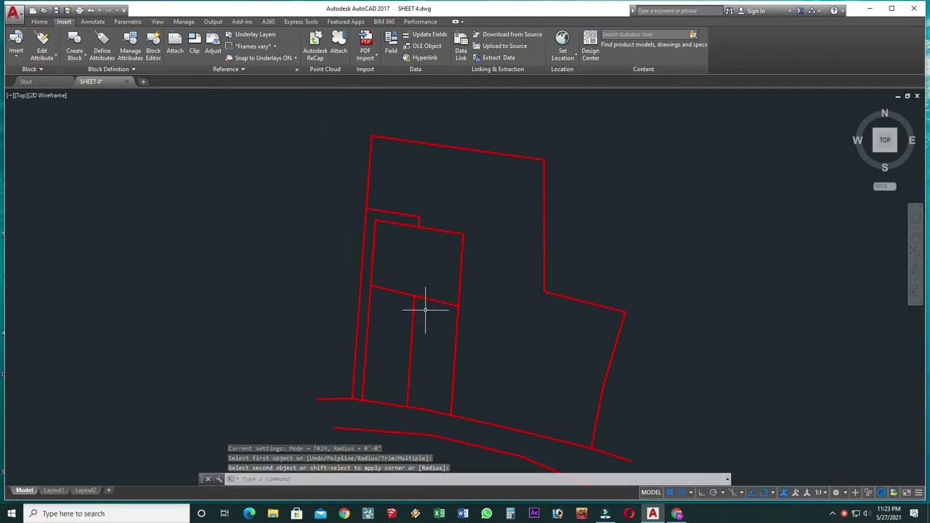
pyautogui.scroll(2, 420, 249)
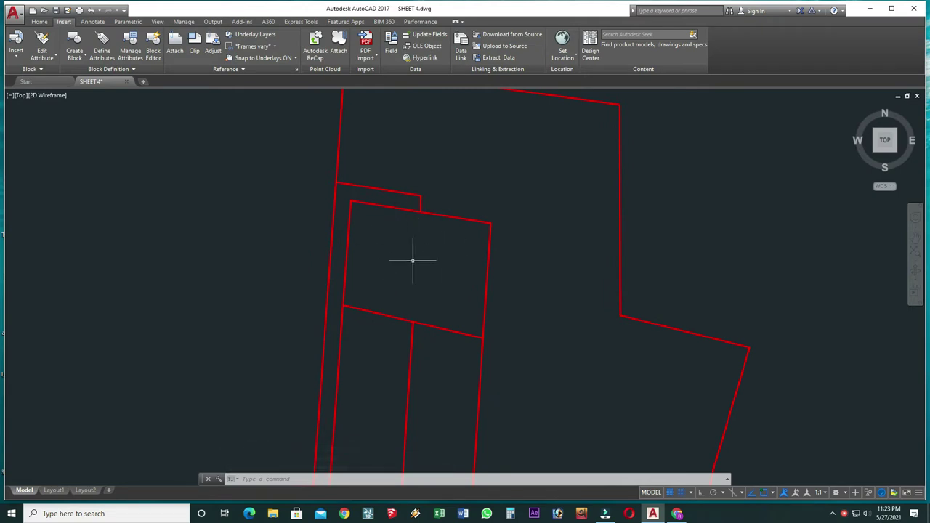
pyautogui.write('F')
# Create a multiline text label 'A' at height 15 inside the upper plot
pyautogui.press('Return')
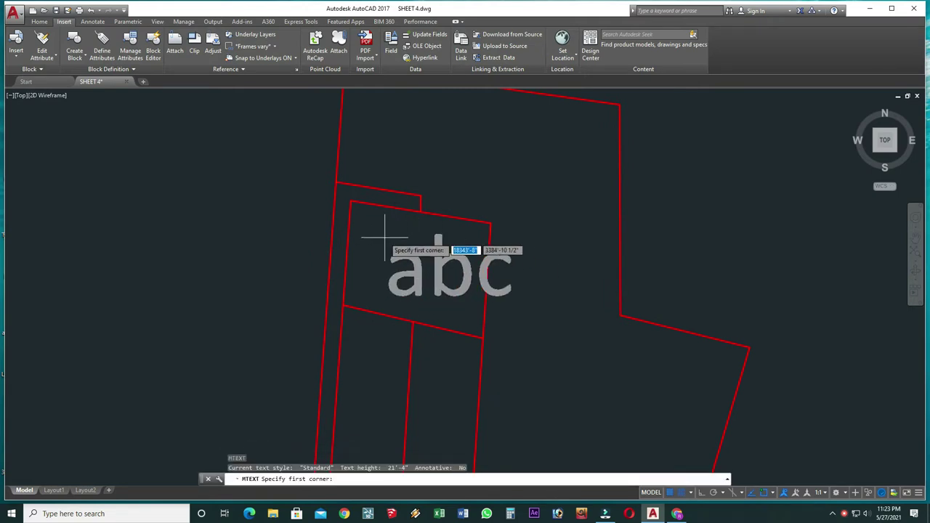
pyautogui.click(384, 238)
pyautogui.click(462, 298)
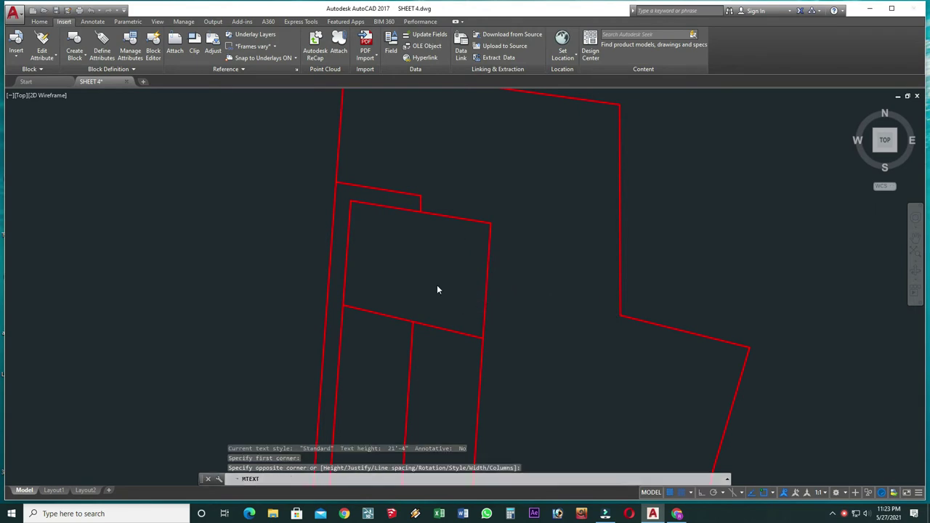
pyautogui.click(121, 46)
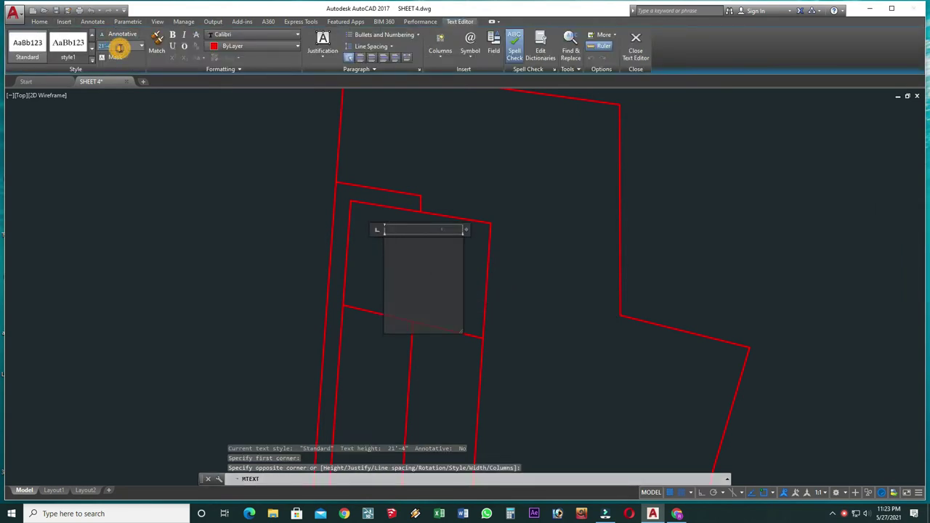
pyautogui.write('15')
pyautogui.press('Return')
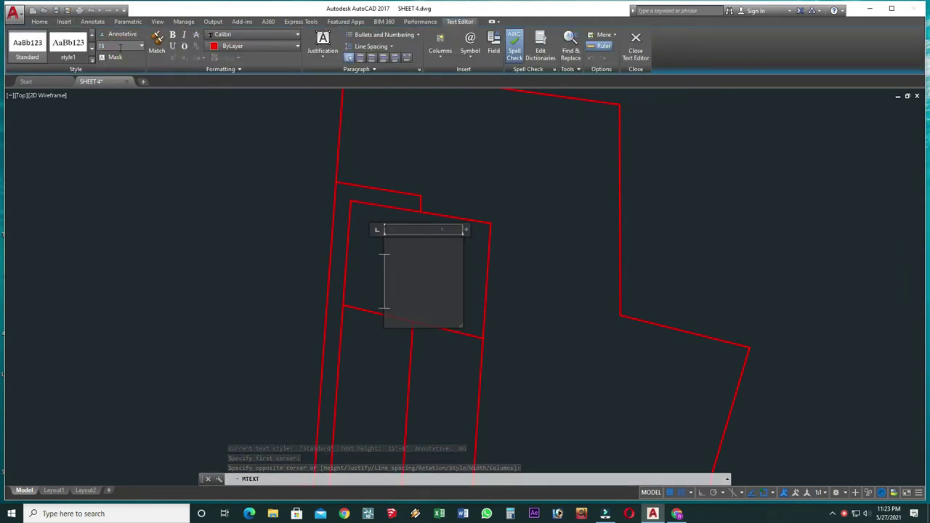
pyautogui.write('A')
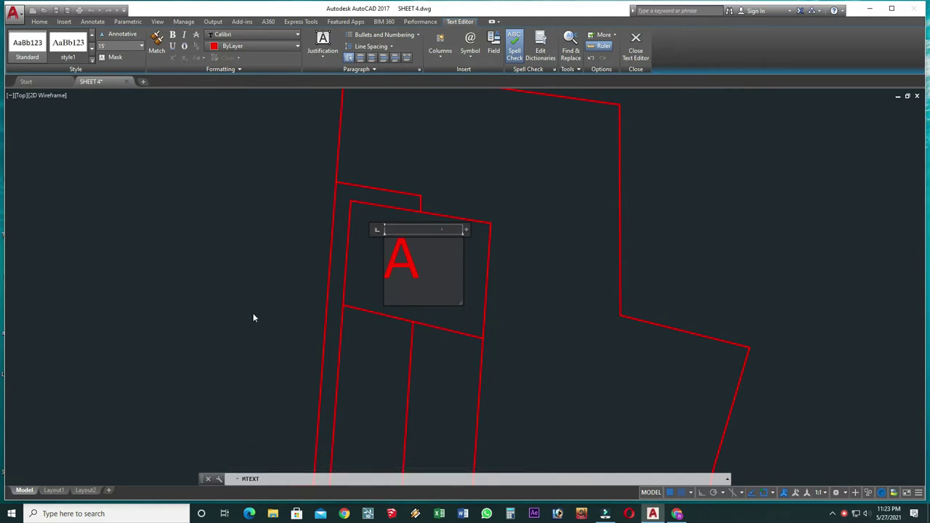
pyautogui.click(249, 308)
# Reduce the A label's text height to 10
pyautogui.click(407, 263)
pyautogui.doubleClick(407, 264)
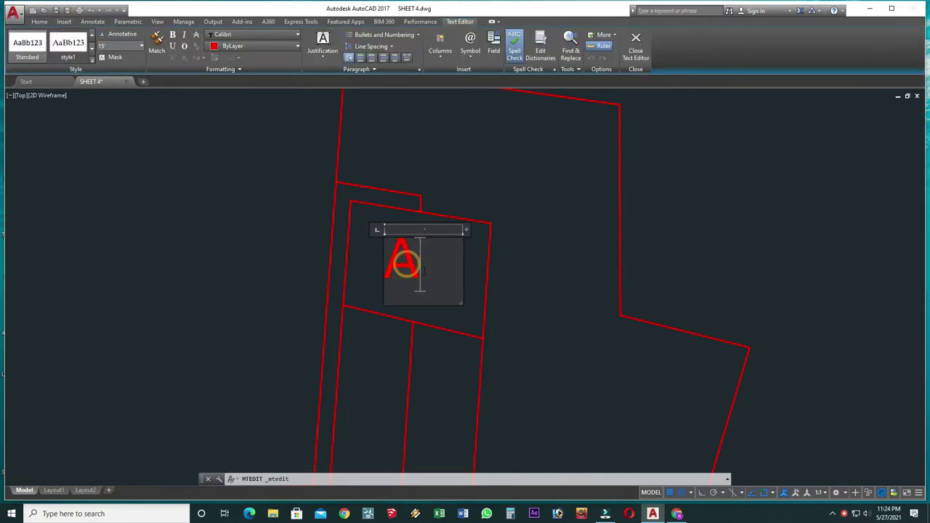
pyautogui.click(128, 48)
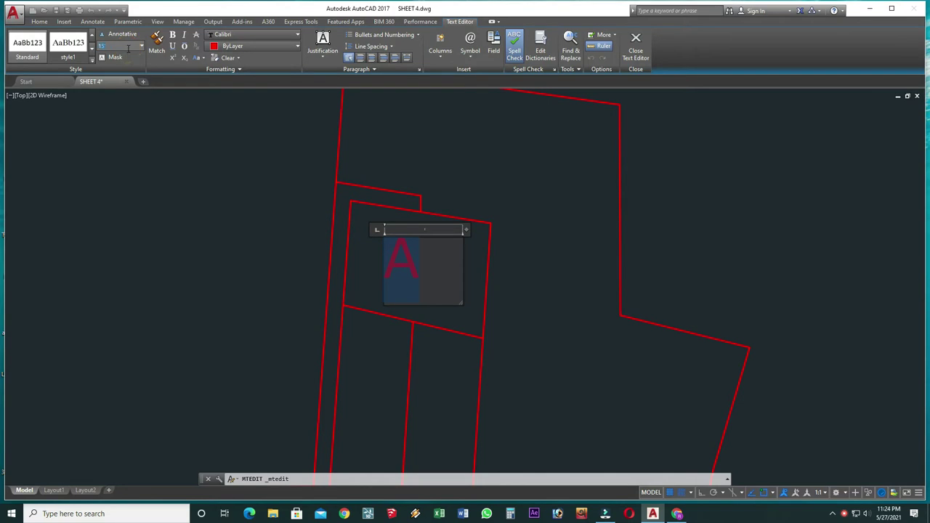
pyautogui.write('10')
pyautogui.press('Return')
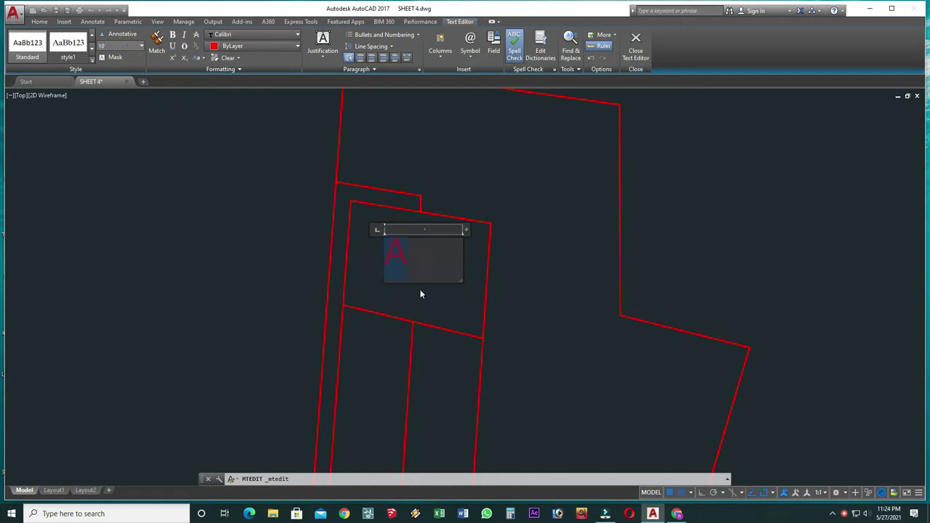
pyautogui.click(421, 294)
# Move the A label near the plot's upper middle
pyautogui.click(380, 268)
pyautogui.write('M')
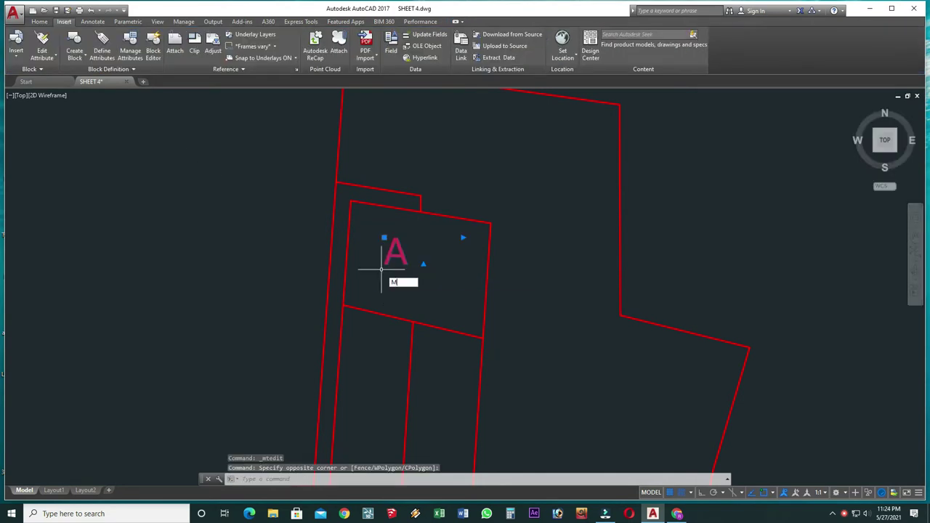
pyautogui.press('Return')
pyautogui.scroll(2, 380, 268)
pyautogui.click(395, 256)
pyautogui.click(454, 293)
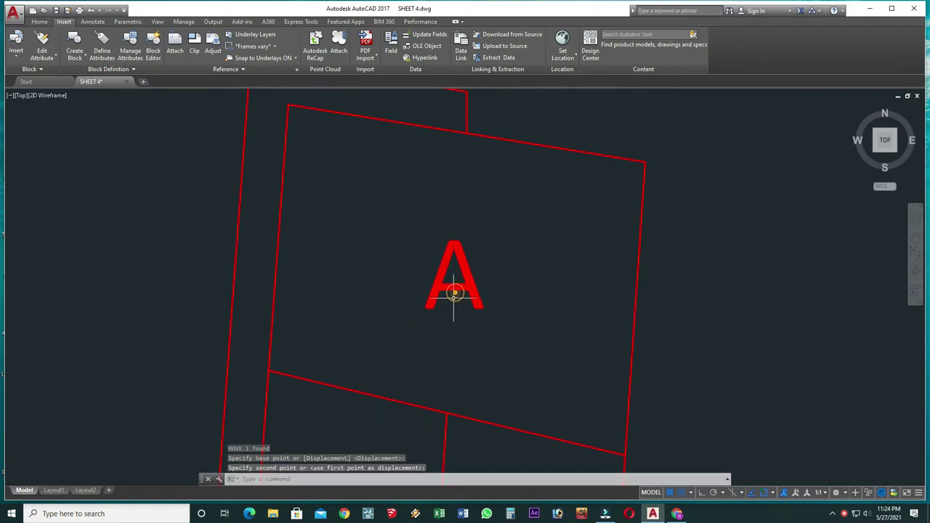
pyautogui.scroll(-4, 455, 292)
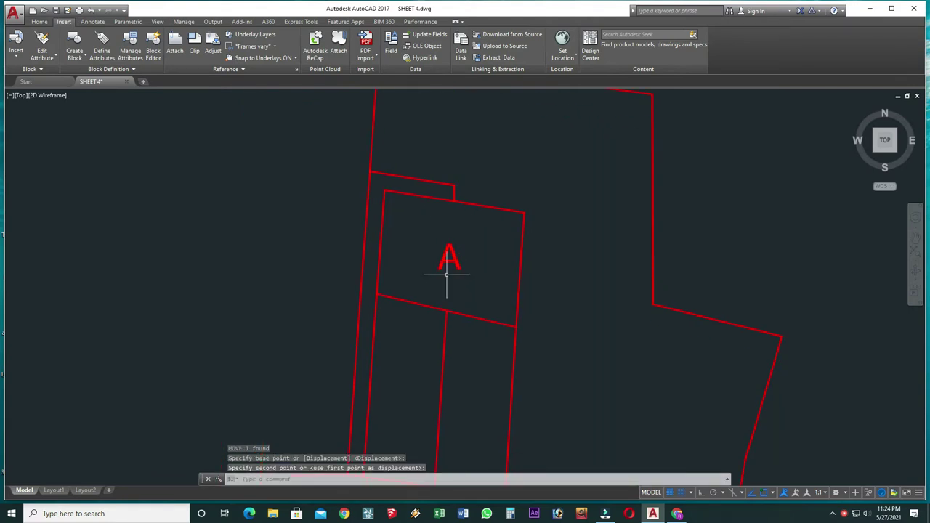
pyautogui.click(456, 253)
pyautogui.click(430, 267)
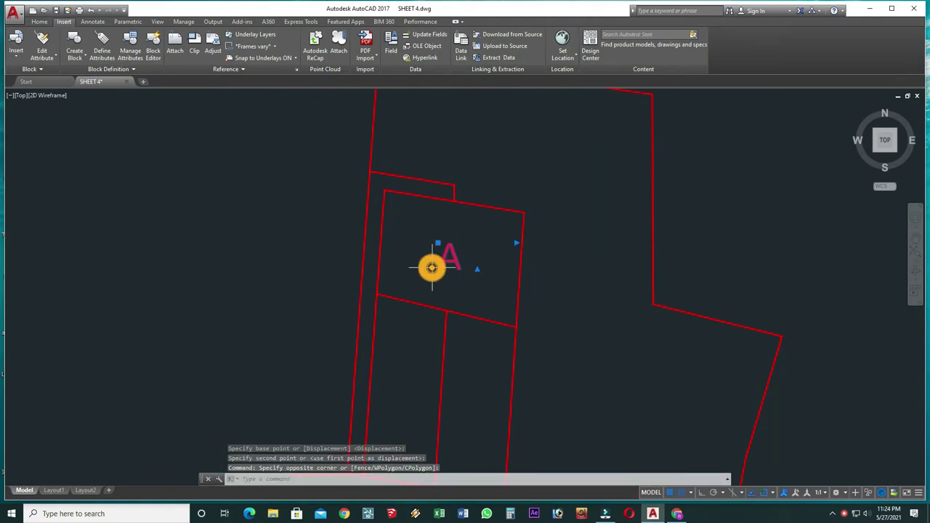
pyautogui.press('Escape')
# Reduce the A label's text height further to 7
pyautogui.doubleClick(451, 258)
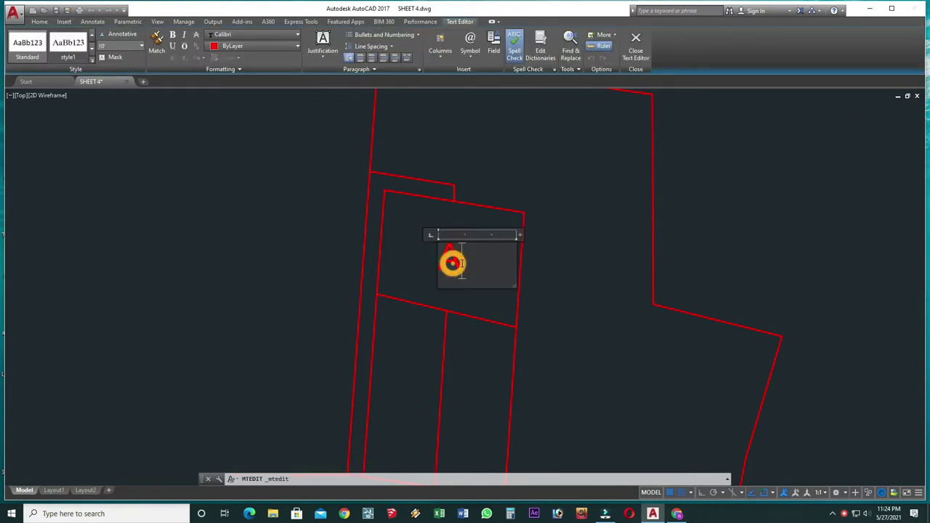
pyautogui.click(109, 46)
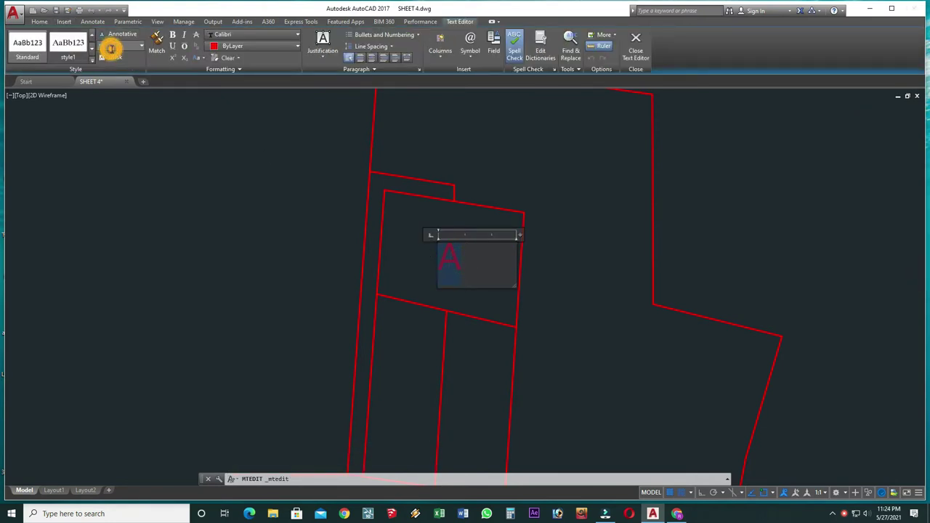
pyautogui.write('7')
pyautogui.press('Return')
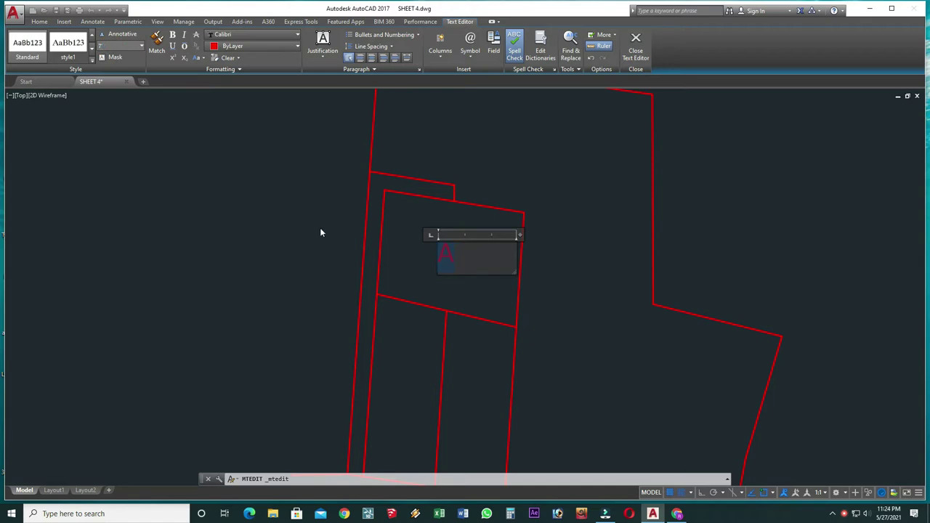
pyautogui.click(405, 267)
# Draw a circle centred on the A label and grip-resize it to fit snugly around the letter
pyautogui.write('c')
pyautogui.press('Return')
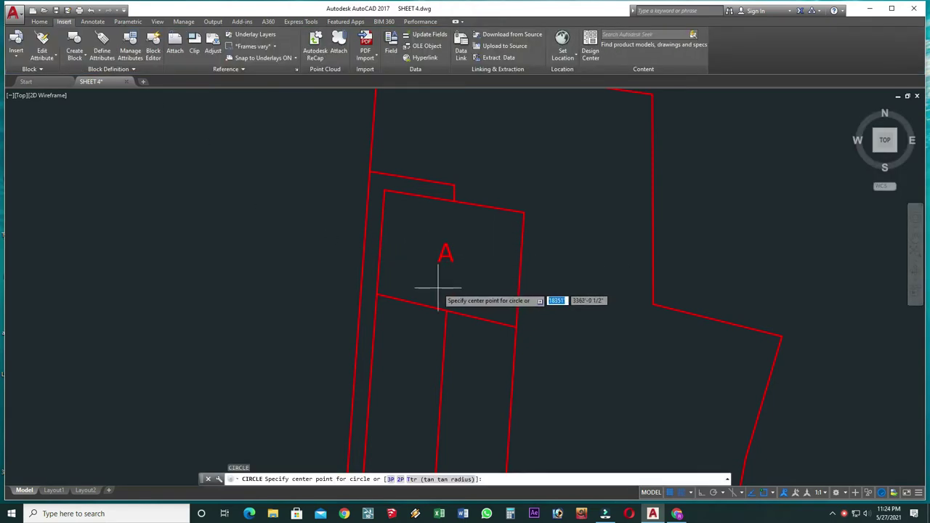
pyautogui.scroll(2, 440, 232)
pyautogui.click(454, 204)
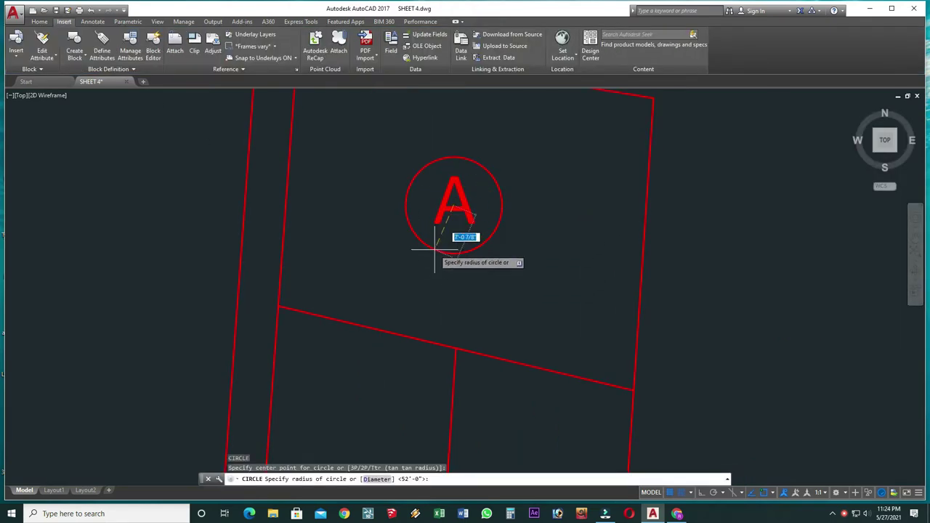
pyautogui.press('Return')
pyautogui.click(442, 244)
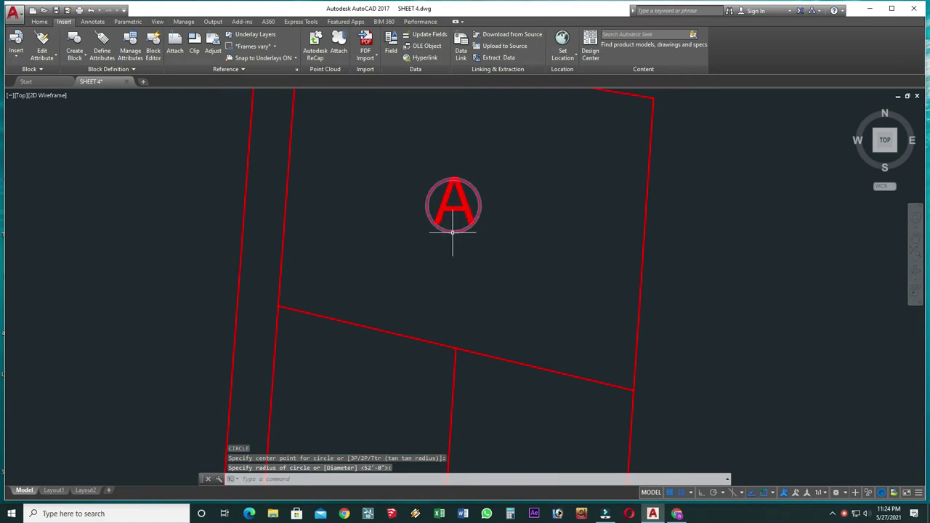
pyautogui.click(452, 233)
pyautogui.scroll(2, 451, 244)
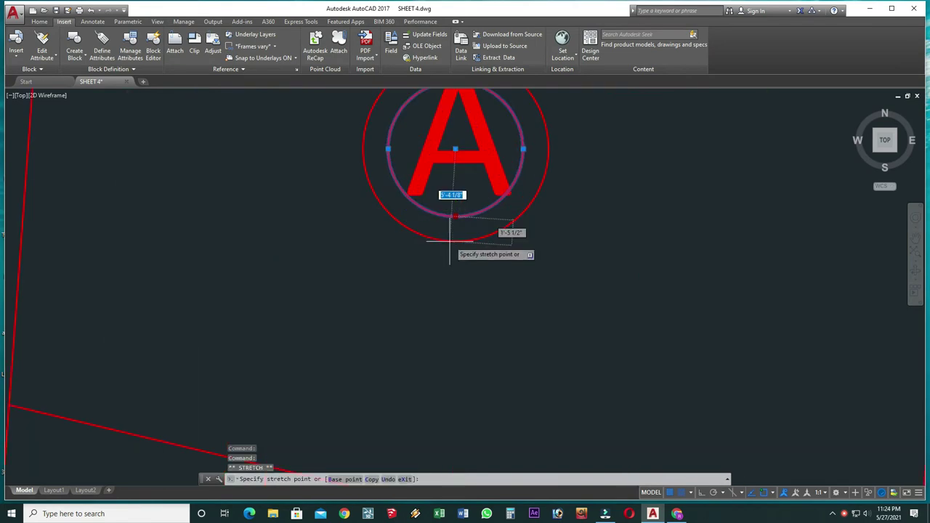
pyautogui.scroll(-3, 448, 246)
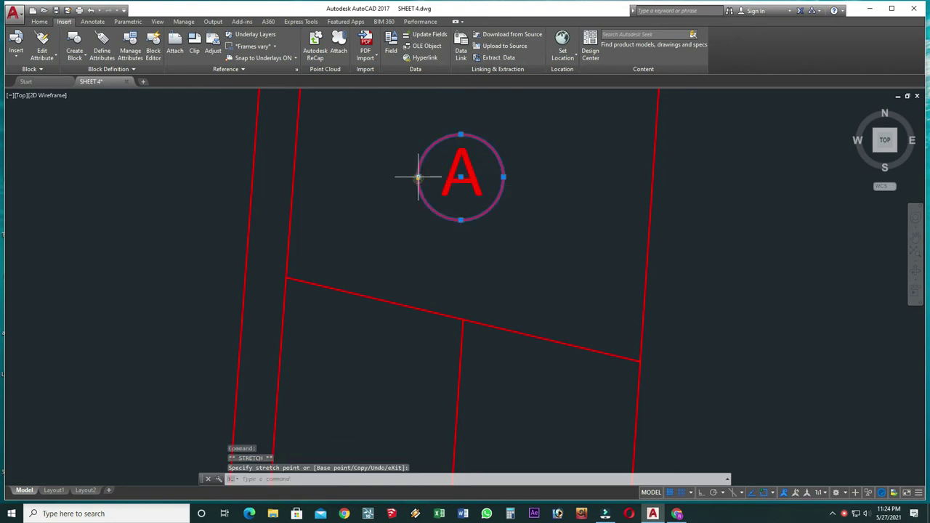
pyautogui.click(467, 210)
pyautogui.press('Escape')
# Pan the view slightly left and start an aligned dimension with DAL
pyautogui.scroll(-4, 467, 209)
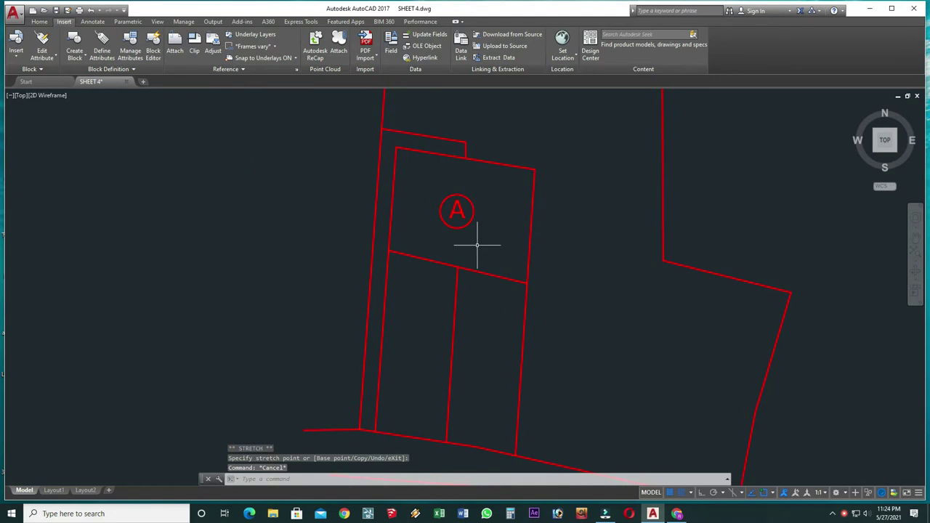
pyautogui.scroll(1, 442, 245)
pyautogui.scroll(2, 453, 208)
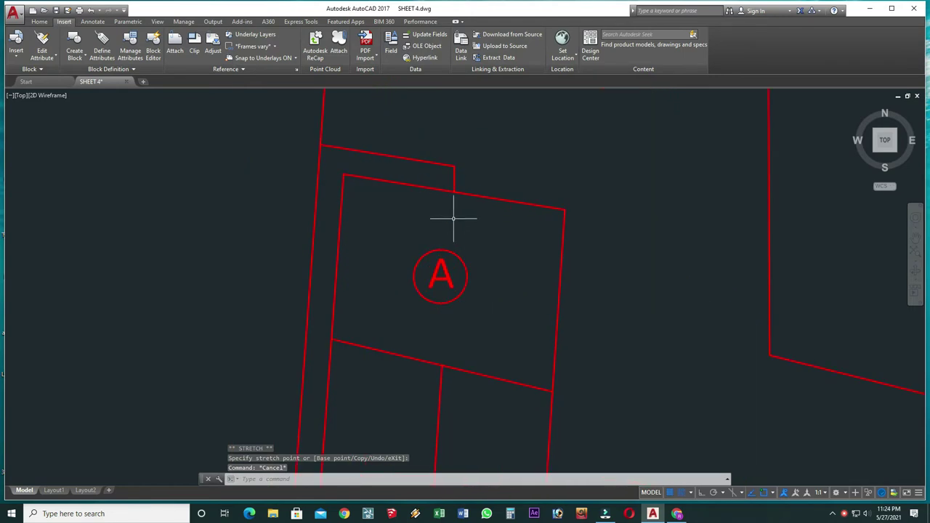
pyautogui.scroll(1, 451, 245)
pyautogui.moveTo(451, 245); pyautogui.dragTo(447, 245, button='middle')
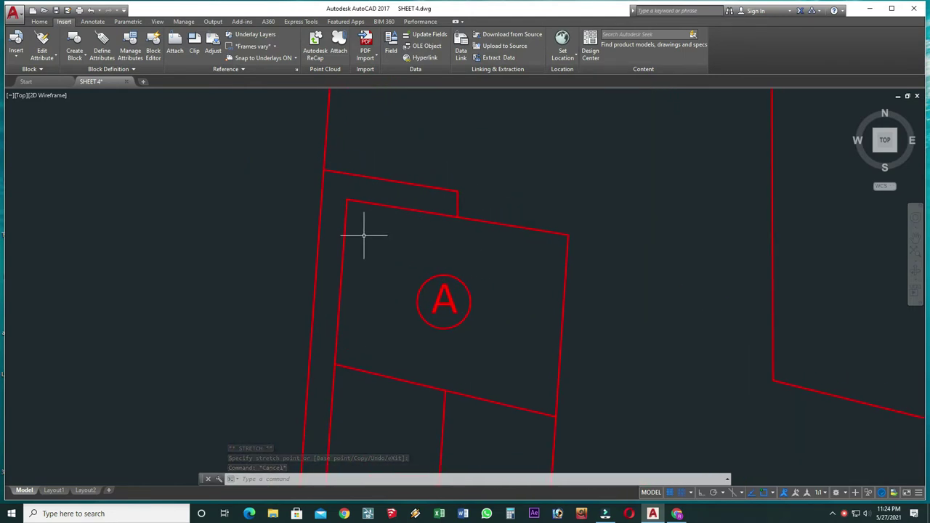
pyautogui.write('dal')
pyautogui.press('Return')
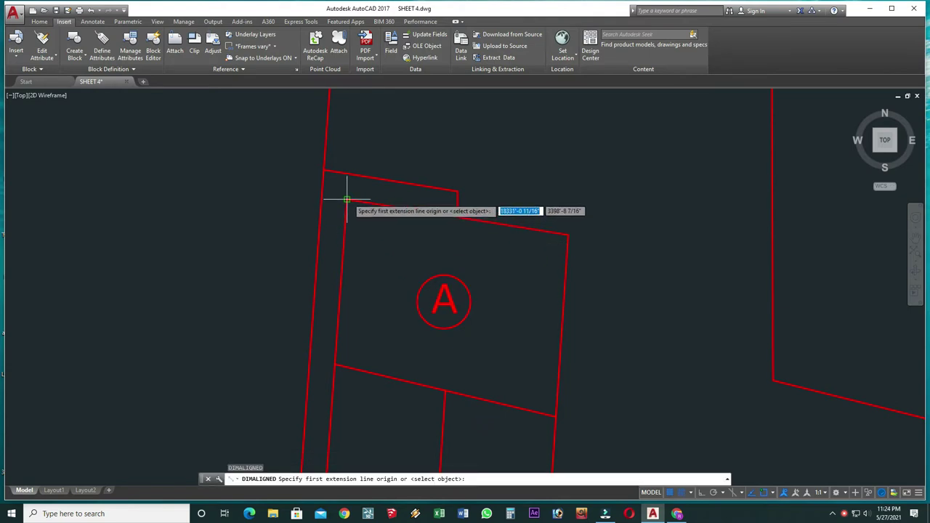
# Dimension plot A's top edge corner to corner, placing the 52'-10" aligned dimension above it
pyautogui.click(347, 199)
pyautogui.click(567, 234)
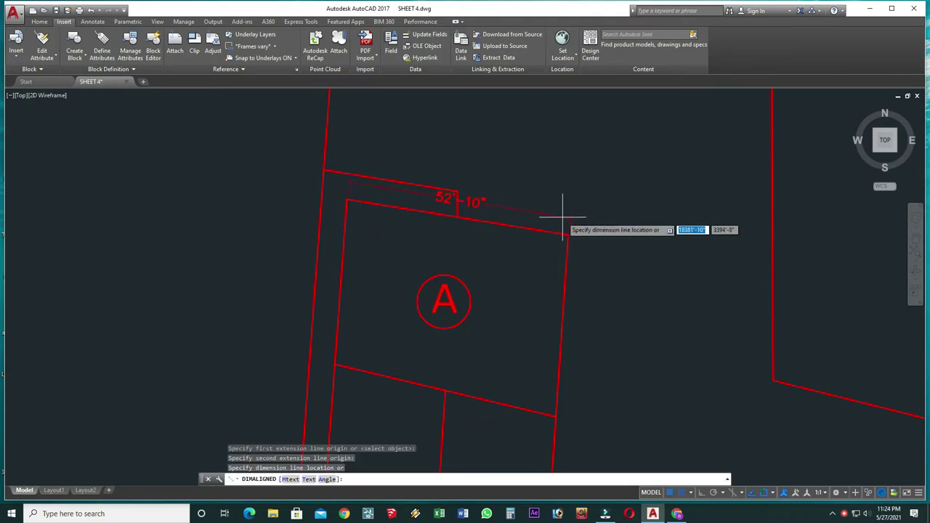
pyautogui.click(562, 217)
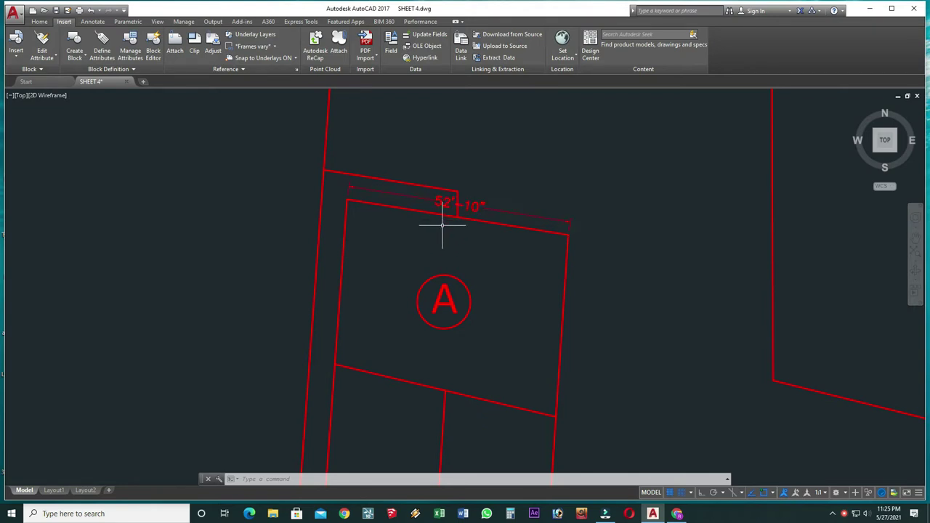
# Create a multiline text label reading 52'-10" at text height 23
pyautogui.write('mt')
pyautogui.press('Return')
pyautogui.click(429, 225)
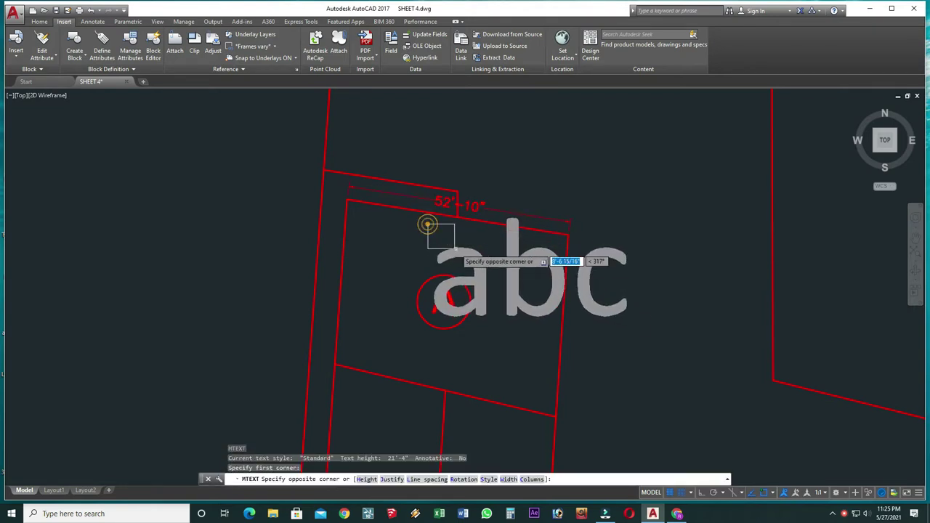
pyautogui.click(516, 260)
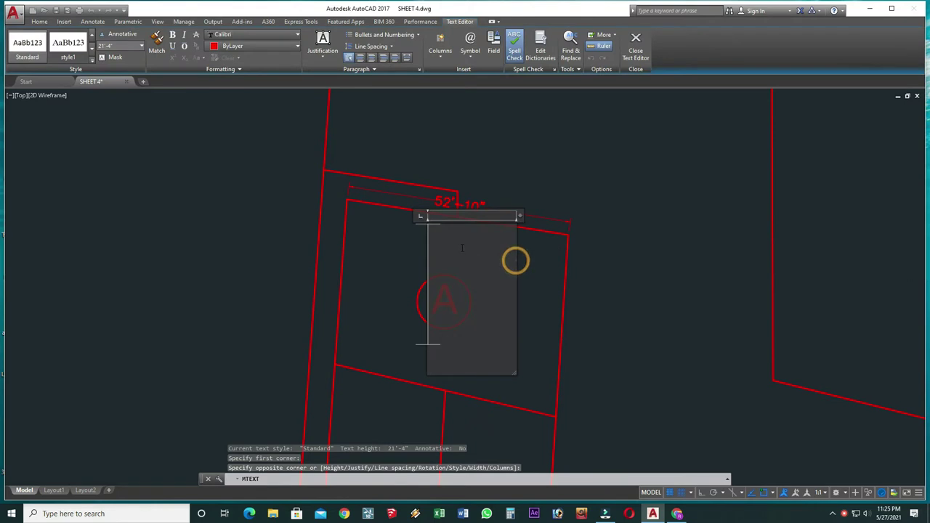
pyautogui.click(120, 45)
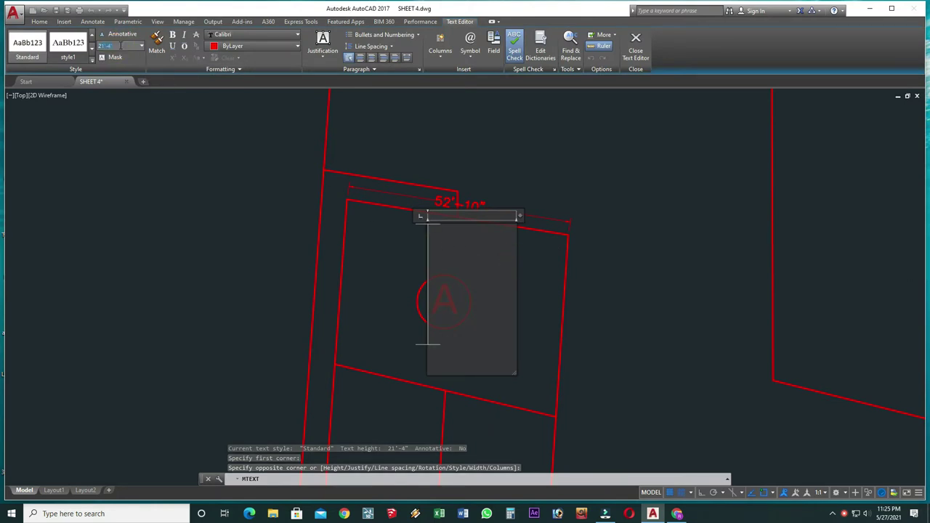
pyautogui.write('23')
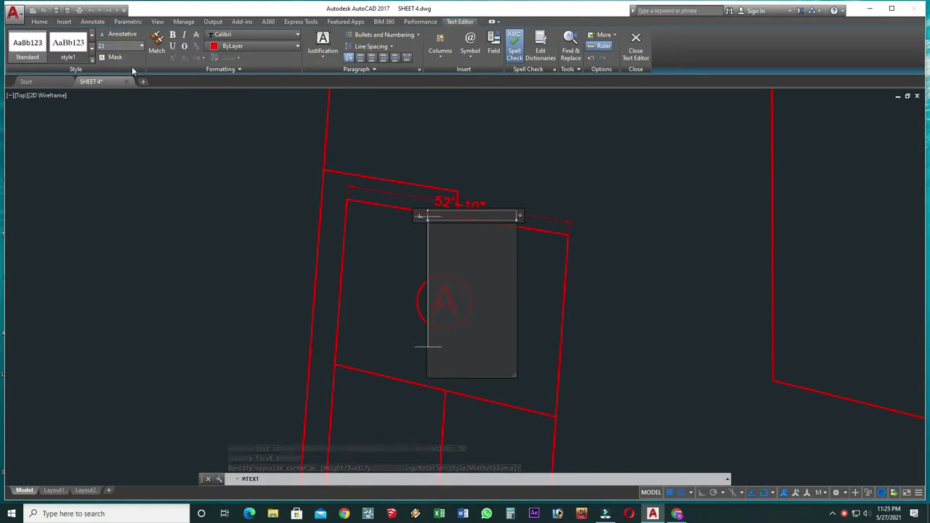
pyautogui.press('Return')
pyautogui.write('5')
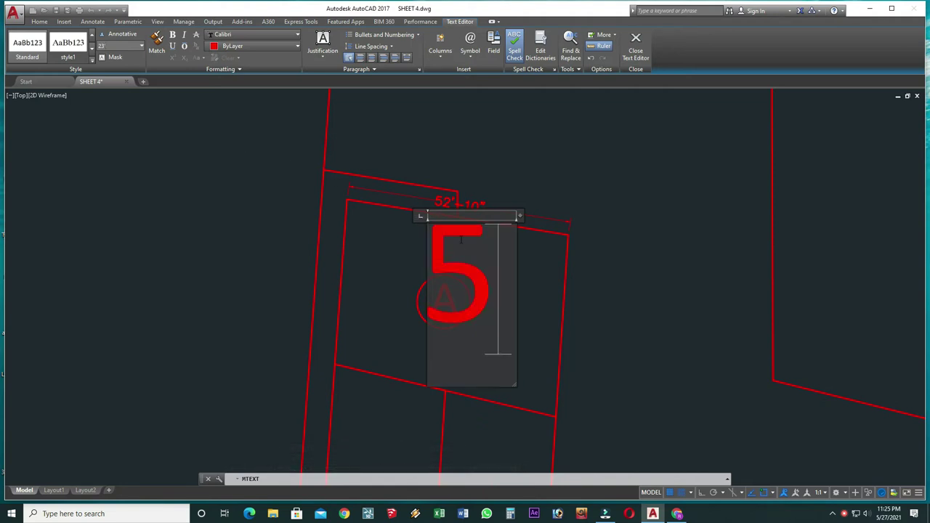
pyautogui.write("2'")
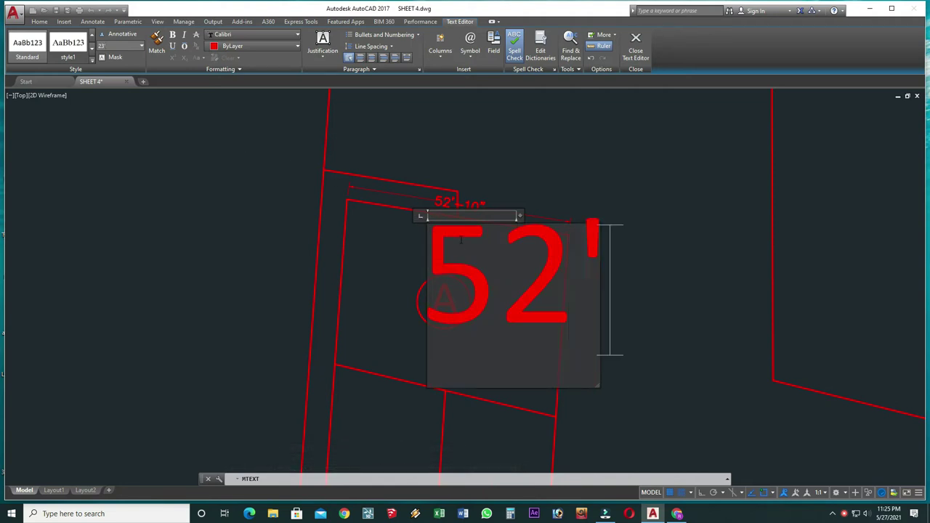
pyautogui.write('-10"')
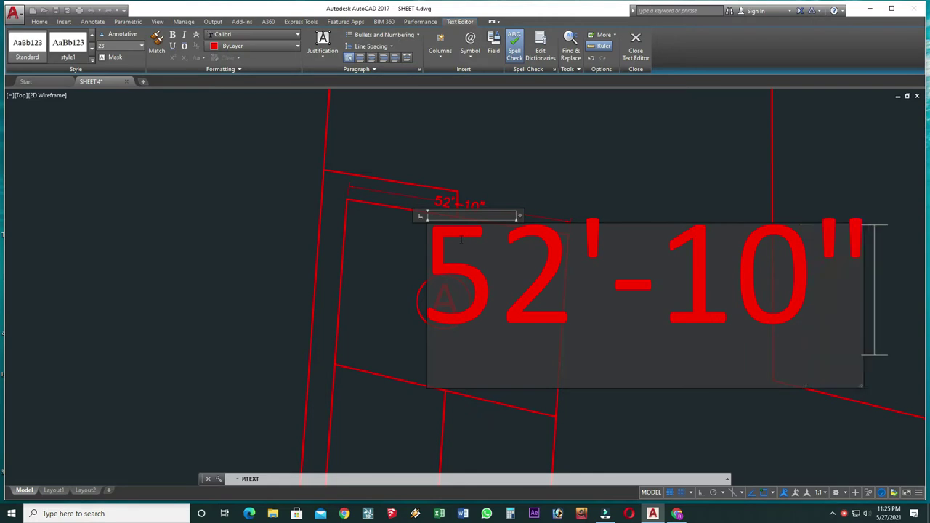
pyautogui.press('Return')
pyautogui.click(408, 337)
# Reduce the 52'-10" label to a much smaller text height
pyautogui.scroll(-2, 386, 312)
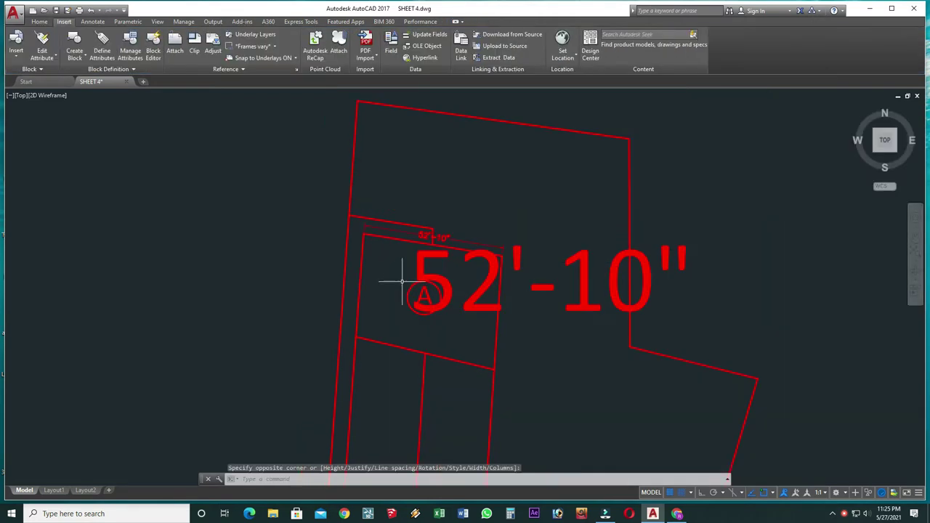
pyautogui.doubleClick(487, 269)
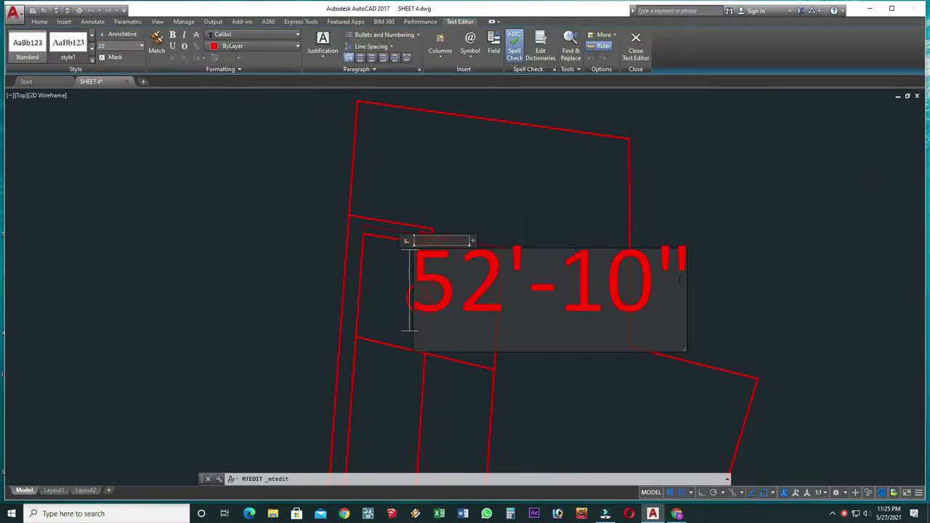
pyautogui.hotkey('ctrl', 'a')
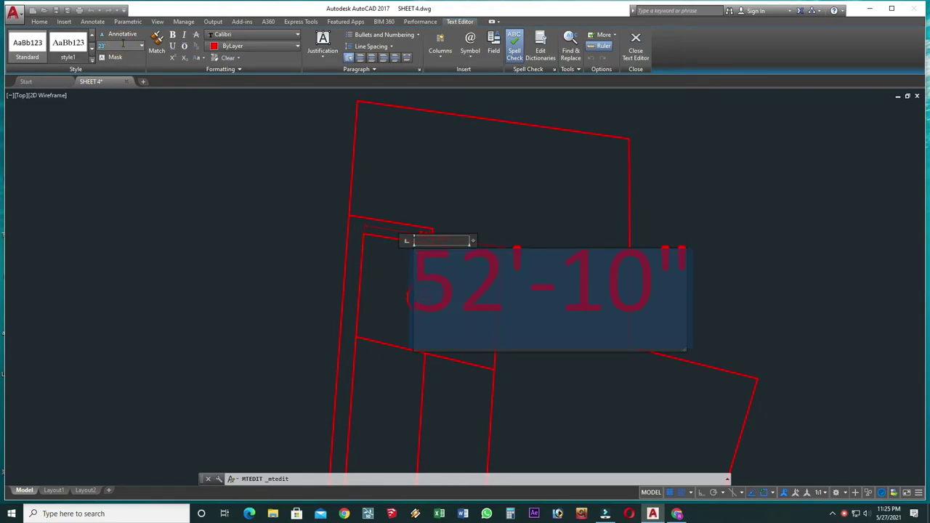
pyautogui.press('Return')
pyautogui.click(591, 272)
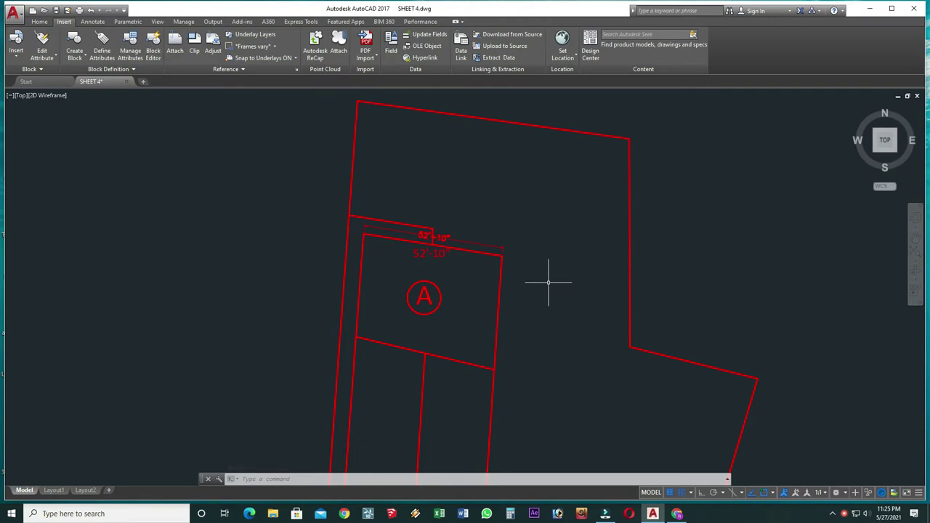
pyautogui.scroll(4, 428, 255)
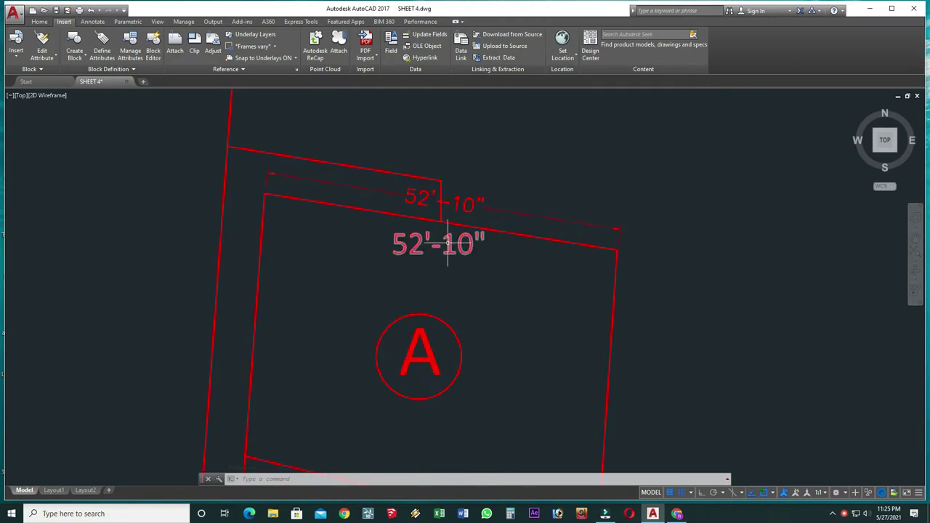
pyautogui.doubleClick(448, 243)
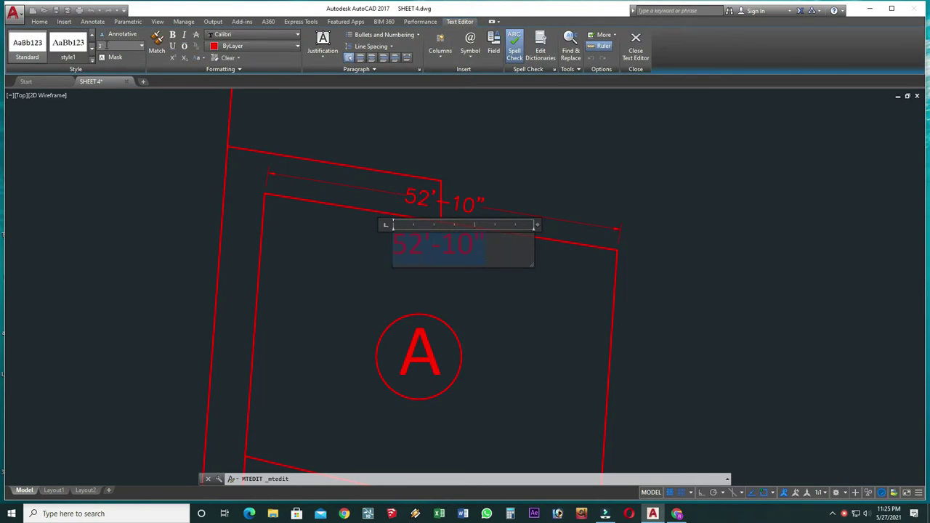
pyautogui.click(107, 45)
pyautogui.press('Return')
pyautogui.click(434, 273)
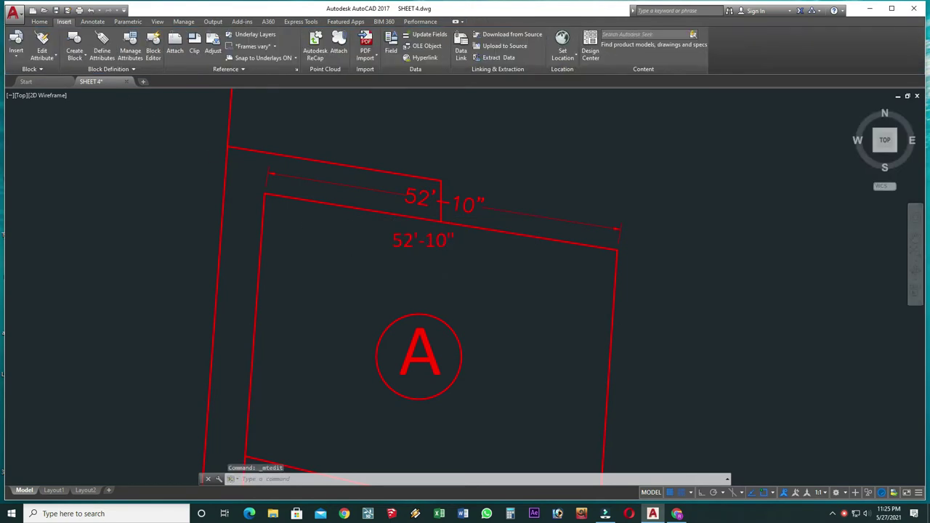
# Rotate the 52'-10" label parallel to the top edge and move it alongside plot A's top edge
pyautogui.click(461, 270)
pyautogui.click(444, 241)
pyautogui.write('ro')
pyautogui.press('Return')
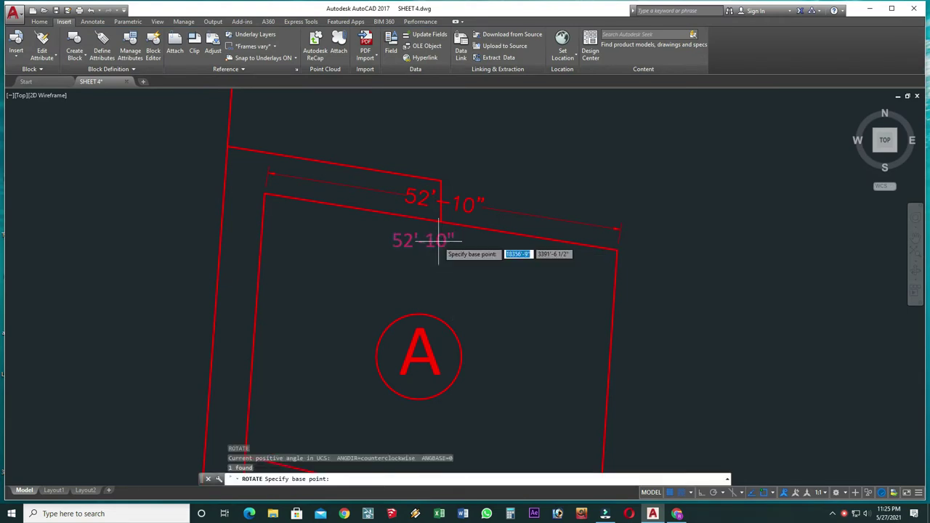
pyautogui.click(440, 242)
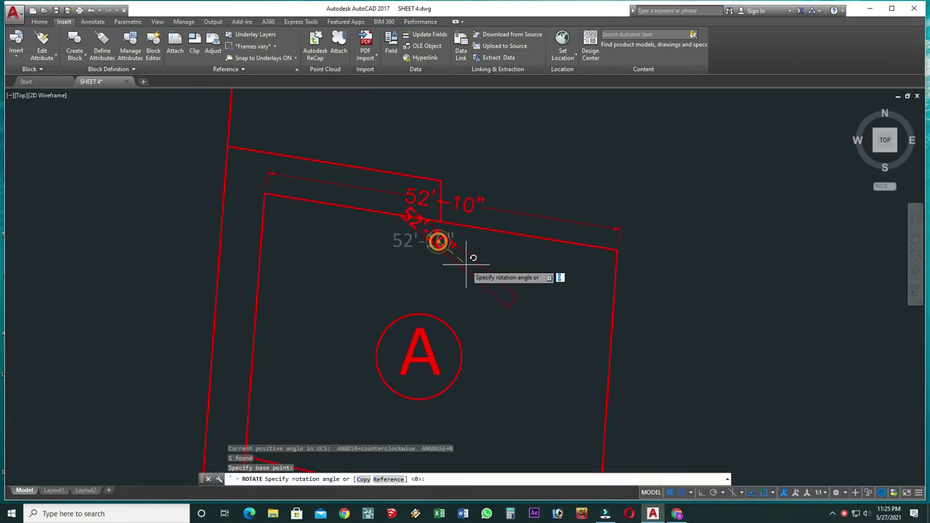
pyautogui.click(525, 255)
pyautogui.click(469, 231)
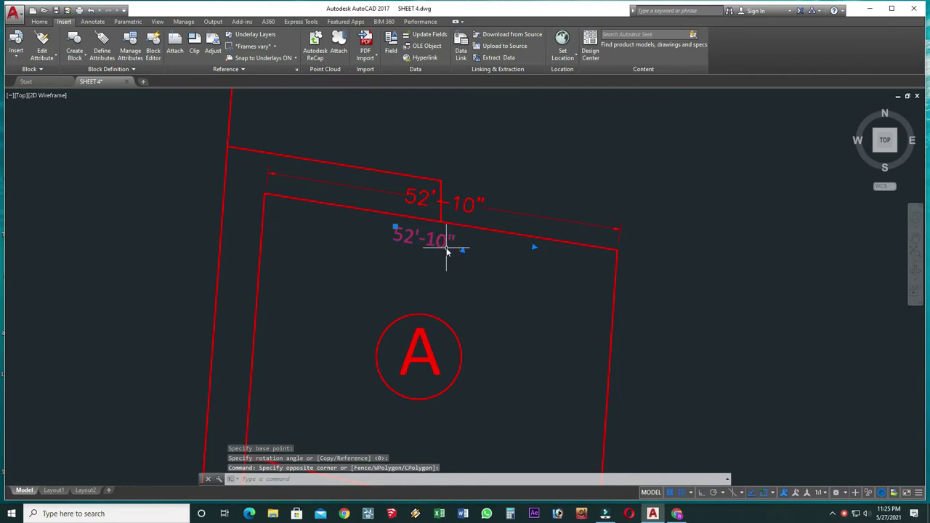
pyautogui.write('m')
pyautogui.press('Return')
pyautogui.scroll(3, 447, 251)
pyautogui.click(443, 237)
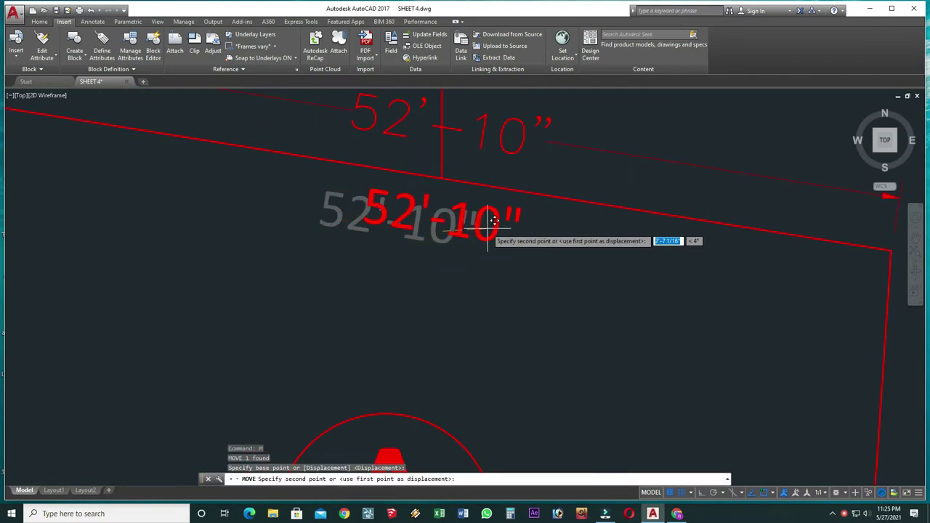
pyautogui.click(487, 231)
# Erase the old 52'-10" aligned dimension on the top edge
pyautogui.scroll(-3, 482, 252)
pyautogui.click(505, 182)
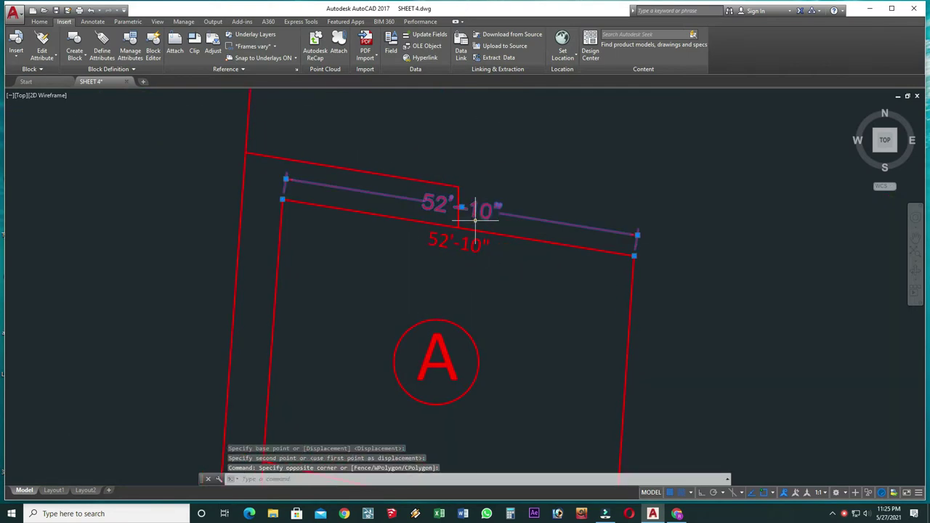
pyautogui.click(474, 220)
pyautogui.scroll(-3, 417, 156)
pyautogui.write('e')
pyautogui.press('Return')
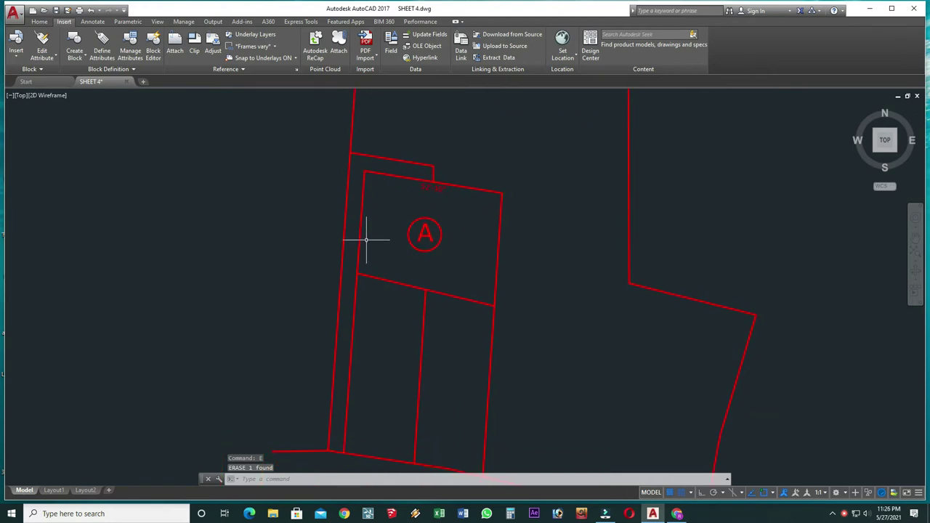
# Add a 39' aligned dimension along plot A's left edge
pyautogui.write('al')
pyautogui.press('Return')
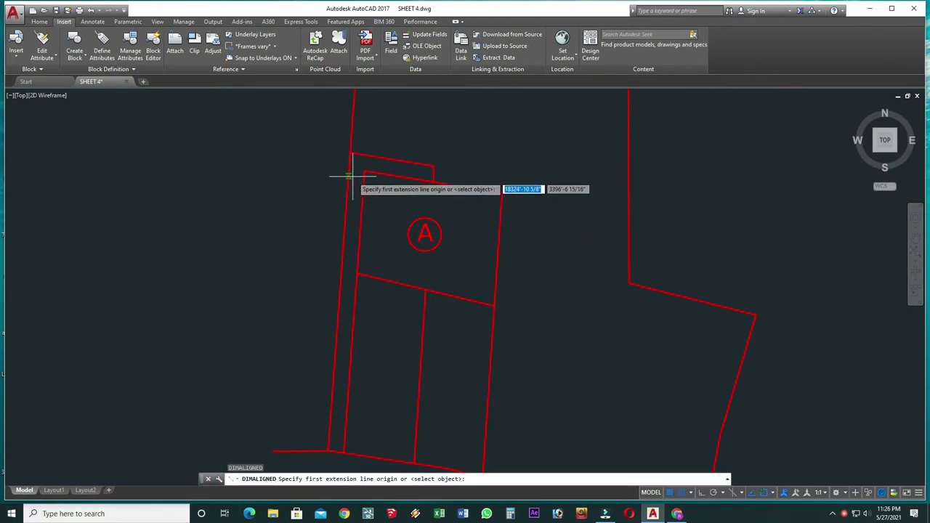
pyautogui.click(364, 171)
pyautogui.click(363, 271)
pyautogui.click(264, 264)
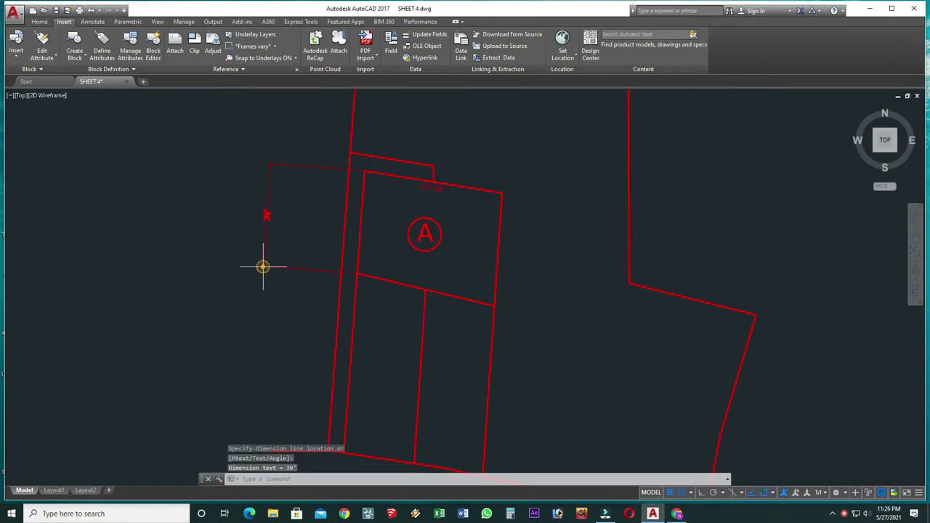
# Copy the 52'-10" label beside circle A and edit it to read 39'-00"
pyautogui.click(440, 190)
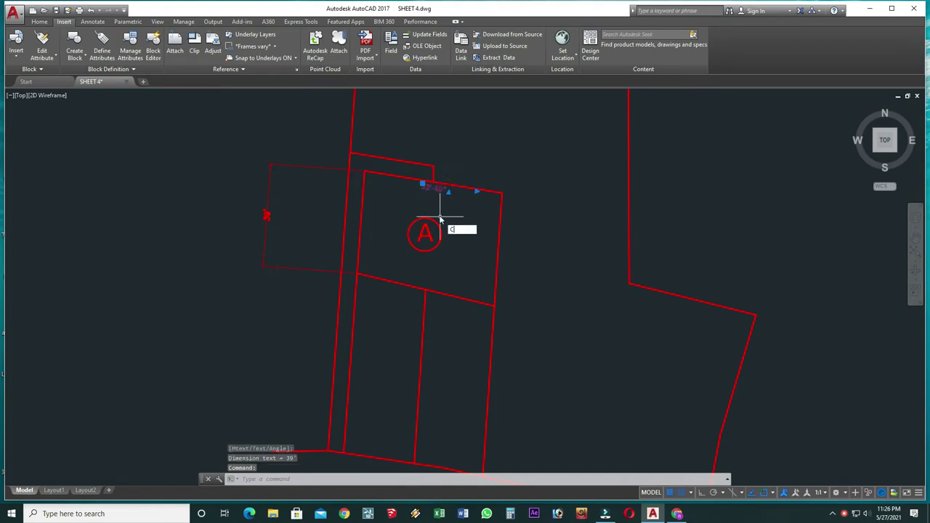
pyautogui.write('o')
pyautogui.press('Return')
pyautogui.click(436, 191)
pyautogui.scroll(1, 374, 236)
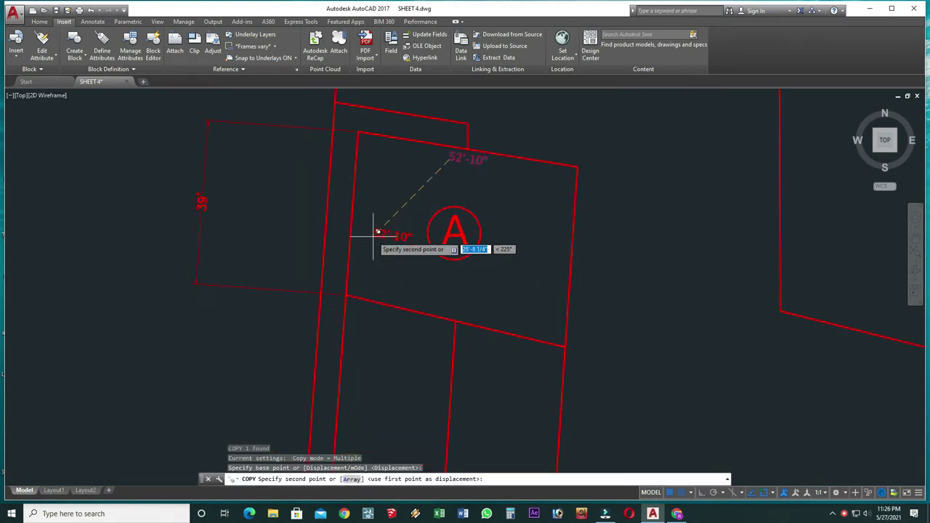
pyautogui.scroll(2, 377, 232)
pyautogui.click(371, 220)
pyautogui.press('Return')
pyautogui.doubleClick(404, 230)
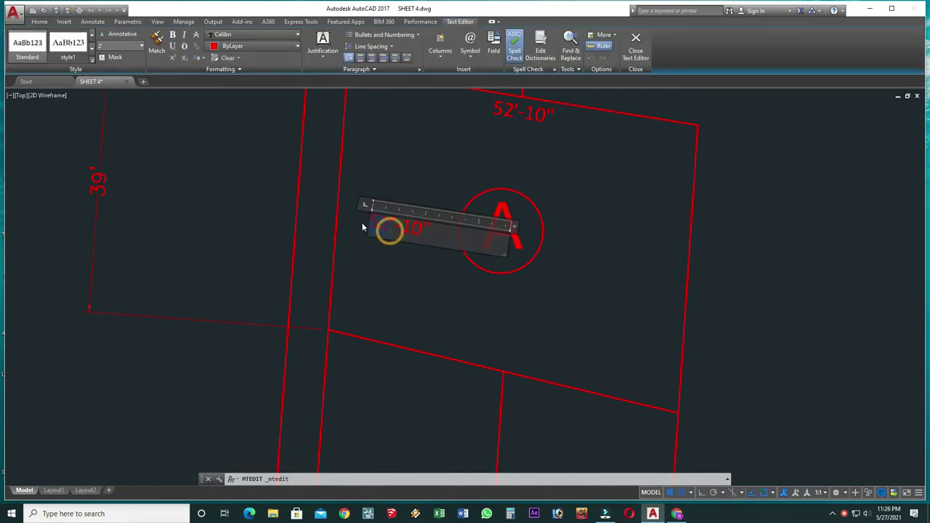
pyautogui.write("9'-")
pyautogui.write('0')
pyautogui.click(415, 301)
# Turn the 39'-00" label vertical and move it beside the left edge
pyautogui.click(429, 177)
pyautogui.click(391, 246)
pyautogui.write('RO')
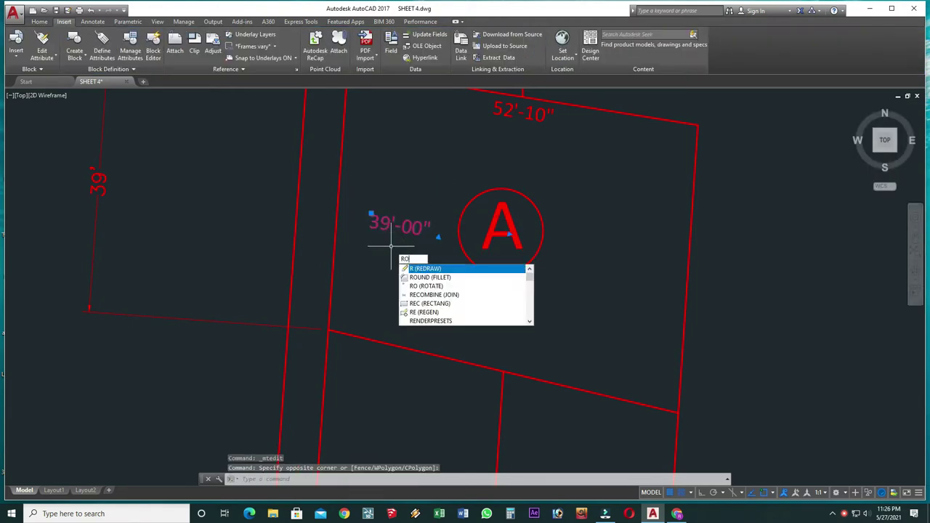
pyautogui.press('Return')
pyautogui.click(402, 228)
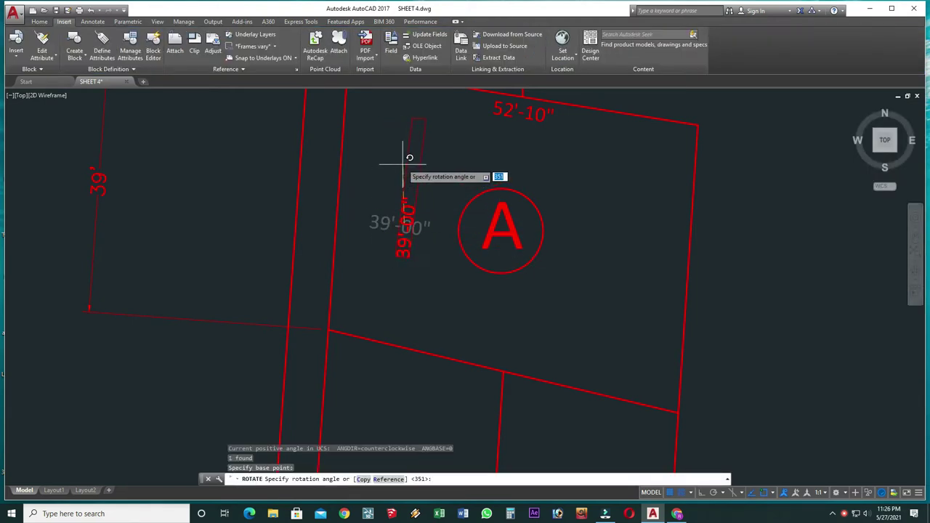
pyautogui.click(404, 164)
pyautogui.click(390, 242)
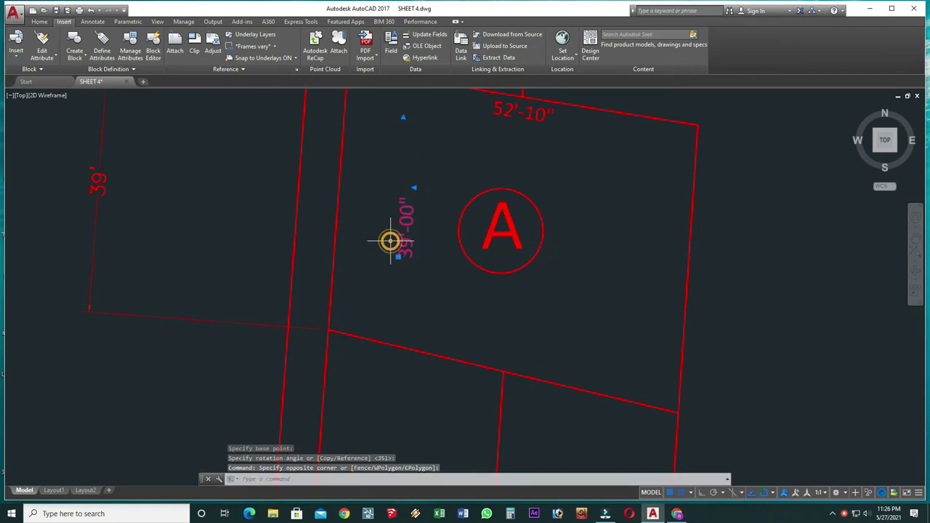
pyautogui.write('m')
pyautogui.press('Return')
pyautogui.click(364, 197)
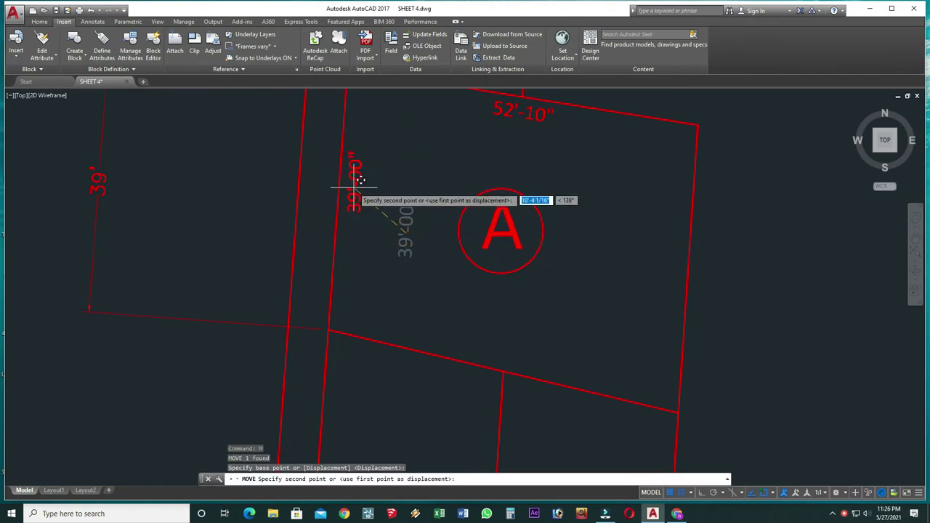
pyautogui.click(368, 187)
# Rotate the 39'-00" label again so it aligns with the left edge
pyautogui.click(363, 182)
pyautogui.click(354, 195)
pyautogui.write('R')
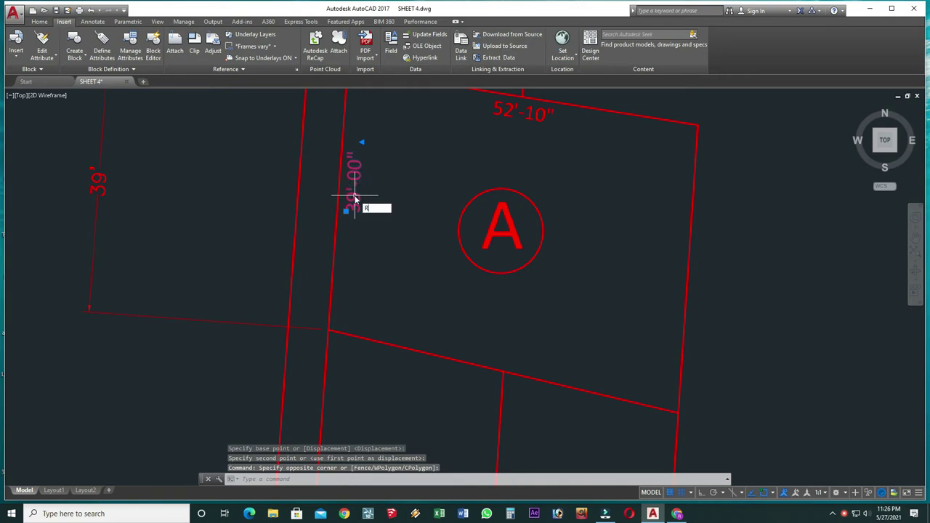
pyautogui.write('o')
pyautogui.press('Return')
pyautogui.click(353, 183)
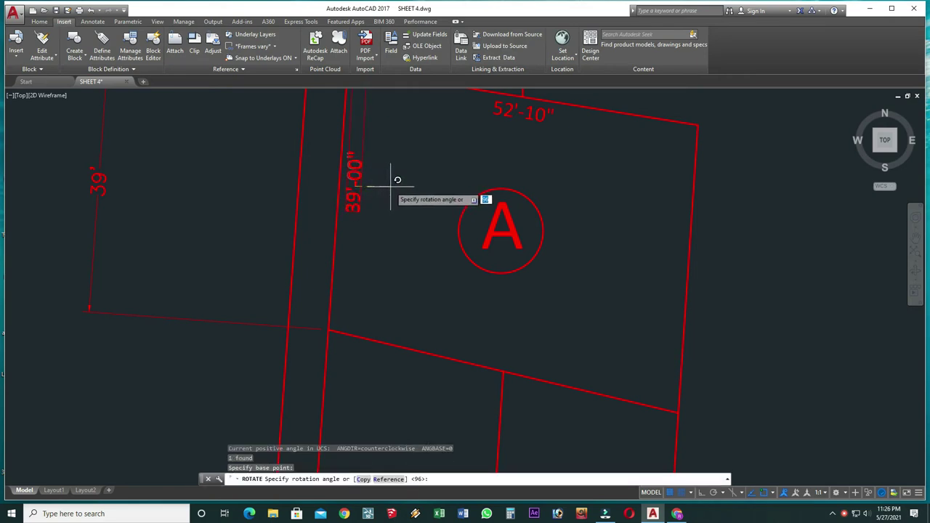
pyautogui.click(399, 183)
# Erase the temporary 39' aligned dimension
pyautogui.scroll(-3, 384, 214)
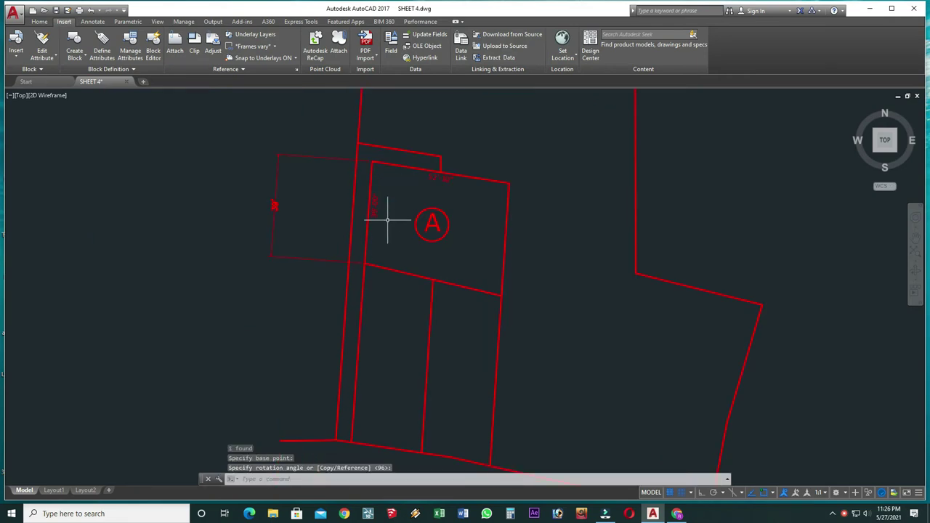
pyautogui.click(339, 234)
pyautogui.click(339, 235)
pyautogui.write('e')
pyautogui.press('Return')
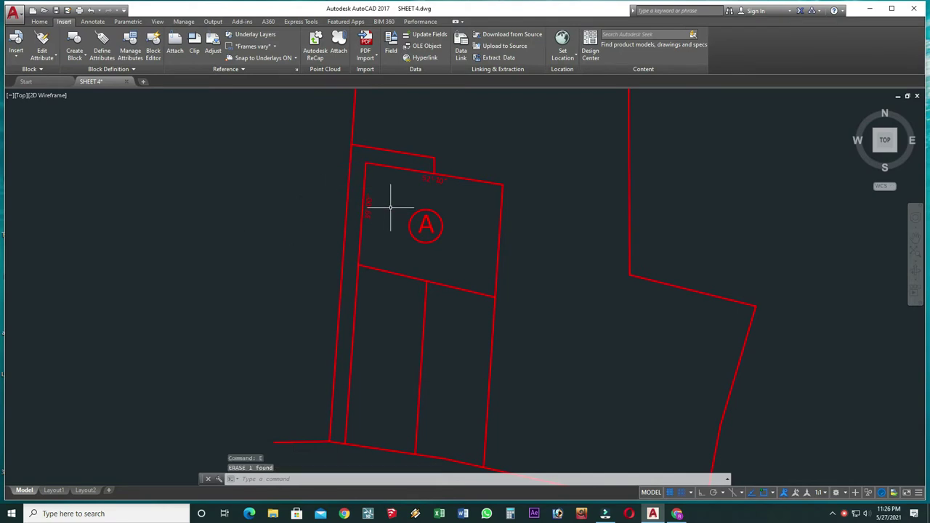
pyautogui.scroll(2, 391, 207)
pyautogui.write('DAL')
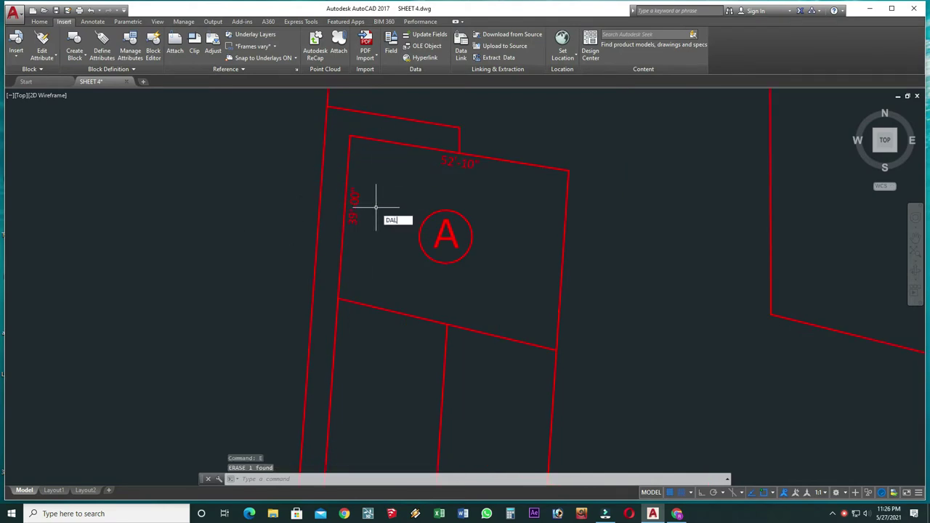
# Add a 43' aligned dimension along plot A's right edge
pyautogui.press('Return')
pyautogui.click(568, 170)
pyautogui.click(557, 341)
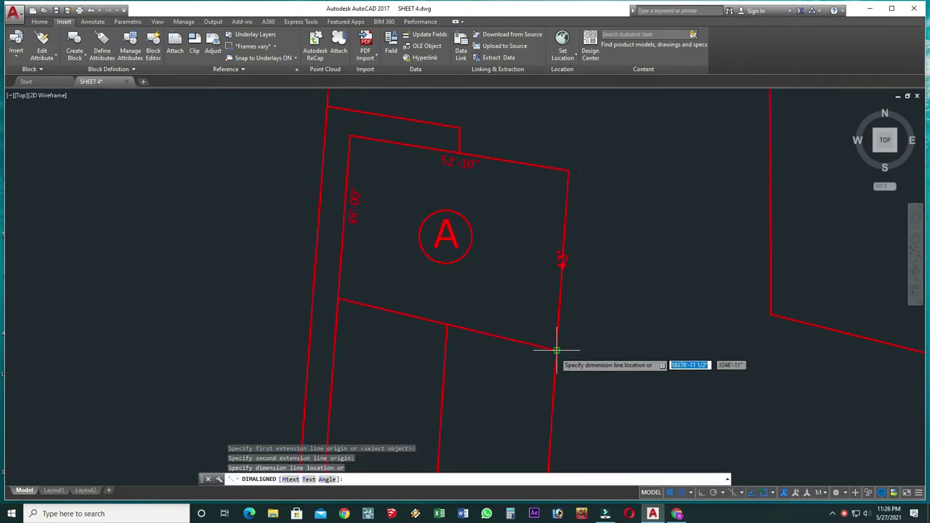
pyautogui.click(586, 338)
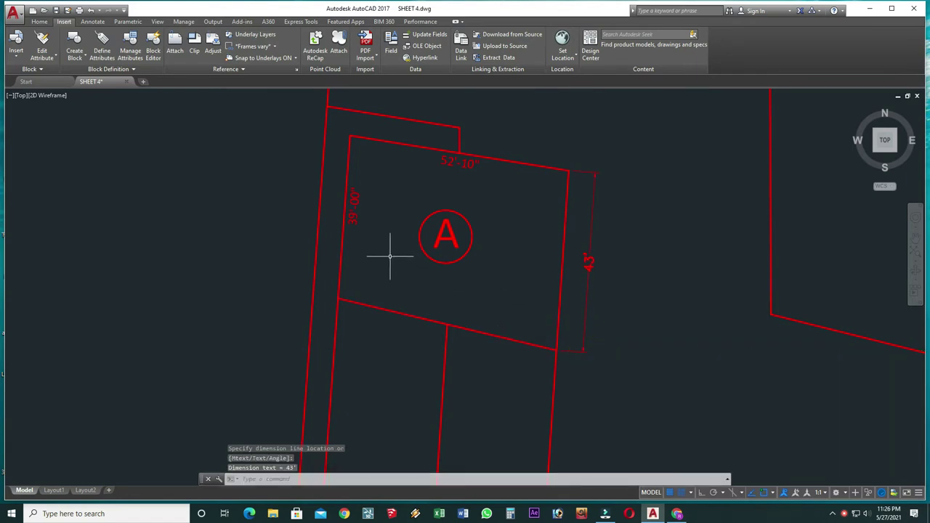
# Copy the 39'-00" label to the right edge and change it to 43'-00"
pyautogui.click(359, 208)
pyautogui.click(349, 231)
pyautogui.write('o')
pyautogui.press('Return')
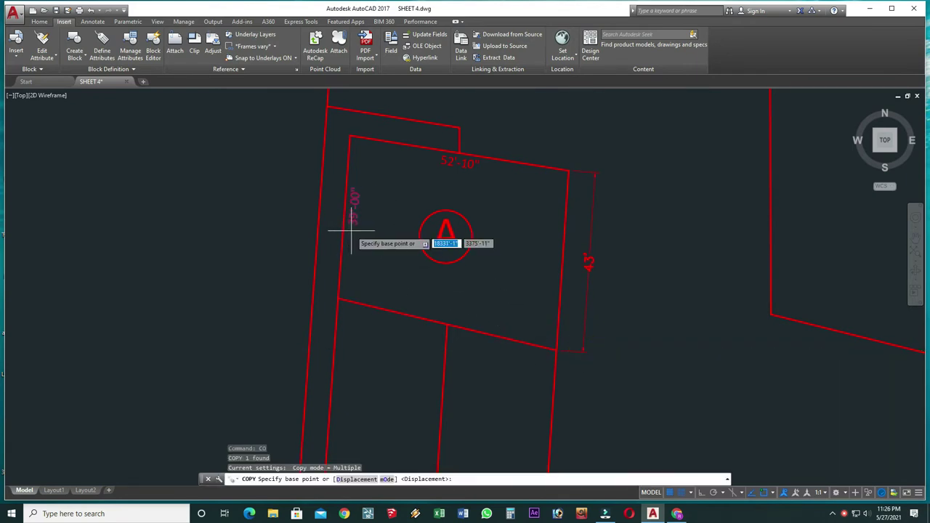
pyautogui.click(354, 223)
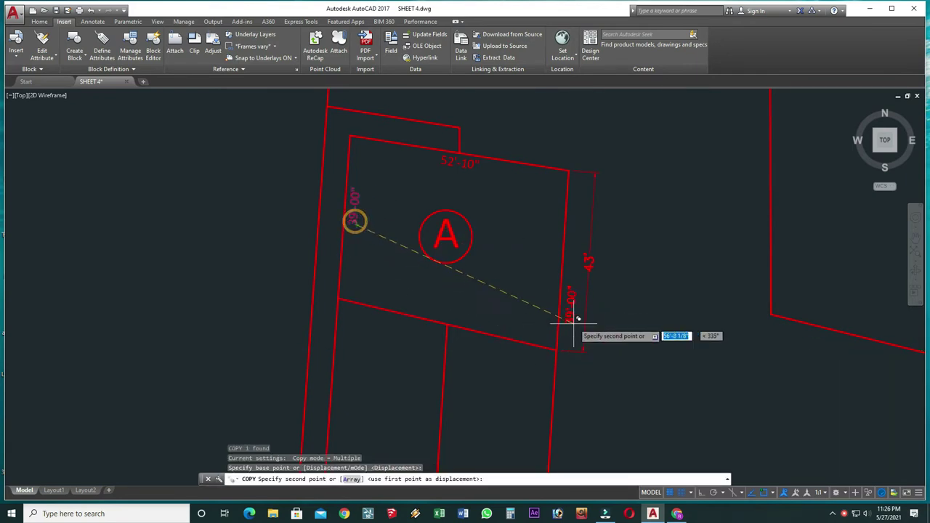
pyautogui.click(558, 270)
pyautogui.press('Escape')
pyautogui.doubleClick(555, 265)
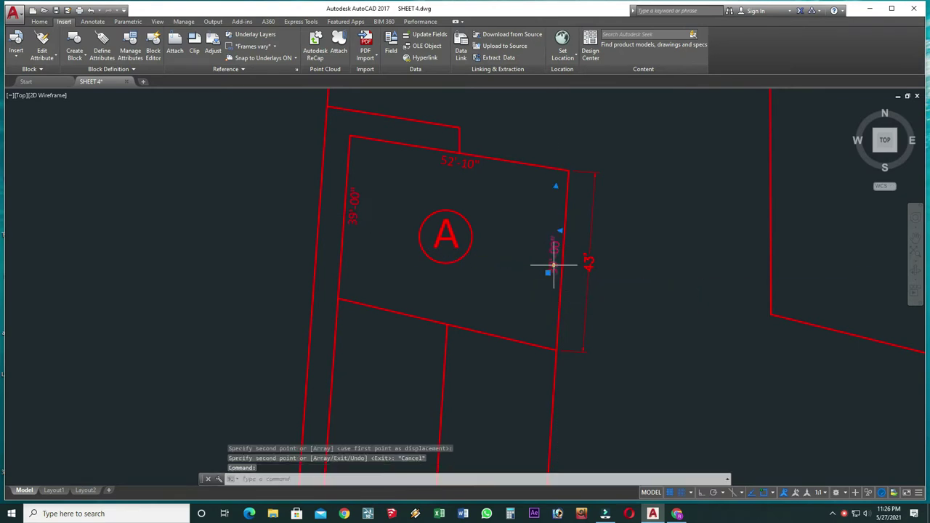
pyautogui.click(559, 280)
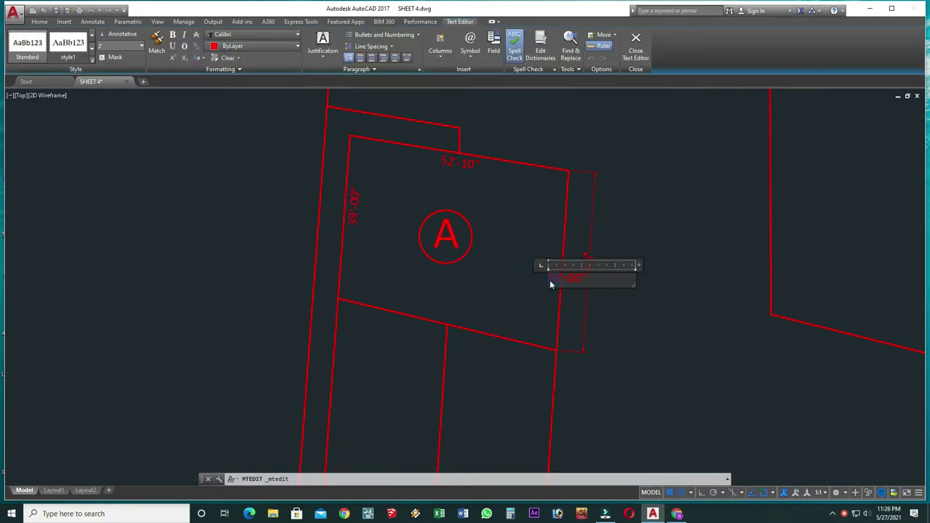
pyautogui.click(557, 291)
# Erase the old 43' right-edge dimension
pyautogui.click(604, 237)
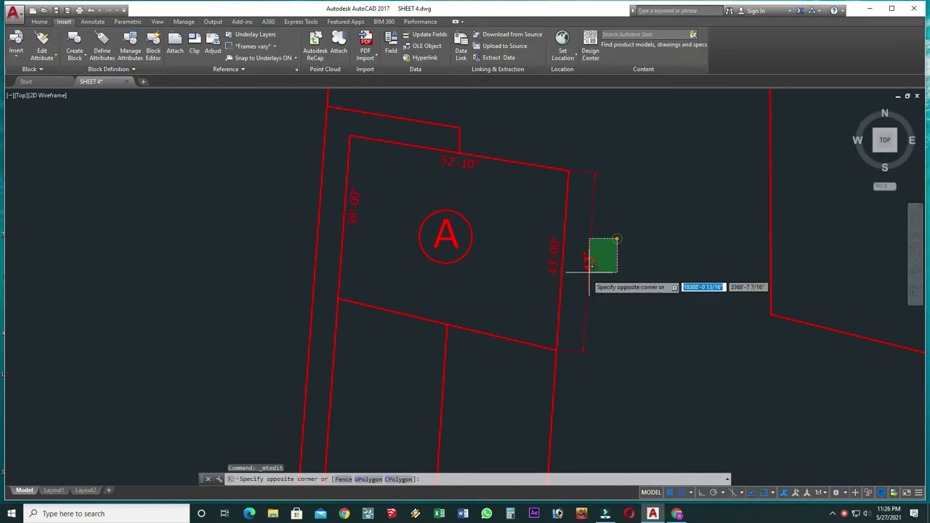
pyautogui.click(582, 283)
pyautogui.write('e')
pyautogui.press('Return')
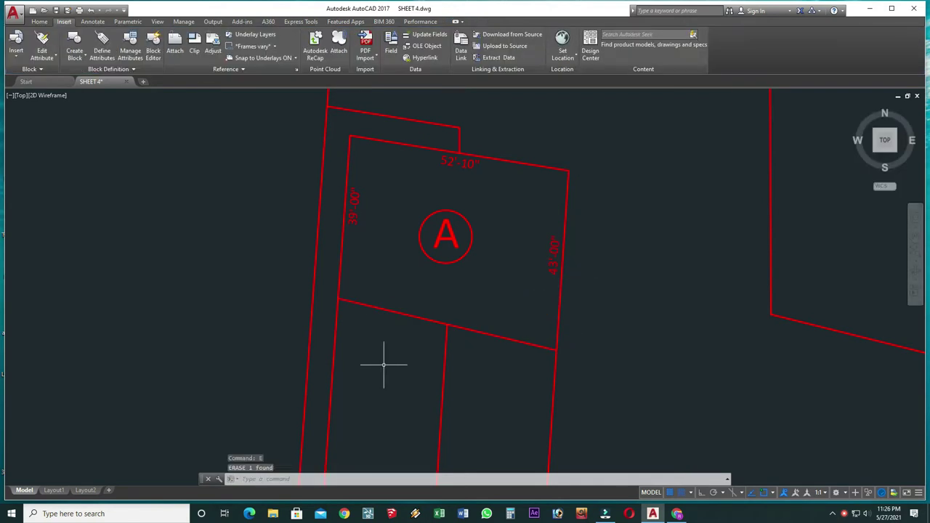
pyautogui.moveTo(384, 365); pyautogui.dragTo(393, 347, button='middle')
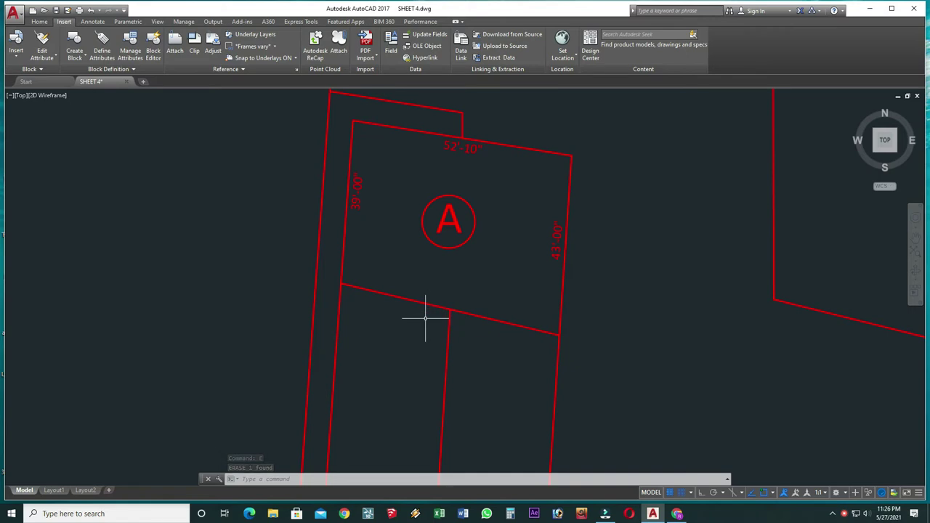
# Measure plot A's bottom edge with a 53'-7" aligned dimension using DAL
pyautogui.write('dal')
pyautogui.press('Return')
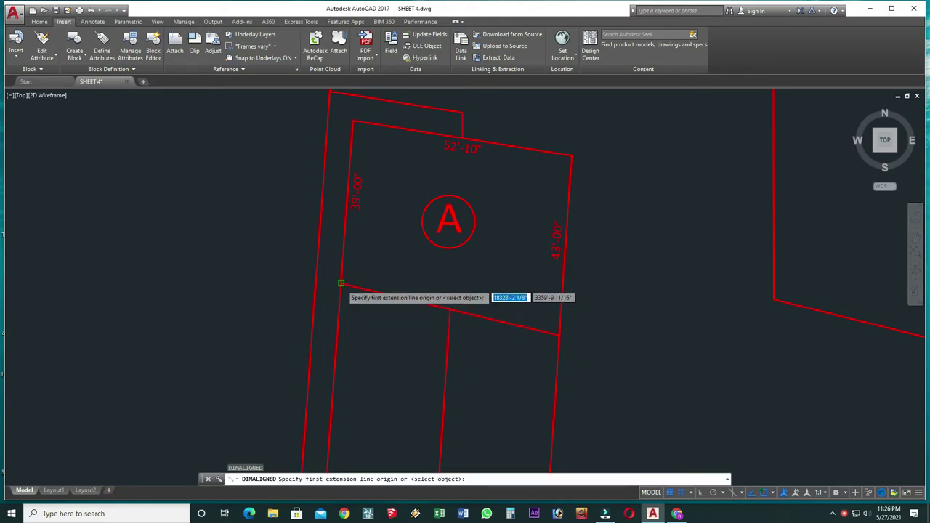
pyautogui.click(341, 283)
pyautogui.click(557, 335)
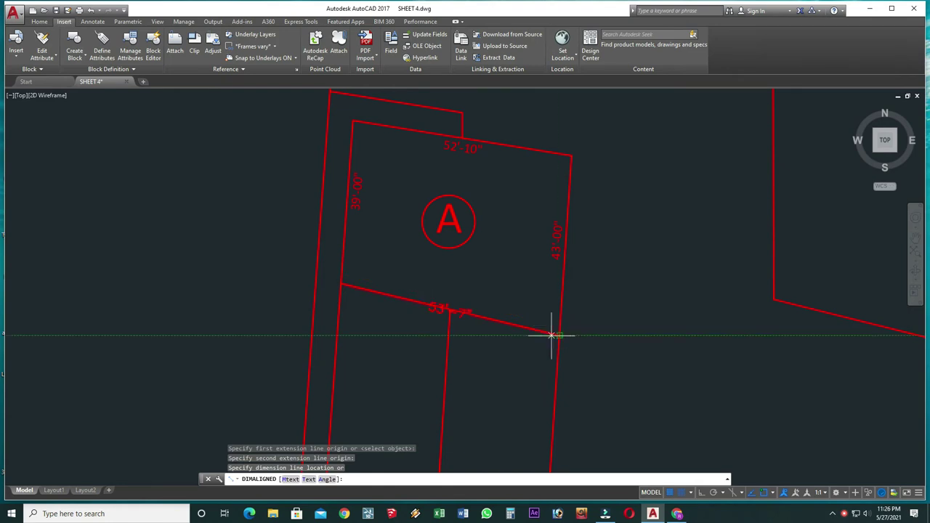
pyautogui.click(535, 364)
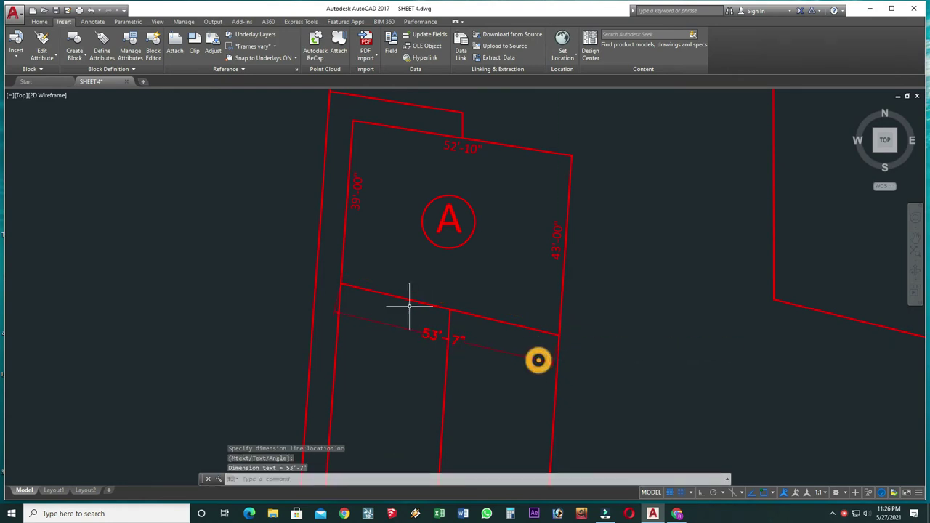
# Copy the 52'-10" label onto the bottom edge and edit it to 53'-07"
pyautogui.click(447, 145)
pyautogui.write('c')
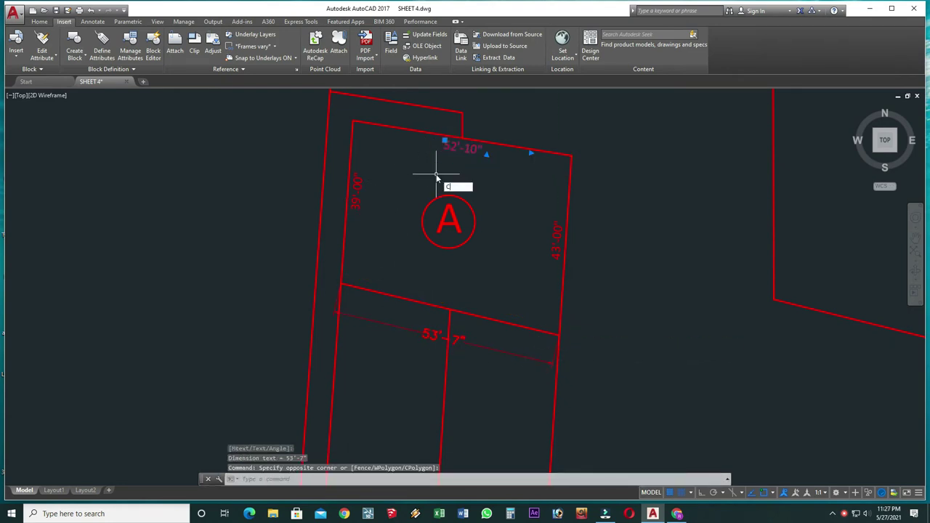
pyautogui.write('o')
pyautogui.press('Return')
pyautogui.click(445, 142)
pyautogui.scroll(2, 423, 299)
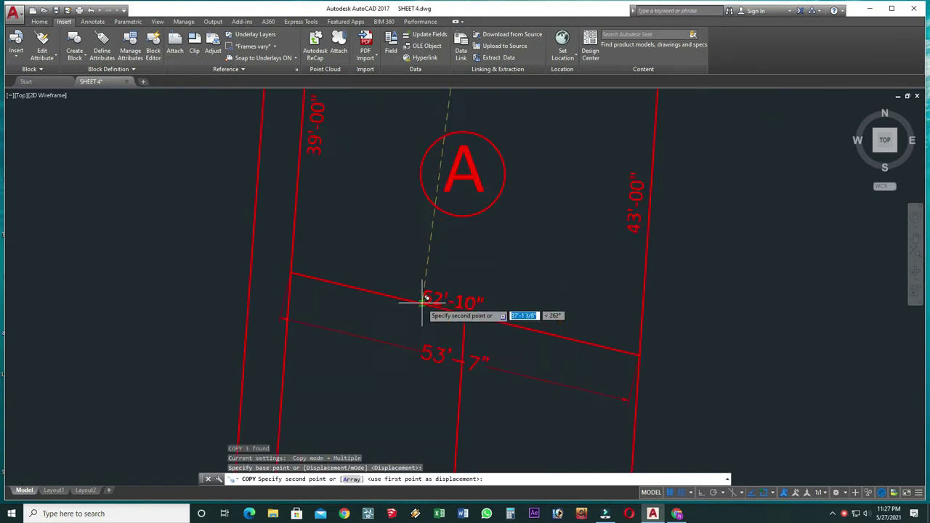
pyautogui.scroll(3, 423, 299)
pyautogui.click(435, 285)
pyautogui.press('Escape')
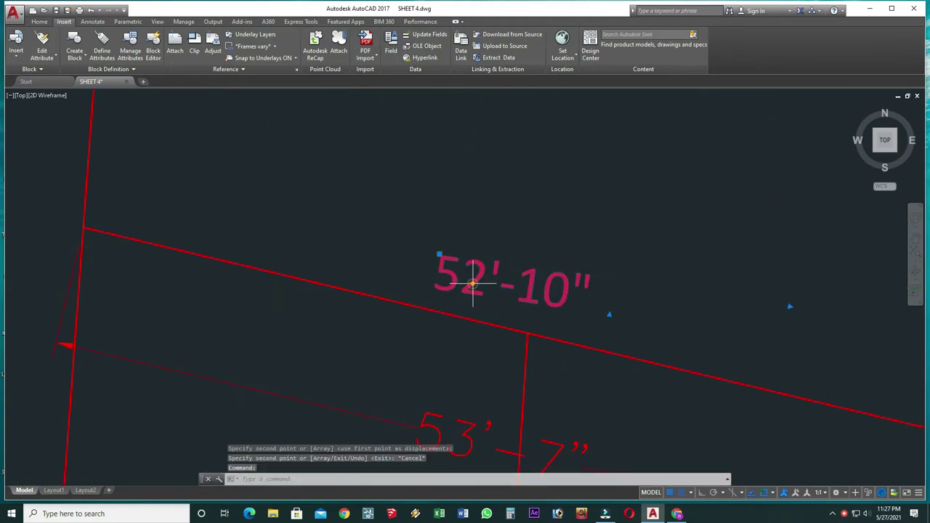
pyautogui.doubleClick(473, 285)
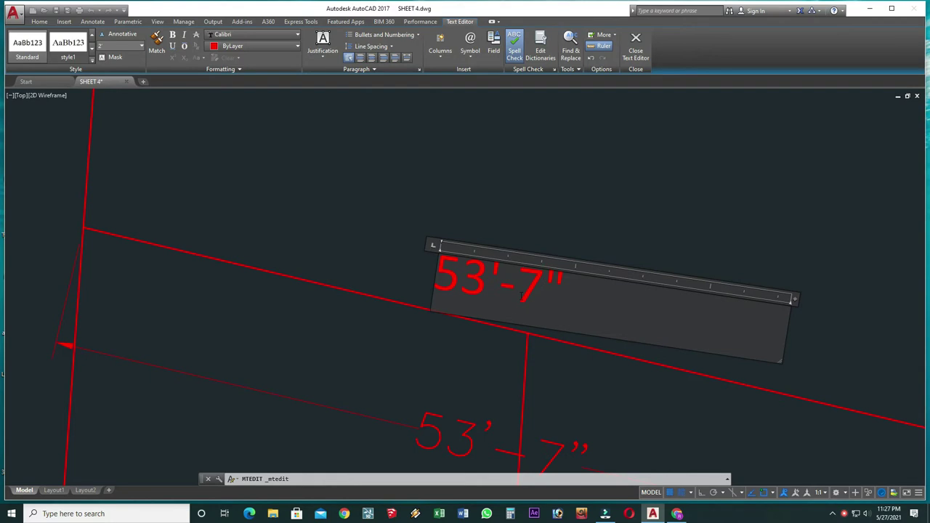
pyautogui.click(598, 215)
# Clear the 53'-7" measurement and rotate the 53'-07" label to follow the bottom edge
pyautogui.scroll(-3, 581, 284)
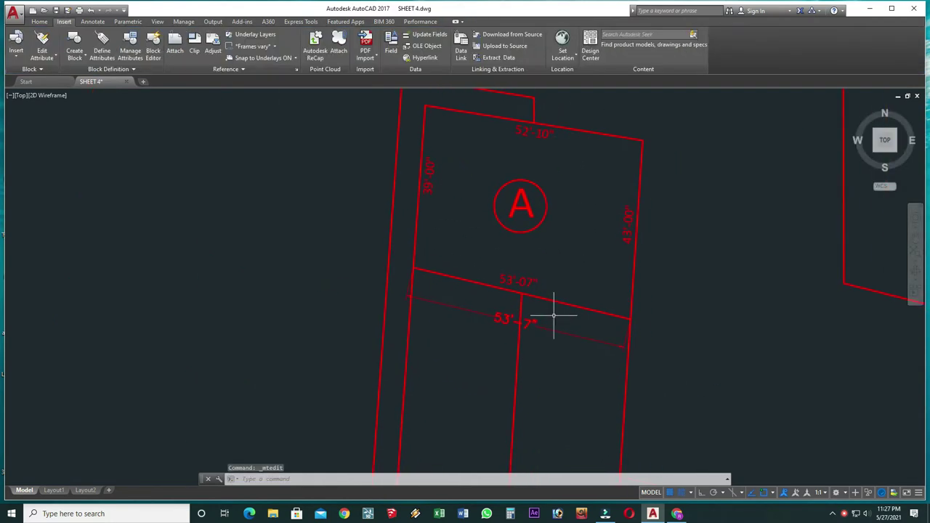
pyautogui.click(545, 337)
pyautogui.press('Escape')
pyautogui.write('E')
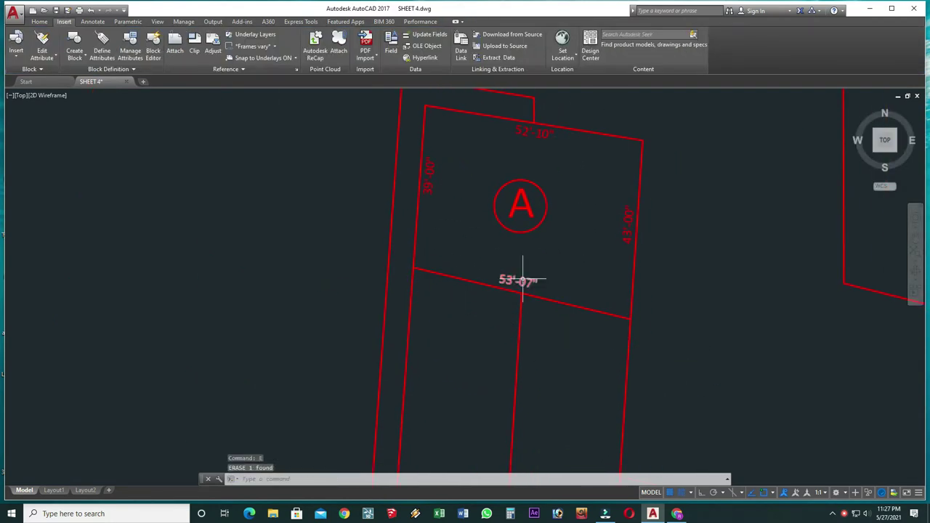
pyautogui.doubleClick(522, 280)
pyautogui.click(544, 296)
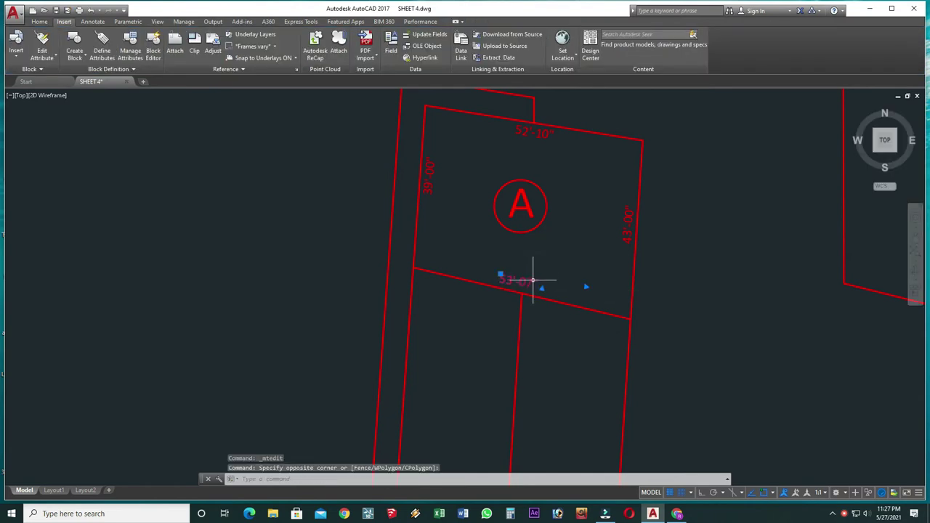
pyautogui.write('o')
pyautogui.press('Return')
pyautogui.scroll(3, 533, 280)
pyautogui.click(536, 272)
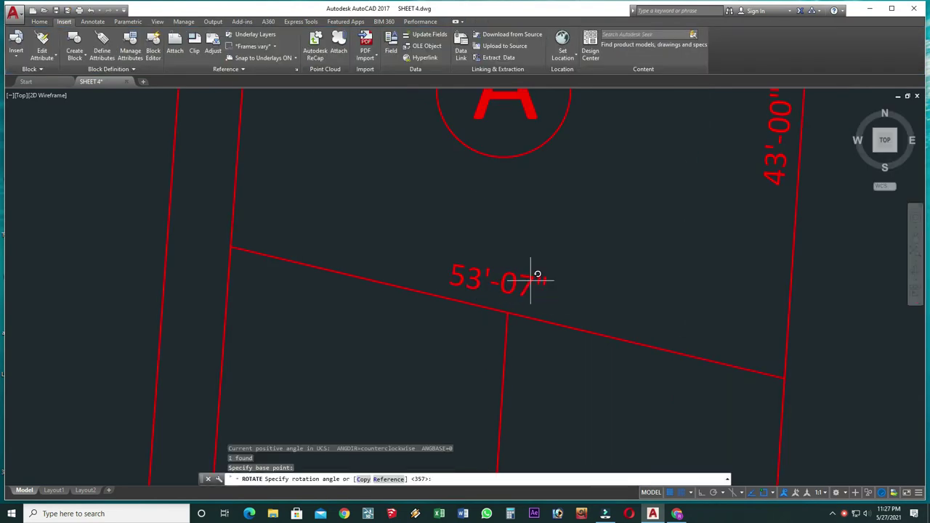
pyautogui.click(591, 284)
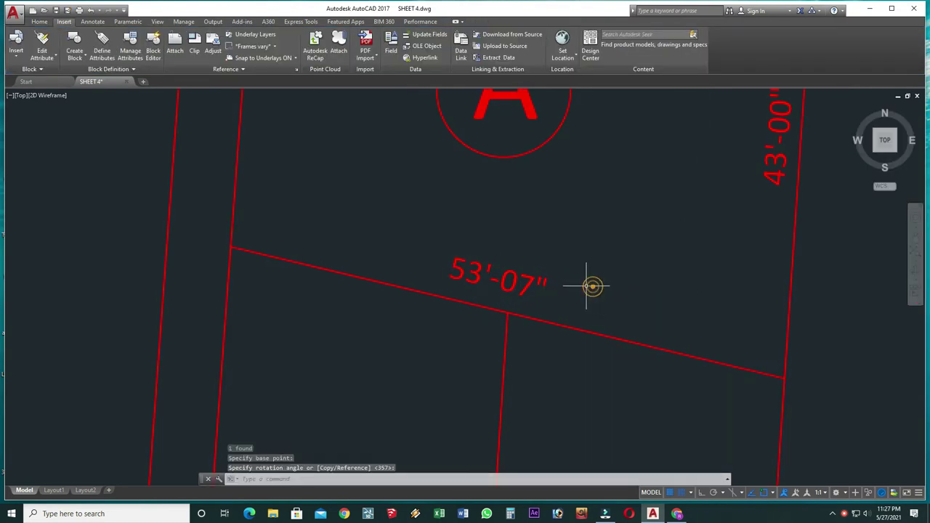
# Move the 53'-07" label onto plot A's bottom edge
pyautogui.click(535, 245)
pyautogui.click(496, 289)
pyautogui.write('m')
pyautogui.press('Return')
pyautogui.click(496, 289)
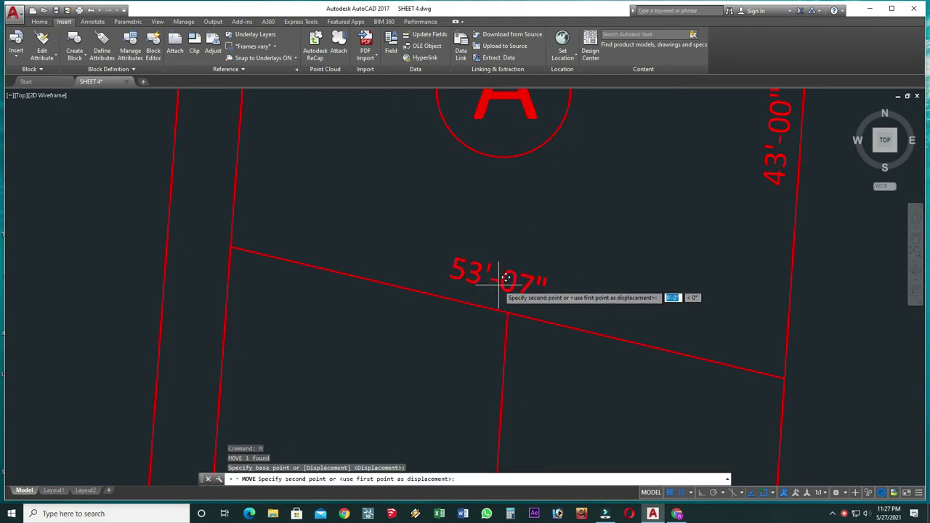
pyautogui.scroll(2, 520, 291)
pyautogui.click(519, 291)
pyautogui.scroll(-5, 520, 291)
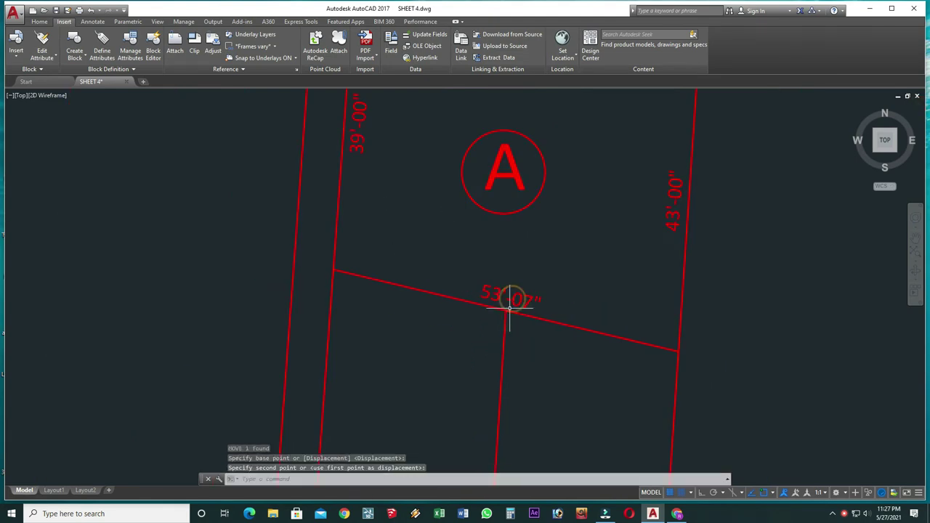
pyautogui.scroll(-4, 531, 414)
pyautogui.scroll(4, 516, 295)
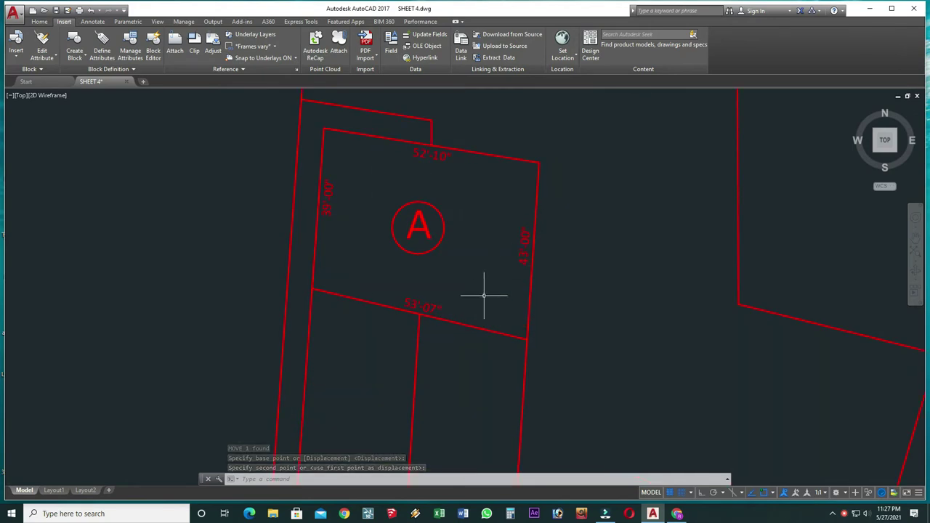
pyautogui.scroll(-4, 391, 305)
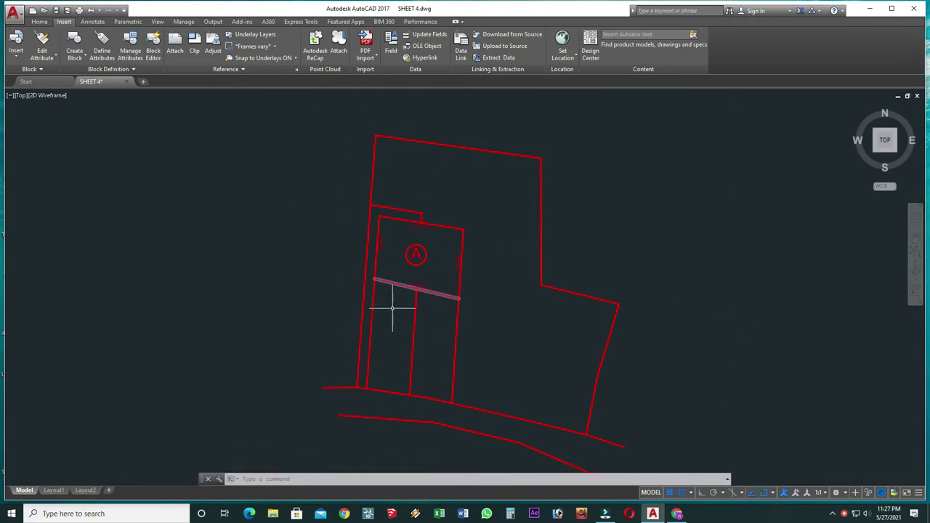
pyautogui.scroll(-4, 386, 297)
pyautogui.scroll(5, 381, 278)
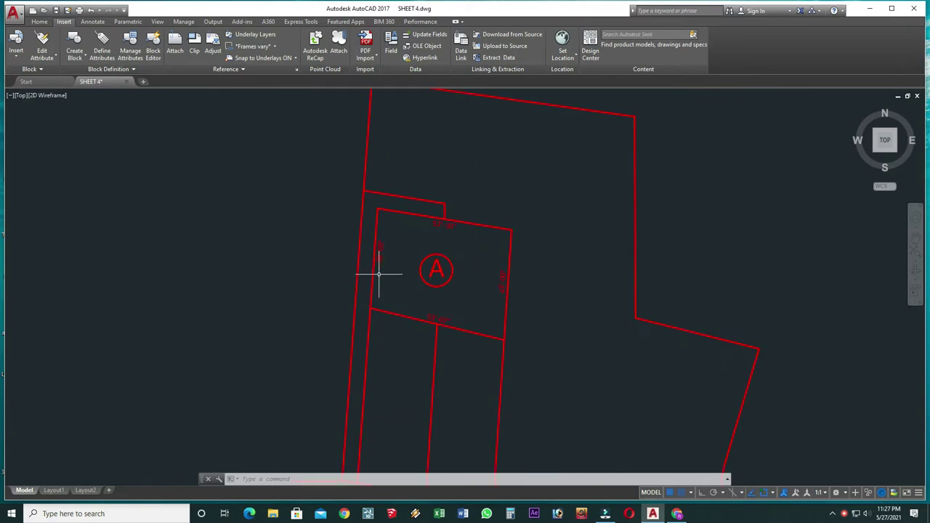
pyautogui.click(381, 256)
# Copy an edge-length label to a spot left of plot A
pyautogui.write('o')
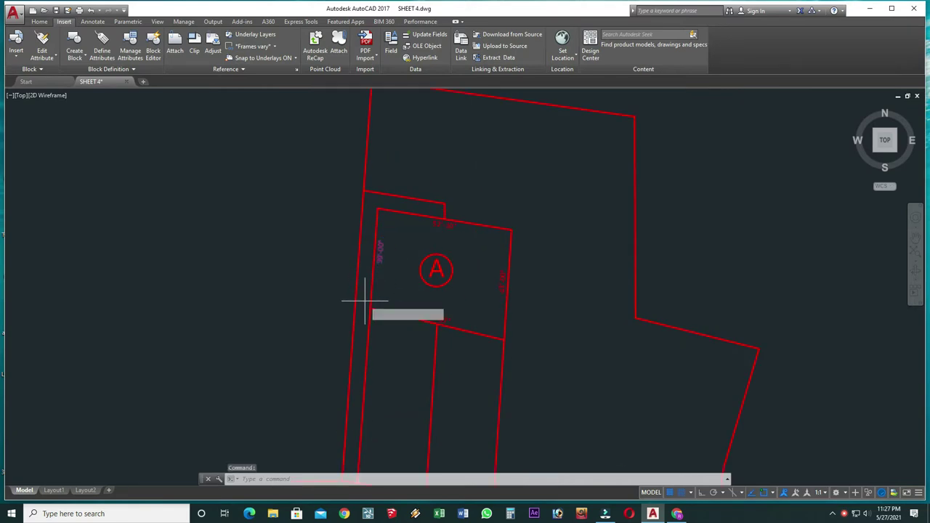
pyautogui.press('Return')
pyautogui.click(381, 250)
pyautogui.click(277, 305)
pyautogui.press('Escape')
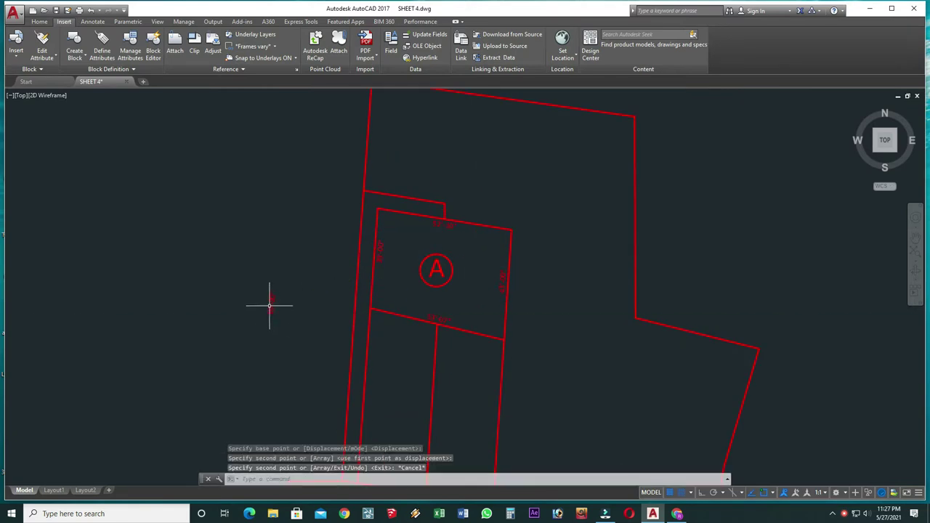
# Edit the copy into the '6' WIDE COMMON PASSAGE' label and widen its text box
pyautogui.doubleClick(270, 305)
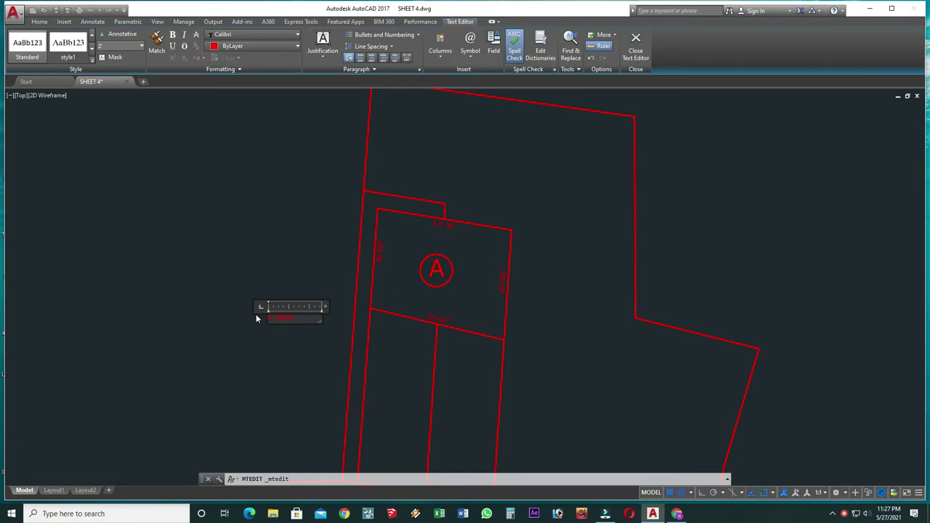
pyautogui.hotkey('ctrl', 'v')
pyautogui.write('Phase')
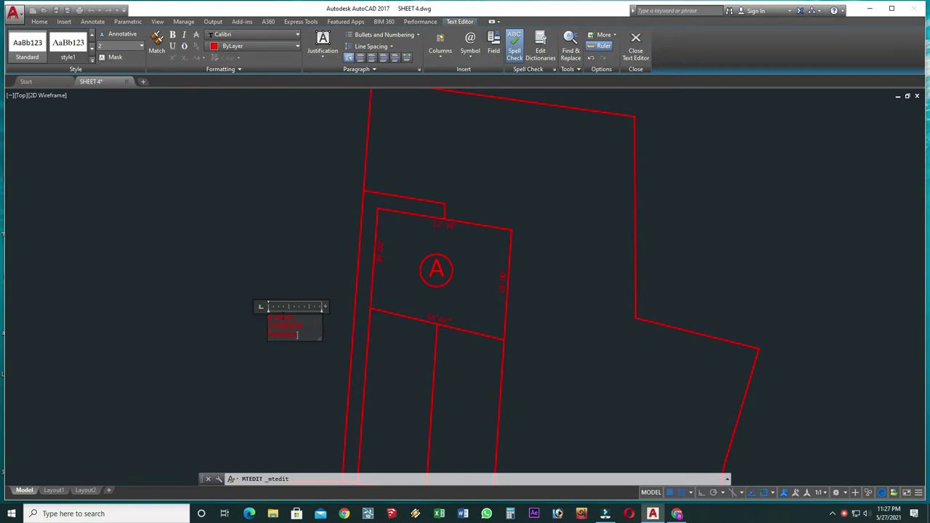
pyautogui.moveTo(324, 306); pyautogui.dragTo(399, 276)
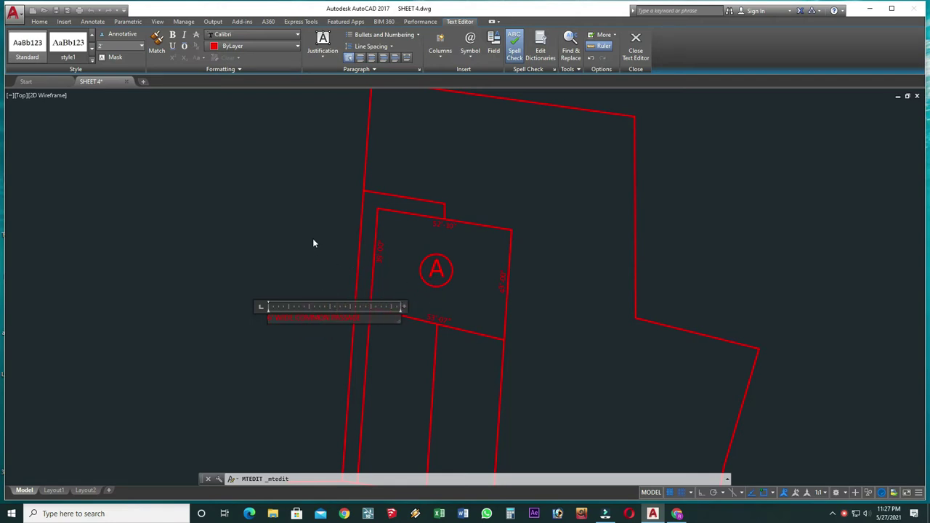
pyautogui.click(314, 244)
# Select the passage label and start moving it from its end point
pyautogui.click(322, 218)
pyautogui.click(230, 320)
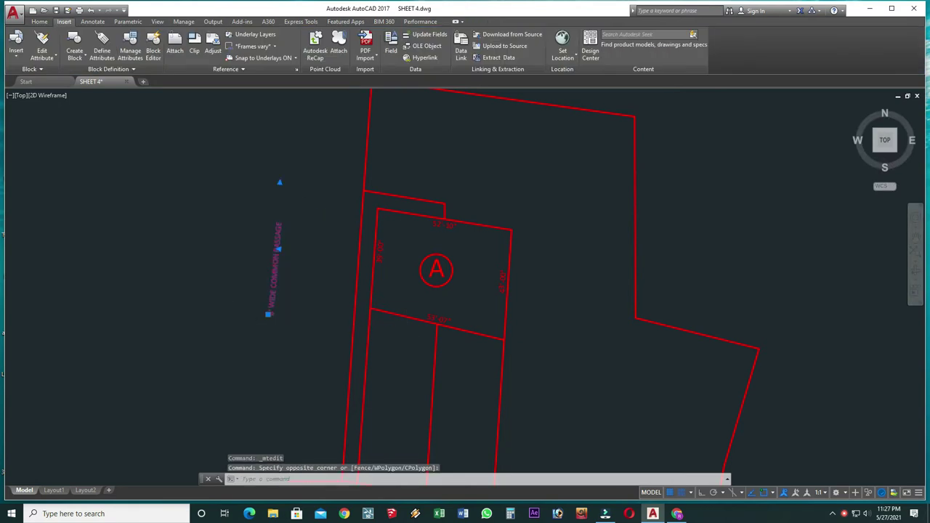
pyautogui.press('m')
pyautogui.press('Return')
pyautogui.click(269, 311)
pyautogui.scroll(2, 385, 415)
# Drop the label into the passage strip and widen it so it reads on one line
pyautogui.scroll(2, 349, 349)
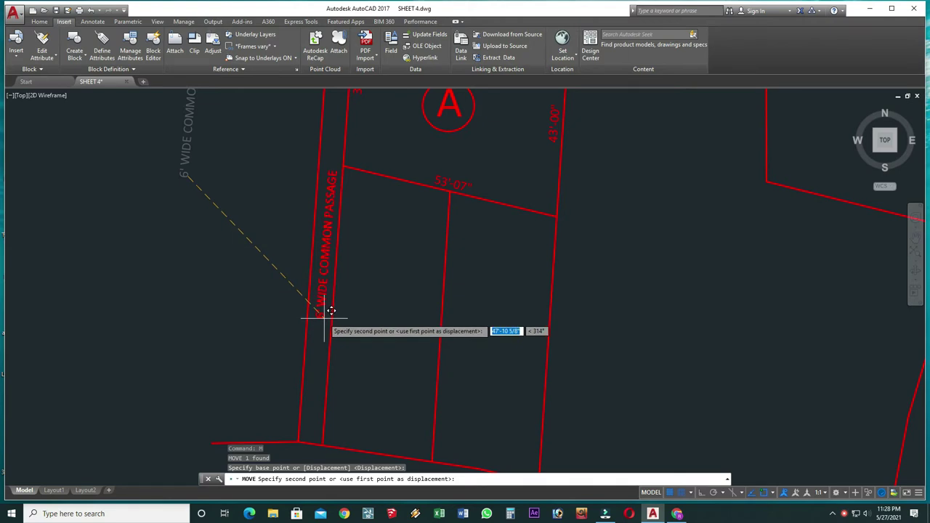
pyautogui.click(324, 317)
pyautogui.doubleClick(324, 266)
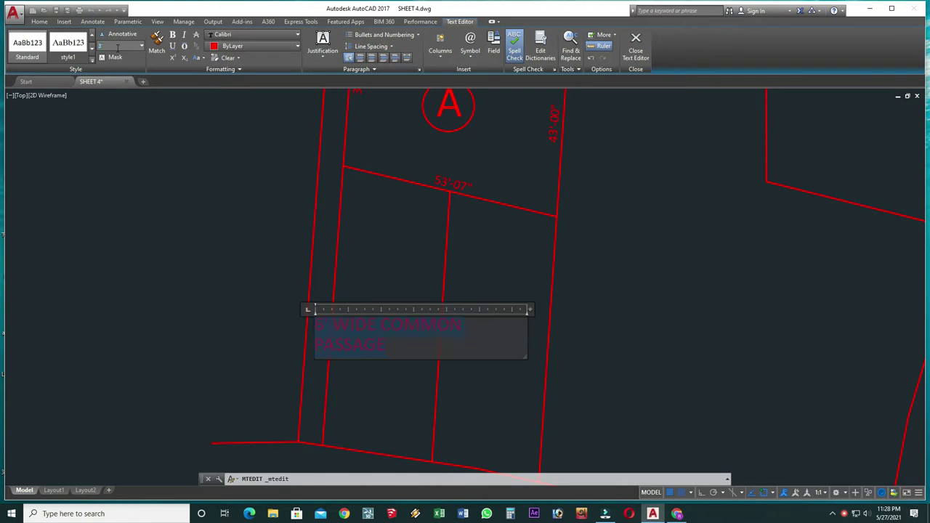
pyautogui.click(95, 109)
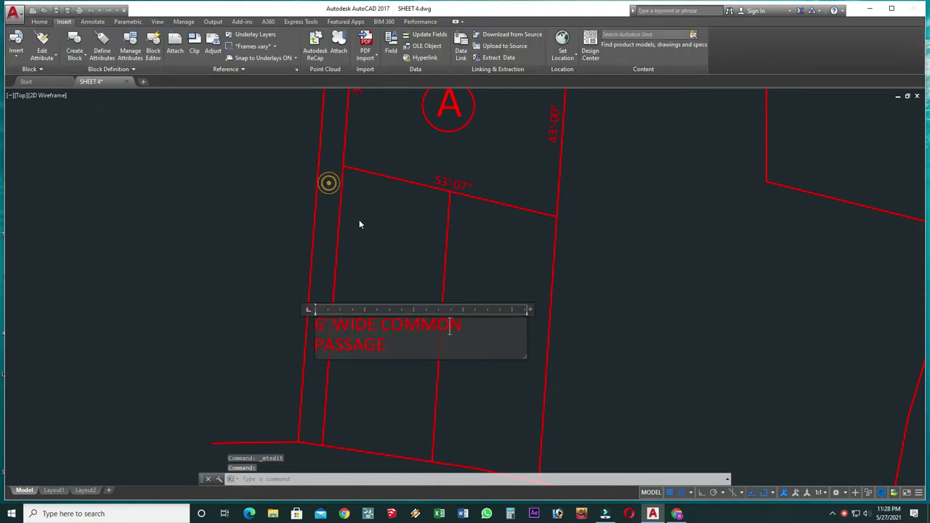
pyautogui.moveTo(531, 309); pyautogui.dragTo(644, 234)
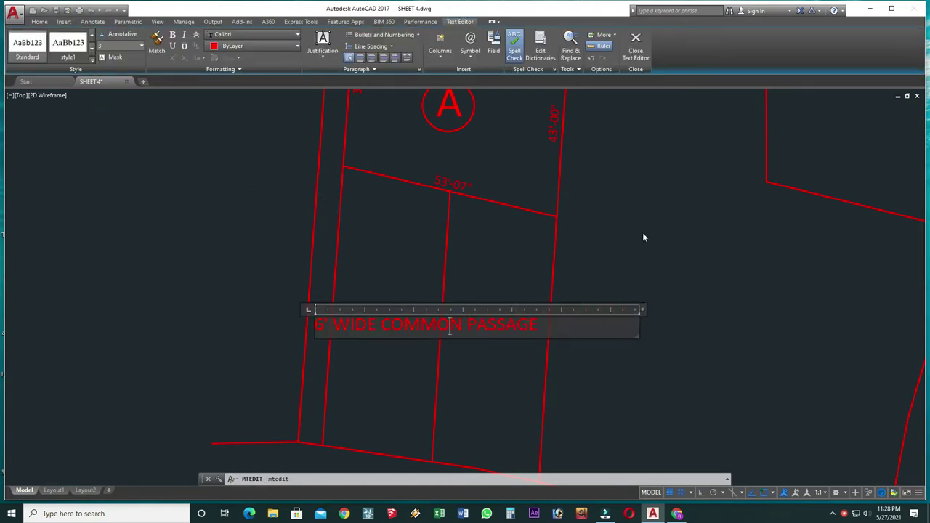
pyautogui.click(636, 219)
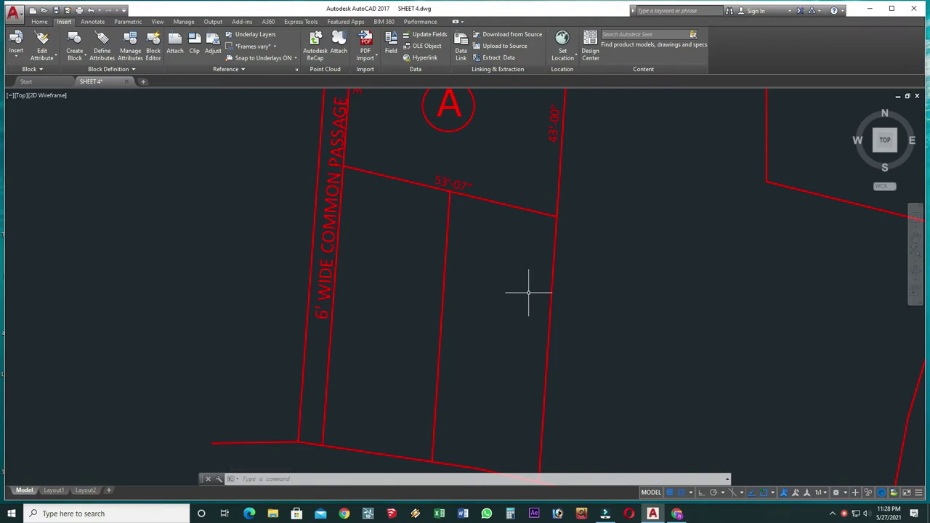
# Move the one-line passage label with M to sit inside the strip beside plot A
pyautogui.scroll(-5, 332, 374)
pyautogui.scroll(2, 312, 301)
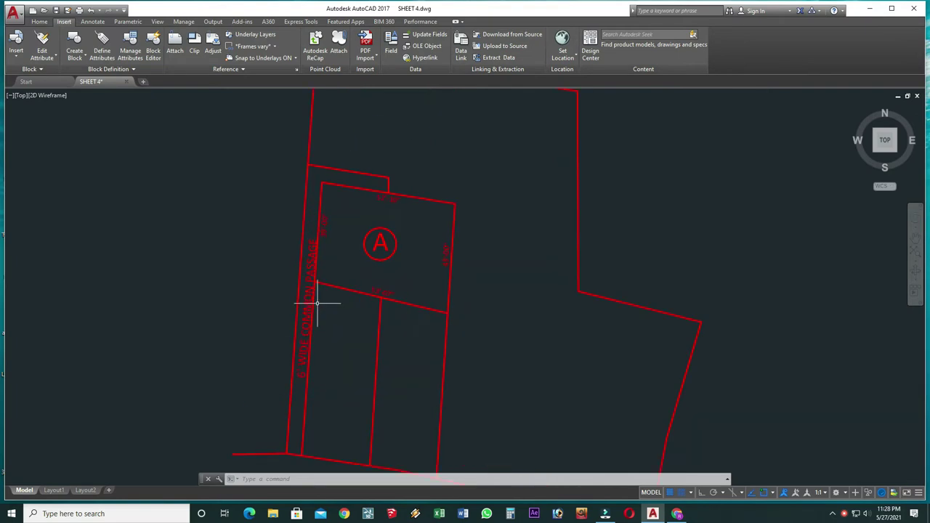
pyautogui.scroll(2, 315, 245)
pyautogui.scroll(2, 315, 254)
pyautogui.click(315, 254)
pyautogui.write('m')
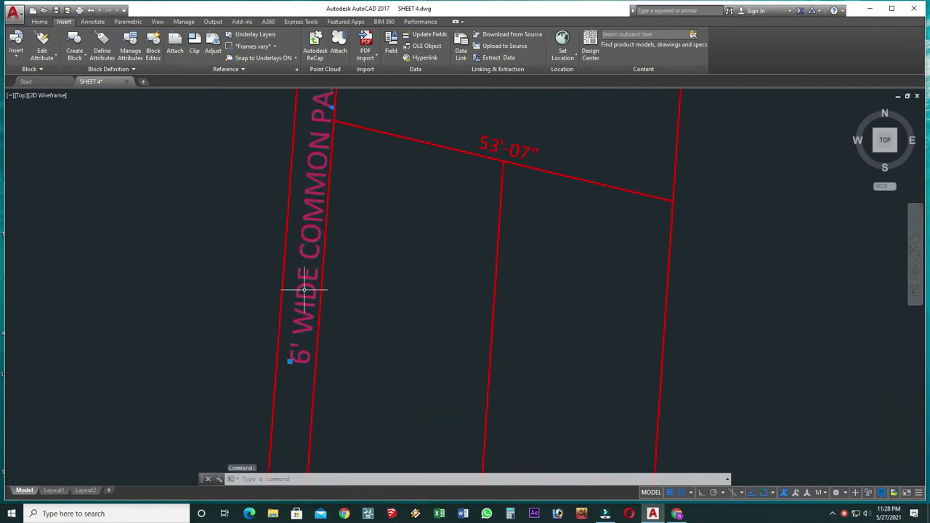
pyautogui.press('Return')
pyautogui.scroll(3, 295, 351)
pyautogui.click(296, 351)
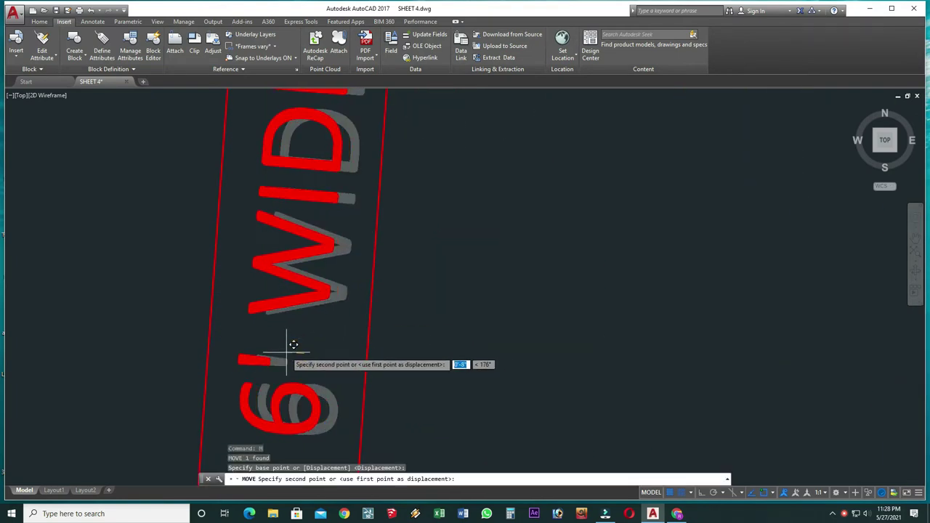
pyautogui.click(286, 354)
pyautogui.scroll(-3, 297, 336)
pyautogui.scroll(-3, 297, 336)
pyautogui.scroll(3, 327, 339)
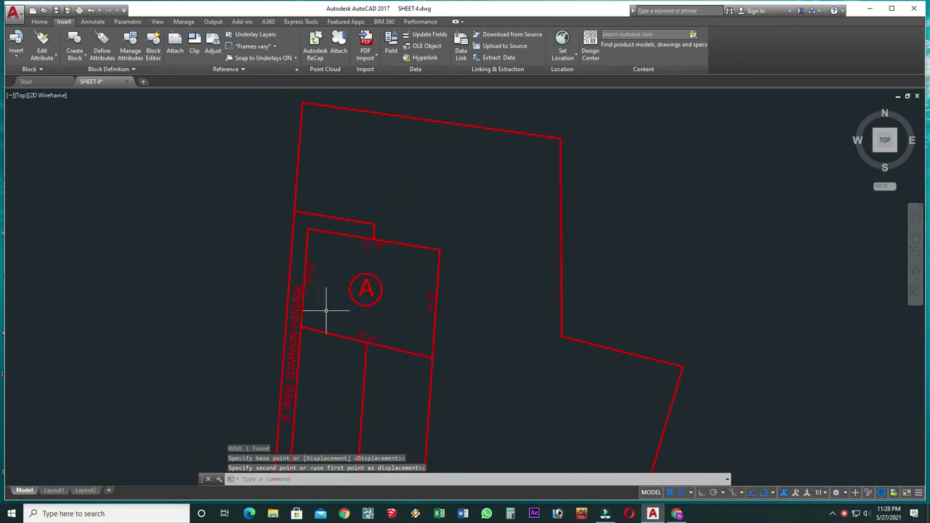
pyautogui.scroll(1, 322, 312)
pyautogui.press('Return')
pyautogui.scroll(4, 322, 260)
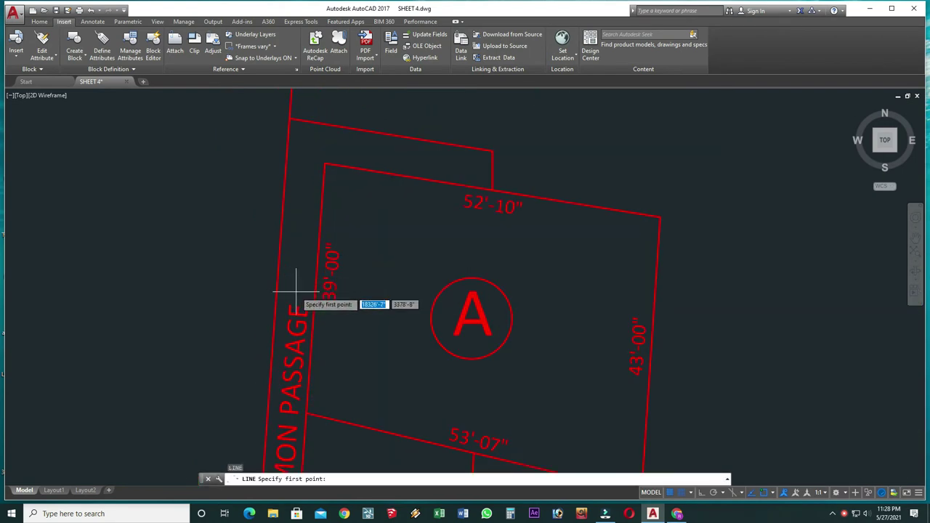
# Draw the arrow shaft from the passage corner along the top of plot A
pyautogui.click(301, 292)
pyautogui.click(309, 145)
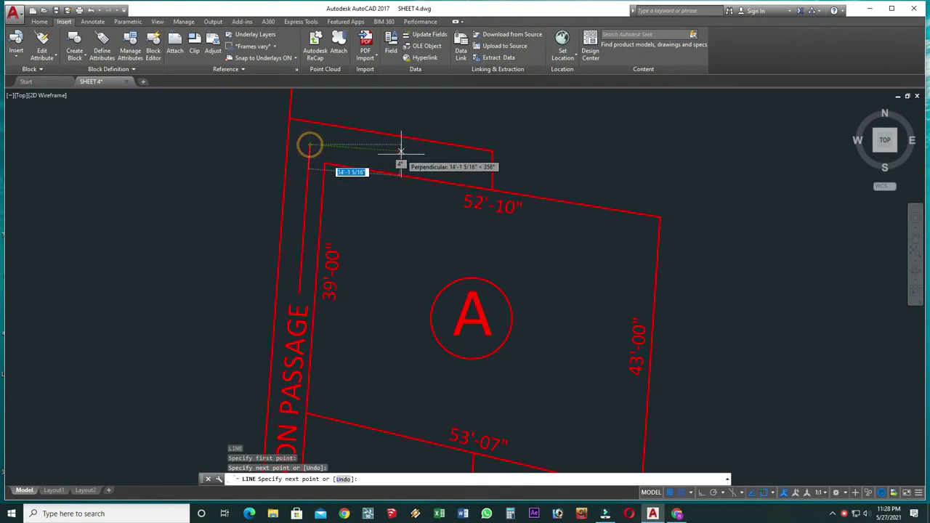
pyautogui.click(423, 153)
pyautogui.scroll(2, 422, 154)
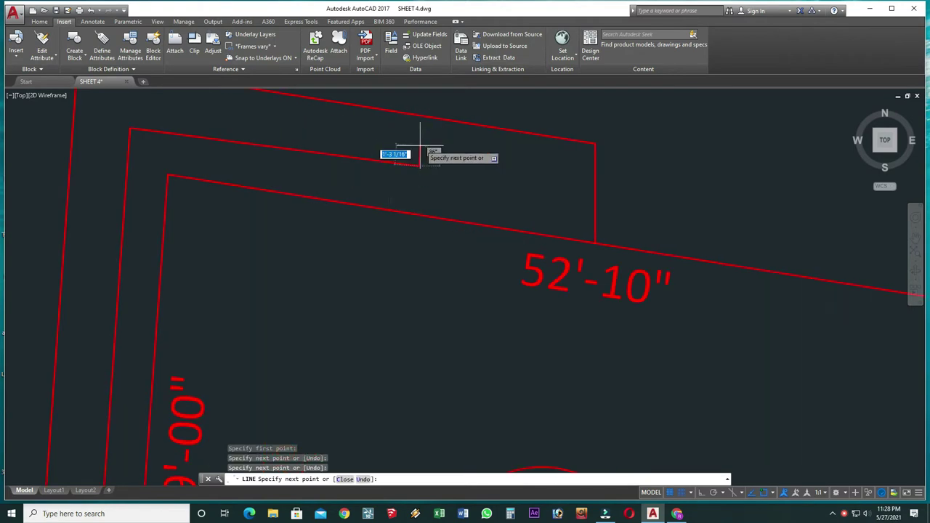
pyautogui.press('Return')
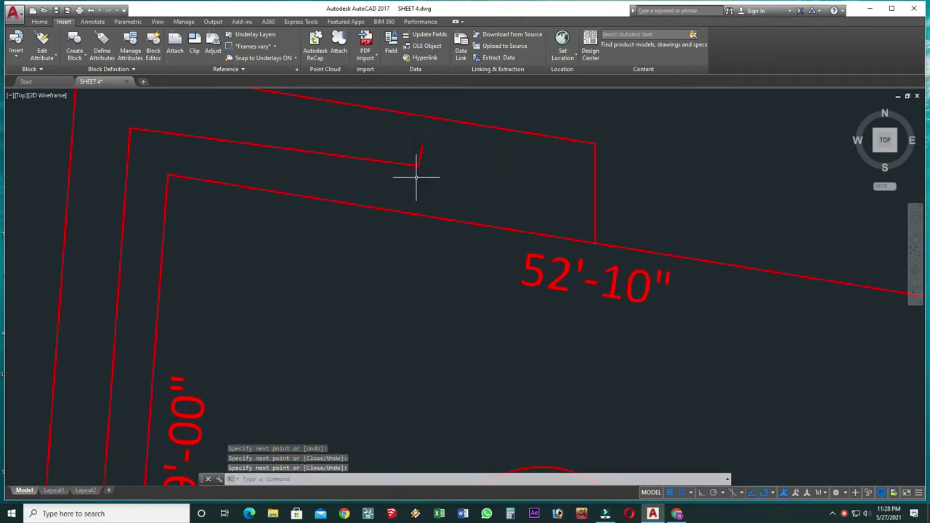
# Draw a closed triangular arrowhead pointing right at the shaft's far end
pyautogui.press('Return')
pyautogui.click(421, 149)
pyautogui.click(417, 183)
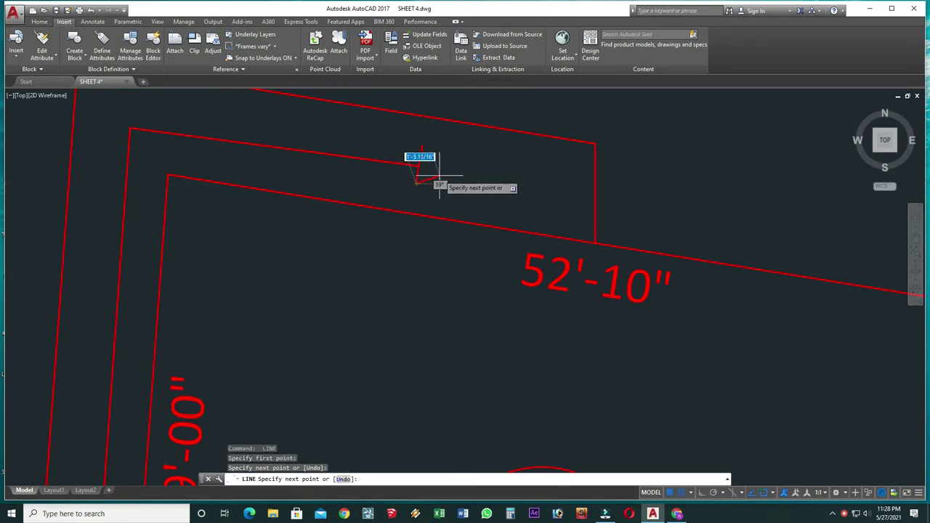
pyautogui.click(443, 174)
pyautogui.click(422, 150)
pyautogui.press('Return')
pyautogui.scroll(3, 426, 156)
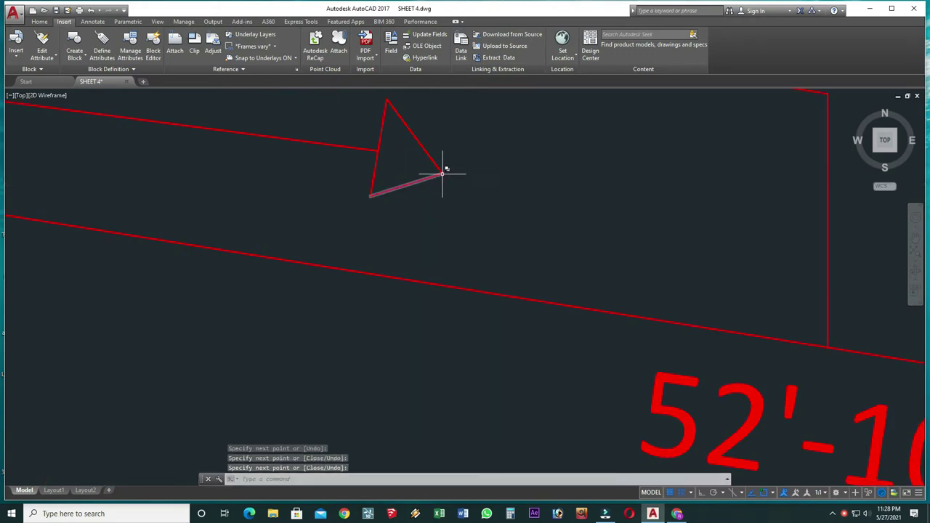
# Check the arrowhead's grips, clear the selection, and pan to the passage's lower end
pyautogui.click(461, 143)
pyautogui.click(440, 174)
pyautogui.click(440, 174)
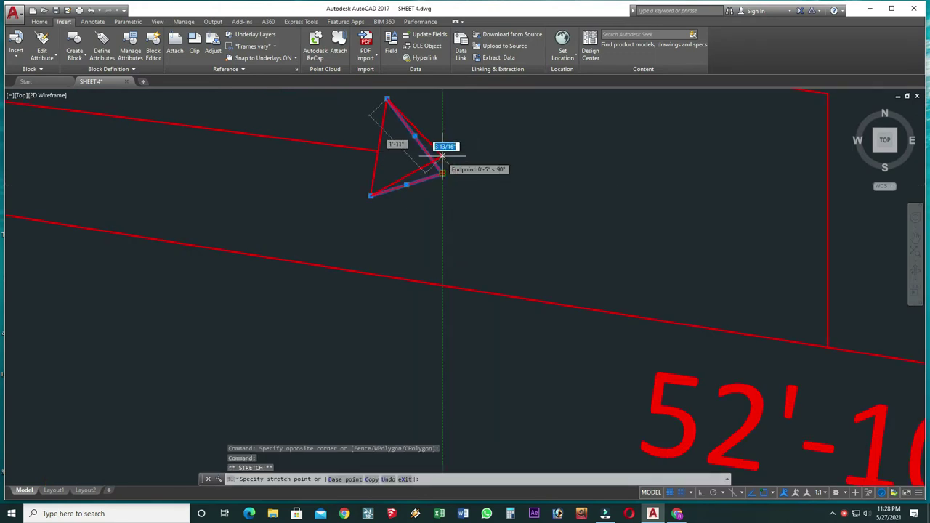
pyautogui.press('Escape')
pyautogui.scroll(-5, 438, 263)
pyautogui.scroll(2, 434, 229)
pyautogui.scroll(-5, 430, 197)
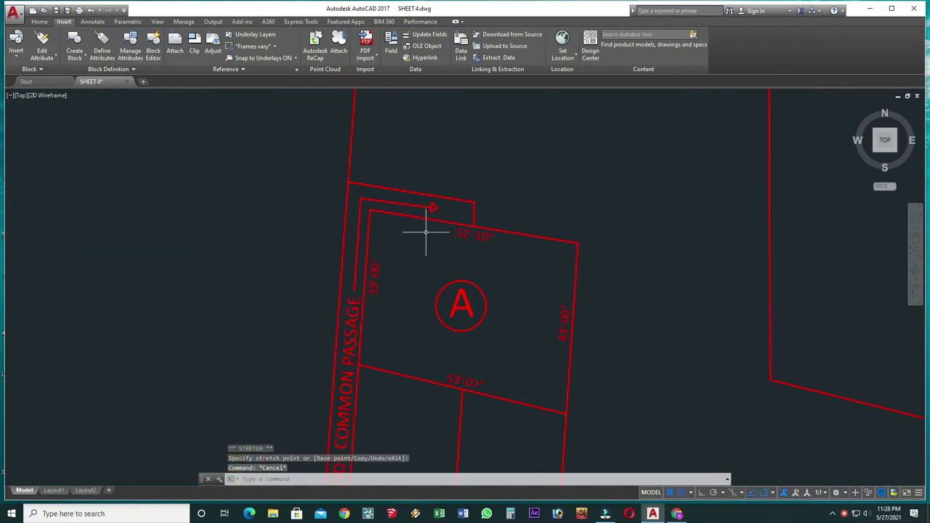
pyautogui.moveTo(426, 225)
pyautogui.mouseDown(button='middle')
pyautogui.moveTo(426, 155)
pyautogui.moveTo(385, 167)
pyautogui.mouseUp(button='middle')
pyautogui.scroll(4, 360, 211)
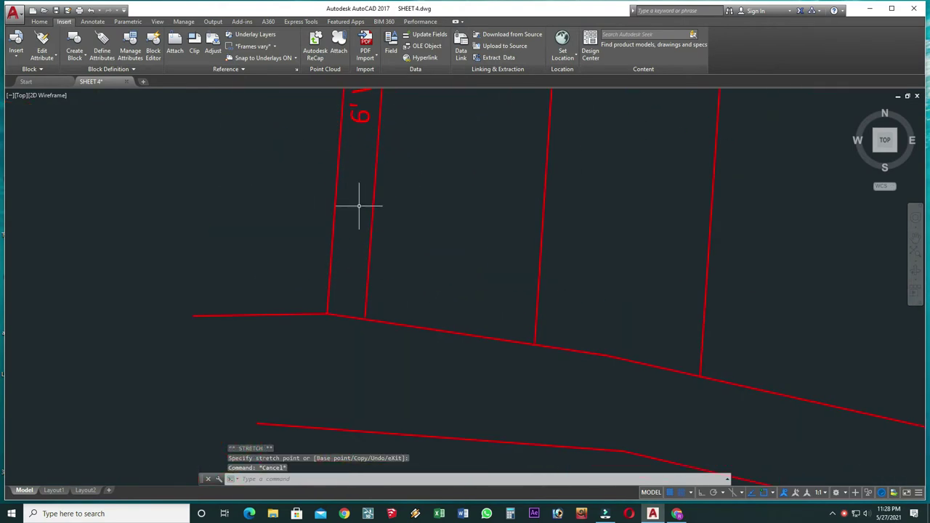
pyautogui.write('l')
pyautogui.press('Return')
# Draw an arrow shaft up the passage bottom with a triangular arrowhead at its end
pyautogui.click(360, 133)
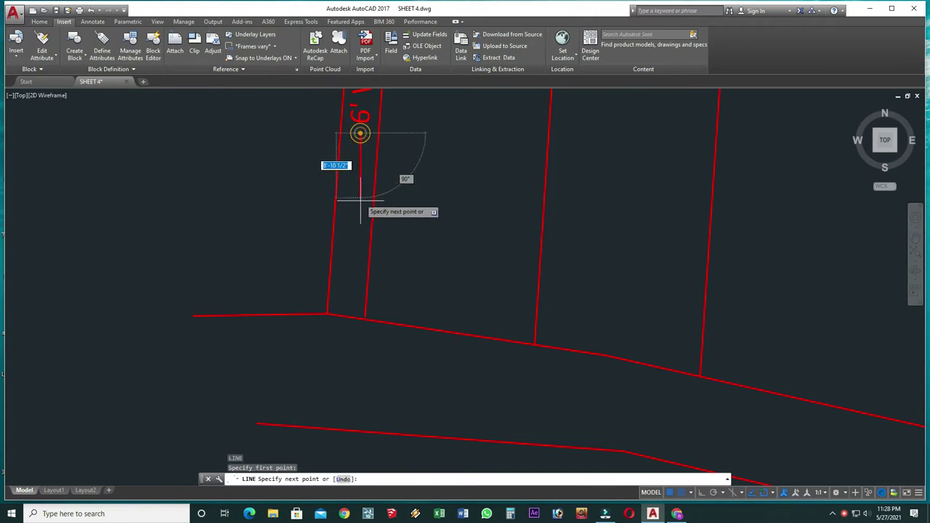
pyautogui.click(344, 301)
pyautogui.press('Return')
pyautogui.press('Return')
pyautogui.scroll(4, 332, 133)
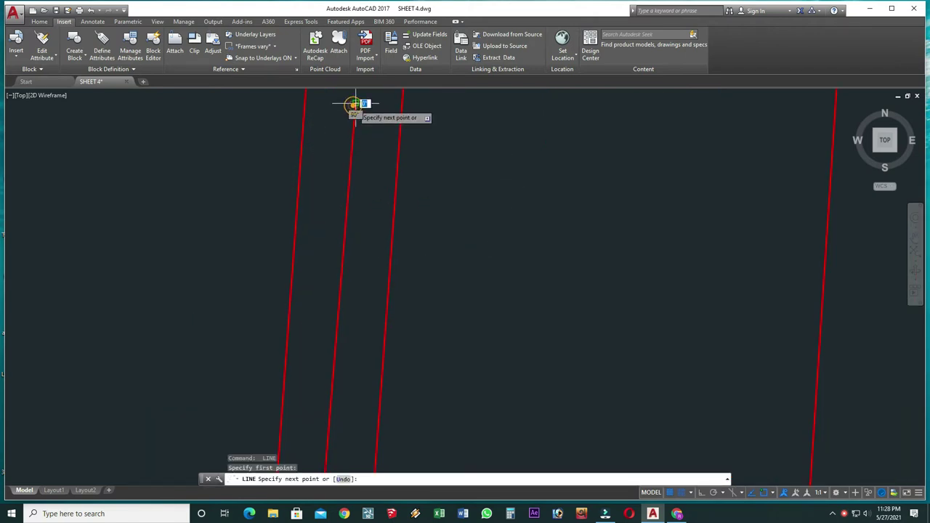
pyautogui.click(331, 133)
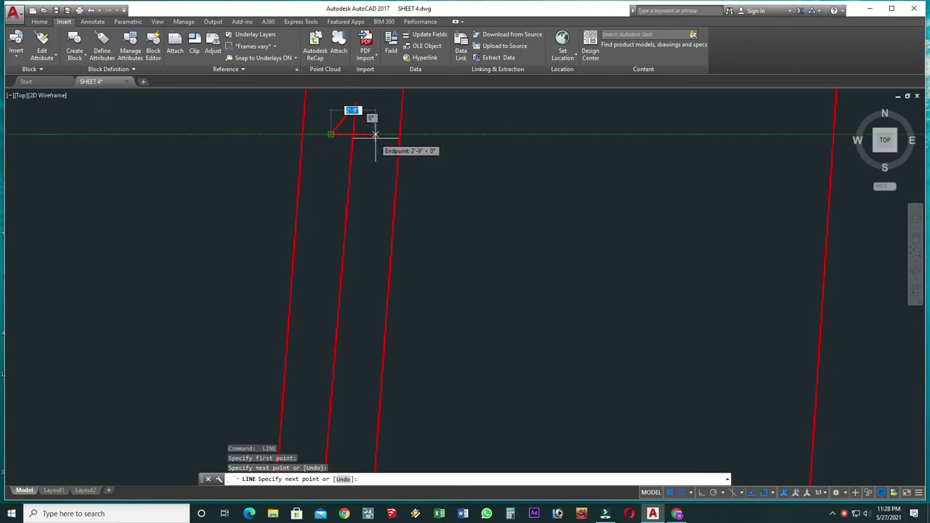
pyautogui.scroll(2, 375, 134)
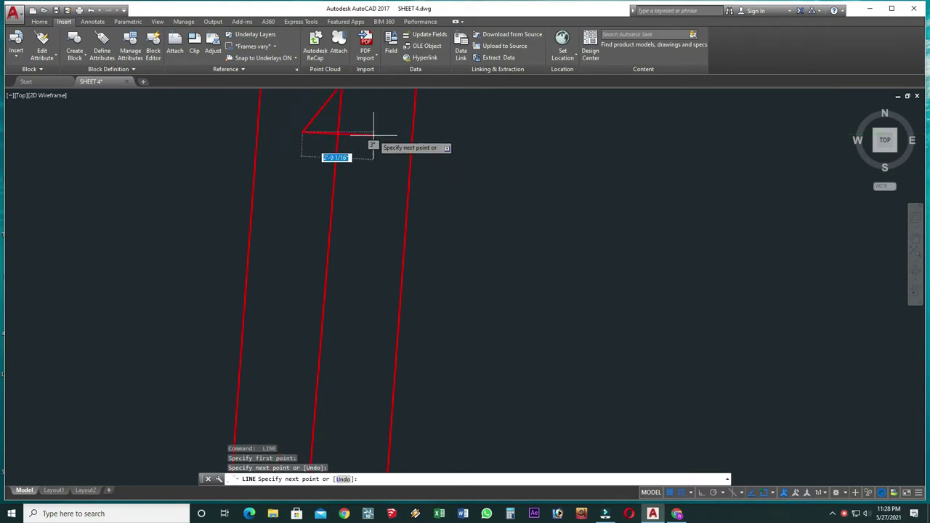
pyautogui.click(372, 133)
pyautogui.scroll(-2, 372, 133)
pyautogui.click(332, 145)
pyautogui.press('Return')
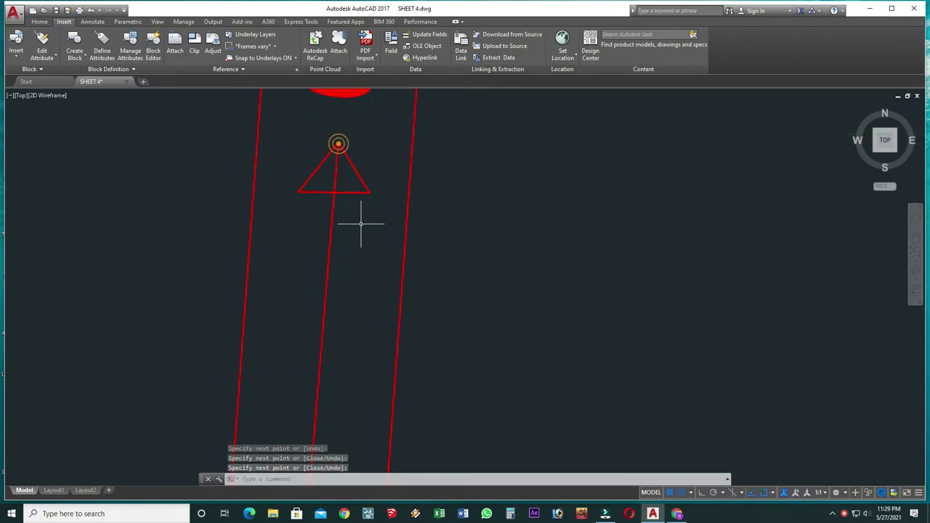
# Center the new arrowhead, inspect its grips, then clear the selection
pyautogui.moveTo(363, 218); pyautogui.dragTo(361, 247, button='middle')
pyautogui.scroll(2, 362, 247)
pyautogui.click(369, 183)
pyautogui.click(349, 243)
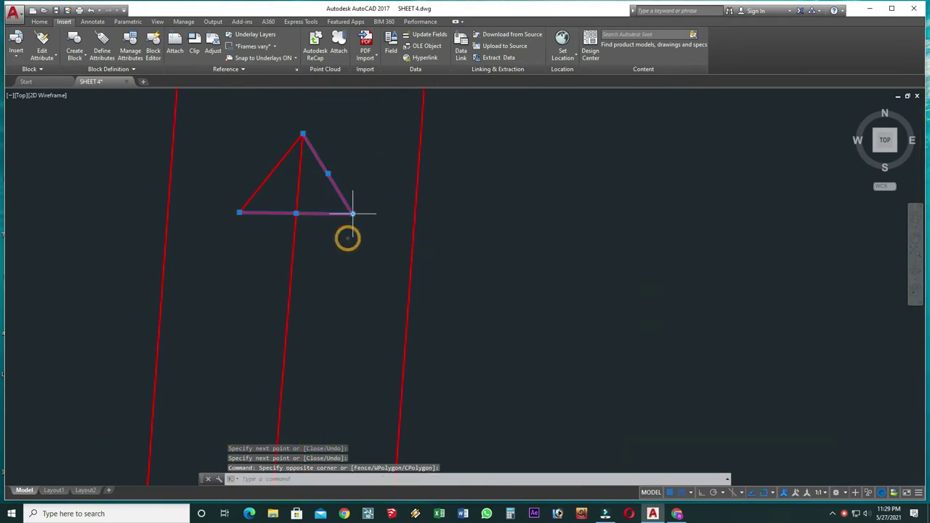
pyautogui.click(353, 209)
pyautogui.press('Escape')
pyautogui.scroll(-2, 318, 268)
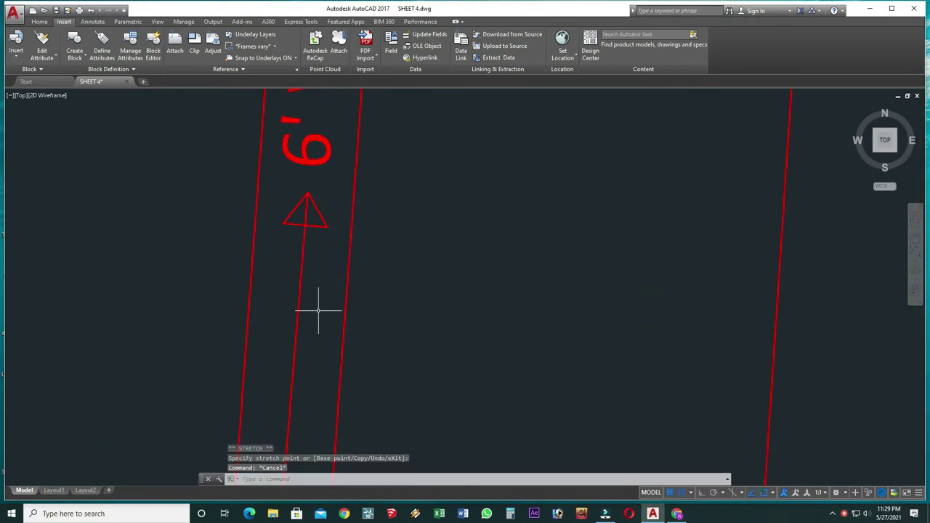
pyautogui.write('TR')
# Trim the shaft inside the arrowhead and save the drawing
pyautogui.press('Return')
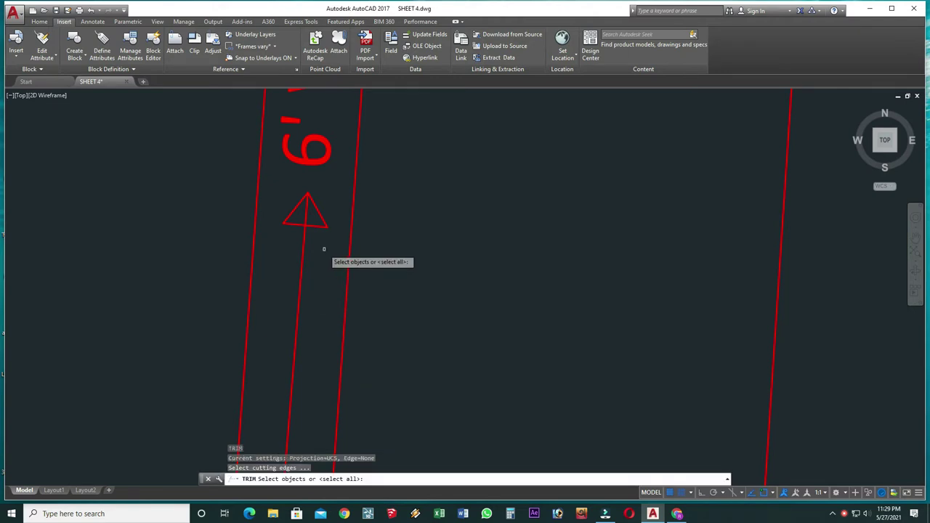
pyautogui.press('Return')
pyautogui.click(307, 209)
pyautogui.scroll(-4, 308, 210)
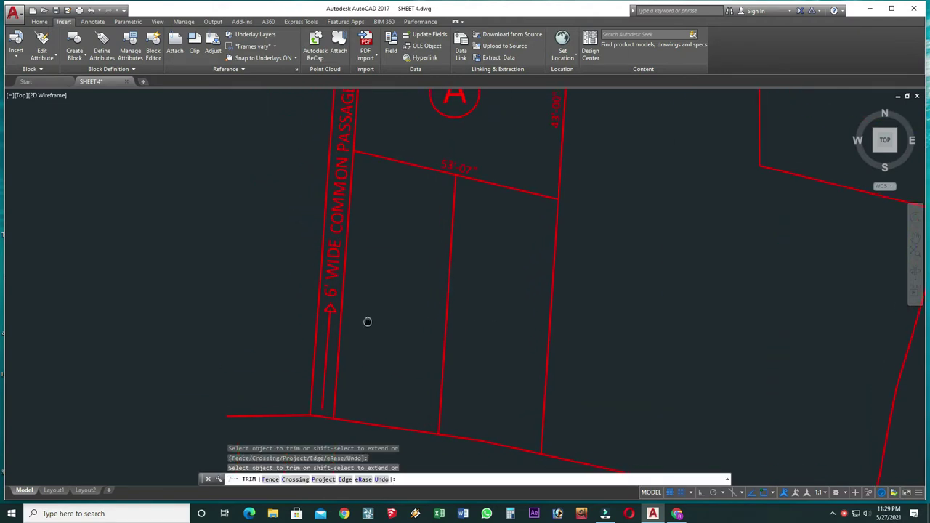
pyautogui.scroll(4, 393, 247)
pyautogui.scroll(-3, 409, 250)
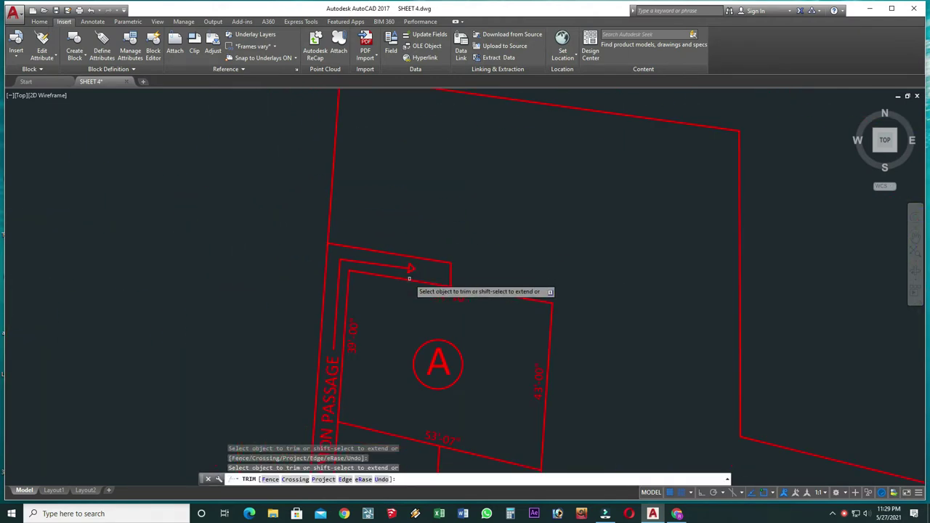
pyautogui.press('Escape')
pyautogui.hotkey('ctrl', 's')
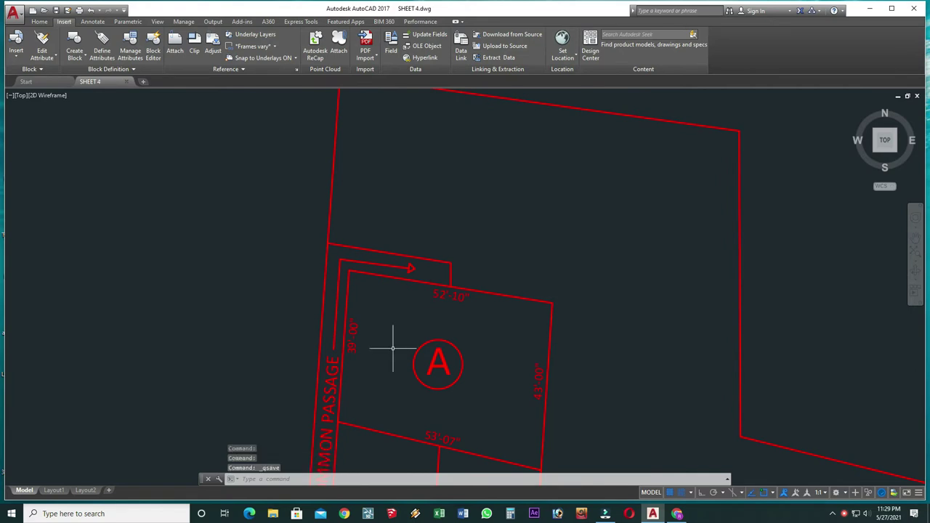
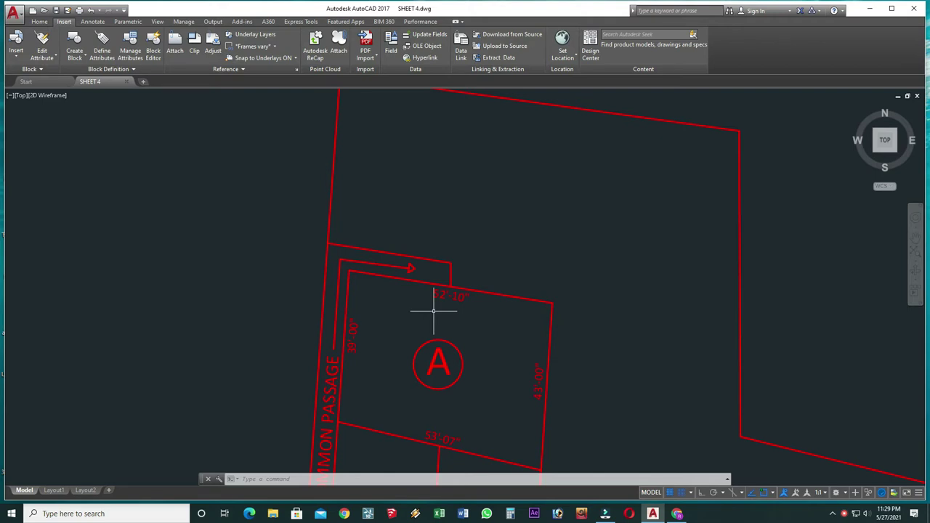
# Copy the 52'-10" length label to a spot above plot A's top edge
pyautogui.scroll(-3, 434, 312)
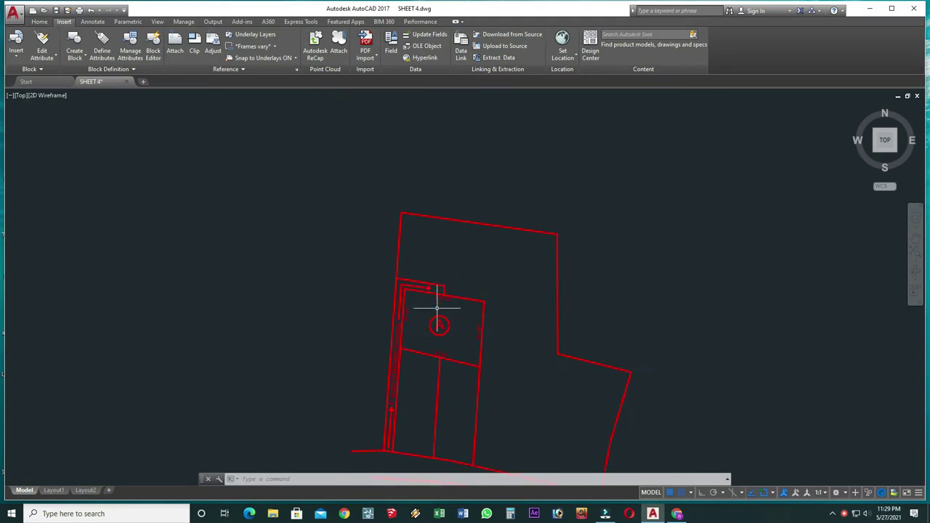
pyautogui.scroll(1, 436, 307)
pyautogui.scroll(2, 440, 308)
pyautogui.moveTo(432, 291)
pyautogui.mouseDown(button='middle')
pyautogui.moveTo(452, 289)
pyautogui.moveTo(441, 367)
pyautogui.mouseUp(button='middle')
pyautogui.scroll(2, 446, 322)
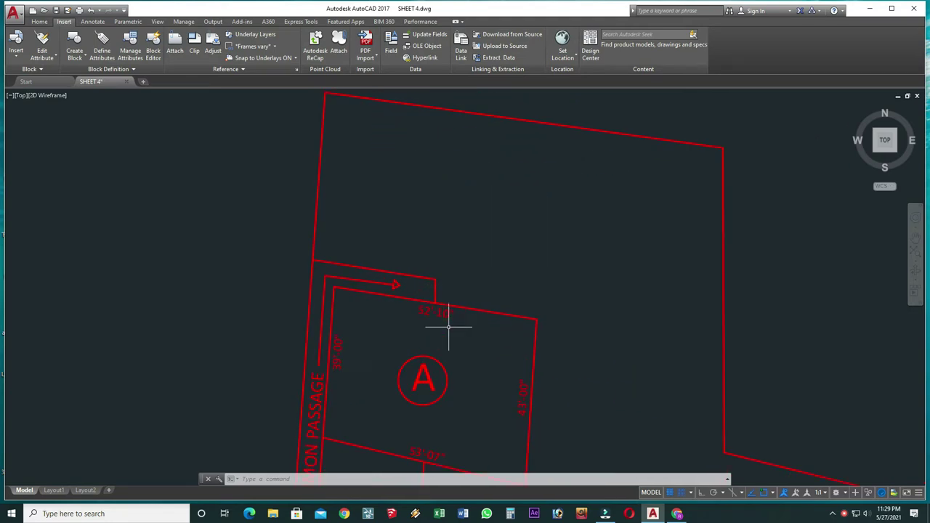
pyautogui.click(443, 311)
pyautogui.write('C')
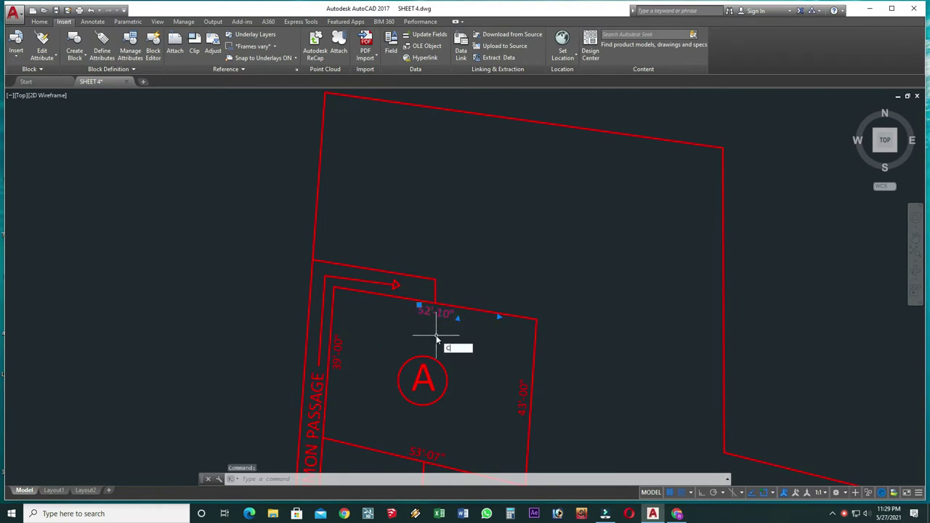
pyautogui.write('O')
pyautogui.press('Return')
pyautogui.click(437, 313)
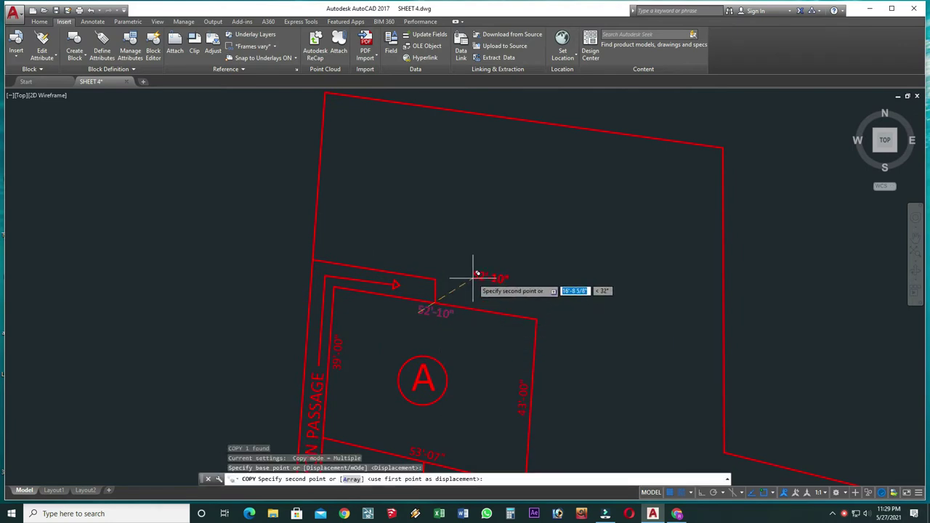
pyautogui.click(484, 277)
pyautogui.press('Escape')
# Replace the copied text with a two-line label: SITE PLOT and the owner's name
pyautogui.doubleClick(483, 277)
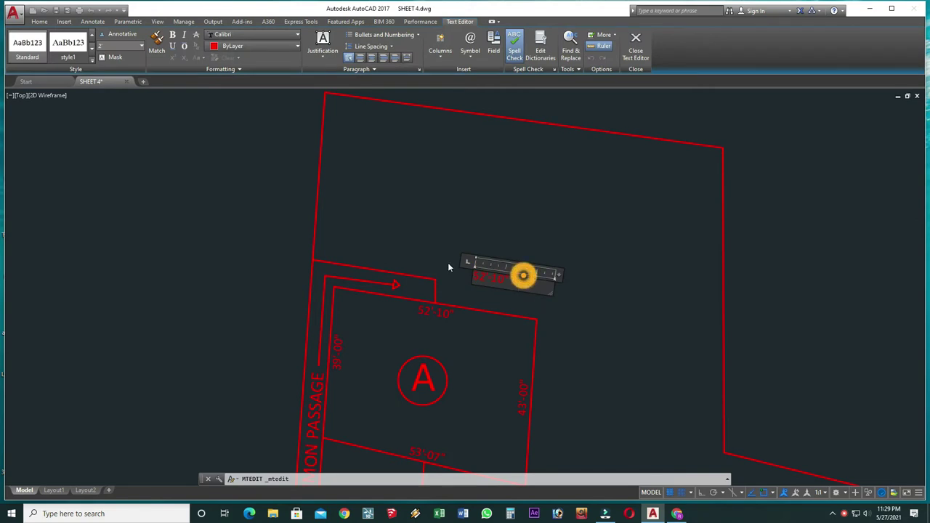
pyautogui.moveTo(516, 276); pyautogui.dragTo(464, 274)
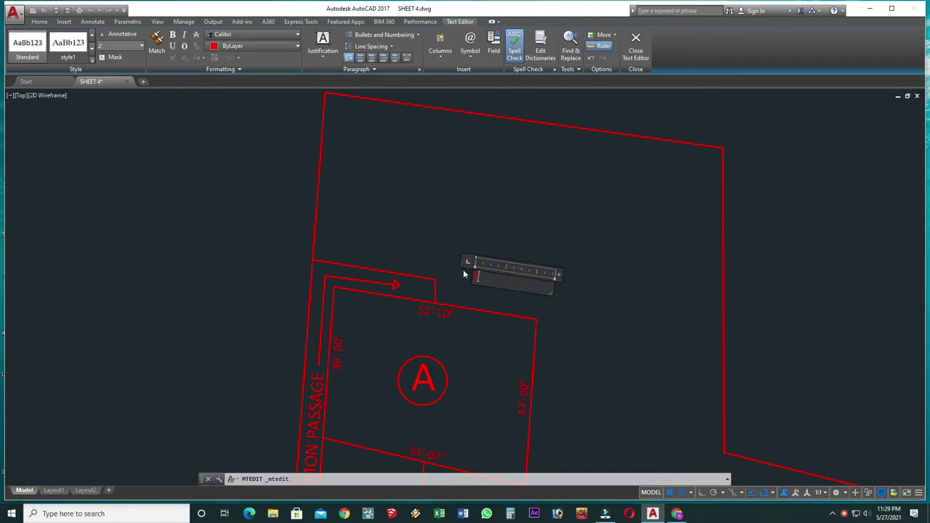
pyautogui.write('SITE A')
pyautogui.write('LO')
pyautogui.write('T')
pyautogui.moveTo(554, 293); pyautogui.dragTo(551, 311)
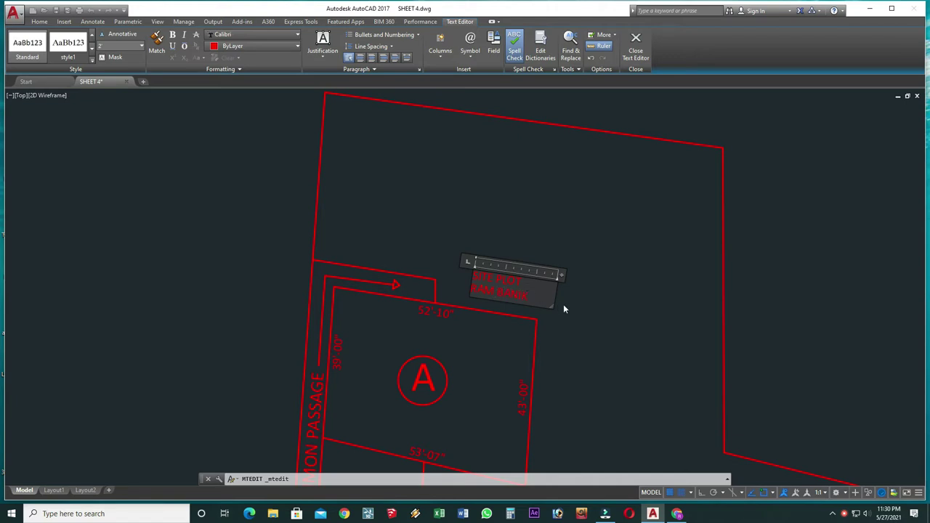
pyautogui.moveTo(528, 294); pyautogui.dragTo(462, 273)
pyautogui.click(592, 316)
# Move the SITE PLOT label toward plot A's right corner
pyautogui.click(505, 314)
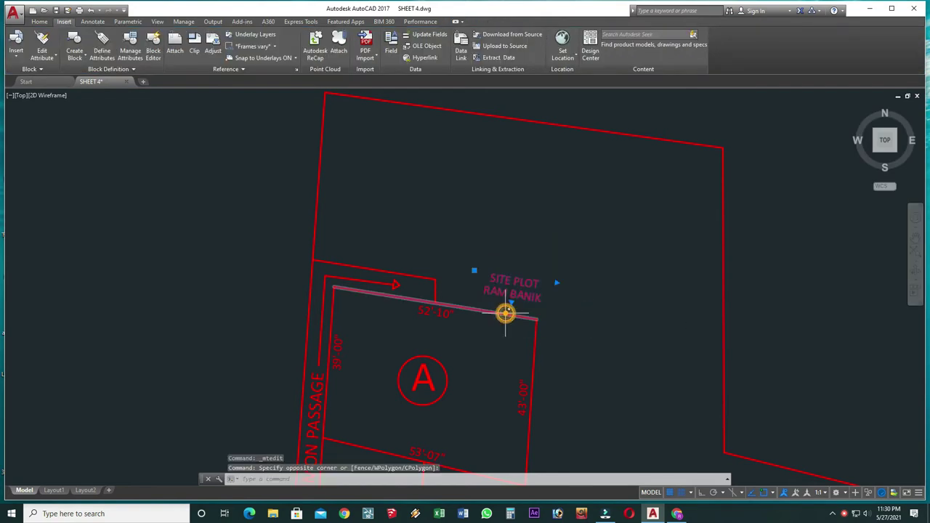
pyautogui.write('m')
pyautogui.press('Return')
pyautogui.click(554, 304)
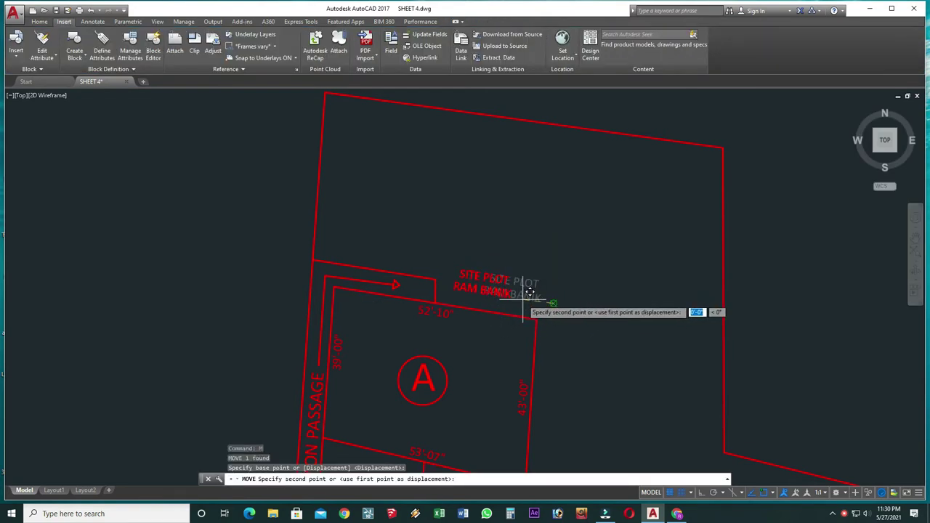
pyautogui.scroll(3, 524, 301)
pyautogui.click(550, 305)
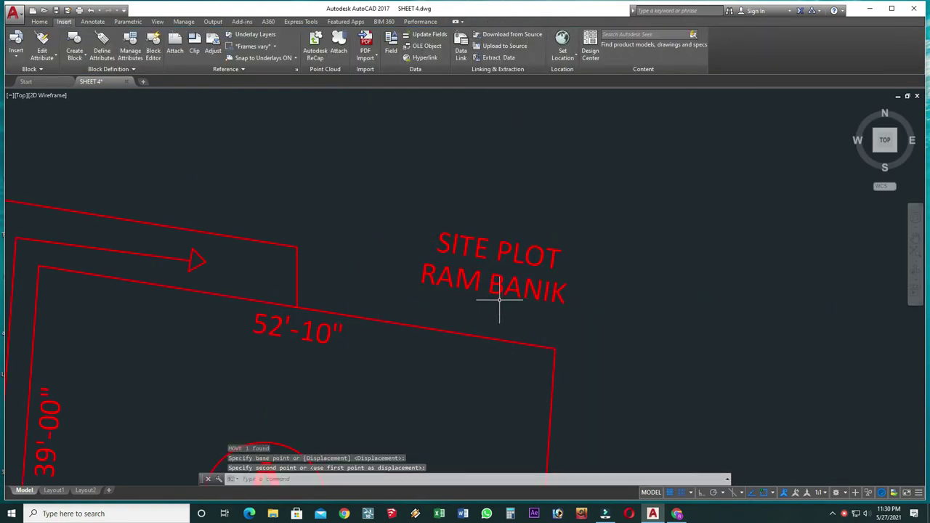
# Move the label again so it sits just above the 52'-10" edge
pyautogui.click(499, 296)
pyautogui.scroll(2, 498, 296)
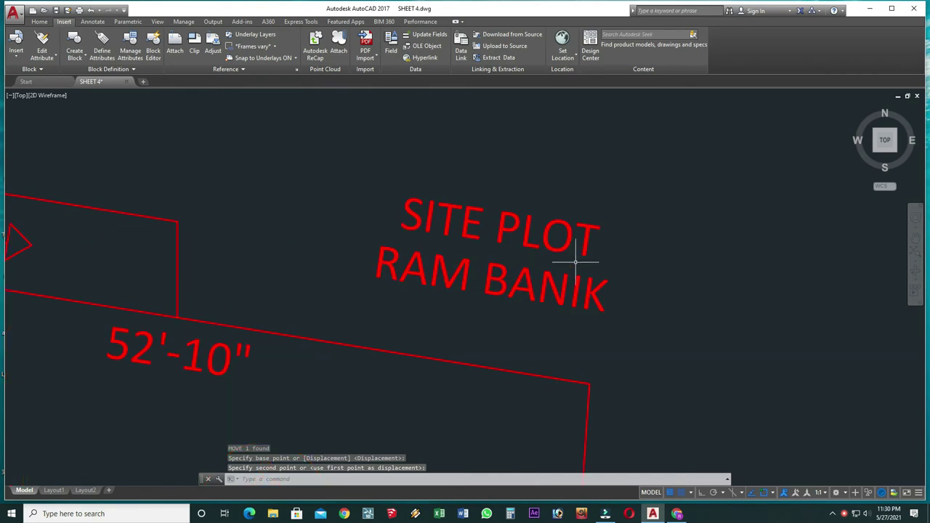
pyautogui.click(518, 285)
pyautogui.write('m')
pyautogui.press('Return')
pyautogui.click(517, 276)
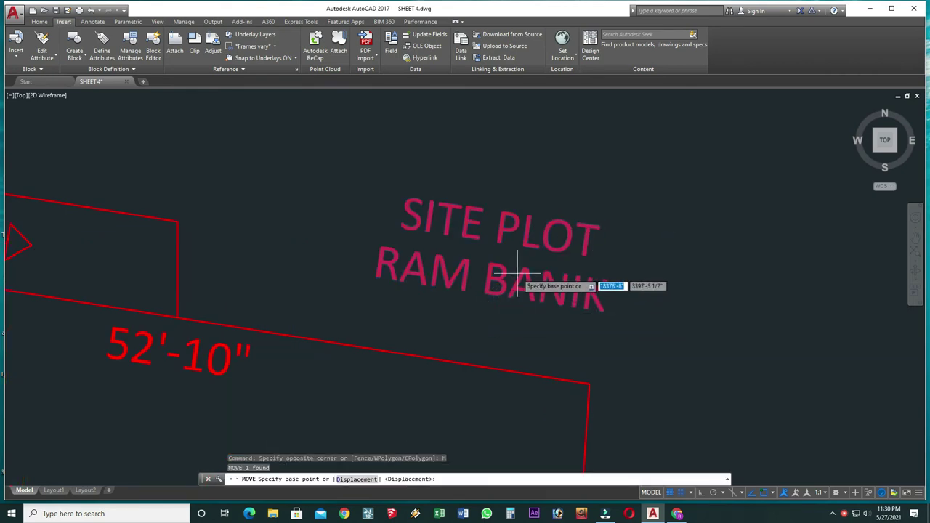
pyautogui.click(448, 278)
pyautogui.scroll(-3, 480, 298)
pyautogui.scroll(-1, 523, 327)
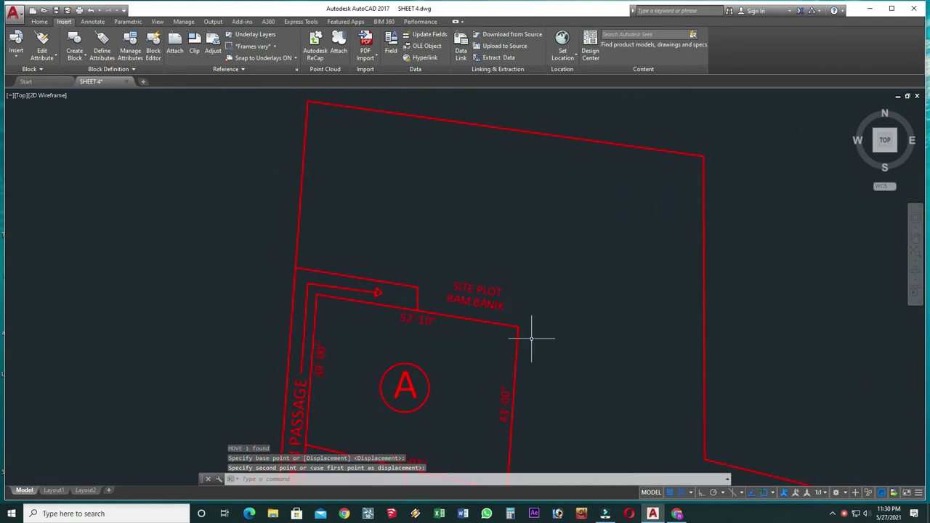
pyautogui.moveTo(454, 291); pyautogui.dragTo(460, 312, button='middle')
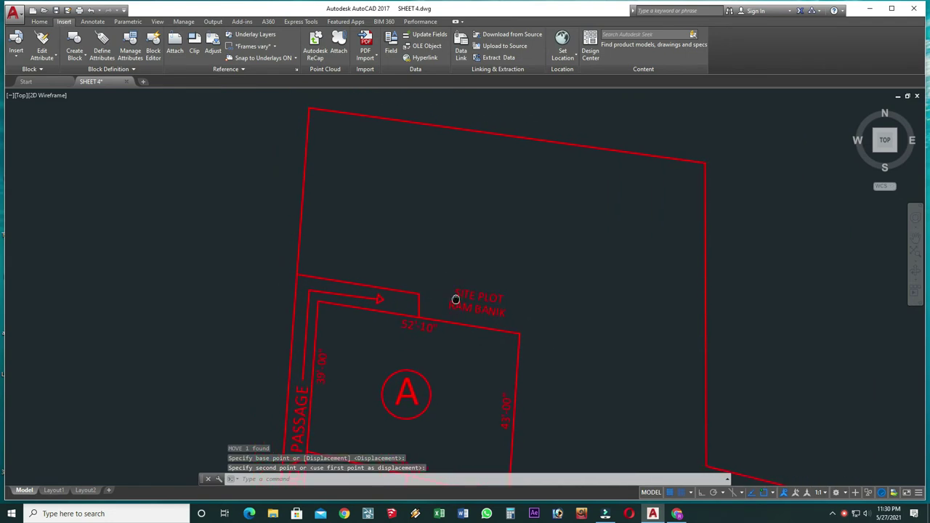
pyautogui.click(459, 309)
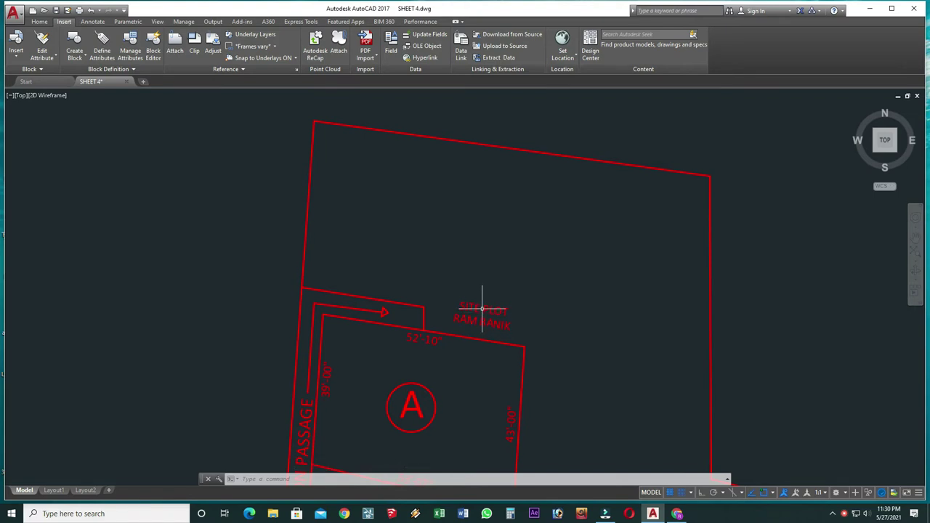
pyautogui.click(479, 309)
# Measure the upper plot's left edge with a DIMALIGNED dimension showing 43'-3"
pyautogui.press('Escape')
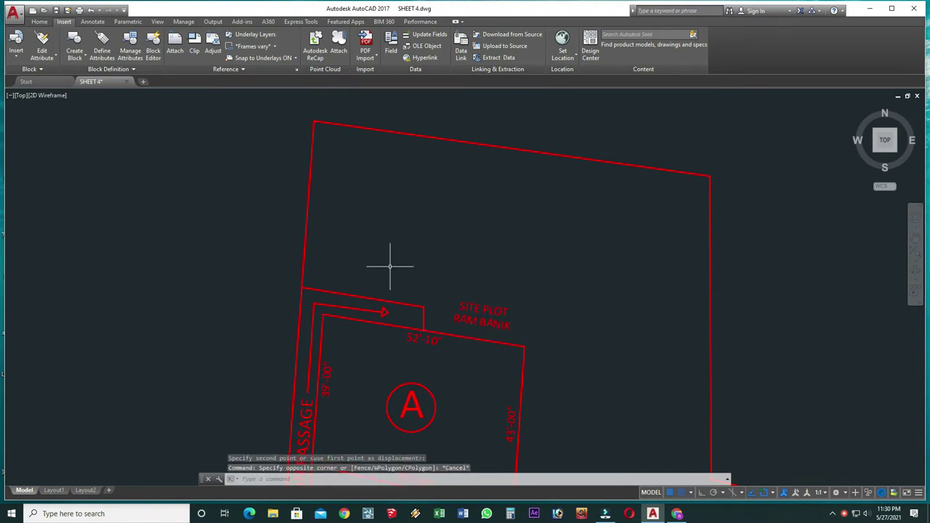
pyautogui.moveTo(390, 266); pyautogui.dragTo(412, 300, button='middle')
pyautogui.write('D')
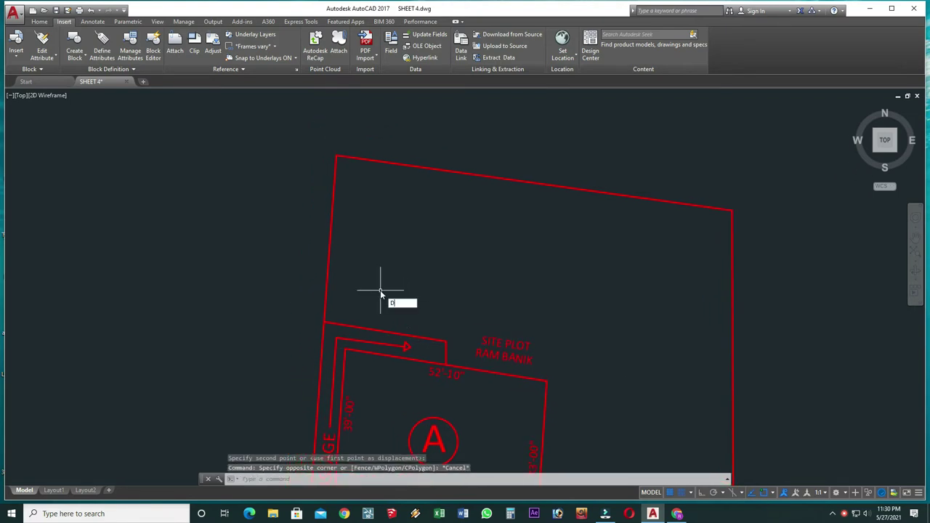
pyautogui.write('IMAL')
pyautogui.press('Return')
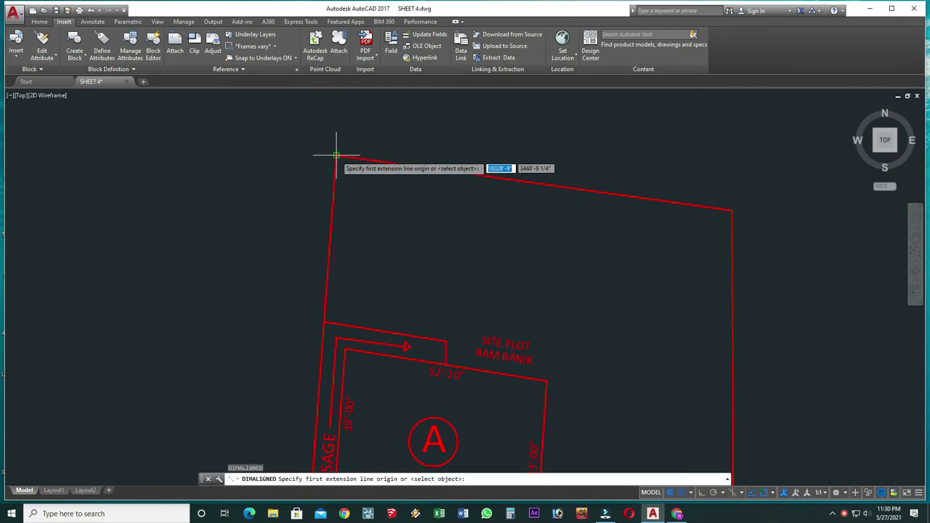
pyautogui.click(336, 156)
pyautogui.click(324, 320)
pyautogui.click(310, 312)
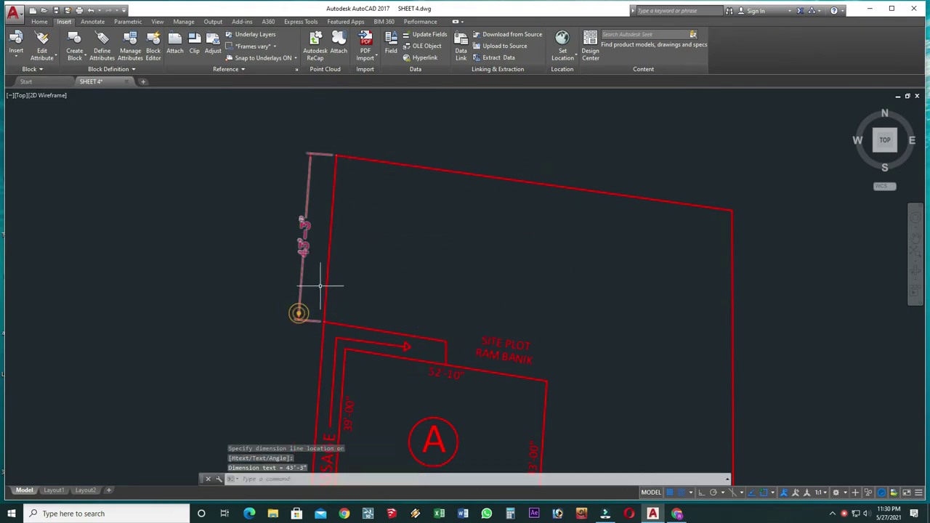
# Copy the 39'-00" label beside the left edge and change its text to 43'-03"
pyautogui.click(359, 411)
pyautogui.write('co')
pyautogui.press('Return')
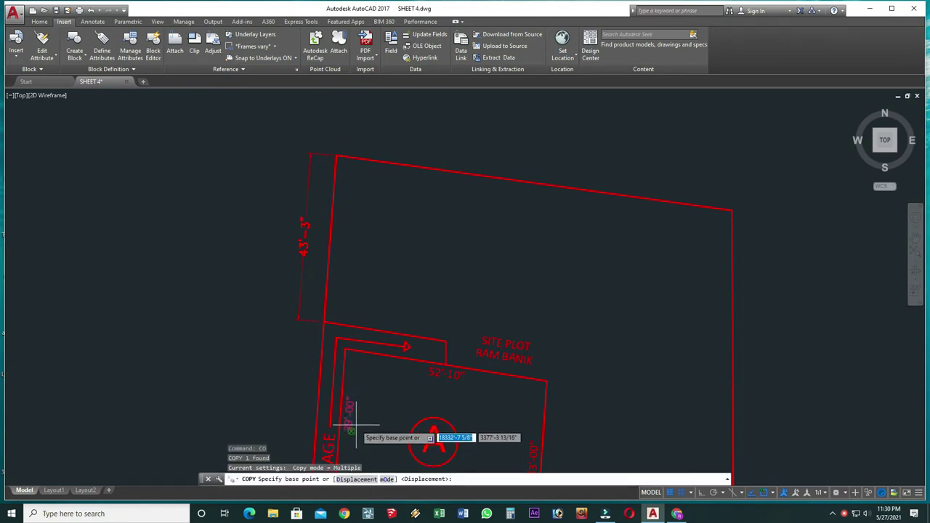
pyautogui.click(353, 423)
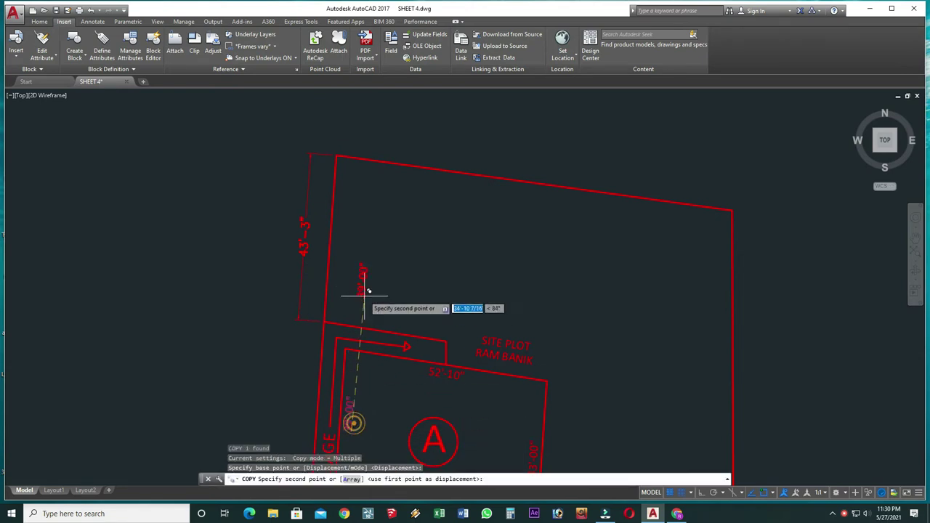
pyautogui.click(342, 258)
pyautogui.press('Escape')
pyautogui.doubleClick(341, 243)
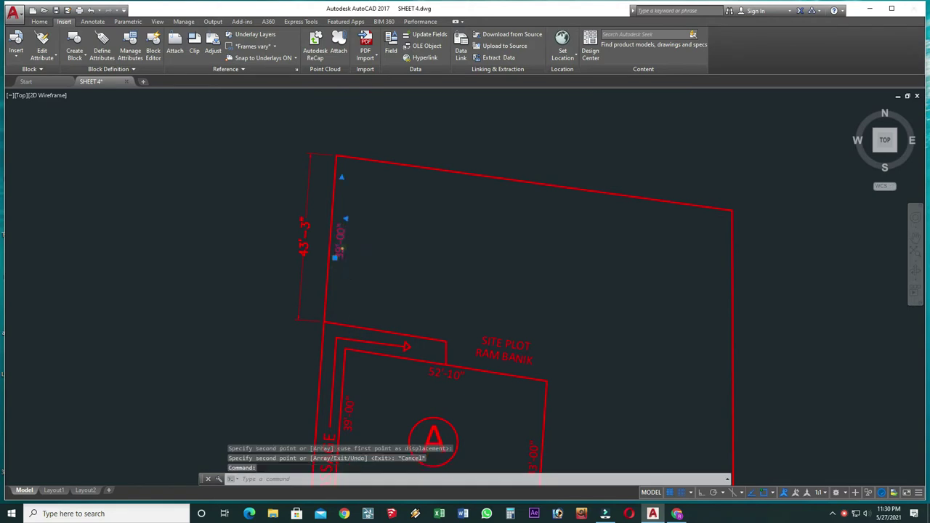
pyautogui.doubleClick(348, 262)
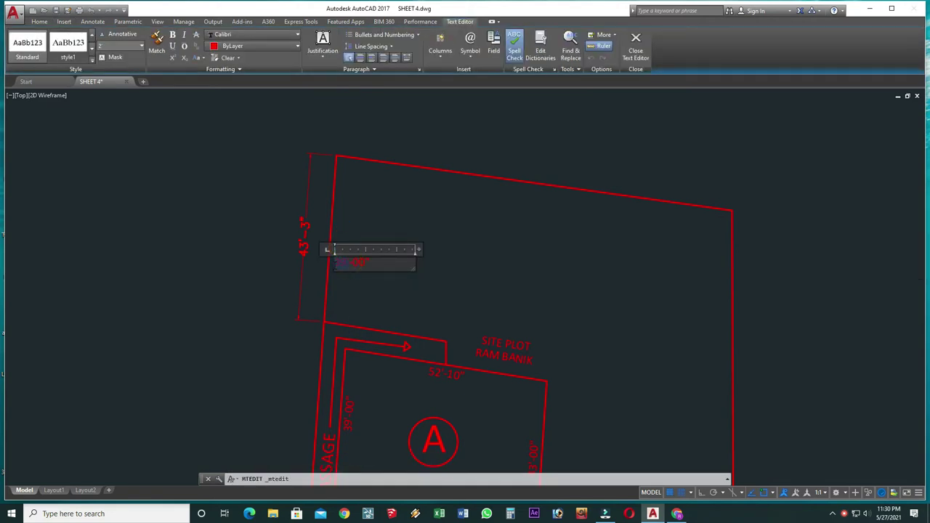
pyautogui.doubleClick(363, 264)
pyautogui.click(428, 285)
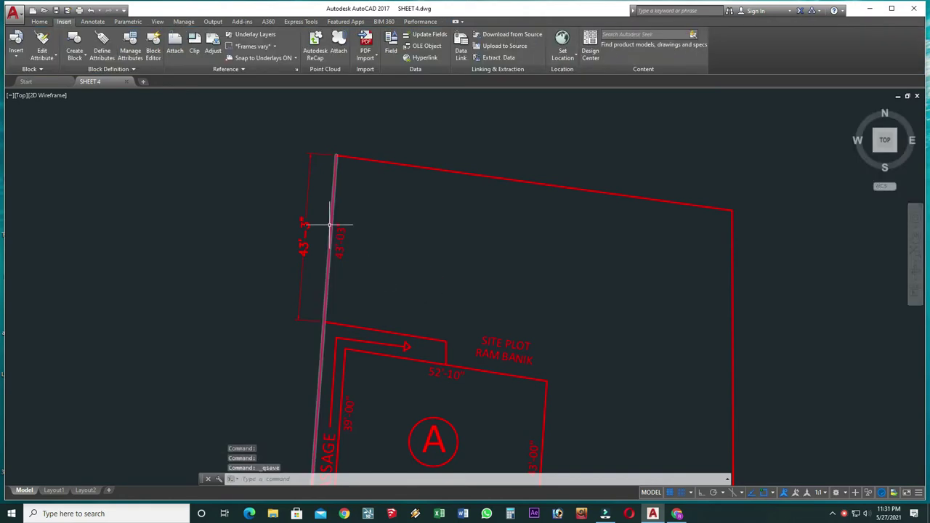
# Erase the temporary 43'-3" dimension
pyautogui.click(308, 240)
pyautogui.write('e')
pyautogui.press('Return')
pyautogui.moveTo(362, 242)
pyautogui.mouseDown(button='middle')
pyautogui.moveTo(372, 310)
pyautogui.moveTo(426, 349)
pyautogui.moveTo(436, 295)
pyautogui.mouseUp(button='middle')
# Copy the 52'-10" label to the upper plot's top edge
pyautogui.click(421, 401)
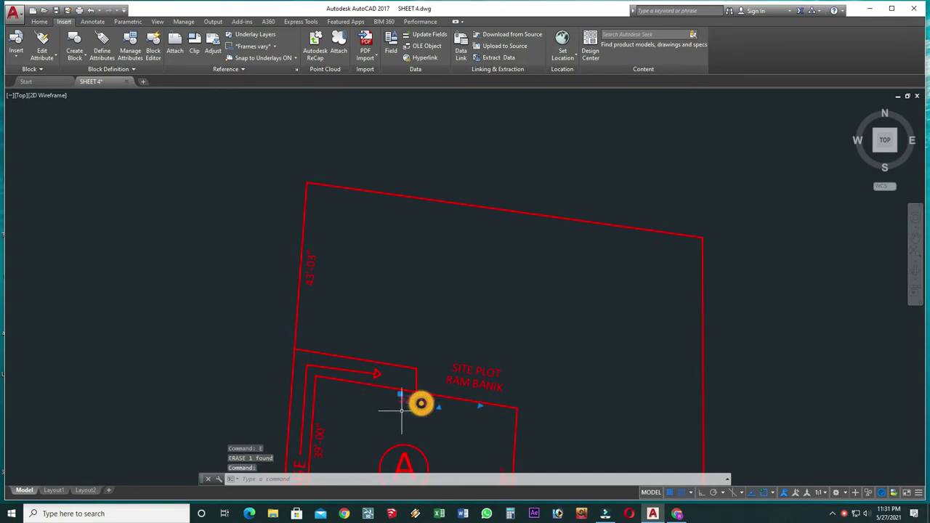
pyautogui.write('co')
pyautogui.press('Return')
pyautogui.click(417, 393)
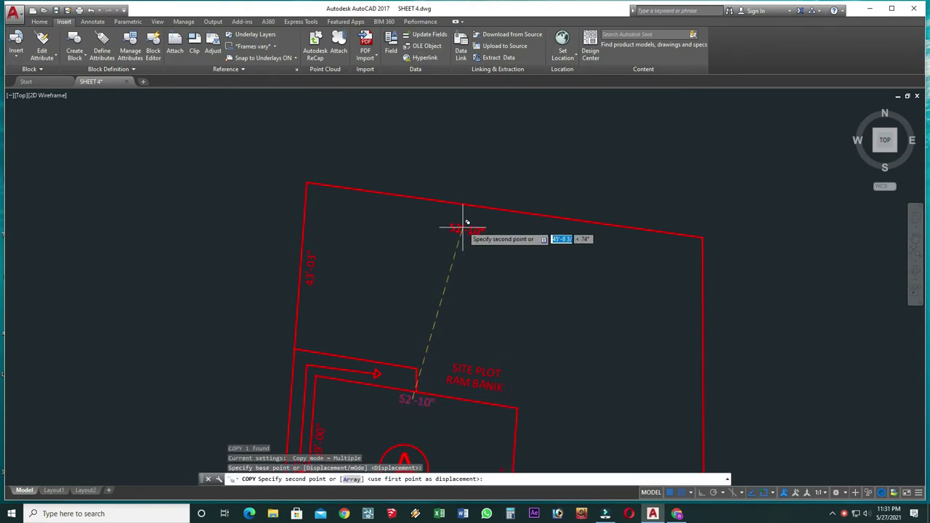
pyautogui.click(498, 216)
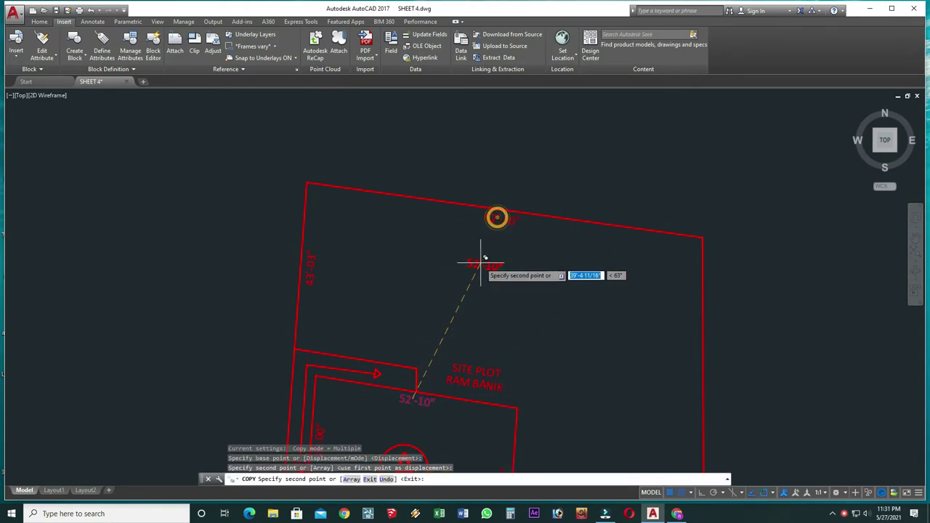
pyautogui.press('Escape')
# Measure the top edge as 103'-5" and retype the copied label as 103'-5
pyautogui.write('dal')
pyautogui.press('Return')
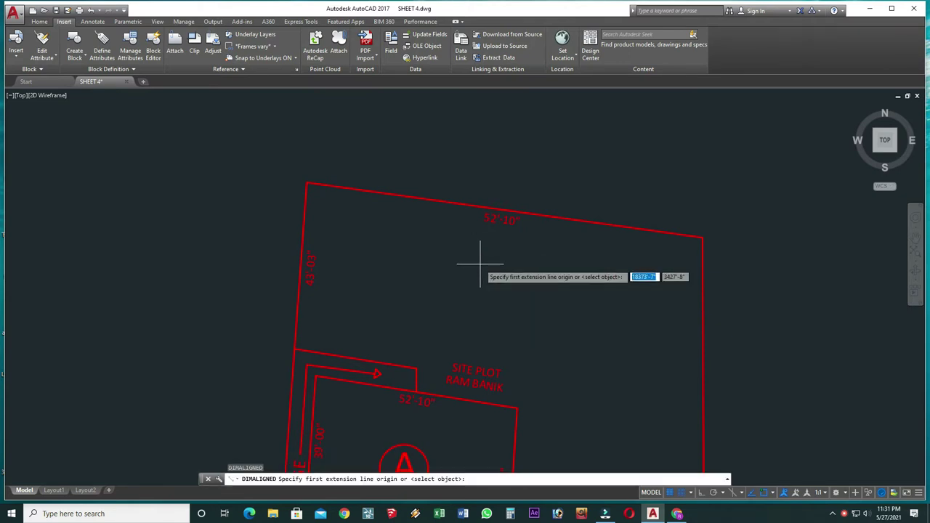
pyautogui.click(304, 184)
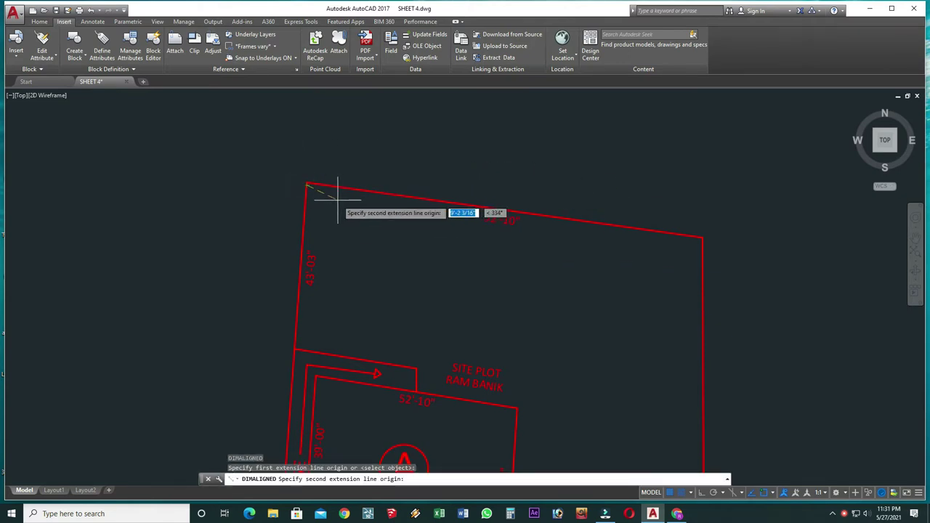
pyautogui.click(703, 237)
pyautogui.click(686, 201)
pyautogui.doubleClick(494, 214)
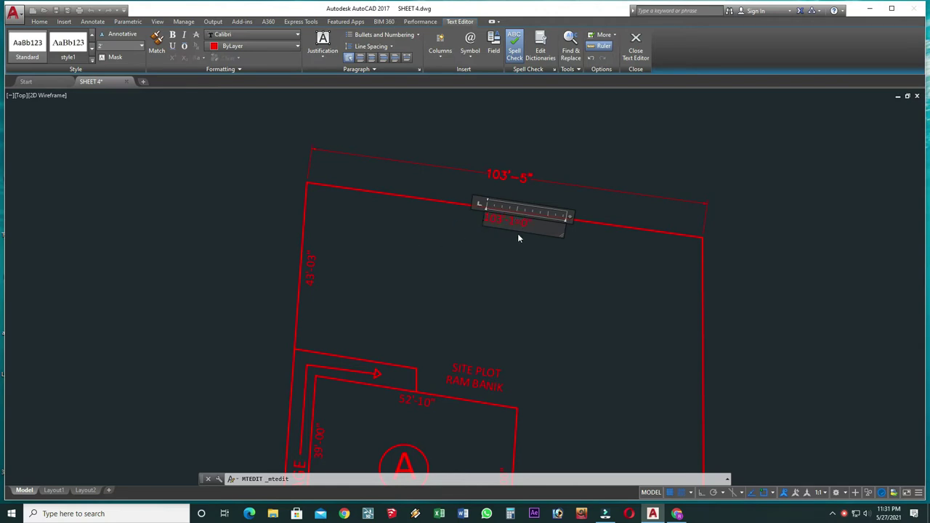
pyautogui.write("103'-5")
# Erase the old aligned dimension above the top edge
pyautogui.click(523, 269)
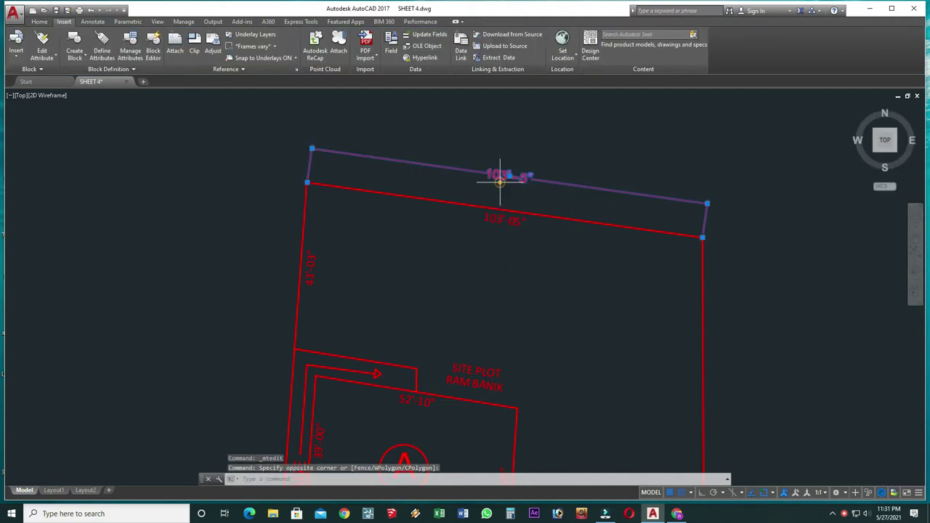
pyautogui.write('e')
pyautogui.press('Return')
pyautogui.scroll(-5, 489, 203)
pyautogui.scroll(-1, 436, 264)
# Set the 43'-03" label's text height to 2'-6"
pyautogui.scroll(1, 455, 203)
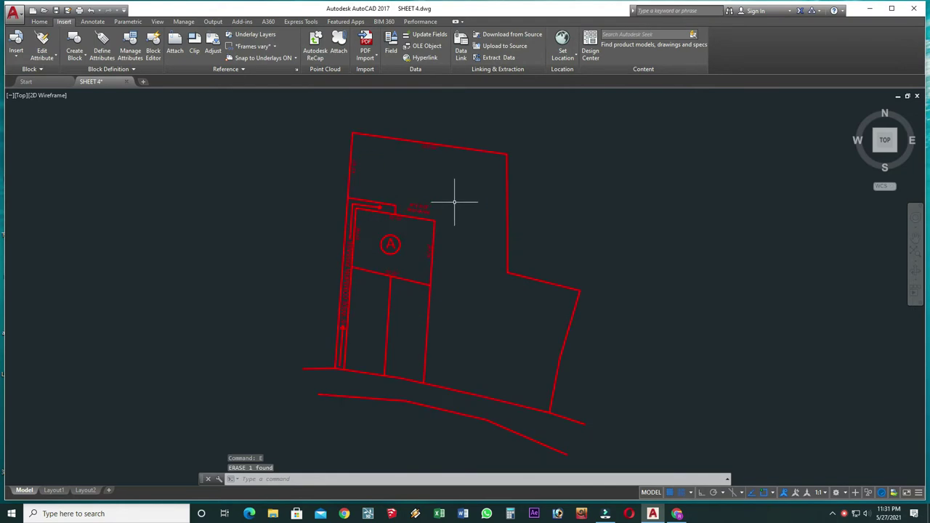
pyautogui.moveTo(455, 203); pyautogui.dragTo(455, 280, button='middle')
pyautogui.scroll(4, 436, 245)
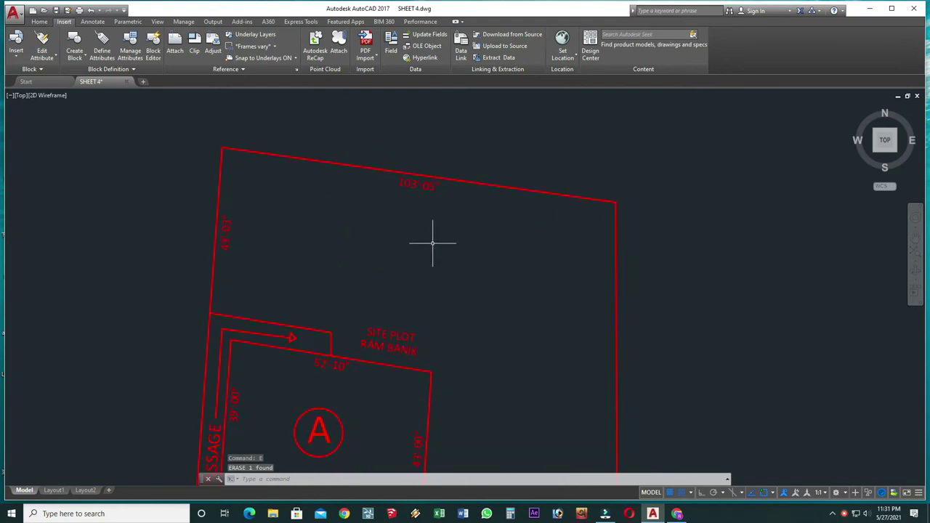
pyautogui.doubleClick(223, 234)
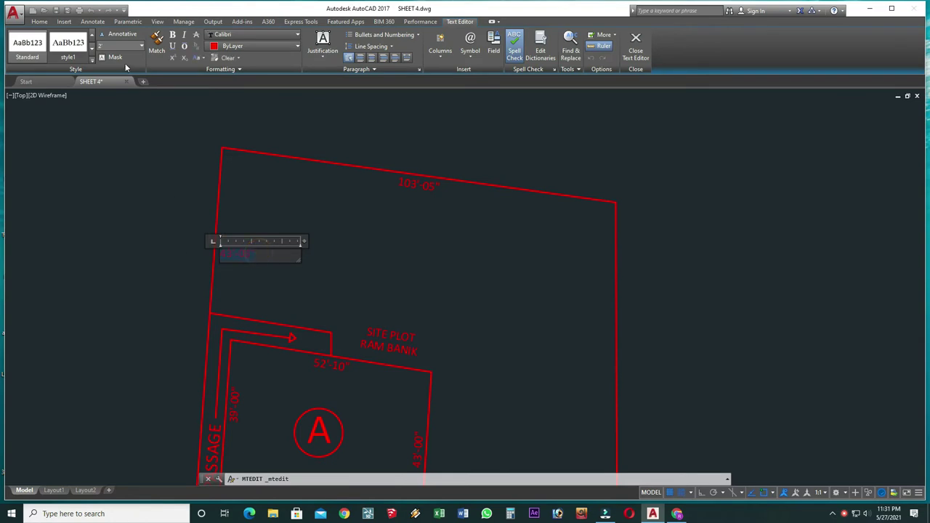
pyautogui.click(124, 48)
pyautogui.press('Return')
pyautogui.click(376, 258)
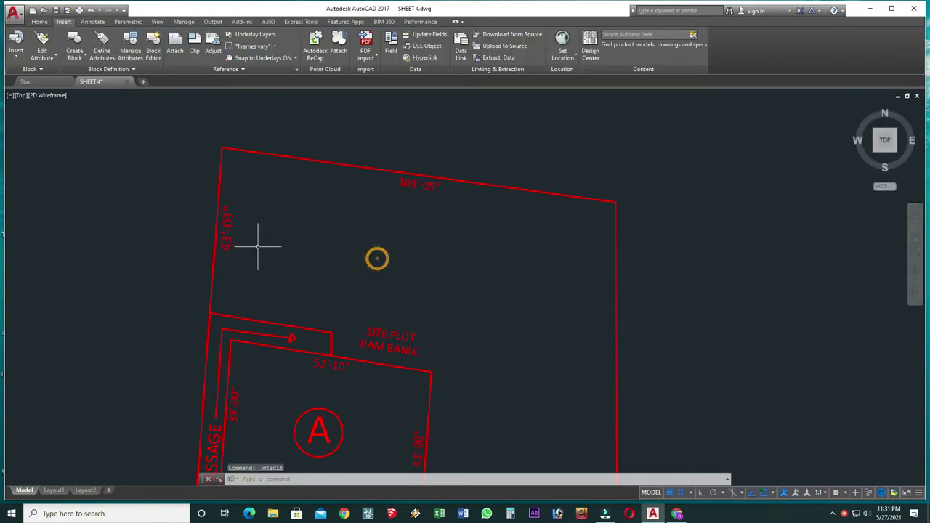
# Match the 103'-05" label's properties to the 43'-03" label
pyautogui.write('ma')
pyautogui.press('Return')
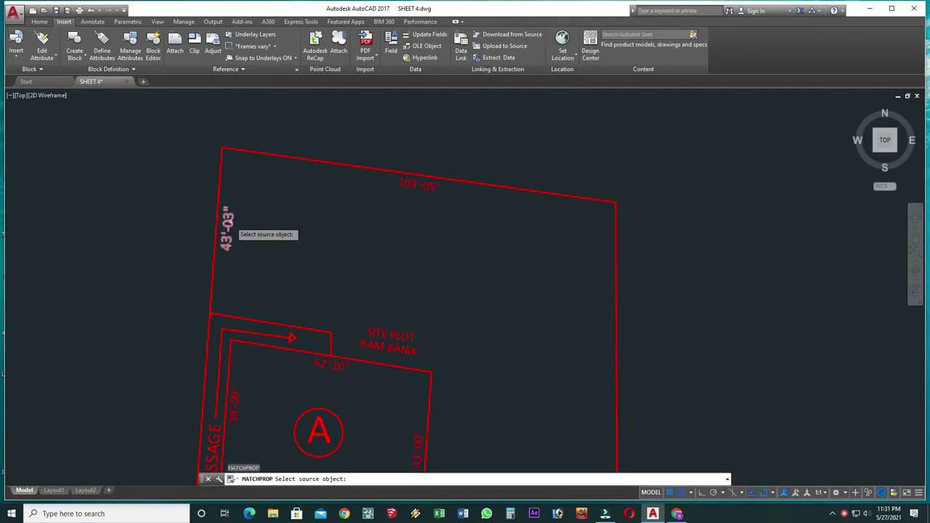
pyautogui.click(228, 218)
pyautogui.click(407, 174)
pyautogui.press('Escape')
# Rotate the 103'-05" label to the top edge's slope
pyautogui.click(407, 159)
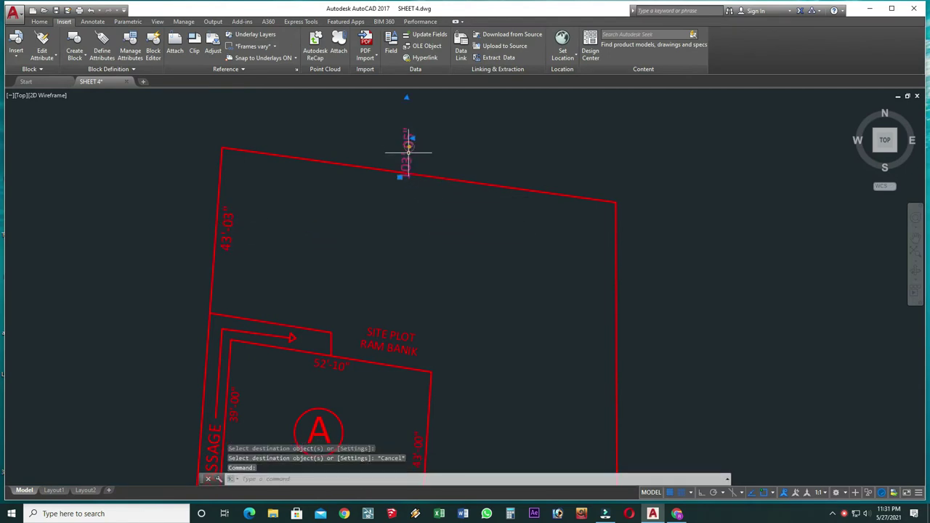
pyautogui.write('ro')
pyautogui.press('Return')
pyautogui.click(408, 142)
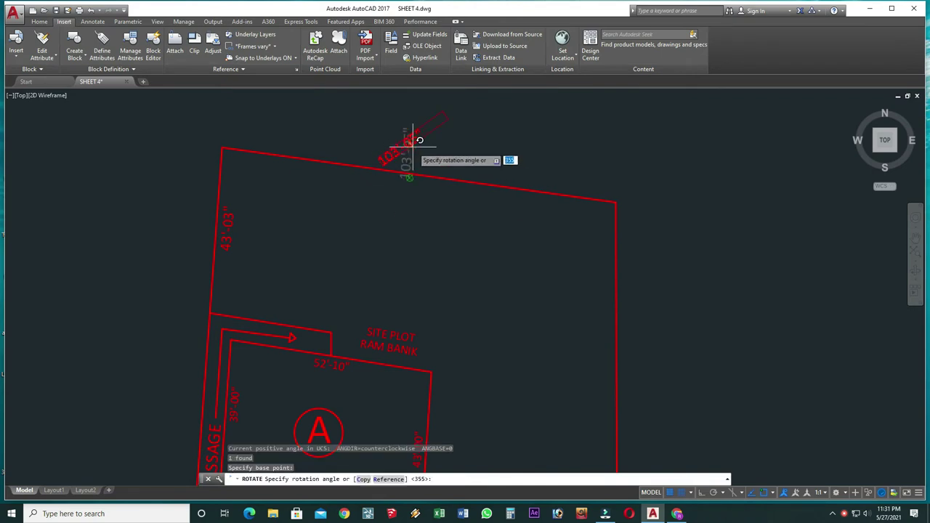
pyautogui.press('Return')
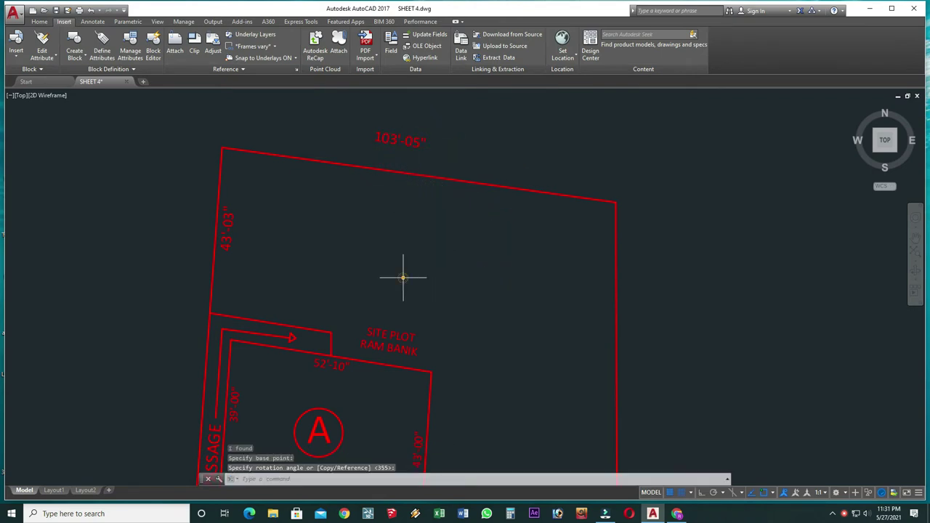
# Move the 103'-05" label onto the top boundary line
pyautogui.click(442, 114)
pyautogui.click(378, 166)
pyautogui.write('m')
pyautogui.press('Return')
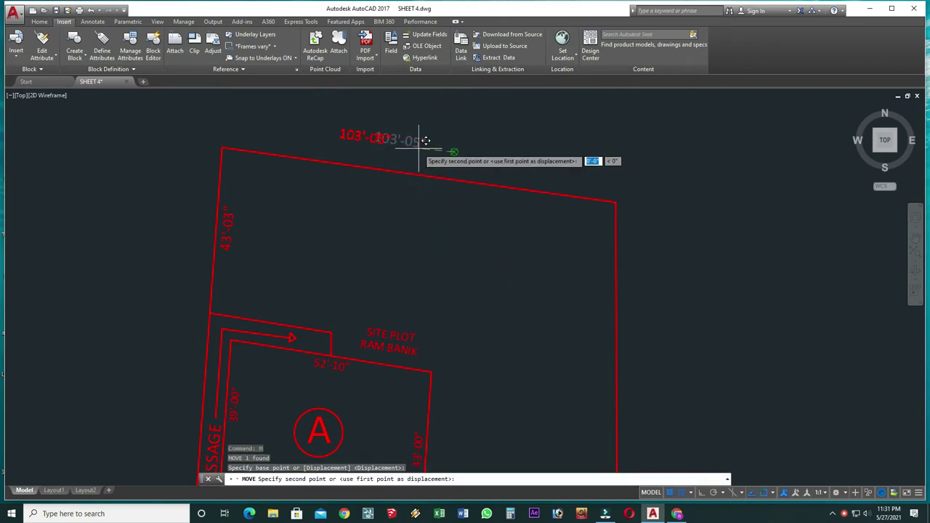
pyautogui.click(454, 147)
pyautogui.click(461, 197)
pyautogui.scroll(-2, 453, 249)
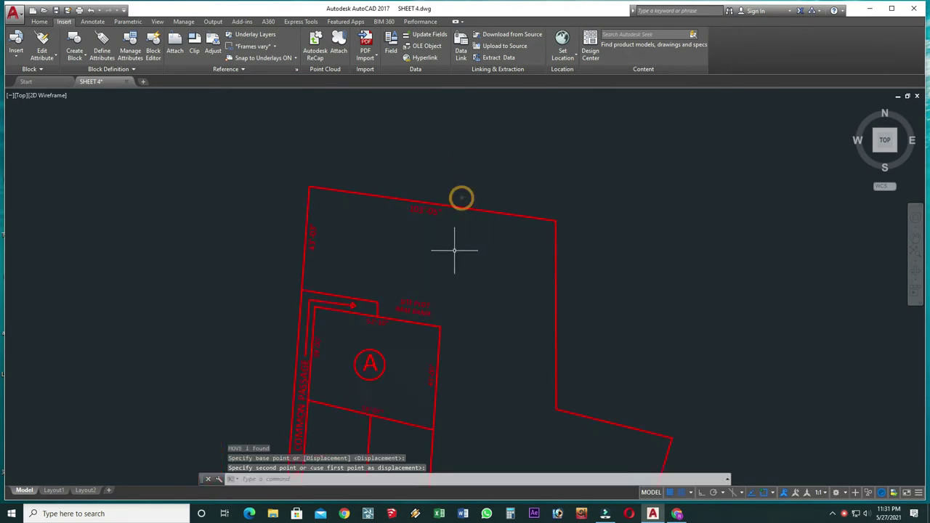
pyautogui.scroll(-3, 454, 255)
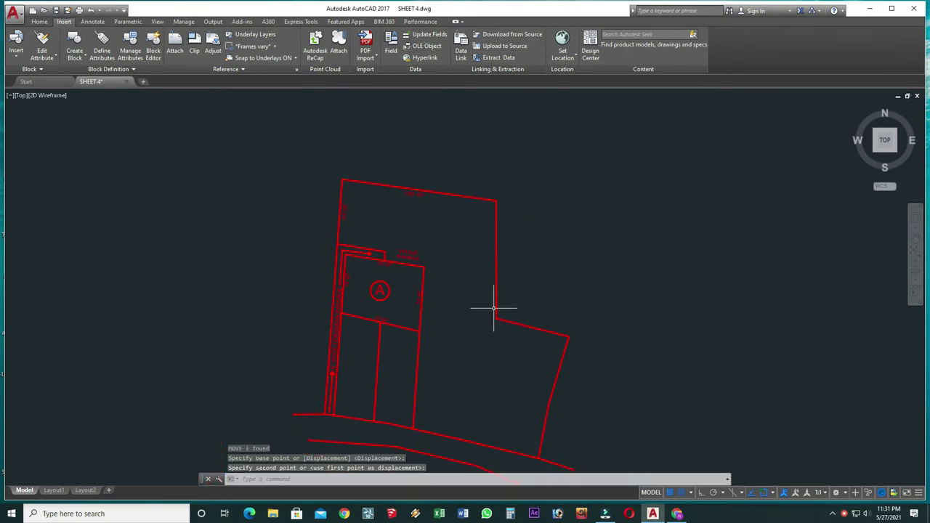
pyautogui.write('dl')
pyautogui.press('Return')
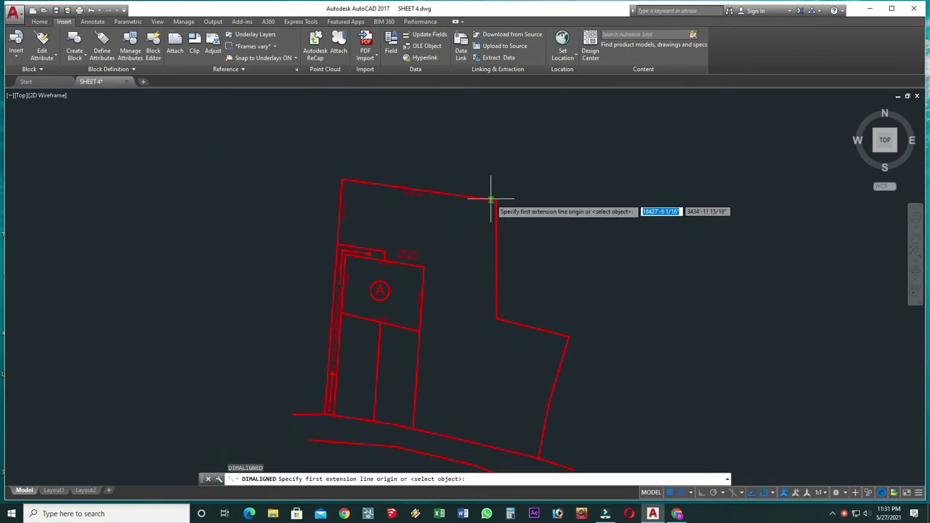
# Dimension the upper plot's right edge, giving 79'-9"
pyautogui.click(496, 198)
pyautogui.click(495, 318)
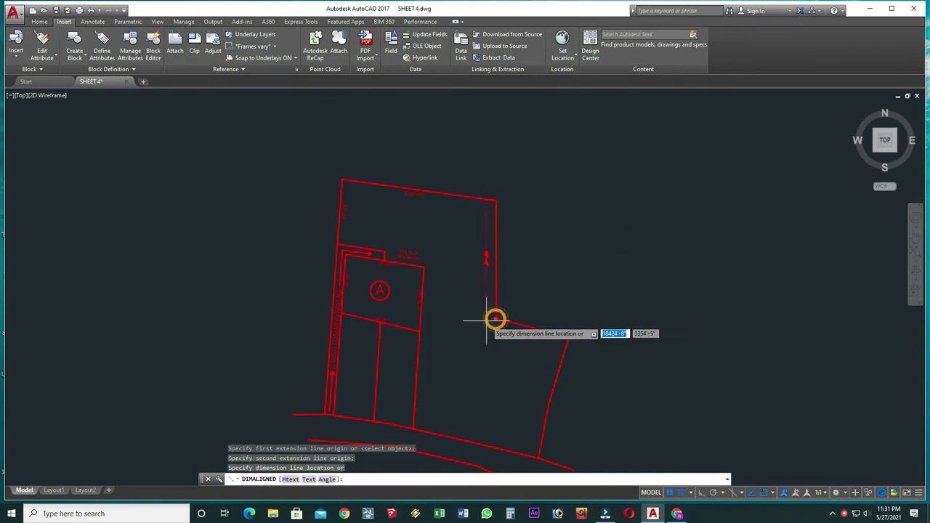
pyautogui.click(487, 322)
pyautogui.scroll(4, 485, 283)
pyautogui.scroll(2, 485, 283)
pyautogui.scroll(-3, 436, 357)
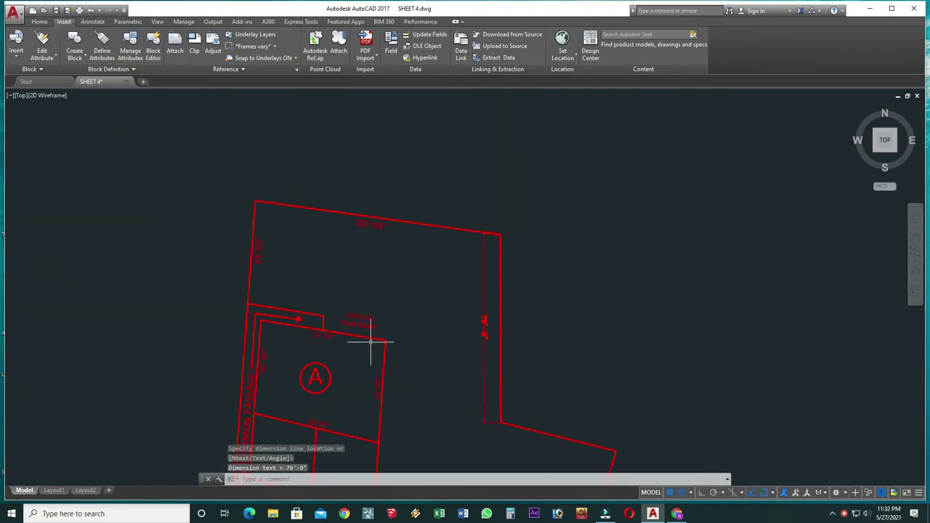
# Copy the 43'-03" label beside the right-edge dimension
pyautogui.click(258, 249)
pyautogui.write('co')
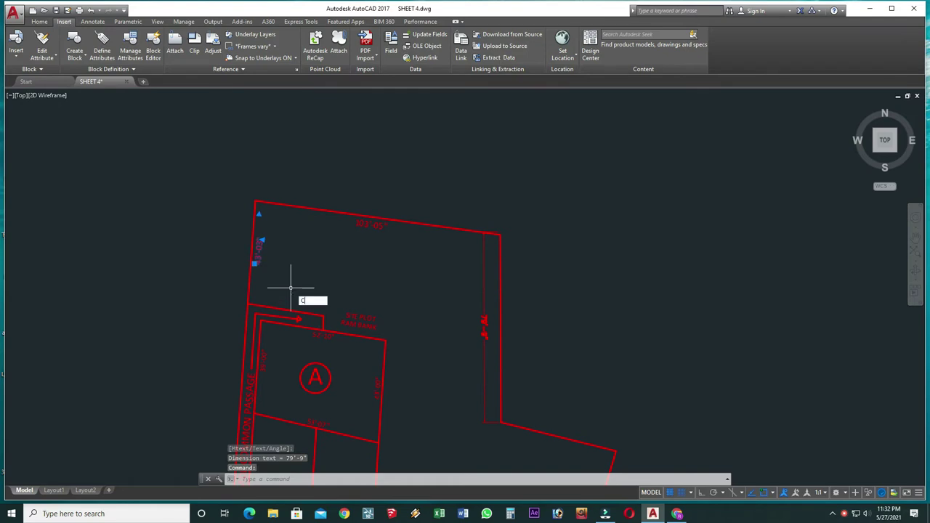
pyautogui.press('Return')
pyautogui.click(267, 260)
pyautogui.scroll(4, 487, 356)
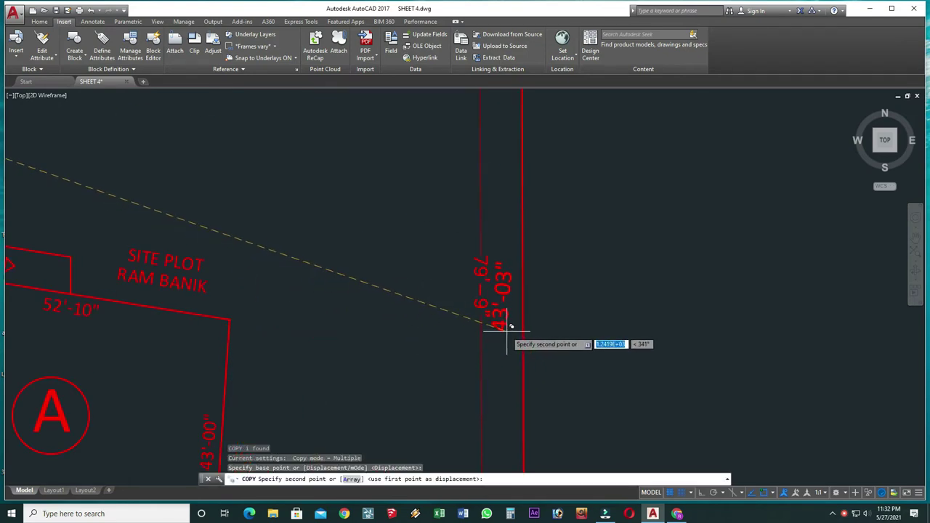
pyautogui.click(511, 313)
pyautogui.press('Escape')
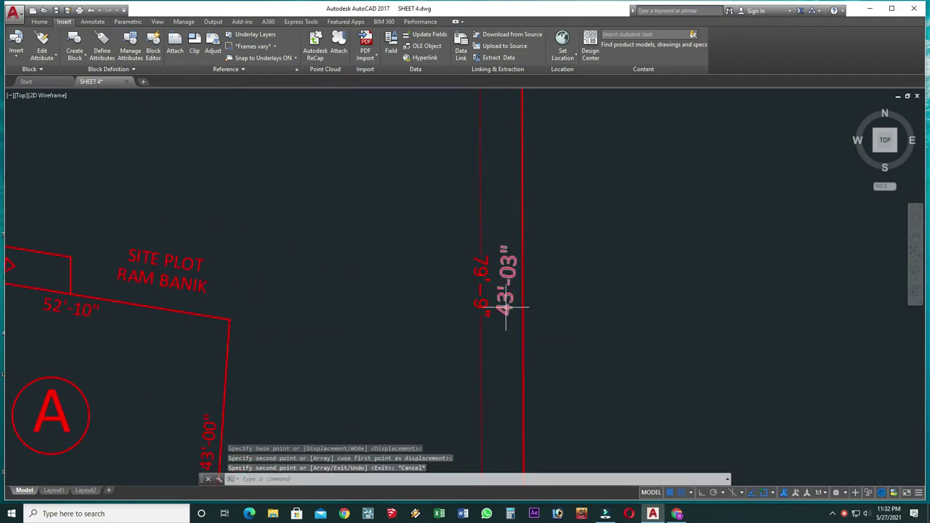
# Edit the copied label to read 73'-09"
pyautogui.doubleClick(507, 293)
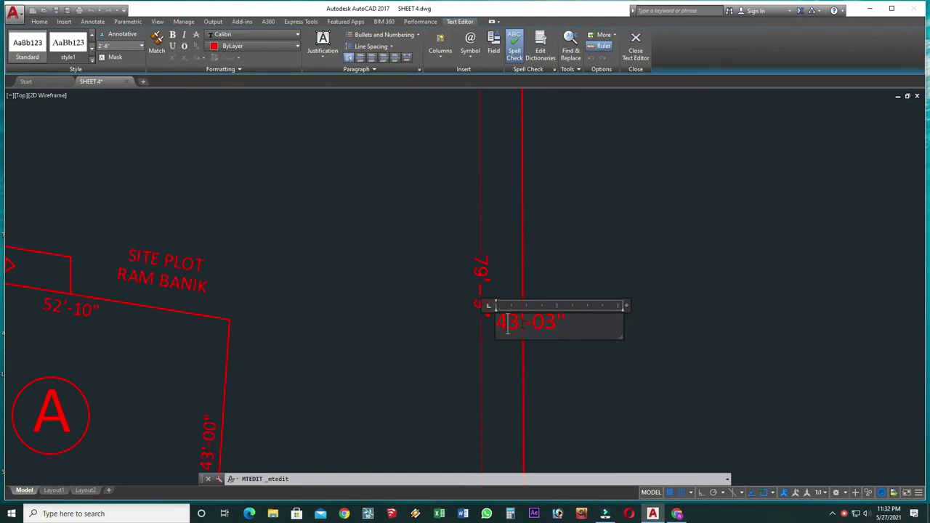
pyautogui.moveTo(519, 323); pyautogui.dragTo(493, 327)
pyautogui.write('73')
pyautogui.doubleClick(552, 322)
pyautogui.write('09')
pyautogui.click(575, 370)
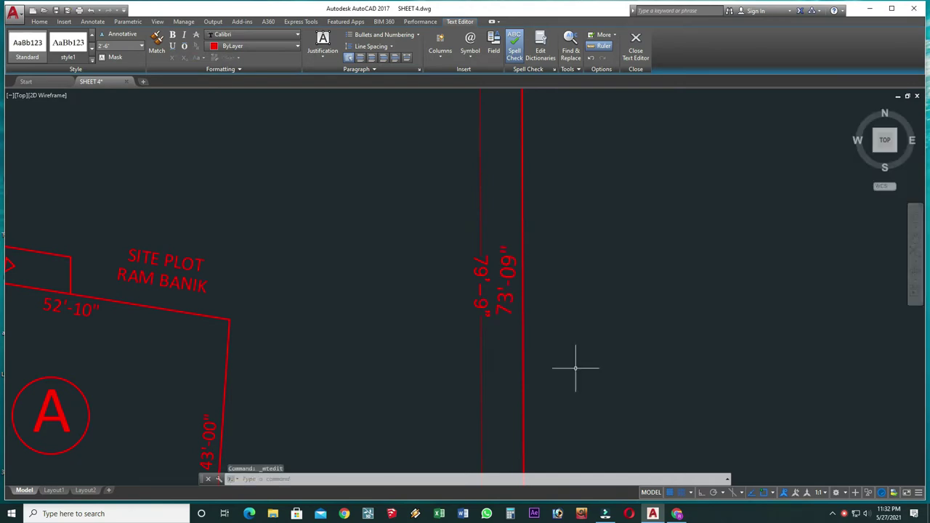
# Erase the 79'-9" dimension and rotate the 73'-09" label along the right edge
pyautogui.moveTo(497, 291); pyautogui.dragTo(461, 303)
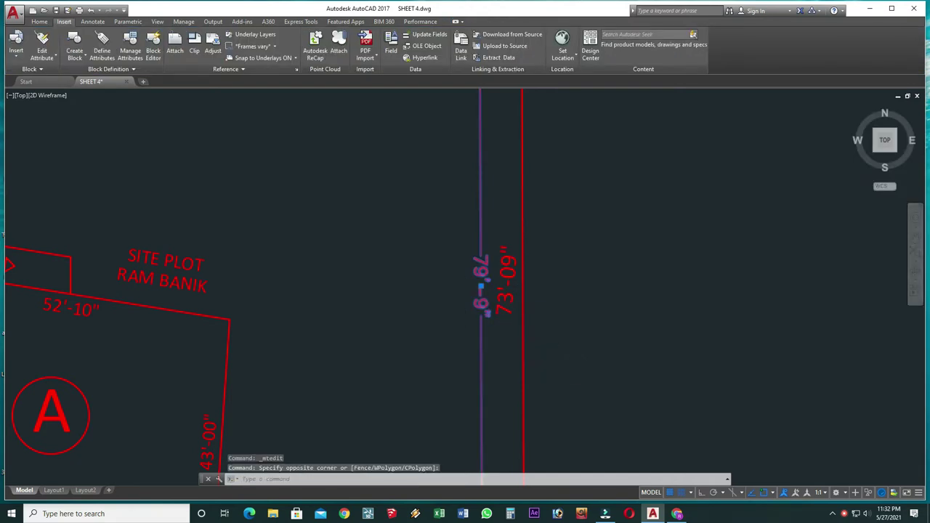
pyautogui.press('e')
pyautogui.press('Return')
pyautogui.click(511, 266)
pyautogui.write('R')
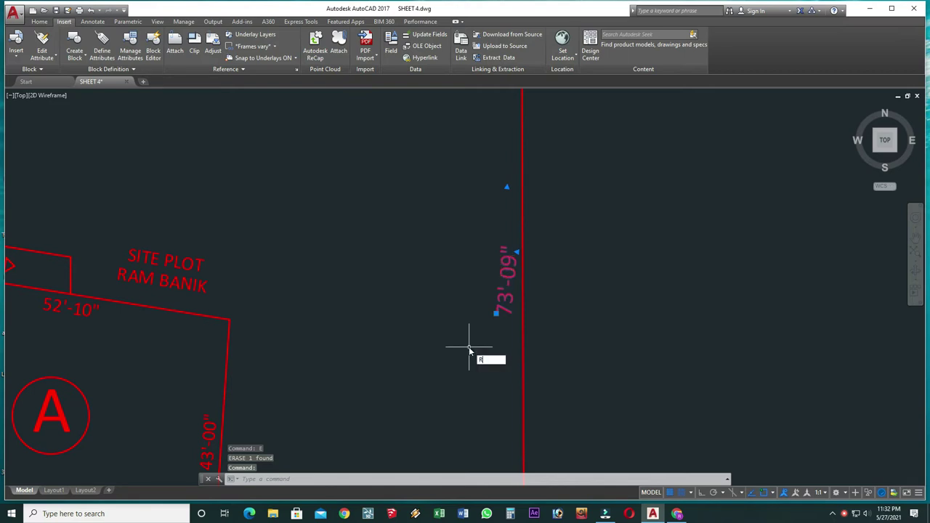
pyautogui.write('O')
pyautogui.press('Return')
pyautogui.click(511, 298)
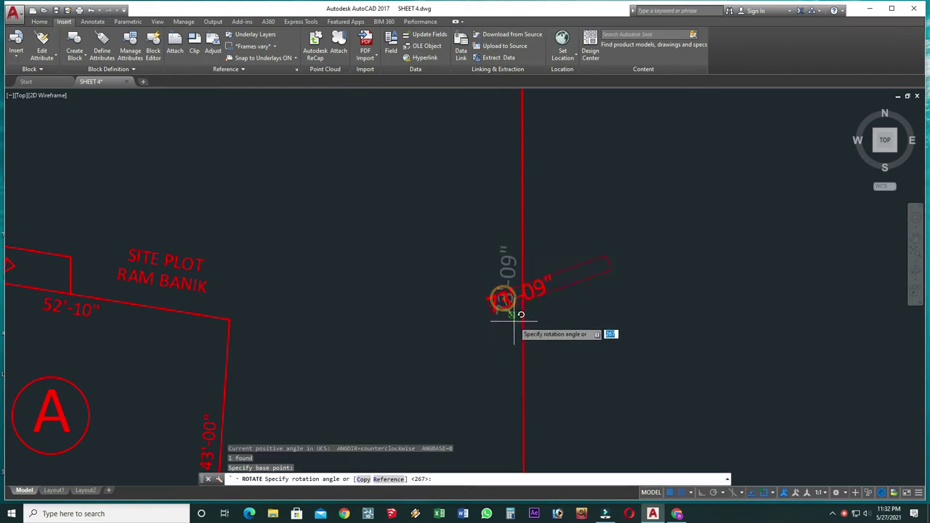
pyautogui.click(593, 290)
pyautogui.scroll(-6, 509, 334)
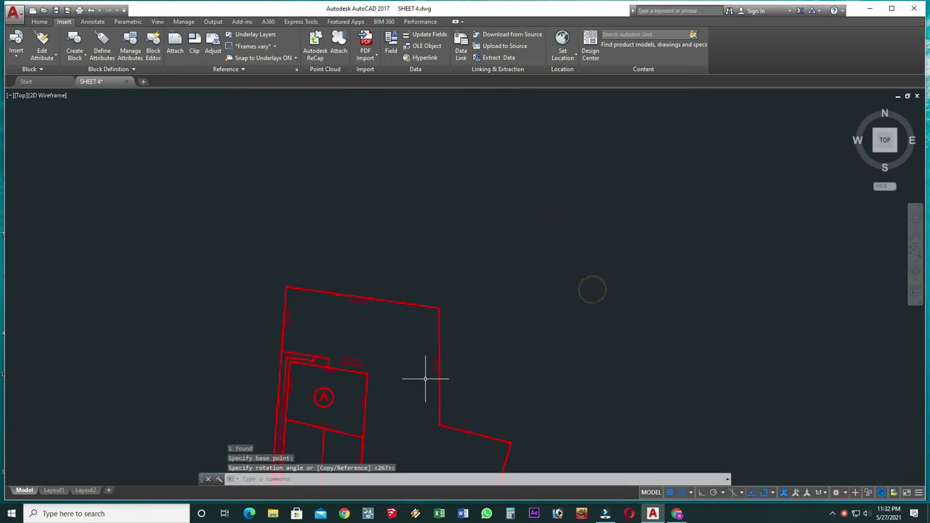
pyautogui.scroll(2, 476, 374)
# Measure the right parcel's upper edge with an aligned dimension, reading 49'-7"
pyautogui.write('dal')
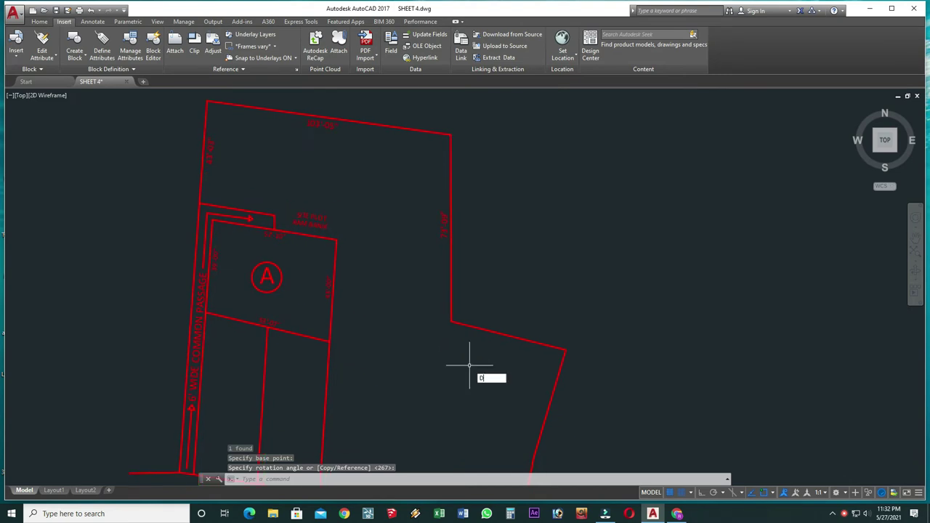
pyautogui.press('Return')
pyautogui.click(451, 320)
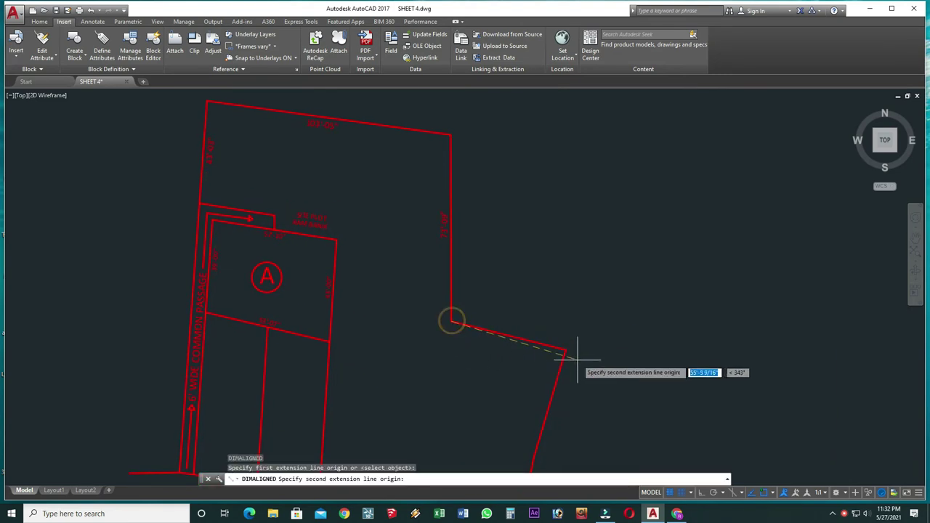
pyautogui.click(566, 349)
pyautogui.click(561, 333)
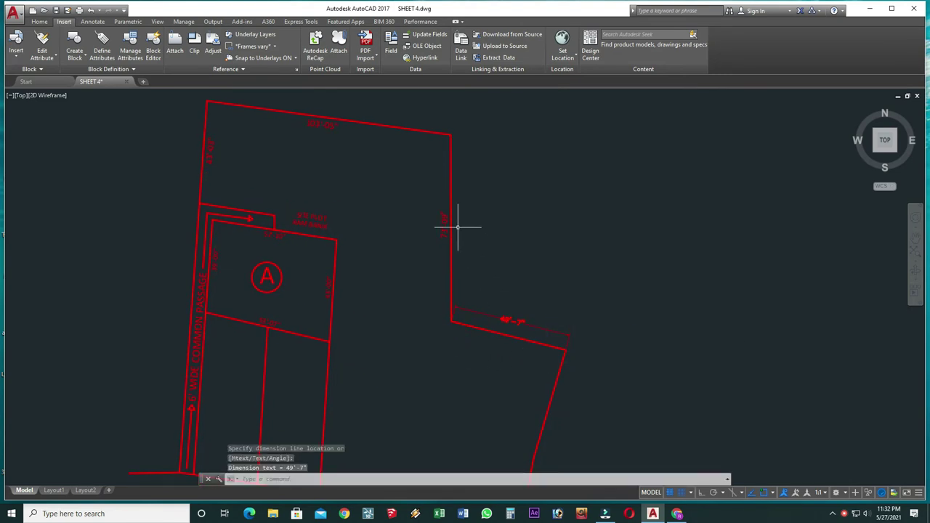
# Copy the 103'-05" top-edge label down beside the measured edge
pyautogui.click(328, 125)
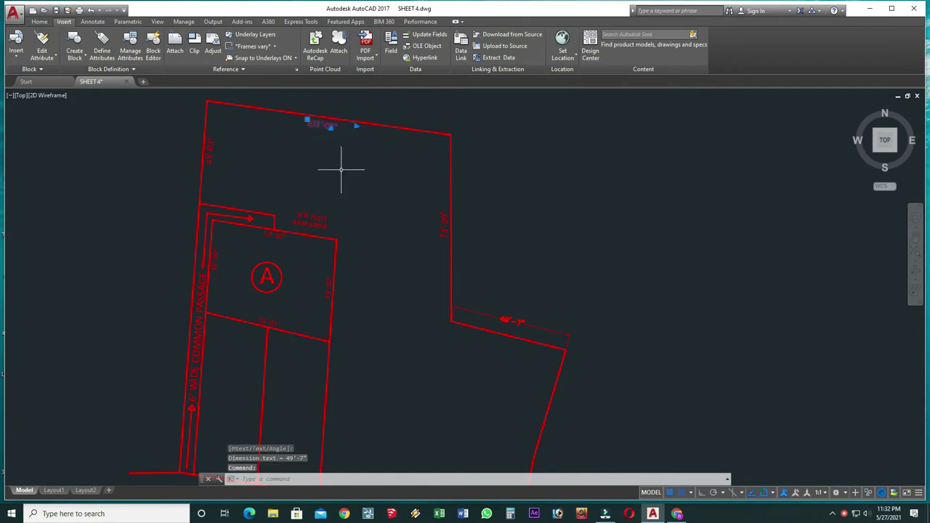
pyautogui.write('co')
pyautogui.press('Return')
pyautogui.click(328, 125)
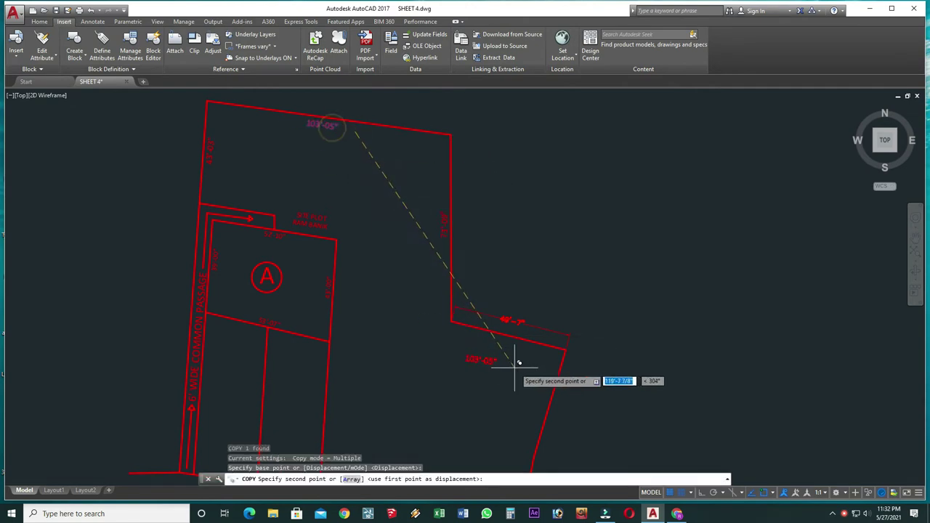
pyautogui.scroll(4, 534, 359)
pyautogui.press('Escape')
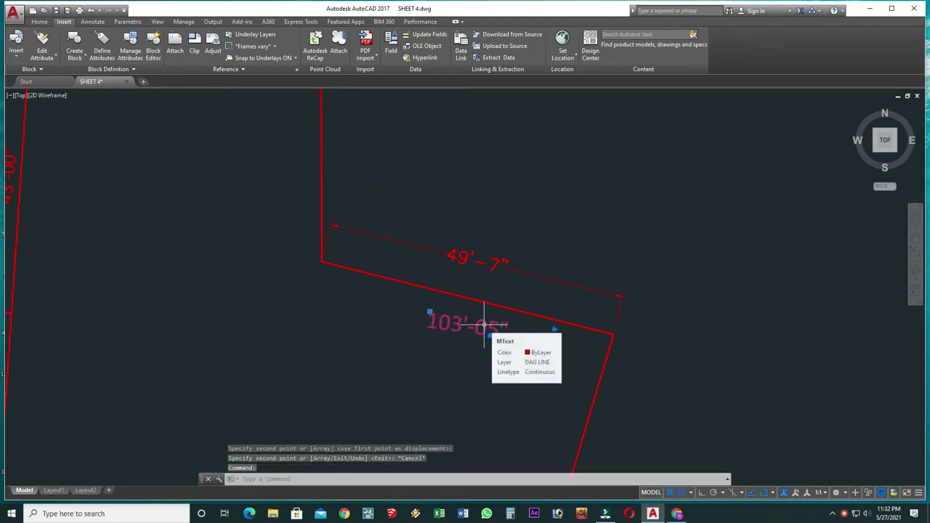
# Edit the copied label so it reads 49'-07"
pyautogui.doubleClick(484, 325)
pyautogui.moveTo(460, 327); pyautogui.dragTo(416, 320)
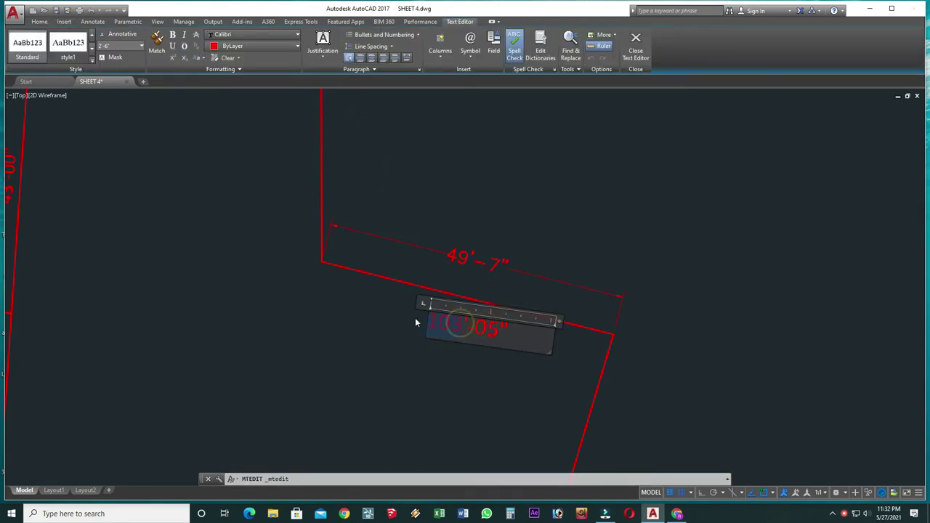
pyautogui.write("49'-")
pyautogui.write('7')
pyautogui.click(490, 384)
pyautogui.click(466, 325)
# Rotate the 49'-07" label parallel to the parcel's upper edge
pyautogui.write('RO')
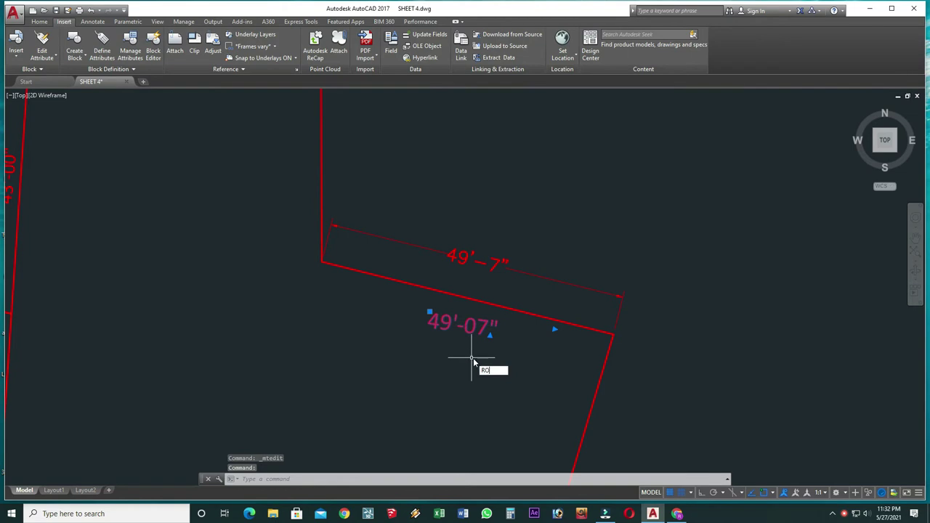
pyautogui.press('Return')
pyautogui.click(474, 326)
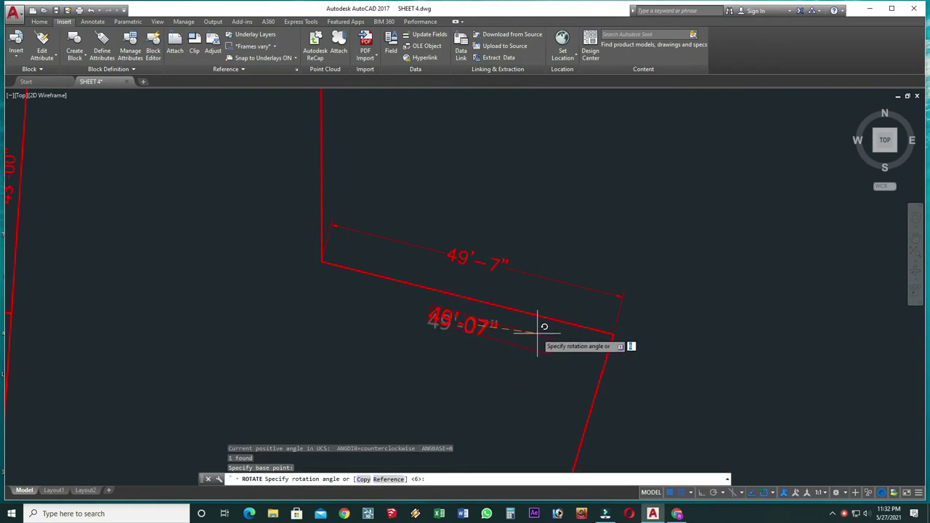
pyautogui.click(539, 336)
pyautogui.scroll(-4, 465, 348)
# Window-select and erase the temporary 49'-7" dimension
pyautogui.click(490, 291)
pyautogui.click(466, 314)
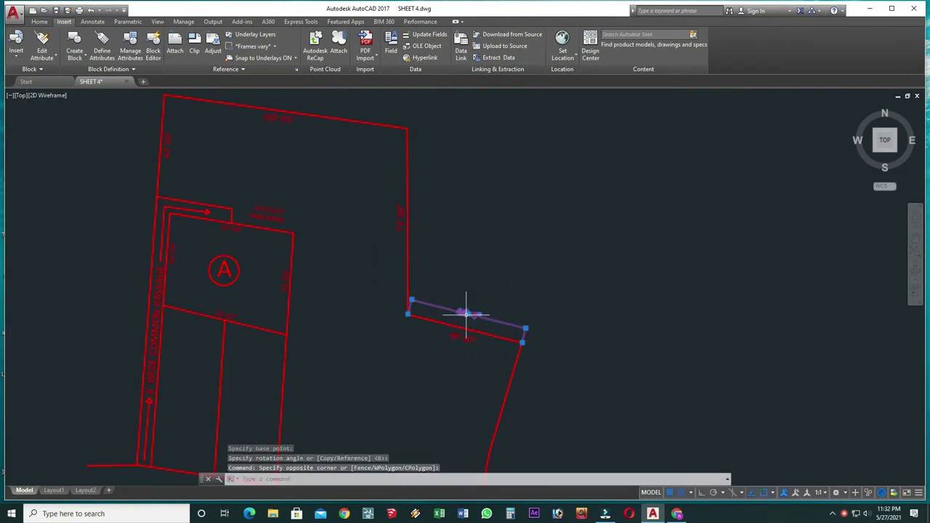
pyautogui.write('E')
pyautogui.press('Return')
pyautogui.scroll(-5, 469, 311)
pyautogui.scroll(4, 479, 327)
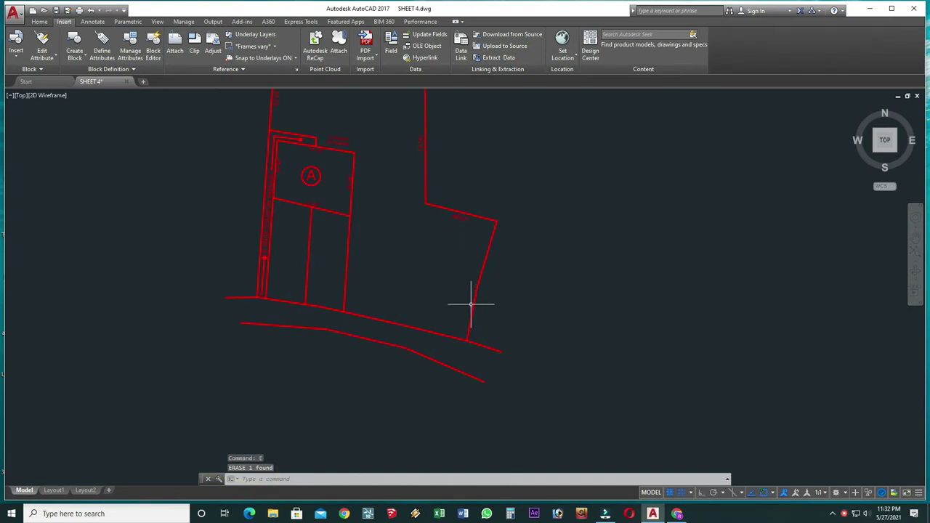
pyautogui.moveTo(461, 248); pyautogui.dragTo(476, 294, button='middle')
pyautogui.click(434, 190)
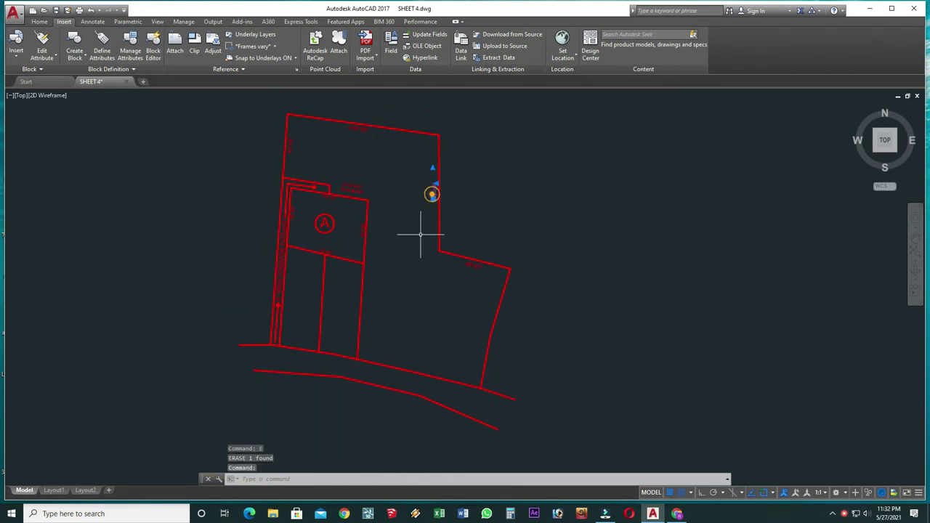
# Copy the 49'-07" label to sit beside the parcel's sloping east edge
pyautogui.write('CO')
pyautogui.press('Return')
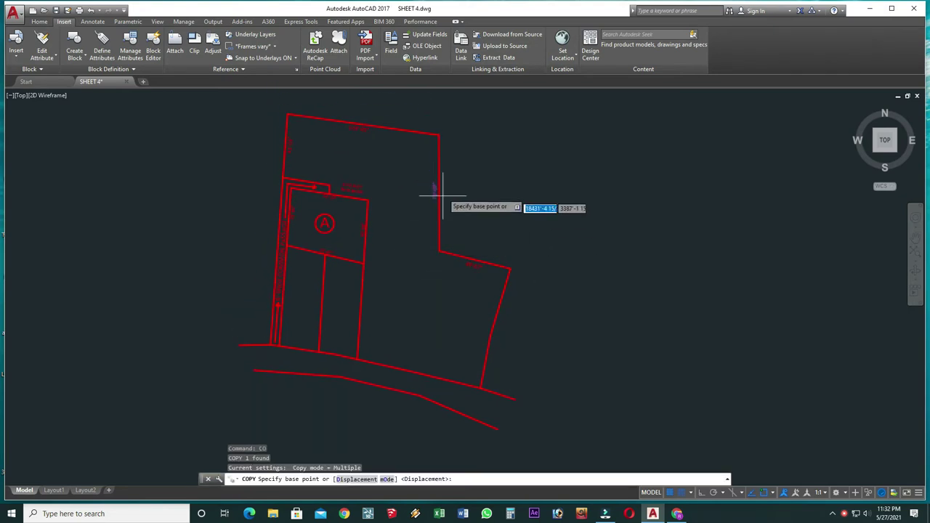
pyautogui.click(434, 194)
pyautogui.scroll(4, 502, 377)
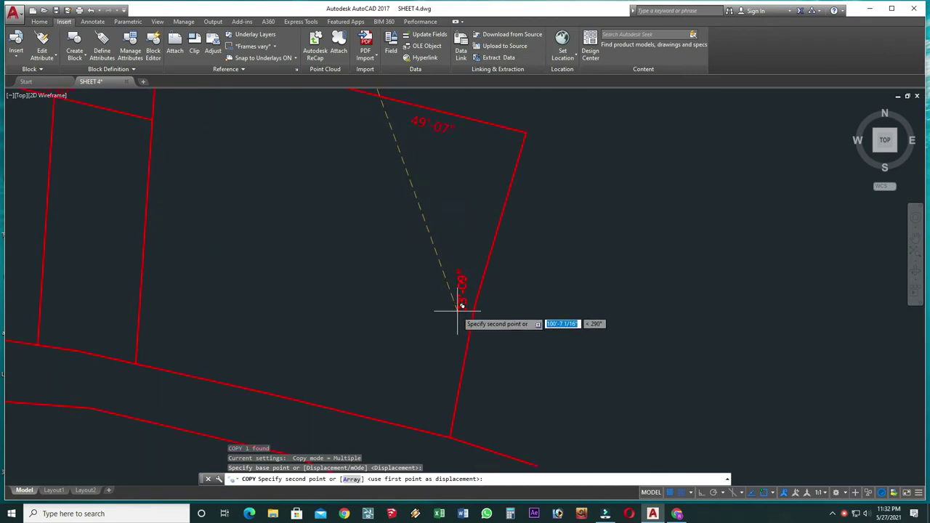
pyautogui.click(458, 309)
pyautogui.press('Escape')
pyautogui.write('DA')
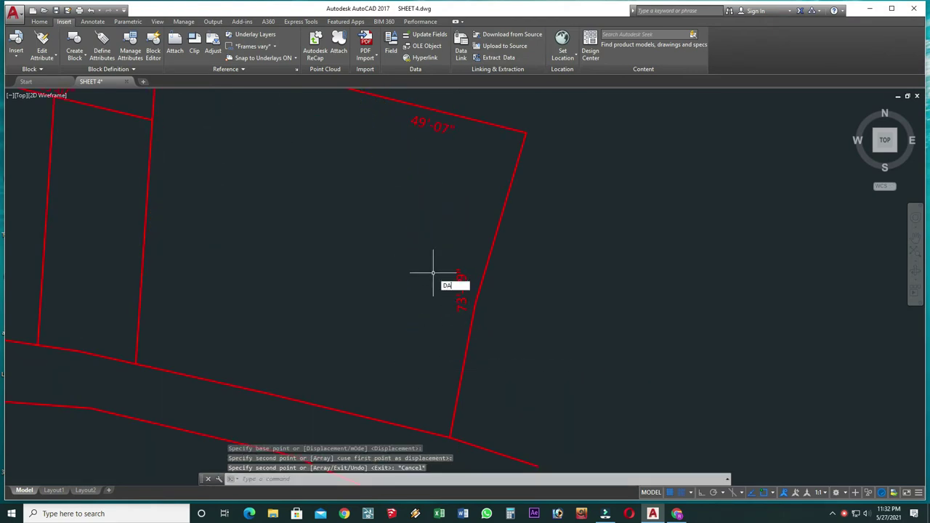
# Measure the east edge with an aligned dimension, reading 83'-6"
pyautogui.press('Return')
pyautogui.click(526, 133)
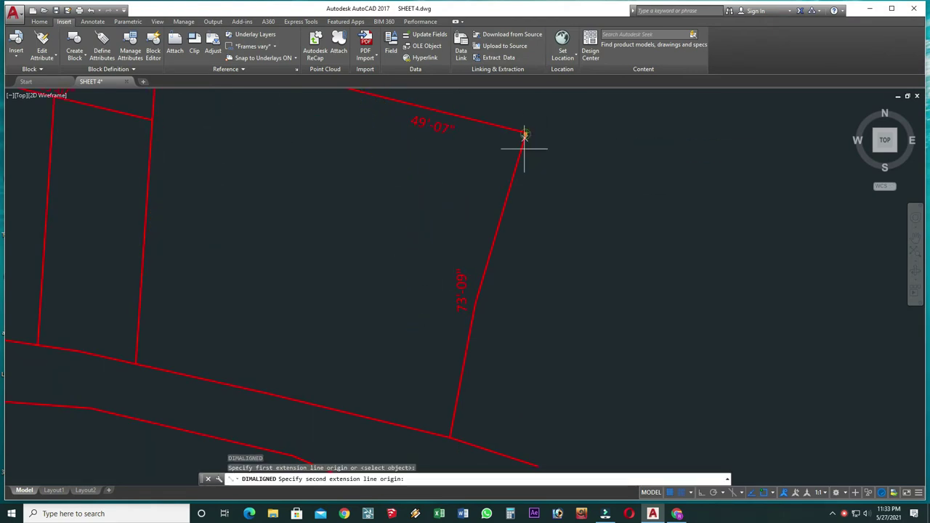
pyautogui.click(452, 437)
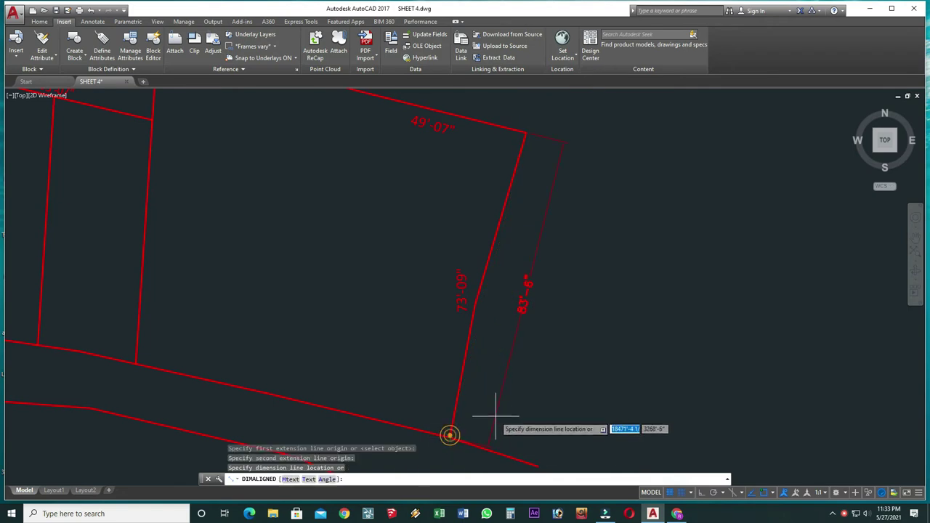
pyautogui.click(495, 415)
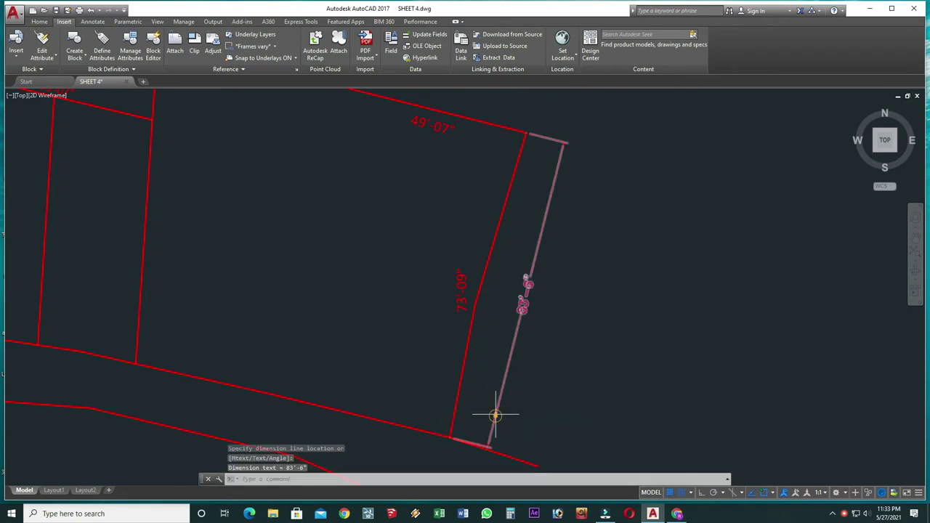
# Edit the copied label to read 83'-06"
pyautogui.doubleClick(461, 285)
pyautogui.click(469, 317)
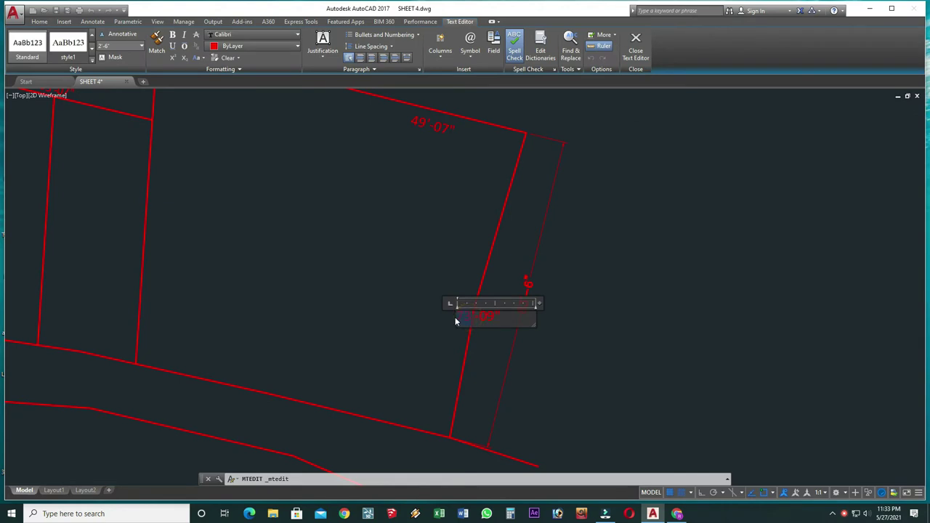
pyautogui.write("83'-")
pyautogui.click(486, 356)
# Erase the temporary 83'-6" dimension
pyautogui.click(496, 328)
pyautogui.write('RE')
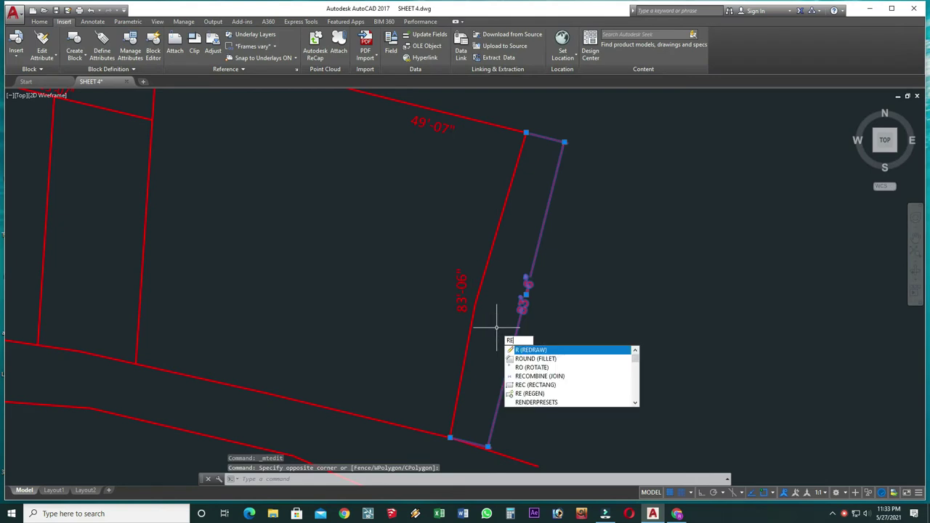
pyautogui.press('Return')
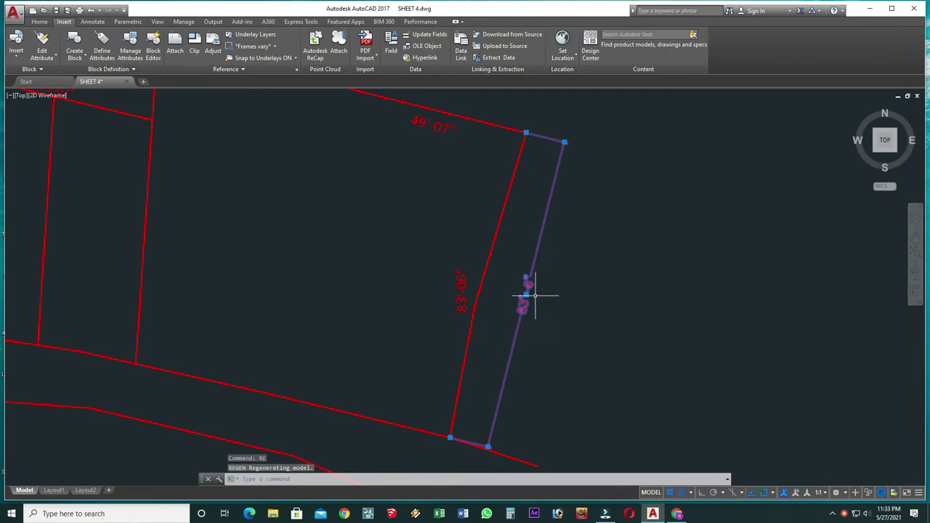
pyautogui.write('E')
pyautogui.press('Return')
# Rotate the 83'-06" label parallel to the east edge
pyautogui.click(460, 287)
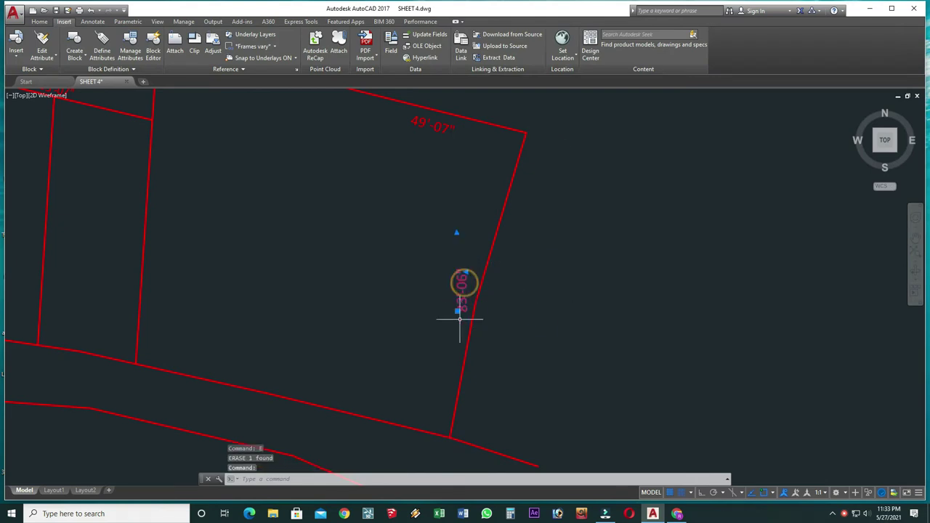
pyautogui.write('RO')
pyautogui.press('Return')
pyautogui.click(463, 293)
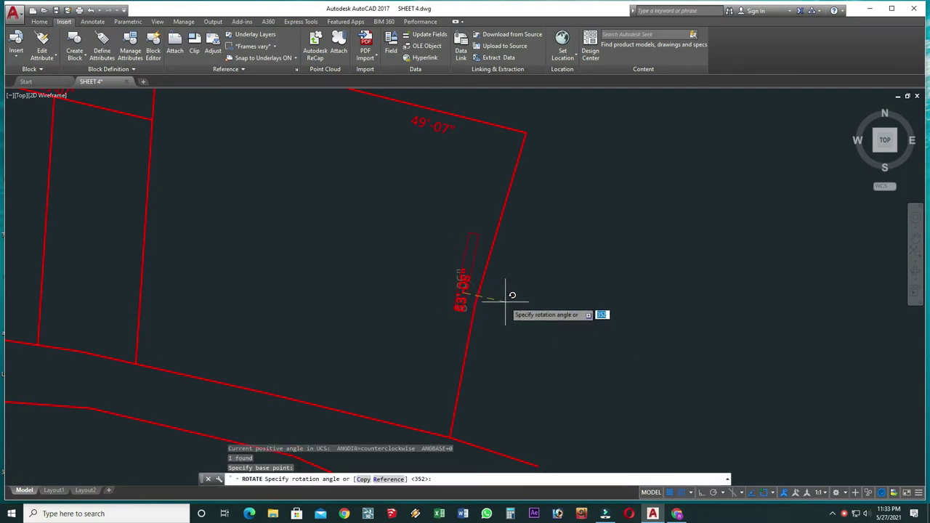
pyautogui.click(530, 311)
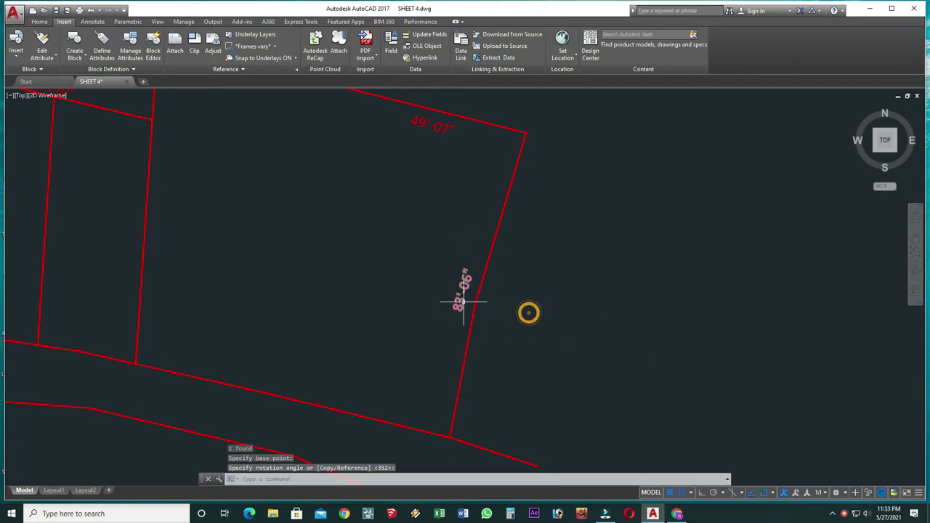
# Move the 83'-06" label right alongside the east edge
pyautogui.click(463, 288)
pyautogui.write('M')
pyautogui.press('Return')
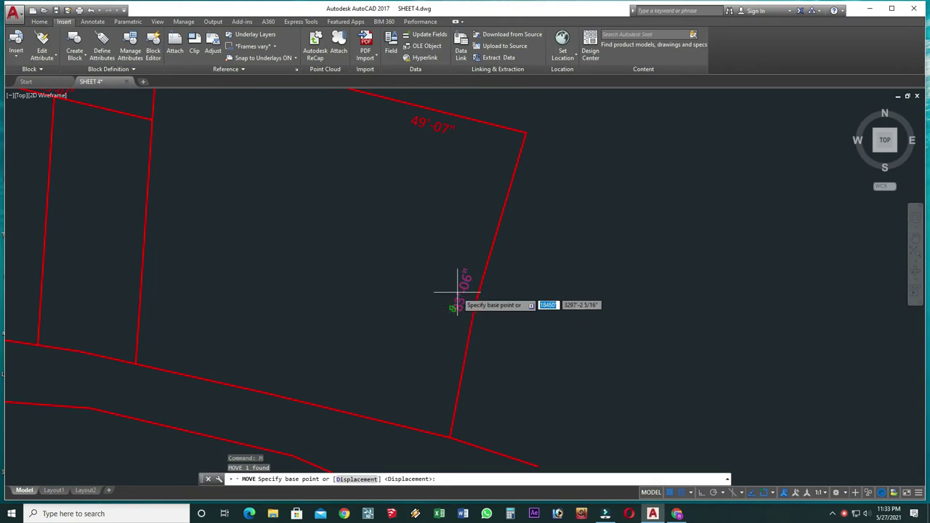
pyautogui.click(457, 290)
pyautogui.scroll(2, 455, 298)
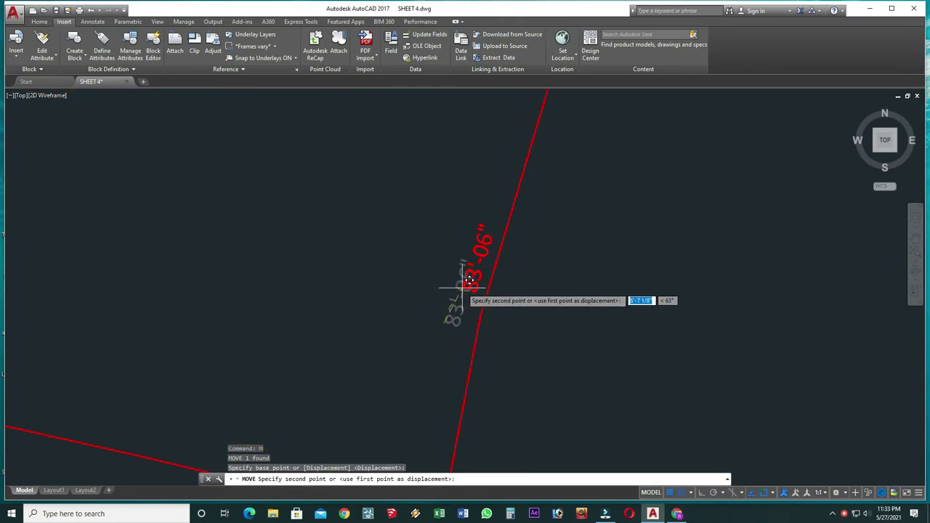
pyautogui.click(461, 286)
pyautogui.scroll(-5, 480, 320)
pyautogui.moveTo(506, 357); pyautogui.dragTo(530, 362, button='middle')
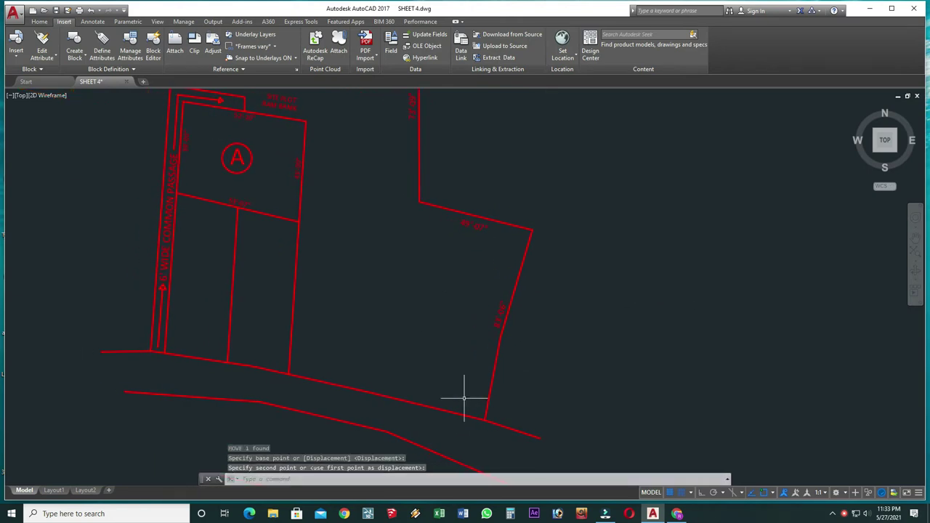
pyautogui.moveTo(410, 351); pyautogui.dragTo(459, 374, button='middle')
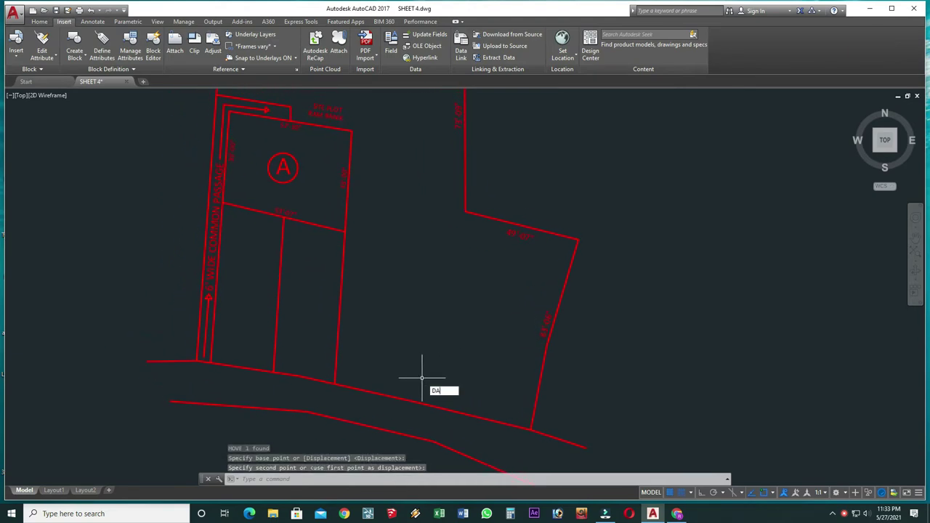
# Measure the parcel's bottom edge with an aligned dimension, reading 85'-9"
pyautogui.write('dal')
pyautogui.press('Return')
pyautogui.click(332, 381)
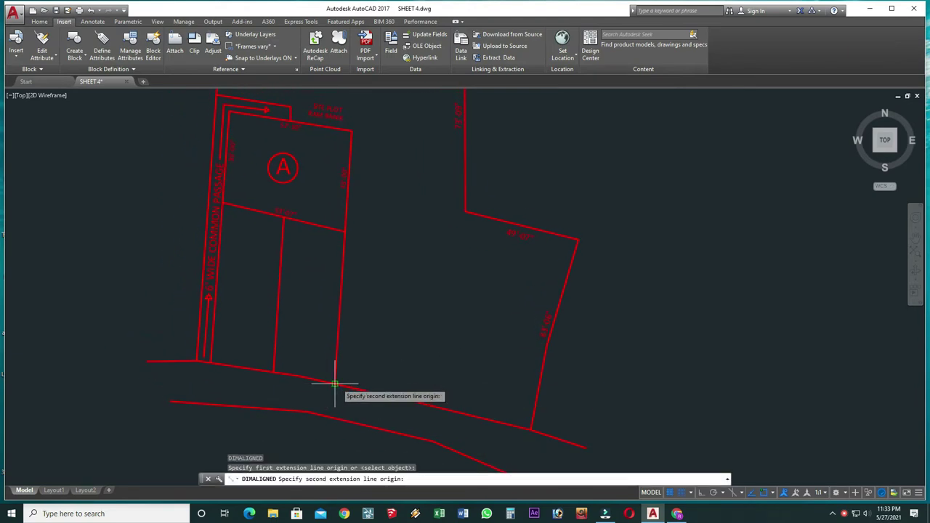
pyautogui.click(534, 430)
pyautogui.click(516, 436)
pyautogui.scroll(3, 515, 437)
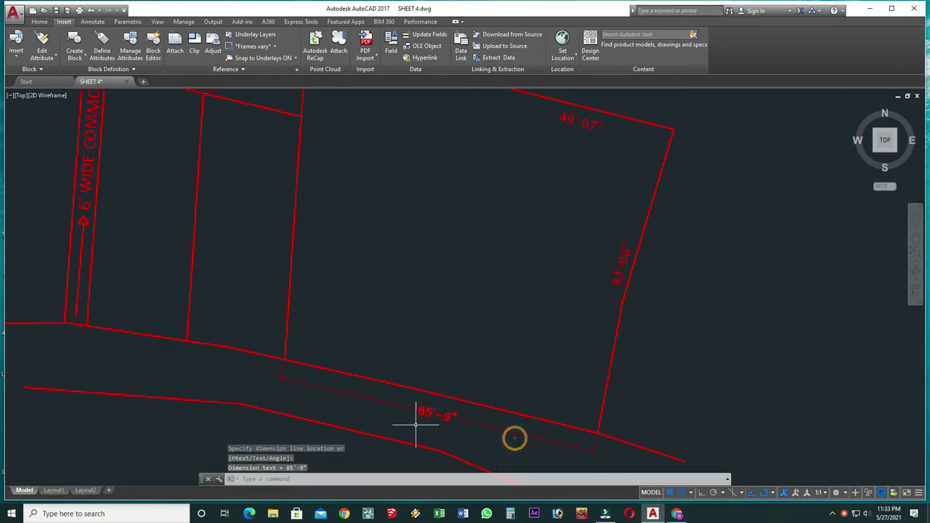
pyautogui.scroll(-3, 437, 418)
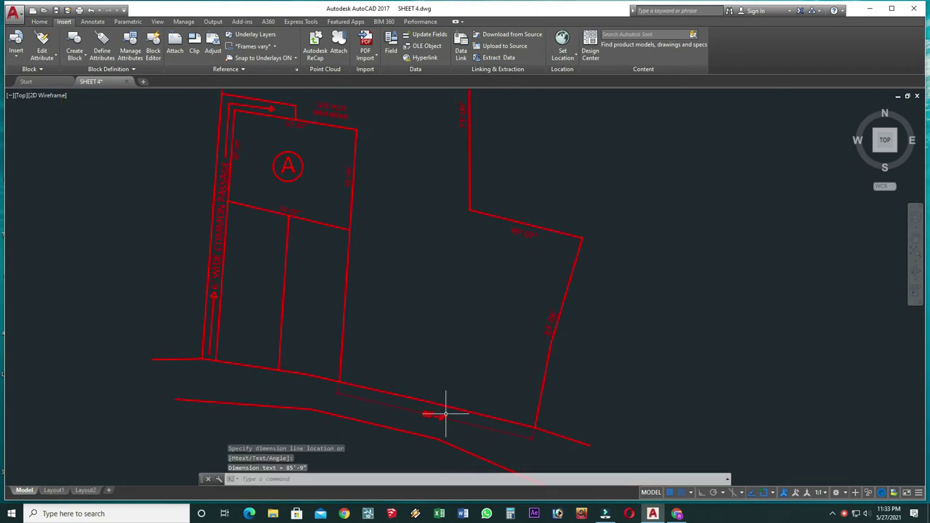
# Copy the 49'-07" label onto the bottom edge and change it to 85'-09"
pyautogui.click(519, 232)
pyautogui.write('co')
pyautogui.press('Return')
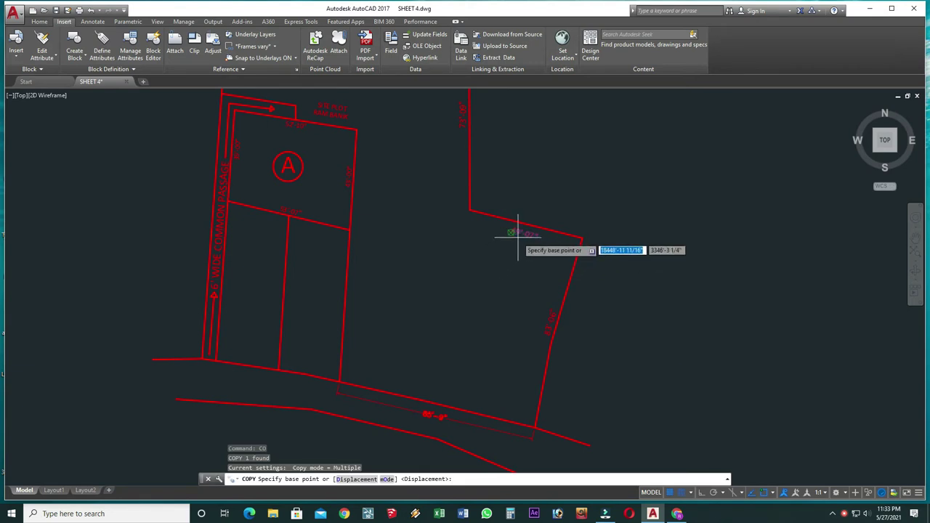
pyautogui.click(522, 230)
pyautogui.scroll(3, 440, 363)
pyautogui.click(451, 380)
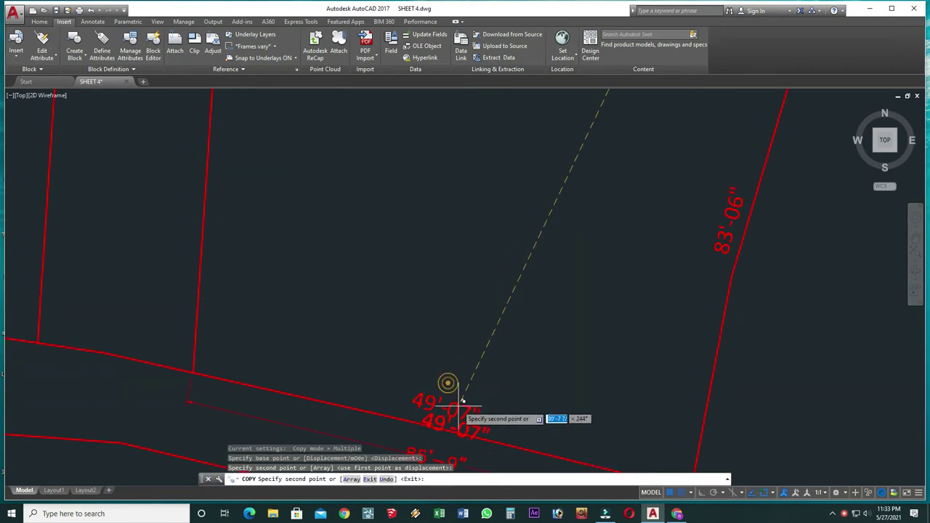
pyautogui.press('Return')
pyautogui.doubleClick(436, 411)
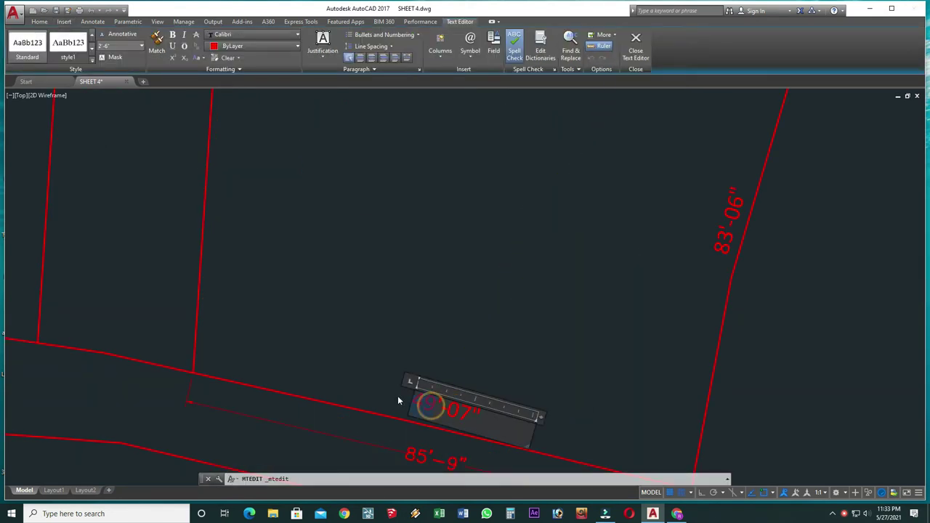
pyautogui.write("85'-09")
pyautogui.click(461, 353)
# Window-select and erase the temporary 85'-9" dimension
pyautogui.click(426, 429)
pyautogui.click(386, 460)
pyautogui.write('e')
pyautogui.press('Return')
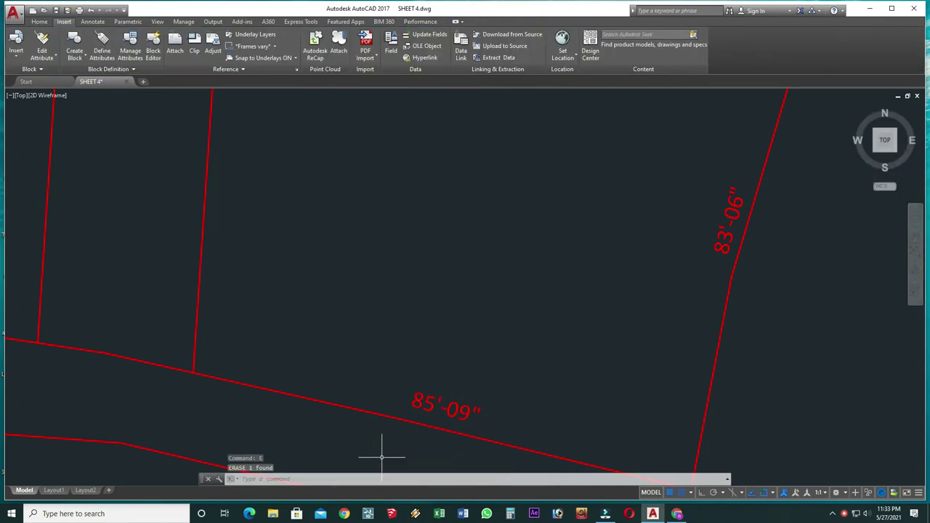
pyautogui.scroll(-3, 382, 457)
pyautogui.moveTo(382, 458); pyautogui.dragTo(440, 415, button='middle')
pyautogui.moveTo(398, 384); pyautogui.dragTo(449, 433, button='middle')
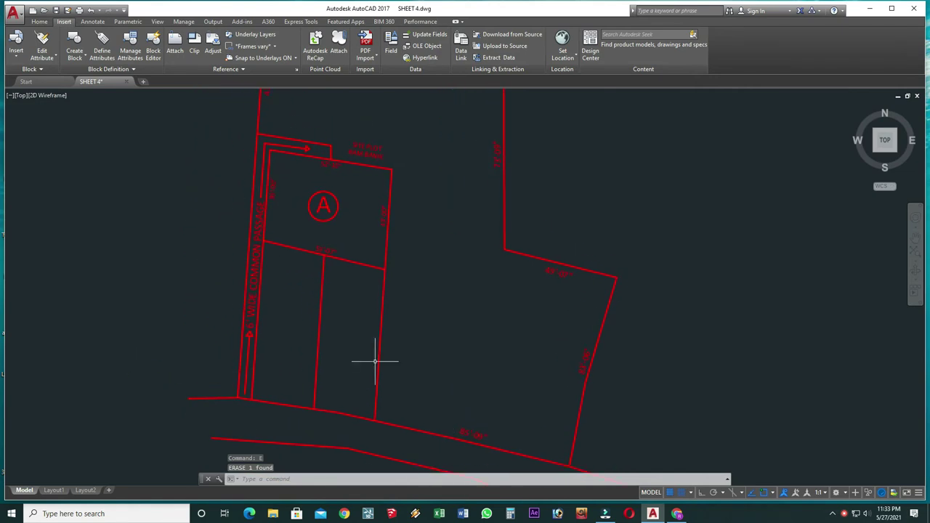
# Copy the 39'-00" label beside the right plot edge and the passage edge
pyautogui.scroll(2, 335, 354)
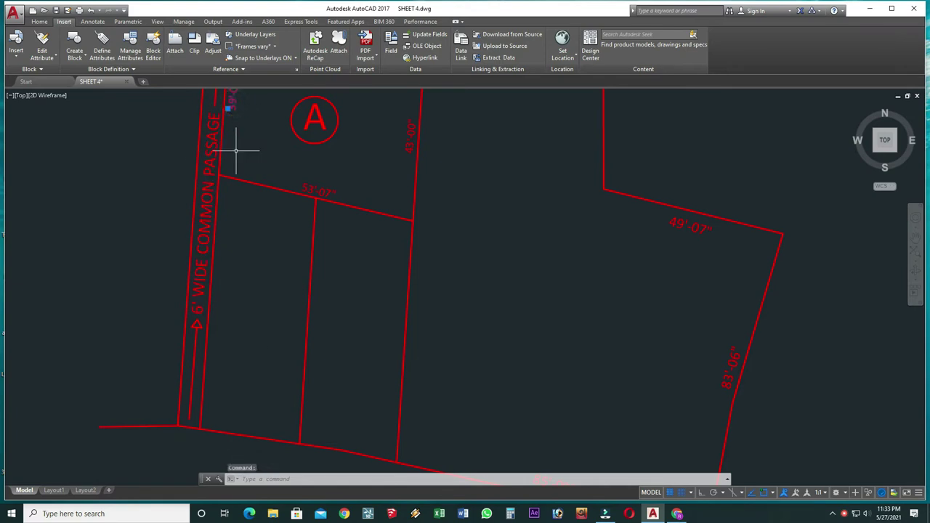
pyautogui.write('o')
pyautogui.press('Return')
pyautogui.click(231, 96)
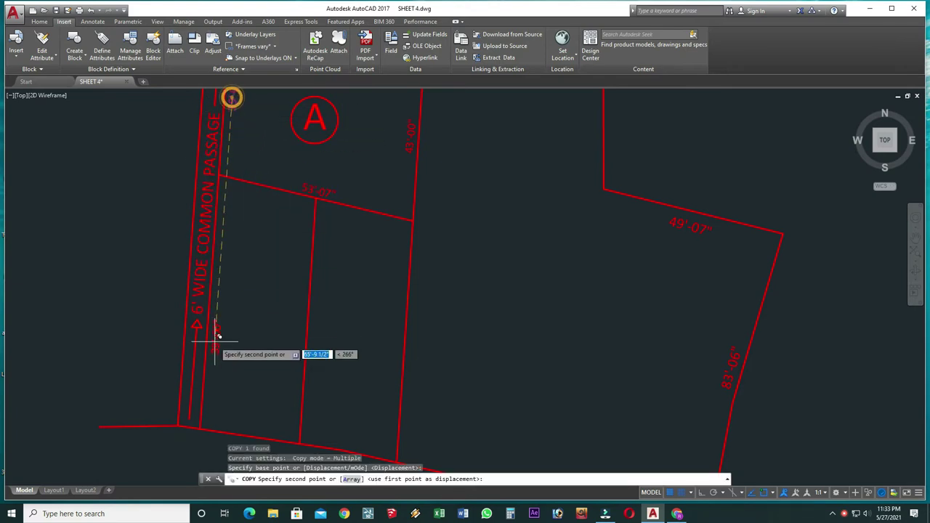
pyautogui.scroll(3, 220, 289)
pyautogui.click(218, 295)
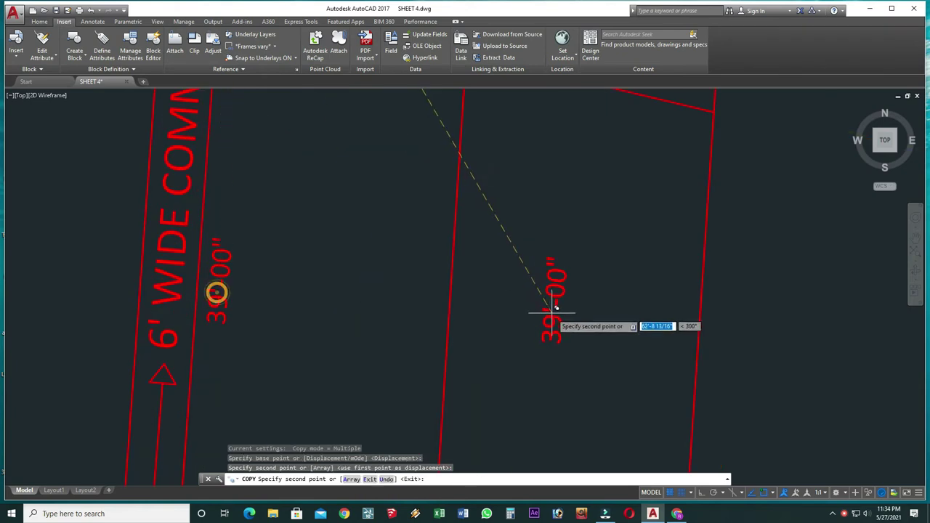
pyautogui.click(676, 367)
pyautogui.scroll(-2, 581, 335)
pyautogui.scroll(-2, 563, 322)
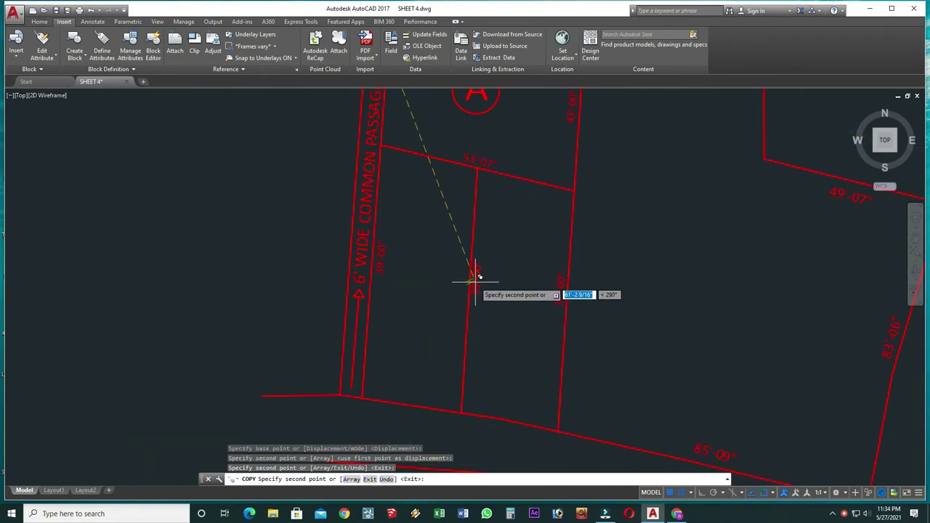
pyautogui.scroll(2, 476, 280)
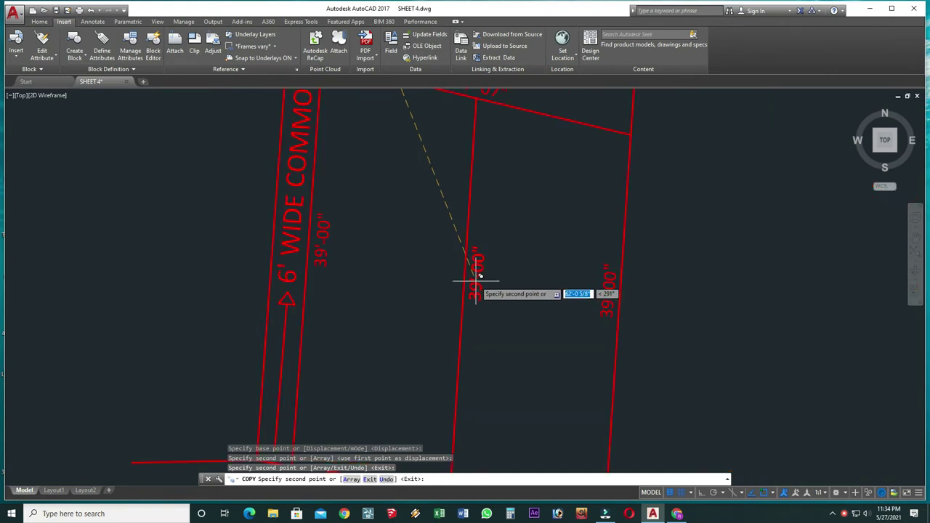
pyautogui.click(477, 280)
pyautogui.press('Return')
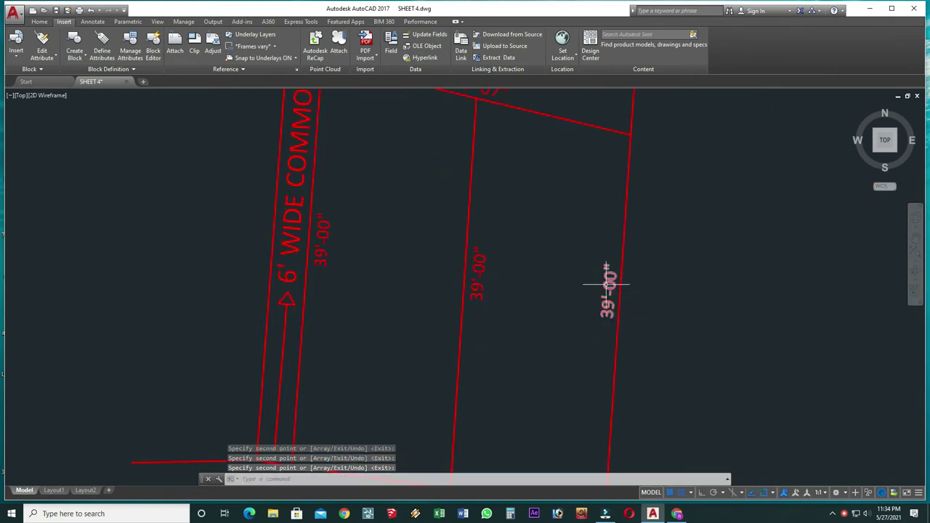
# Edit the copies to read 65'-00" on the right edge and 68'-00" by the passage
pyautogui.doubleClick(607, 284)
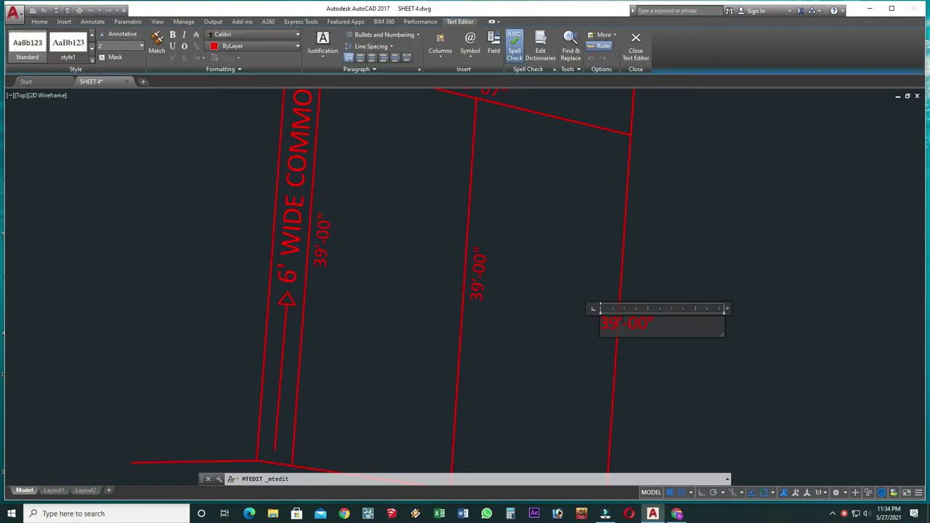
pyautogui.write('65')
pyautogui.click(584, 332)
pyautogui.press('Return')
pyautogui.click(320, 235)
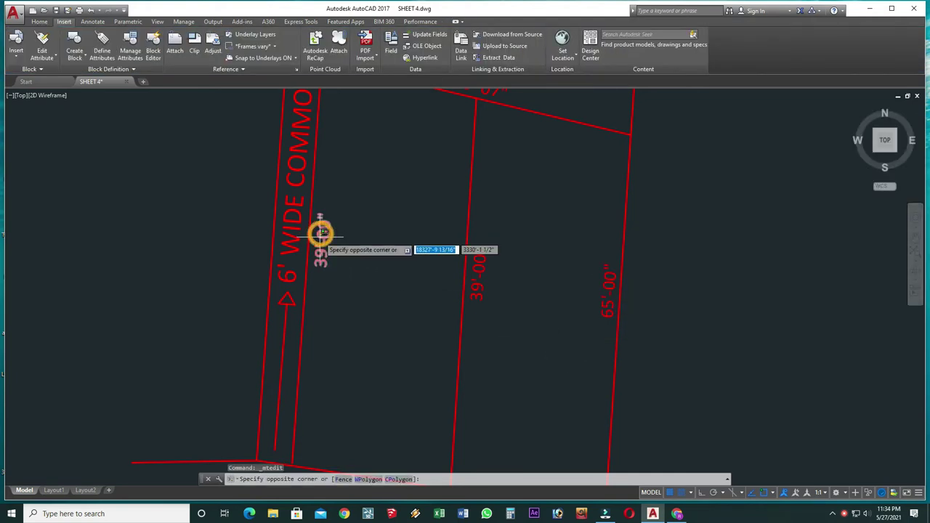
pyautogui.moveTo(329, 271); pyautogui.dragTo(315, 277)
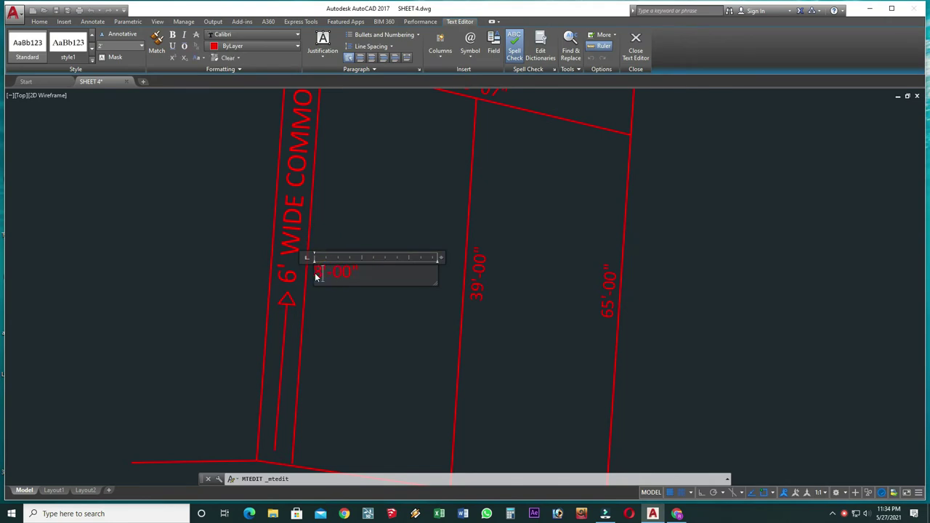
pyautogui.click(362, 336)
# Measure the middle plot edge with an aligned dimension, reading 66'-2"
pyautogui.write('L')
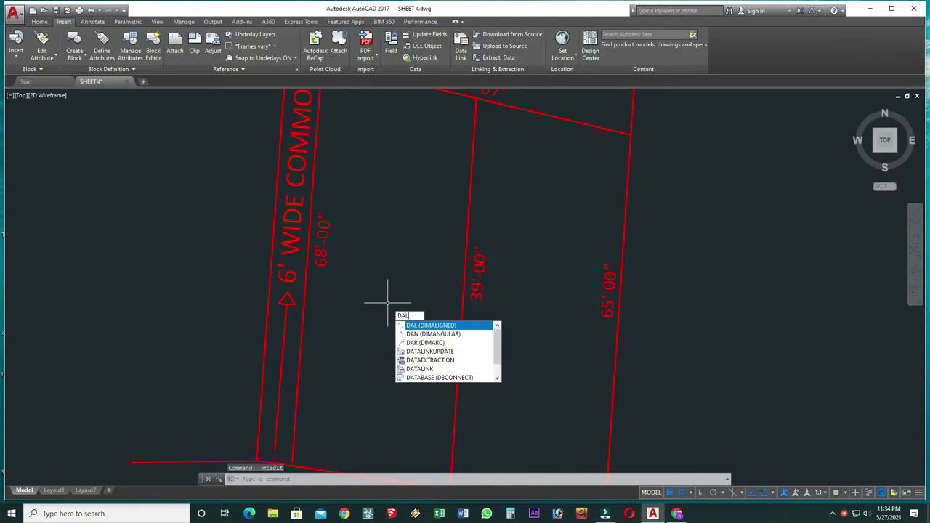
pyautogui.press('Return')
pyautogui.scroll(-3, 472, 109)
pyautogui.click(454, 219)
pyautogui.scroll(3, 469, 411)
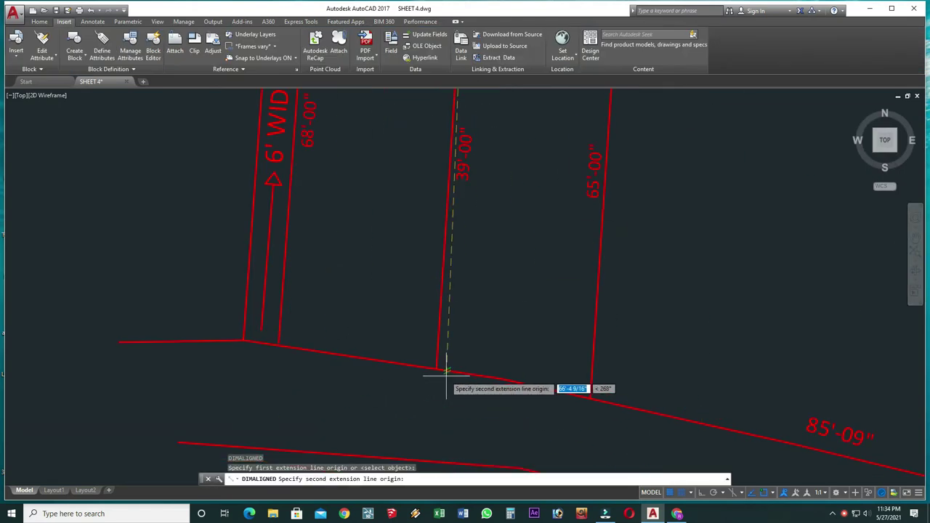
pyautogui.click(415, 366)
pyautogui.click(436, 255)
# Change the middle edge's 39'-00" label to 66'-02"
pyautogui.moveTo(436, 251); pyautogui.dragTo(432, 327, button='middle')
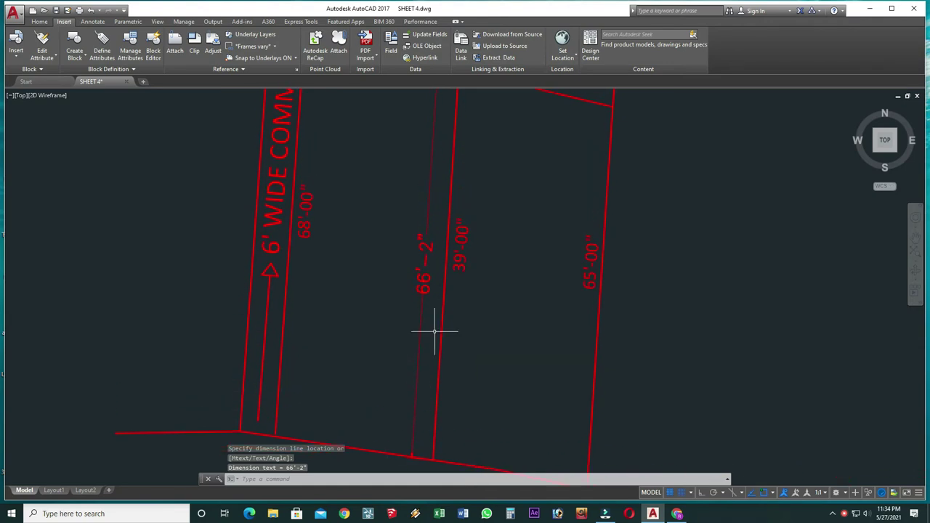
pyautogui.doubleClick(468, 275)
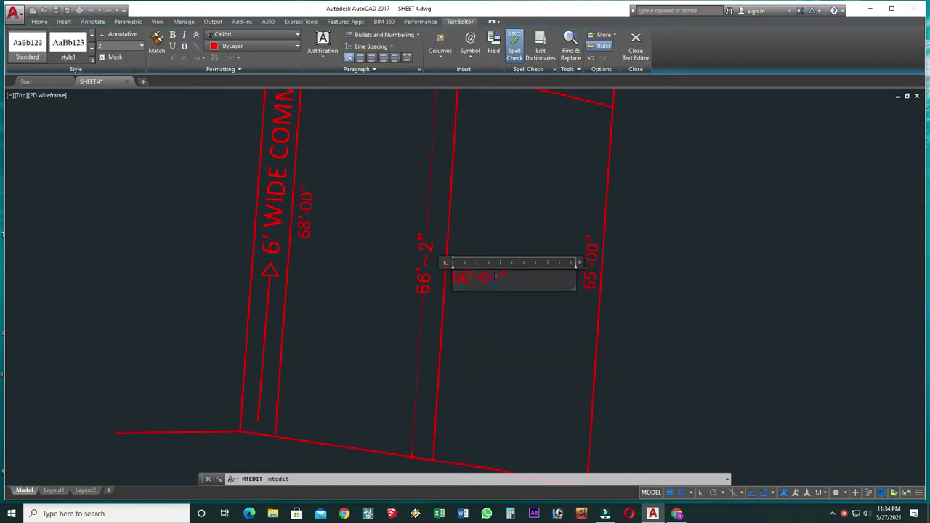
pyautogui.write('3')
pyautogui.click(483, 298)
# Select and erase the temporary 66'-2" measurement
pyautogui.click(439, 284)
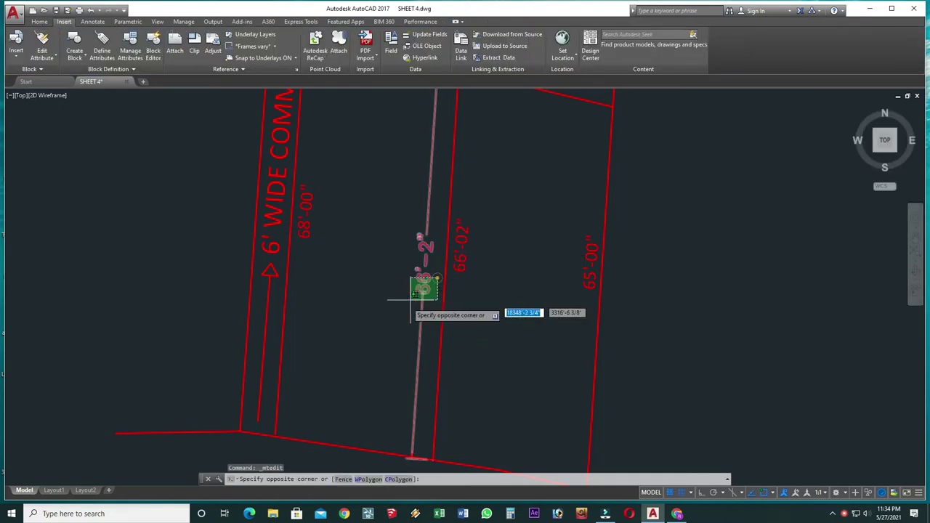
pyautogui.click(405, 312)
pyautogui.press('Return')
pyautogui.scroll(-5, 418, 334)
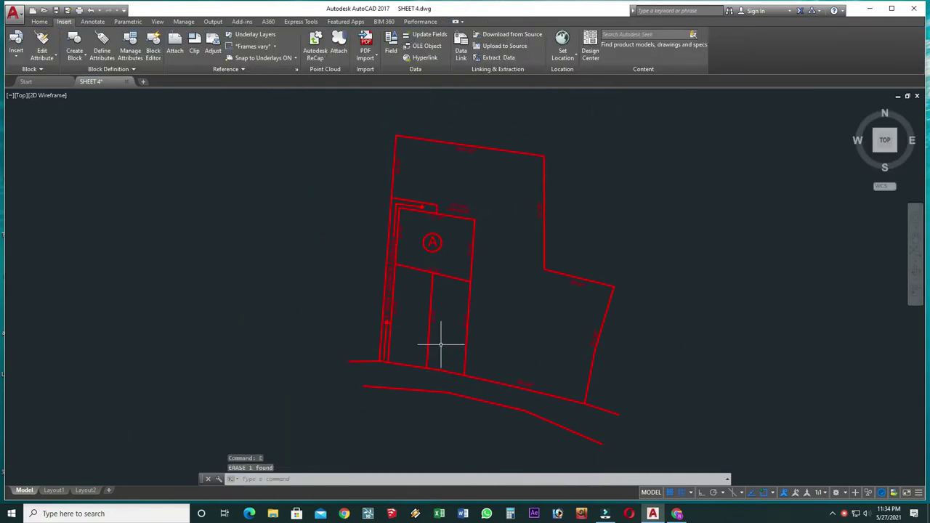
pyautogui.scroll(4, 438, 342)
pyautogui.scroll(2, 429, 350)
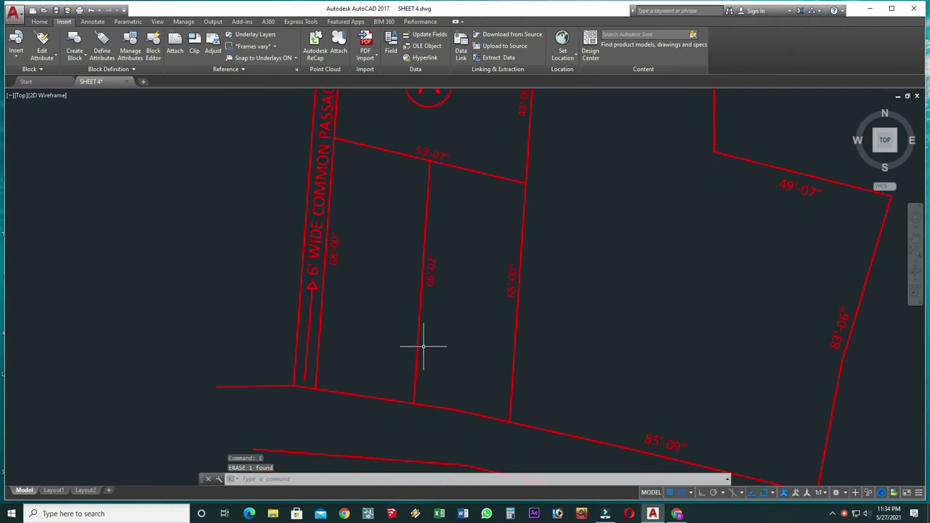
# Measure the first bottom-edge segment from the passage corner as 27' with an aligned dimension
pyautogui.write('DAL')
pyautogui.press('Return')
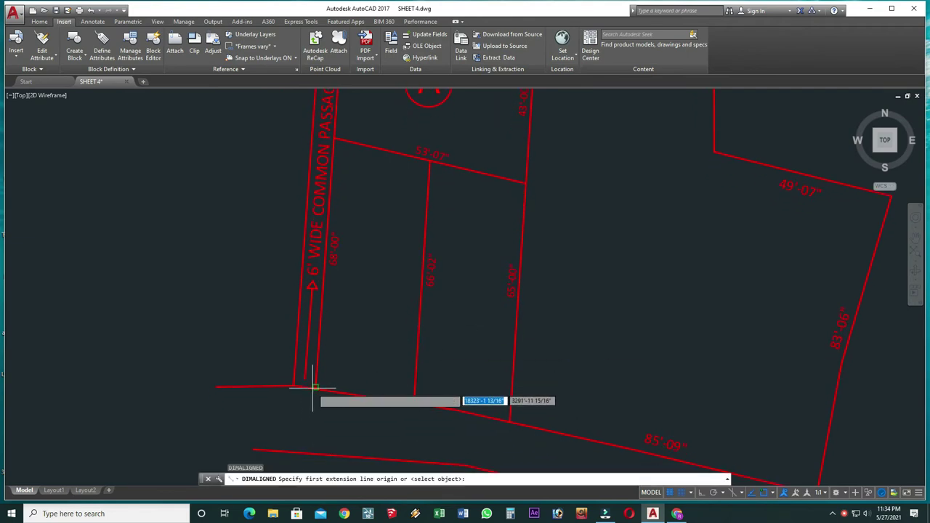
pyautogui.scroll(5, 315, 387)
pyautogui.press('Escape')
pyautogui.press('Escape')
pyautogui.press('Escape')
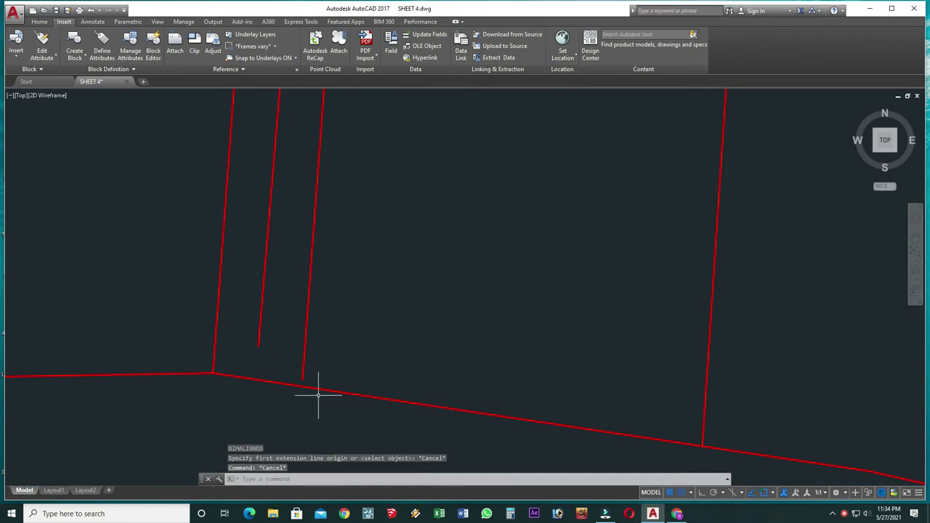
pyautogui.write('EX')
pyautogui.press('Return')
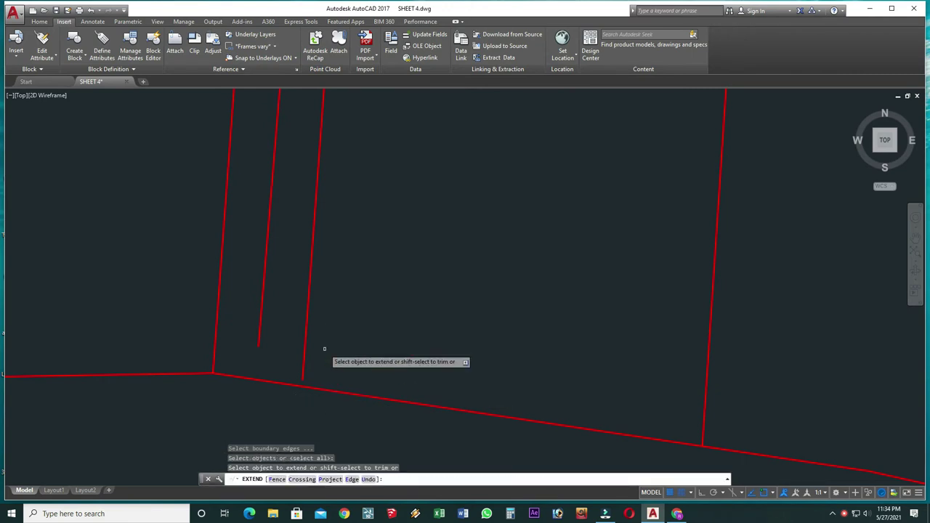
pyautogui.press('Escape')
pyautogui.scroll(-3, 361, 377)
pyautogui.write('DA')
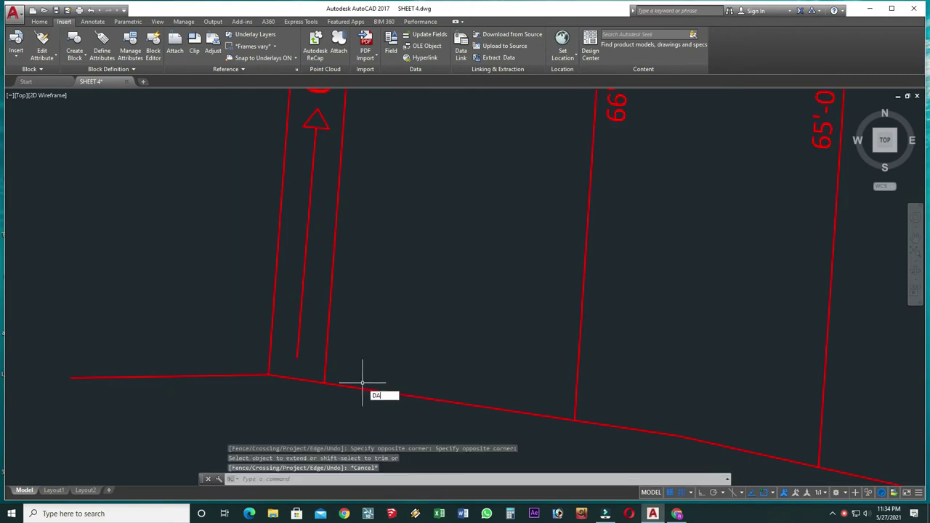
pyautogui.write('L')
pyautogui.press('Return')
pyautogui.click(325, 382)
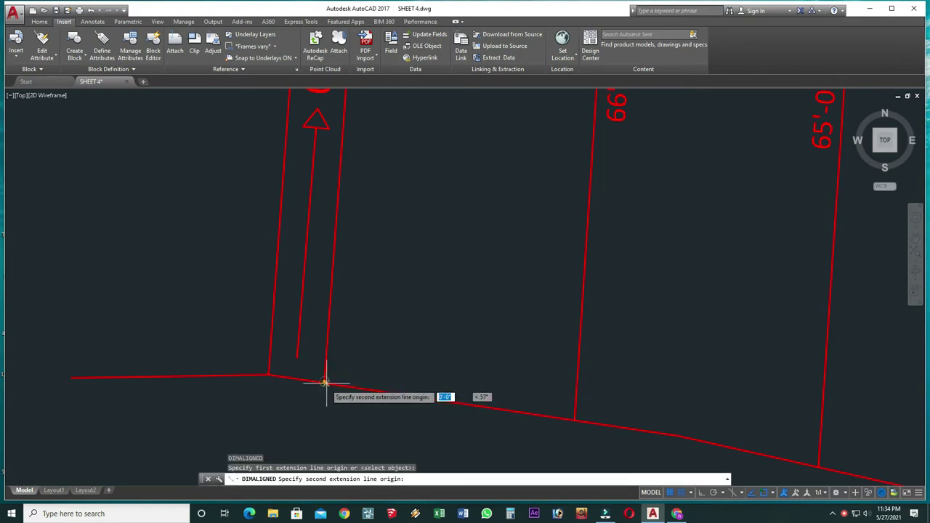
pyautogui.click(574, 420)
pyautogui.click(546, 441)
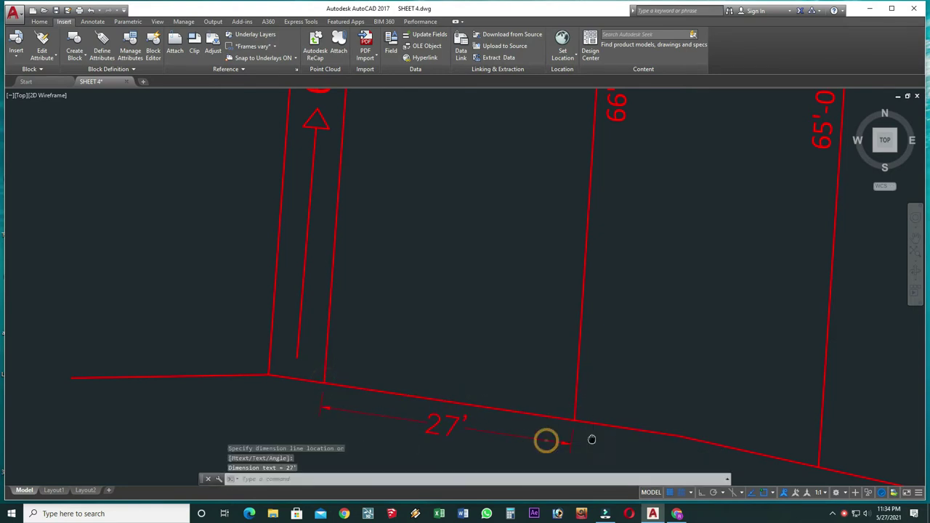
# Add an aligned 26'-6" measurement along the next bottom-edge segment
pyautogui.moveTo(592, 439); pyautogui.dragTo(494, 368, button='middle')
pyautogui.press('Return')
pyautogui.click(476, 348)
pyautogui.click(723, 396)
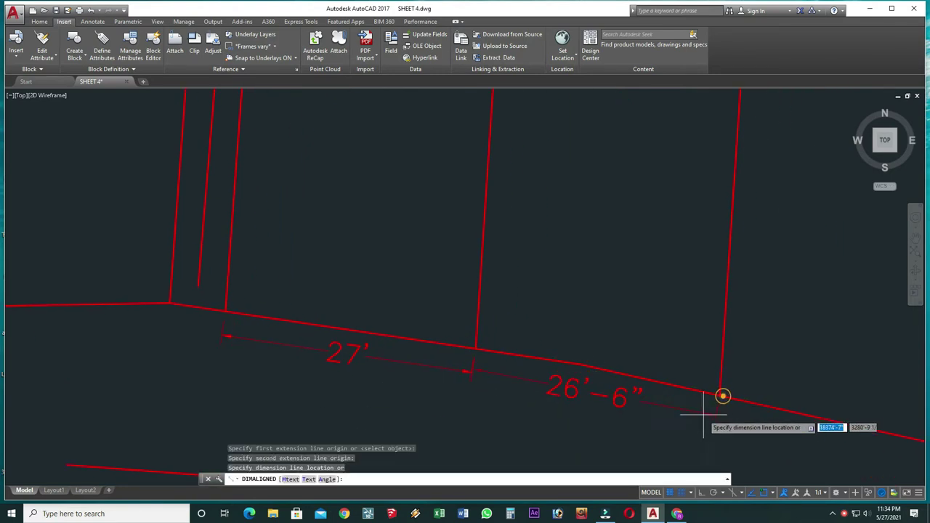
pyautogui.click(686, 420)
pyautogui.scroll(-3, 591, 390)
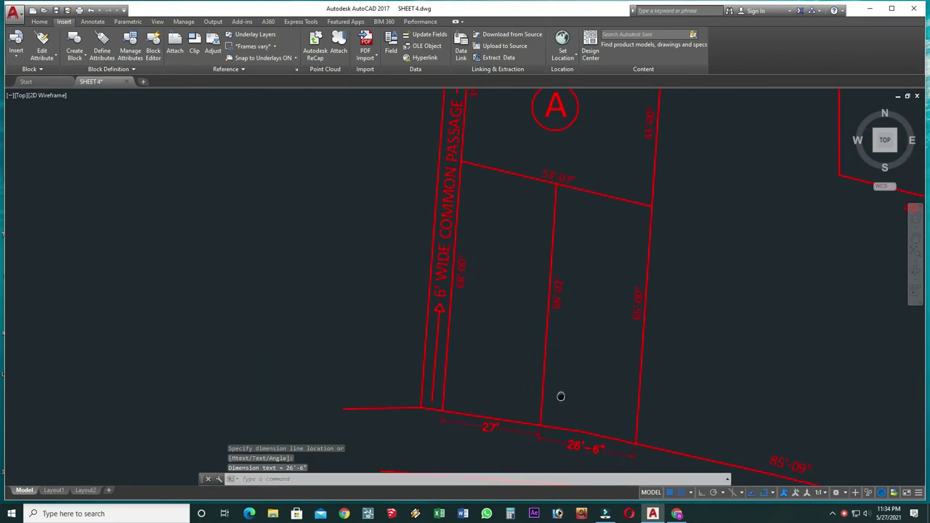
# Copy the 53'-07" label twice, placing both copies beside the bottom edge
pyautogui.click(566, 183)
pyautogui.write('c')
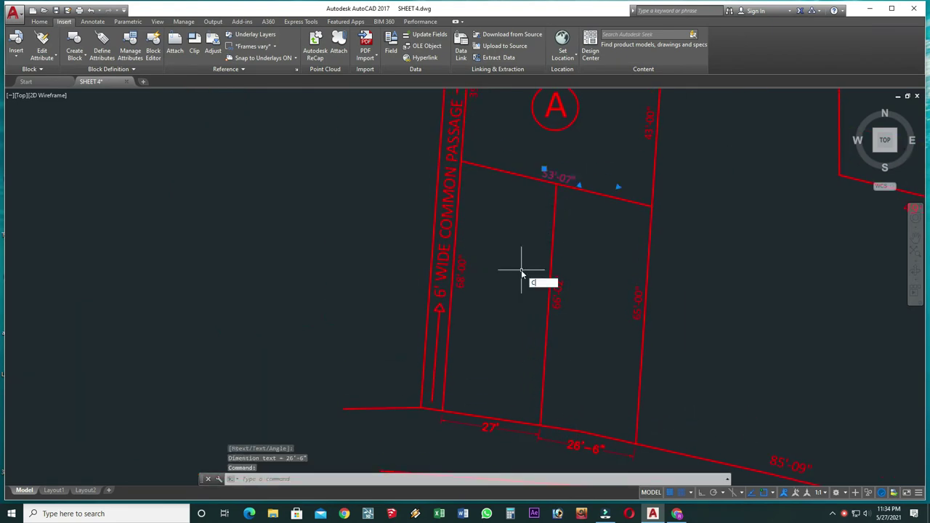
pyautogui.write('o')
pyautogui.press('Return')
pyautogui.click(550, 180)
pyautogui.scroll(3, 474, 385)
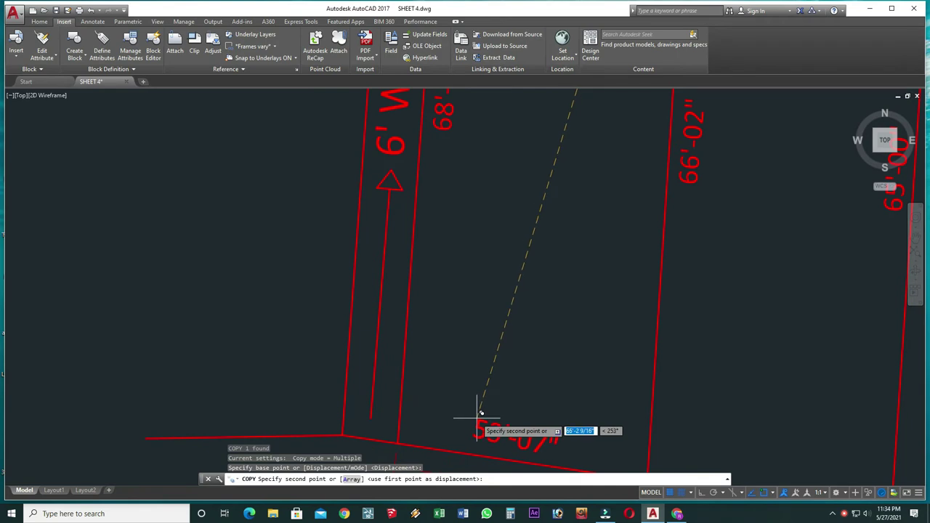
pyautogui.click(477, 419)
pyautogui.moveTo(482, 415); pyautogui.dragTo(331, 309, button='middle')
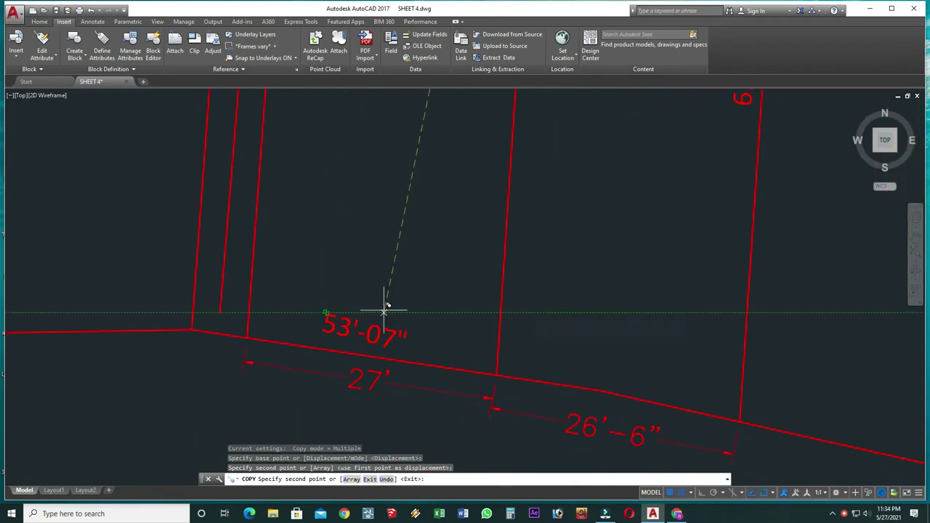
pyautogui.click(586, 358)
pyautogui.press('Escape')
# Change the first copy to read 27'-00" and erase the 27' dimension
pyautogui.doubleClick(392, 336)
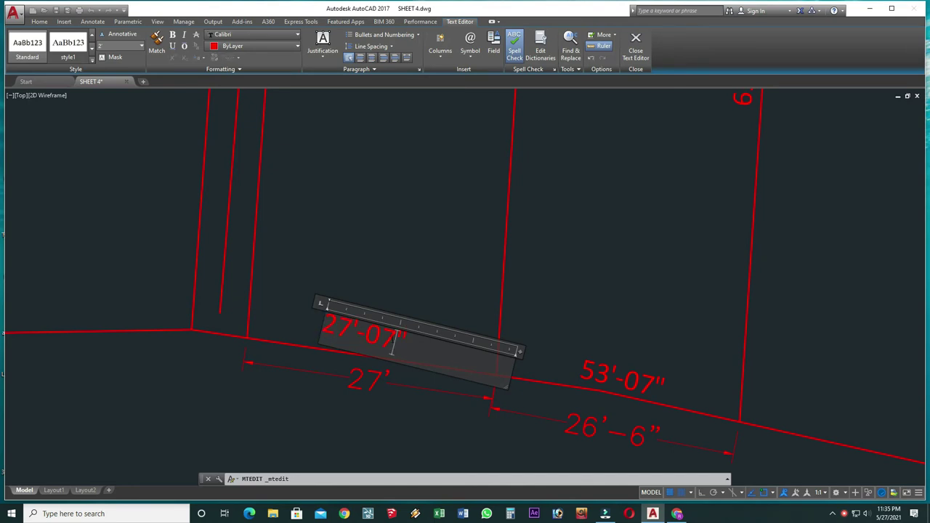
pyautogui.click(403, 390)
pyautogui.click(379, 380)
pyautogui.write('e')
pyautogui.press('Return')
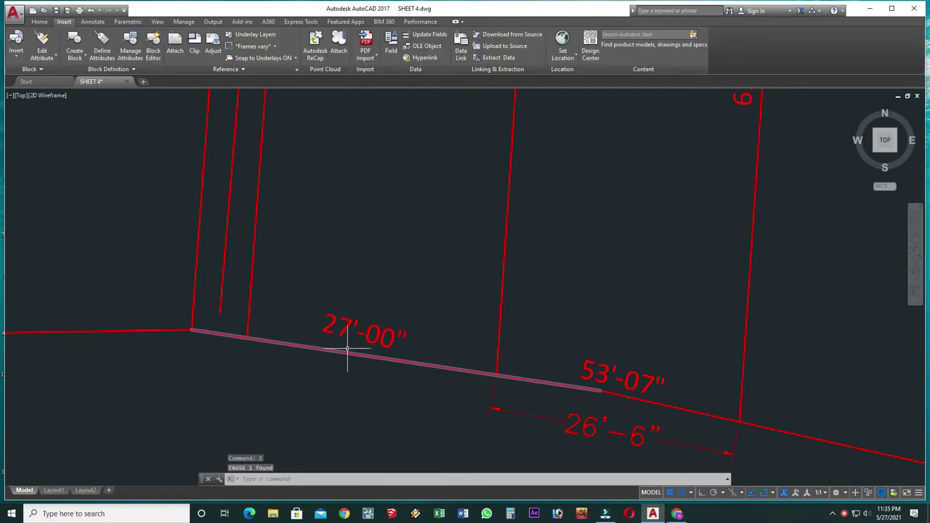
pyautogui.press('Return')
# Rotate the 27'-00" label to align with the bottom edge
pyautogui.click(378, 342)
pyautogui.write('o')
pyautogui.press('Return')
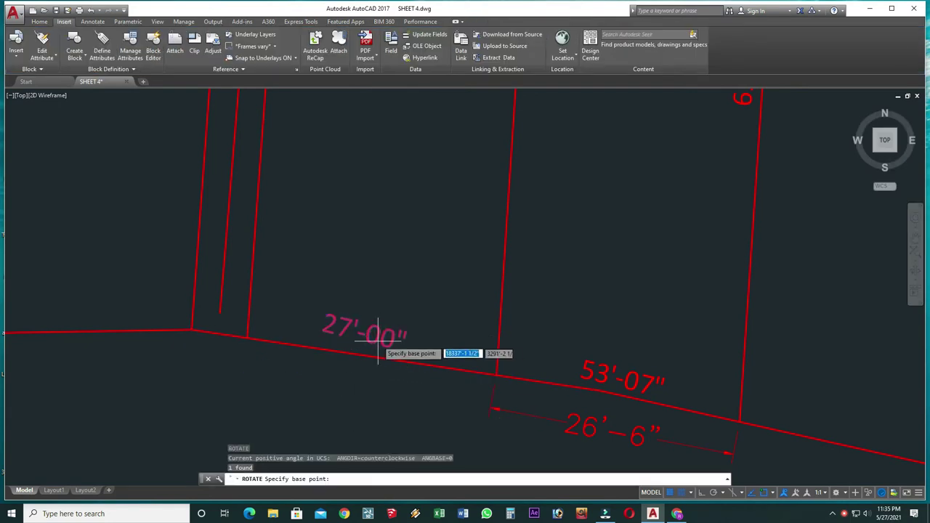
pyautogui.click(376, 339)
pyautogui.click(438, 331)
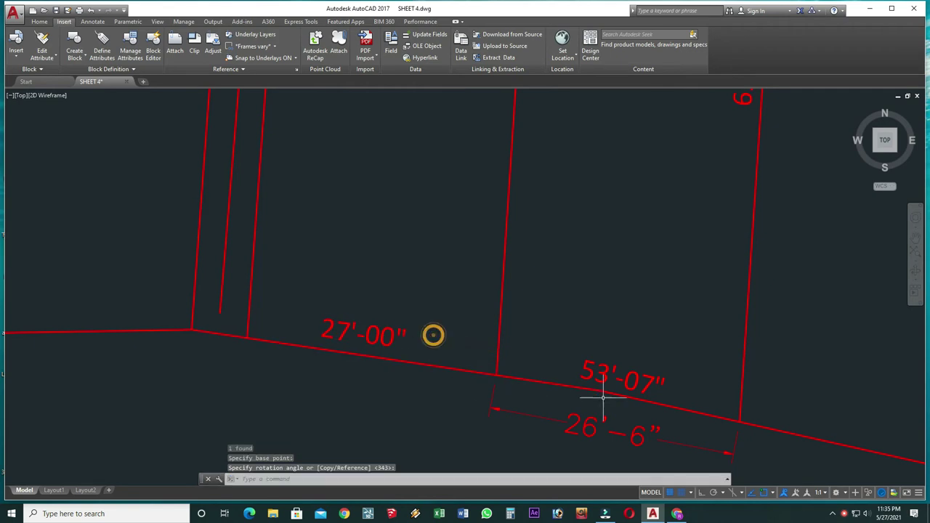
# Change the second copy to 26'-06" and erase the 26'-6" dimension
pyautogui.moveTo(594, 364); pyautogui.dragTo(490, 327, button='middle')
pyautogui.doubleClick(503, 333)
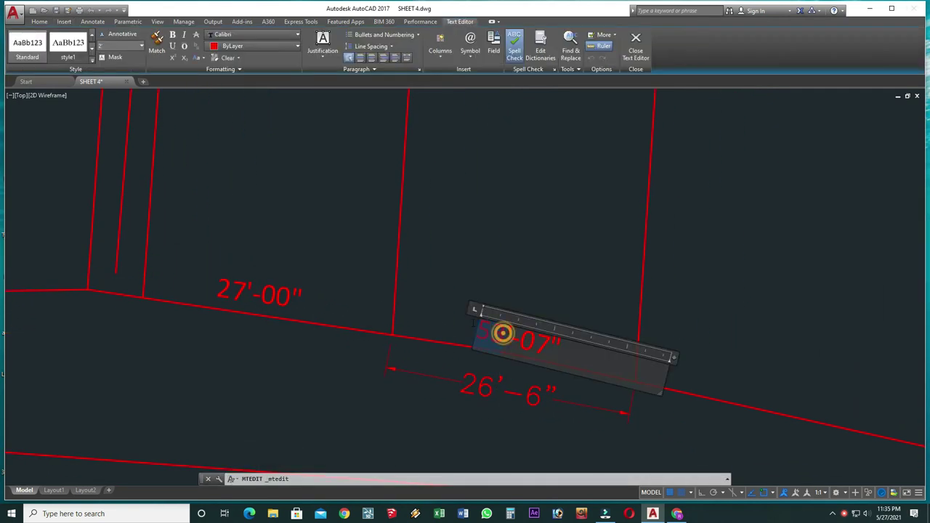
pyautogui.write('26')
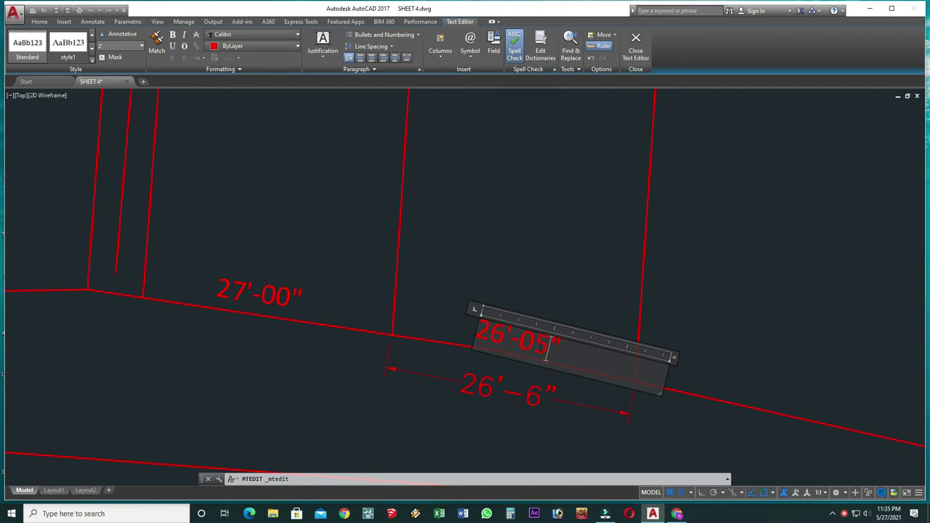
pyautogui.write('6')
pyautogui.click(547, 308)
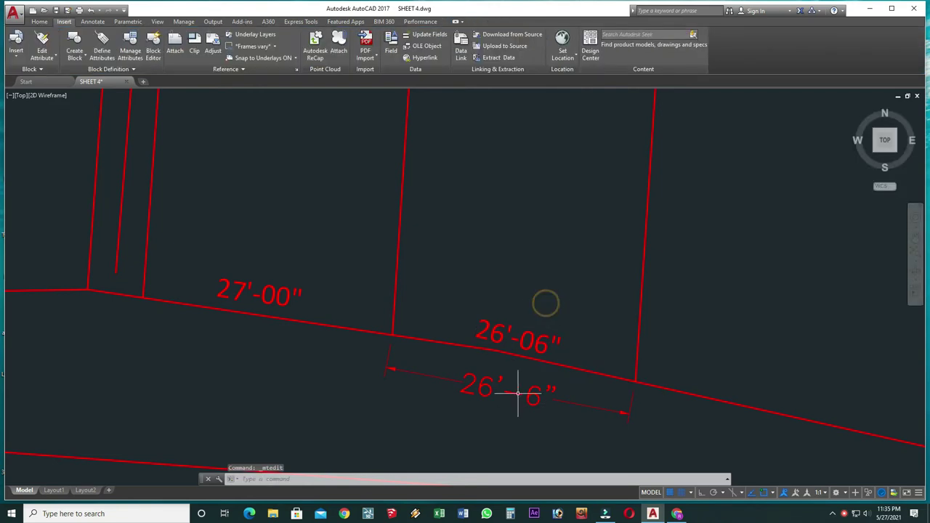
pyautogui.click(473, 405)
pyautogui.write('e')
pyautogui.press('Return')
# Rotate the 26'-06" label about its left end to lie along the lot edge
pyautogui.click(514, 357)
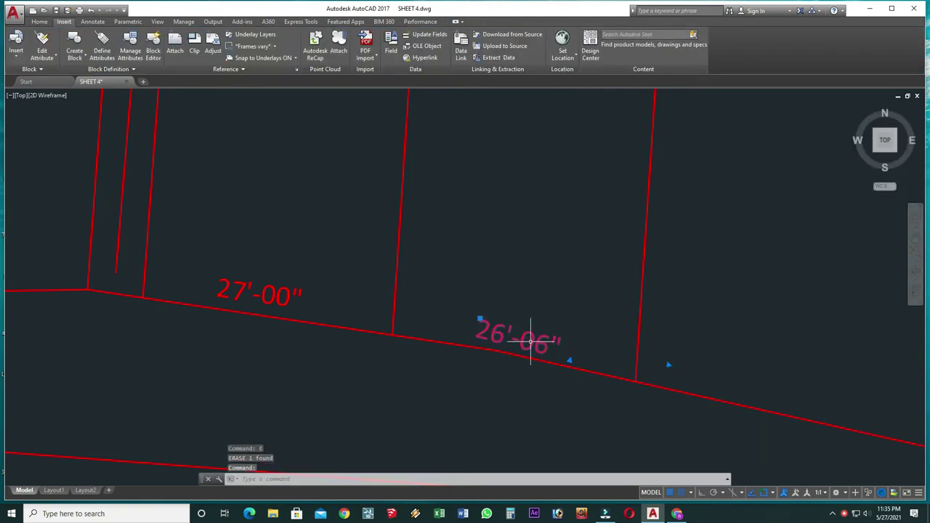
pyautogui.press('Return')
pyautogui.click(476, 337)
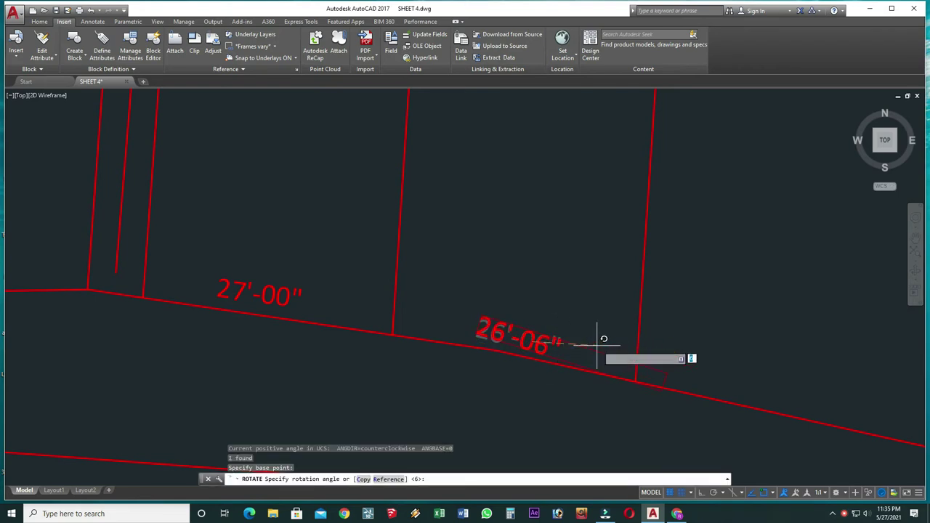
pyautogui.click(749, 330)
# Zoom out to show the whole site plan with its surrounding lots
pyautogui.scroll(-2, 473, 378)
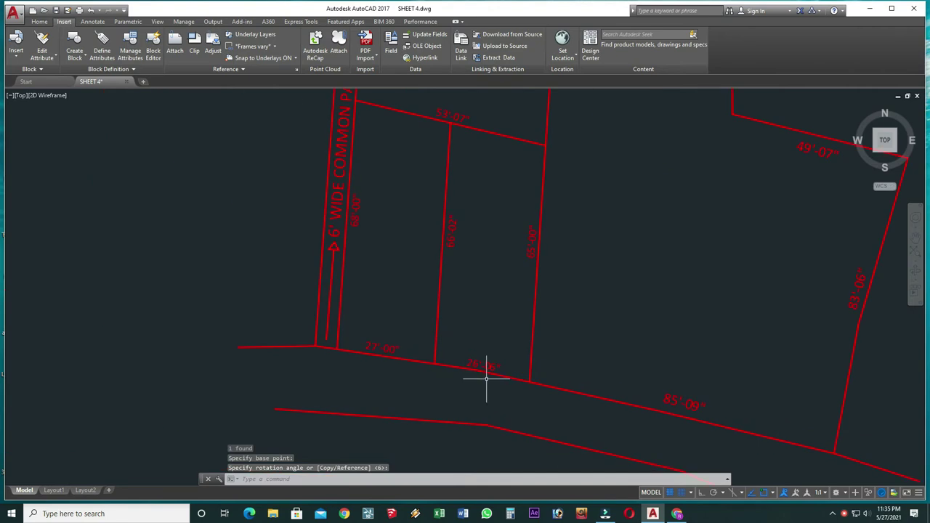
pyautogui.scroll(-2, 483, 396)
pyautogui.moveTo(413, 273); pyautogui.dragTo(428, 297, button='middle')
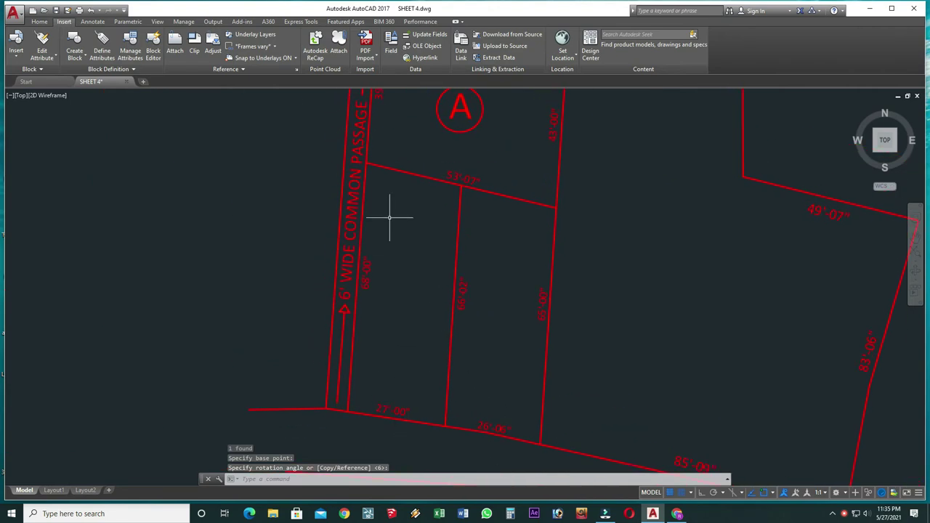
pyautogui.write('dal')
pyautogui.press('Return')
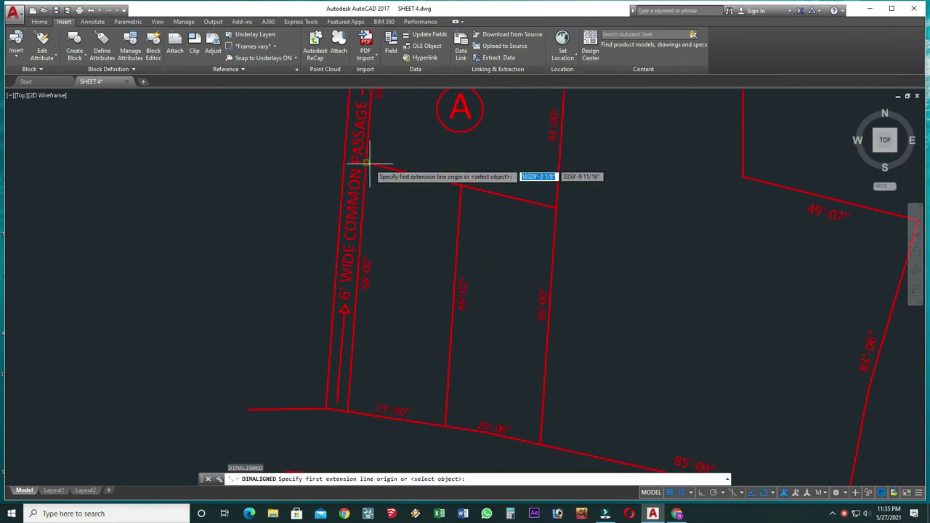
pyautogui.press('Escape')
pyautogui.scroll(-2, 509, 255)
pyautogui.scroll(-1, 513, 332)
pyautogui.scroll(1, 461, 298)
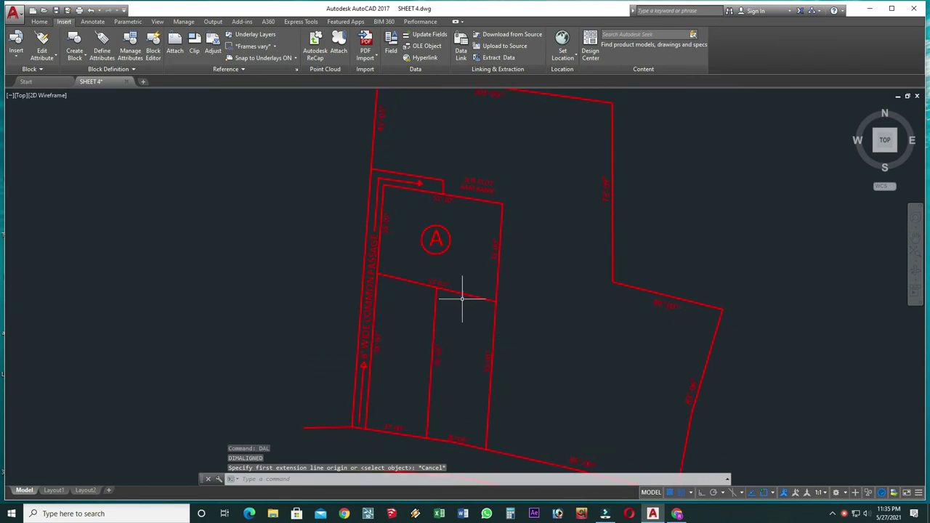
pyautogui.scroll(1, 424, 310)
pyautogui.scroll(-2, 424, 310)
pyautogui.scroll(-2, 521, 306)
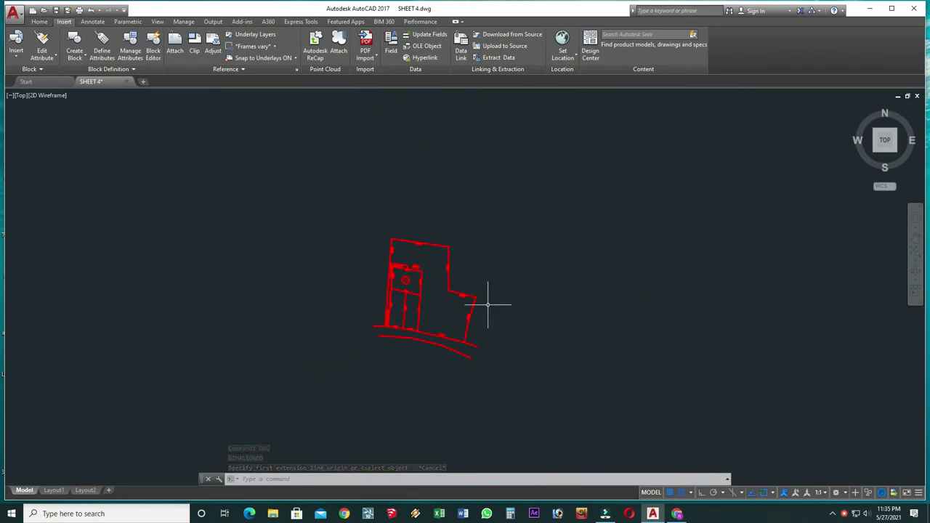
pyautogui.scroll(2, 432, 296)
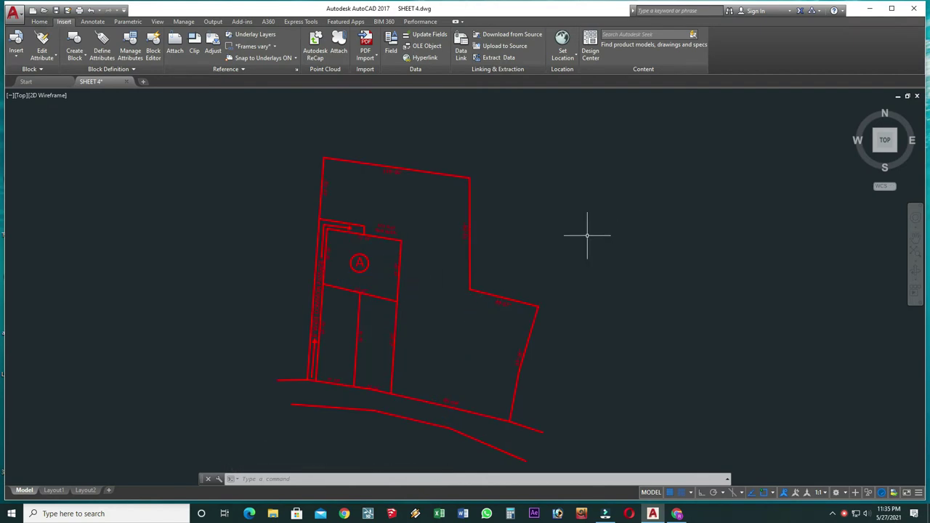
pyautogui.click(39, 22)
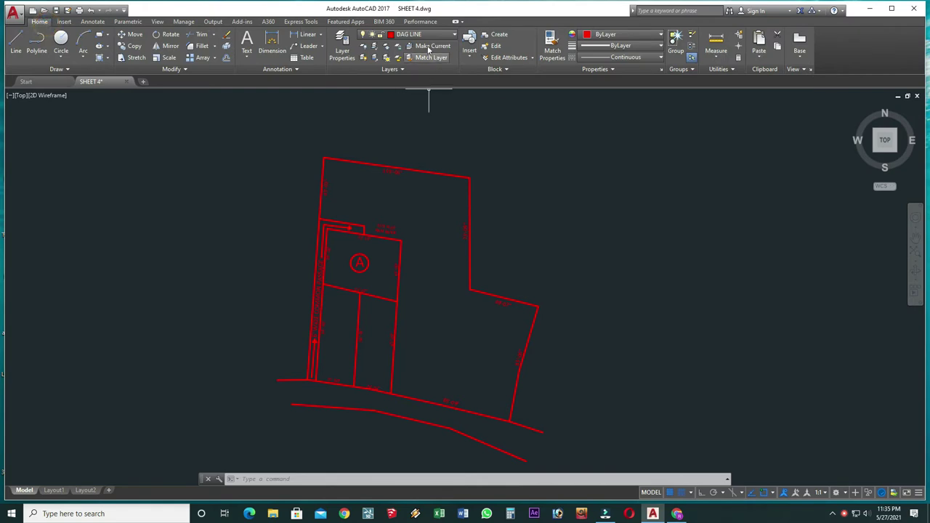
# Draw a line to the right of the site at 0.15 mm lineweight
pyautogui.click(621, 45)
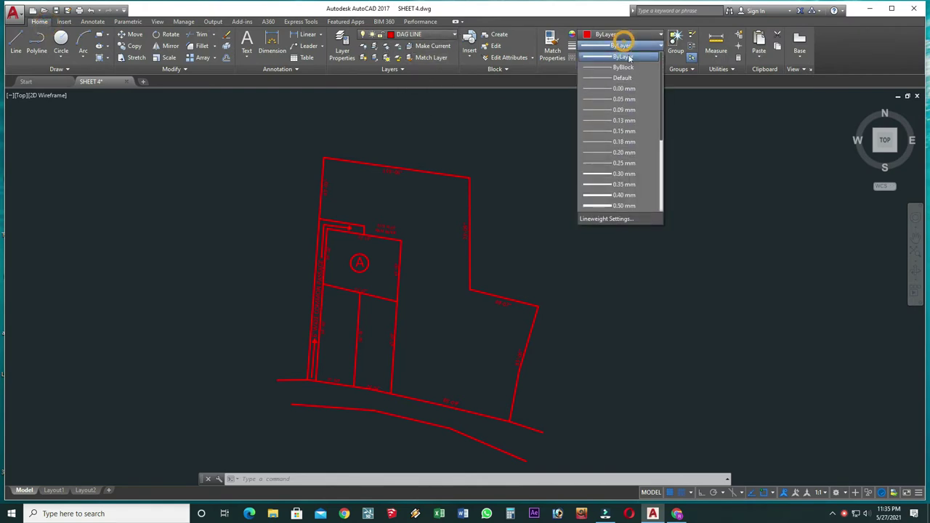
pyautogui.click(633, 132)
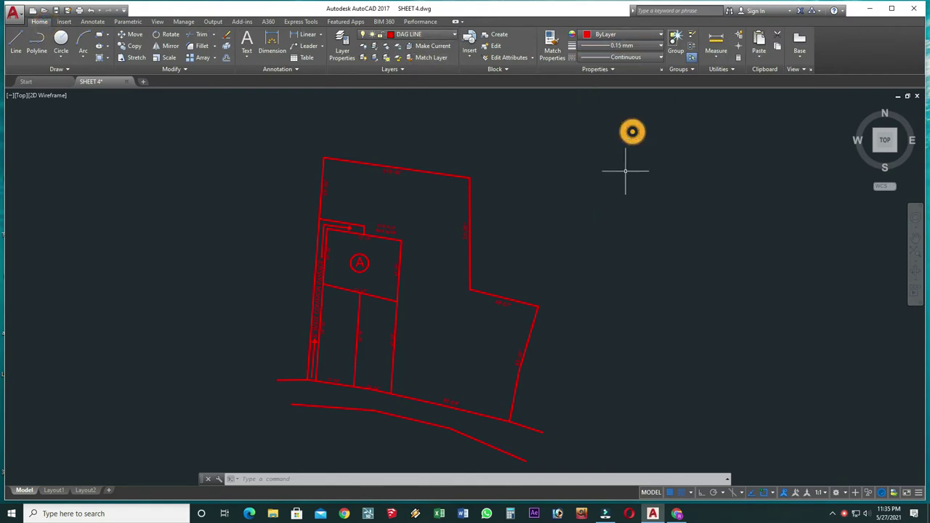
pyautogui.press('l')
pyautogui.press('Return')
pyautogui.click(596, 225)
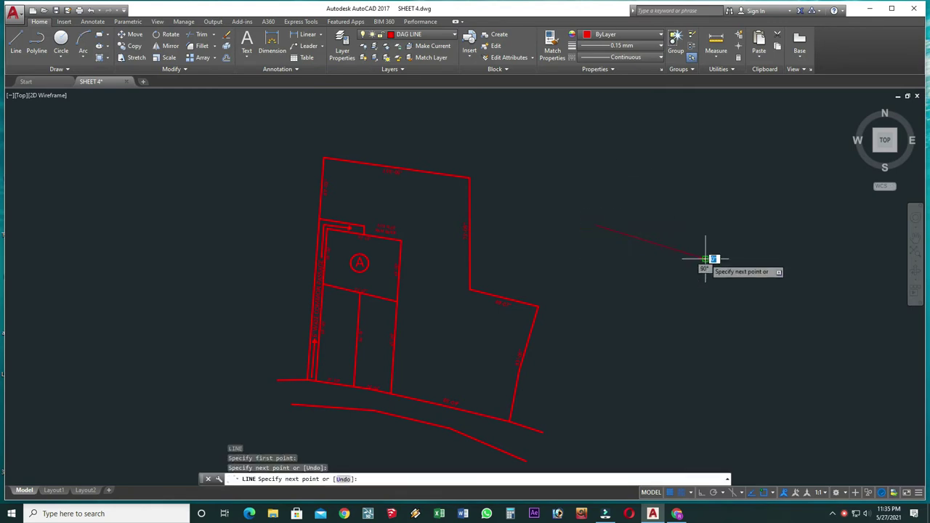
pyautogui.click(705, 259)
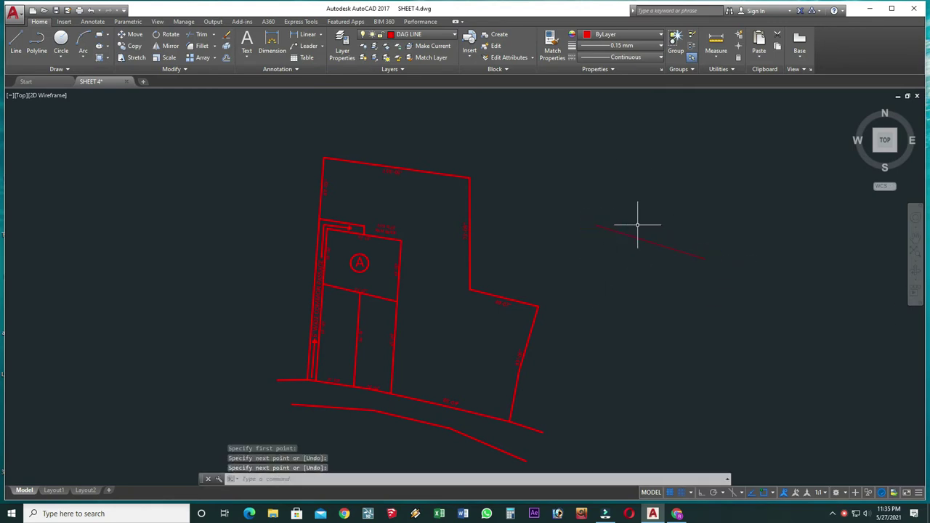
pyautogui.press('Return')
# Change the new line's colour to Green
pyautogui.moveTo(665, 201); pyautogui.dragTo(598, 288)
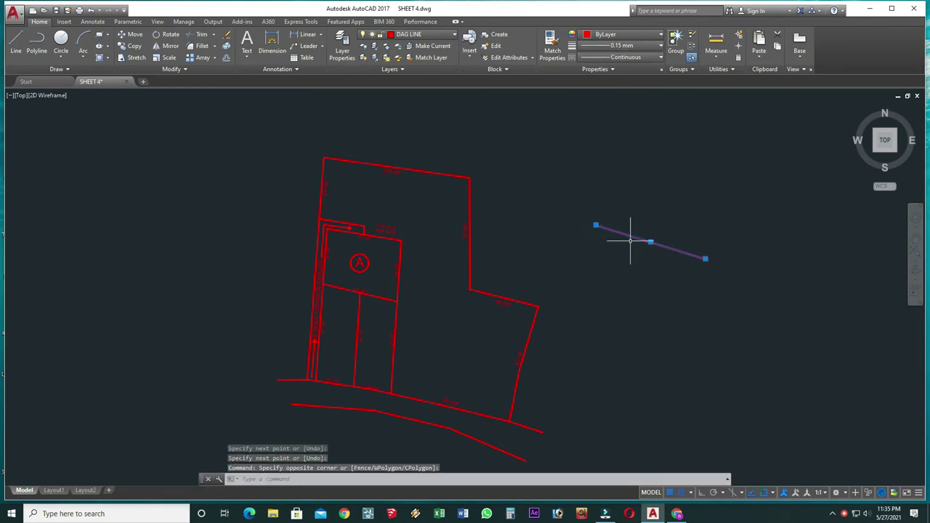
pyautogui.click(629, 235)
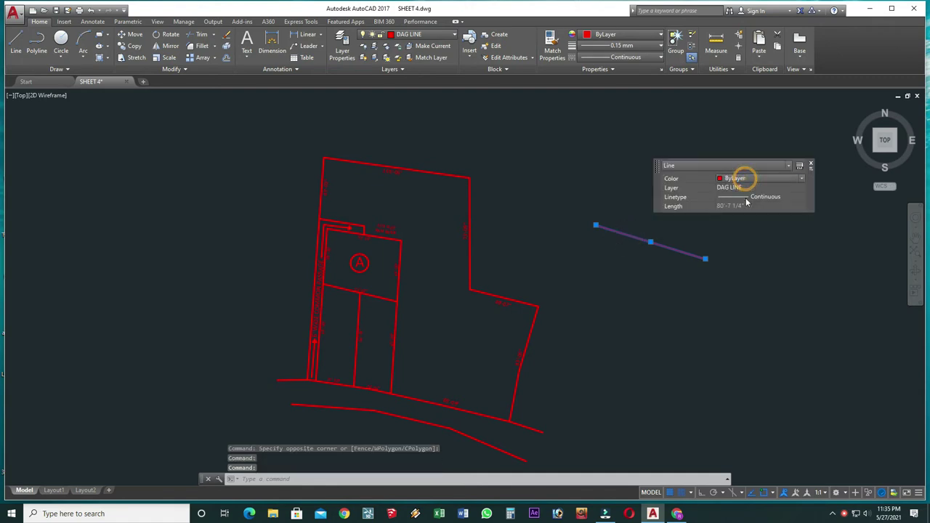
pyautogui.click(725, 179)
pyautogui.click(727, 219)
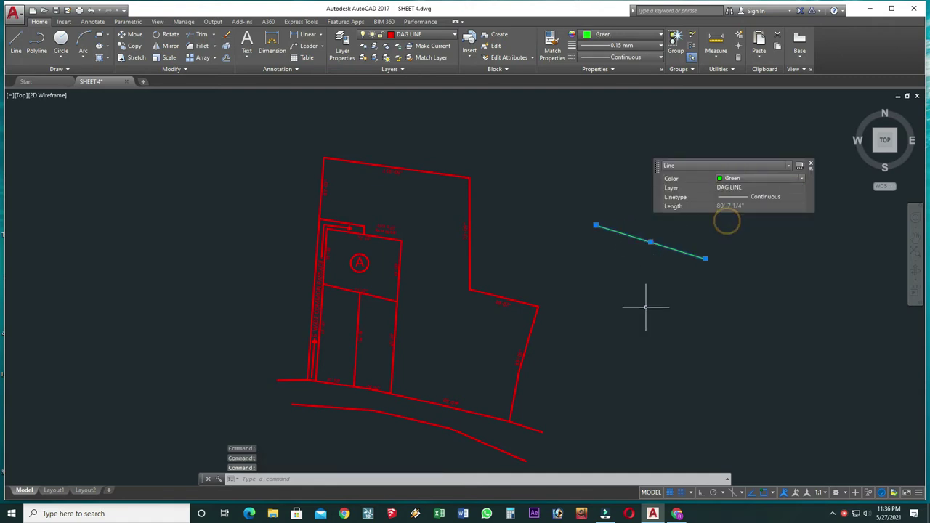
pyautogui.press('Escape')
# Match properties from the green line onto the top, right and left boundary lines
pyautogui.write('ma')
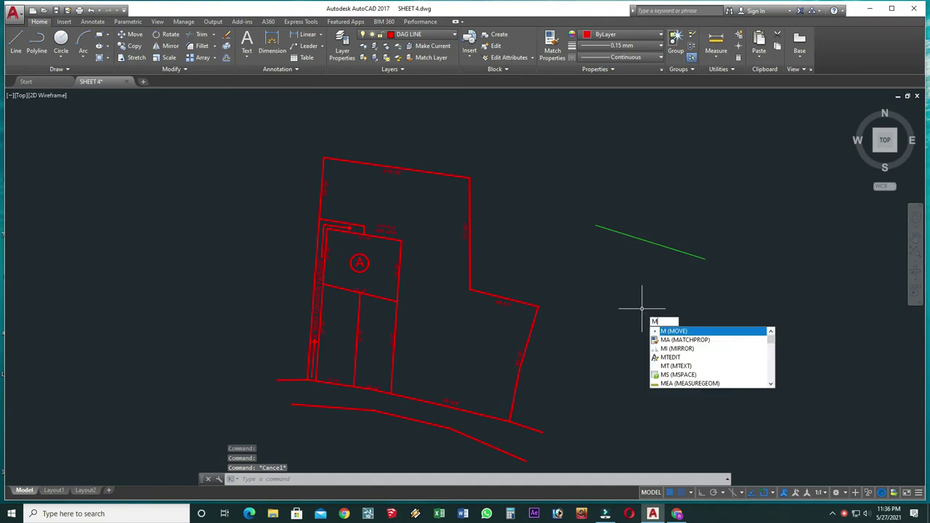
pyautogui.press('Return')
pyautogui.click(656, 244)
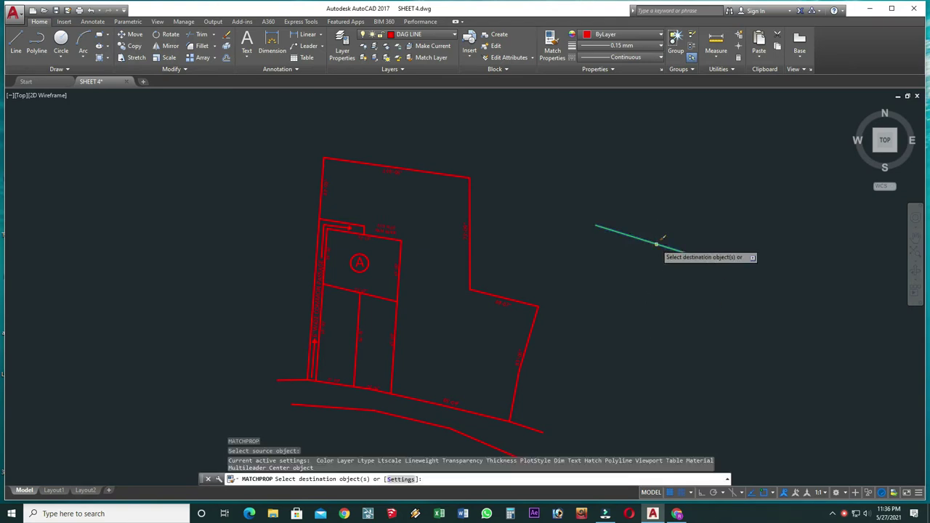
pyautogui.click(469, 162)
pyautogui.click(461, 186)
pyautogui.scroll(3, 323, 198)
pyautogui.click(313, 203)
pyautogui.scroll(-4, 313, 203)
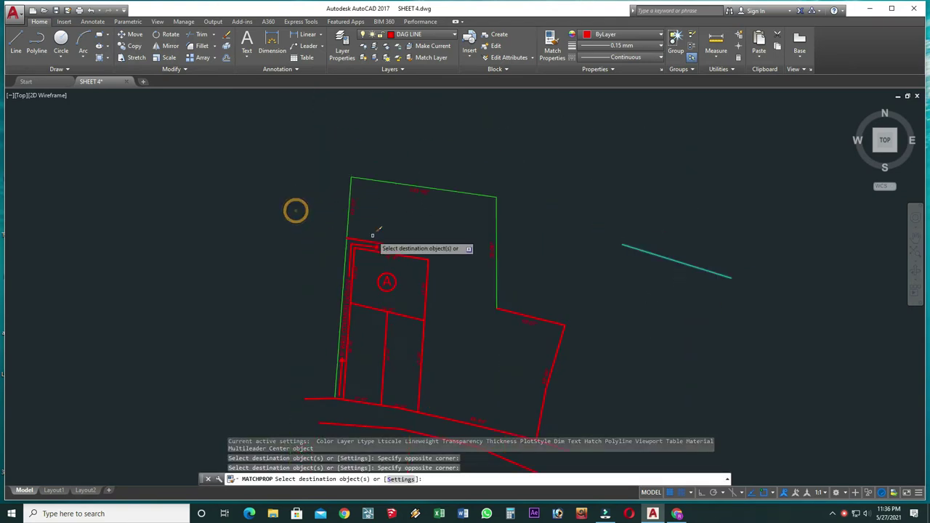
pyautogui.click(493, 309)
pyautogui.click(486, 311)
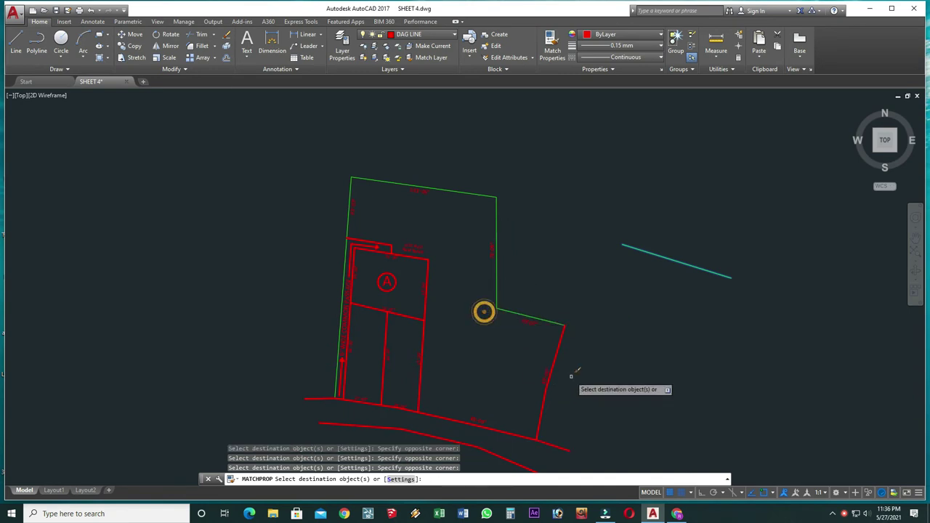
# Turn the lower boundary pieces and the short lower-left line green
pyautogui.click(557, 409)
pyautogui.click(526, 438)
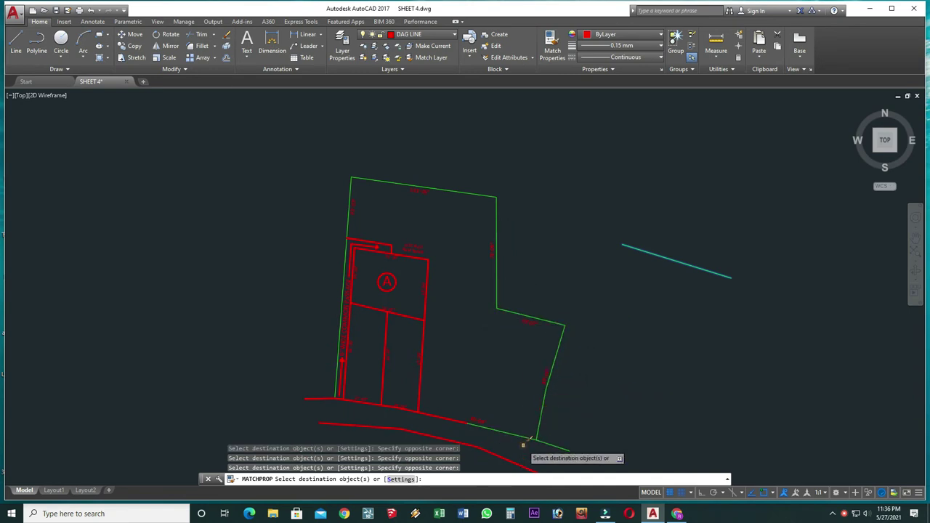
pyautogui.moveTo(447, 410); pyautogui.dragTo(469, 271, button='middle')
pyautogui.click(534, 334)
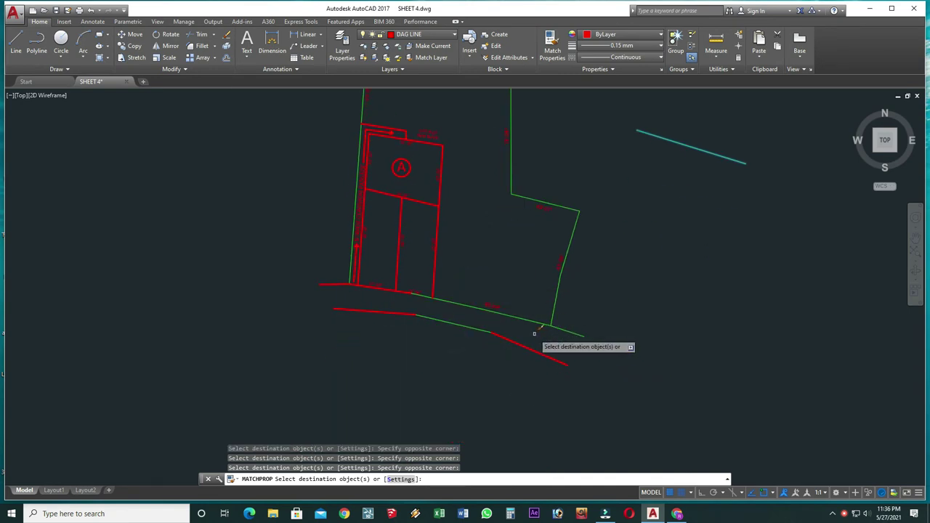
pyautogui.click(346, 330)
pyautogui.click(343, 276)
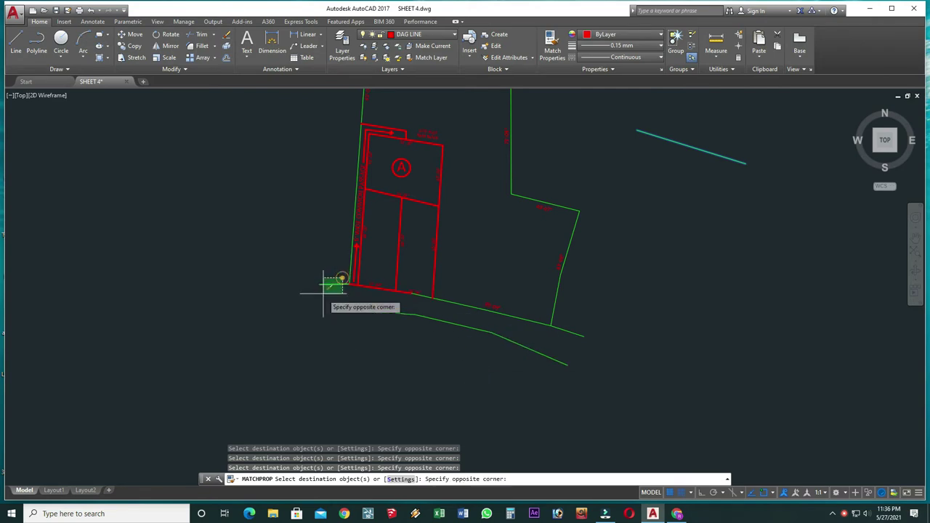
pyautogui.click(326, 293)
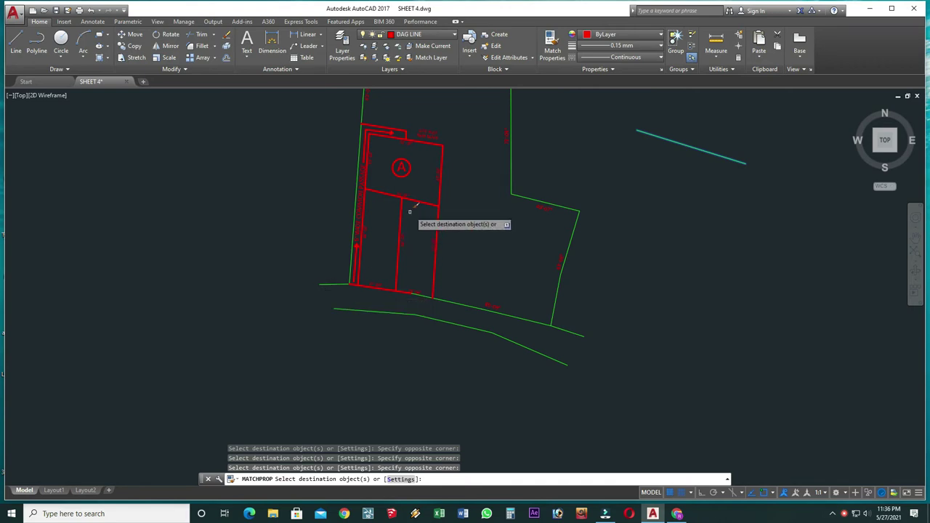
# Make the lines near building A and the 6' WIDE COMMON PASSAGE label green
pyautogui.scroll(2, 407, 182)
pyautogui.scroll(2, 400, 160)
pyautogui.click(440, 218)
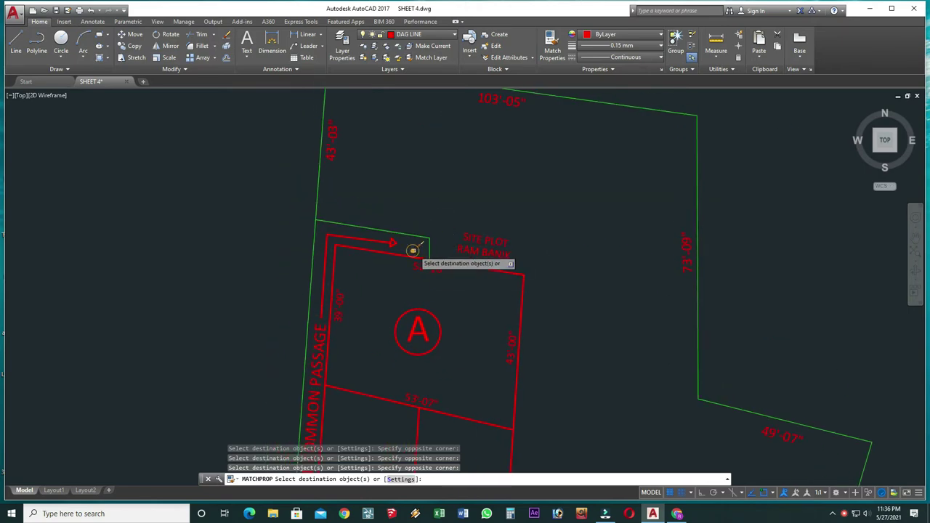
pyautogui.scroll(3, 411, 245)
pyautogui.click(429, 242)
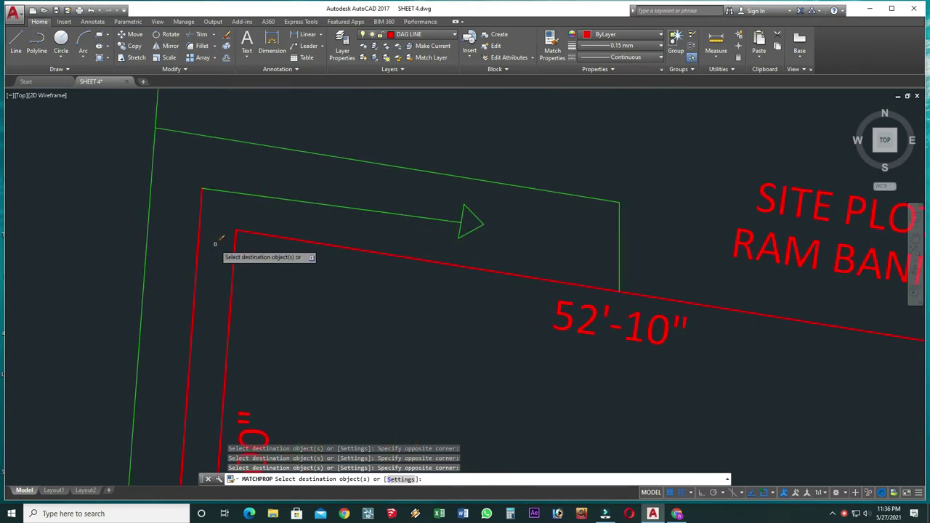
pyautogui.click(195, 266)
pyautogui.scroll(-3, 218, 247)
pyautogui.scroll(2, 334, 218)
pyautogui.moveTo(255, 327); pyautogui.dragTo(291, 155, button='middle')
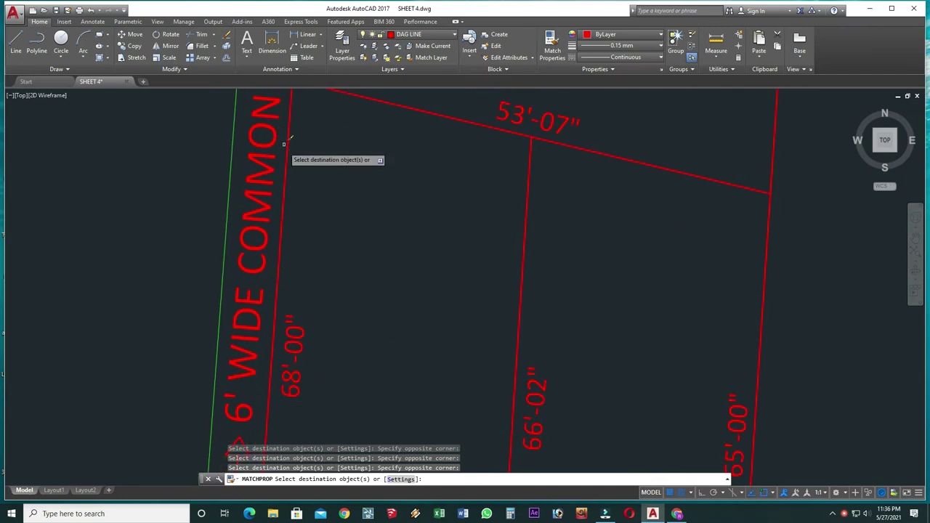
pyautogui.scroll(-4, 264, 242)
pyautogui.scroll(1, 290, 305)
pyautogui.scroll(3, 285, 312)
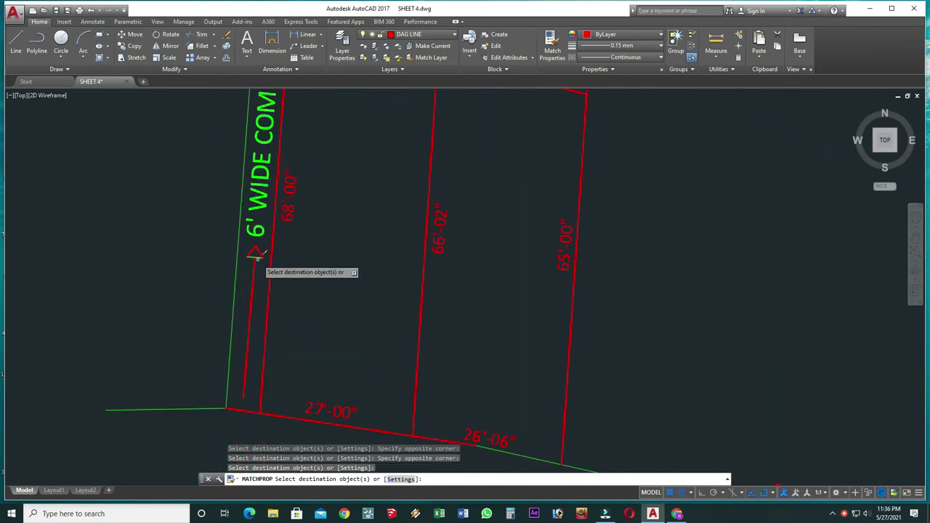
pyautogui.click(263, 256)
pyautogui.click(250, 272)
# Recolour the centre lot line and remaining lot edges green, then end MATCHPROP
pyautogui.scroll(-4, 377, 302)
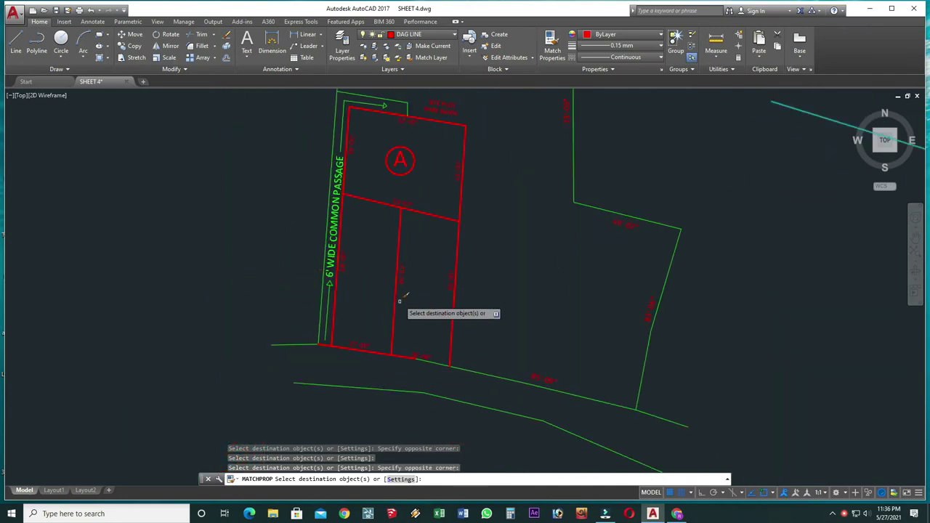
pyautogui.click(422, 212)
pyautogui.click(375, 239)
pyautogui.click(469, 237)
pyautogui.click(453, 262)
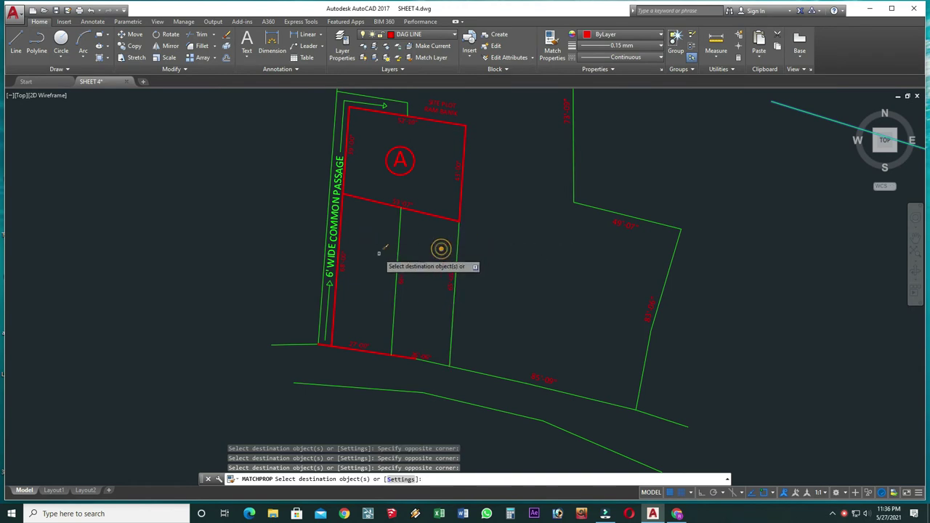
pyautogui.click(356, 215)
pyautogui.click(338, 230)
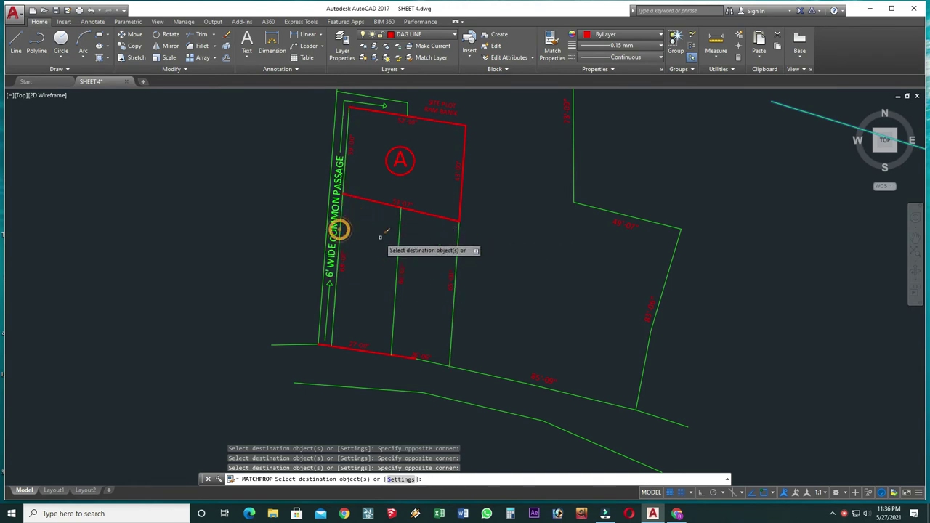
pyautogui.press('Escape')
pyautogui.scroll(1, 356, 178)
pyautogui.scroll(1, 366, 164)
# Draw a line up plot A's left side from its lower-left to upper-left corner
pyautogui.click(366, 164)
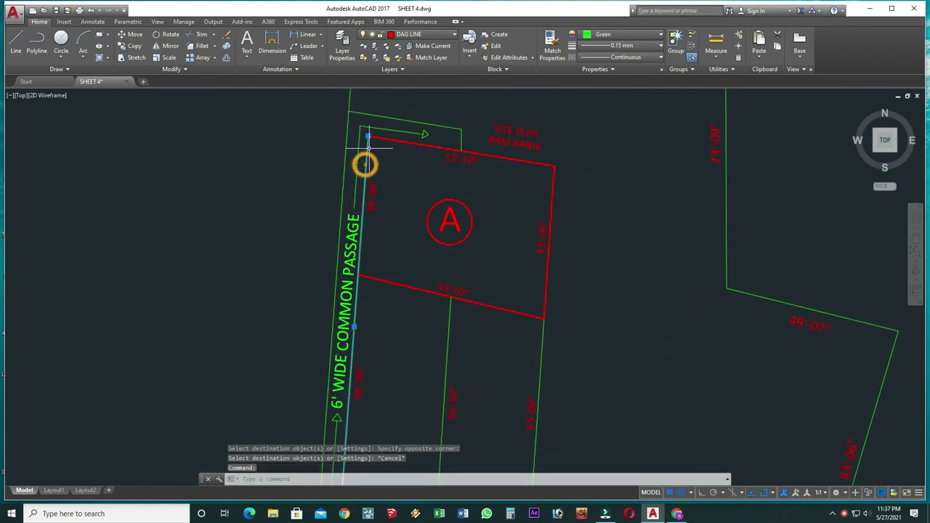
pyautogui.click(367, 136)
pyautogui.press('Escape')
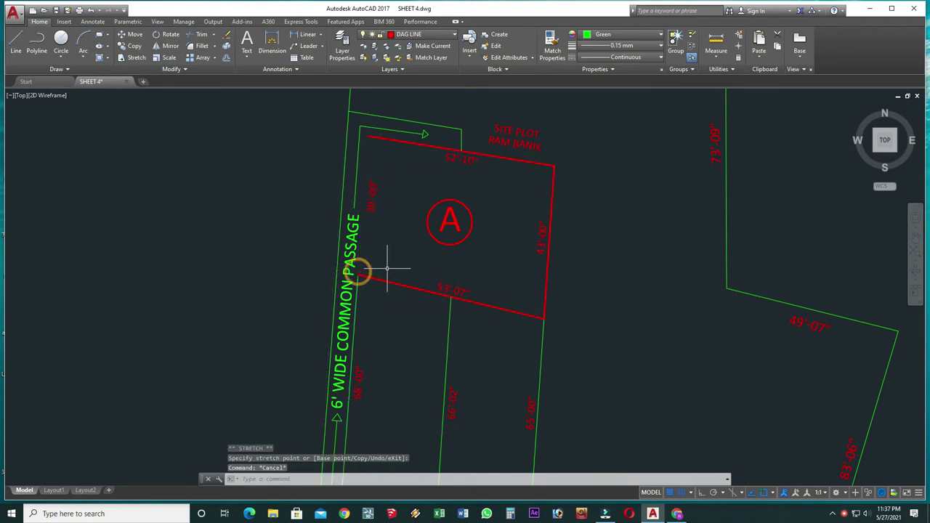
pyautogui.write('L')
pyautogui.press('Return')
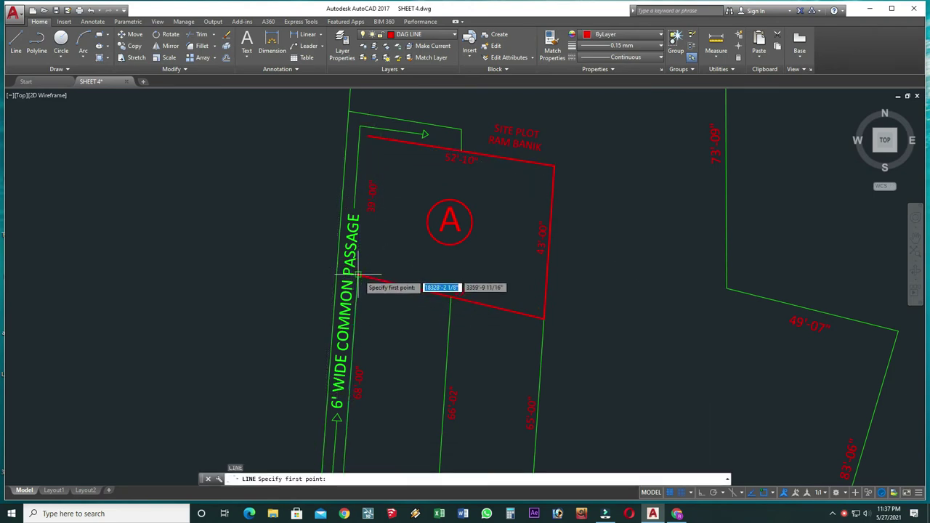
pyautogui.click(357, 274)
pyautogui.click(367, 136)
pyautogui.press('Return')
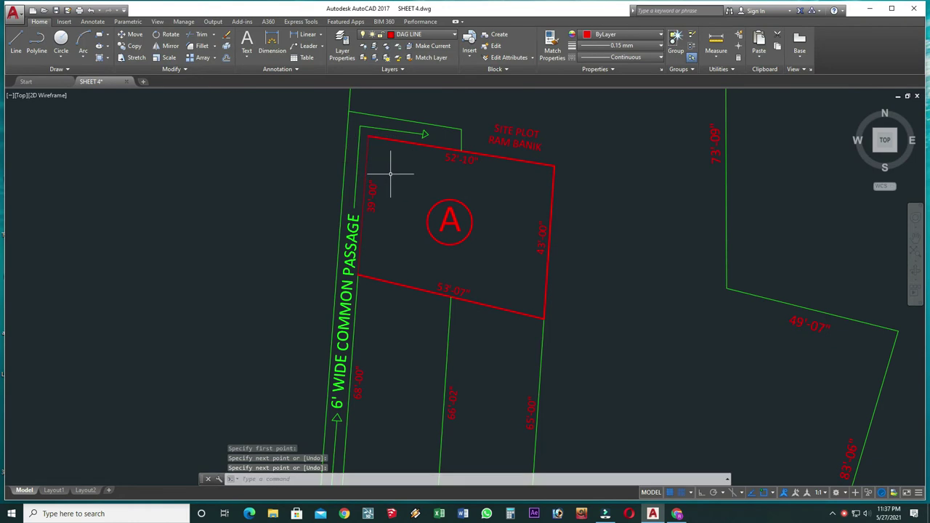
# Try matching properties from plot A's red top edge, then cancel
pyautogui.write('Ma')
pyautogui.press('Return')
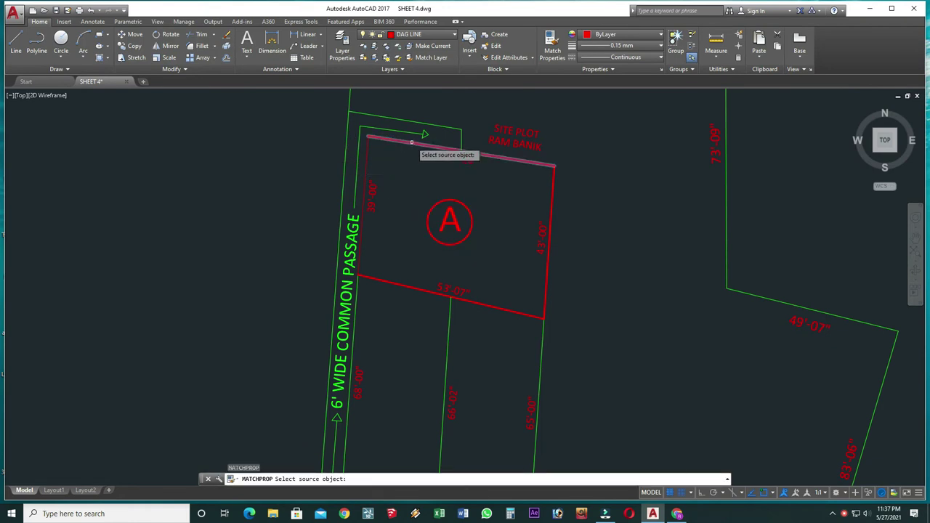
pyautogui.click(412, 142)
pyautogui.click(370, 144)
pyautogui.press('Escape')
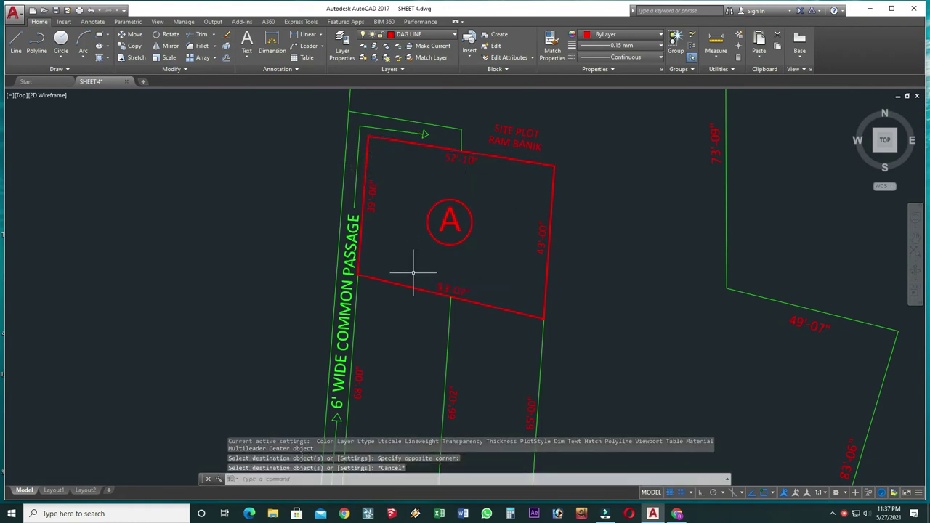
pyautogui.scroll(-3, 429, 310)
pyautogui.scroll(2, 428, 310)
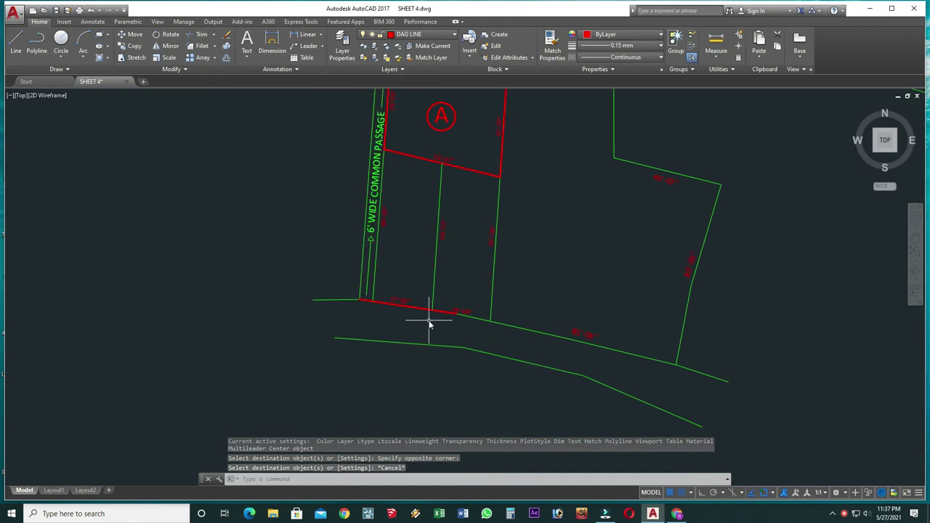
# Match properties from the red bottom edge, then recentre the site in the view
pyautogui.write('ma')
pyautogui.press('Return')
pyautogui.click(512, 326)
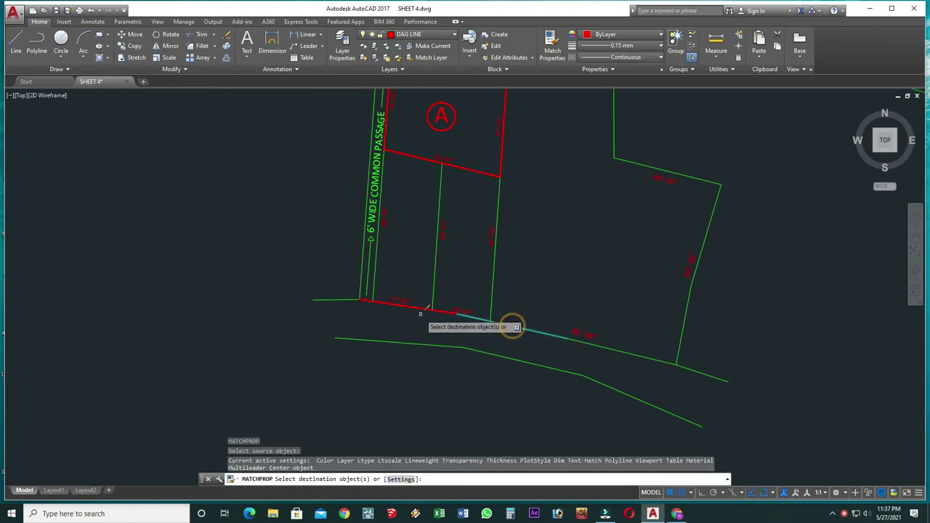
pyautogui.scroll(2, 501, 324)
pyautogui.click(401, 328)
pyautogui.press('Escape')
pyautogui.scroll(-3, 476, 355)
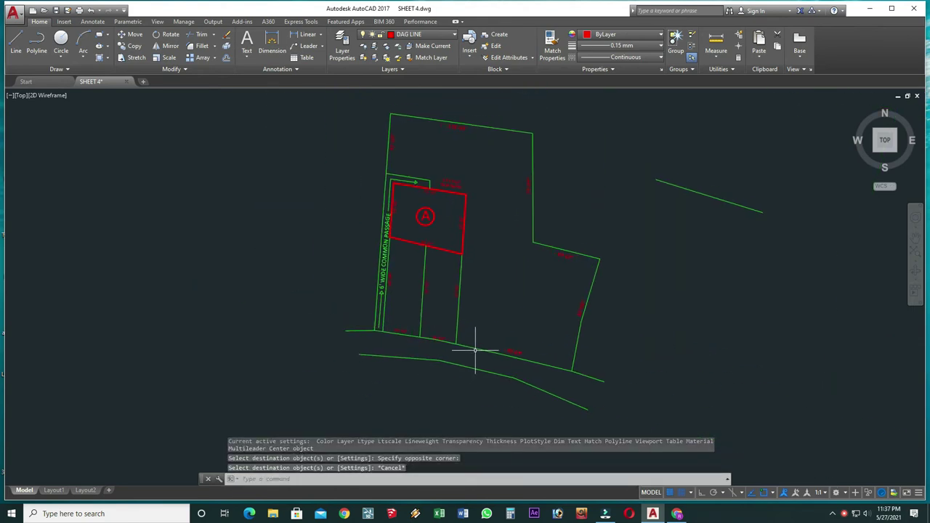
pyautogui.scroll(2, 476, 351)
pyautogui.moveTo(473, 336); pyautogui.dragTo(455, 376, button='middle')
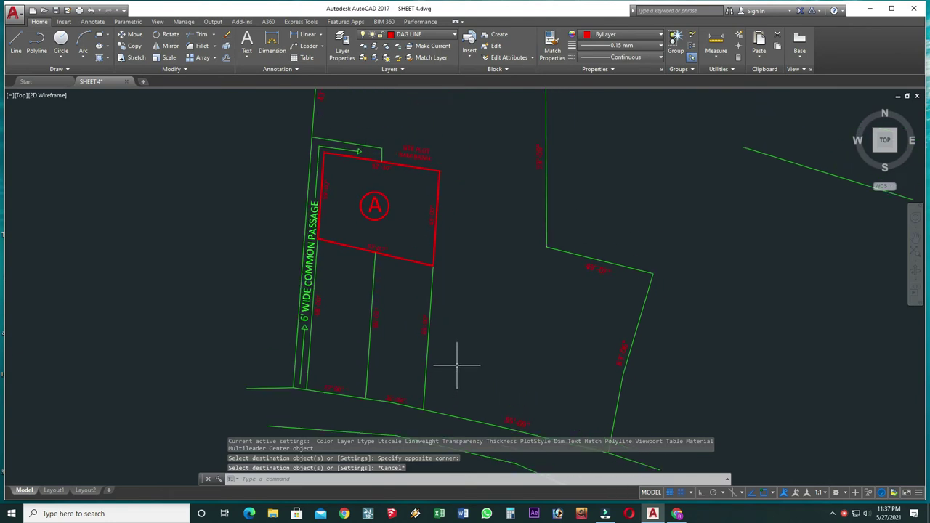
pyautogui.moveTo(453, 315); pyautogui.dragTo(454, 384, button='middle')
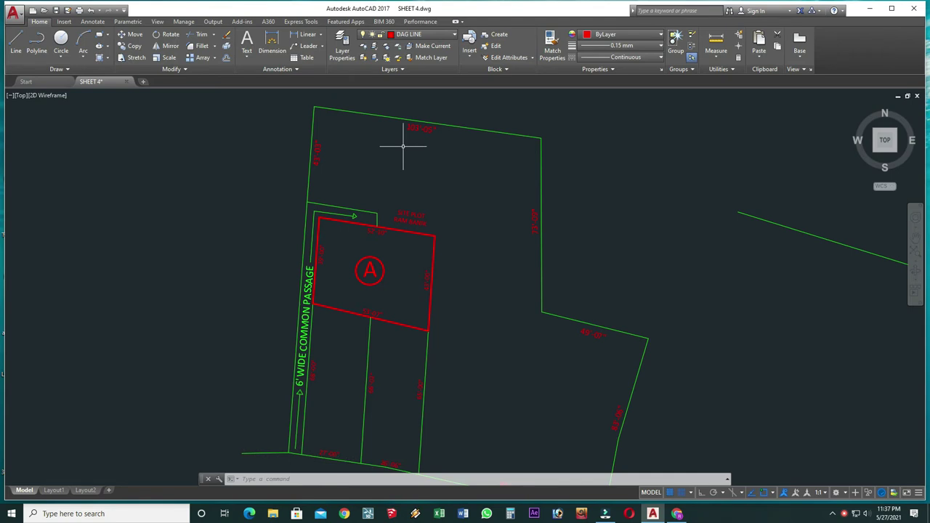
# Copy the site plot owner label up into the plot above plot A
pyautogui.click(412, 213)
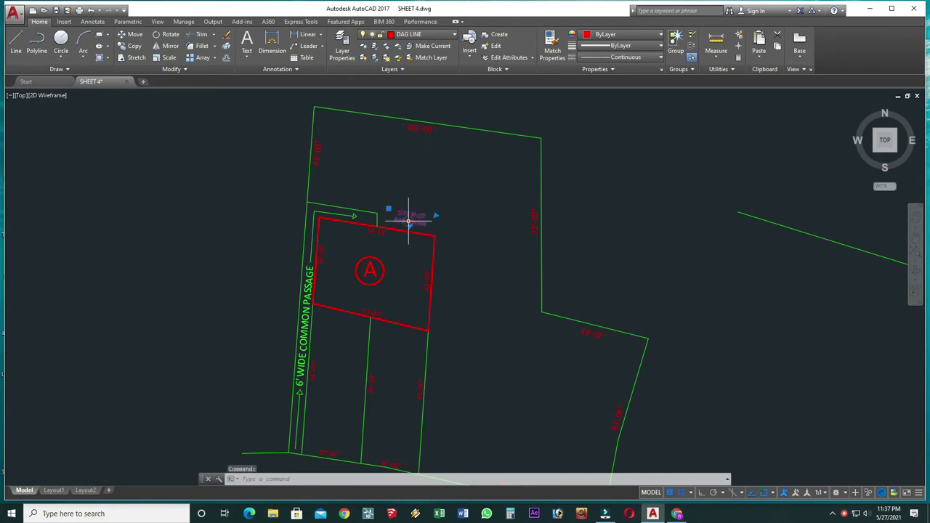
pyautogui.write('co')
pyautogui.press('Return')
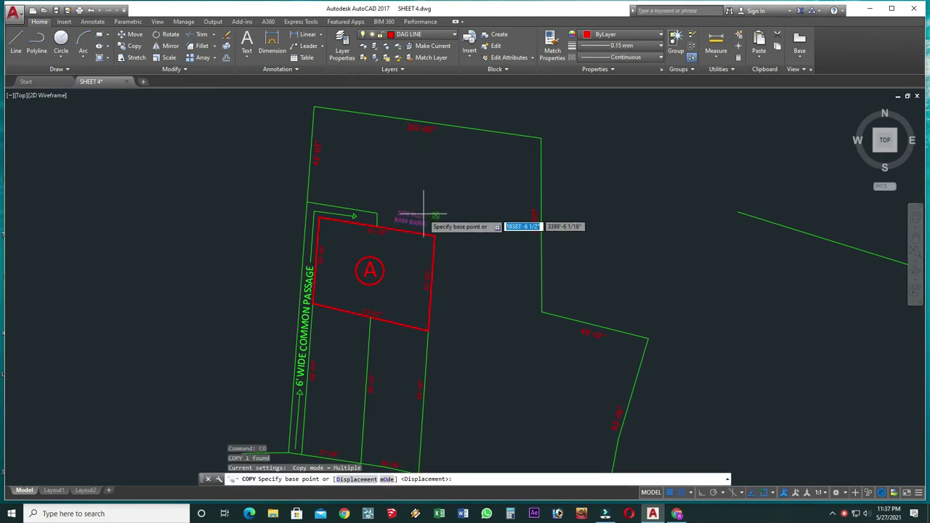
pyautogui.click(422, 212)
pyautogui.click(422, 164)
pyautogui.press('Escape')
# Change the copy to read R.S & L.R PLOT NO. 2992, enlarge it, and wrap it onto two lines
pyautogui.doubleClick(416, 166)
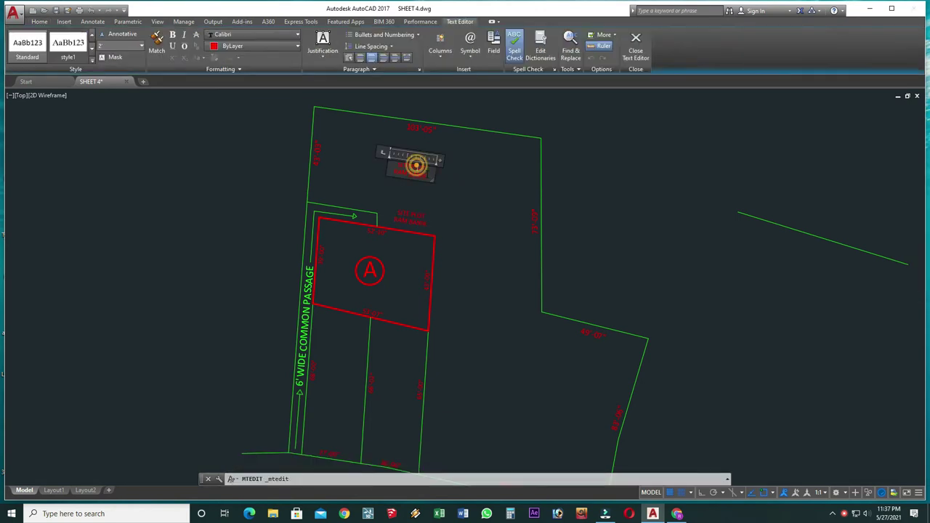
pyautogui.moveTo(426, 175); pyautogui.dragTo(391, 156)
pyautogui.click(469, 202)
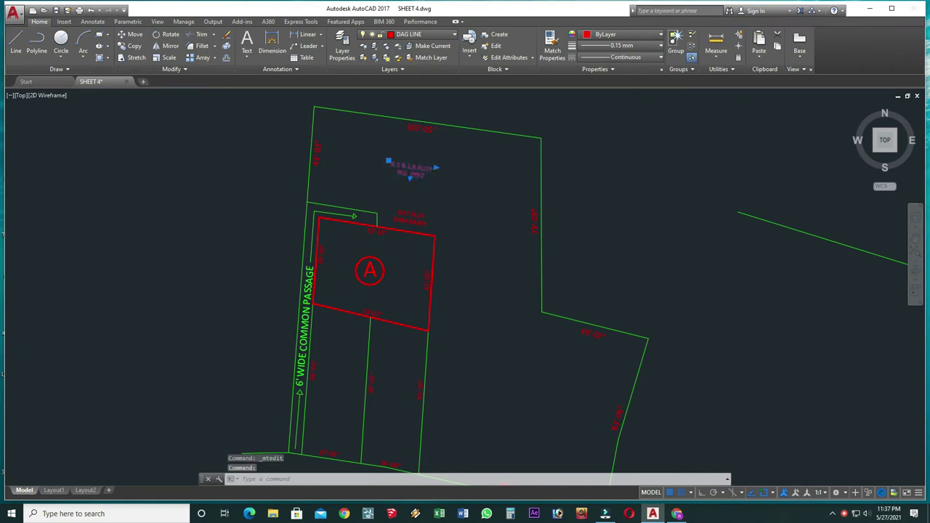
pyautogui.doubleClick(411, 169)
pyautogui.moveTo(430, 180); pyautogui.dragTo(427, 178)
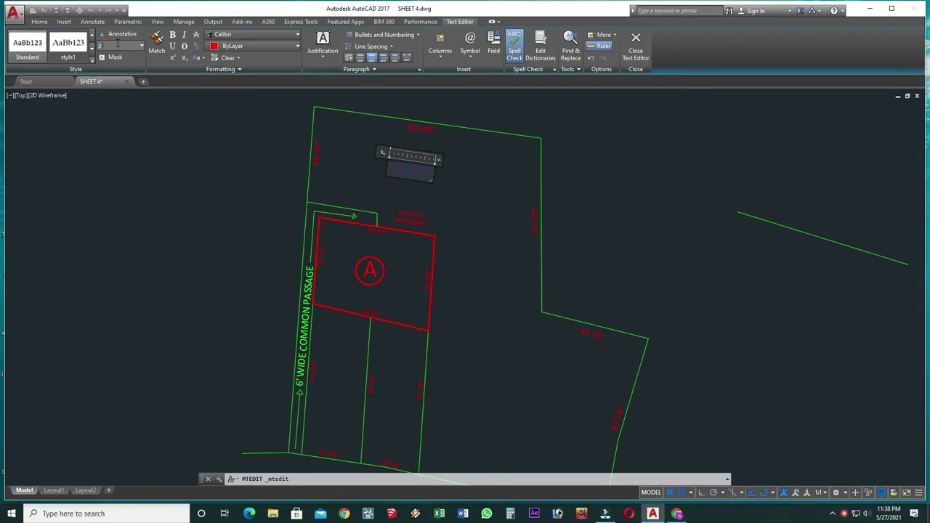
pyautogui.press('Return')
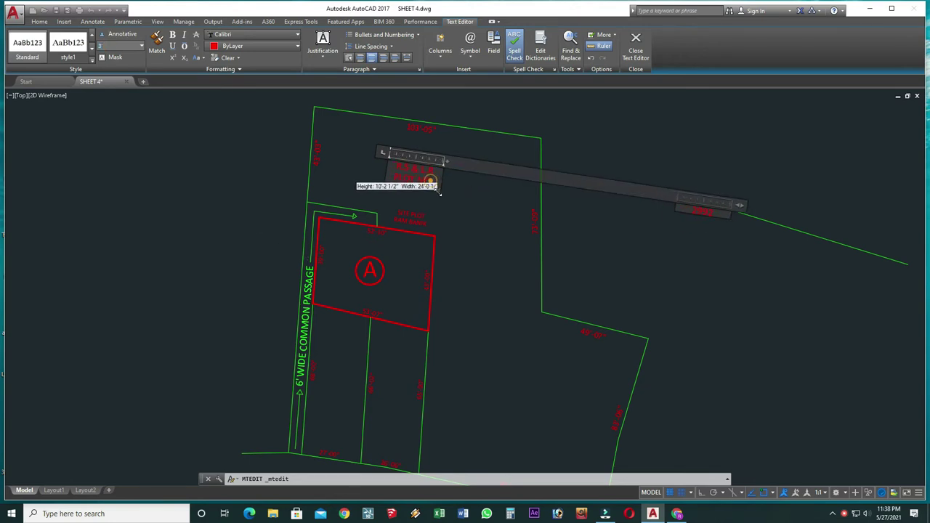
pyautogui.moveTo(428, 183); pyautogui.dragTo(441, 197)
pyautogui.click(480, 231)
# Copy the R.S & L.R PLOT NO. 2992 label into the right-hand plot
pyautogui.click(426, 177)
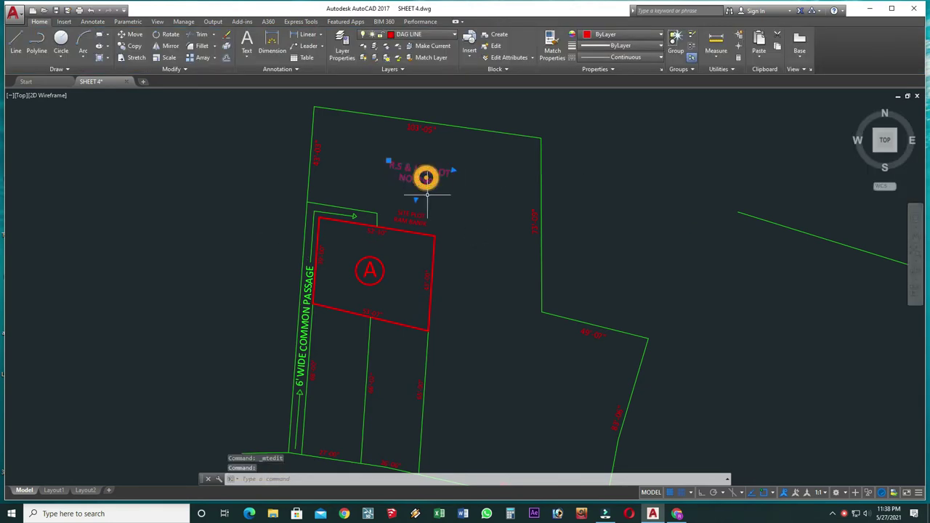
pyautogui.write('CO')
pyautogui.press('Return')
pyautogui.click(389, 161)
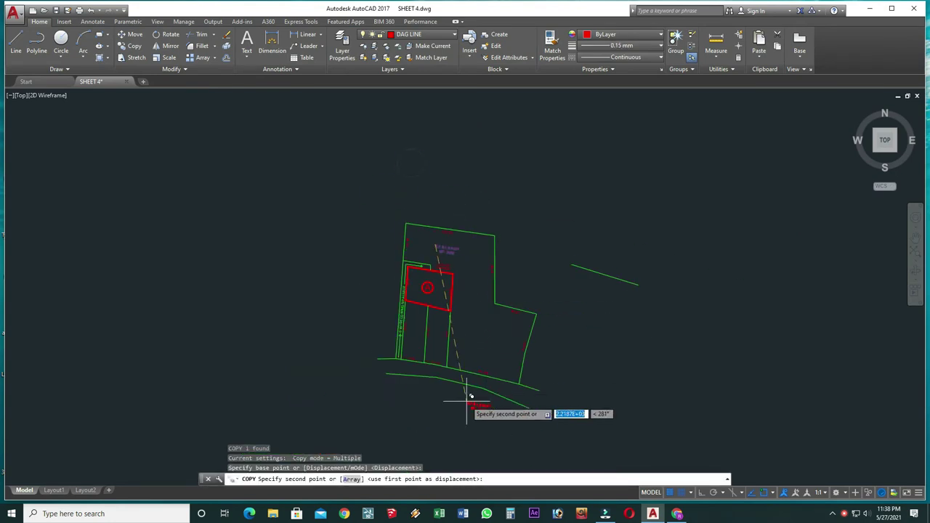
pyautogui.scroll(-4, 472, 396)
pyautogui.scroll(2, 451, 340)
pyautogui.scroll(3, 474, 320)
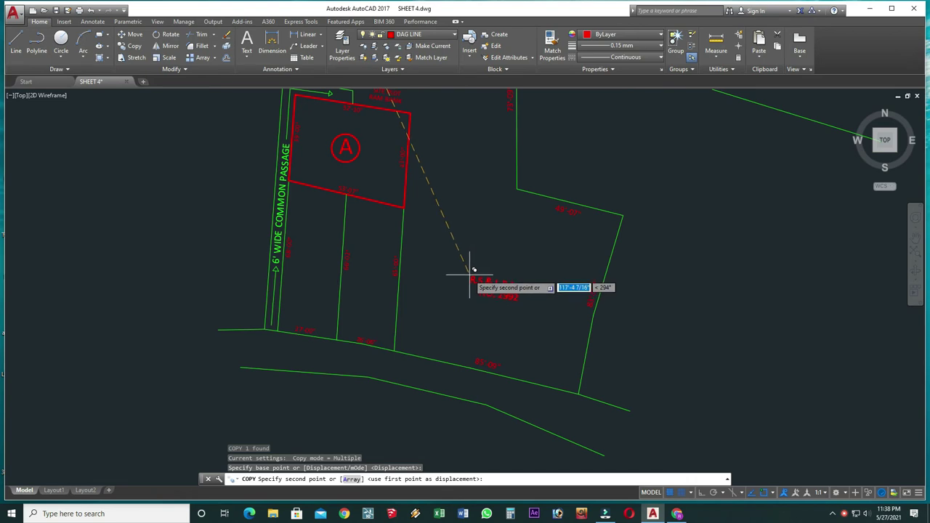
pyautogui.click(474, 271)
pyautogui.scroll(-3, 473, 320)
pyautogui.press('Escape')
pyautogui.scroll(-2, 407, 290)
pyautogui.scroll(2, 407, 290)
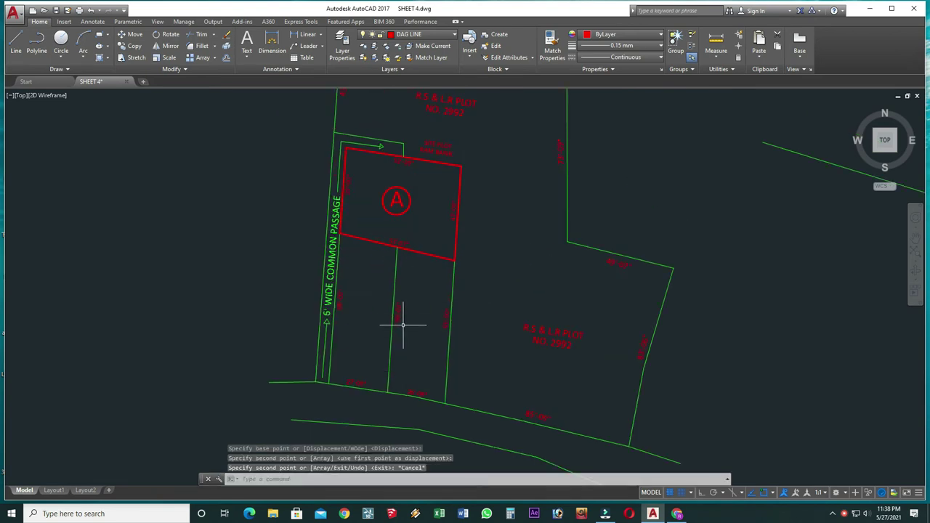
pyautogui.click(438, 145)
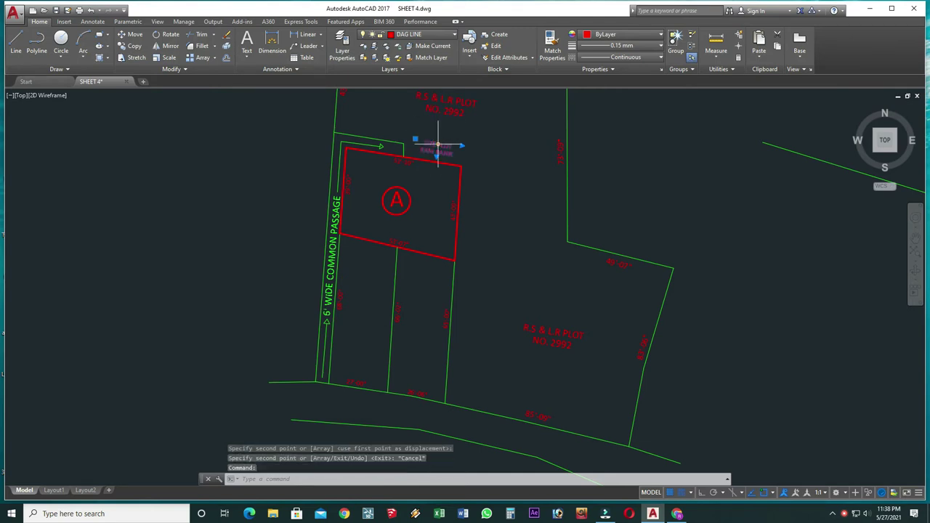
# Copy the owner label to the left of the passage and type B into its text
pyautogui.write('Co')
pyautogui.press('Return')
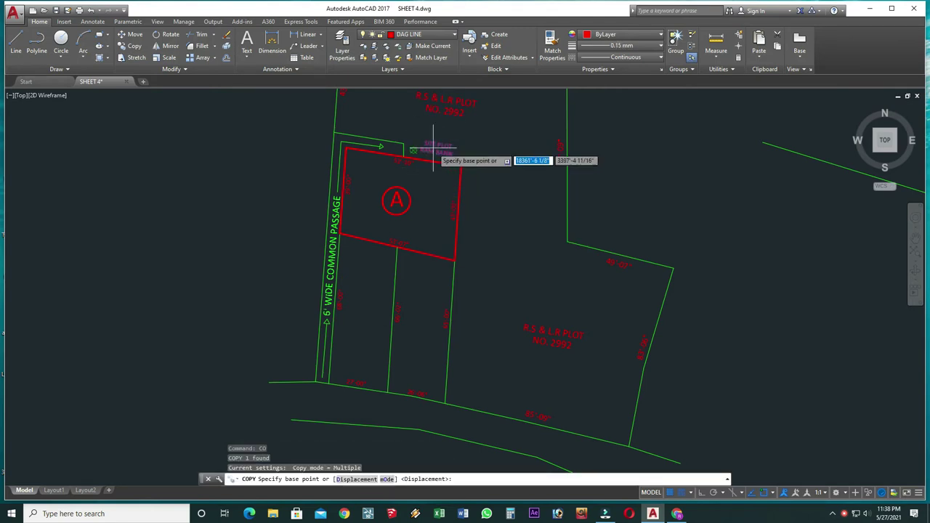
pyautogui.click(415, 138)
pyautogui.click(227, 226)
pyautogui.press('Escape')
pyautogui.doubleClick(255, 232)
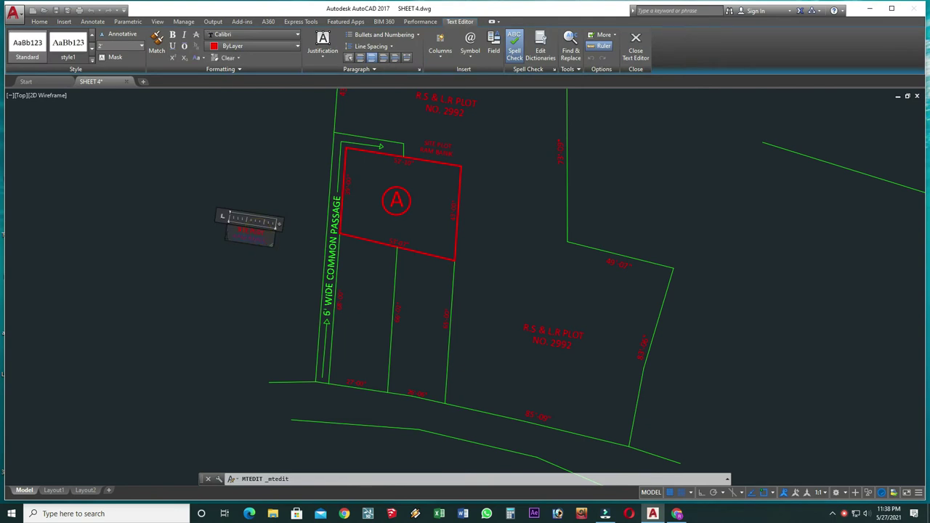
pyautogui.scroll(4, 246, 246)
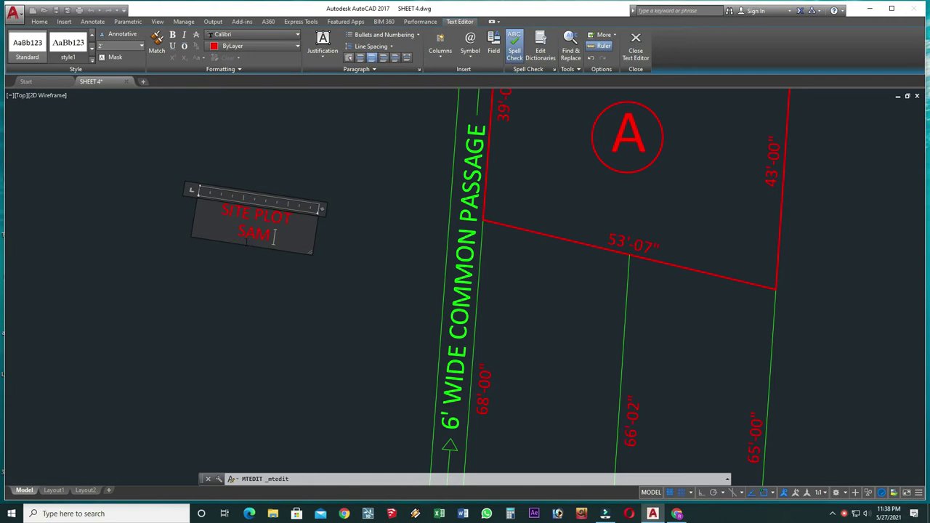
pyautogui.write(' BANIK')
pyautogui.click(312, 264)
# Copy the edited owner label to the right of plot A
pyautogui.click(301, 259)
pyautogui.click(211, 199)
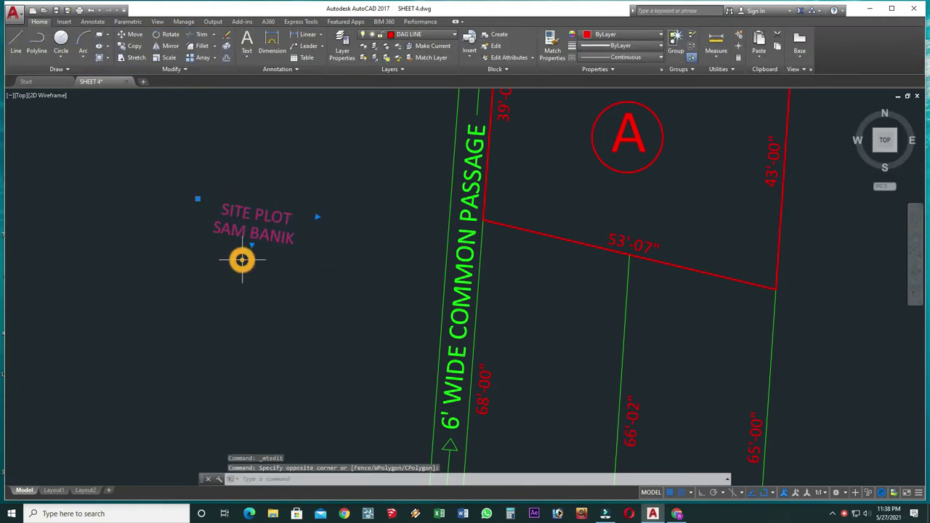
pyautogui.click(244, 264)
pyautogui.press('Return')
pyautogui.click(250, 221)
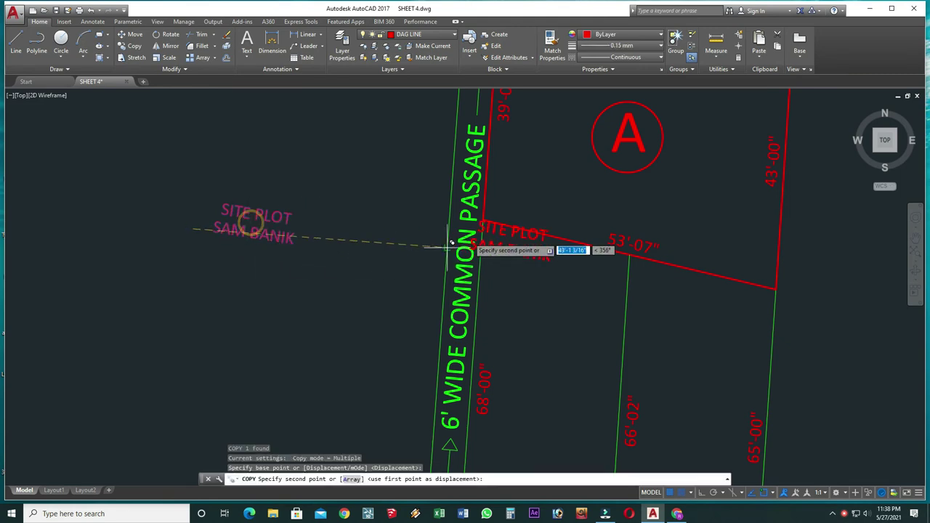
pyautogui.moveTo(581, 201); pyautogui.dragTo(329, 278, button='middle')
pyautogui.click(535, 263)
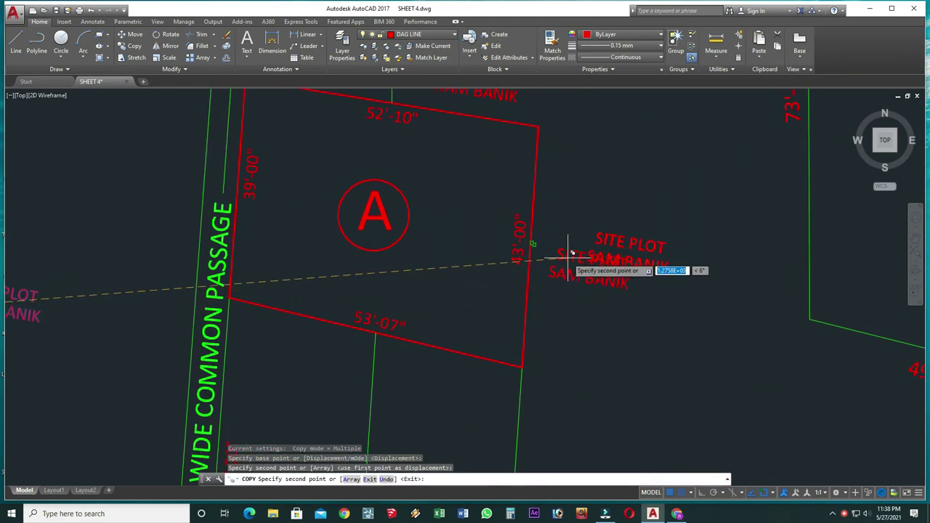
pyautogui.press('Escape')
# Erase the spare overlapping owner label beside plot A
pyautogui.click(581, 227)
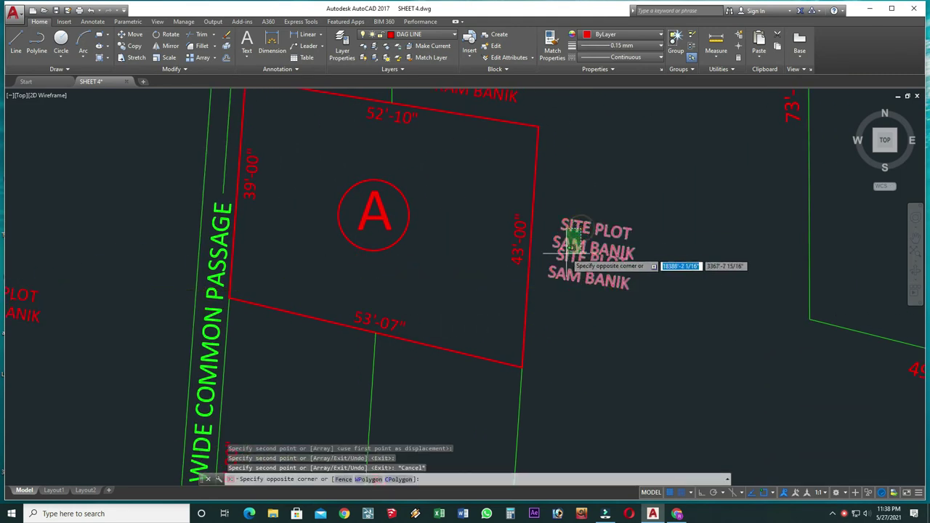
pyautogui.click(550, 244)
pyautogui.write('W')
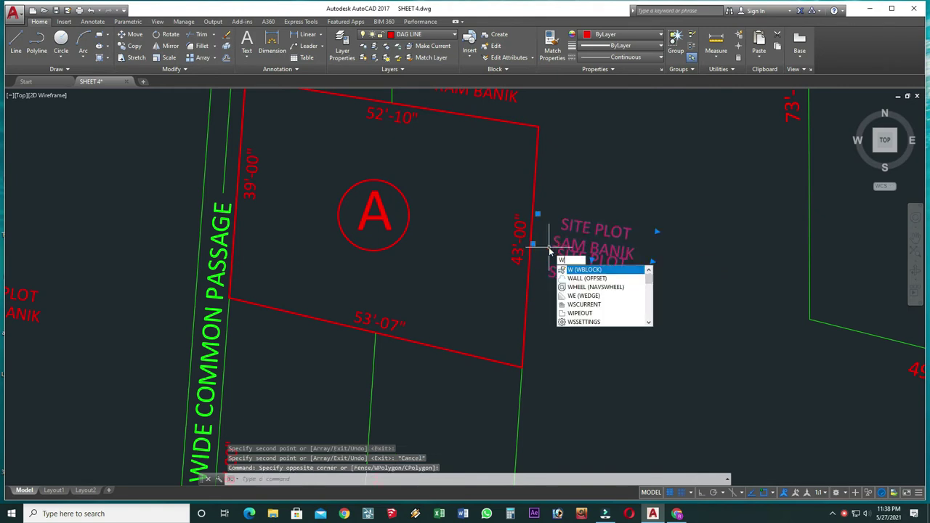
pyautogui.press('Escape')
pyautogui.click(557, 228)
pyautogui.write('e')
pyautogui.press('Return')
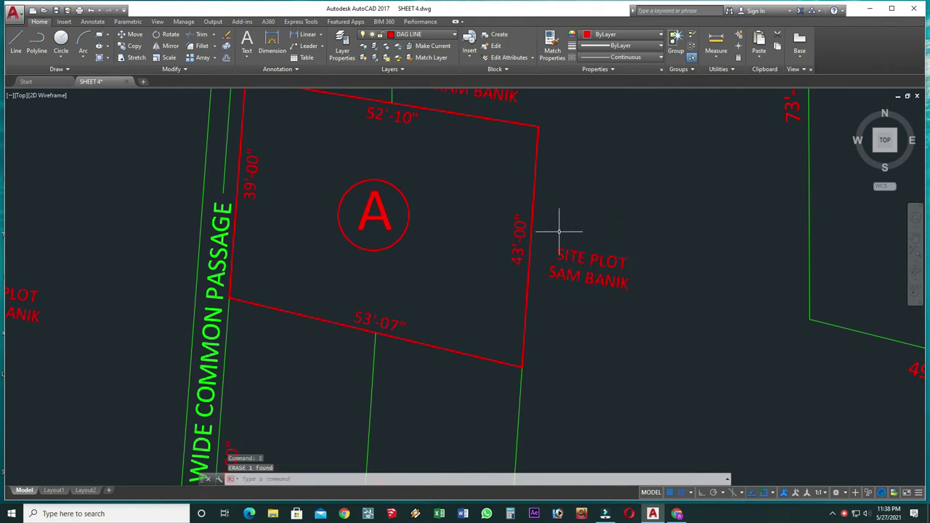
# Rotate the remaining SITE PLOT owner label to vertical
pyautogui.click(612, 240)
pyautogui.click(602, 258)
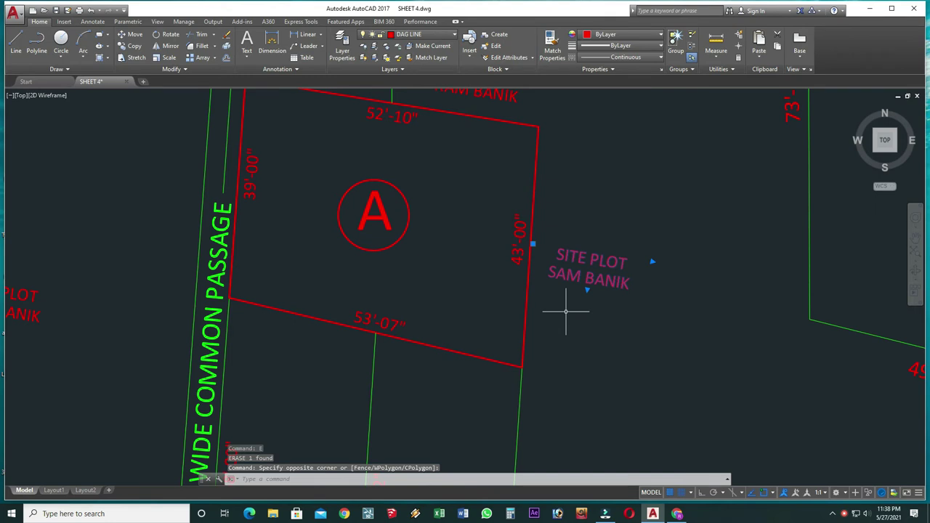
pyautogui.write('R')
pyautogui.press('Return')
pyautogui.click(652, 262)
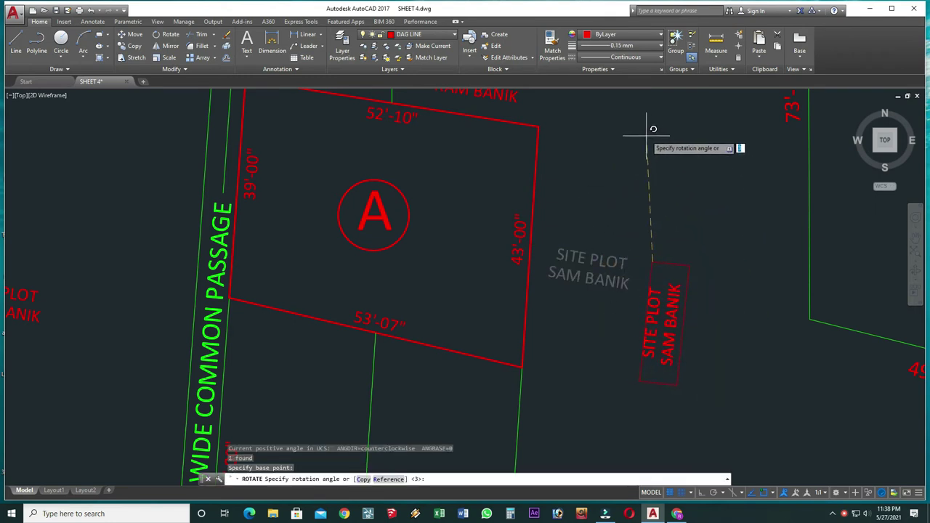
pyautogui.click(634, 125)
# Move the vertical label beside plot A's 43'-00" edge and keep it vertical
pyautogui.click(633, 359)
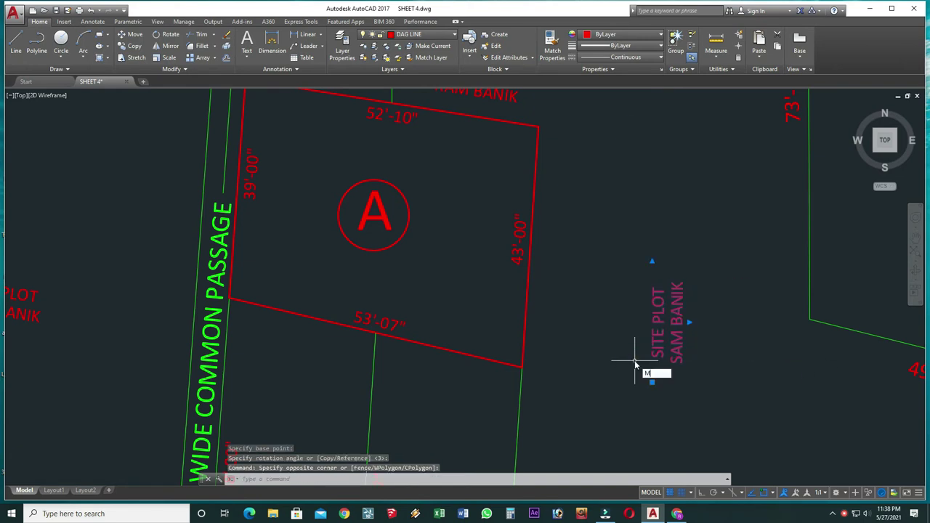
pyautogui.write('m')
pyautogui.press('Return')
pyautogui.click(660, 340)
pyautogui.click(551, 305)
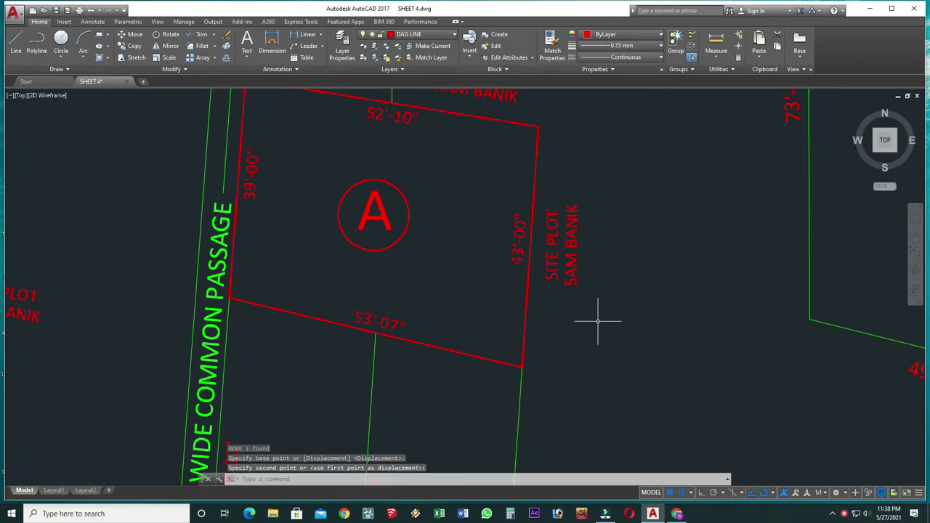
pyautogui.doubleClick(572, 247)
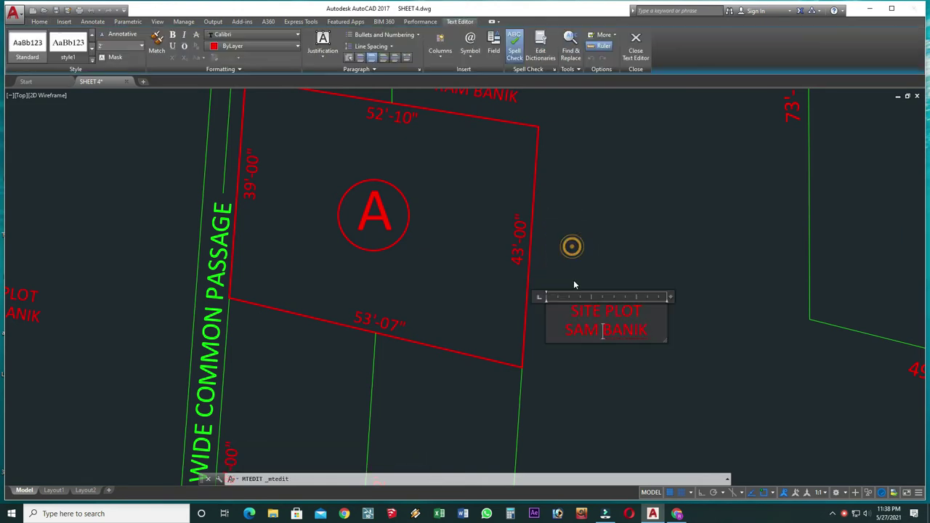
pyautogui.click(641, 368)
pyautogui.click(550, 303)
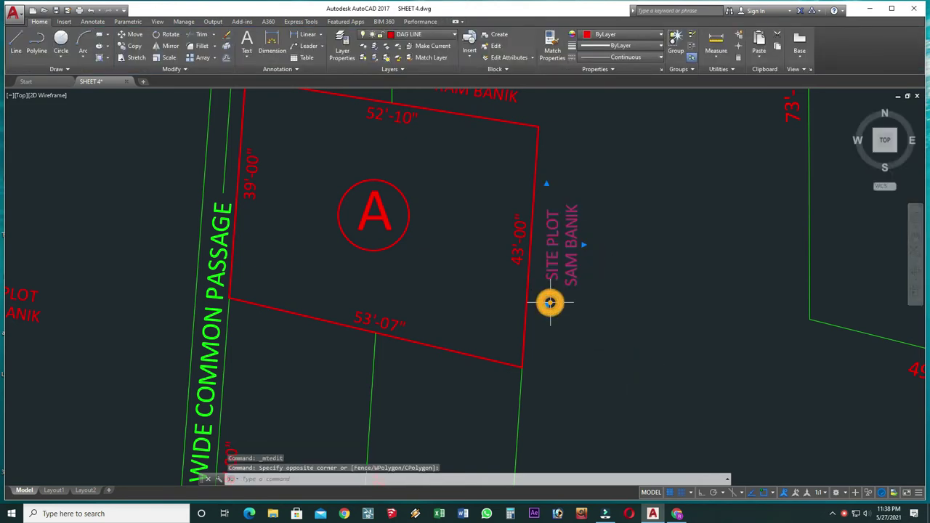
pyautogui.write('RO')
pyautogui.press('Return')
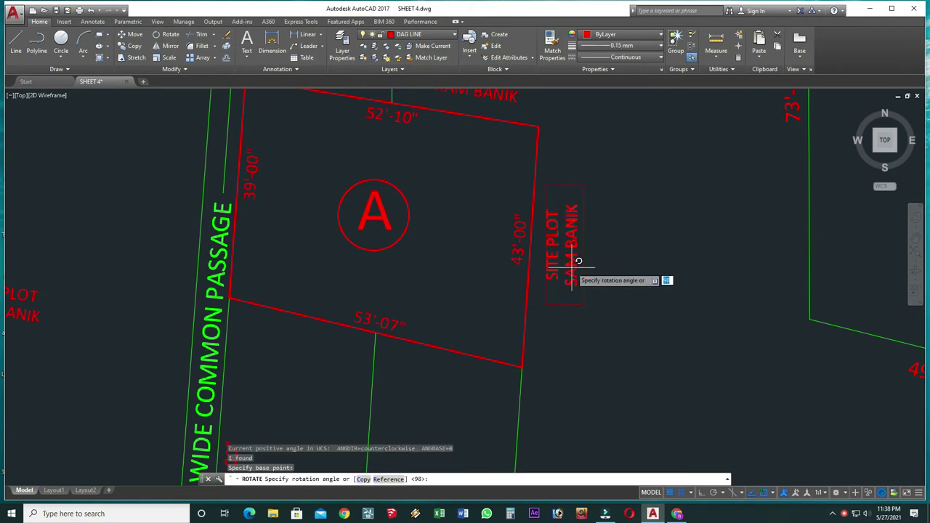
pyautogui.click(572, 268)
pyautogui.click(651, 272)
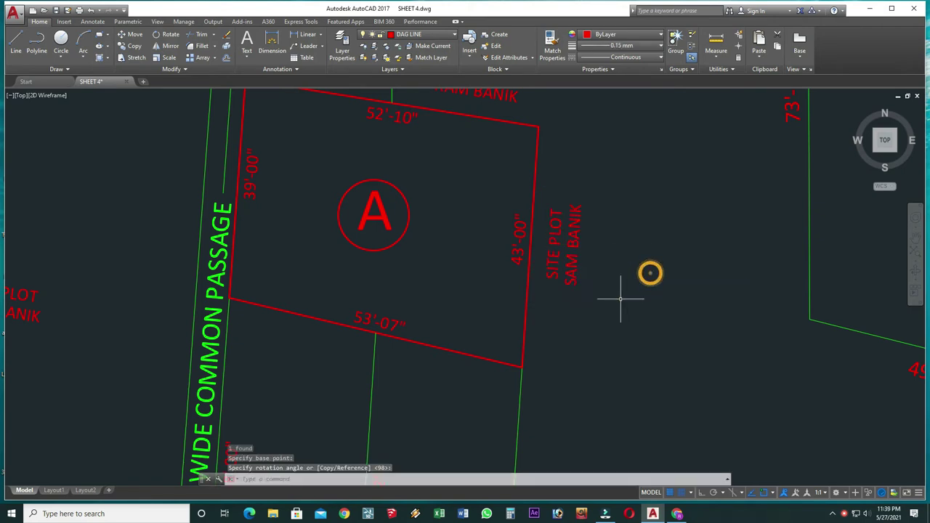
pyautogui.scroll(-3, 596, 312)
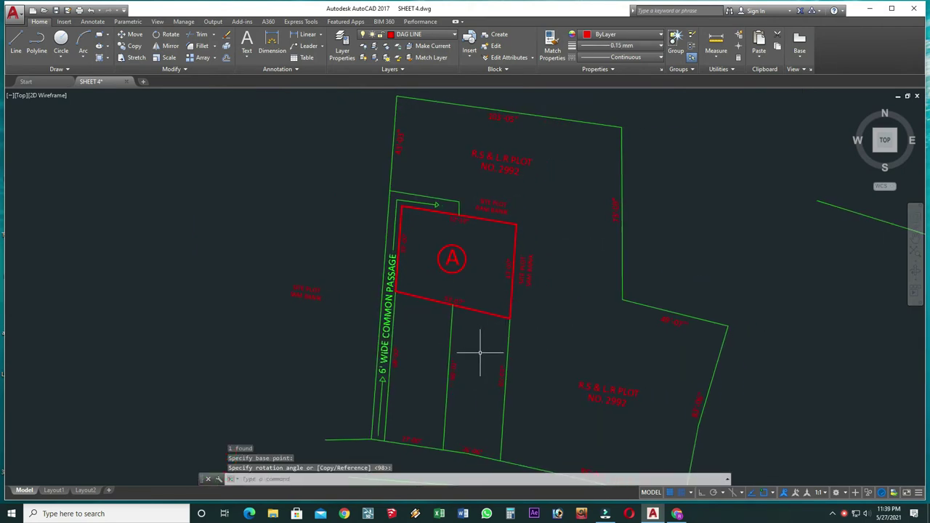
# Rotate the owner label left of the passage to vertical
pyautogui.click(339, 271)
pyautogui.click(297, 329)
pyautogui.click(297, 329)
pyautogui.write('R')
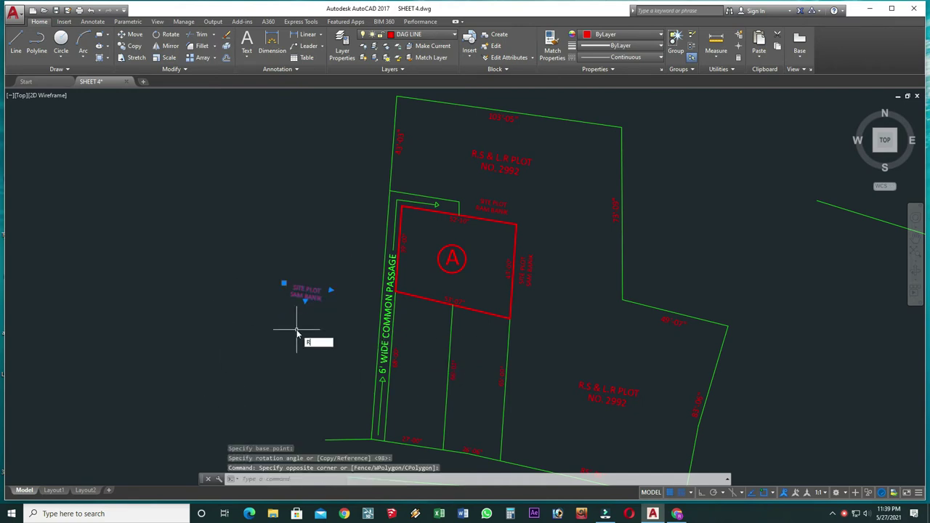
pyautogui.press('Return')
pyautogui.click(328, 300)
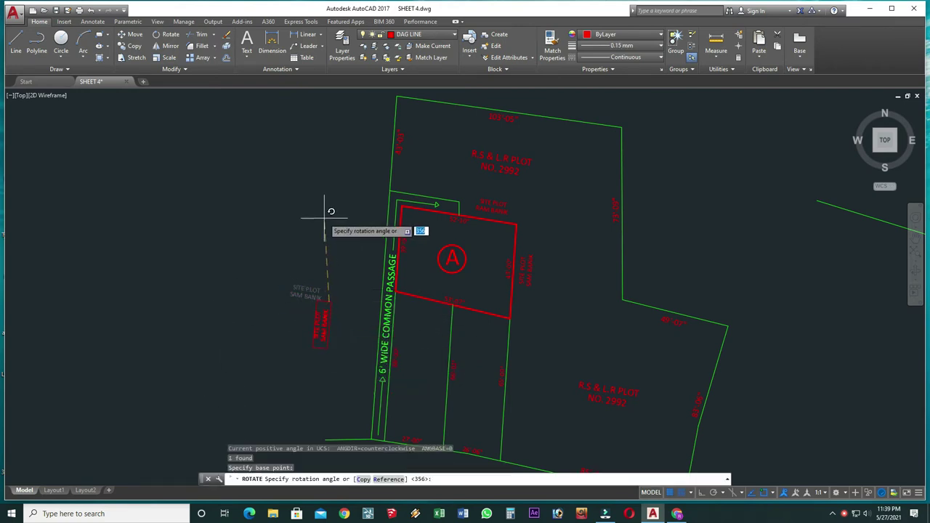
pyautogui.click(325, 216)
# Move the rotated label into the plot below A, between the 68'-00" and 66'-02" edges
pyautogui.click(310, 347)
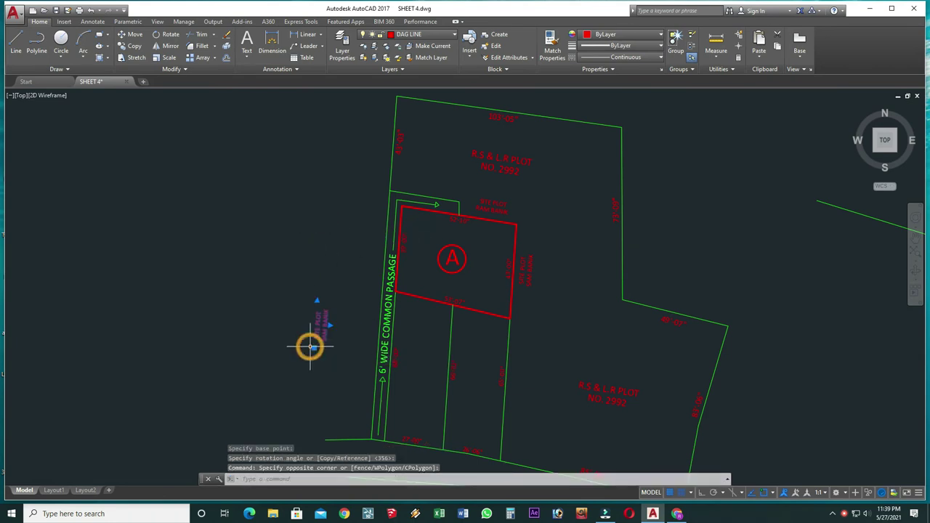
pyautogui.write('m')
pyautogui.press('Return')
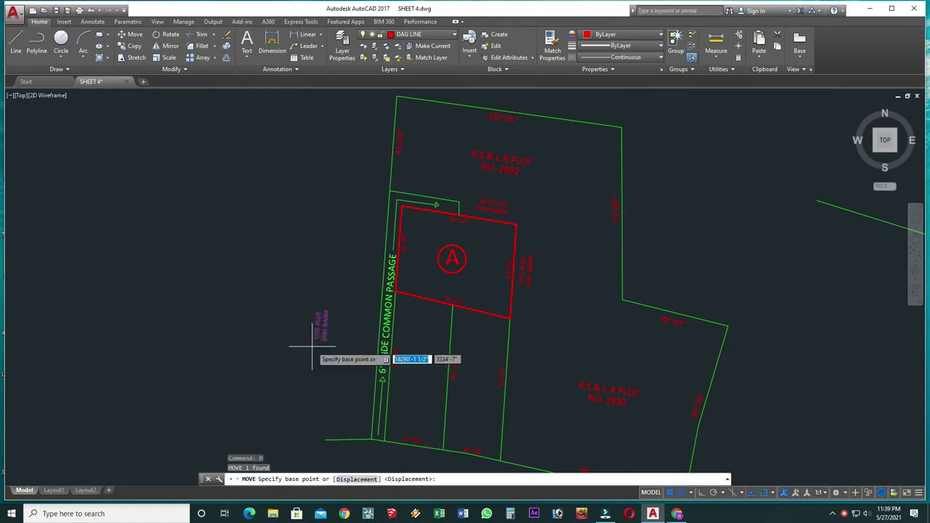
pyautogui.click(311, 346)
pyautogui.scroll(4, 420, 378)
pyautogui.press('Escape')
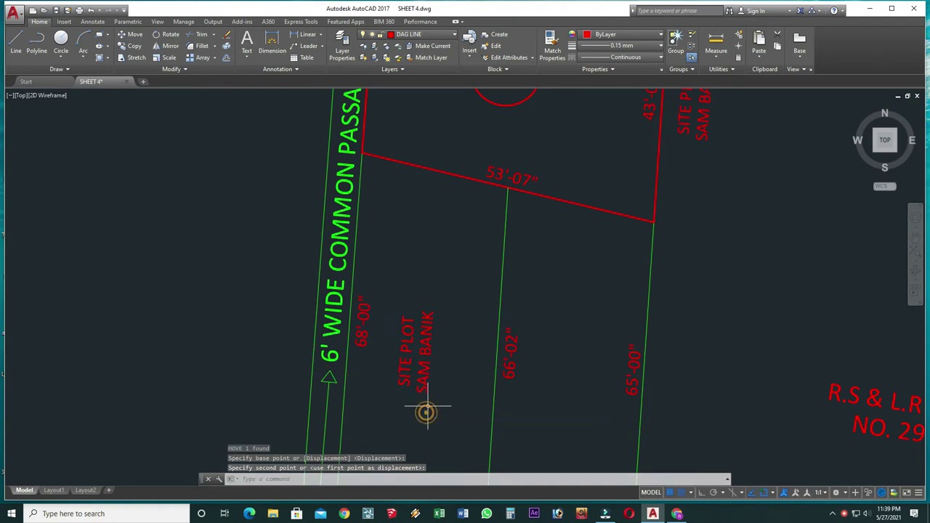
pyautogui.click(422, 341)
# Replace the owner's first name in the moved label
pyautogui.doubleClick(459, 433)
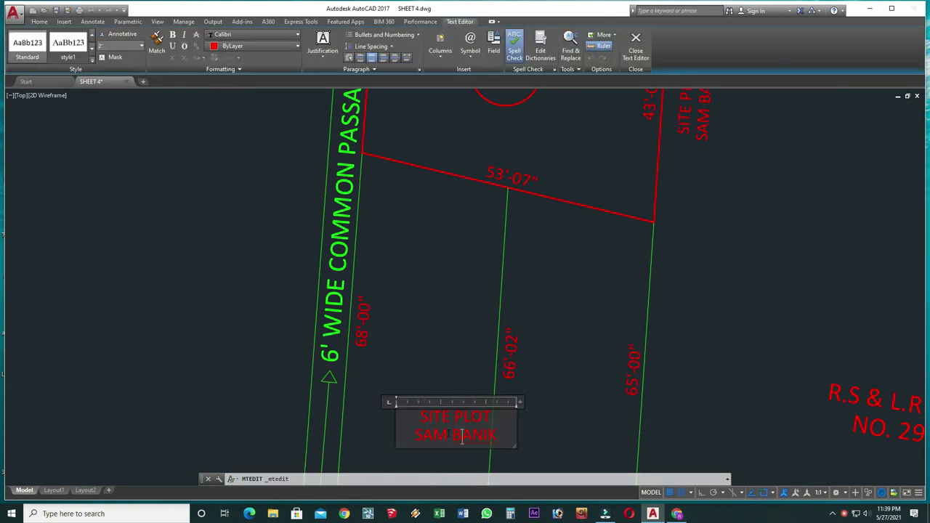
pyautogui.moveTo(410, 433); pyautogui.dragTo(408, 429)
pyautogui.click(434, 365)
pyautogui.click(454, 327)
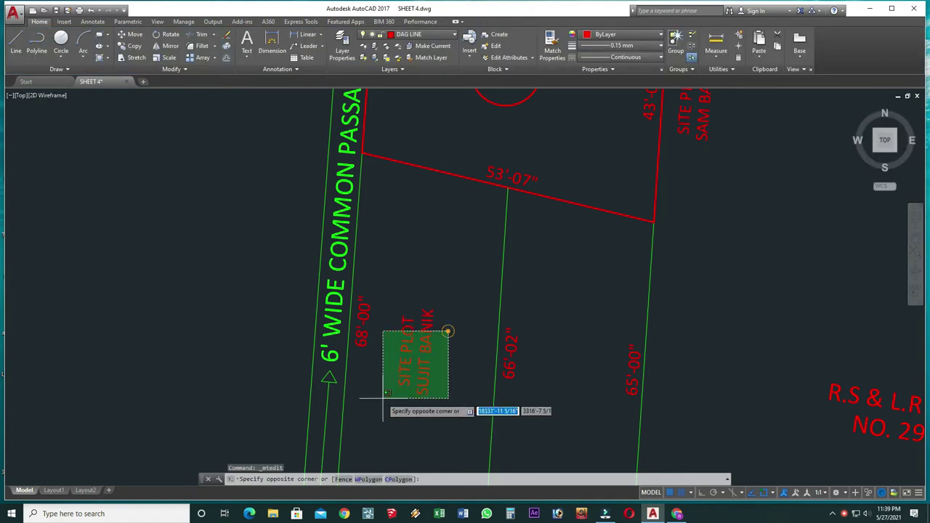
pyautogui.click(382, 399)
# Copy the label into the plot between 66'-02" and 65'-00" and change its owner's first name
pyautogui.press('Return')
pyautogui.click(386, 401)
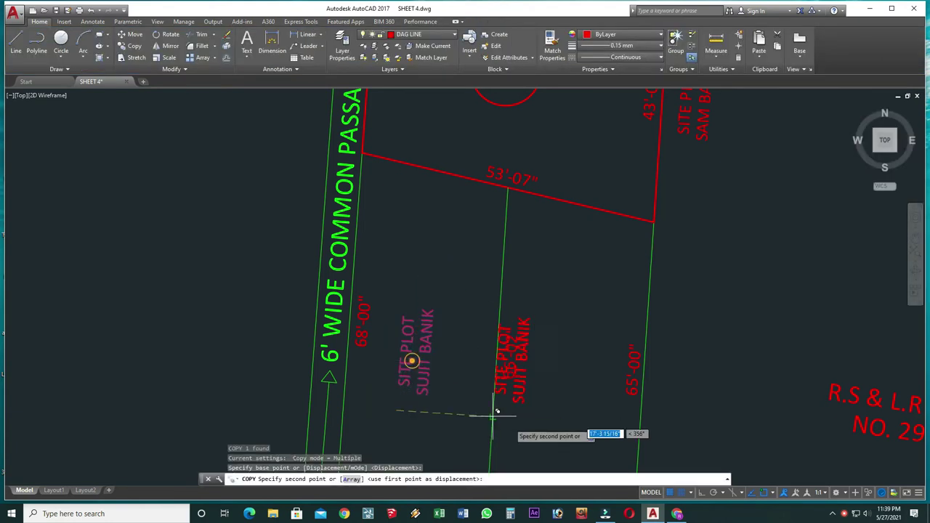
pyautogui.click(546, 436)
pyautogui.press('Escape')
pyautogui.moveTo(576, 364); pyautogui.dragTo(506, 331, button='middle')
pyautogui.doubleClick(506, 331)
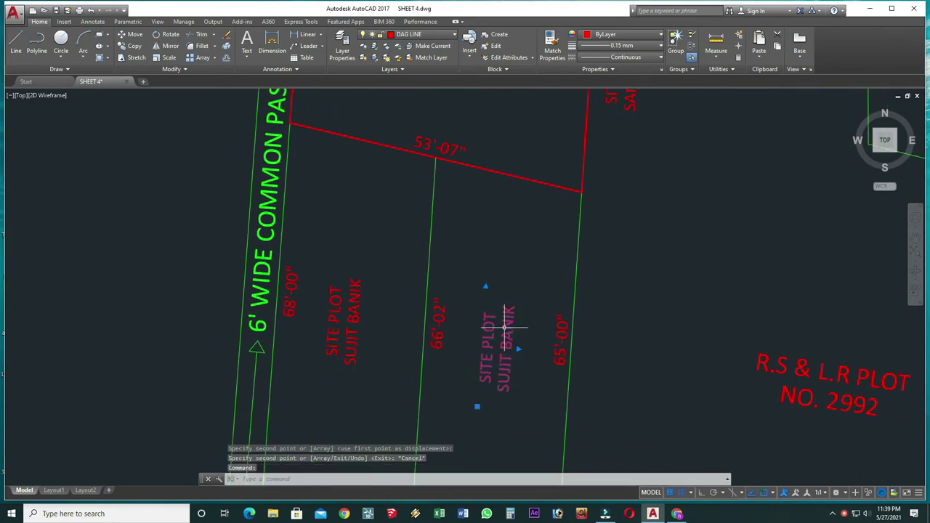
pyautogui.moveTo(493, 436); pyautogui.dragTo(473, 437)
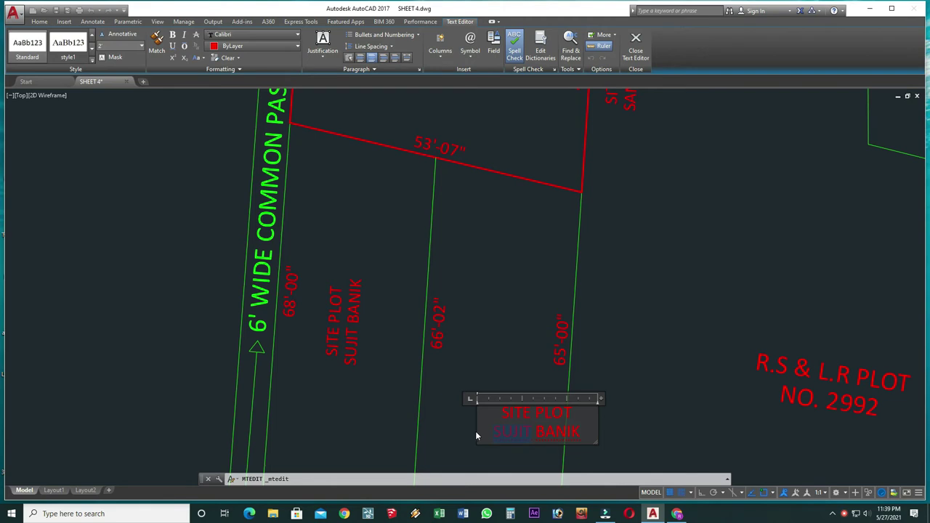
pyautogui.write('RAJI')
pyautogui.write('B')
pyautogui.click(485, 347)
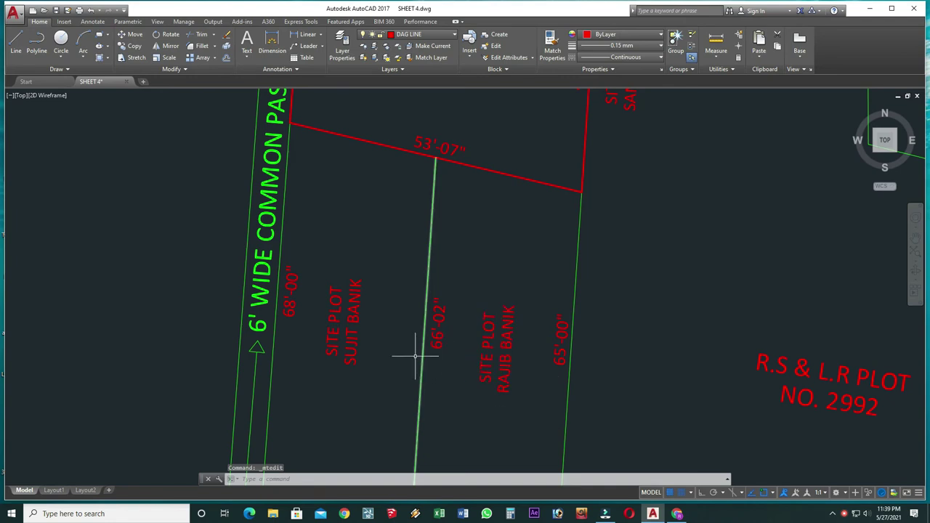
# Enlarge the first renamed label's text box so it can hold an extra line
pyautogui.doubleClick(347, 320)
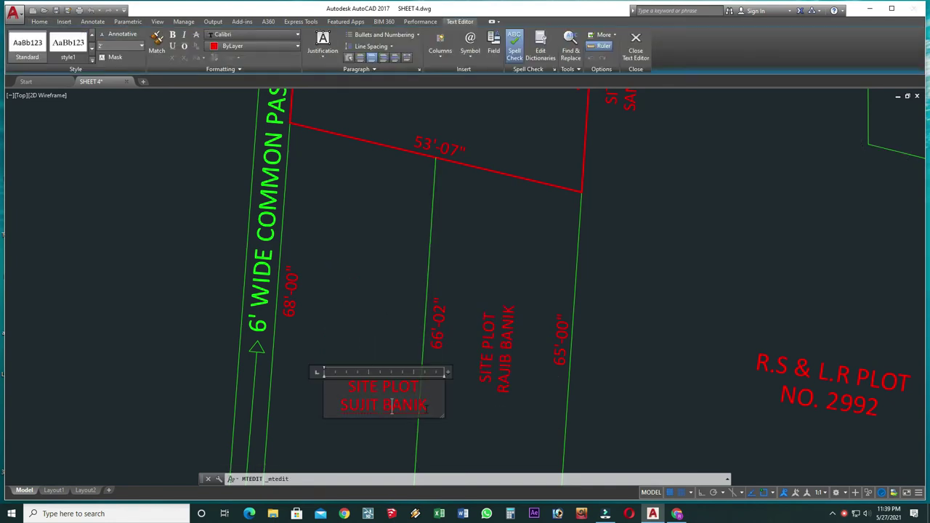
pyautogui.scroll(-2, 429, 411)
pyautogui.scroll(-3, 415, 404)
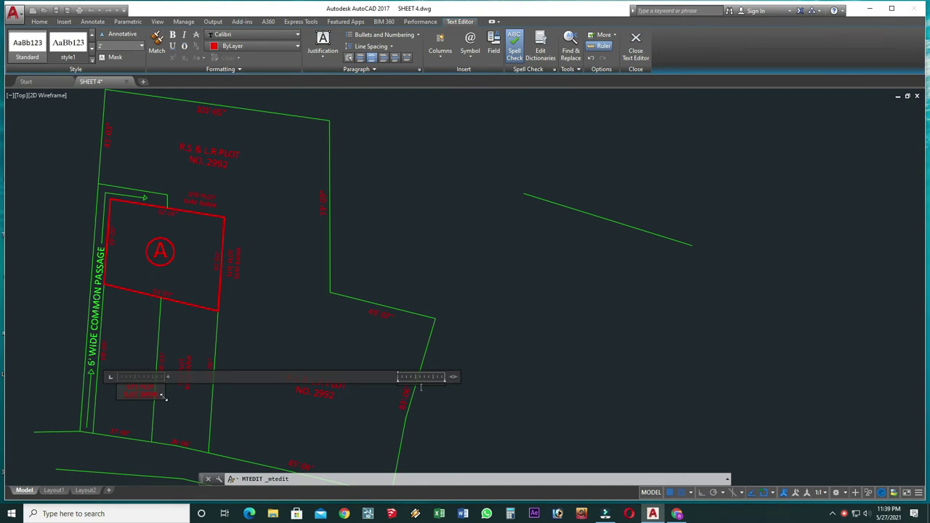
pyautogui.moveTo(165, 399); pyautogui.dragTo(174, 422)
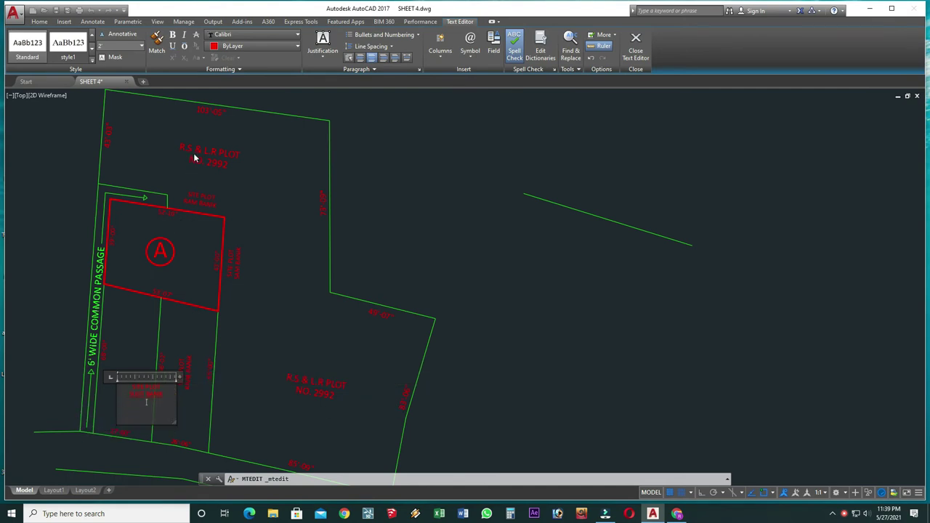
pyautogui.scroll(3, 163, 387)
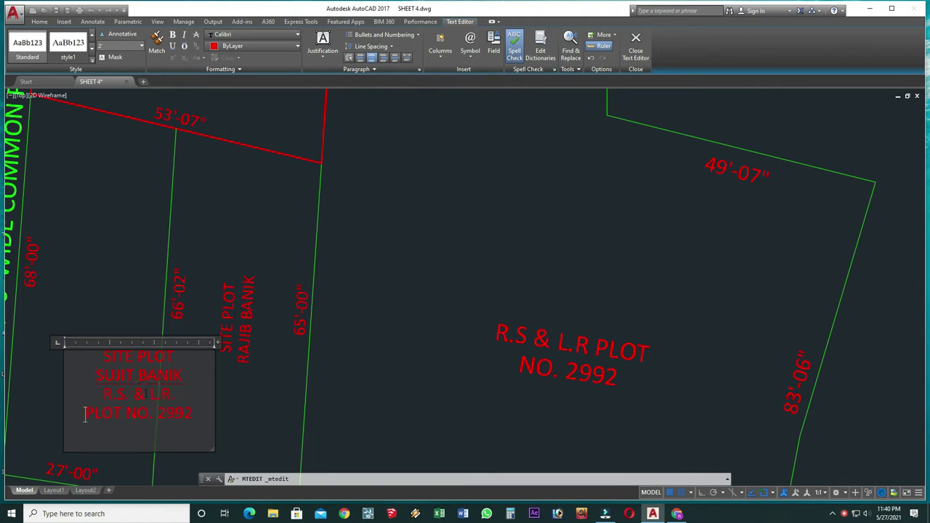
# Finish adding the R.S. & L.R. PLOT NO. 2992 lines to the left site plot label
pyautogui.click(268, 415)
pyautogui.scroll(-5, 269, 343)
pyautogui.scroll(3, 327, 322)
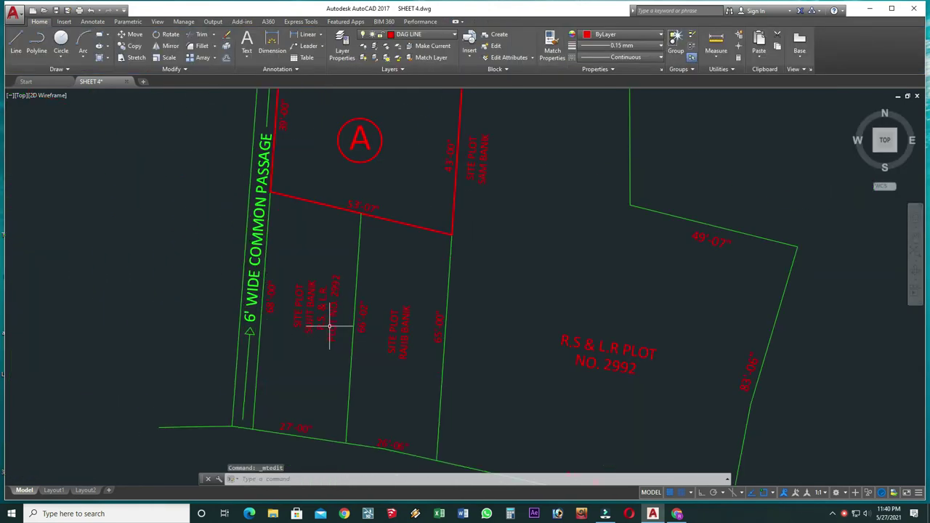
pyautogui.doubleClick(328, 312)
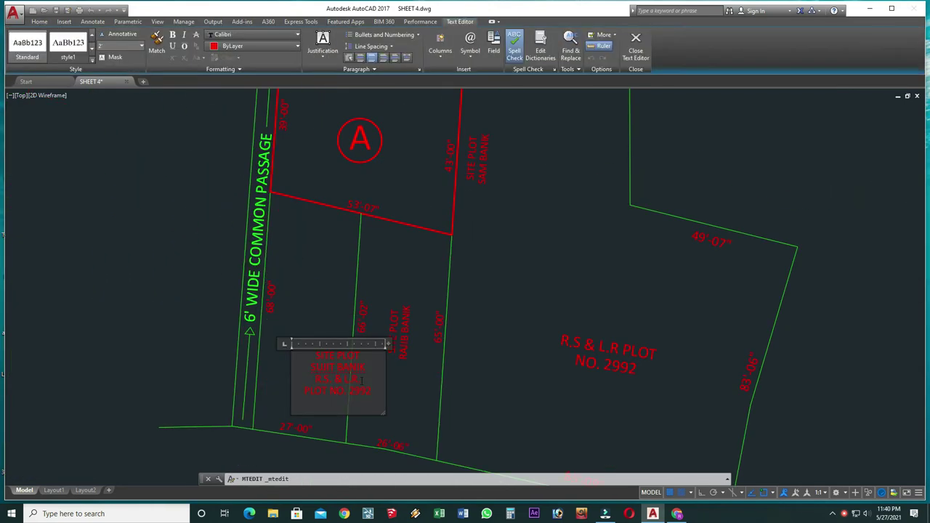
pyautogui.moveTo(370, 391); pyautogui.dragTo(301, 380)
pyautogui.click(397, 411)
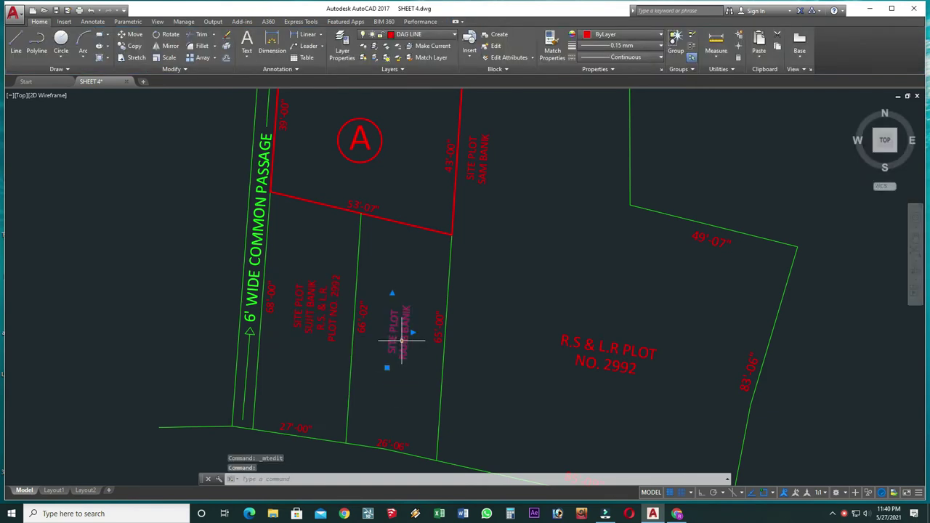
# Widen and heighten the neighbouring plot label's text box and commit the PLOT NO. 2992 text
pyautogui.doubleClick(401, 341)
pyautogui.moveTo(456, 387); pyautogui.dragTo(870, 373)
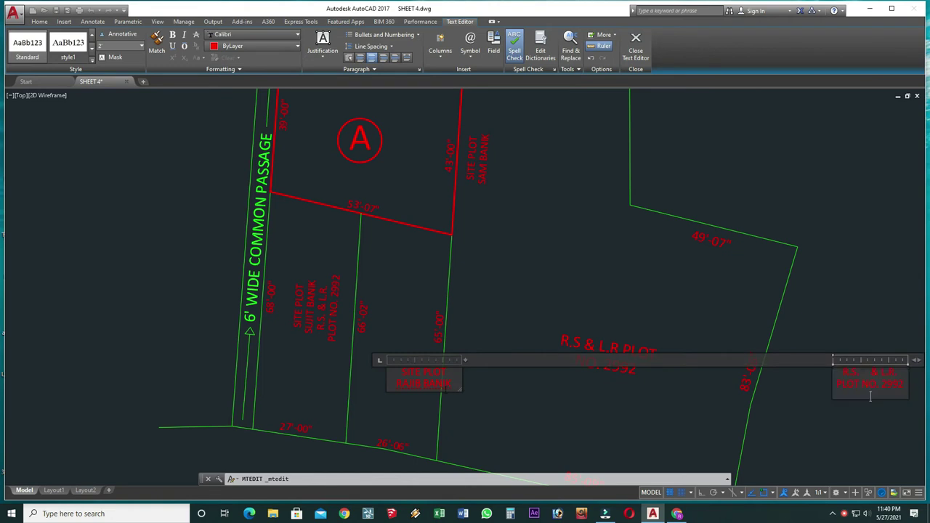
pyautogui.moveTo(451, 393); pyautogui.dragTo(463, 418)
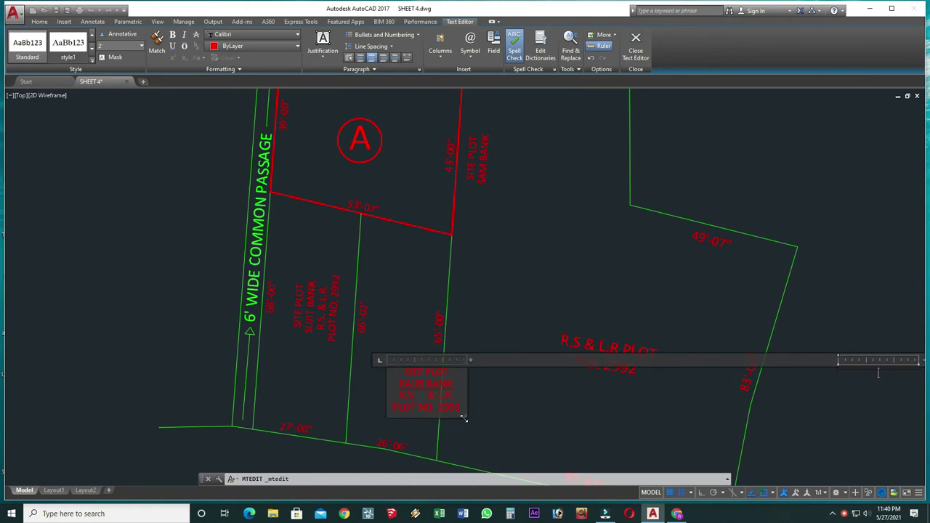
pyautogui.click(492, 397)
# Move the neighbouring plot label lower inside its plot
pyautogui.click(437, 385)
pyautogui.click(381, 359)
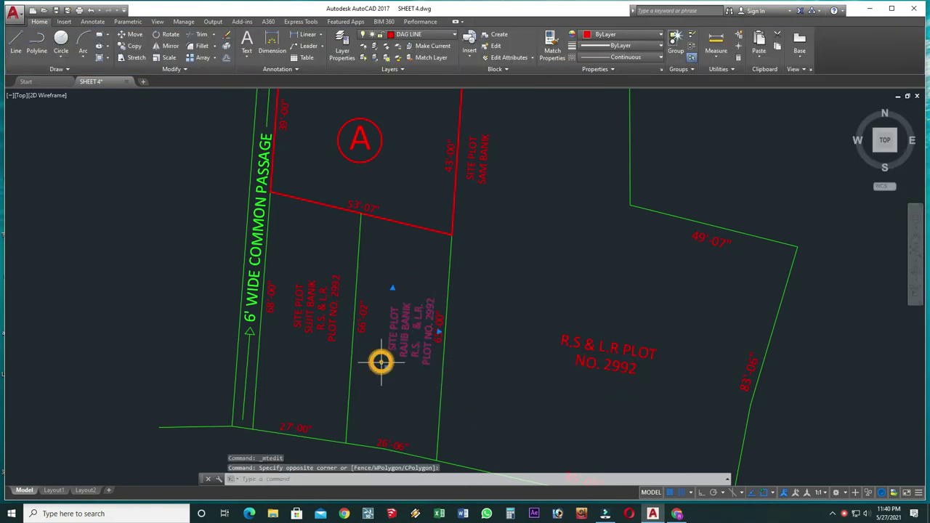
pyautogui.write('M')
pyautogui.press('Return')
pyautogui.click(388, 367)
pyautogui.click(372, 396)
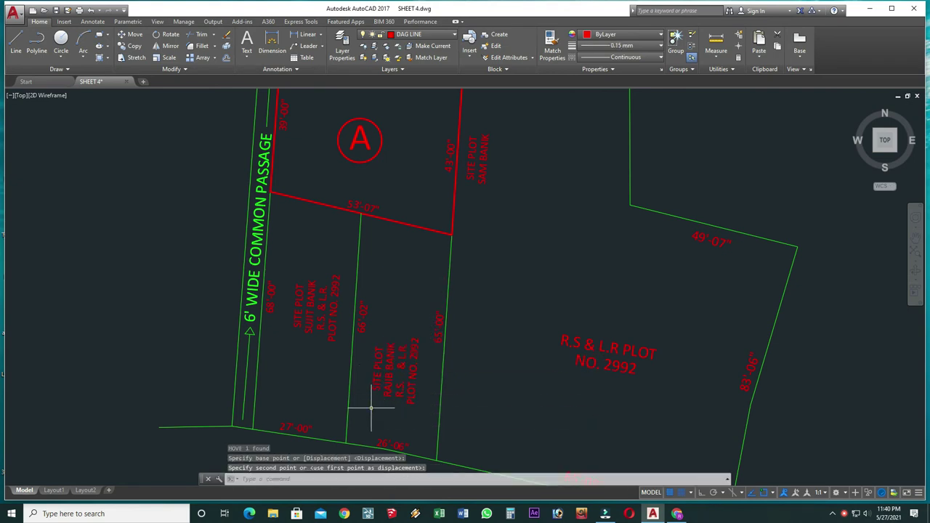
# Move the left plot label lower inside its plot and pan to show the whole site
pyautogui.click(326, 257)
pyautogui.click(296, 342)
pyautogui.write('M')
pyautogui.press('Return')
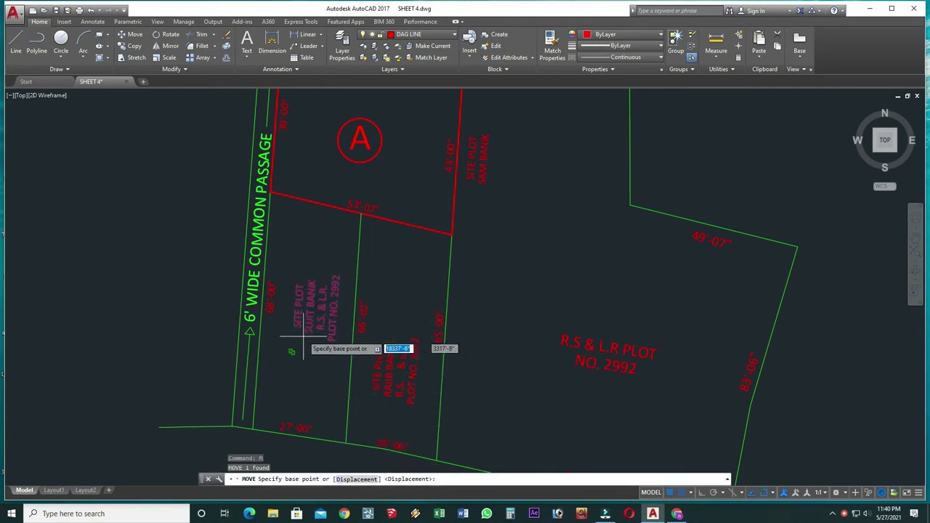
pyautogui.click(308, 327)
pyautogui.click(284, 384)
pyautogui.scroll(-3, 332, 322)
pyautogui.moveTo(332, 322); pyautogui.dragTo(367, 413, button='middle')
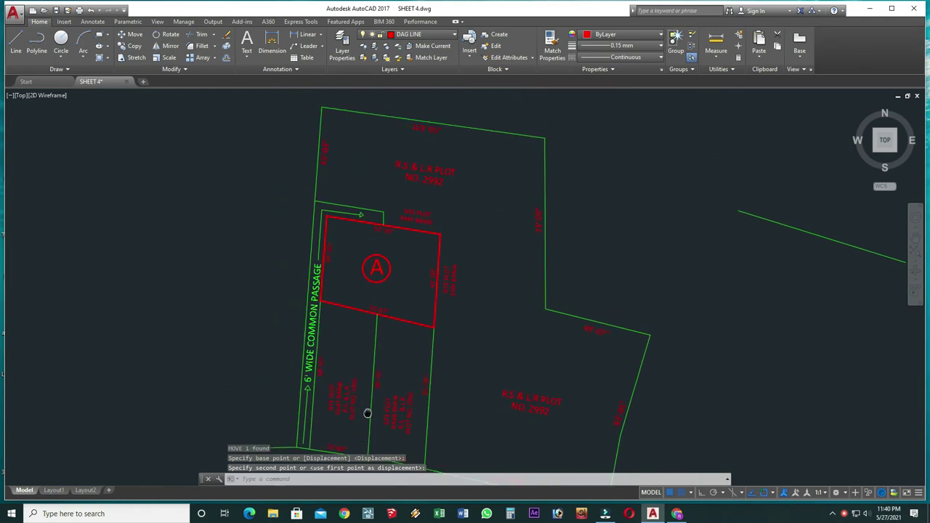
# Erase the stray green line east of the site
pyautogui.click(383, 320)
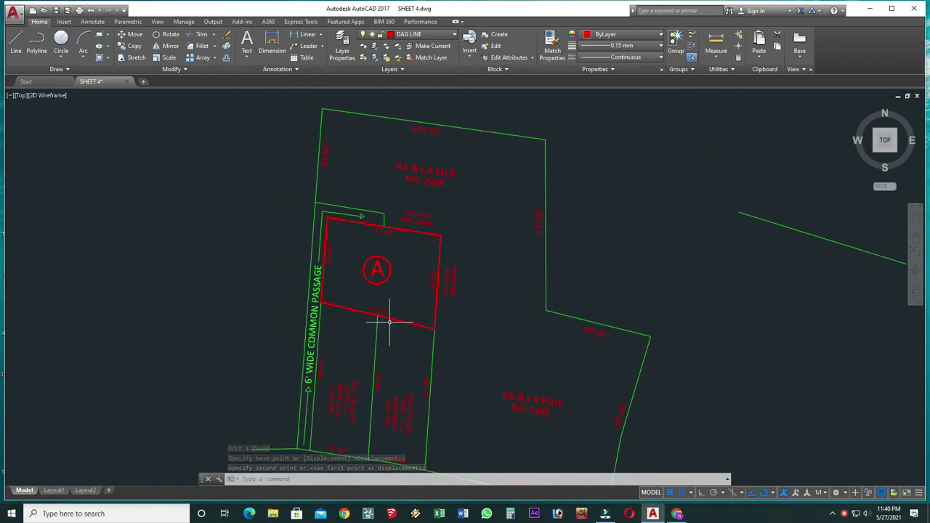
pyautogui.scroll(-4, 389, 320)
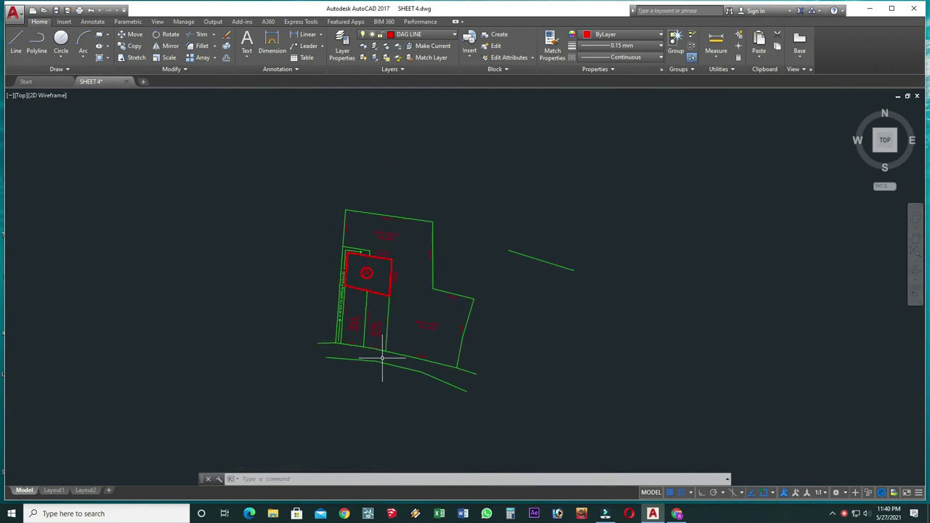
pyautogui.click(555, 193)
pyautogui.click(516, 255)
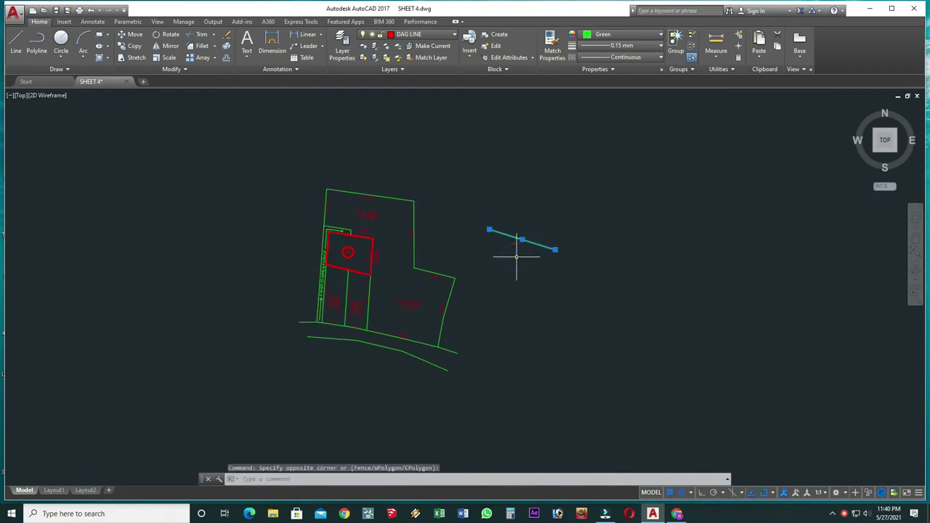
pyautogui.write('e')
pyautogui.press('Return')
# Copy the R.S & L.R PLOT NO. 2992 label onto the road strip and select its text
pyautogui.scroll(2, 371, 335)
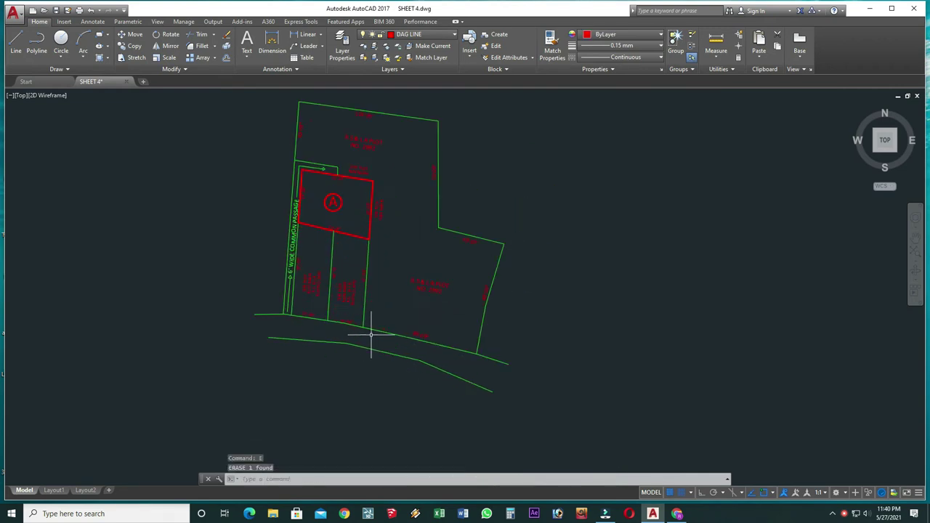
pyautogui.click(359, 142)
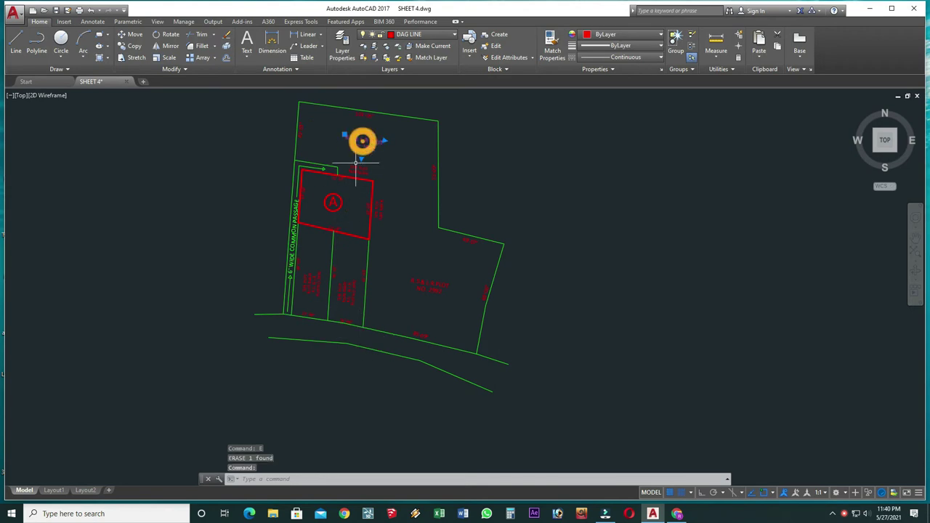
pyautogui.write('co')
pyautogui.press('Return')
pyautogui.click(369, 111)
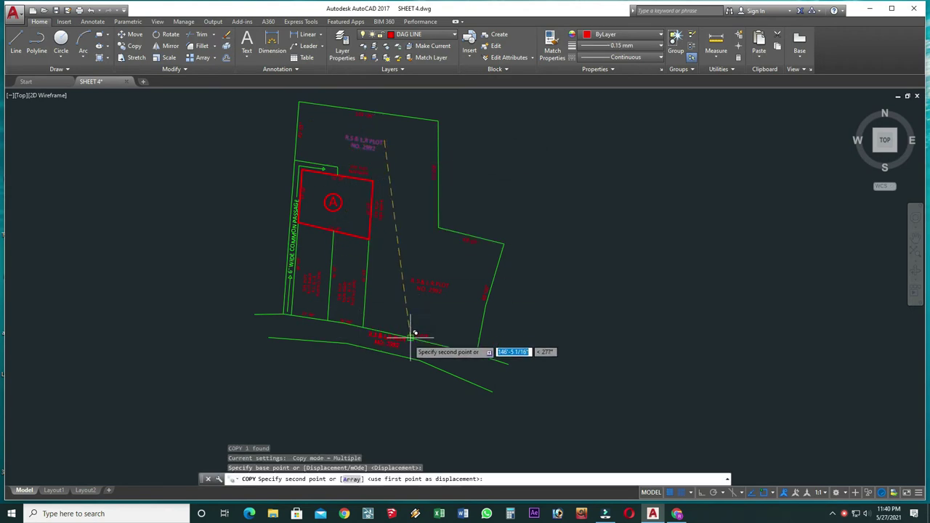
pyautogui.scroll(3, 412, 332)
pyautogui.moveTo(399, 342); pyautogui.dragTo(407, 297, button='middle')
pyautogui.click(405, 297)
pyautogui.press('Escape')
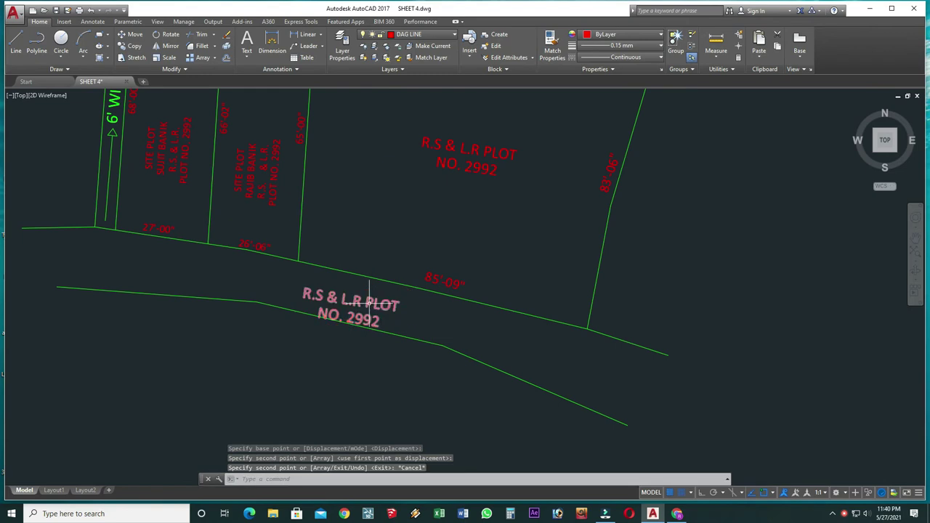
pyautogui.doubleClick(368, 303)
pyautogui.moveTo(393, 321); pyautogui.dragTo(282, 298)
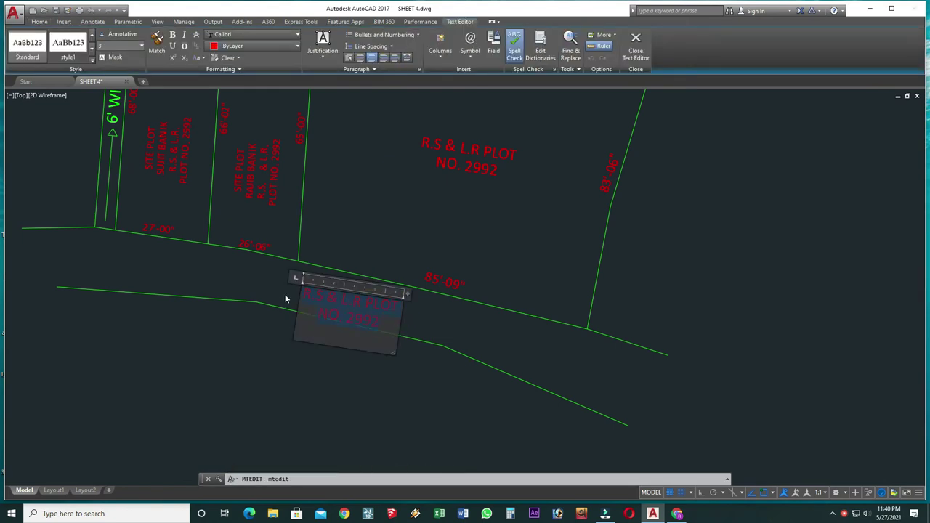
# Change the copied label's text to PWD ROAD with text height 4
pyautogui.write('WD')
pyautogui.write(' ROAD')
pyautogui.hotkey('ctrl', 'a')
pyautogui.click(125, 44)
pyautogui.write('4')
pyautogui.click(426, 322)
# Rotate the PWD ROAD label to run along the road's slope
pyautogui.click(386, 307)
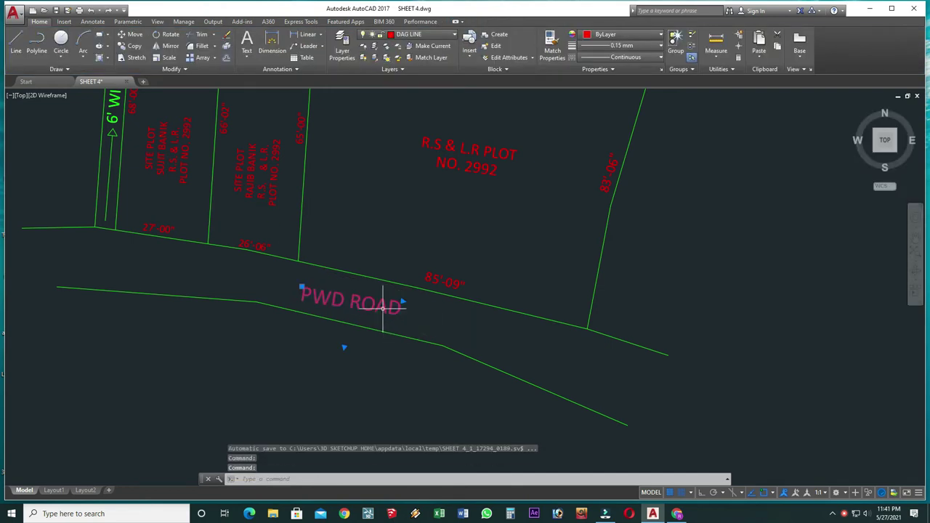
pyautogui.write('R')
pyautogui.press('Return')
pyautogui.click(381, 308)
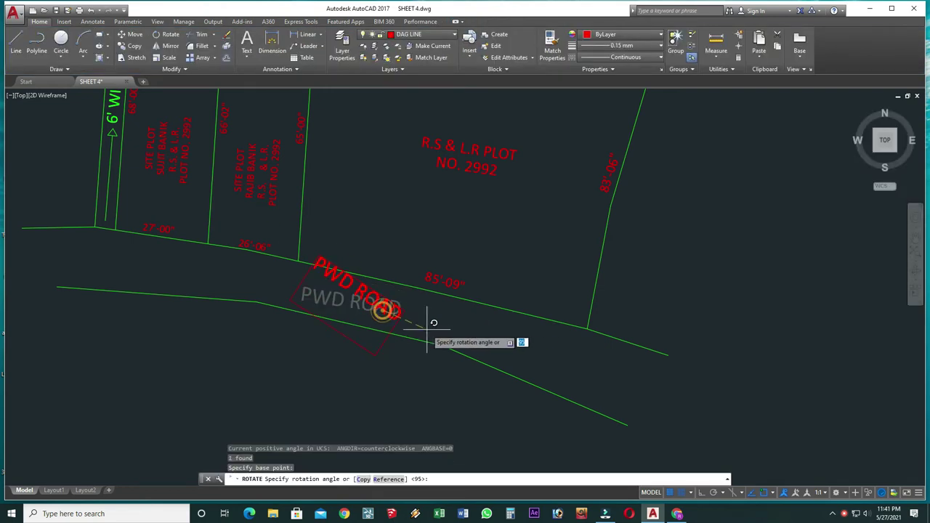
pyautogui.click(519, 318)
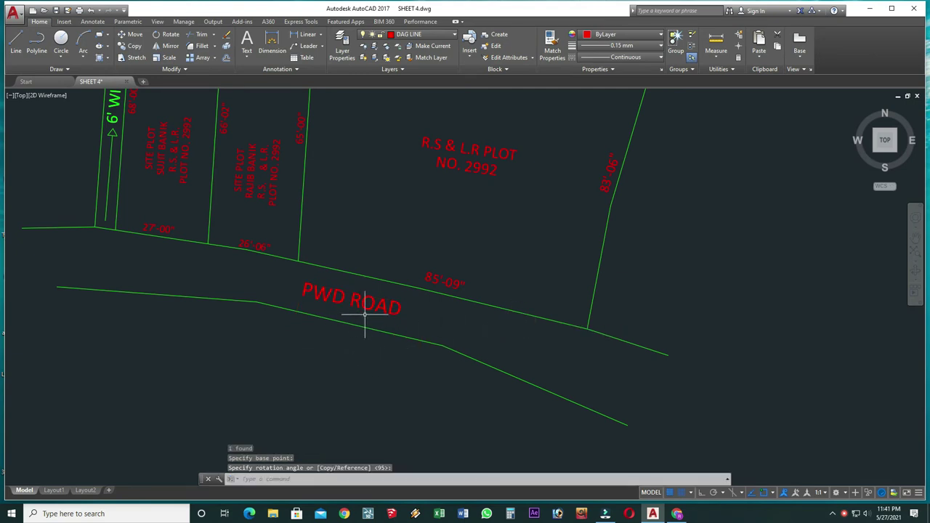
# Draw leader lines along the road on both sides of PWD ROAD
pyautogui.write('l')
pyautogui.press('Return')
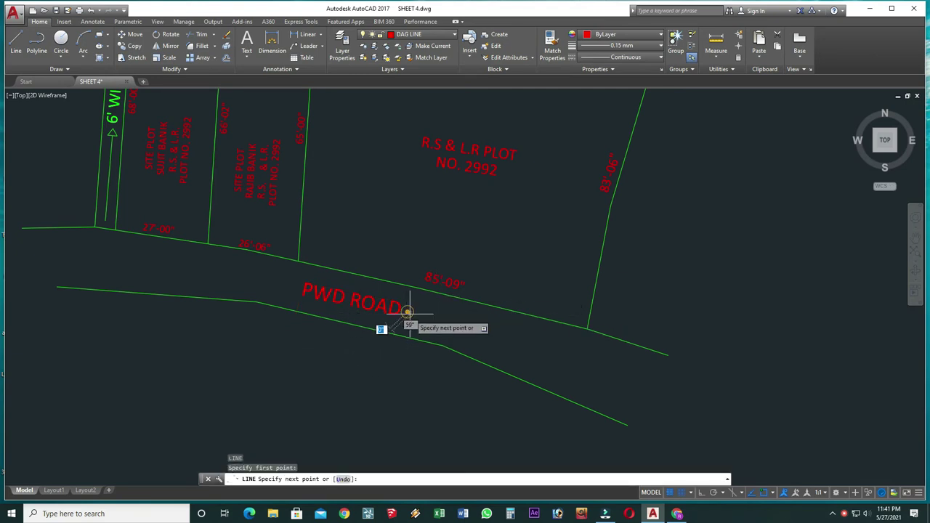
pyautogui.click(410, 312)
pyautogui.click(505, 341)
pyautogui.press('Return')
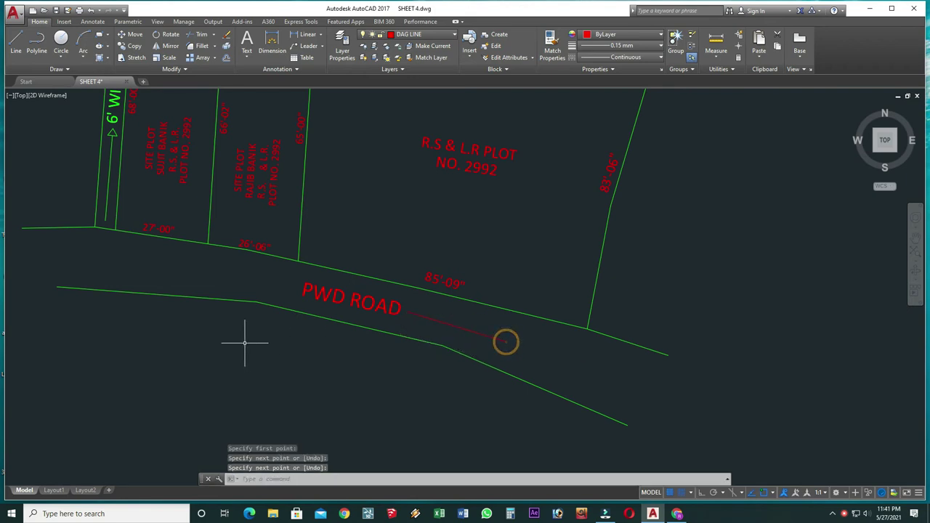
pyautogui.press('Return')
pyautogui.click(295, 288)
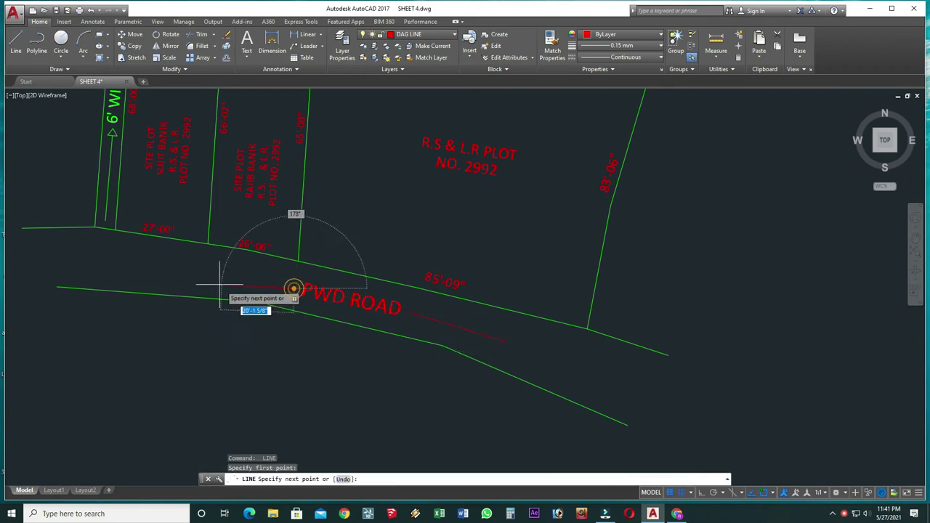
pyautogui.click(153, 270)
pyautogui.press('Return')
# Draw a triangular arrowhead at the west end of the leader and trim the line inside it
pyautogui.scroll(3, 153, 270)
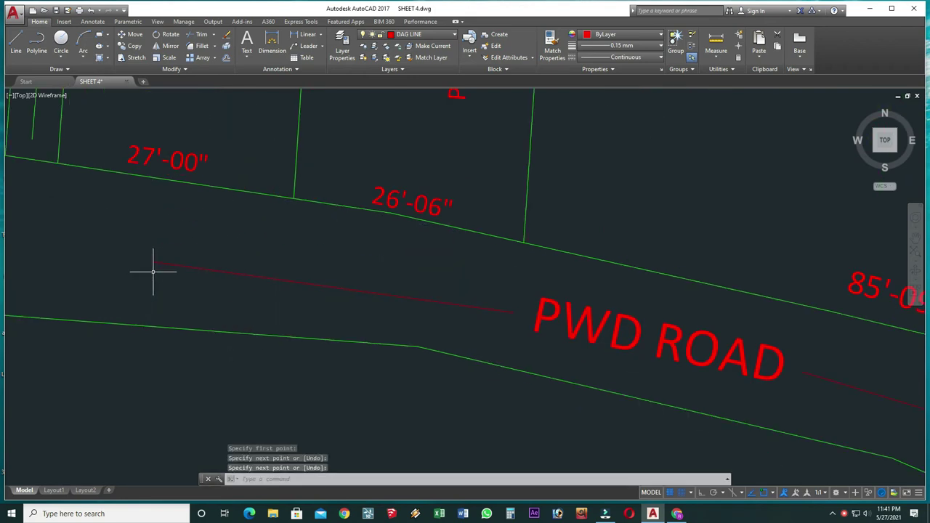
pyautogui.press('Return')
pyautogui.click(152, 261)
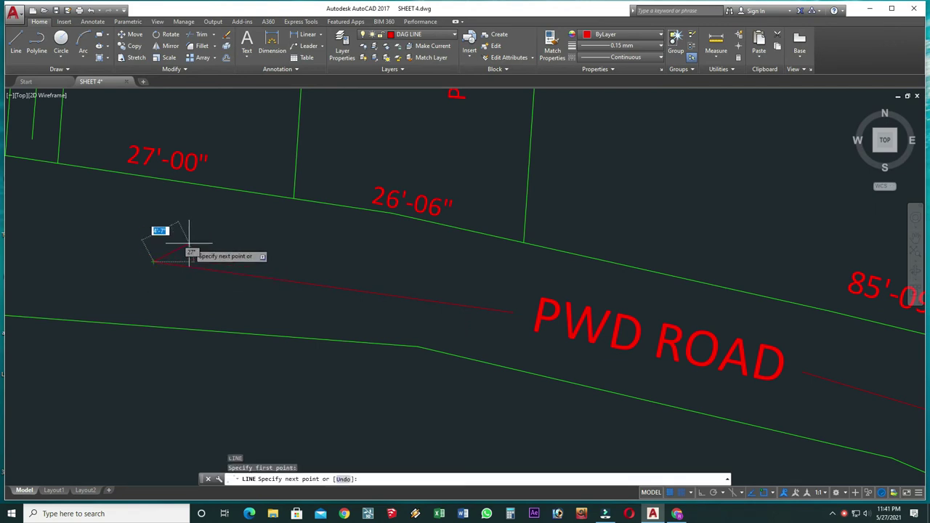
pyautogui.click(189, 245)
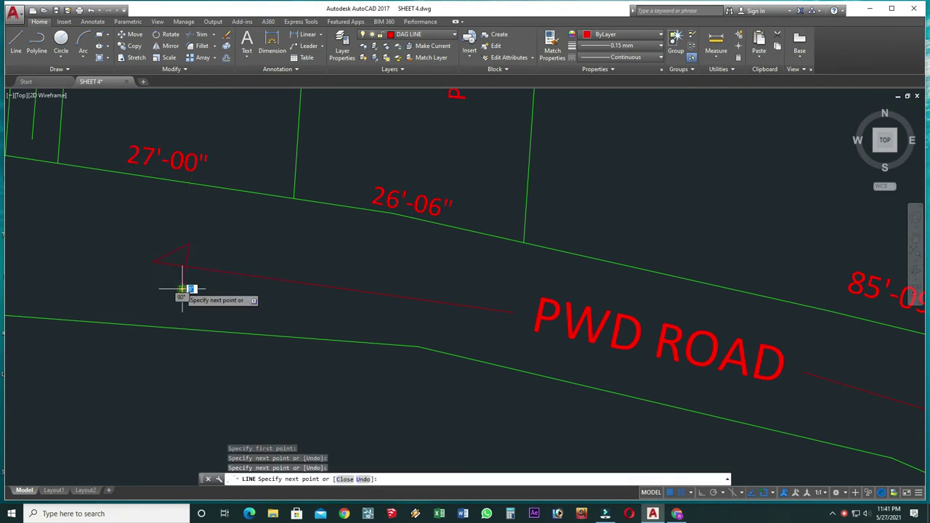
pyautogui.click(182, 289)
pyautogui.click(152, 261)
pyautogui.press('Return')
pyautogui.scroll(-2, 274, 309)
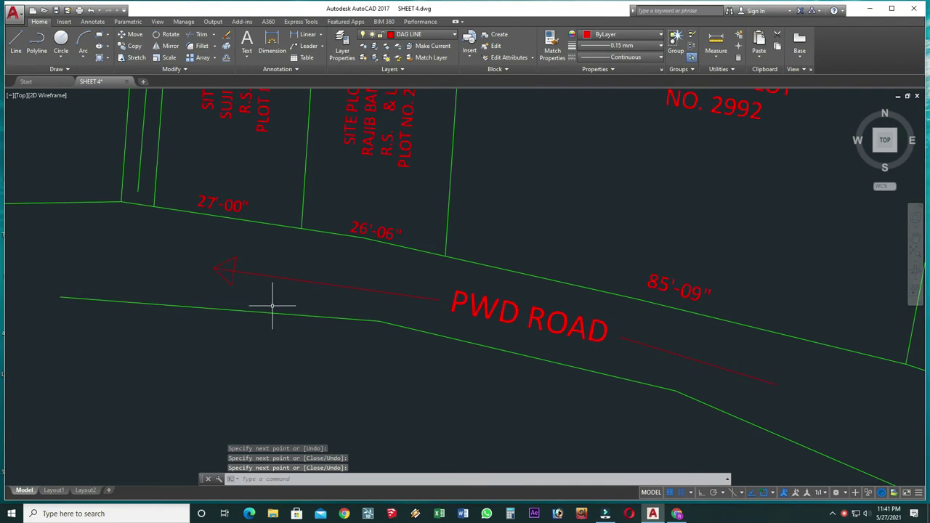
pyautogui.write('TR')
pyautogui.press('Return')
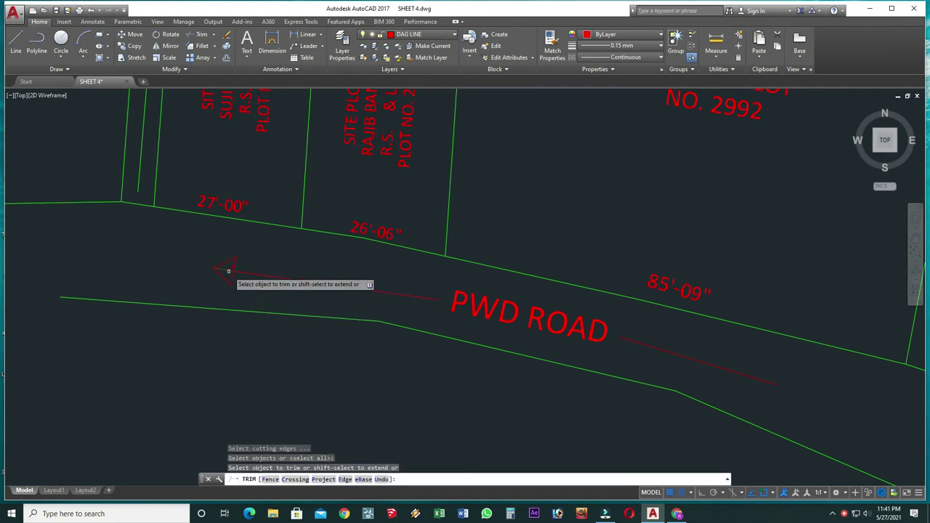
pyautogui.press('Return')
pyautogui.click(227, 271)
pyautogui.scroll(-2, 300, 280)
pyautogui.scroll(1, 426, 332)
pyautogui.write('L')
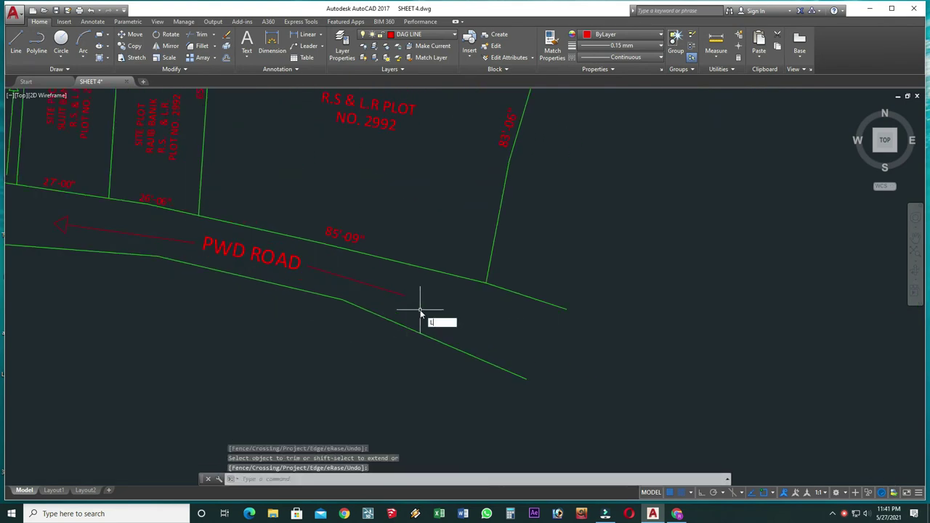
# Draw arrowhead lines at the east end of the leader beside PWD ROAD
pyautogui.press('Return')
pyautogui.scroll(2, 421, 313)
pyautogui.scroll(2, 374, 301)
pyautogui.click(447, 297)
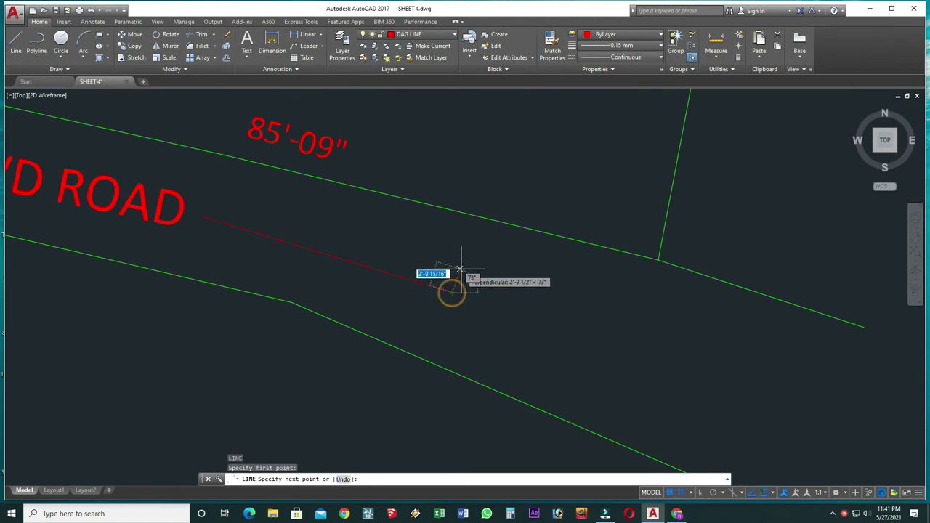
pyautogui.click(461, 270)
pyautogui.click(481, 304)
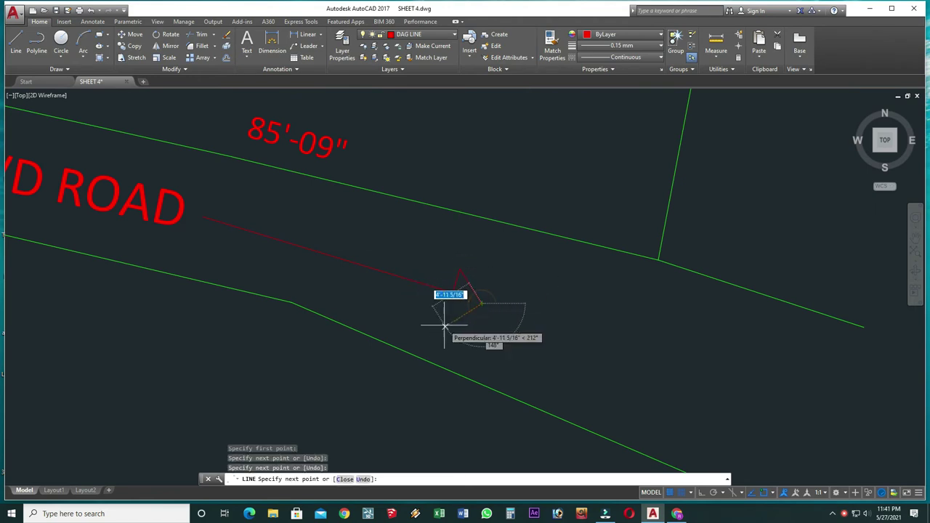
pyautogui.click(444, 325)
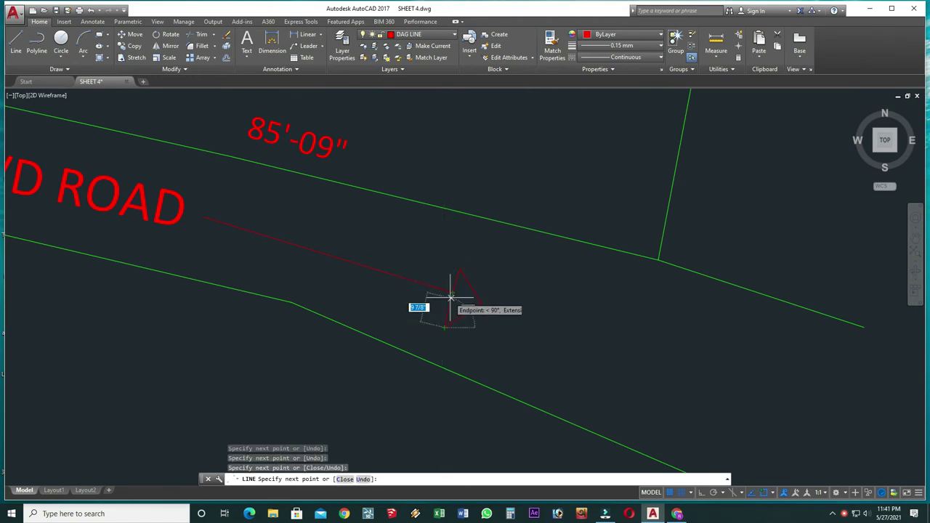
pyautogui.click(451, 296)
pyautogui.press('Escape')
# Grip-stretch the arrowhead's corners into shape
pyautogui.scroll(2, 436, 323)
pyautogui.moveTo(469, 327); pyautogui.dragTo(383, 353)
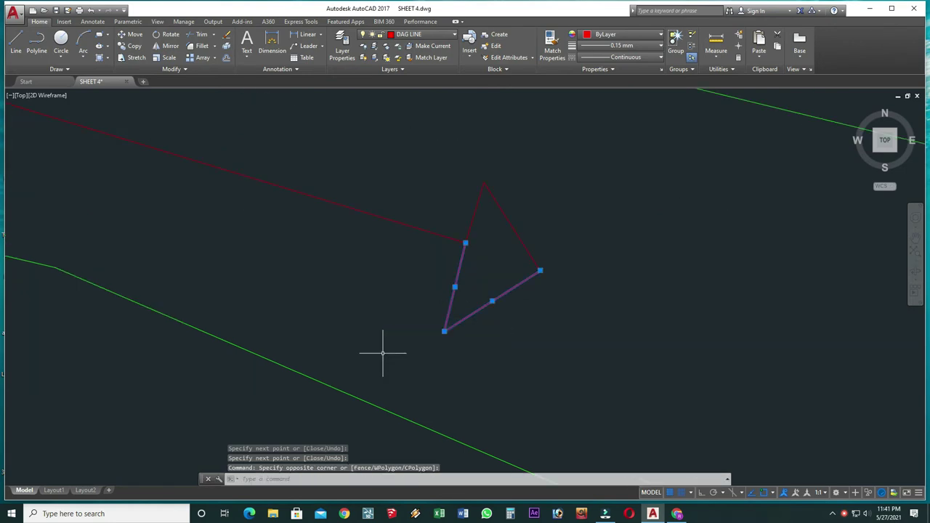
pyautogui.click(444, 331)
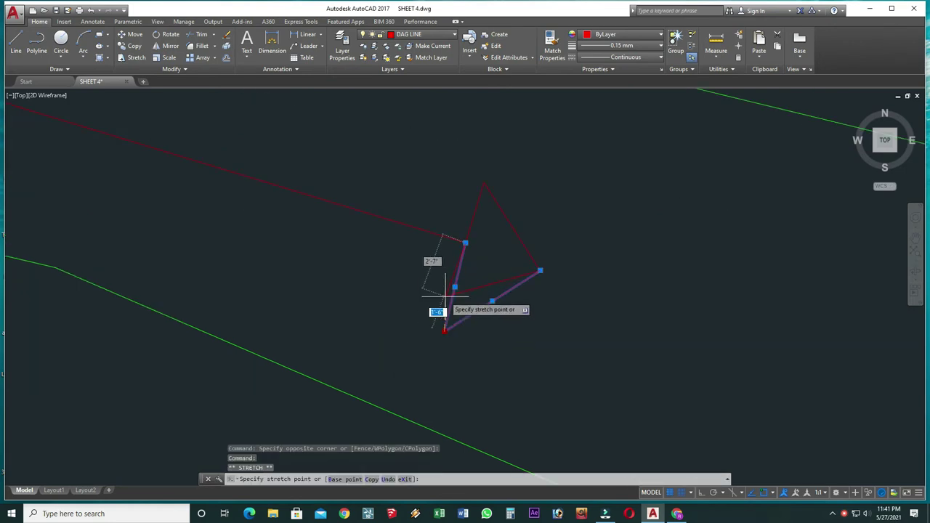
pyautogui.click(445, 297)
pyautogui.scroll(-1, 482, 306)
pyautogui.scroll(1, 476, 280)
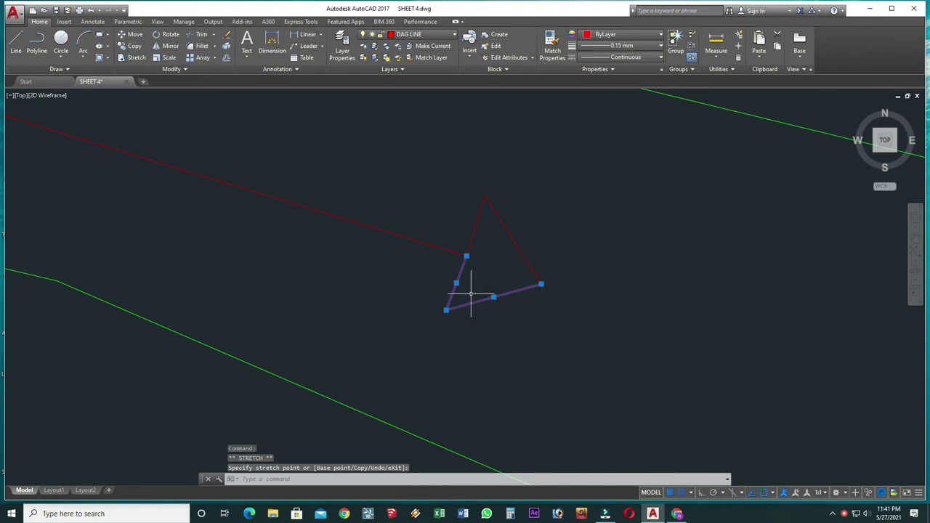
pyautogui.press('Escape')
pyautogui.click(488, 234)
pyautogui.click(467, 235)
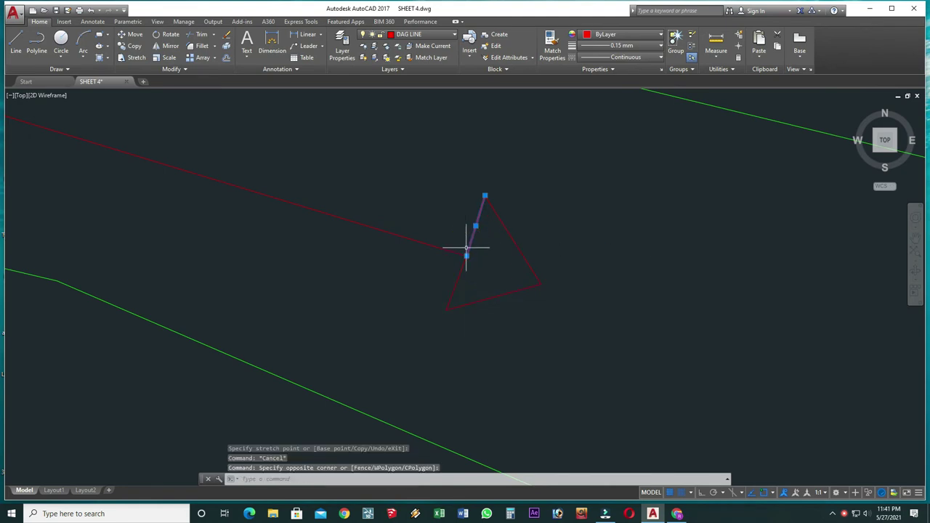
pyautogui.click(466, 256)
pyautogui.press('Escape')
# Erase the stray short line near the arrowhead and view the whole plot layout
pyautogui.scroll(2, 460, 262)
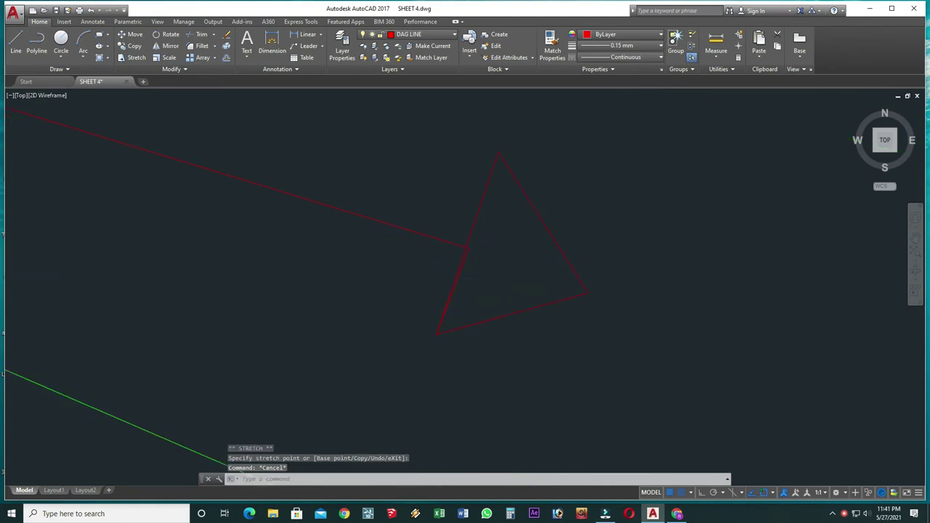
pyautogui.click(461, 254)
pyautogui.write('e')
pyautogui.press('Return')
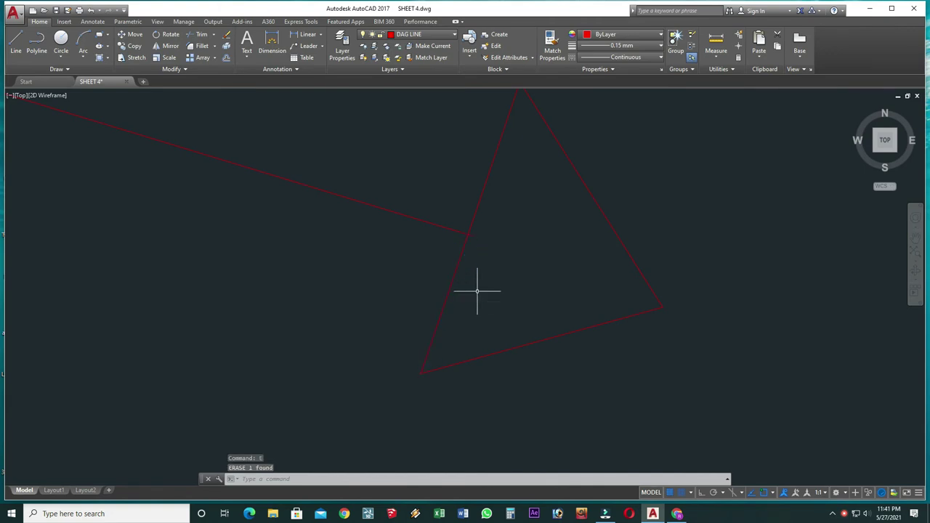
pyautogui.scroll(-2, 489, 248)
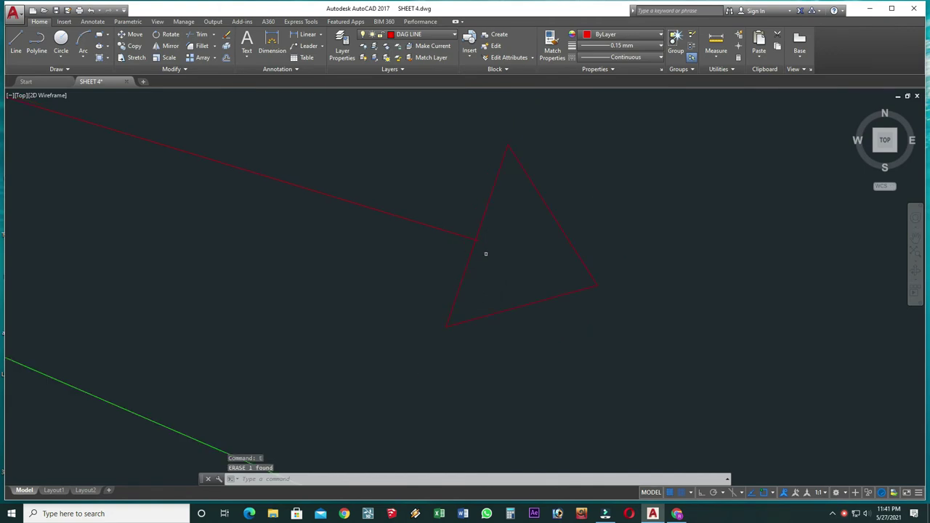
pyautogui.write('tr')
pyautogui.press('Return')
pyautogui.press('Return')
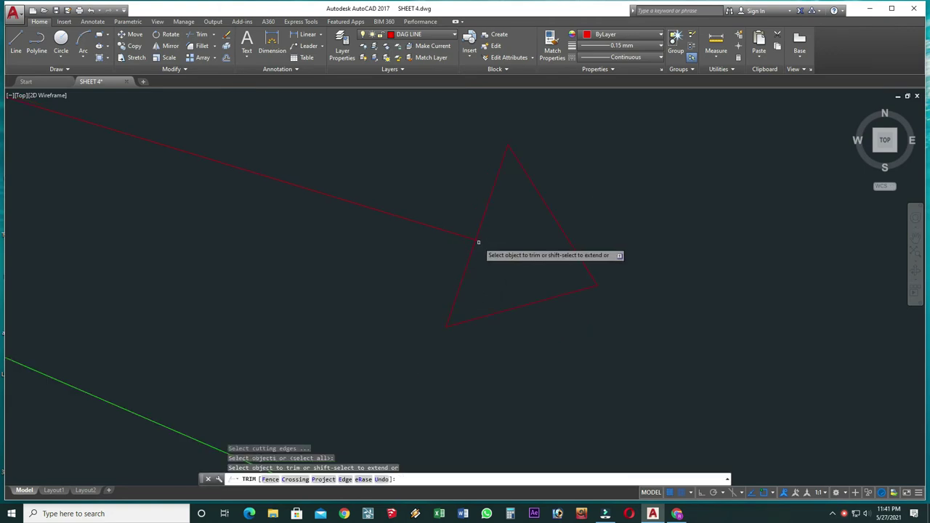
pyautogui.press('Escape')
pyautogui.scroll(-5, 478, 242)
pyautogui.scroll(-3, 535, 272)
pyautogui.moveTo(536, 272); pyautogui.dragTo(602, 350, button='middle')
# Look over the site plan and neighbouring parcel map, then minimize AutoCAD to the desktop
pyautogui.moveTo(547, 303); pyautogui.dragTo(529, 376, button='middle')
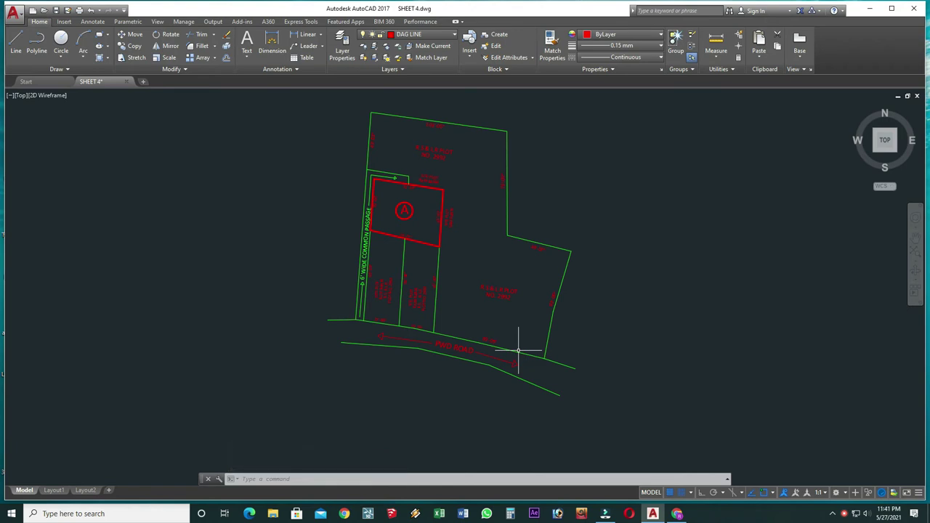
pyautogui.scroll(-4, 461, 290)
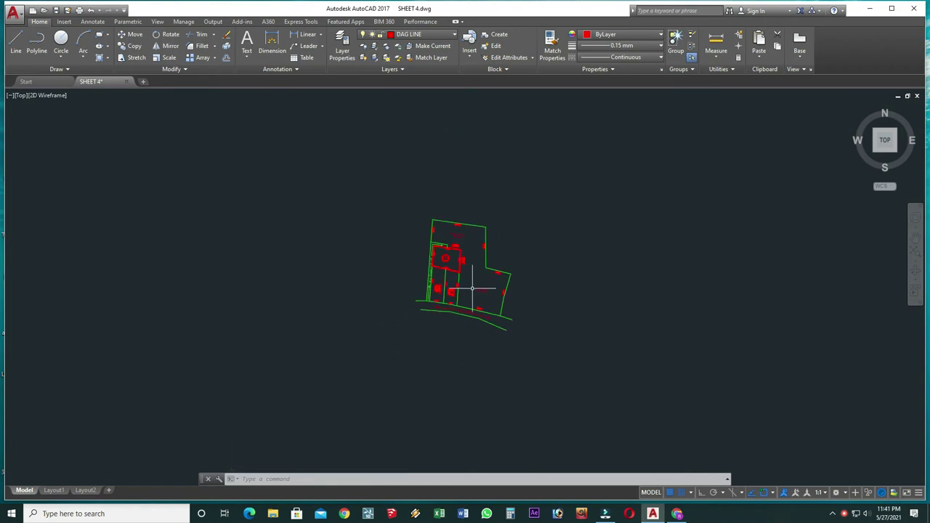
pyautogui.scroll(-2, 465, 280)
pyautogui.moveTo(469, 262)
pyautogui.mouseDown(button='middle')
pyautogui.moveTo(689, 298)
pyautogui.moveTo(502, 287)
pyautogui.moveTo(523, 286)
pyautogui.mouseUp(button='middle')
pyautogui.scroll(-2, 513, 296)
pyautogui.scroll(-2, 458, 336)
pyautogui.scroll(-5, 488, 304)
pyautogui.scroll(4, 523, 285)
pyautogui.scroll(5, 498, 277)
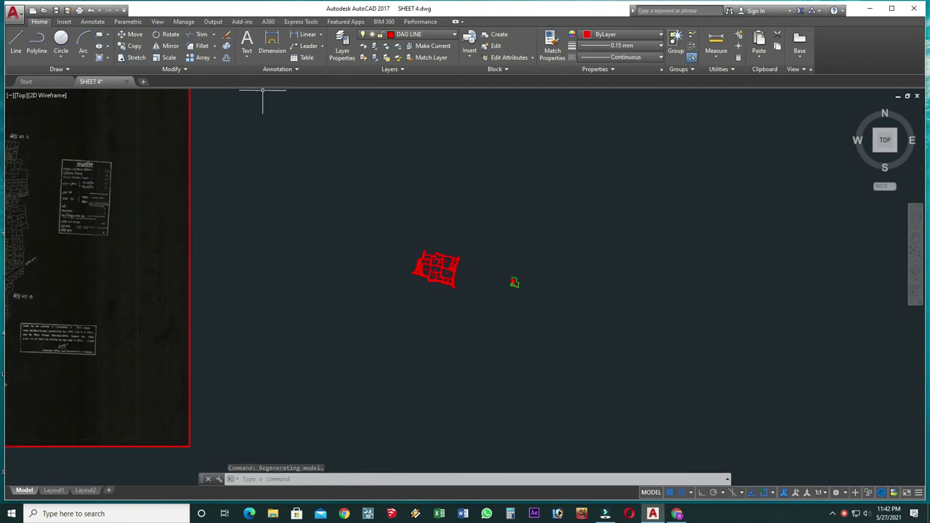
pyautogui.click(871, 9)
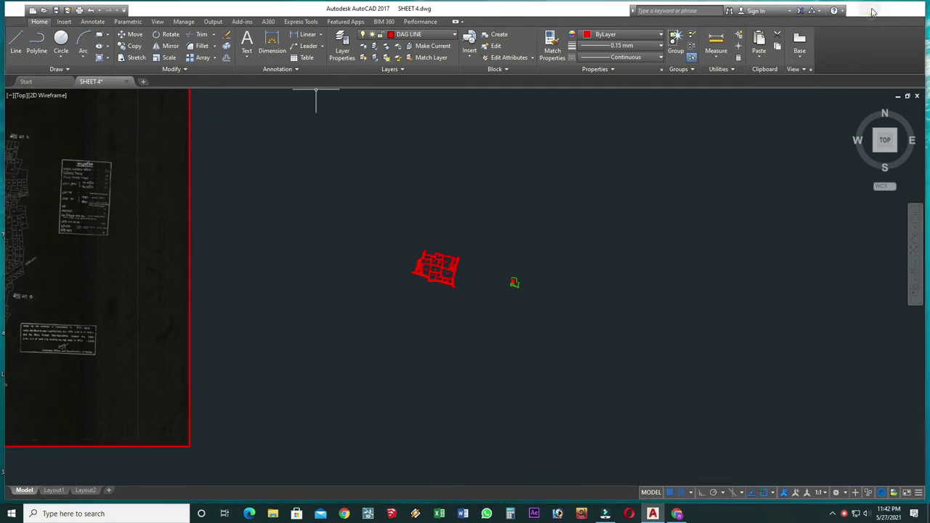
# Browse the SHIMULPUR and ICHAPUR folders under F:\SURVEYOR MAP, then return to This PC
pyautogui.doubleClick(27, 116)
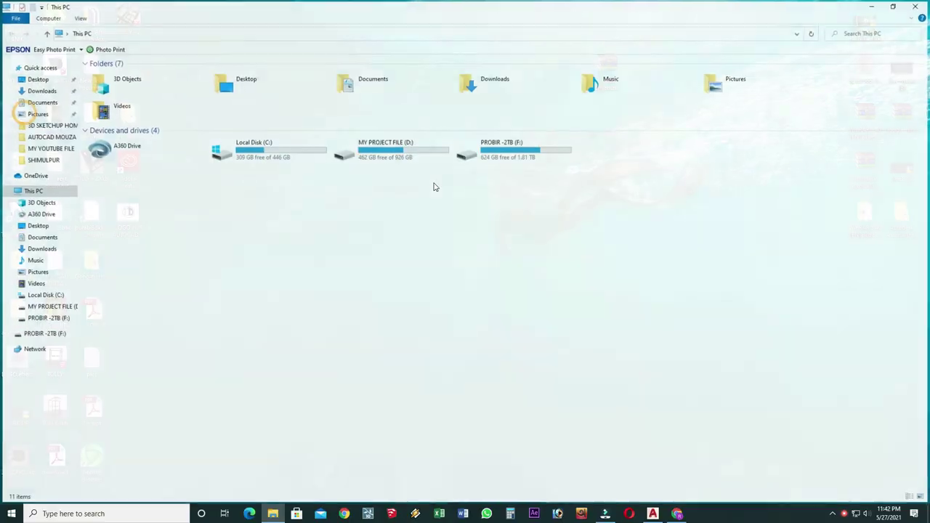
pyautogui.doubleClick(509, 155)
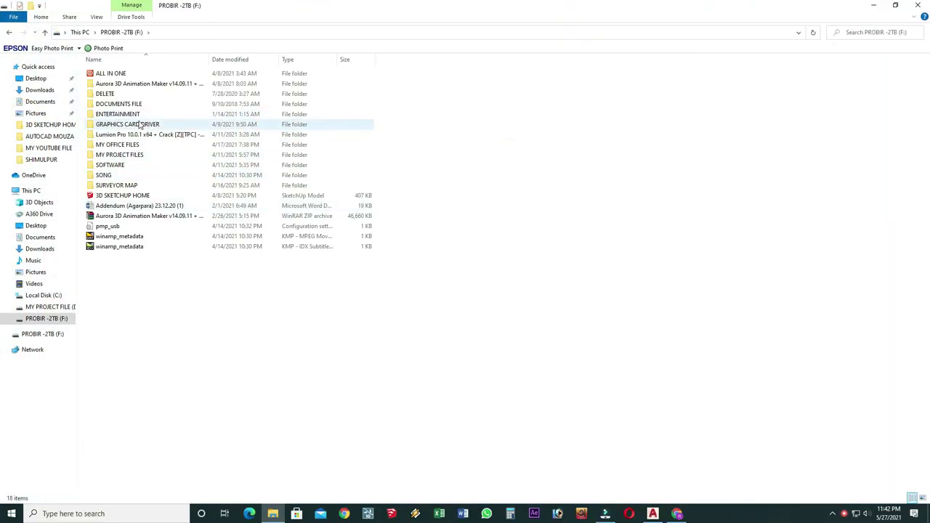
pyautogui.doubleClick(117, 186)
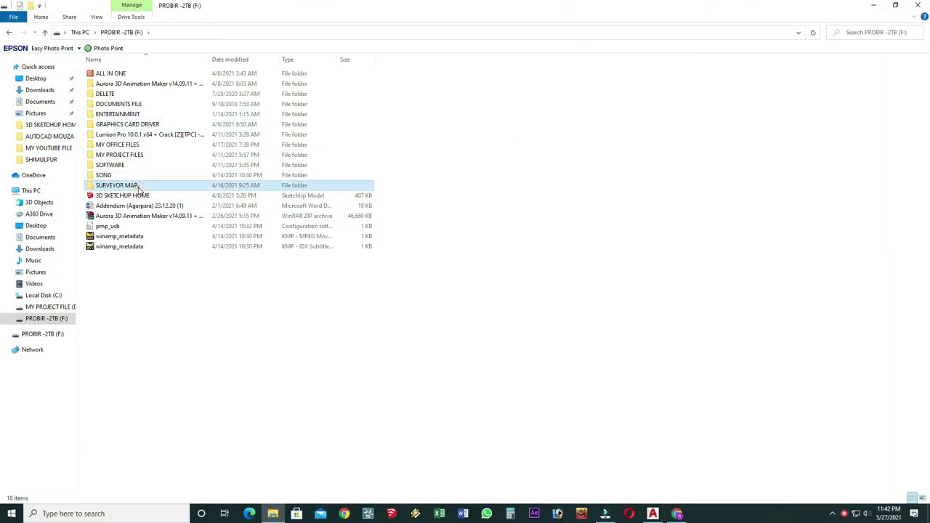
pyautogui.doubleClick(112, 83)
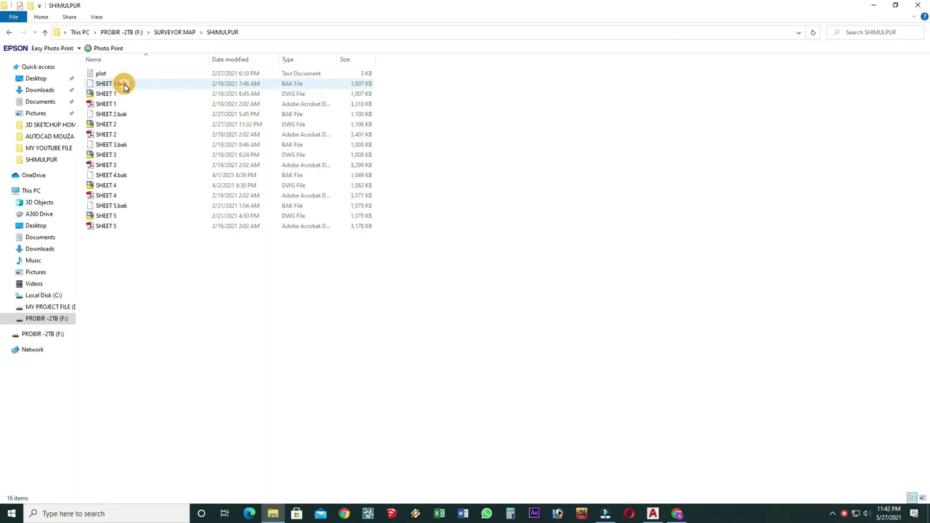
pyautogui.click(11, 32)
pyautogui.doubleClick(136, 74)
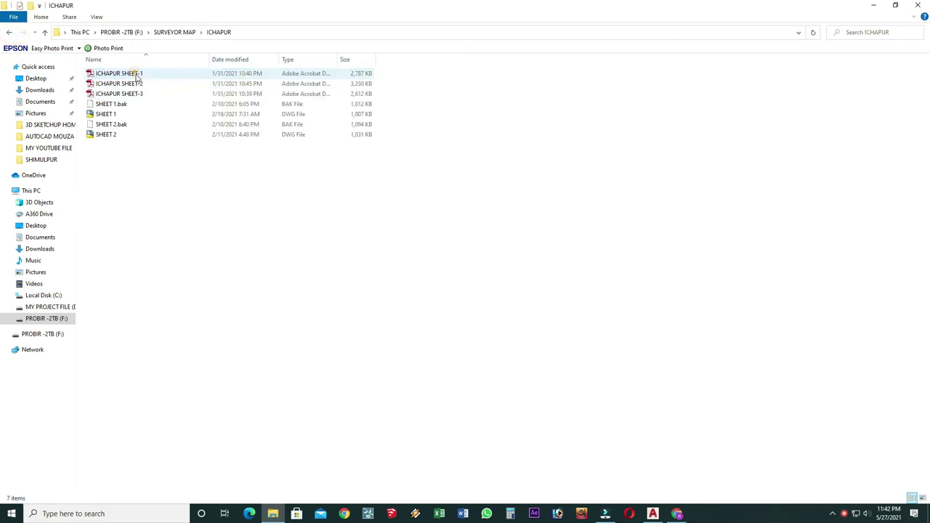
pyautogui.moveTo(36, 61)
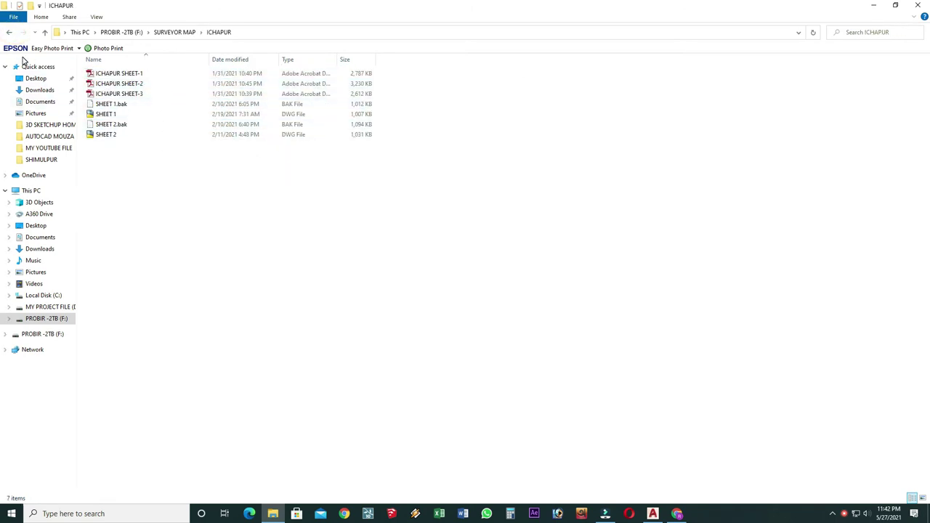
pyautogui.click(9, 33)
pyautogui.click(9, 32)
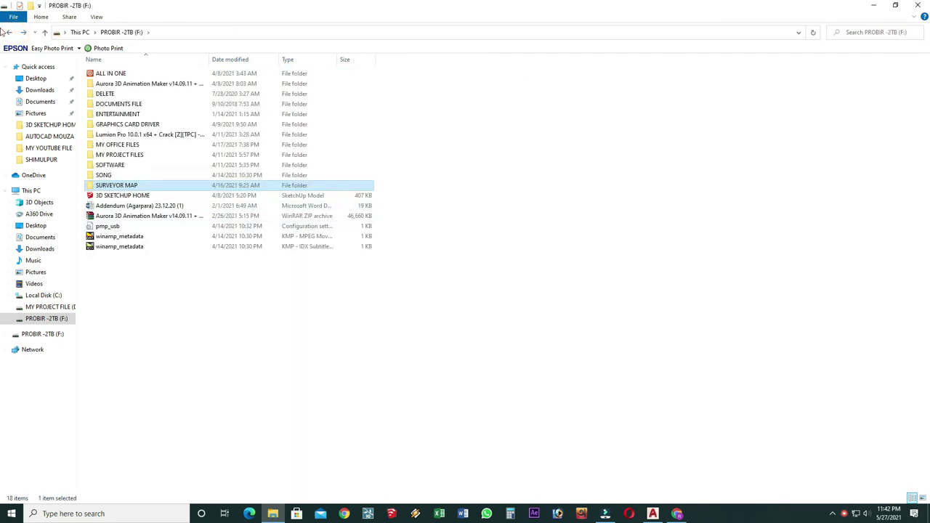
pyautogui.click(9, 33)
# Open the client's DWG from D: > CUSTOMER WORK FILE > MY CLIENT FILE 2021
pyautogui.doubleClick(403, 154)
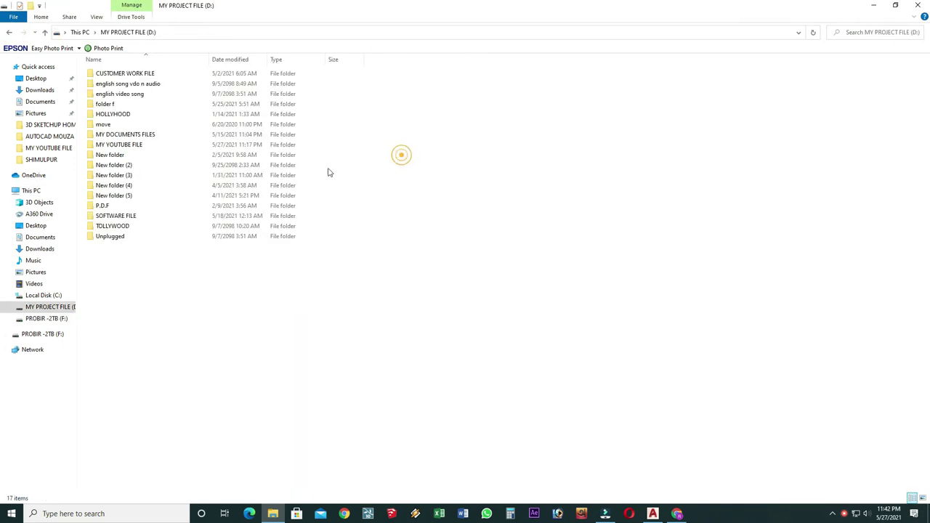
pyautogui.doubleClick(150, 74)
pyautogui.doubleClick(170, 197)
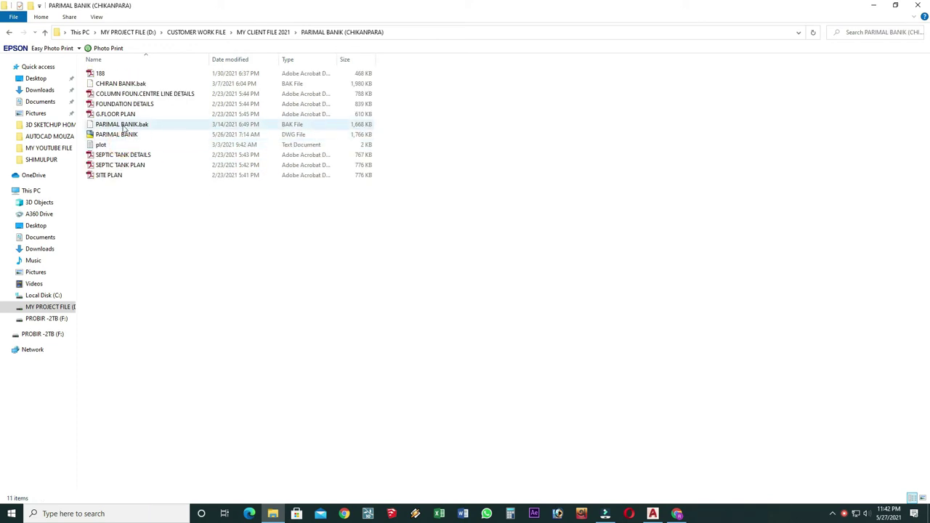
pyautogui.doubleClick(124, 134)
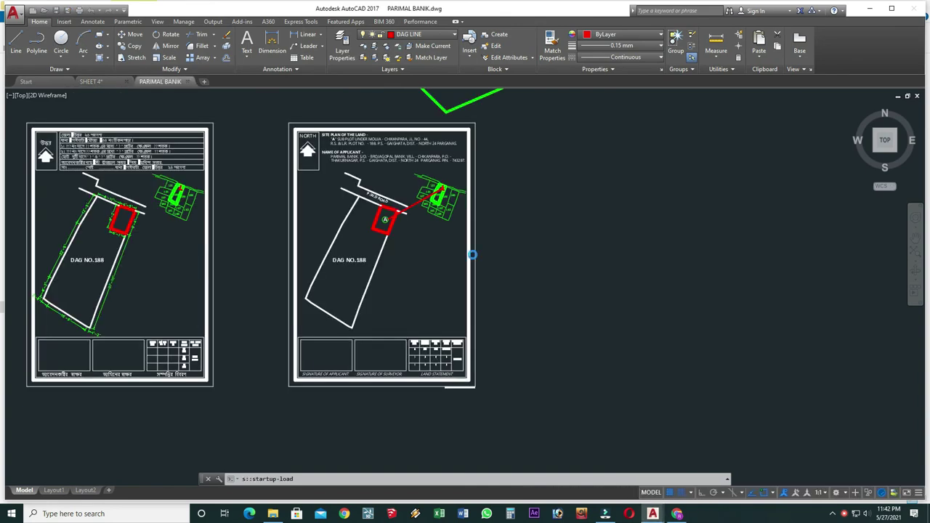
# Copy the right site plan sheet from the client's drawing to the clipboard
pyautogui.press('Escape')
pyautogui.scroll(-5, 540, 284)
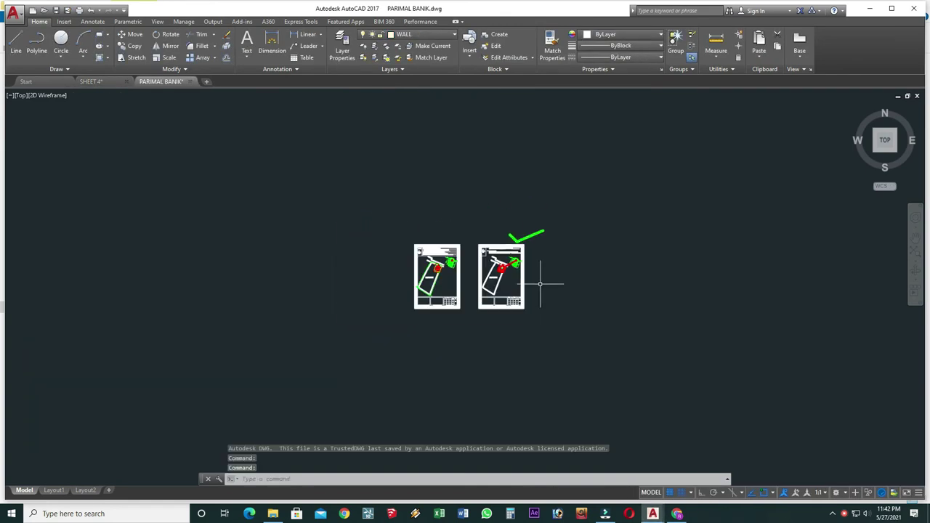
pyautogui.click(574, 212)
pyautogui.click(469, 353)
pyautogui.scroll(5, 500, 243)
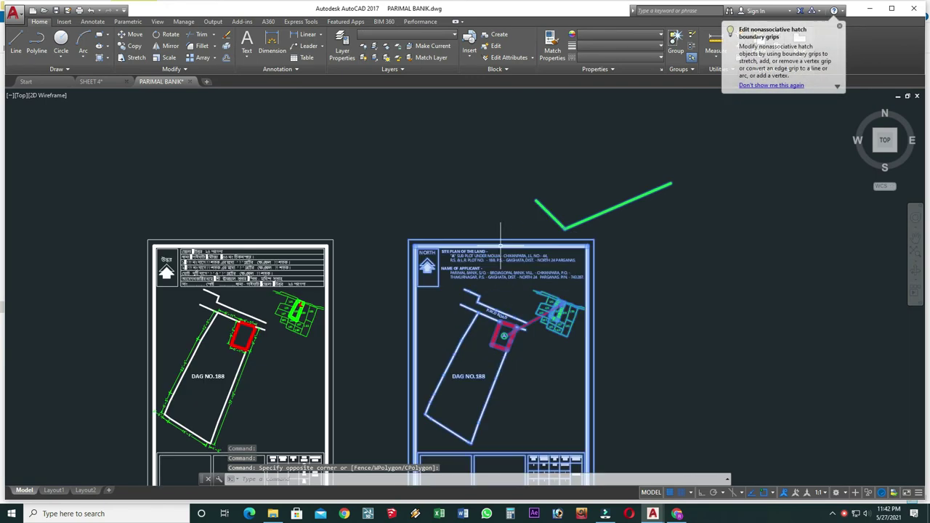
pyautogui.rightClick(500, 245)
pyautogui.moveTo(530, 267)
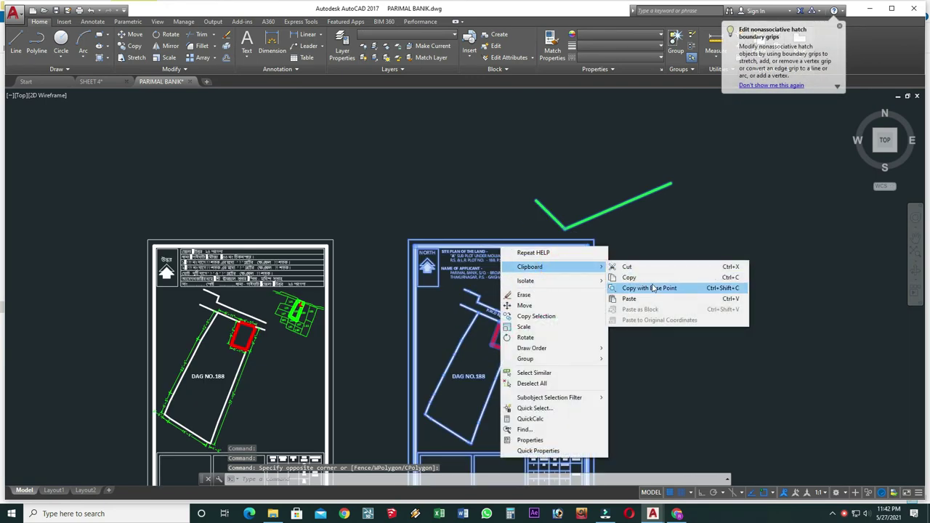
pyautogui.click(649, 281)
# Paste the copied site plan into SHEET 4 near the existing drawings
pyautogui.click(110, 83)
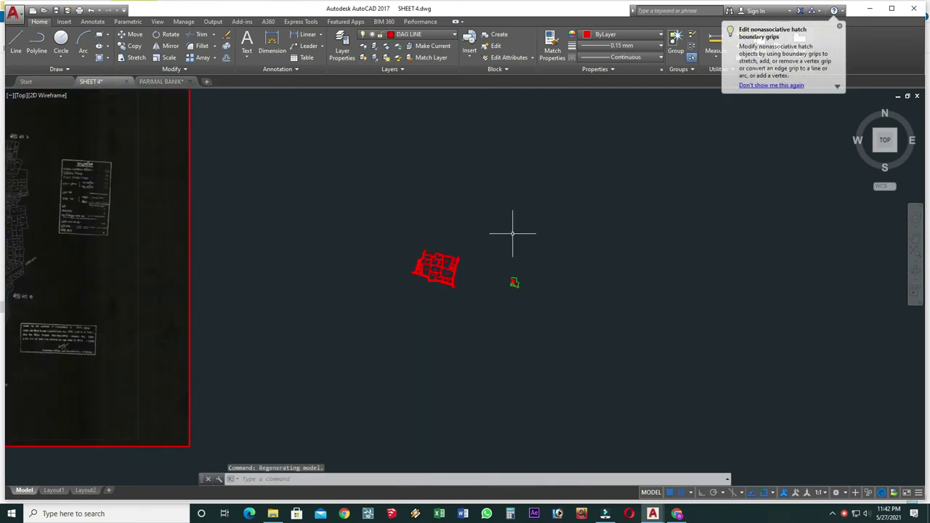
pyautogui.rightClick(567, 241)
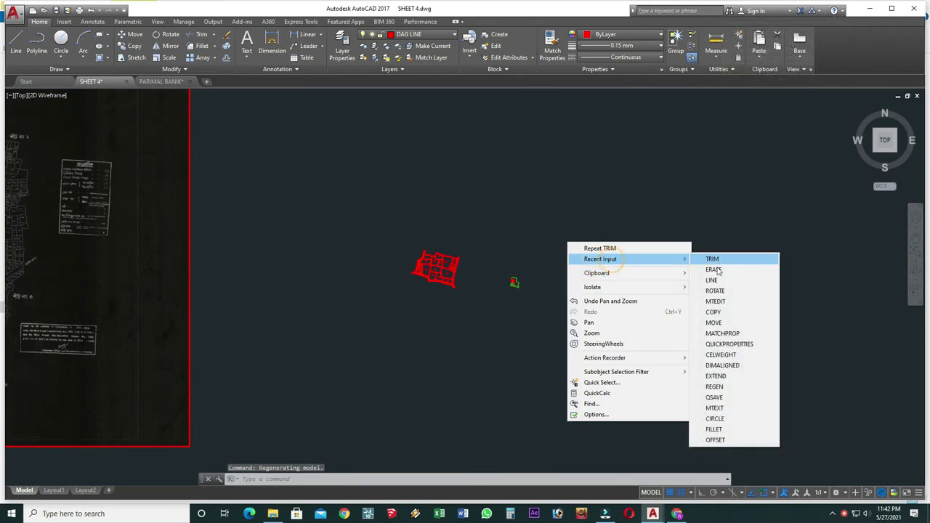
pyautogui.moveTo(597, 273)
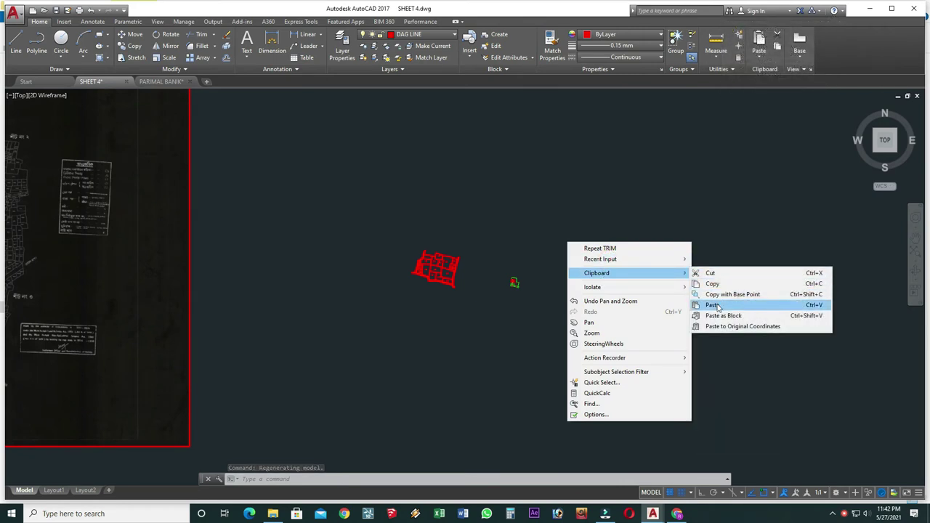
pyautogui.click(716, 301)
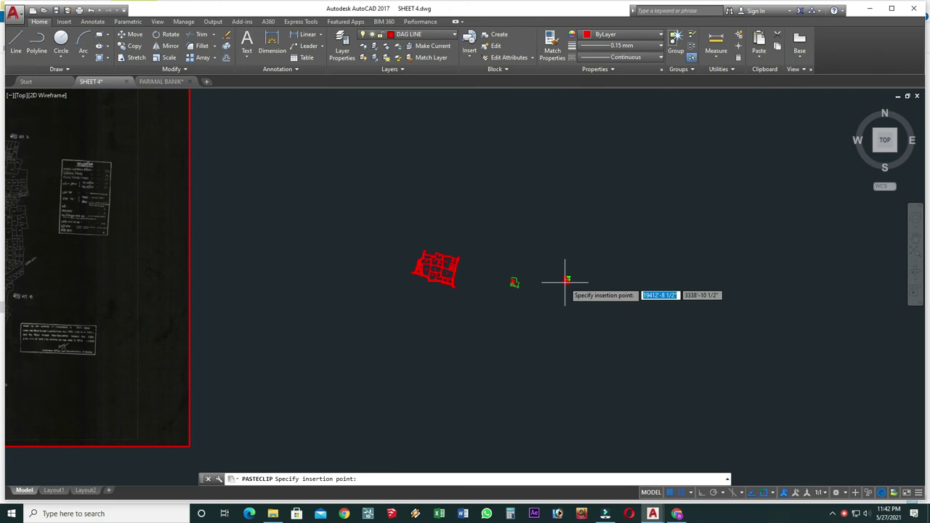
pyautogui.scroll(5, 552, 298)
pyautogui.click(489, 183)
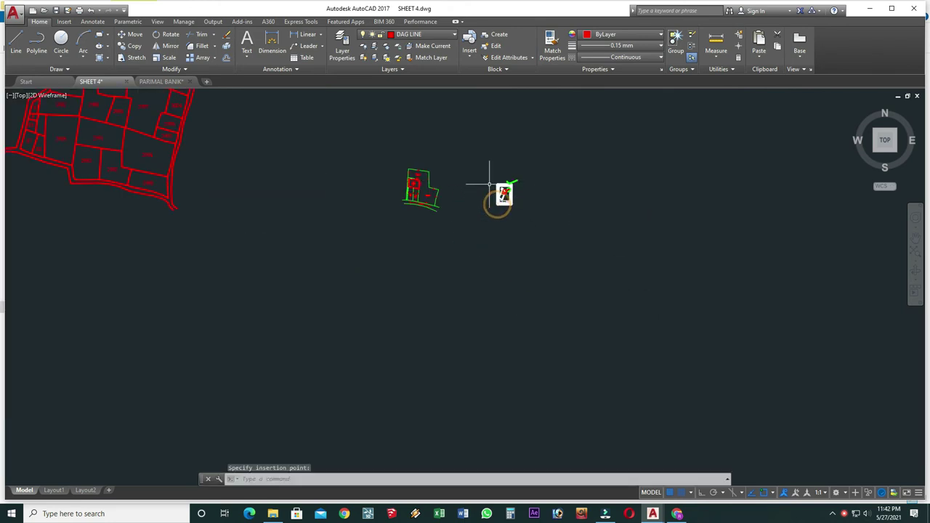
# Select the parcel map and start copying it, then cancel the first attempt
pyautogui.scroll(3, 490, 184)
pyautogui.moveTo(411, 252); pyautogui.dragTo(487, 320, button='middle')
pyautogui.scroll(-5, 488, 290)
pyautogui.moveTo(373, 305); pyautogui.dragTo(616, 316, button='middle')
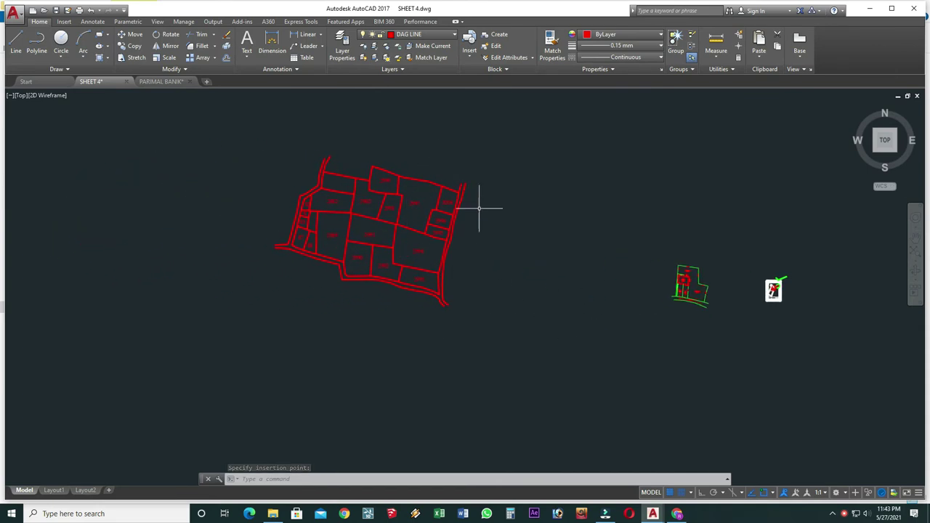
pyautogui.click(248, 369)
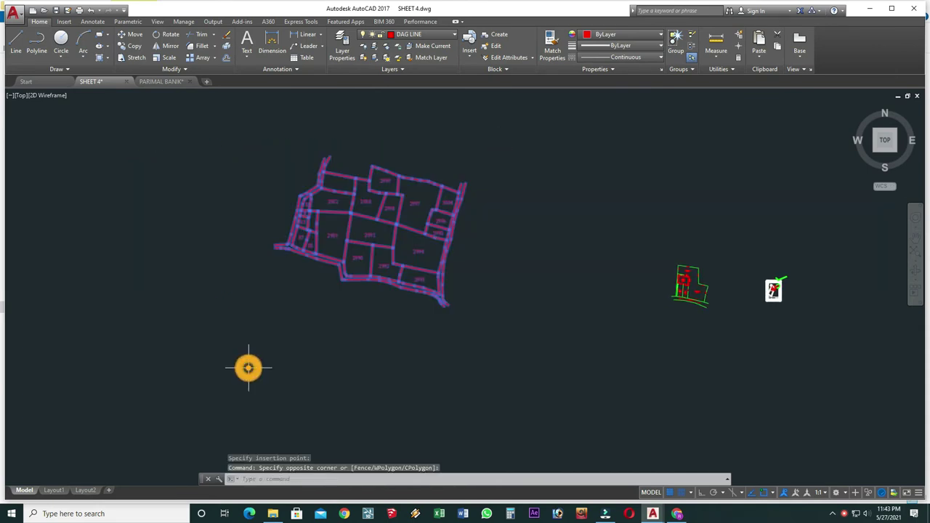
pyautogui.write('co')
pyautogui.press('Return')
pyautogui.click(452, 247)
pyautogui.scroll(-4, 436, 247)
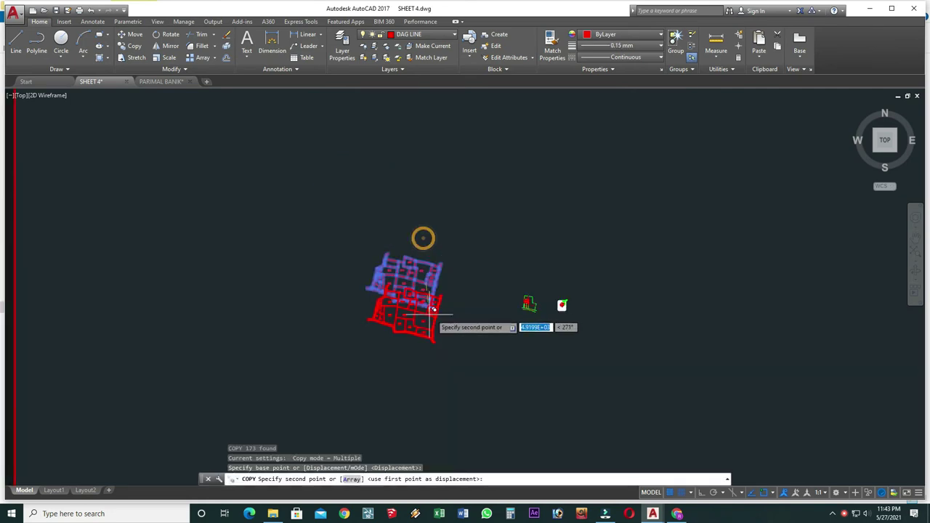
pyautogui.scroll(4, 500, 300)
pyautogui.press('Escape')
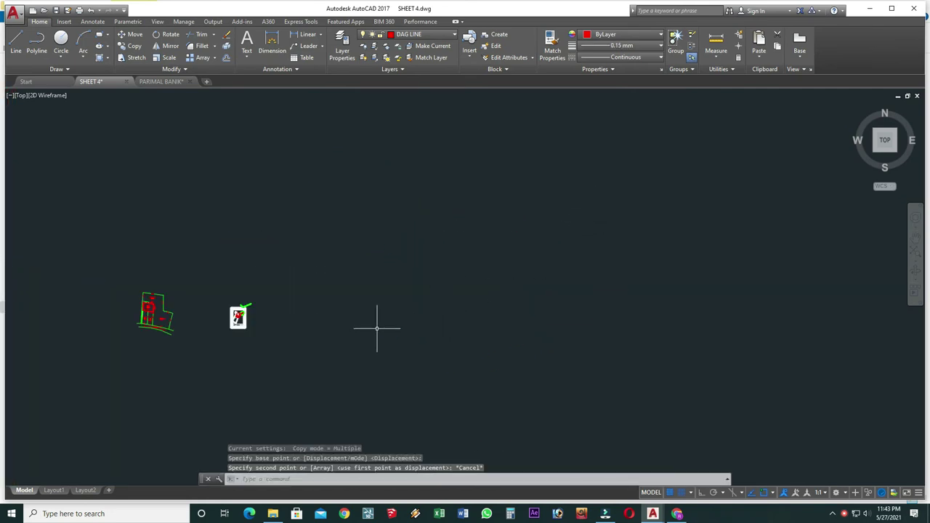
# Window-select the parcel map and copy it with CO to a spot east of the site plan
pyautogui.scroll(-6, 330, 291)
pyautogui.click(347, 271)
pyautogui.click(280, 341)
pyautogui.write('C')
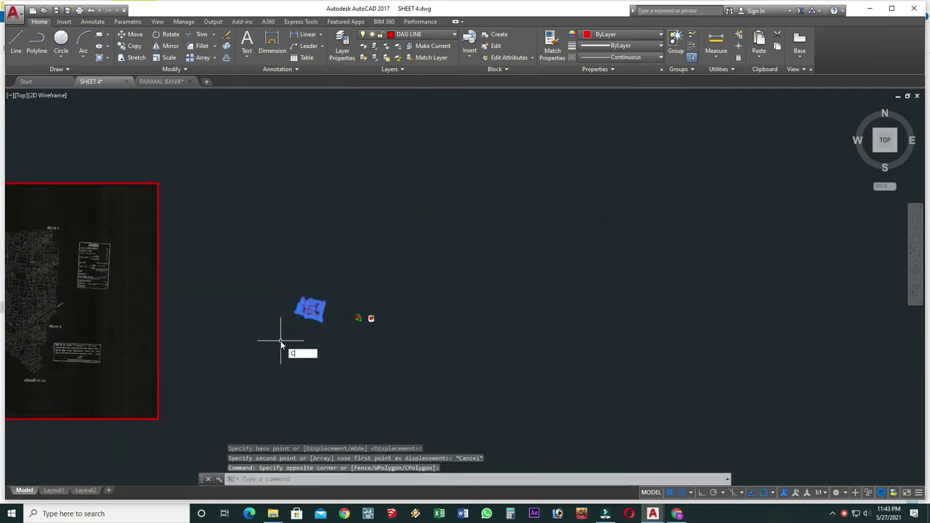
pyautogui.write('o')
pyautogui.press('Return')
pyautogui.click(311, 308)
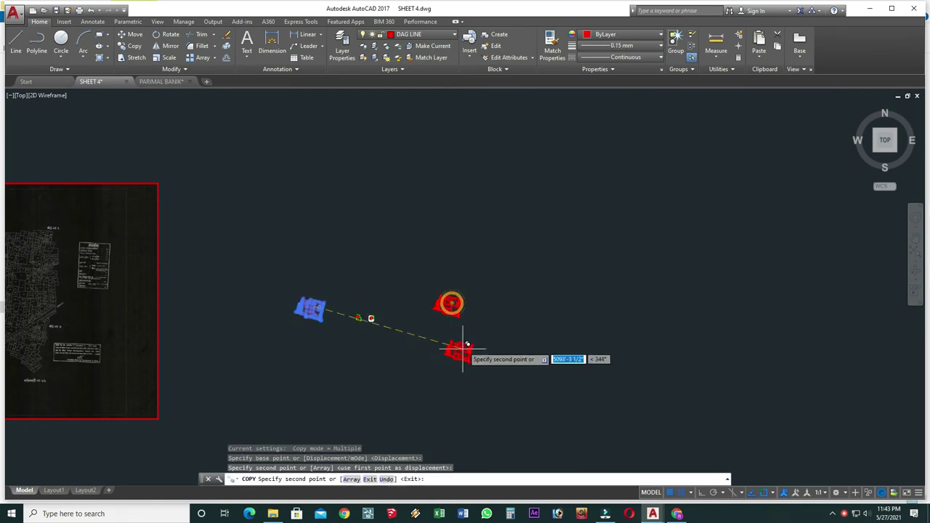
pyautogui.press('Escape')
# Select the duplicate parcel map and begin scaling it from a base point
pyautogui.scroll(4, 463, 351)
pyautogui.click(486, 212)
pyautogui.click(347, 340)
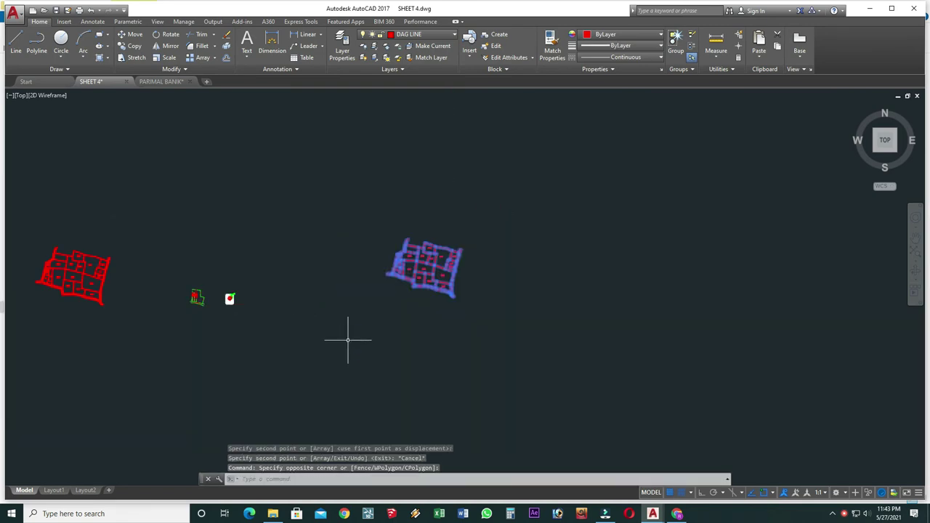
pyautogui.write('c')
pyautogui.press('Return')
pyautogui.click(391, 276)
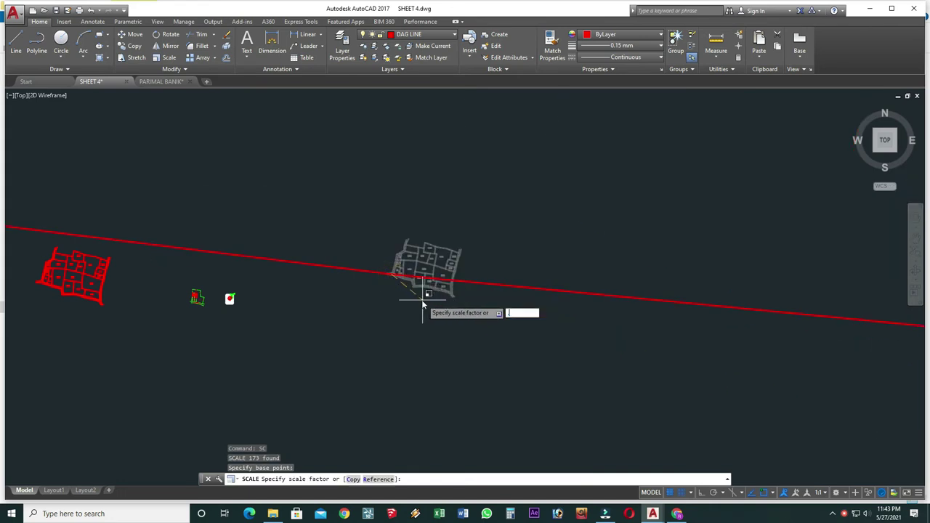
pyautogui.write('.1')
# Shrink the duplicate parcel map to a 0.1 scale factor
pyautogui.press('Return')
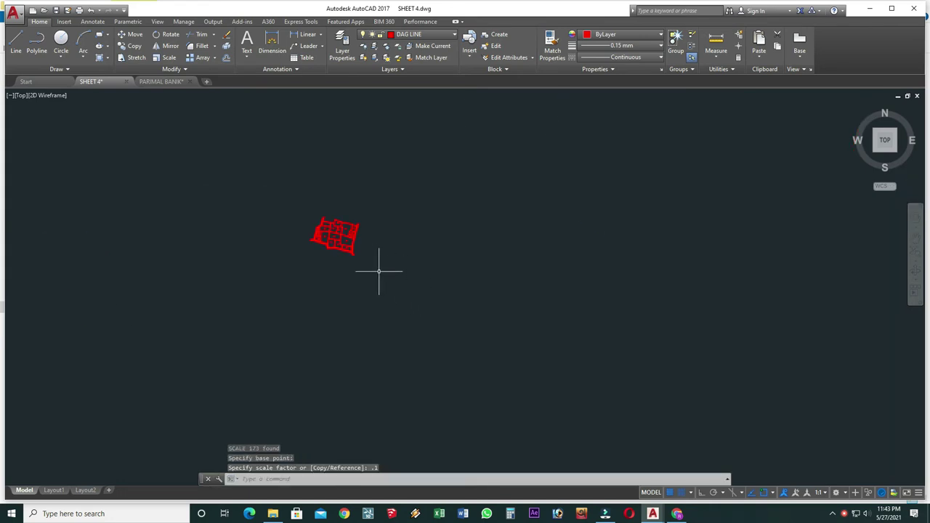
pyautogui.scroll(4, 379, 271)
pyautogui.scroll(-5, 439, 259)
pyautogui.moveTo(385, 278); pyautogui.dragTo(587, 240, button='middle')
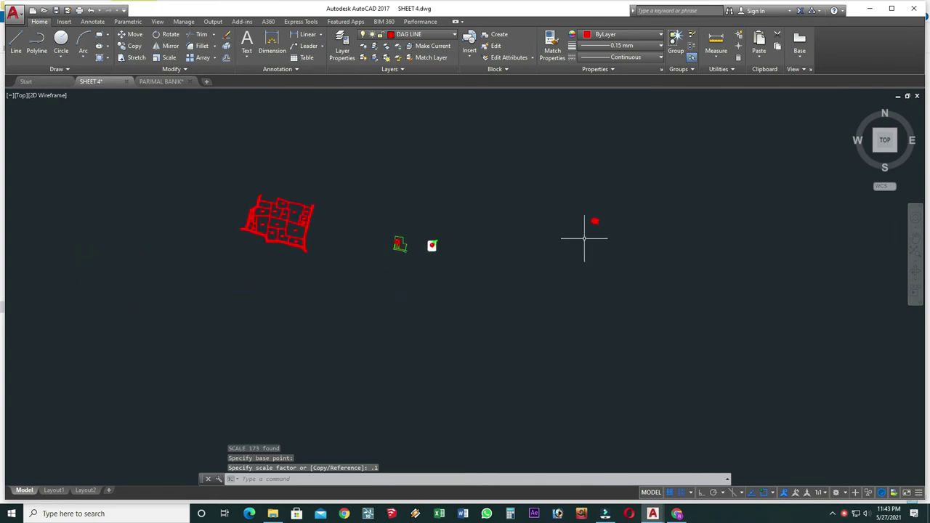
# Move the shrunken map next to the site plan sheet
pyautogui.click(661, 176)
pyautogui.click(581, 247)
pyautogui.write('m')
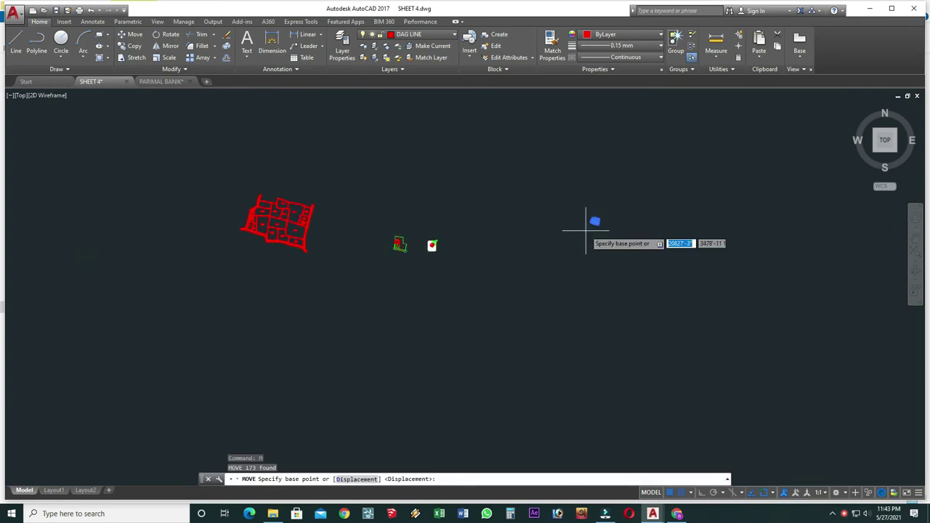
pyautogui.press('Return')
pyautogui.scroll(5, 594, 221)
pyautogui.click(615, 194)
pyautogui.moveTo(239, 363); pyautogui.dragTo(628, 301, button='middle')
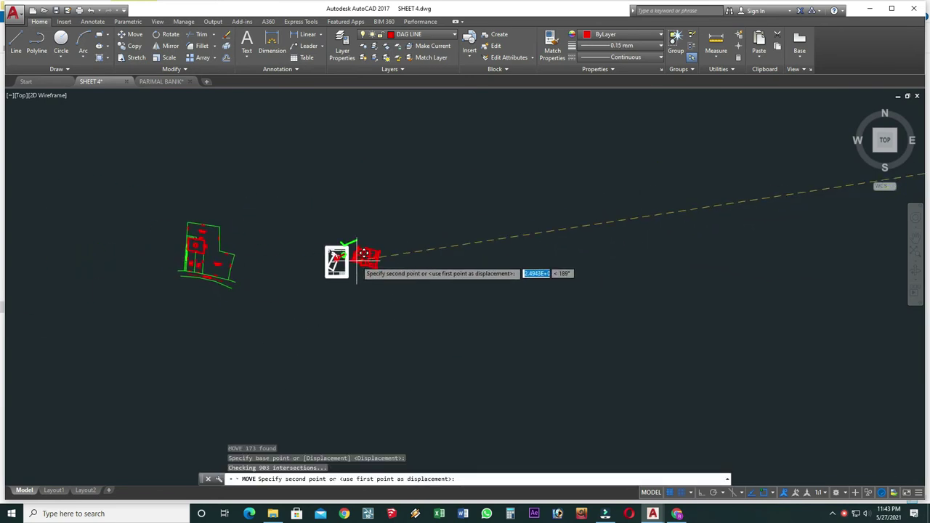
pyautogui.scroll(3, 378, 260)
pyautogui.click(429, 275)
pyautogui.press('Escape')
# Scale the small parcel map down by a factor of 0.5
pyautogui.click(480, 187)
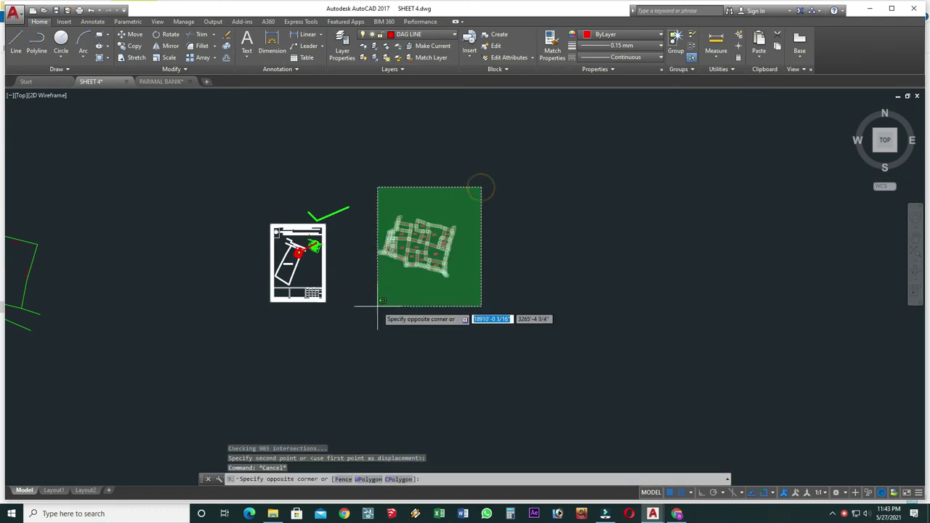
pyautogui.click(376, 306)
pyautogui.write('sc')
pyautogui.press('Return')
pyautogui.scroll(5, 380, 291)
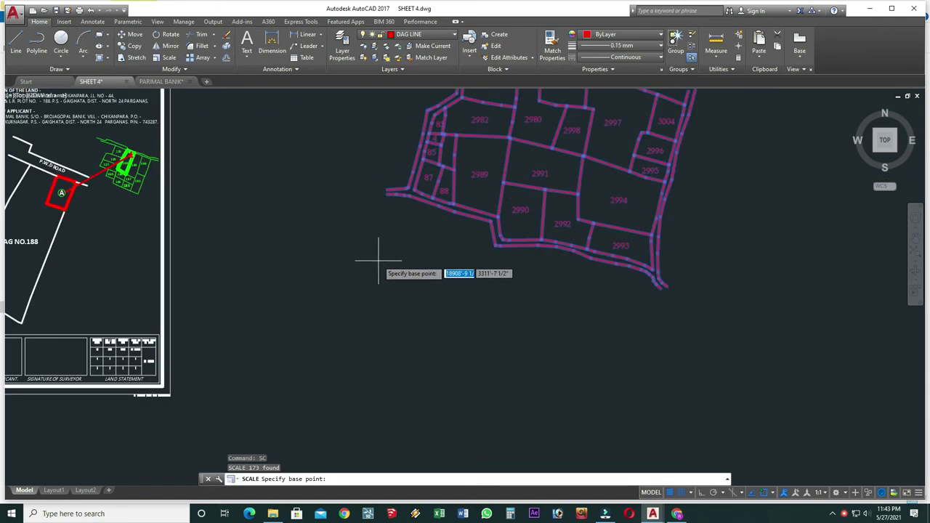
pyautogui.click(409, 195)
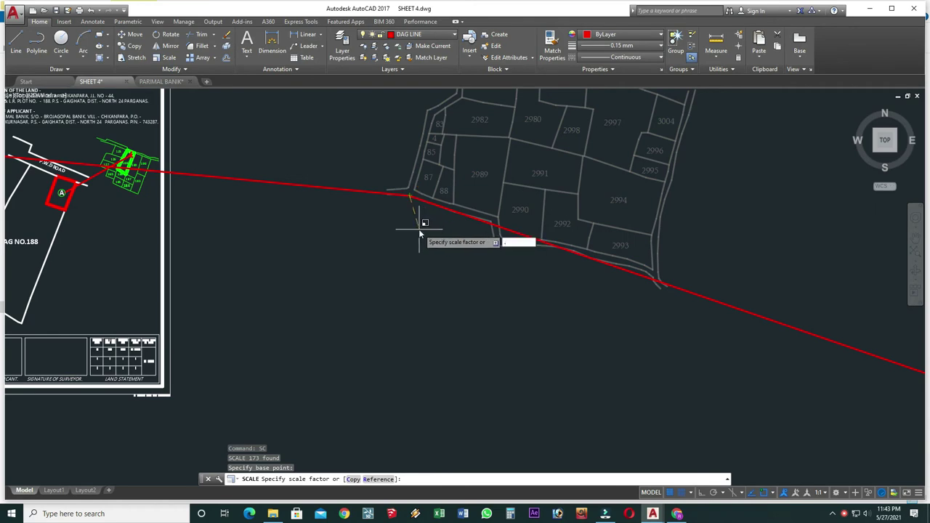
pyautogui.write('5')
pyautogui.press('Return')
# Scale the parcel map by 0.5 a second time, bringing it to a quarter size
pyautogui.scroll(-3, 402, 229)
pyautogui.scroll(3, 404, 224)
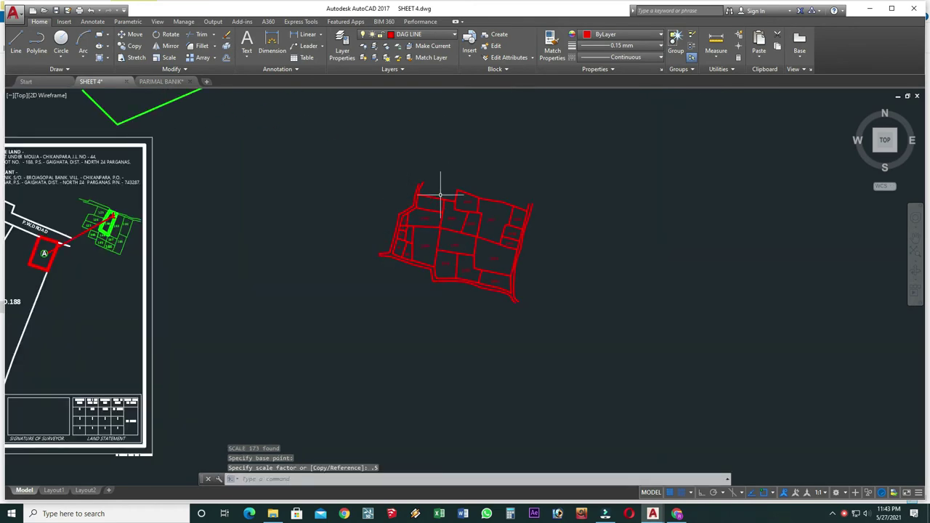
pyautogui.click(542, 163)
pyautogui.click(362, 334)
pyautogui.write('sc')
pyautogui.press('Return')
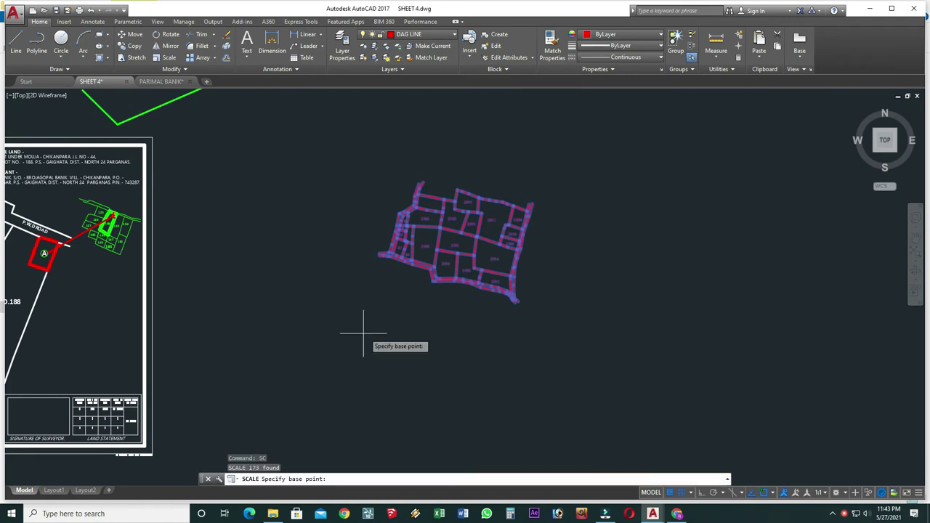
pyautogui.click(382, 251)
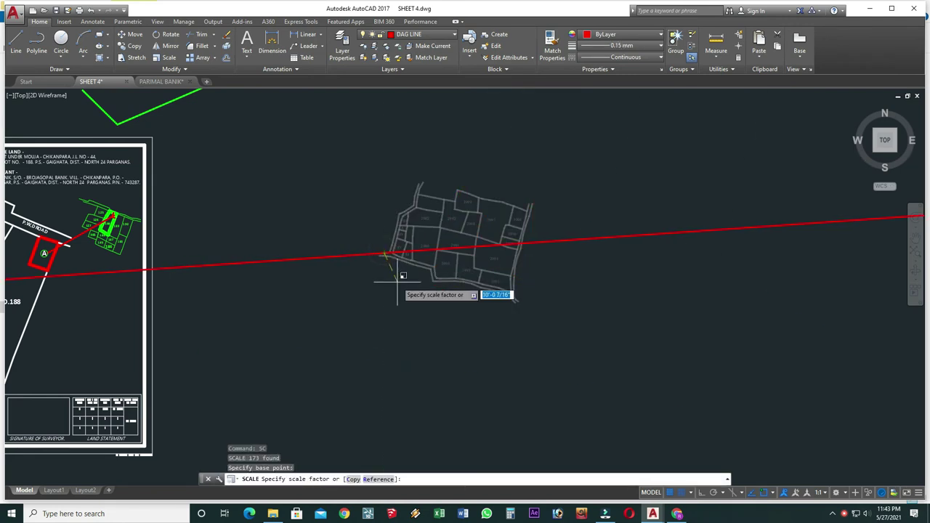
pyautogui.press('Return')
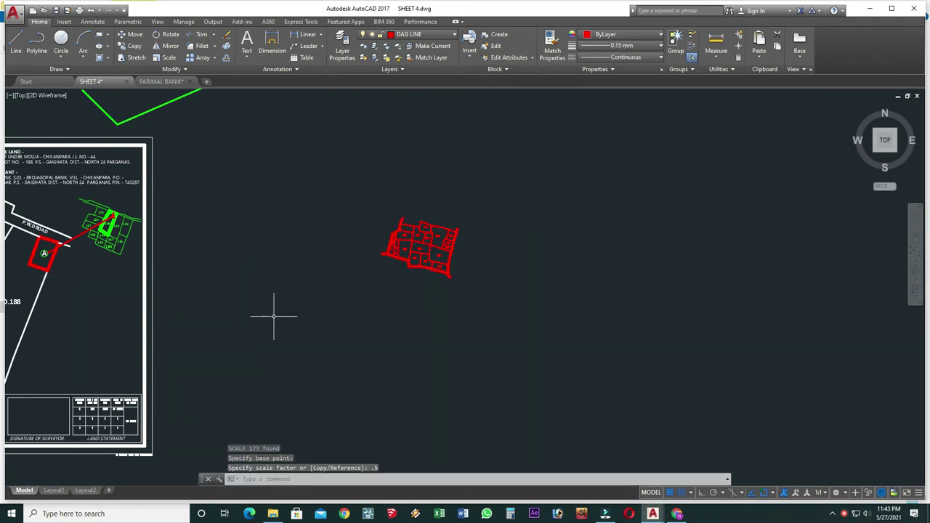
pyautogui.moveTo(273, 316); pyautogui.dragTo(486, 276, button='middle')
pyautogui.scroll(-2, 259, 234)
# Move the old DAG NO.188 site drawing out of the sheet frame to the right
pyautogui.scroll(2, 259, 234)
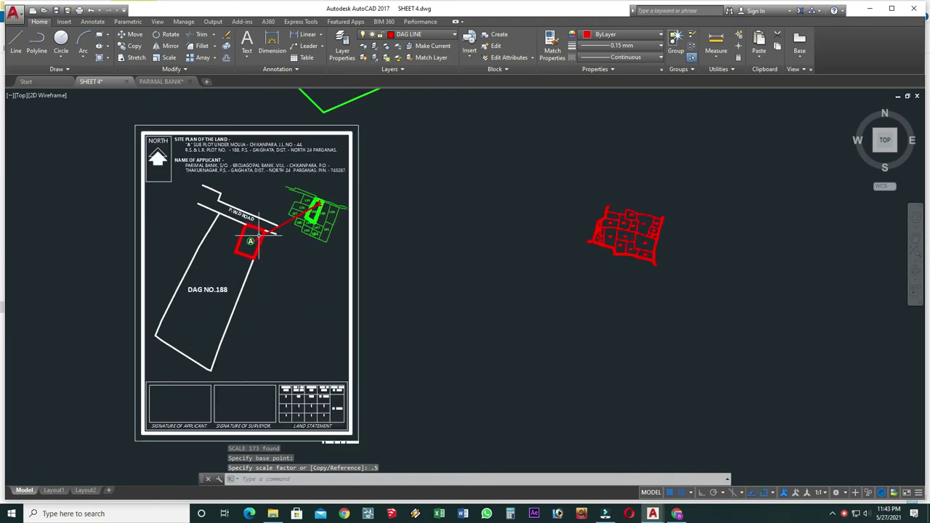
pyautogui.scroll(-3, 324, 193)
pyautogui.scroll(3, 325, 183)
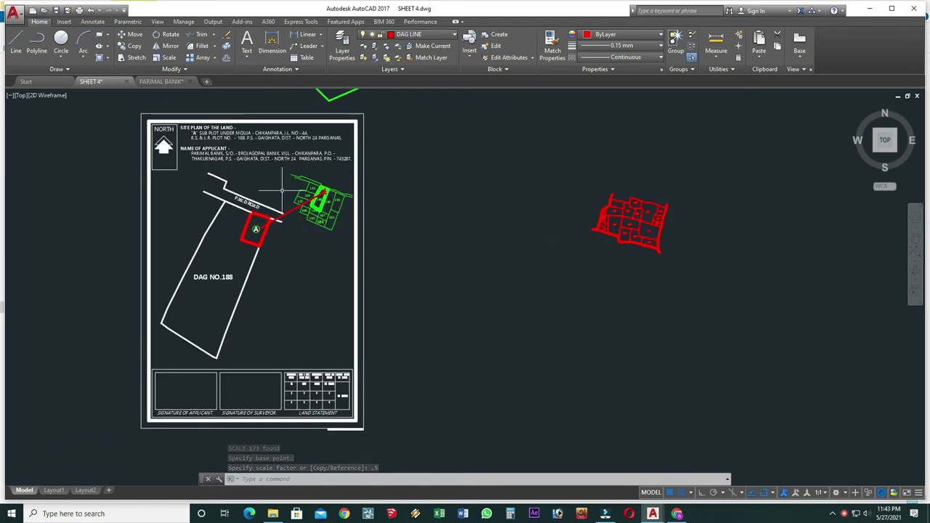
pyautogui.click(350, 173)
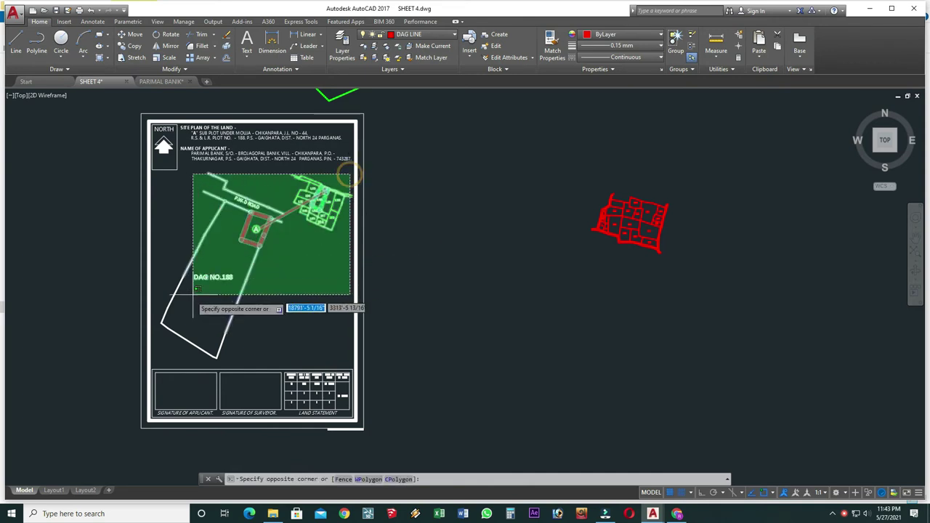
pyautogui.click(158, 358)
pyautogui.write('m')
pyautogui.press('Return')
pyautogui.click(237, 245)
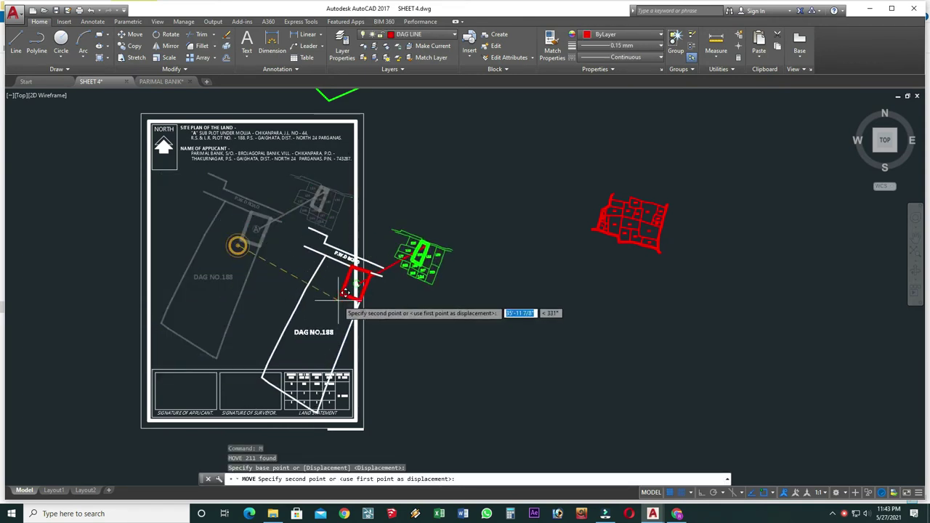
pyautogui.scroll(-5, 341, 290)
pyautogui.click(710, 272)
# Erase the small stray object and window-select the parcel map
pyautogui.scroll(3, 378, 254)
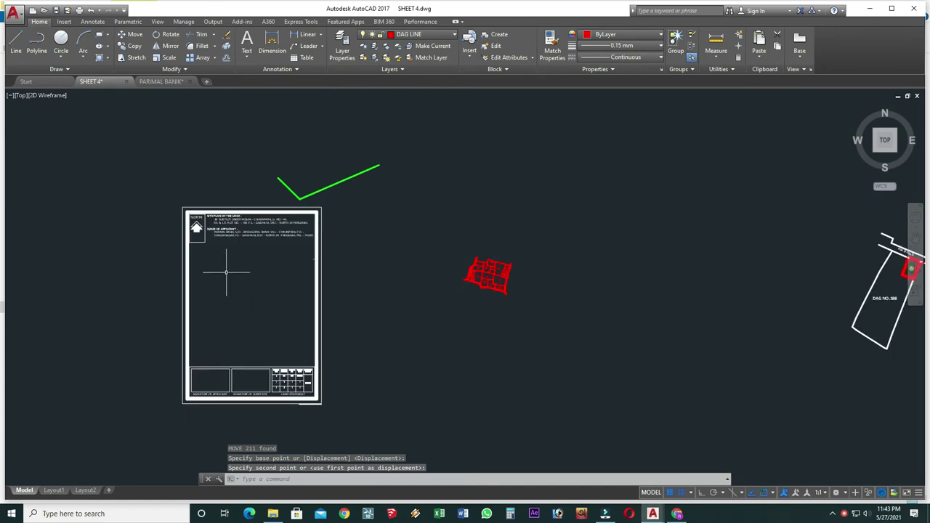
pyautogui.scroll(5, 226, 272)
pyautogui.click(468, 272)
pyautogui.write('E')
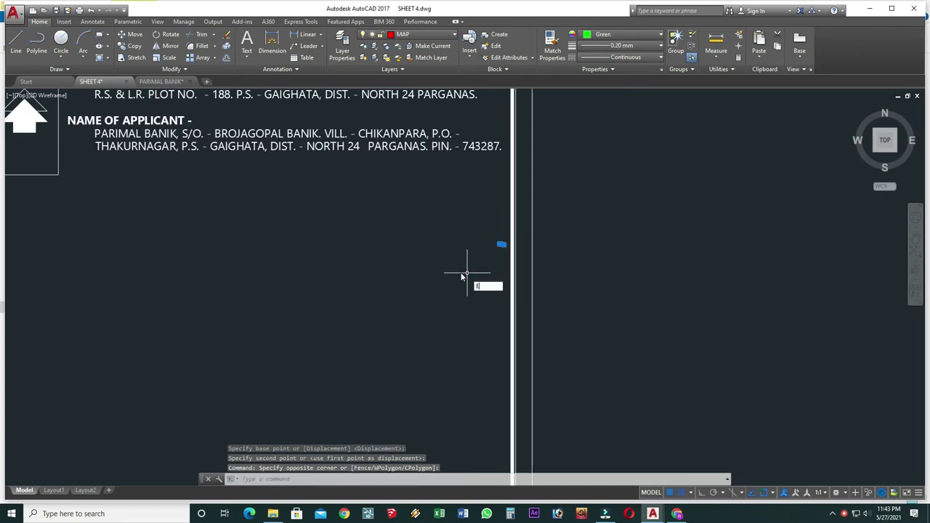
pyautogui.press('Return')
pyautogui.scroll(-5, 575, 259)
pyautogui.click(768, 233)
pyautogui.click(650, 314)
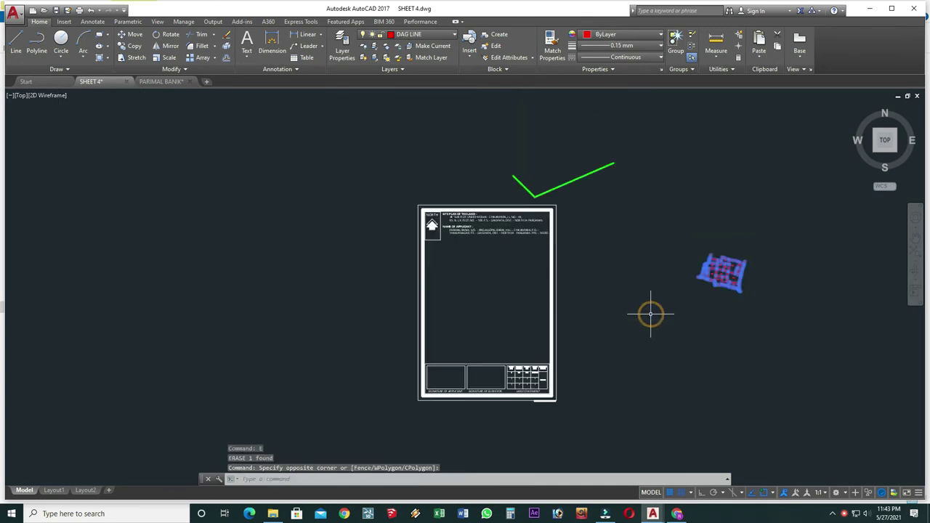
pyautogui.write('M')
# Move the location map onto the empty sheet beside the heading
pyautogui.press('Return')
pyautogui.click(720, 270)
pyautogui.scroll(3, 498, 300)
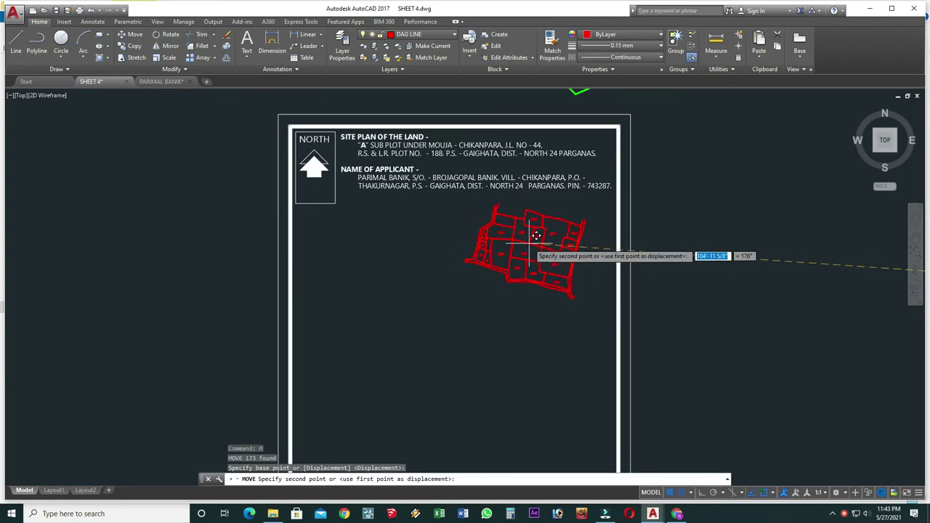
pyautogui.click(560, 232)
pyautogui.scroll(-5, 540, 342)
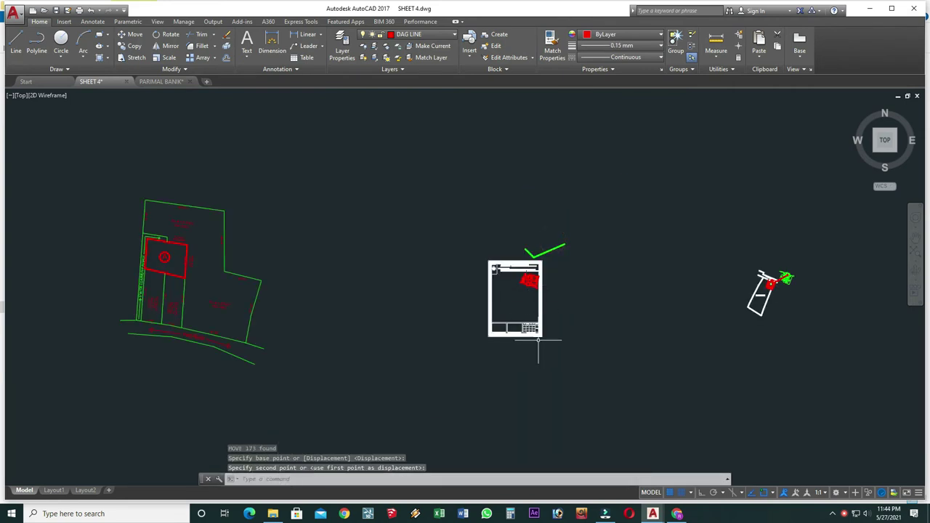
pyautogui.scroll(5, 498, 315)
pyautogui.write('M')
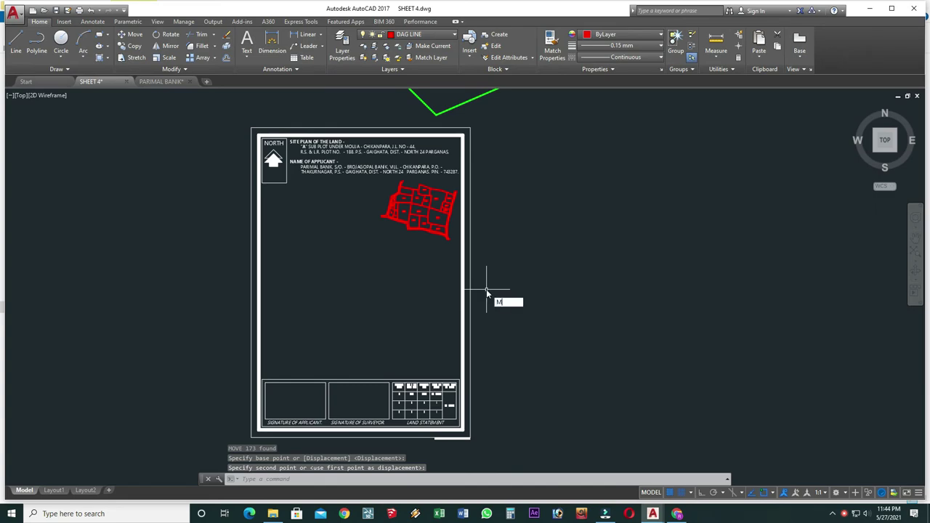
# Match the red location map's properties to the green plot so it turns green
pyautogui.write('a')
pyautogui.press('Return')
pyautogui.scroll(-5, 488, 291)
pyautogui.scroll(5, 718, 269)
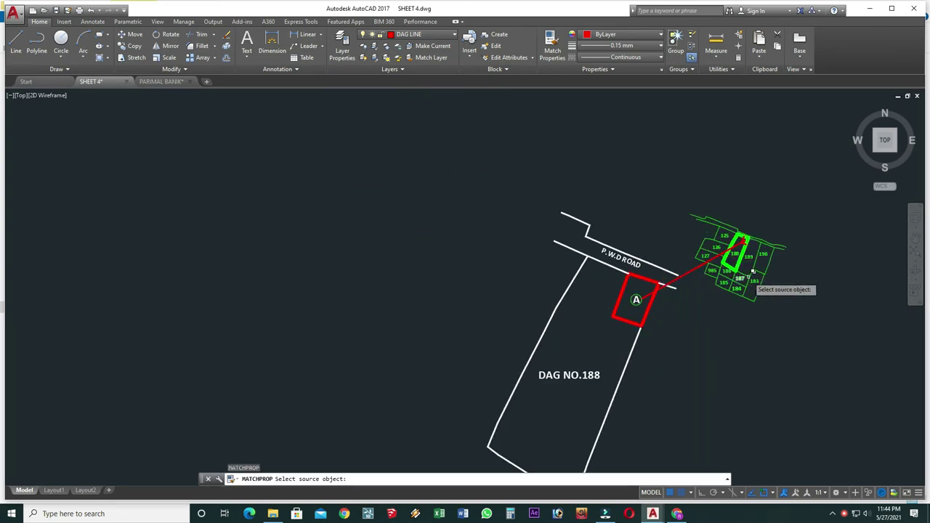
pyautogui.click(769, 267)
pyautogui.click(799, 305)
pyautogui.scroll(-5, 409, 353)
pyautogui.scroll(3, 208, 301)
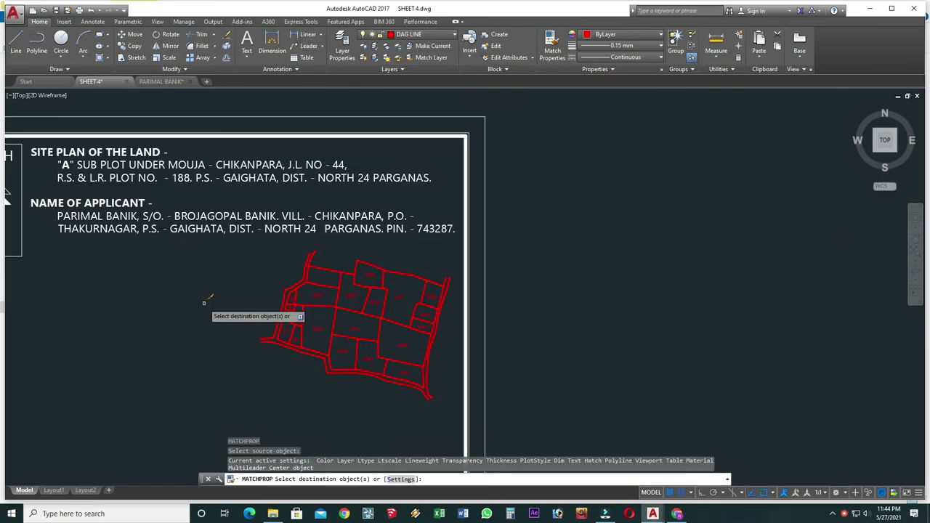
pyautogui.scroll(2, 368, 225)
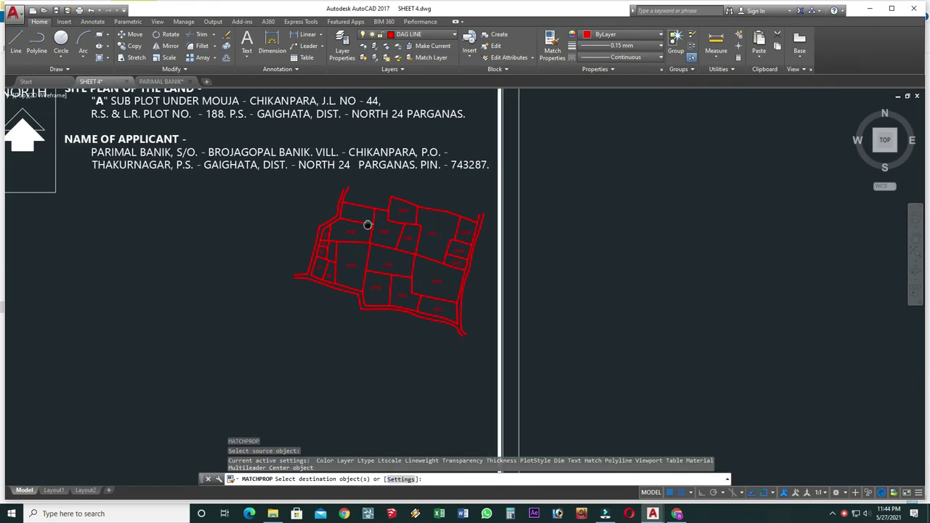
pyautogui.click(249, 378)
pyautogui.press('Escape')
pyautogui.scroll(-3, 392, 327)
pyautogui.scroll(-3, 436, 323)
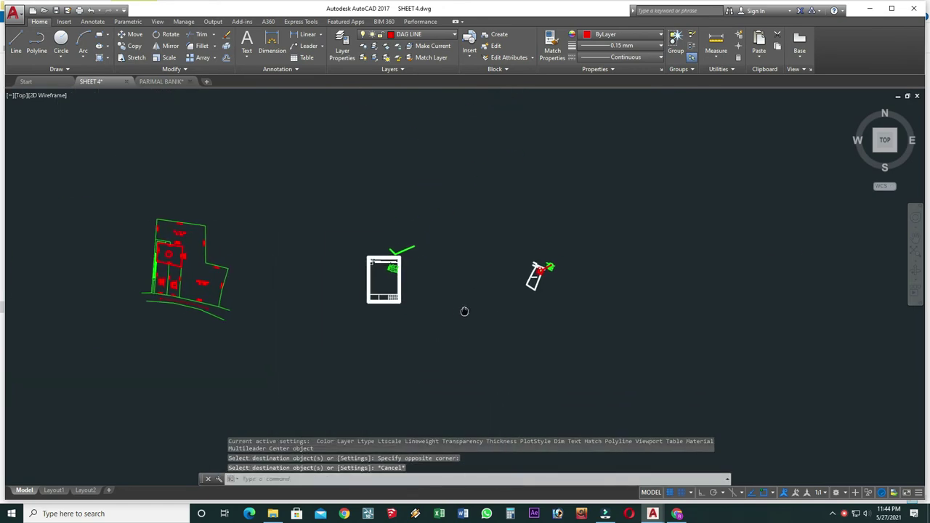
pyautogui.moveTo(208, 307); pyautogui.dragTo(367, 288, button='middle')
# Scale the site plan by 0.5 and move it just left of the sheet
pyautogui.click(449, 158)
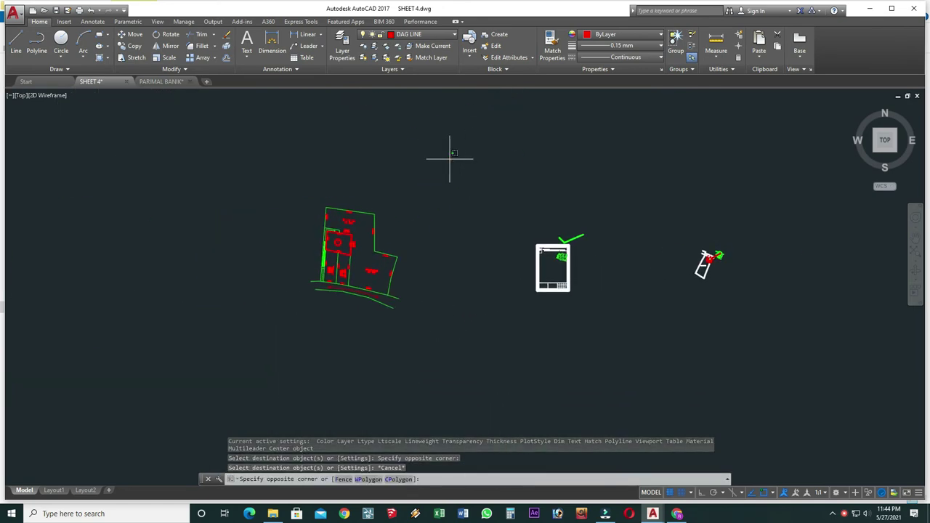
pyautogui.click(275, 343)
pyautogui.write('SC')
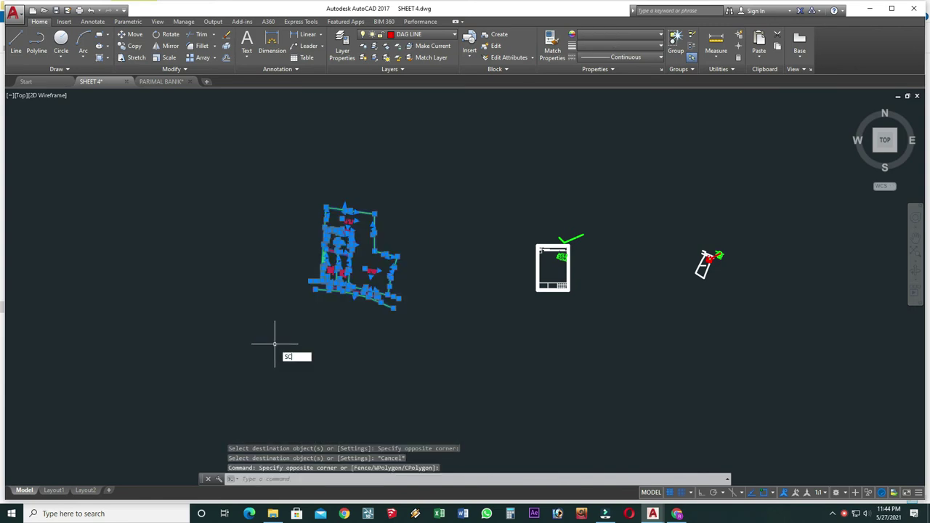
pyautogui.press('Return')
pyautogui.click(325, 283)
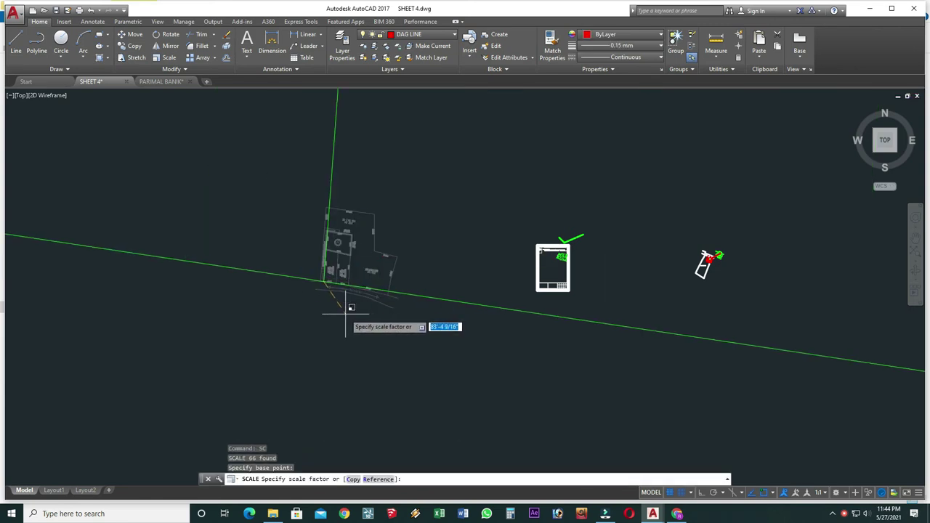
pyautogui.press('Return')
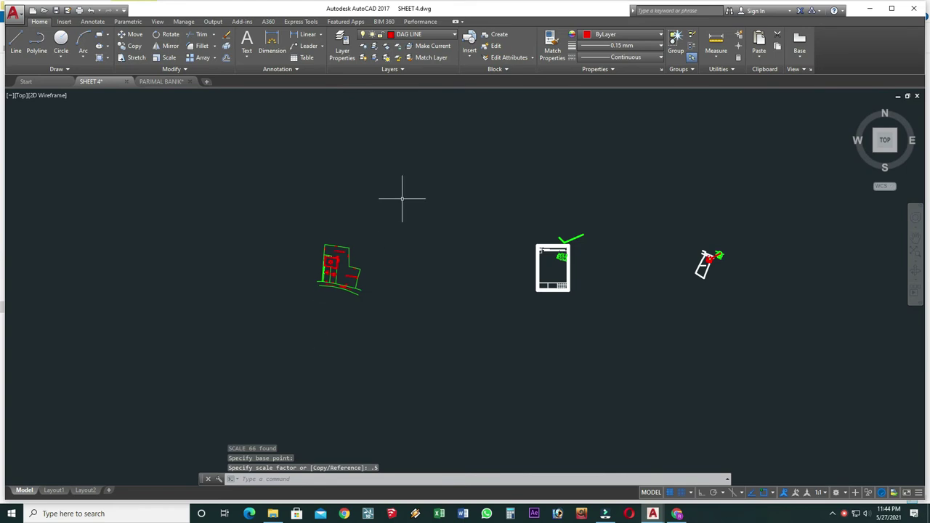
pyautogui.click(402, 197)
pyautogui.click(260, 342)
pyautogui.write('m')
pyautogui.press('Return')
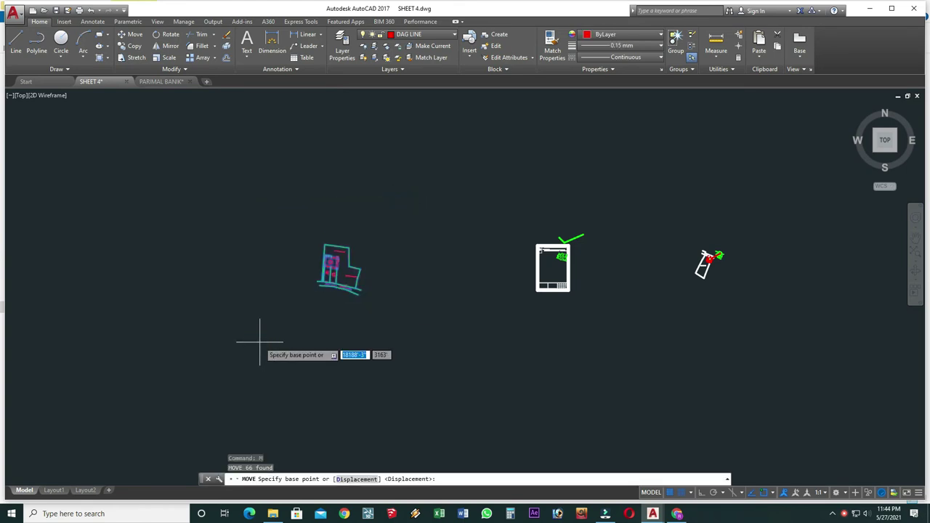
pyautogui.click(339, 267)
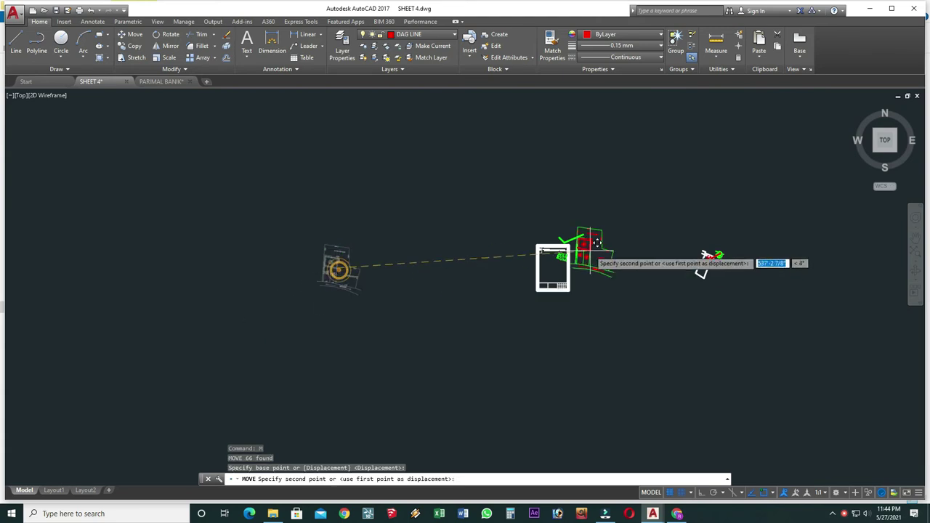
pyautogui.scroll(5, 552, 268)
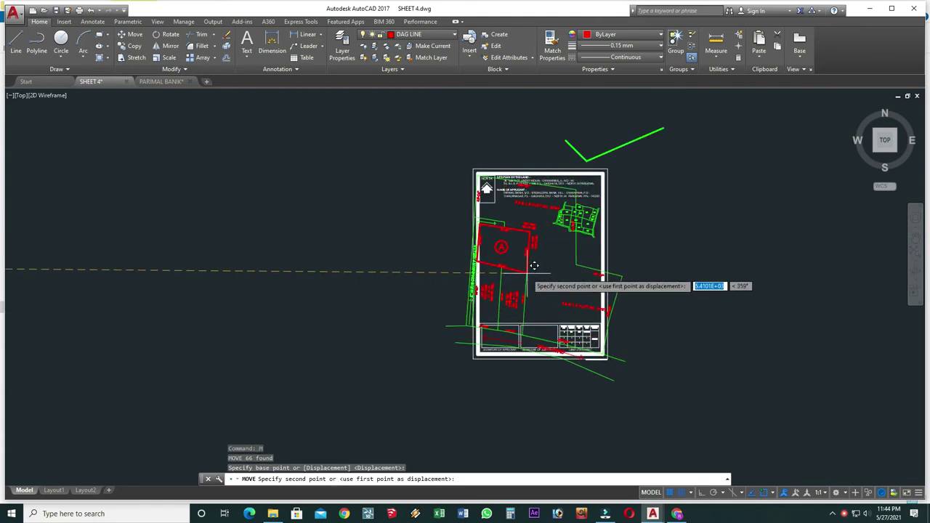
pyautogui.click(301, 274)
# Scale the site plan by 0.5 again, to a quarter of its size
pyautogui.click(427, 120)
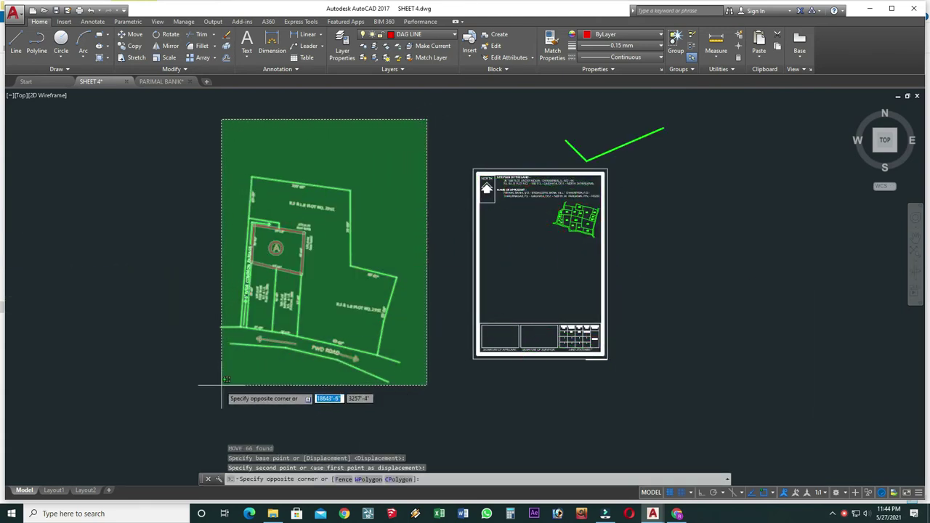
pyautogui.click(219, 386)
pyautogui.write('c')
pyautogui.press('Return')
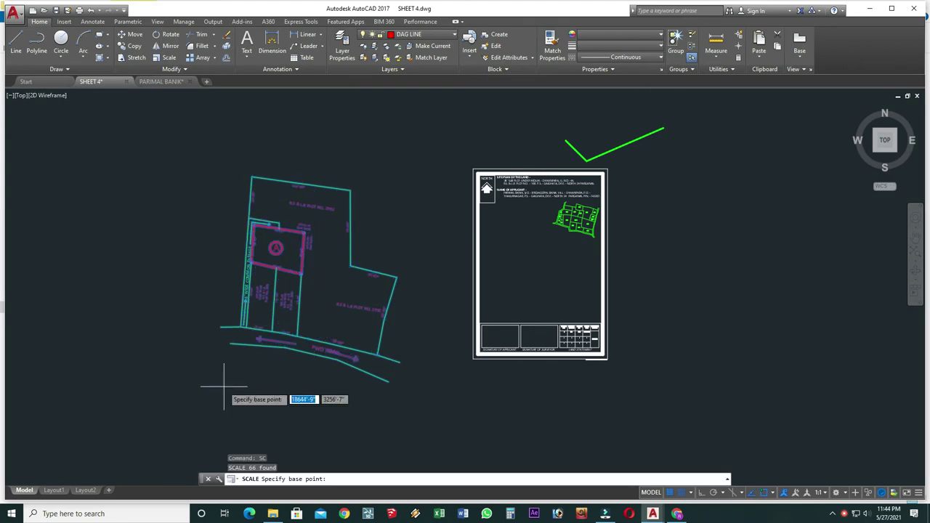
pyautogui.click(259, 331)
pyautogui.press('BackSpace')
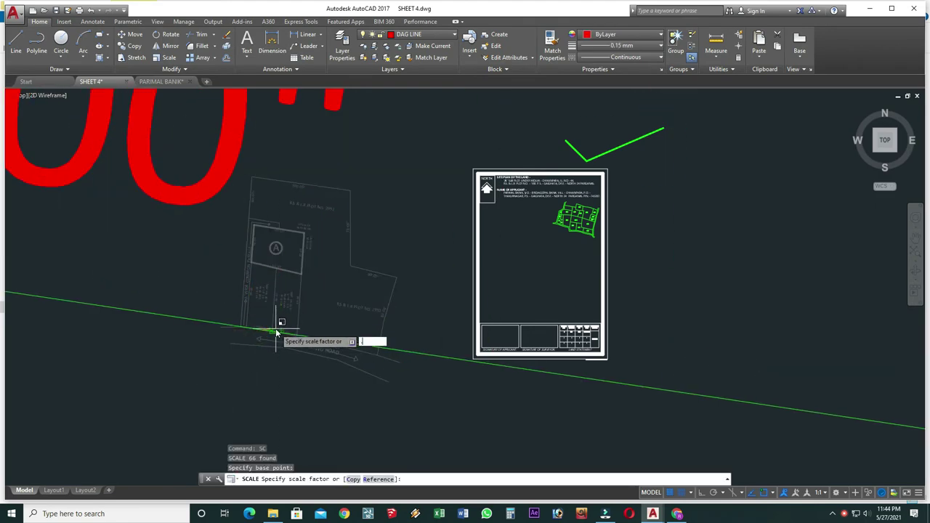
pyautogui.write('.5')
pyautogui.press('Return')
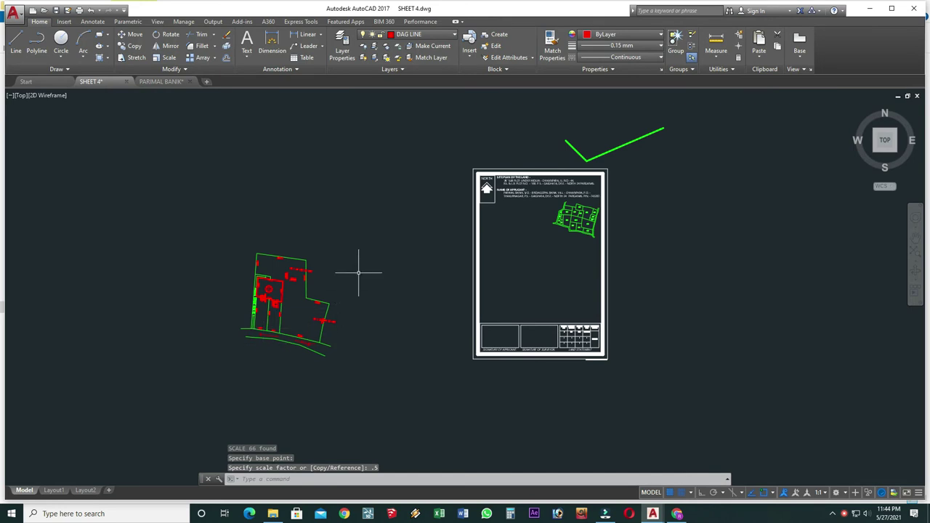
# Move the reduced site plan into the sheet below the location map
pyautogui.click(373, 242)
pyautogui.click(182, 383)
pyautogui.write('m')
pyautogui.press('Return')
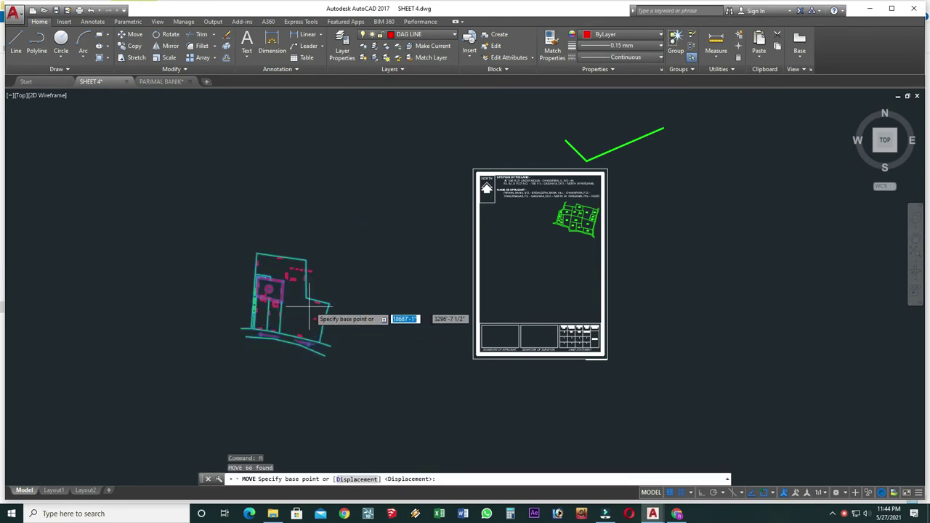
pyautogui.click(314, 302)
pyautogui.scroll(2, 563, 264)
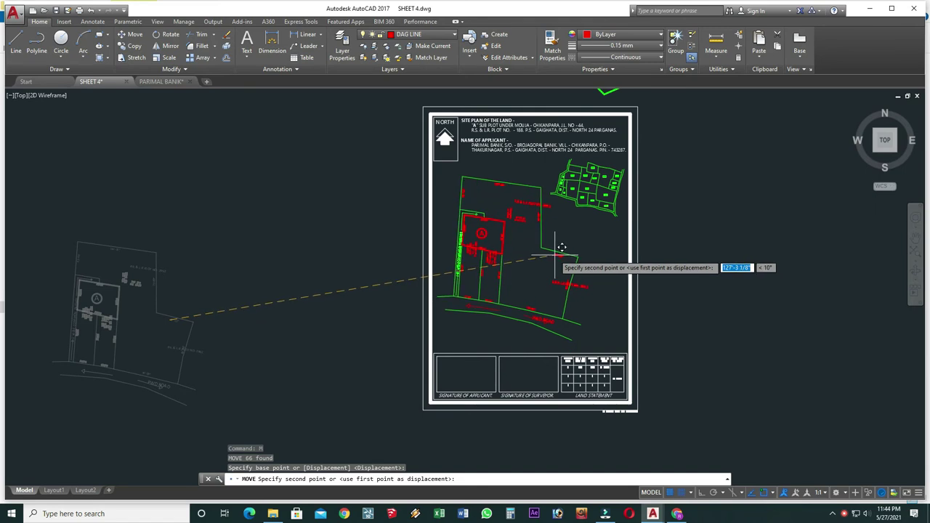
pyautogui.click(558, 256)
pyautogui.scroll(2, 531, 256)
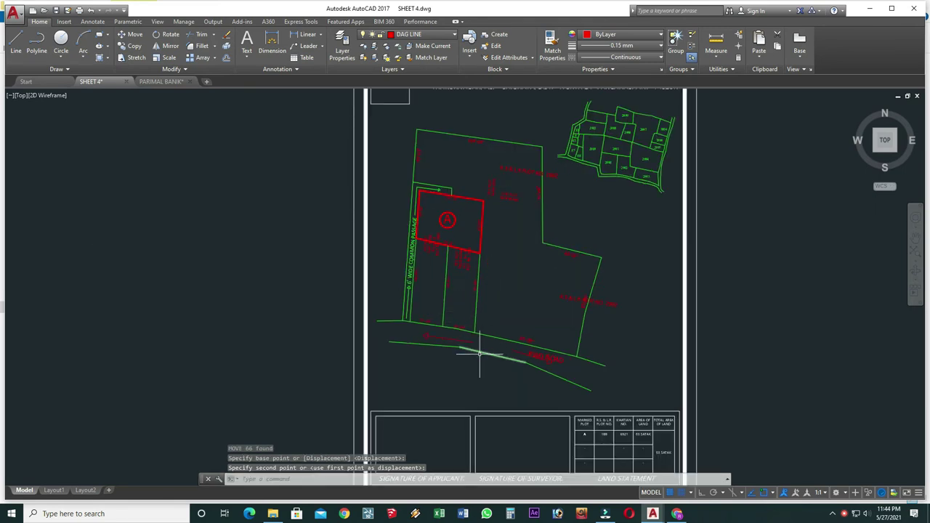
pyautogui.scroll(2, 544, 356)
pyautogui.click(548, 357)
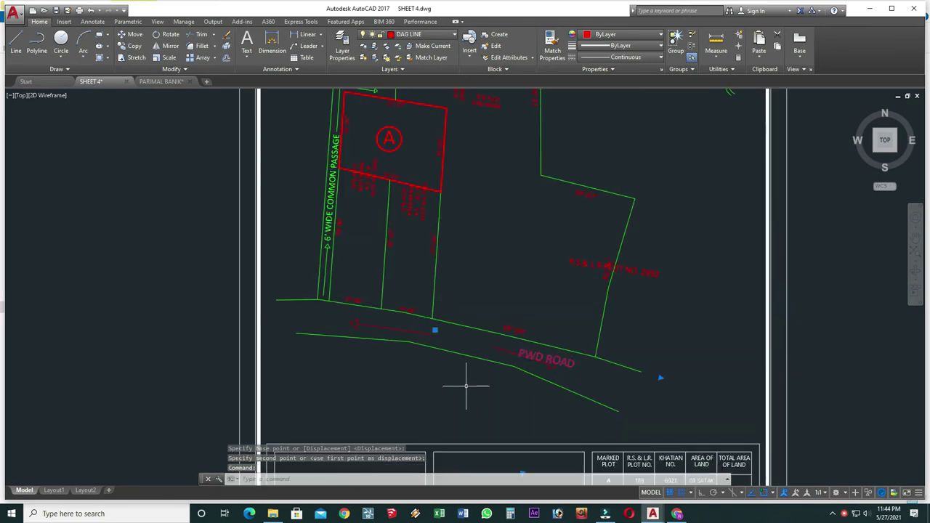
# Move the PWD ROAD label so it sits between the road lines
pyautogui.write('m')
pyautogui.press('Return')
pyautogui.click(436, 334)
pyautogui.scroll(3, 346, 325)
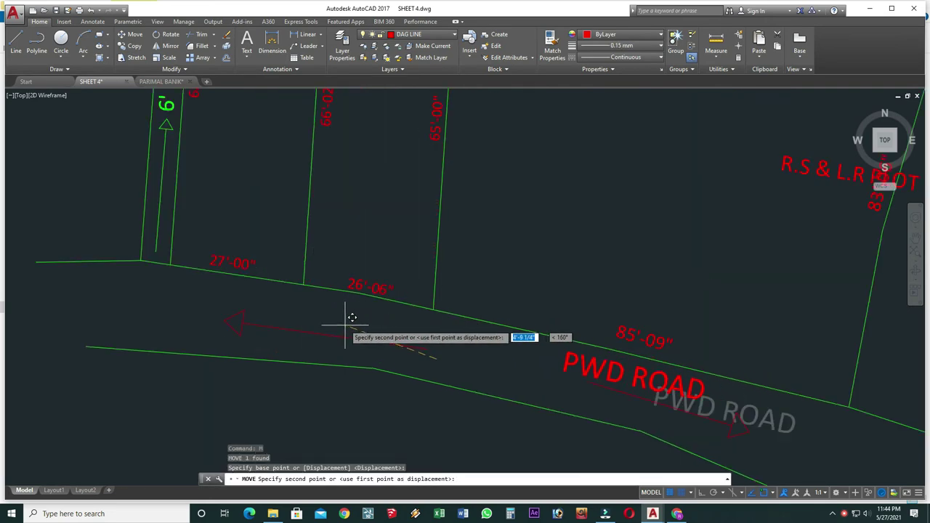
pyautogui.click(214, 313)
pyautogui.scroll(-5, 334, 208)
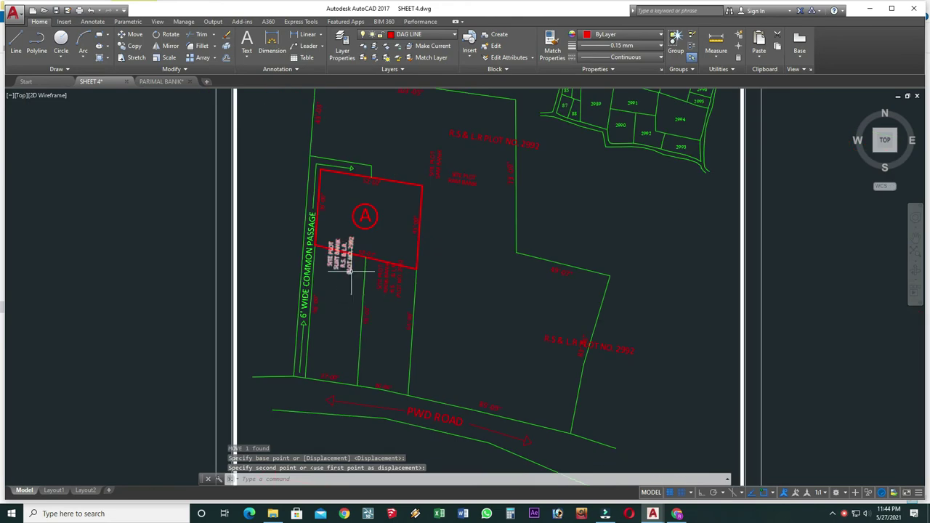
# Move the small site plot label from below plot A into its narrow strip
pyautogui.click(347, 270)
pyautogui.press('Return')
pyautogui.click(346, 343)
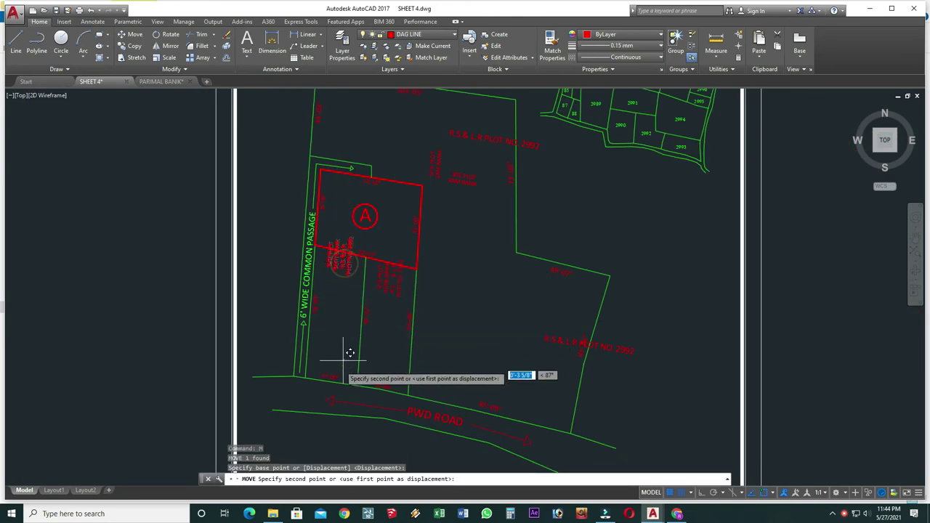
pyautogui.scroll(4, 375, 298)
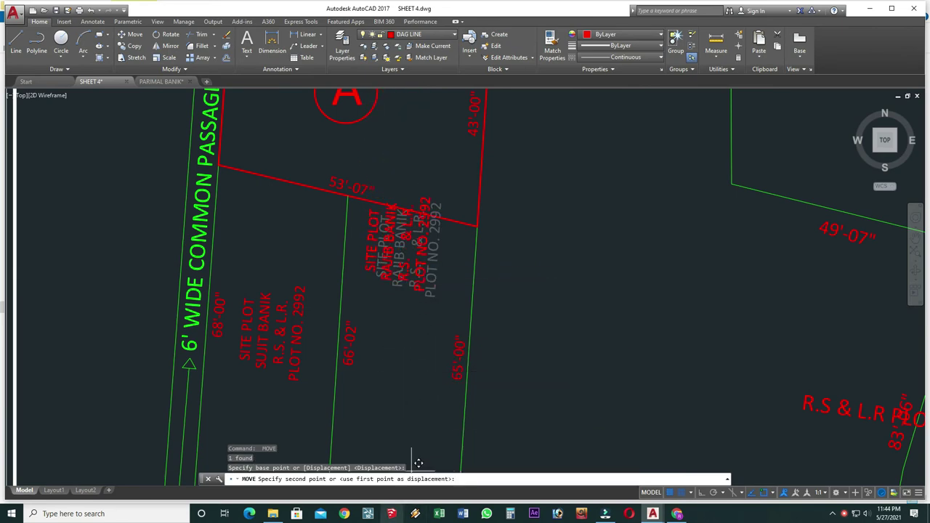
pyautogui.moveTo(419, 469); pyautogui.dragTo(412, 350, button='middle')
pyautogui.click(424, 389)
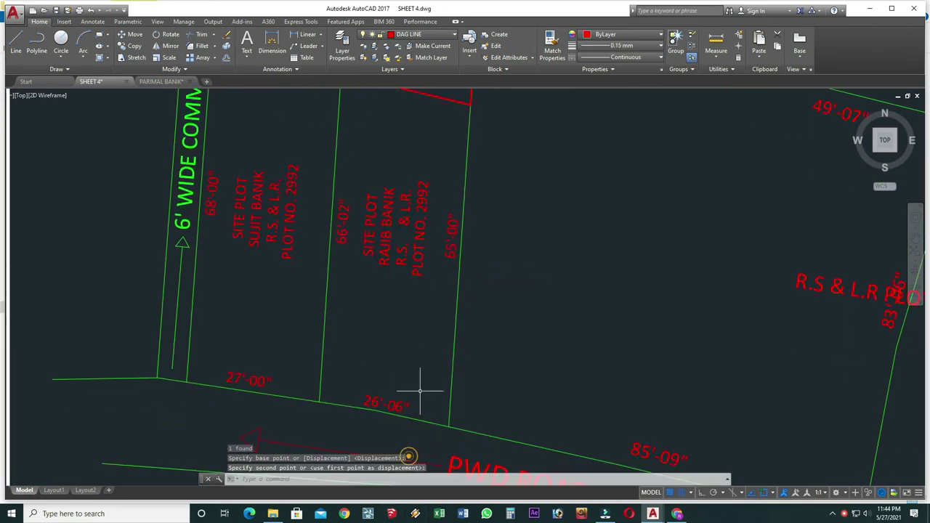
pyautogui.scroll(-5, 432, 436)
pyautogui.scroll(3, 418, 342)
pyautogui.moveTo(426, 265); pyautogui.dragTo(419, 338, button='middle')
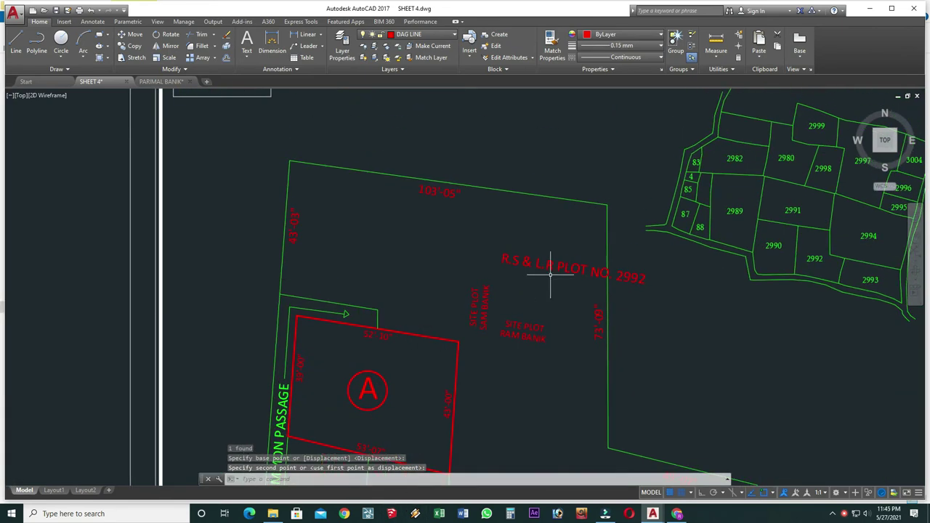
pyautogui.click(552, 267)
pyautogui.press('Return')
pyautogui.click(393, 240)
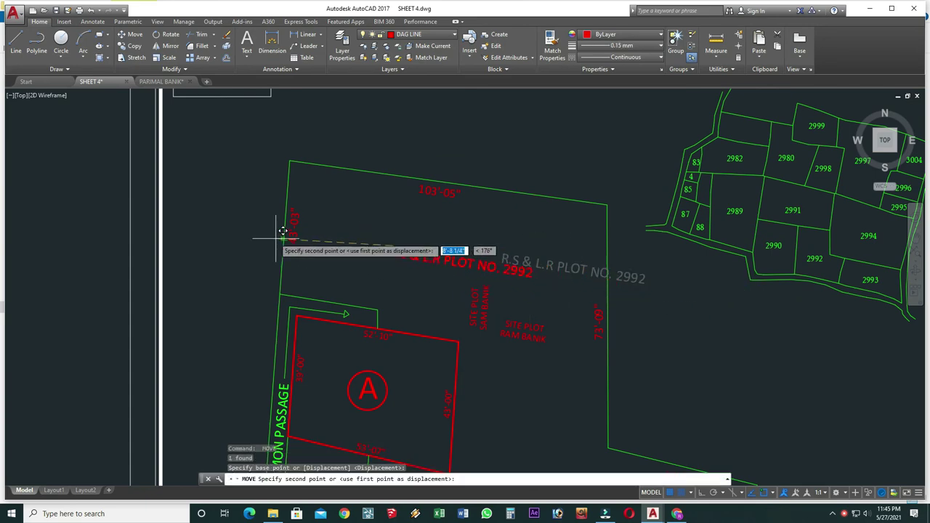
pyautogui.click(259, 215)
pyautogui.scroll(-4, 258, 220)
pyautogui.scroll(4, 462, 298)
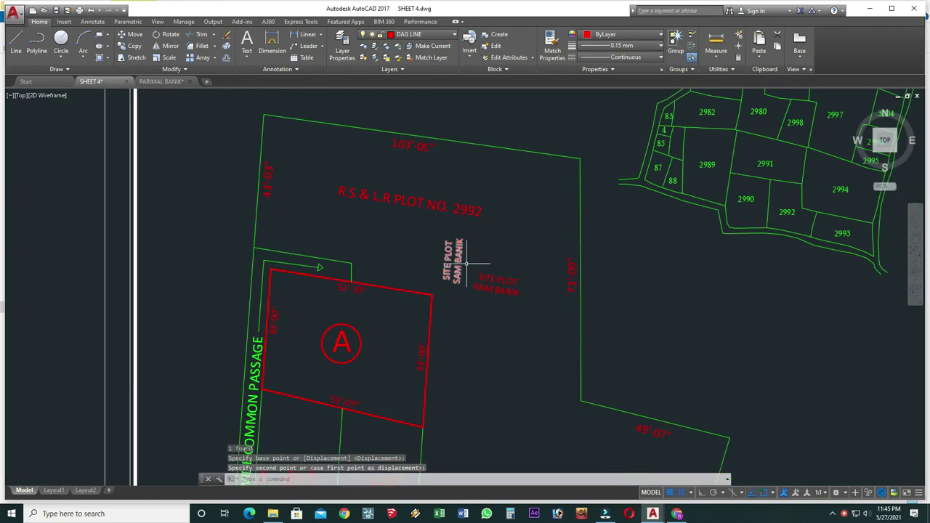
pyautogui.click(457, 259)
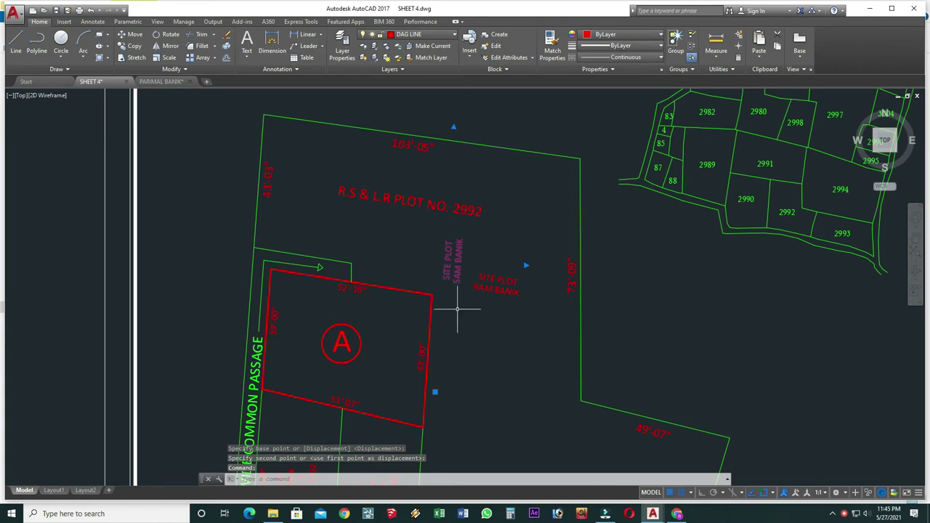
pyautogui.click(456, 261)
# Rotate the vertical SITE PLOT label inside plot 2992 with RO
pyautogui.write('ro')
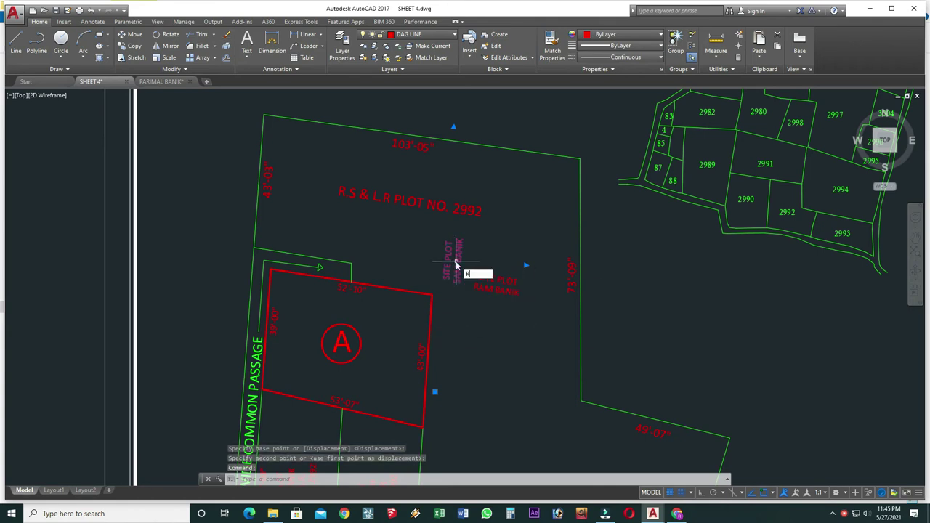
pyautogui.press('Return')
pyautogui.click(456, 259)
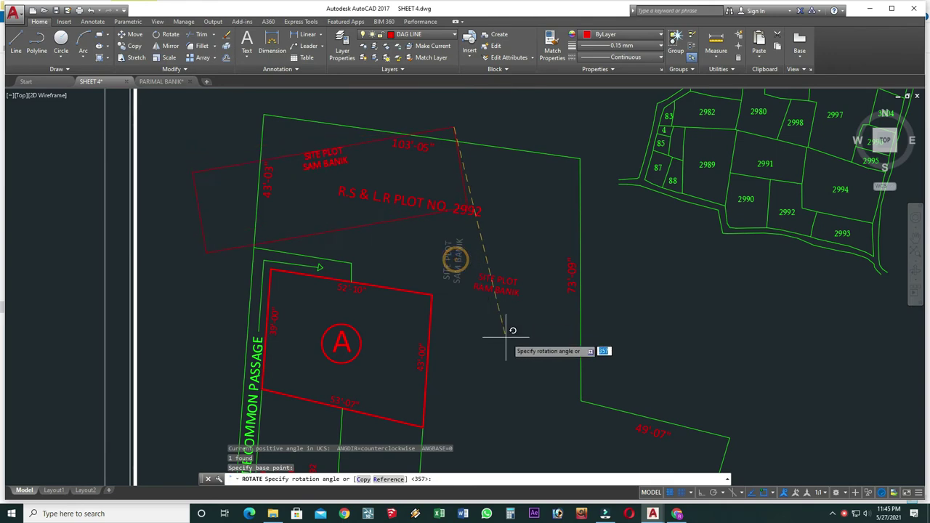
pyautogui.click(449, 247)
pyautogui.scroll(-5, 415, 317)
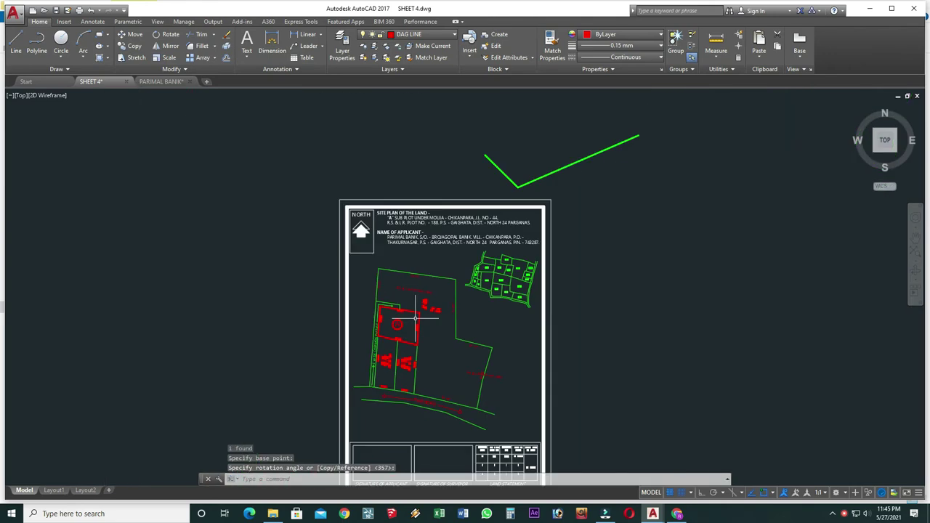
pyautogui.scroll(6, 437, 322)
# Rotate the site-plot label to a new angle and move it within plot 2992
pyautogui.click(400, 286)
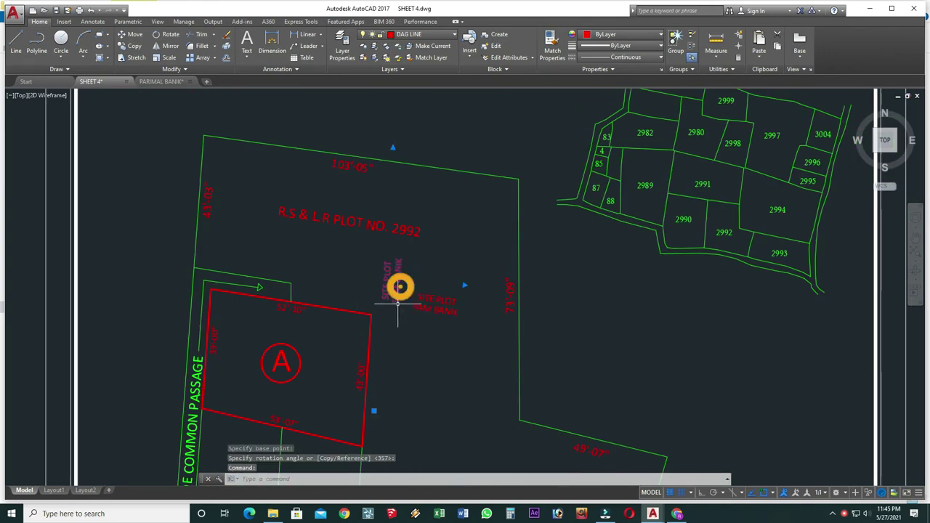
pyautogui.write('R')
pyautogui.press('Return')
pyautogui.click(393, 148)
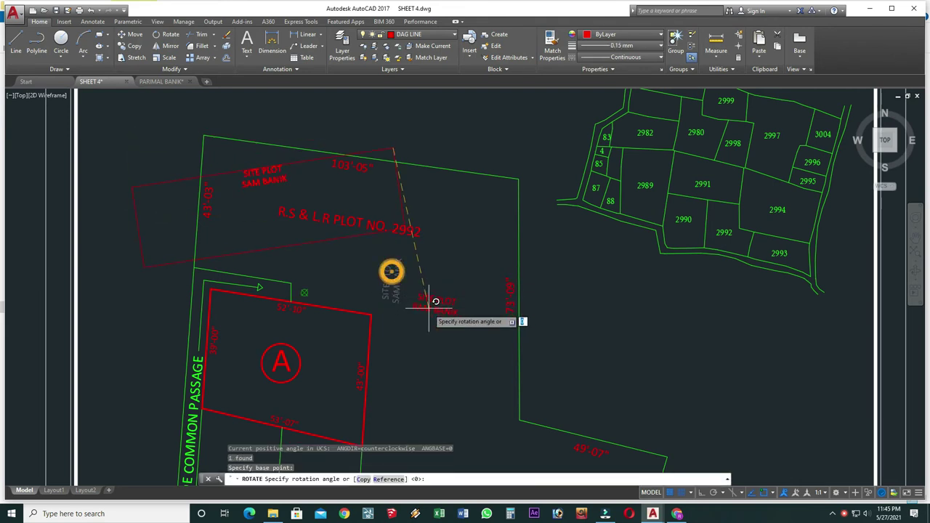
pyautogui.click(381, 270)
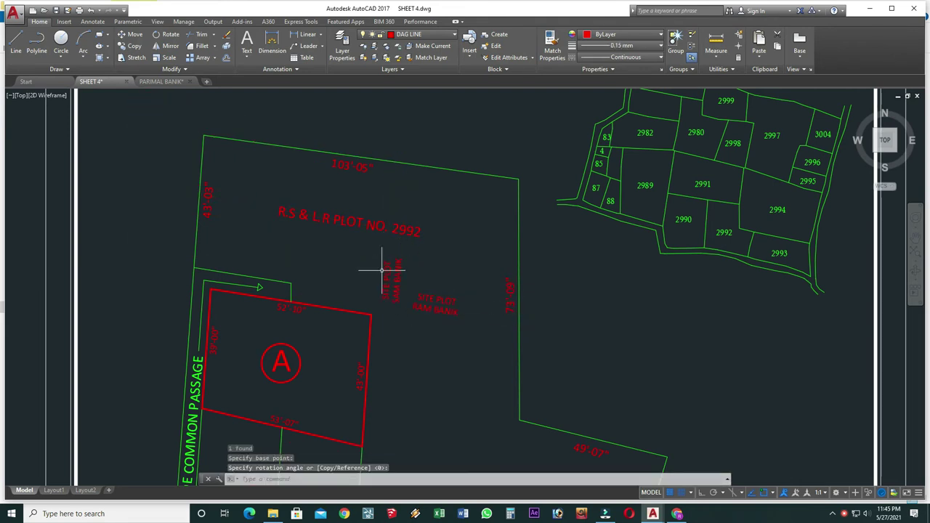
pyautogui.click(397, 278)
pyautogui.press('m')
pyautogui.press('Return')
pyautogui.click(393, 270)
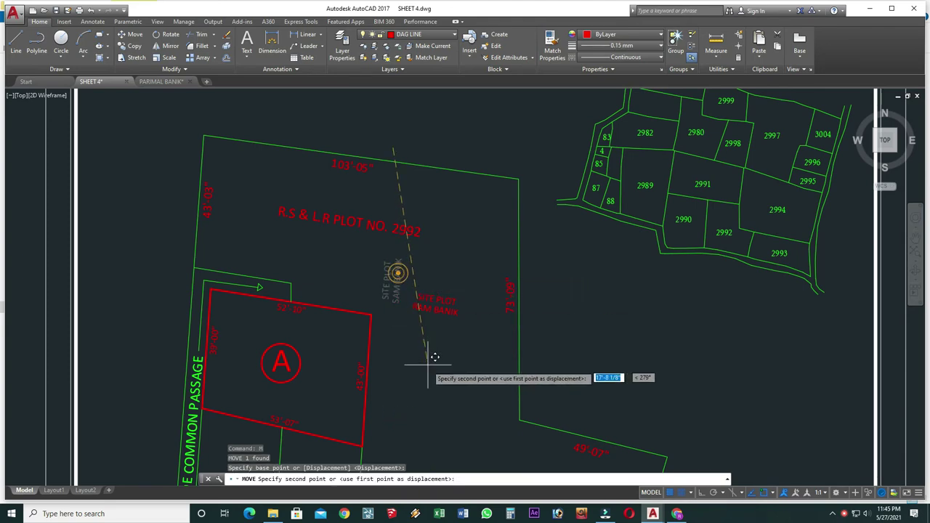
pyautogui.click(414, 386)
pyautogui.scroll(5, 430, 425)
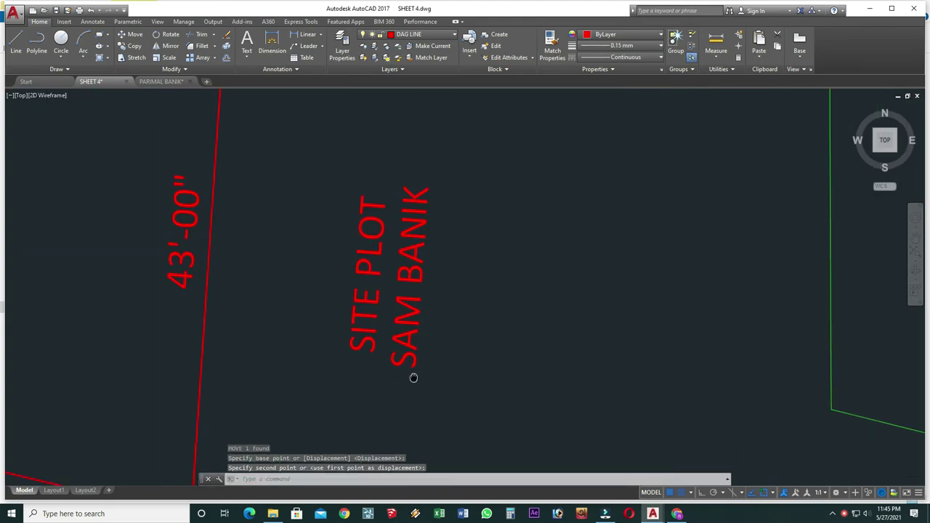
pyautogui.click(402, 271)
pyautogui.write('O')
pyautogui.press('Return')
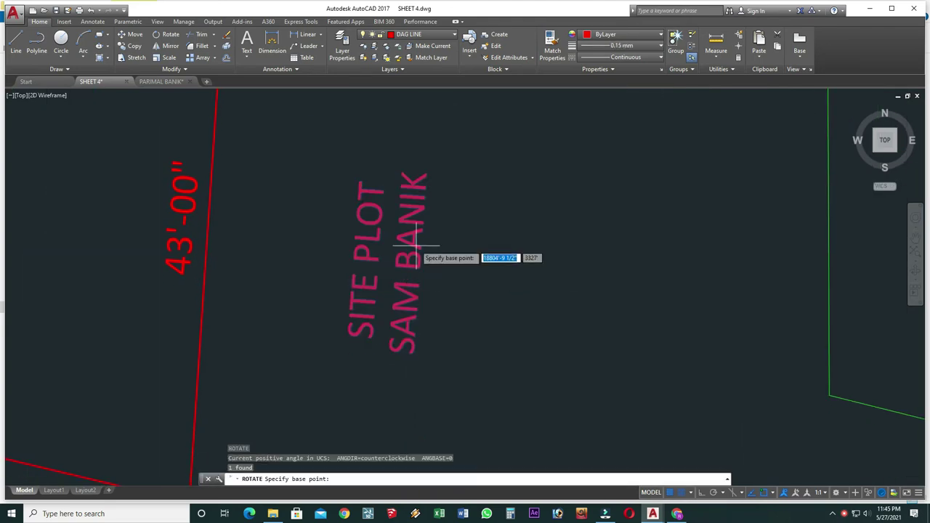
pyautogui.click(415, 267)
pyautogui.press('Return')
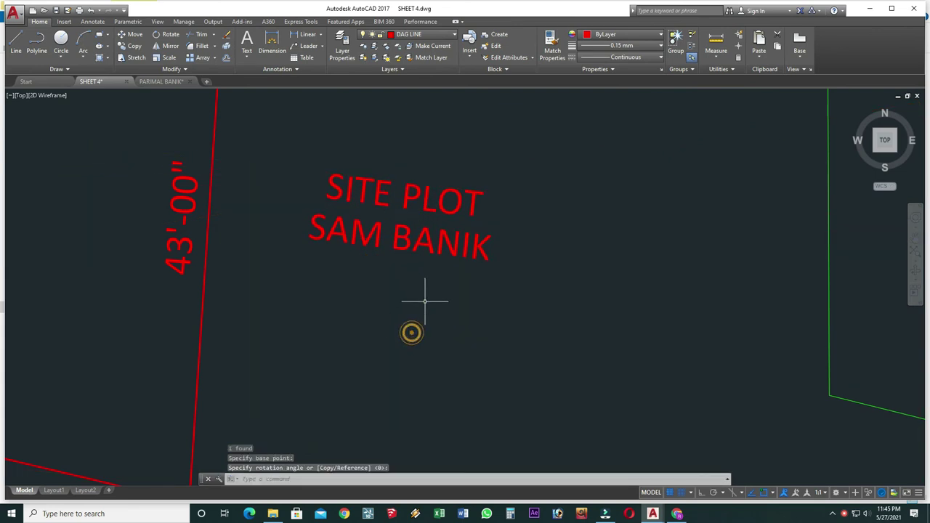
pyautogui.scroll(-3, 411, 332)
pyautogui.click(409, 324)
pyautogui.press('Return')
pyautogui.click(287, 268)
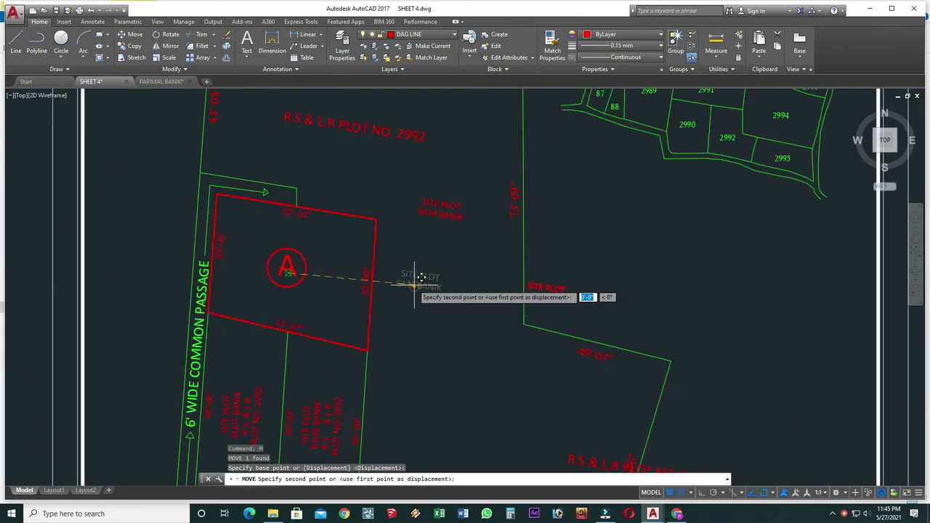
pyautogui.click(205, 168)
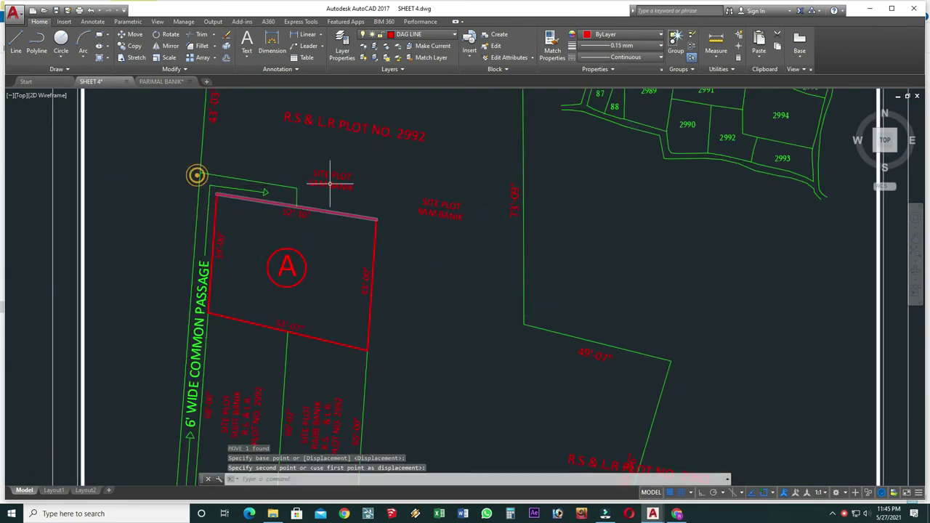
pyautogui.scroll(4, 354, 168)
pyautogui.click(315, 224)
pyautogui.write('M')
pyautogui.press('Return')
pyautogui.click(324, 233)
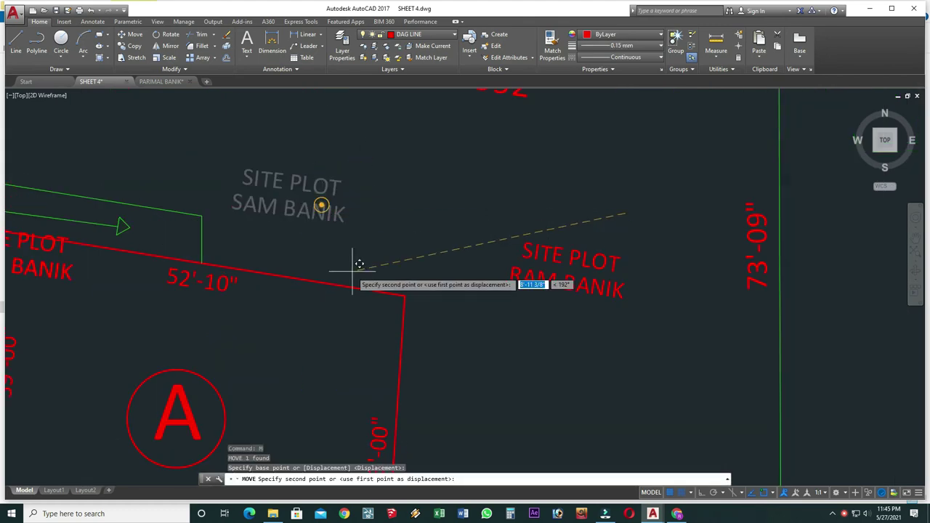
pyautogui.click(629, 258)
pyautogui.scroll(-3, 629, 258)
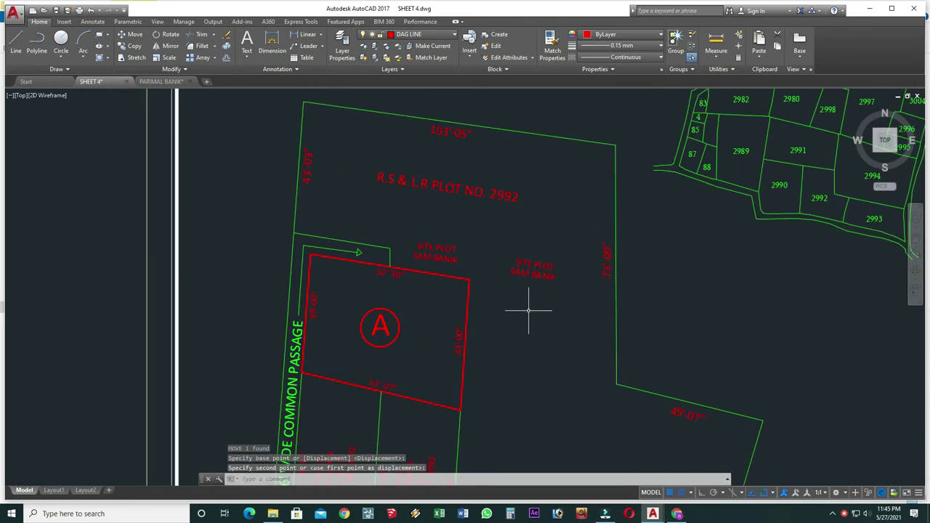
pyautogui.scroll(-1, 536, 308)
# Rotate the SITE PLOT RAM BANIK label upright
pyautogui.click(515, 225)
pyautogui.click(495, 284)
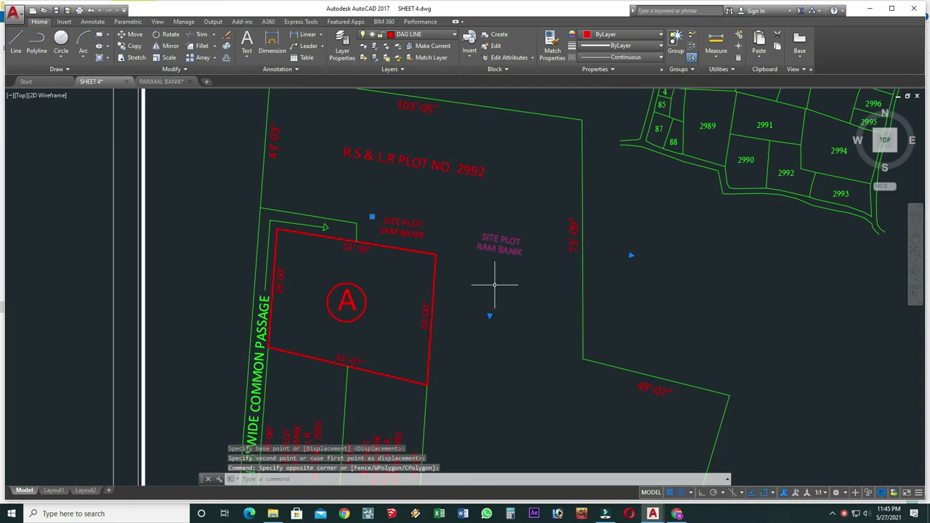
pyautogui.write('RO')
pyautogui.press('Return')
pyautogui.click(631, 256)
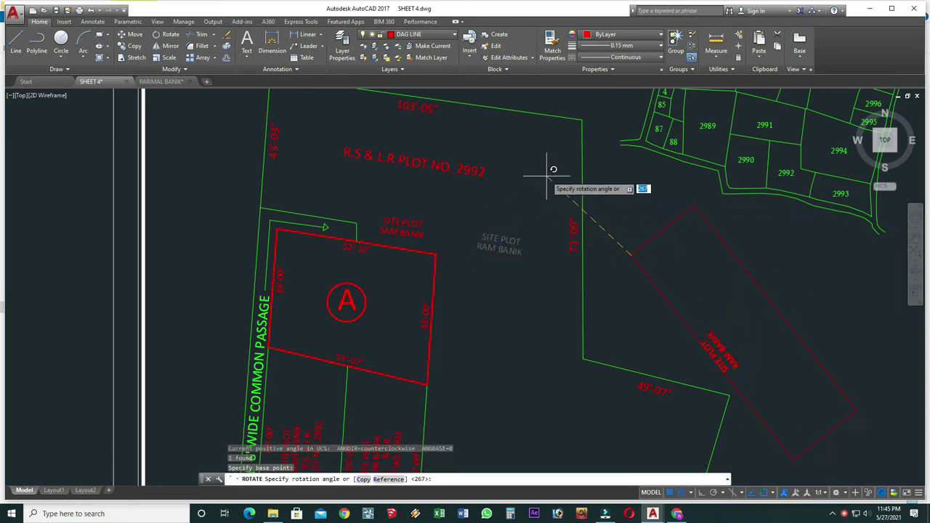
pyautogui.click(623, 163)
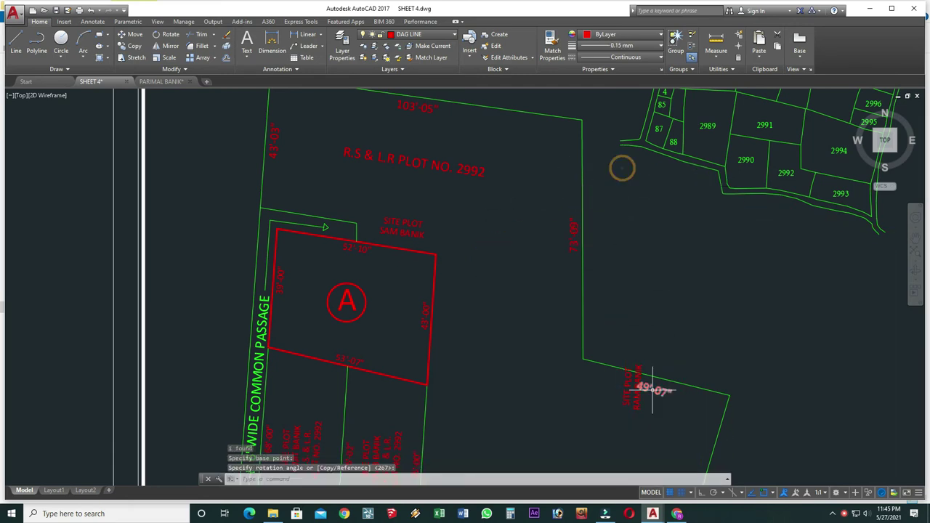
# Move the RAM BANIK label beside plot A's eastern 43'-00" edge
pyautogui.write('m')
pyautogui.press('Return')
pyautogui.click(637, 397)
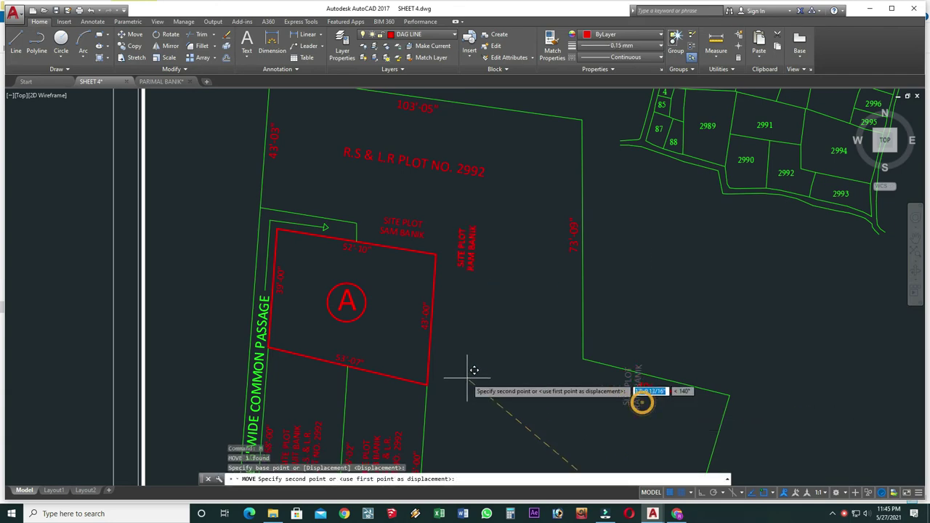
pyautogui.click(455, 328)
pyautogui.scroll(-4, 489, 370)
pyautogui.scroll(1, 443, 297)
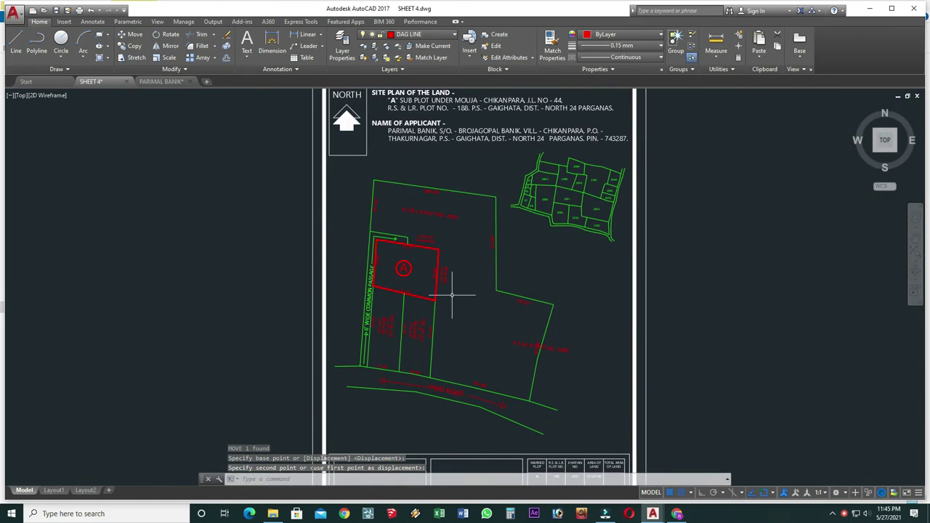
pyautogui.scroll(2, 469, 293)
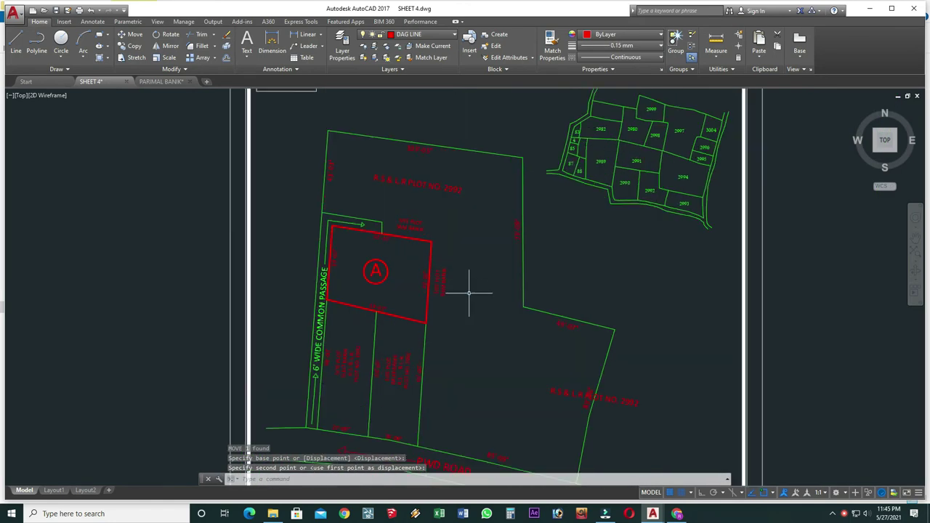
pyautogui.scroll(3, 357, 216)
# Draw a short vertical line upward from plot A's top edge
pyautogui.write('l')
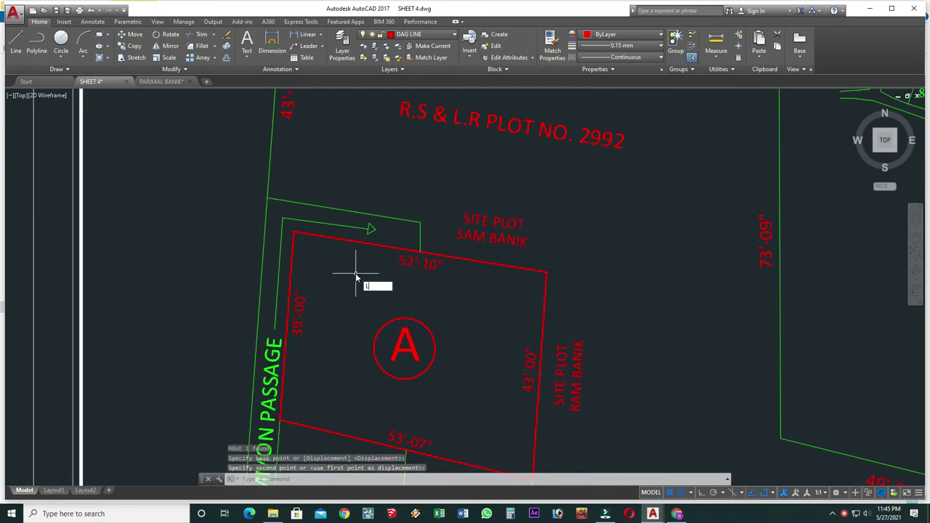
pyautogui.press('Return')
pyautogui.click(422, 220)
pyautogui.click(422, 189)
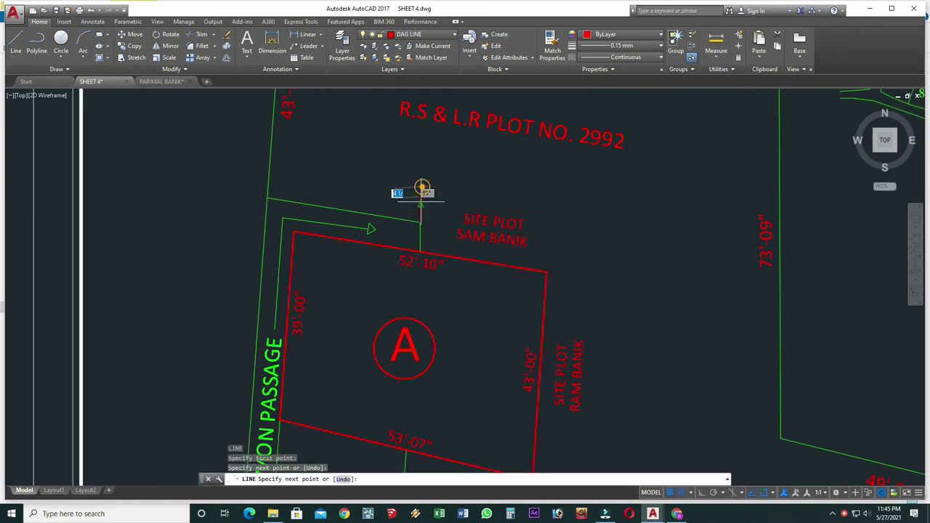
pyautogui.press('Escape')
# Match the new line's properties to the green boundary line
pyautogui.write('a')
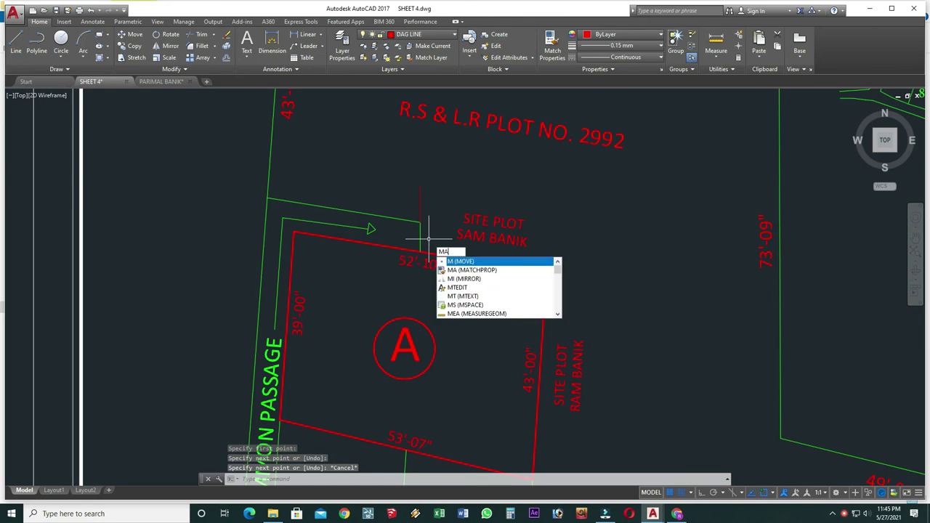
pyautogui.press('Return')
pyautogui.click(420, 221)
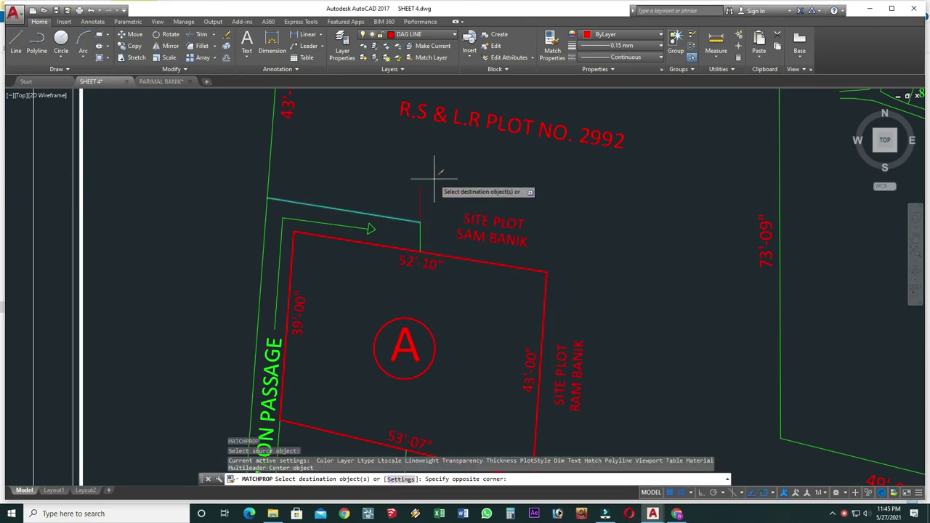
pyautogui.click(401, 203)
pyautogui.scroll(-3, 401, 203)
pyautogui.click(442, 281)
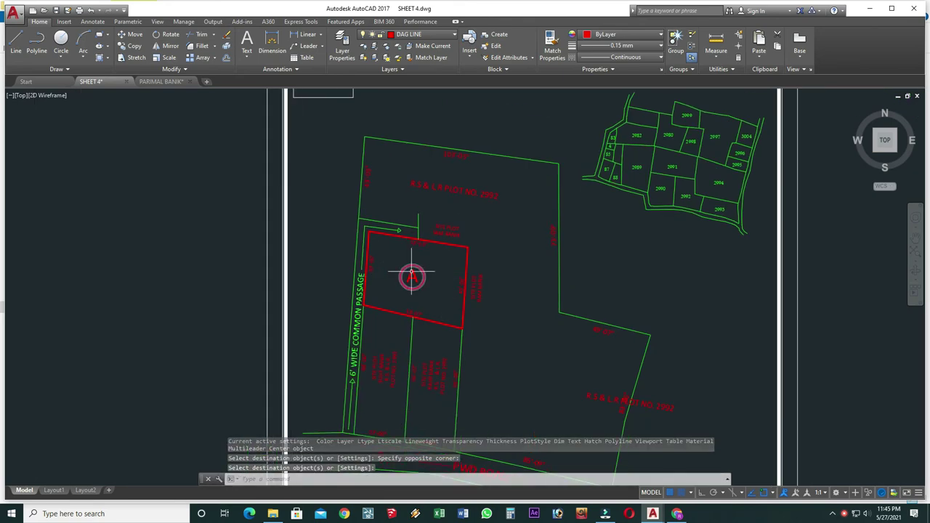
pyautogui.moveTo(428, 284); pyautogui.dragTo(387, 290, button='middle')
pyautogui.scroll(-1, 436, 309)
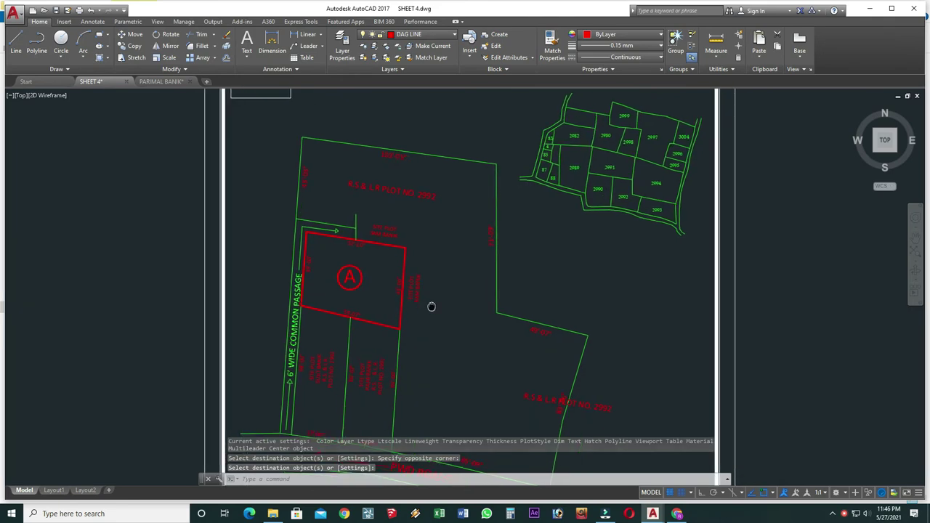
pyautogui.scroll(-1, 421, 309)
pyautogui.scroll(-1, 415, 307)
pyautogui.scroll(-3, 407, 309)
pyautogui.moveTo(435, 332)
pyautogui.mouseDown(button='middle')
pyautogui.moveTo(376, 323)
pyautogui.moveTo(345, 291)
pyautogui.mouseUp(button='middle')
pyautogui.scroll(5, 370, 311)
pyautogui.press('Escape')
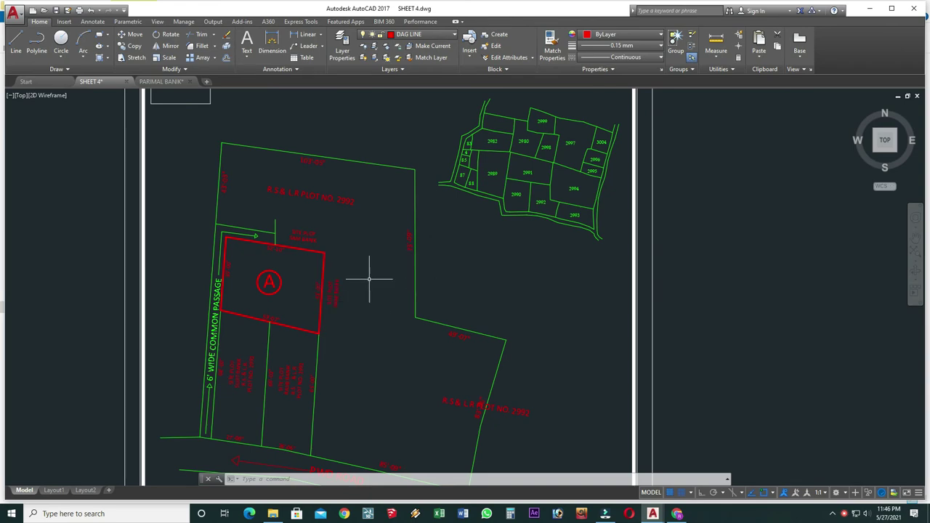
pyautogui.scroll(-2, 370, 278)
pyautogui.scroll(4, 333, 248)
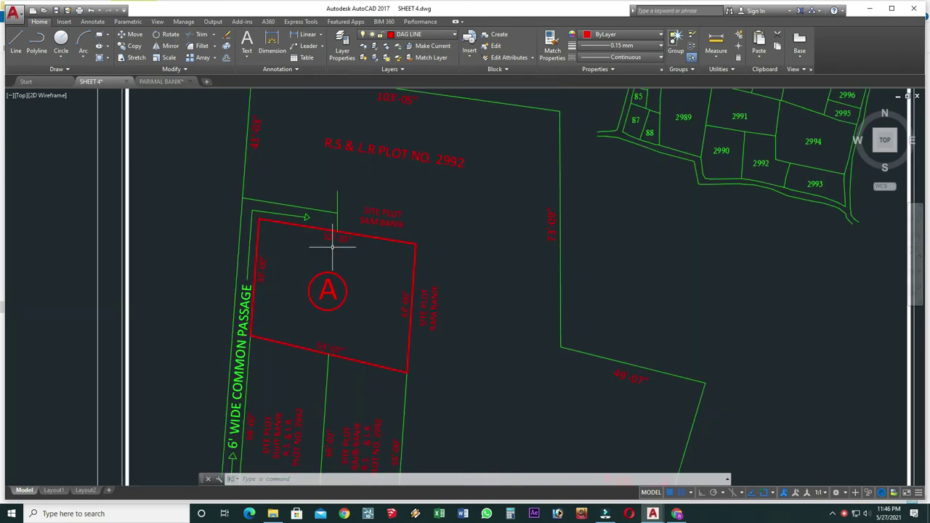
# Copy plot A with its labels to the right of the sheet, based at circle A
pyautogui.click(464, 204)
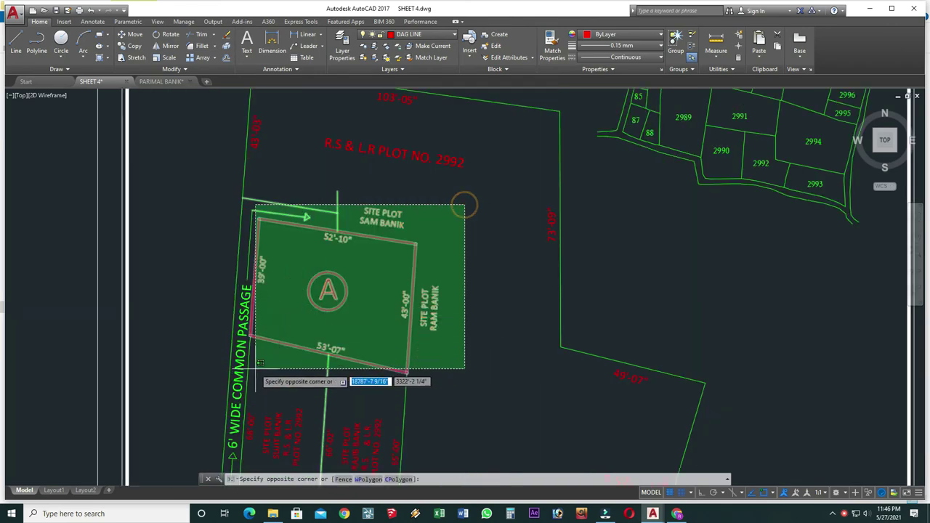
pyautogui.click(211, 390)
pyautogui.write('o')
pyautogui.press('Return')
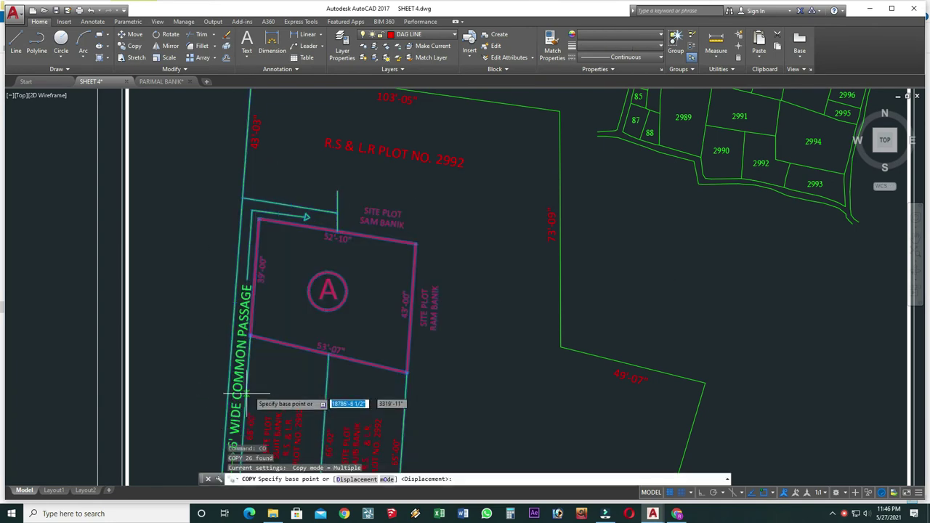
pyautogui.click(328, 291)
pyautogui.scroll(-3, 560, 331)
pyautogui.click(582, 275)
pyautogui.press('Escape')
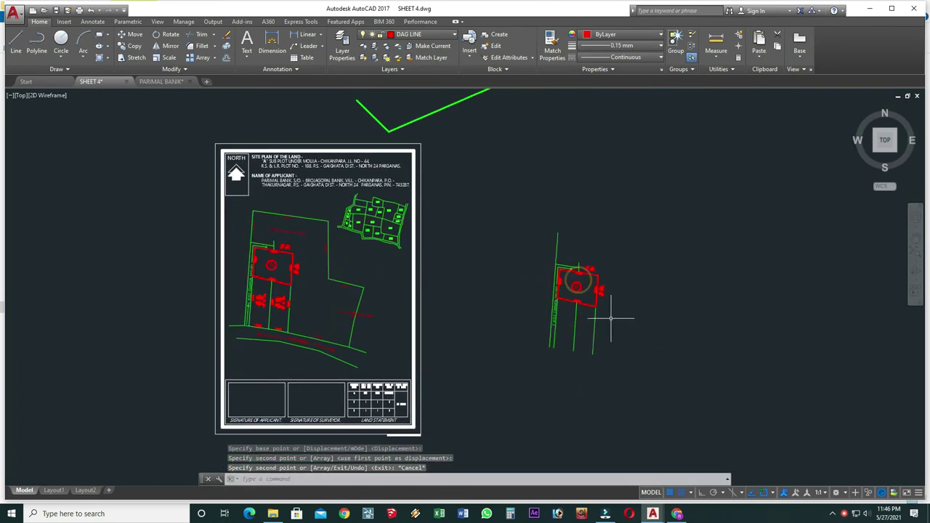
pyautogui.scroll(3, 603, 313)
pyautogui.scroll(2, 300, 345)
# Erase the passage lines and stray lines from the copy
pyautogui.write('e')
pyautogui.press('Return')
pyautogui.scroll(-3, 363, 291)
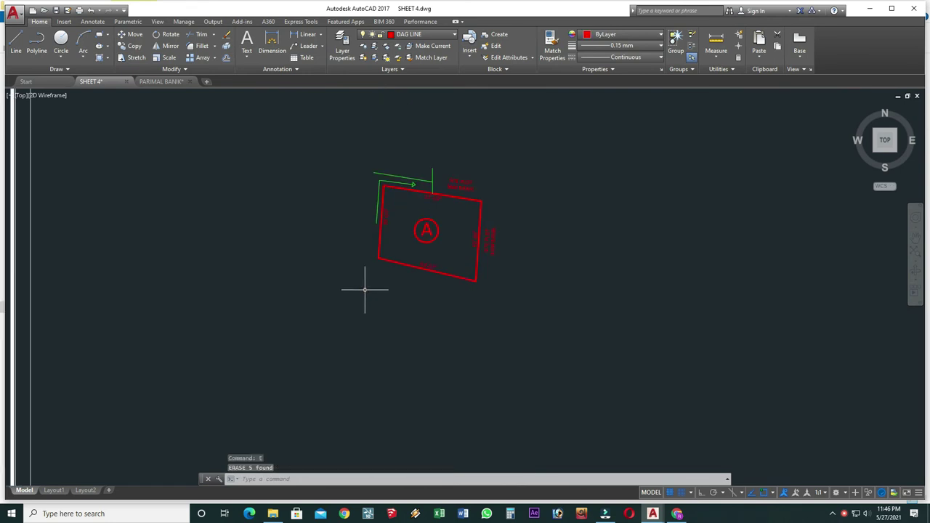
pyautogui.scroll(3, 432, 197)
pyautogui.click(464, 204)
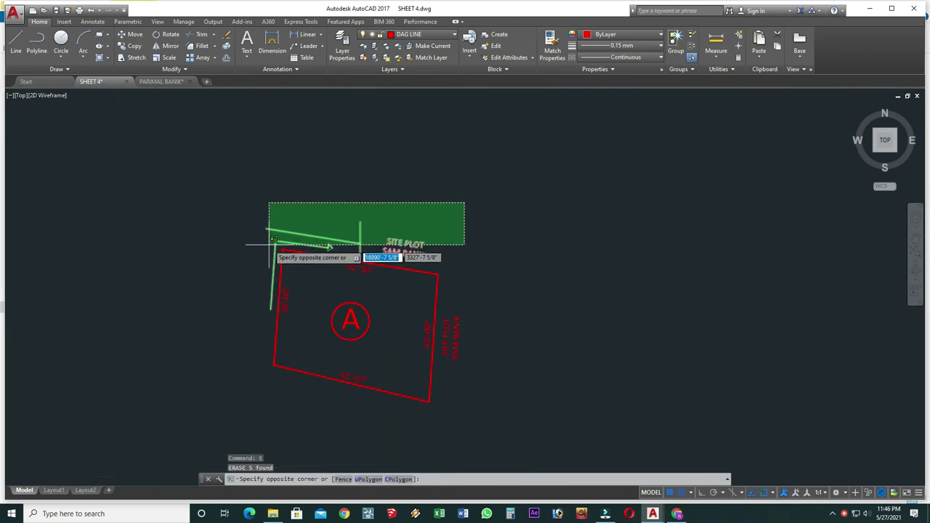
pyautogui.click(266, 242)
pyautogui.press('Delete')
pyautogui.click(494, 297)
pyautogui.click(445, 372)
# Erase the green mark, circled A and dimension labels from the copy
pyautogui.click(371, 226)
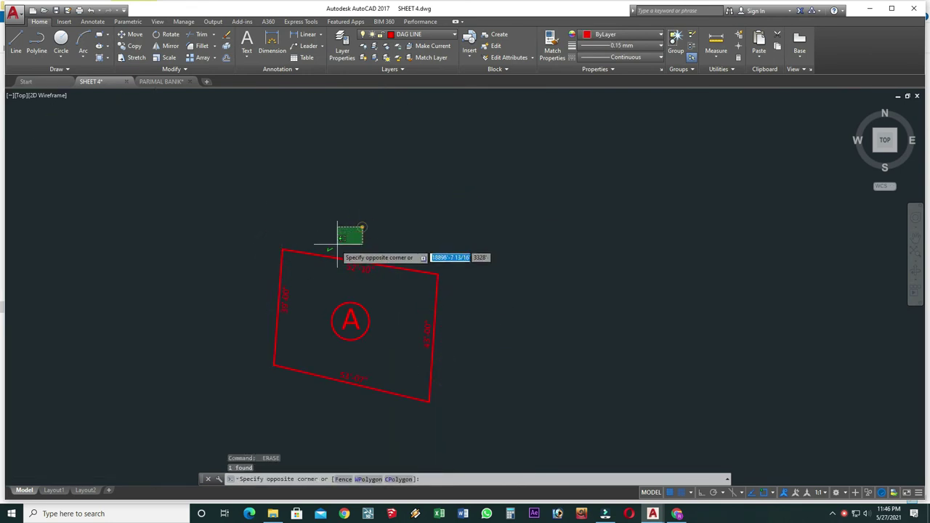
pyautogui.click(323, 252)
pyautogui.press('Delete')
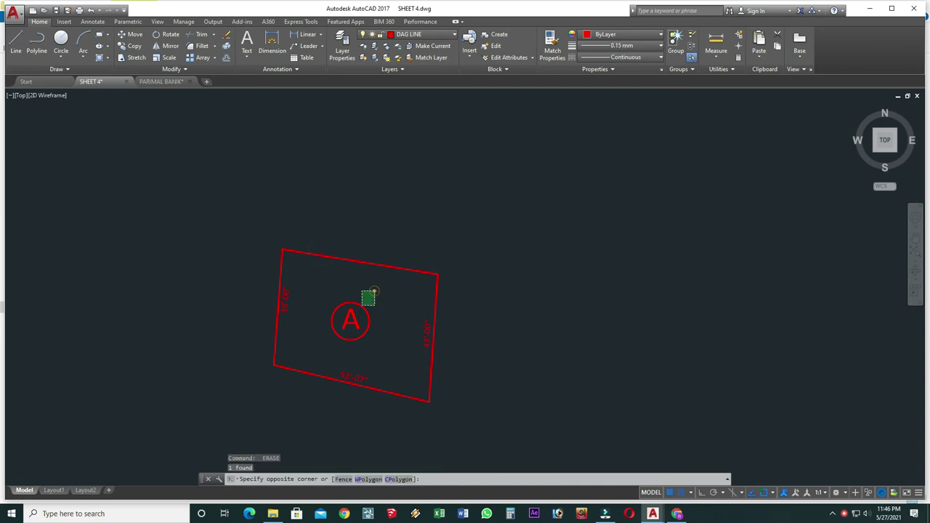
pyautogui.click(330, 348)
pyautogui.press('Return')
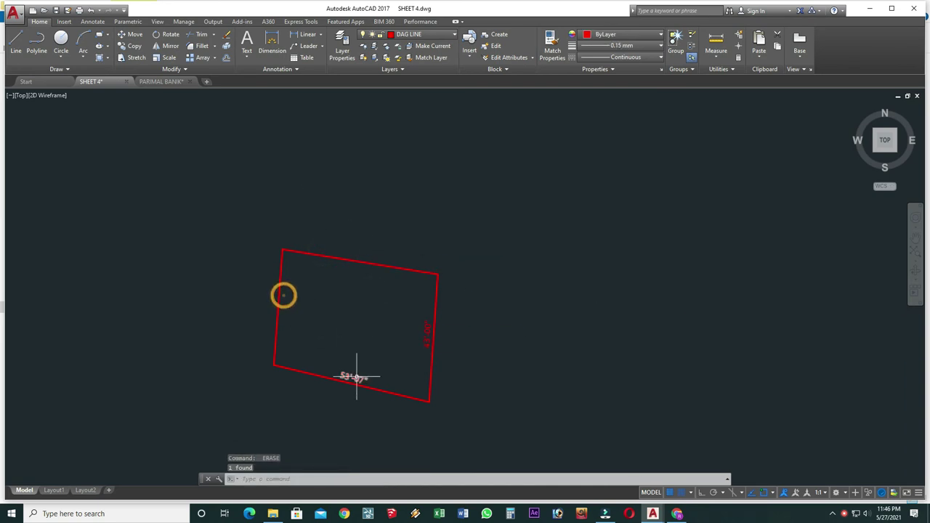
pyautogui.click(426, 334)
pyautogui.scroll(-2, 426, 334)
pyautogui.scroll(-2, 426, 334)
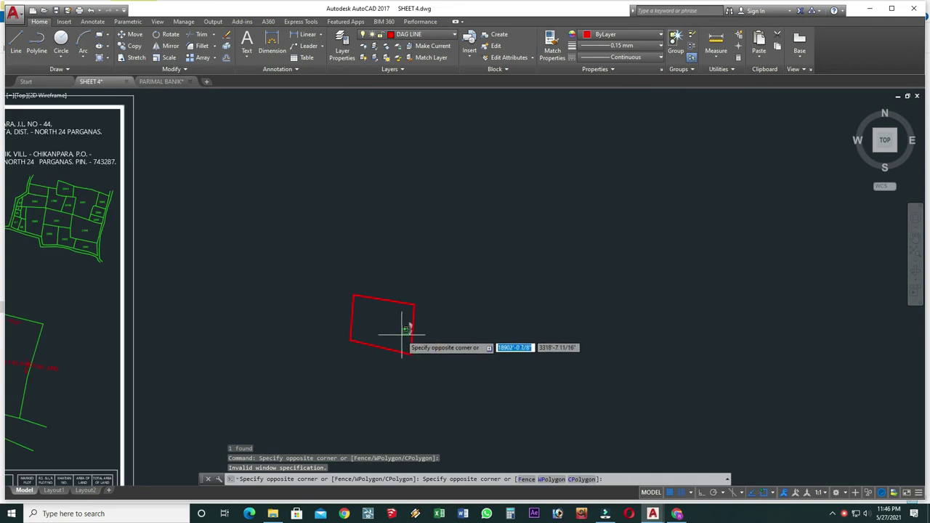
pyautogui.scroll(5, 426, 334)
pyautogui.scroll(-3, 393, 354)
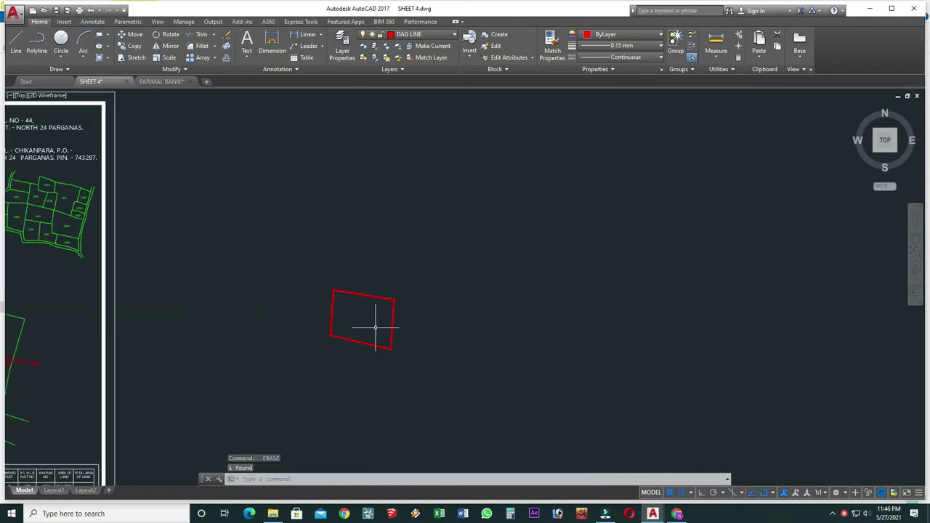
pyautogui.moveTo(374, 326); pyautogui.dragTo(451, 317, button='middle')
pyautogui.scroll(3, 480, 298)
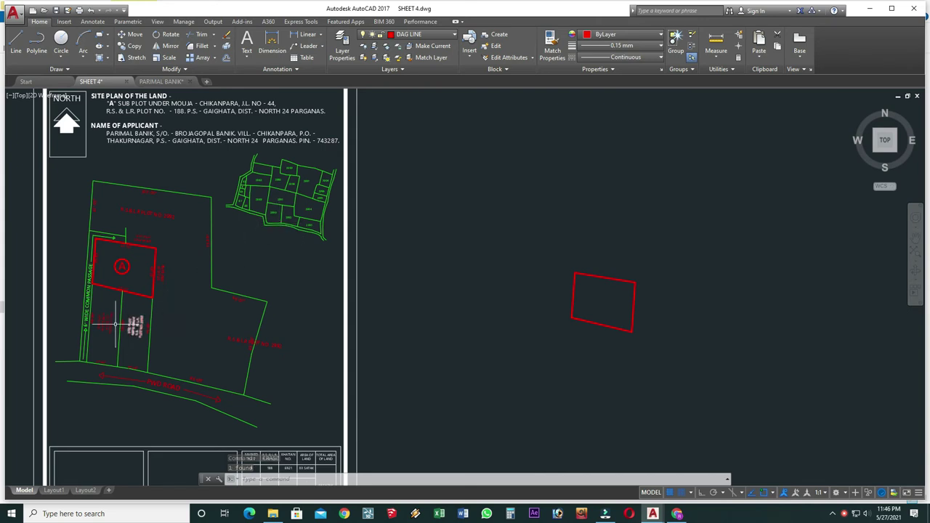
# Scale the bare red plot outline copy by factor 0.1 about its lower-left corner
pyautogui.scroll(-3, 107, 318)
pyautogui.scroll(-2, 223, 328)
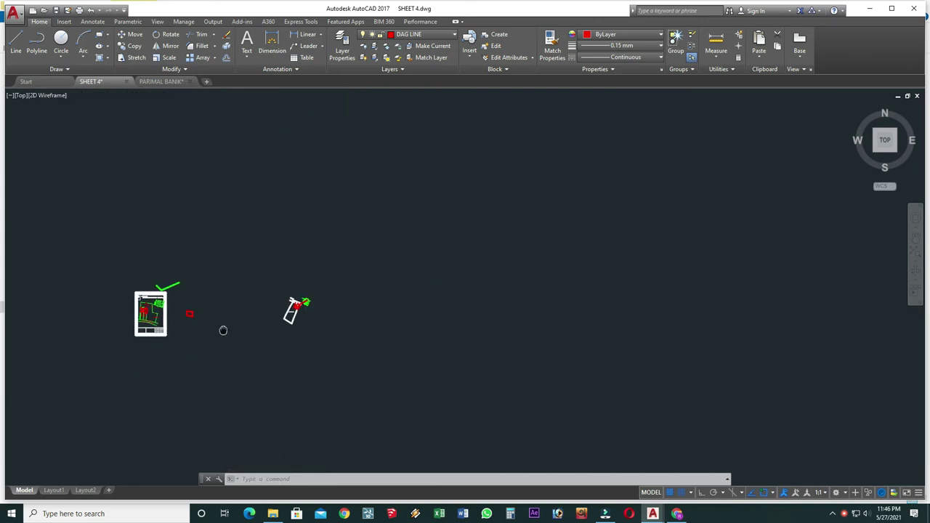
pyautogui.moveTo(131, 325)
pyautogui.mouseDown(button='middle')
pyautogui.moveTo(265, 325)
pyautogui.moveTo(330, 313)
pyautogui.mouseUp(button='middle')
pyautogui.scroll(5, 378, 284)
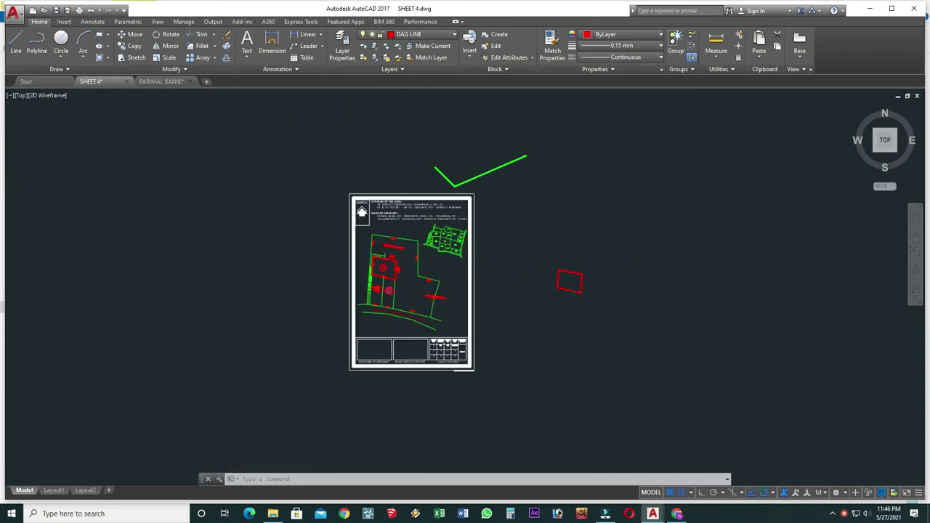
pyautogui.scroll(2, 424, 256)
pyautogui.scroll(2, 616, 276)
pyautogui.moveTo(616, 276); pyautogui.dragTo(463, 273, button='middle')
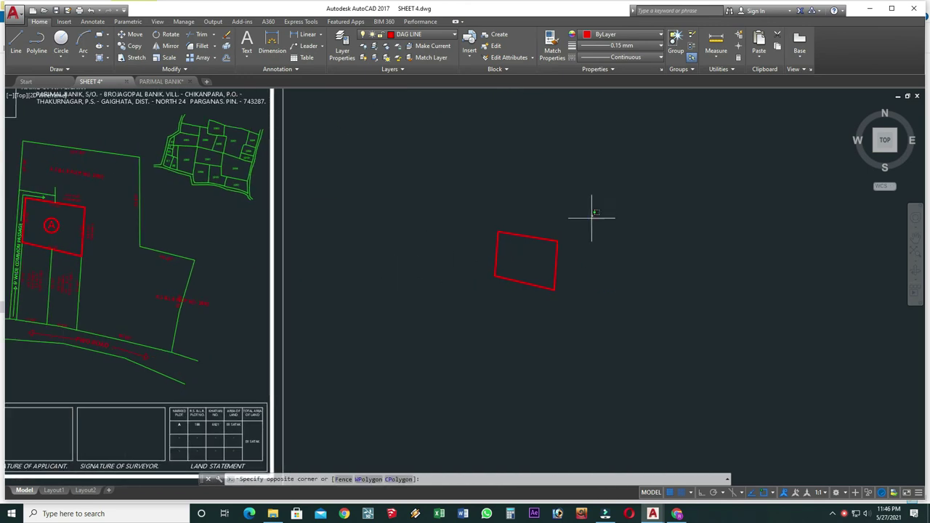
pyautogui.click(476, 310)
pyautogui.write('c')
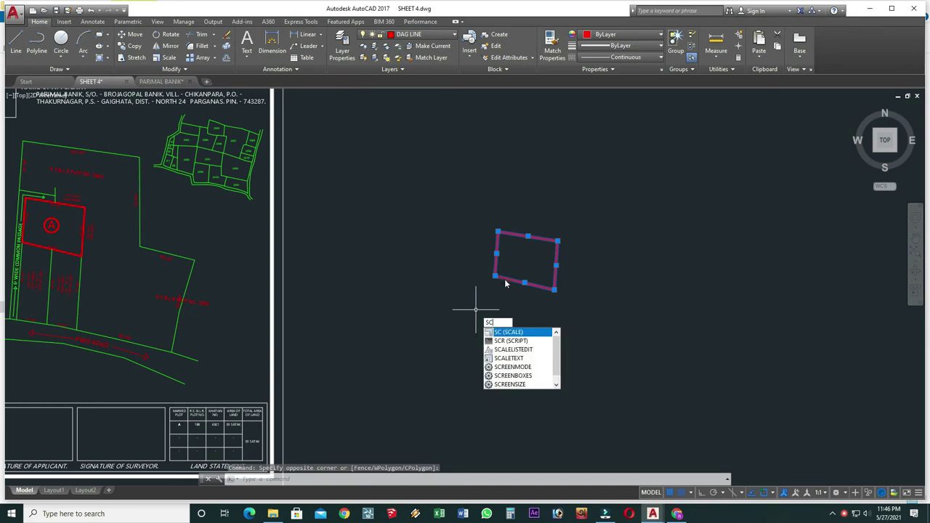
pyautogui.press('Return')
pyautogui.click(494, 277)
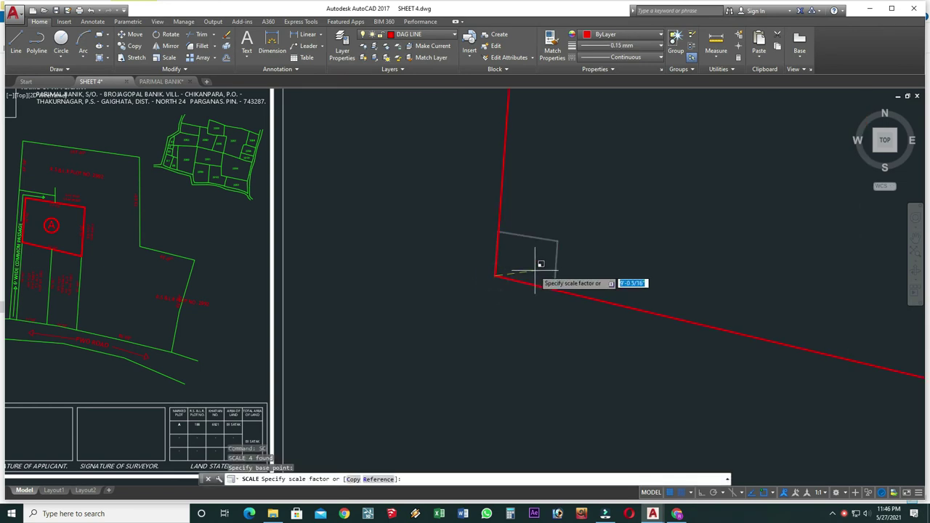
pyautogui.press('Return')
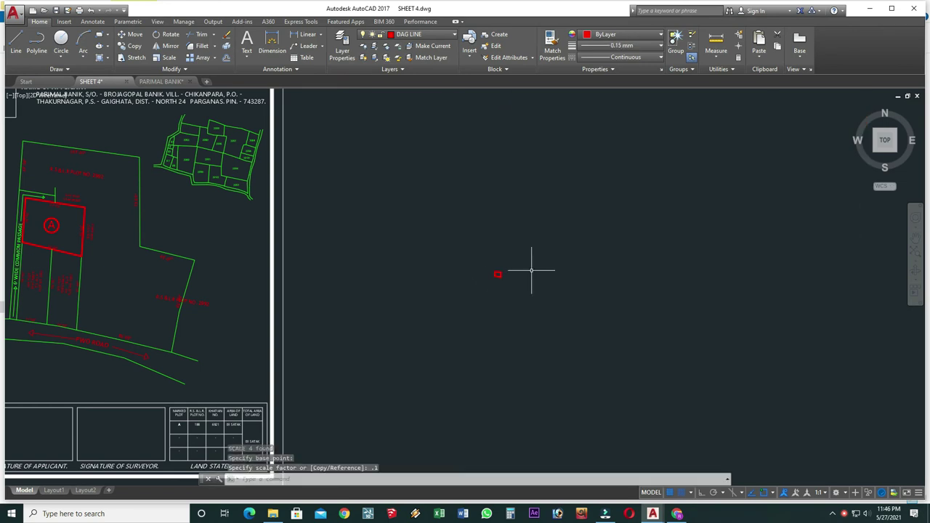
pyautogui.click(522, 233)
pyautogui.write('M')
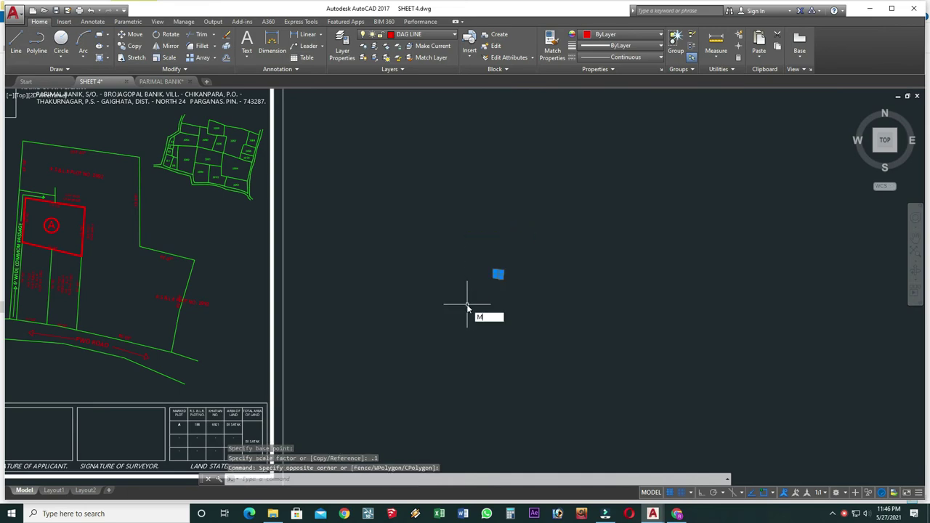
pyautogui.press('Return')
# Move the small red outline into plot 2992 on the location map
pyautogui.click(502, 268)
pyautogui.scroll(-2, 396, 331)
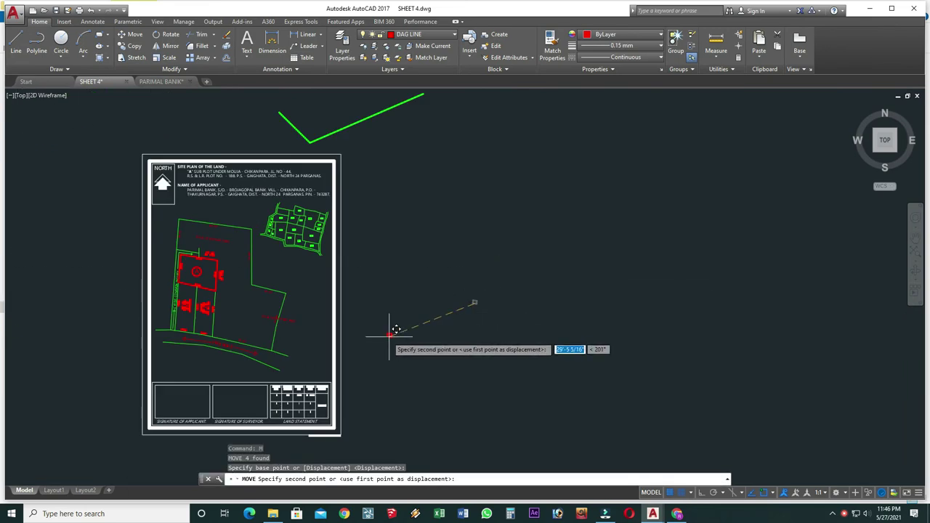
pyautogui.scroll(1, 524, 312)
pyautogui.scroll(3, 530, 228)
pyautogui.scroll(4, 492, 208)
pyautogui.scroll(4, 455, 230)
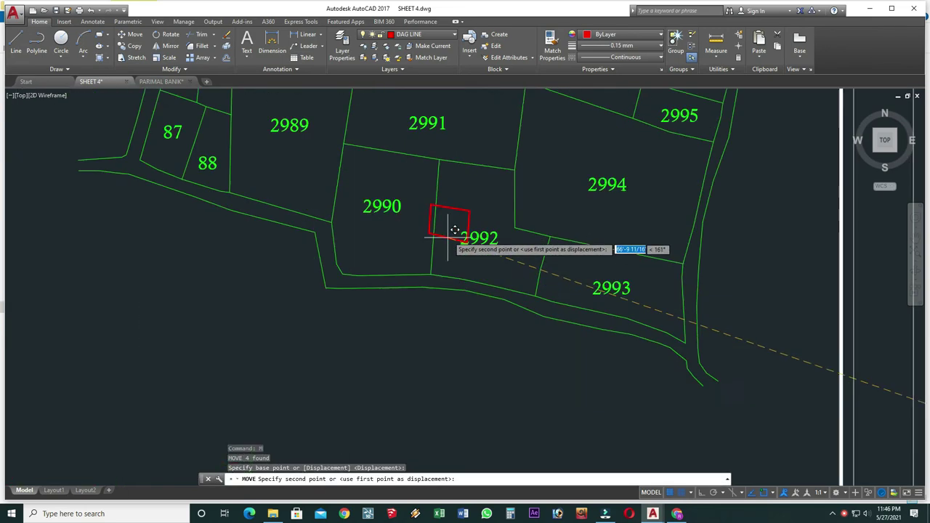
pyautogui.scroll(2, 455, 230)
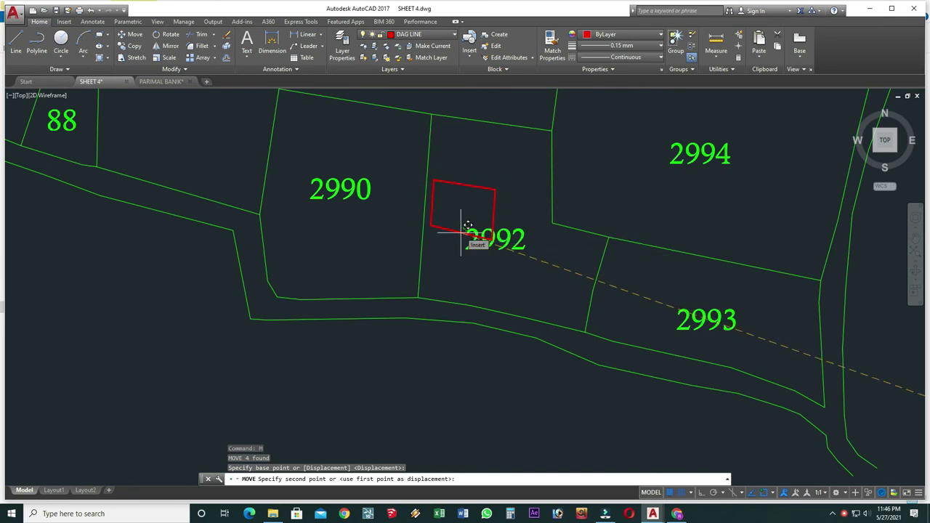
pyautogui.moveTo(461, 233)
pyautogui.mouseDown(button='middle')
pyautogui.moveTo(470, 304)
pyautogui.moveTo(571, 256)
pyautogui.mouseUp(button='middle')
pyautogui.scroll(-4, 473, 299)
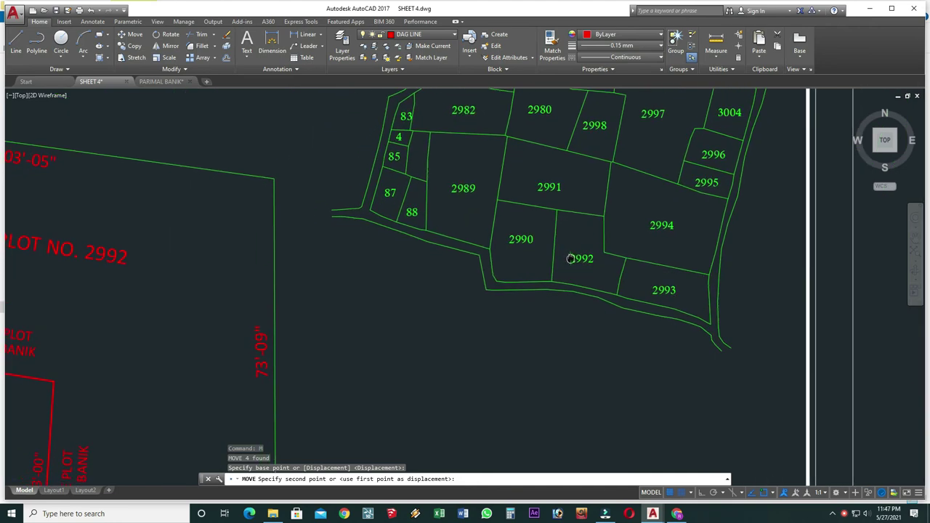
pyautogui.scroll(2, 571, 256)
pyautogui.click(583, 248)
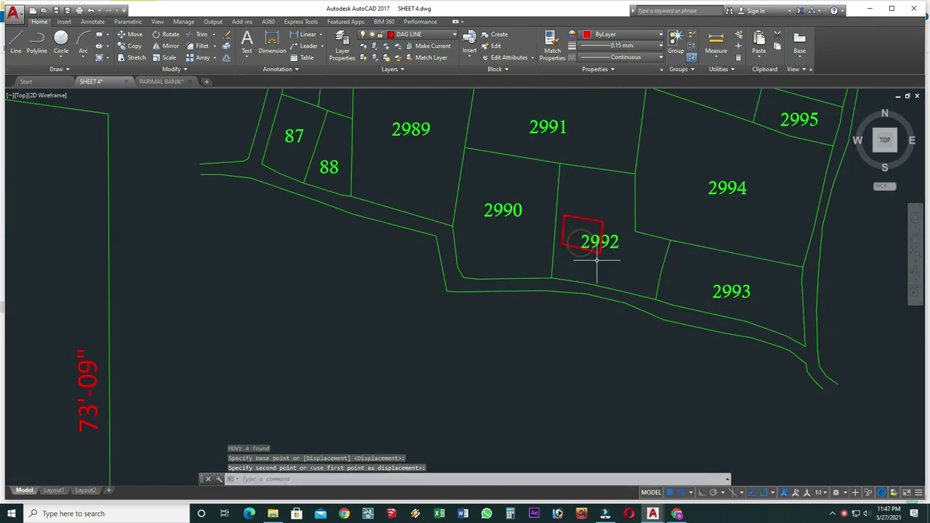
pyautogui.scroll(-3, 644, 315)
pyautogui.scroll(1, 665, 307)
pyautogui.scroll(4, 642, 271)
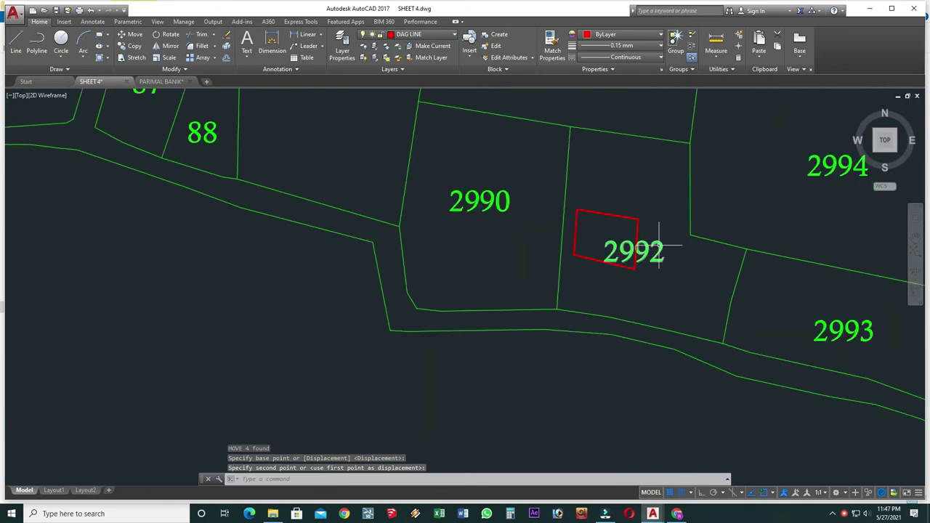
# Move the 2992 plot label below and to the right of the outline
pyautogui.click(659, 247)
pyautogui.write('m')
pyautogui.press('Return')
pyautogui.click(656, 245)
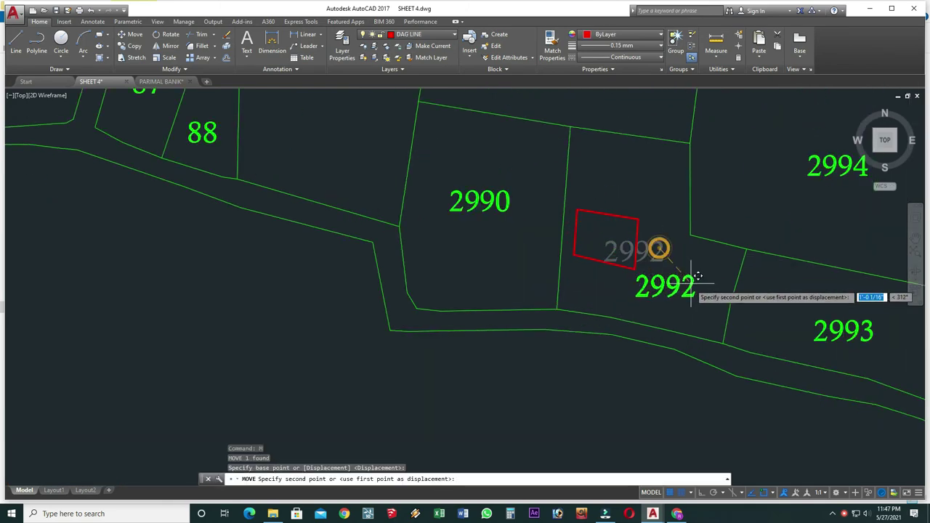
pyautogui.click(701, 275)
# Centre on the outline and start a line at its lower-left corner
pyautogui.moveTo(551, 265); pyautogui.dragTo(515, 257, button='middle')
pyautogui.scroll(2, 526, 255)
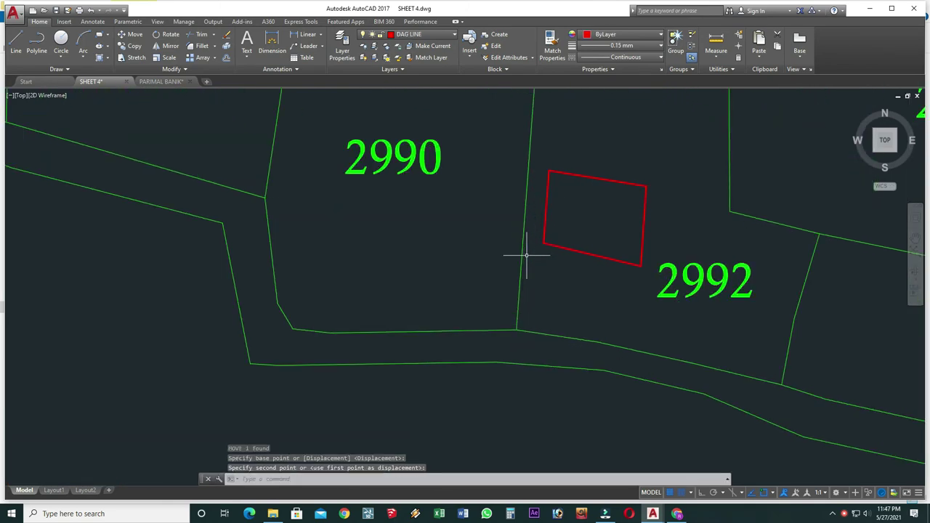
pyautogui.write('L')
pyautogui.press('Return')
pyautogui.click(543, 244)
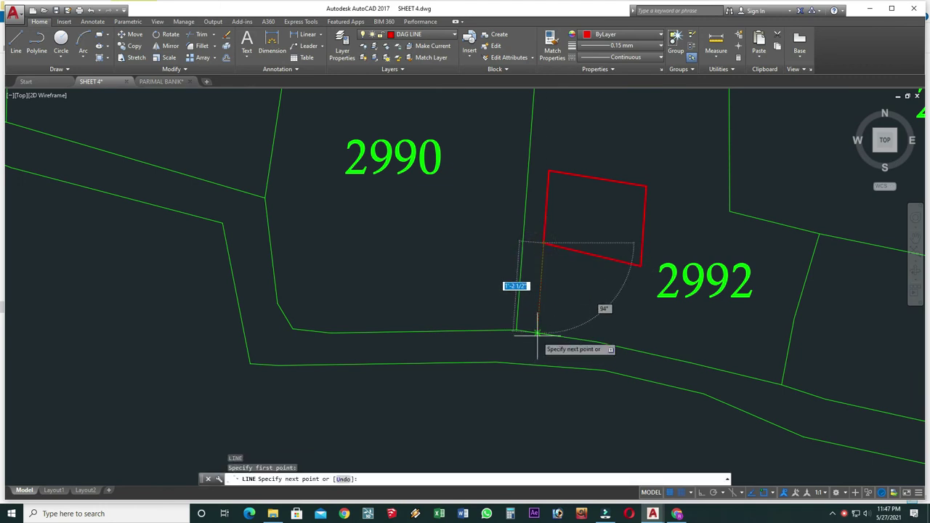
# Draw red lines from the outline: one down to the plot boundary, one short two-segment line above it
pyautogui.click(538, 333)
pyautogui.press('Return')
pyautogui.moveTo(555, 155); pyautogui.dragTo(538, 218, button='middle')
pyautogui.press('Return')
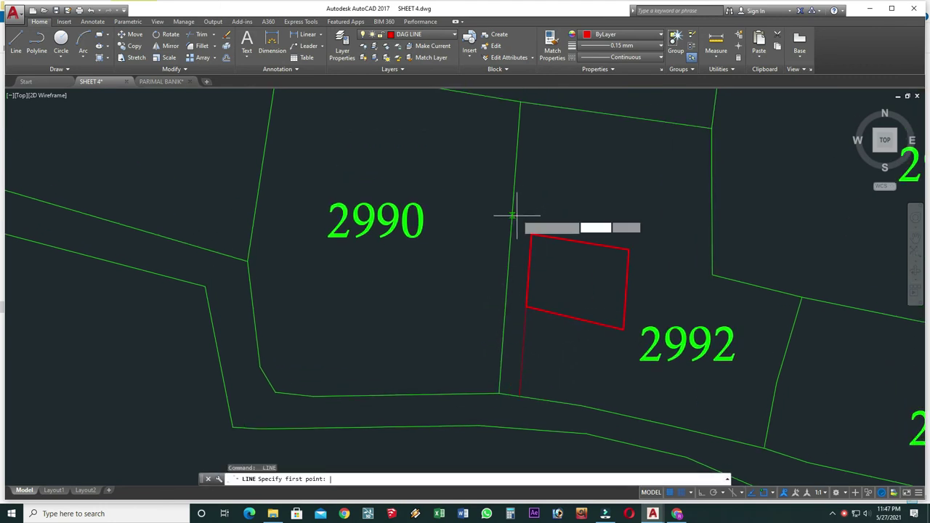
pyautogui.click(513, 213)
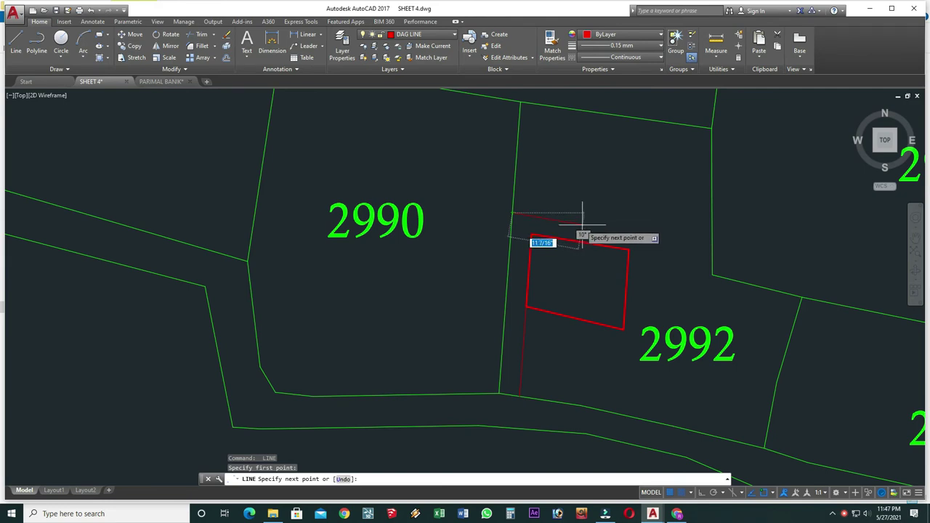
pyautogui.click(582, 224)
pyautogui.click(582, 224)
pyautogui.press('Return')
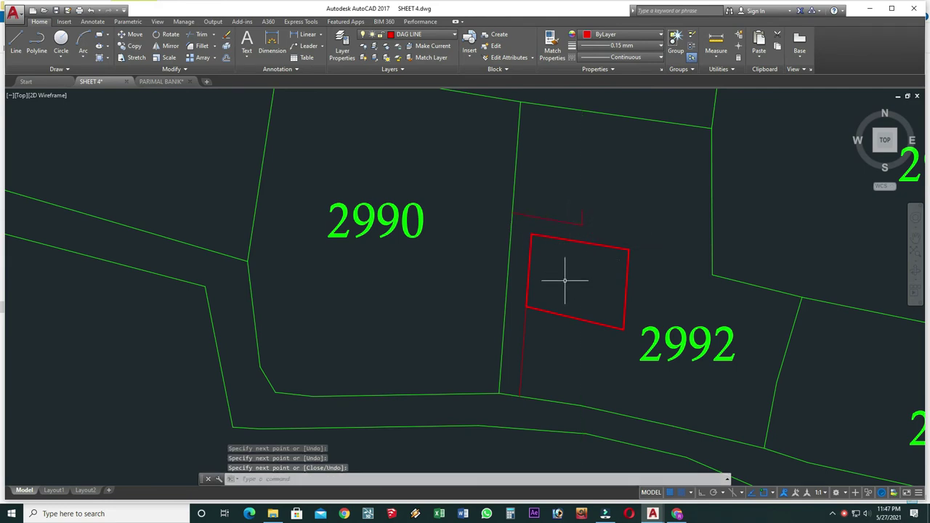
# Try EXTEND, cancel it, and zoom back out around the red rectangle
pyautogui.write('Ex')
pyautogui.press('Return')
pyautogui.press('Return')
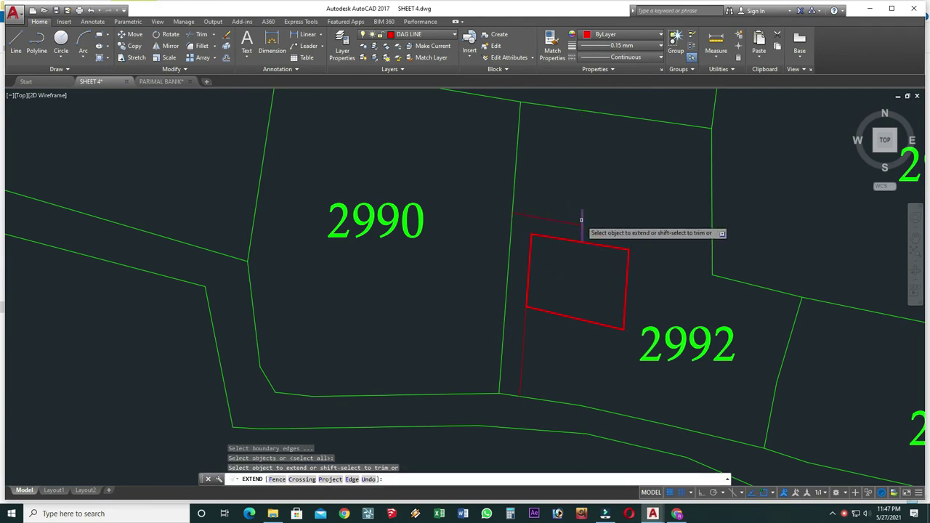
pyautogui.press('Escape')
pyautogui.scroll(-5, 556, 301)
pyautogui.moveTo(561, 301)
pyautogui.mouseDown(button='middle')
pyautogui.moveTo(557, 264)
pyautogui.moveTo(542, 241)
pyautogui.moveTo(530, 247)
pyautogui.mouseUp(button='middle')
pyautogui.scroll(2, 554, 259)
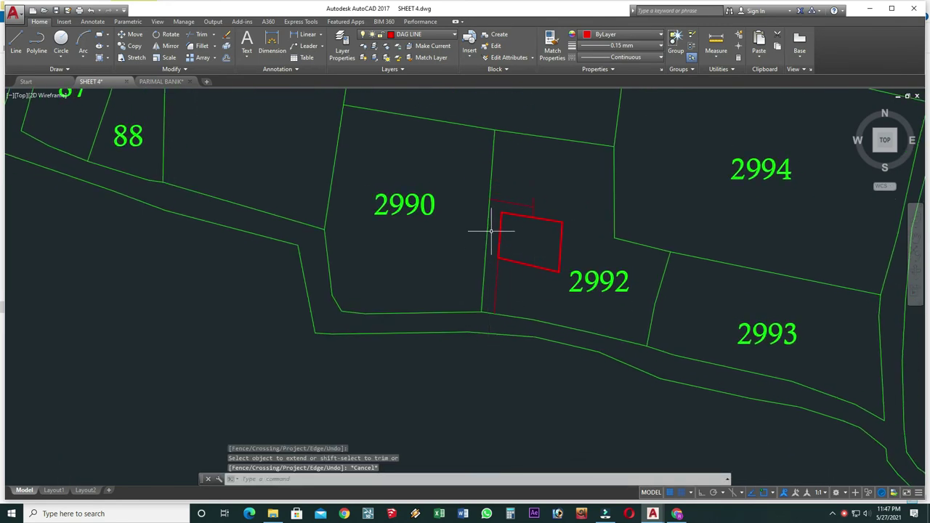
pyautogui.scroll(-3, 518, 248)
pyautogui.scroll(-1, 516, 290)
# Move the red dashed leader line onto the site plan sheet
pyautogui.scroll(-3, 535, 277)
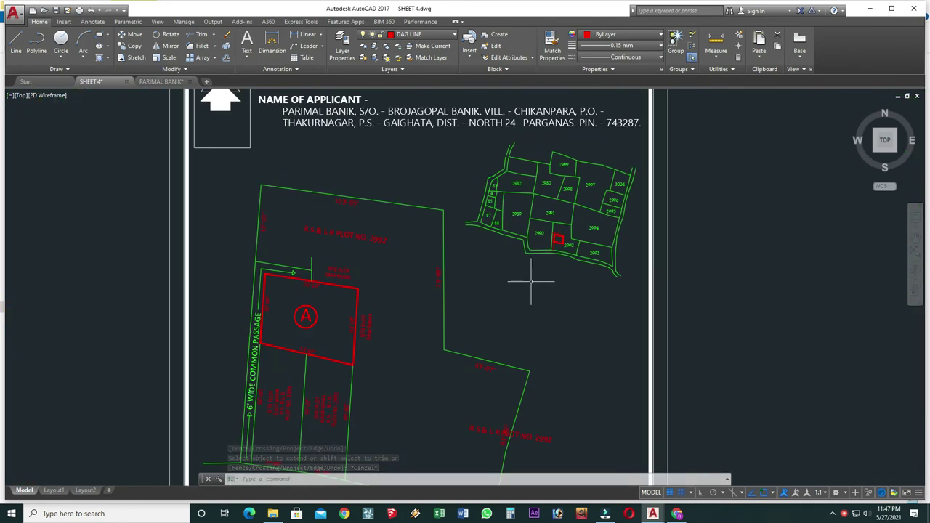
pyautogui.scroll(-2, 536, 276)
pyautogui.scroll(-5, 459, 252)
pyautogui.scroll(8, 626, 234)
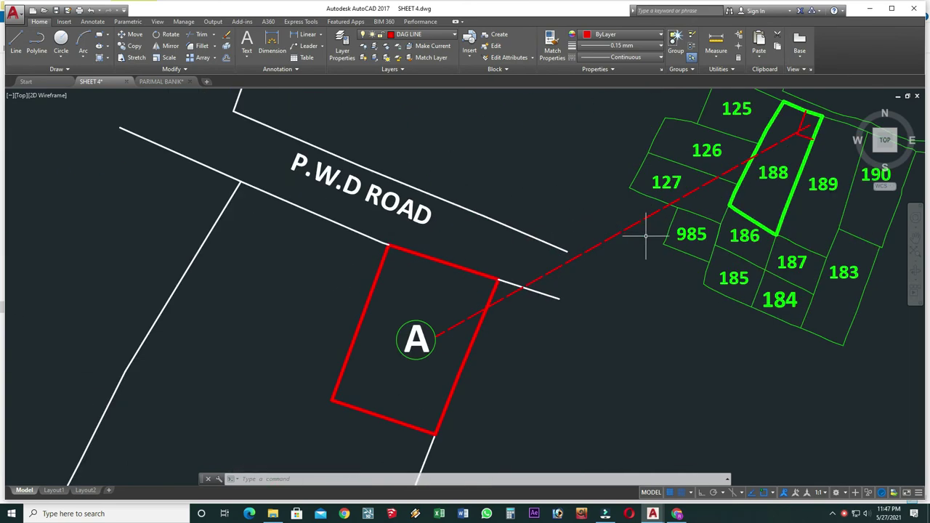
pyautogui.click(600, 234)
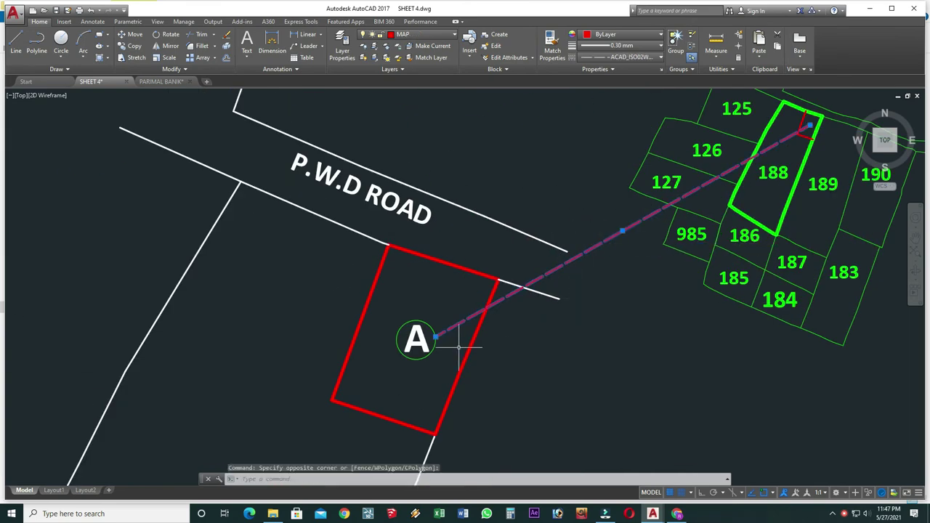
pyautogui.write('m')
pyautogui.press('Return')
pyautogui.click(436, 341)
pyautogui.scroll(-5, 429, 334)
pyautogui.scroll(-3, 425, 324)
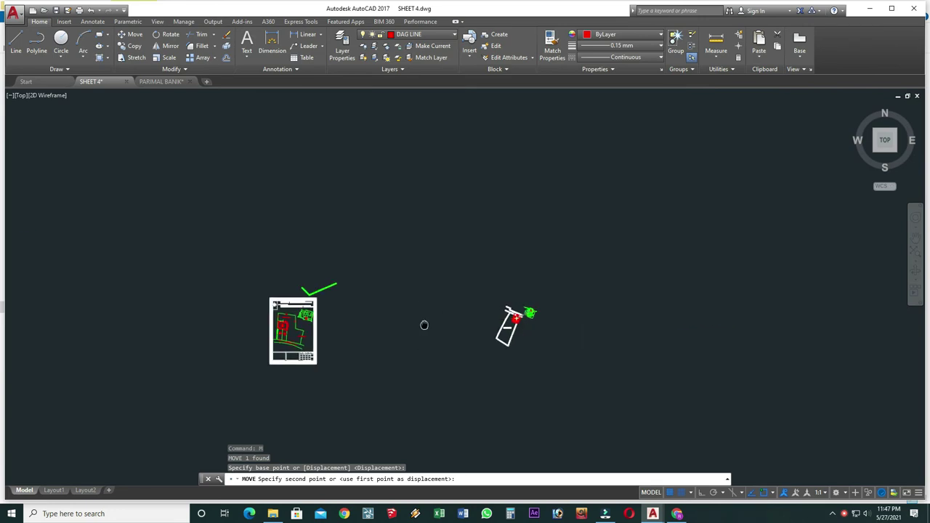
pyautogui.scroll(5, 257, 331)
pyautogui.scroll(3, 400, 309)
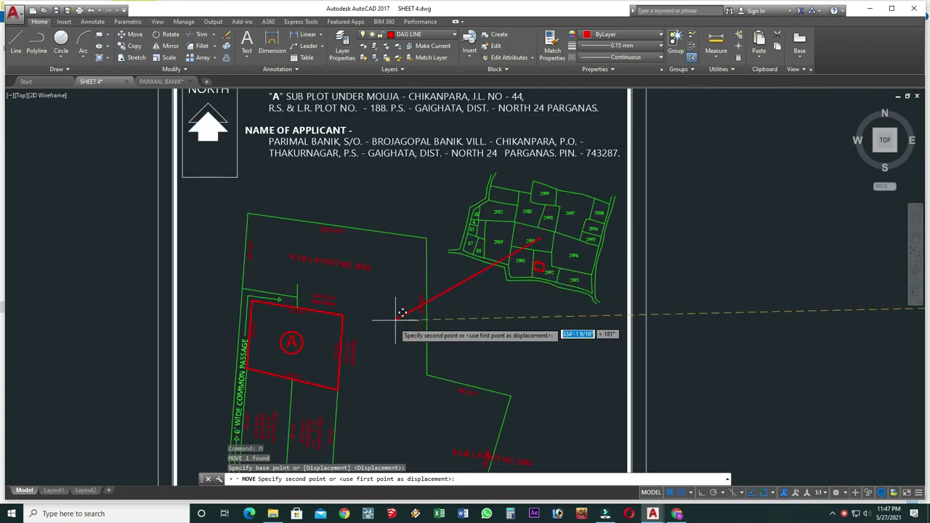
pyautogui.click(307, 328)
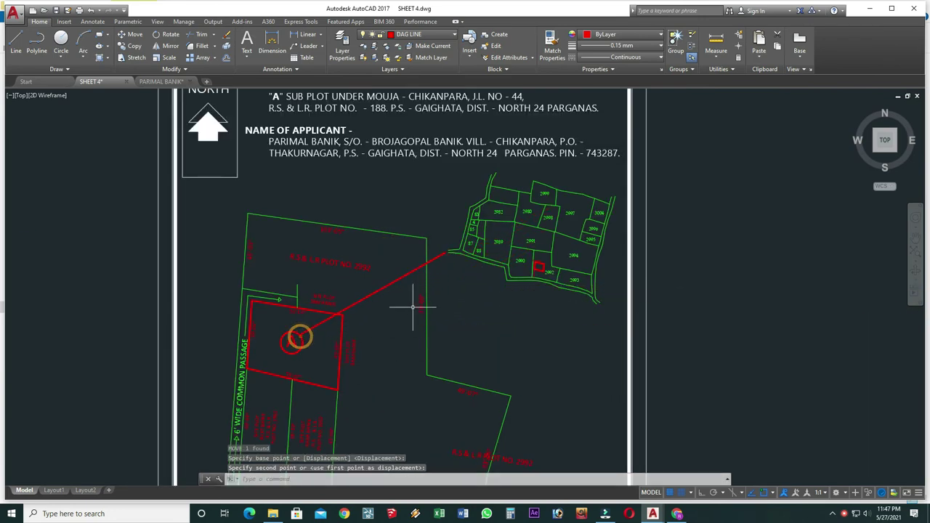
# Try stretching the leader's endpoint grips, then cancel without changes
pyautogui.click(437, 254)
pyautogui.scroll(3, 542, 262)
pyautogui.scroll(2, 542, 260)
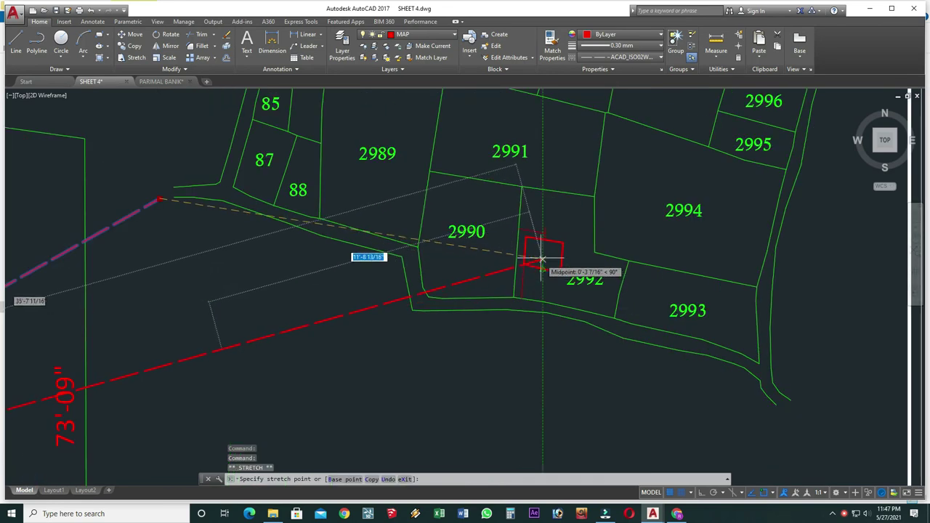
pyautogui.scroll(-5, 540, 255)
pyautogui.press('Escape')
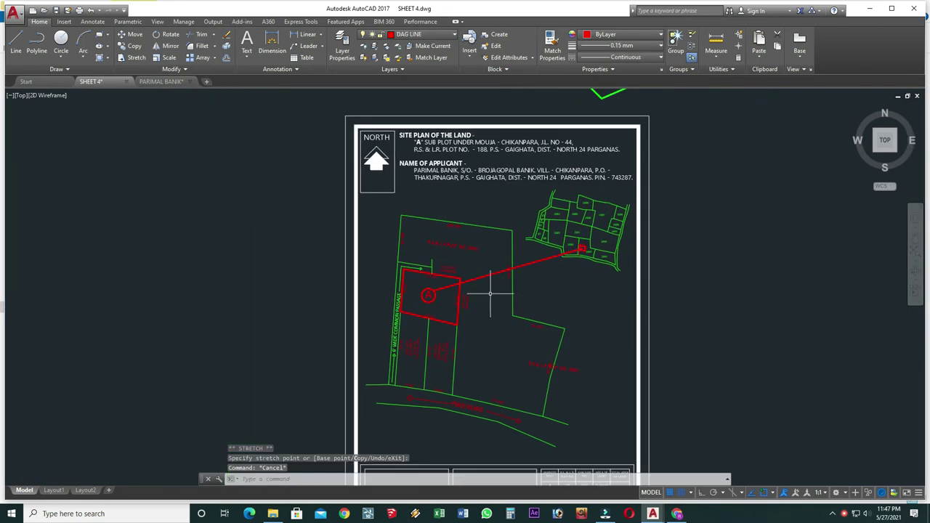
pyautogui.scroll(2, 491, 294)
pyautogui.scroll(4, 463, 314)
pyautogui.moveTo(511, 196); pyautogui.dragTo(476, 246)
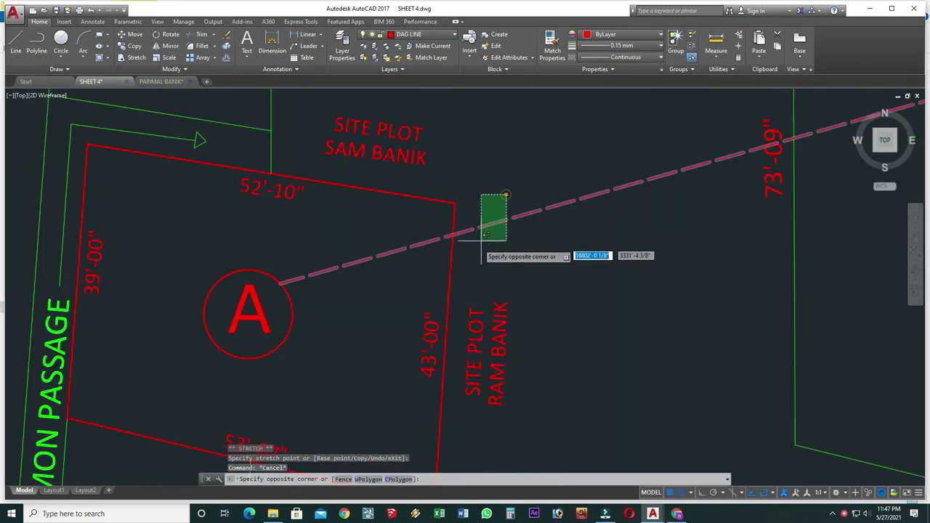
pyautogui.click(282, 282)
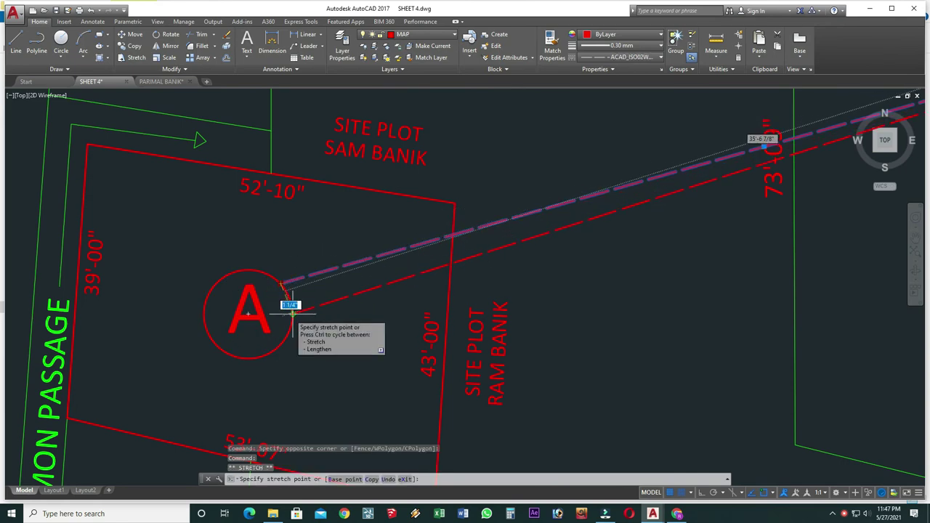
pyautogui.press('Escape')
pyautogui.scroll(-4, 681, 285)
pyautogui.scroll(2, 680, 285)
pyautogui.scroll(3, 661, 237)
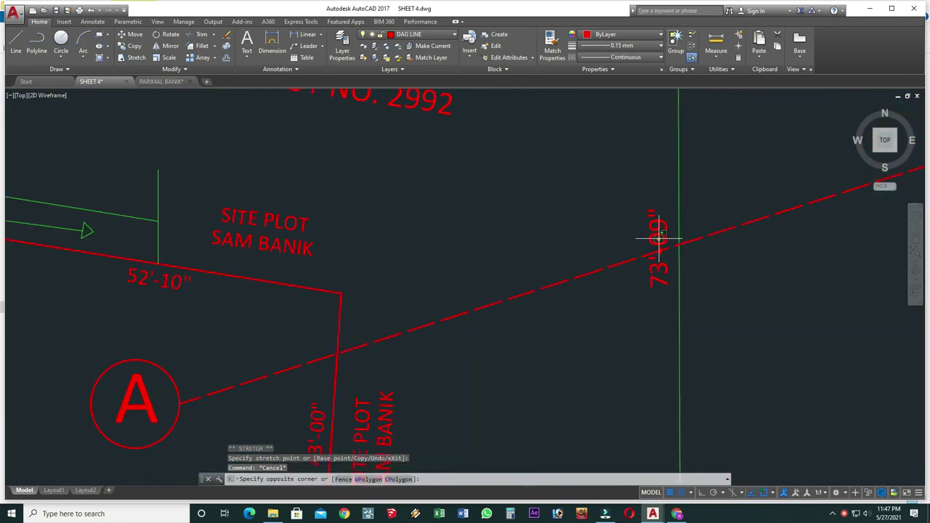
# Select the 73'-09" dimension and begin moving it
pyautogui.click(618, 244)
pyautogui.write('n')
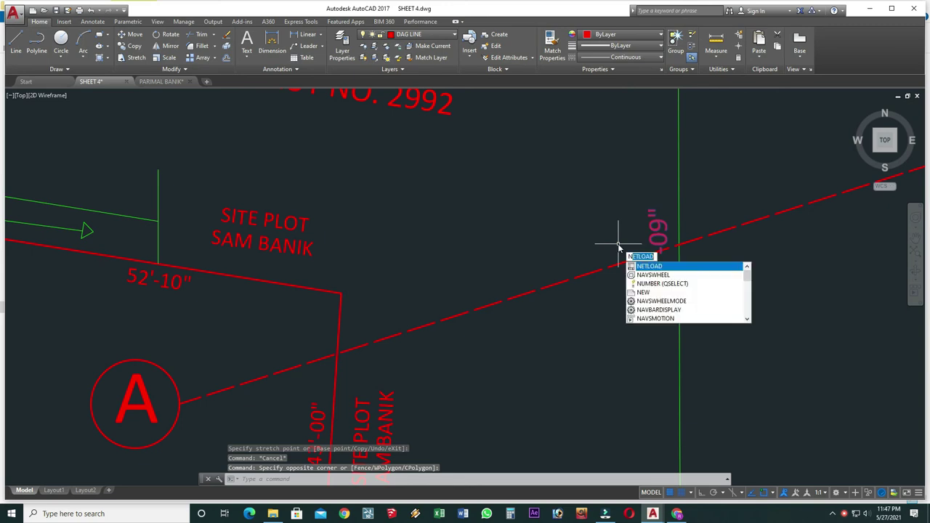
pyautogui.press('Escape')
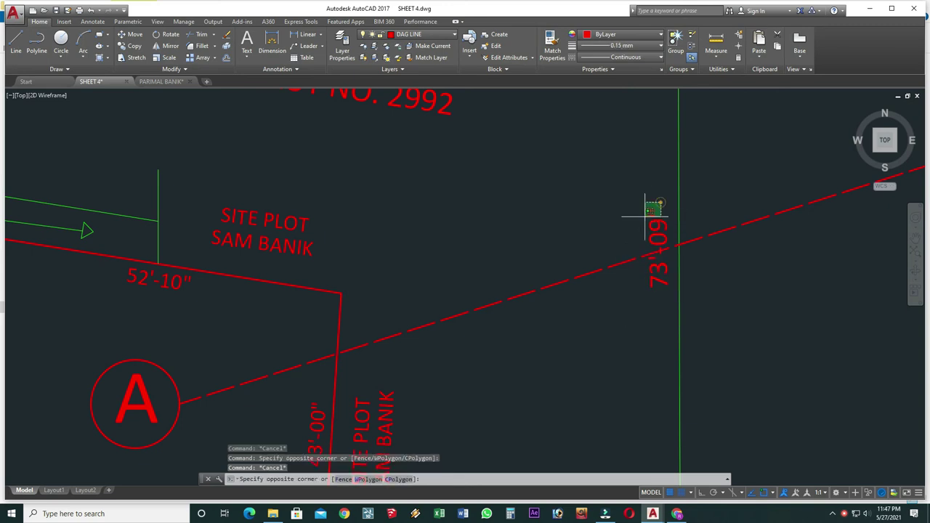
pyautogui.click(649, 211)
pyautogui.press('Return')
pyautogui.click(650, 239)
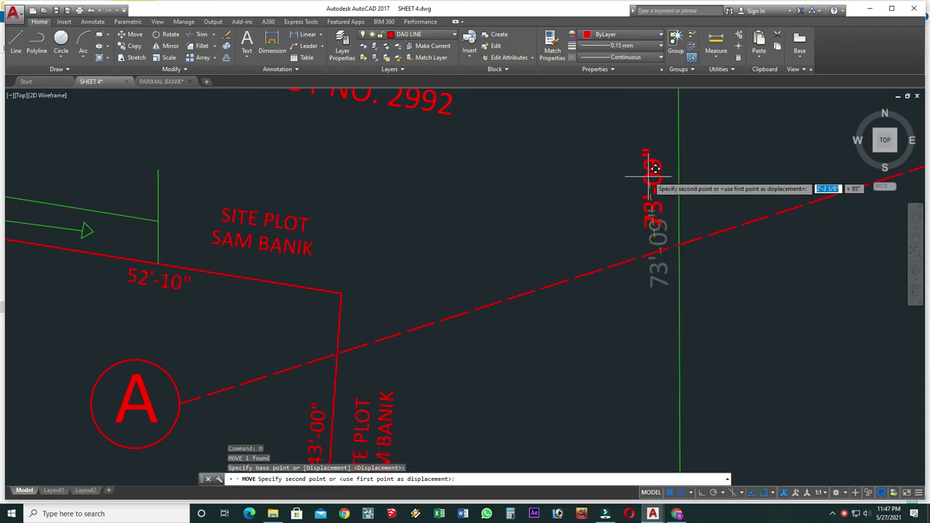
pyautogui.scroll(-5, 631, 233)
pyautogui.scroll(-3, 631, 232)
pyautogui.scroll(-3, 590, 303)
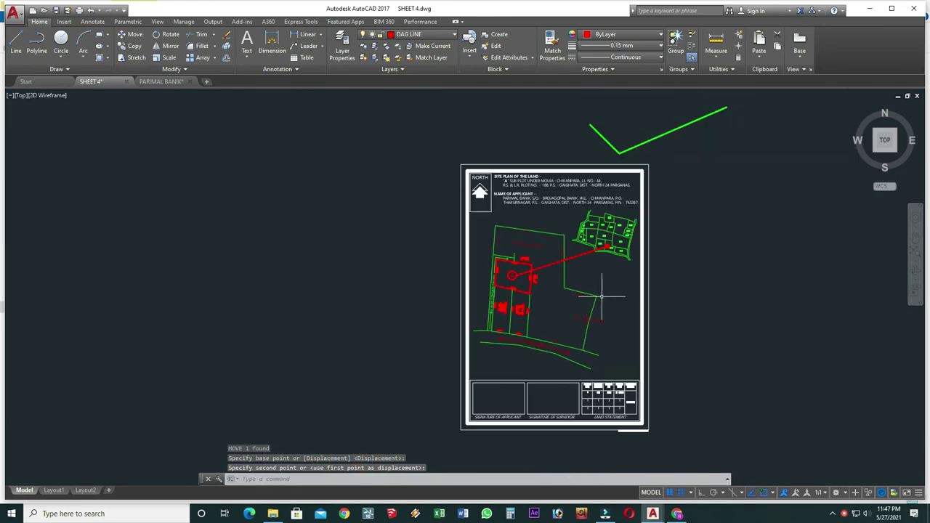
pyautogui.scroll(3, 544, 301)
pyautogui.scroll(4, 521, 307)
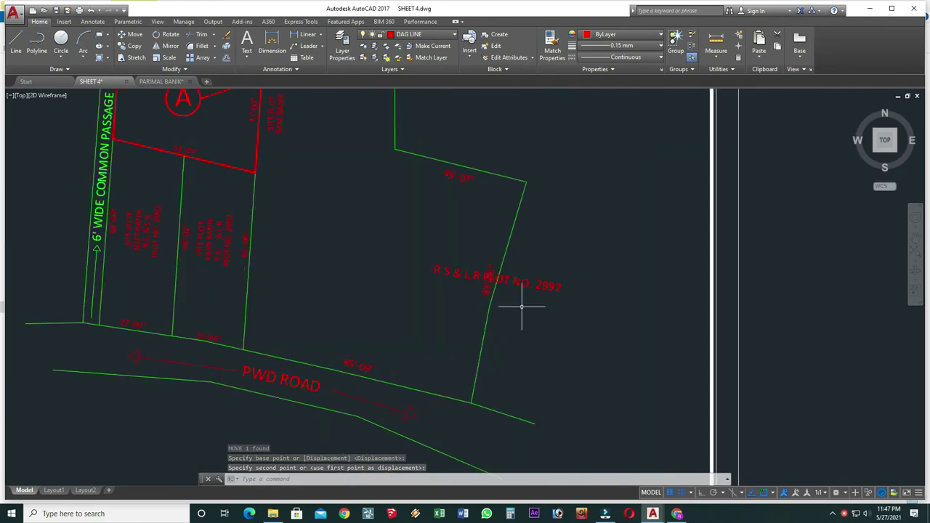
pyautogui.click(545, 258)
pyautogui.click(528, 303)
pyautogui.click(536, 291)
pyautogui.write('M')
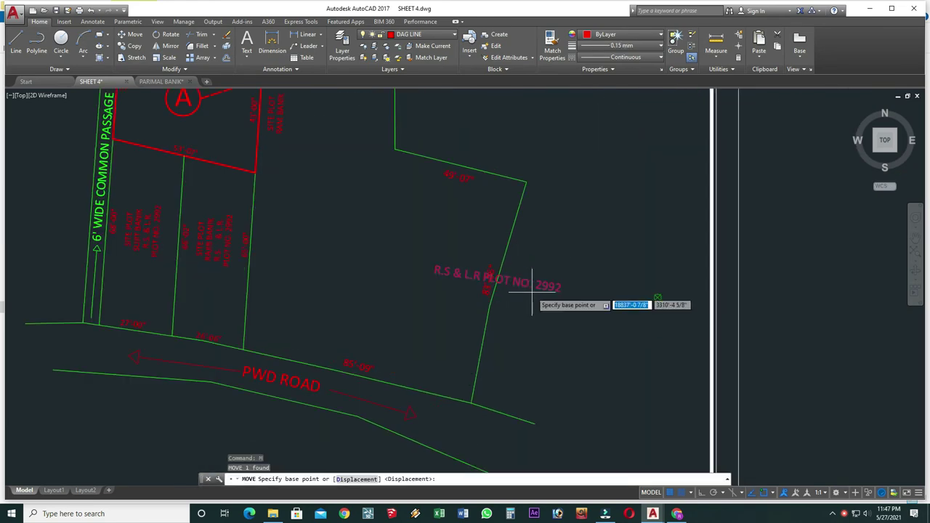
pyautogui.press('space')
pyautogui.click(540, 276)
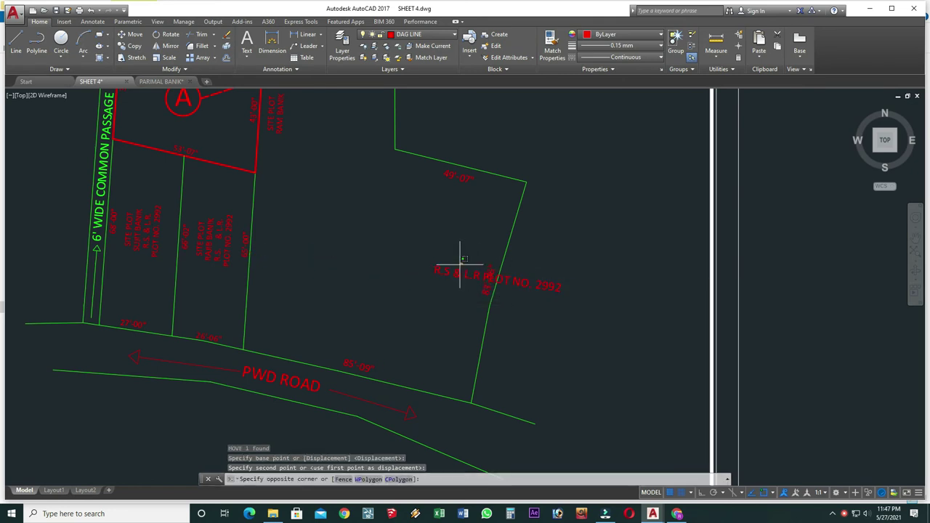
pyautogui.click(415, 303)
pyautogui.write('m')
pyautogui.press('space')
pyautogui.click(442, 278)
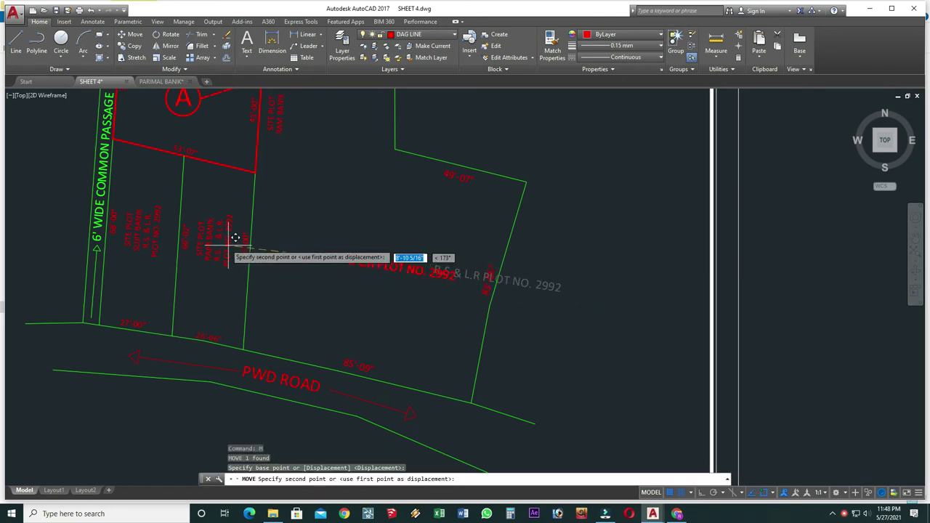
pyautogui.click(218, 195)
pyautogui.moveTo(361, 208); pyautogui.dragTo(340, 244)
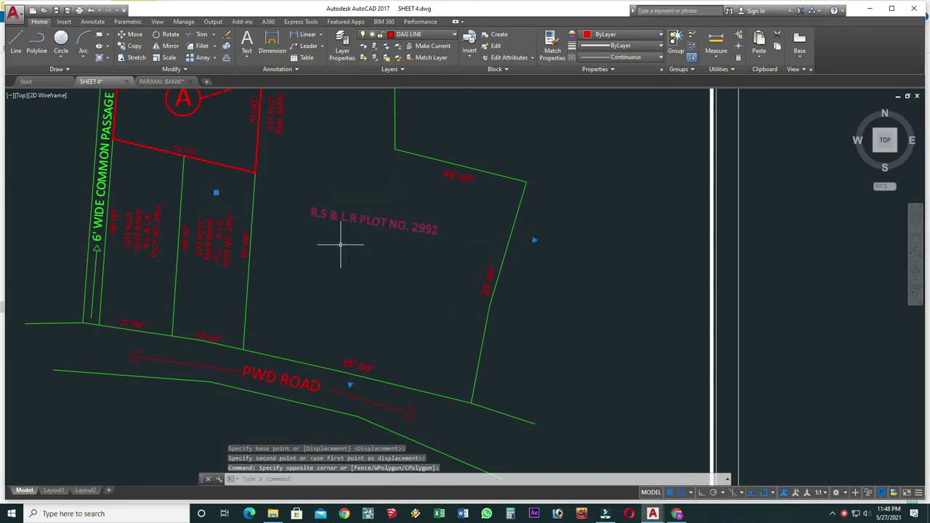
pyautogui.write('m')
pyautogui.press('space')
pyautogui.click(376, 197)
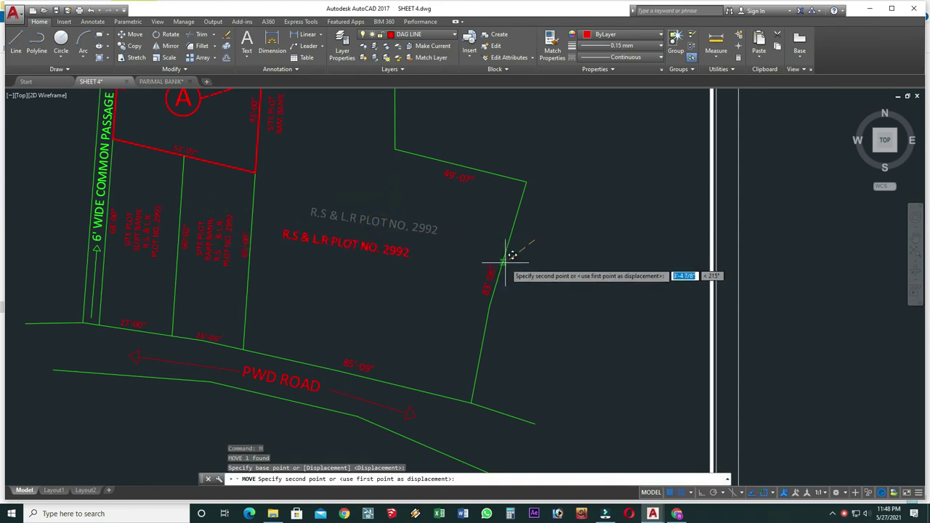
pyautogui.click(528, 256)
pyautogui.scroll(-5, 519, 266)
pyautogui.scroll(2, 450, 341)
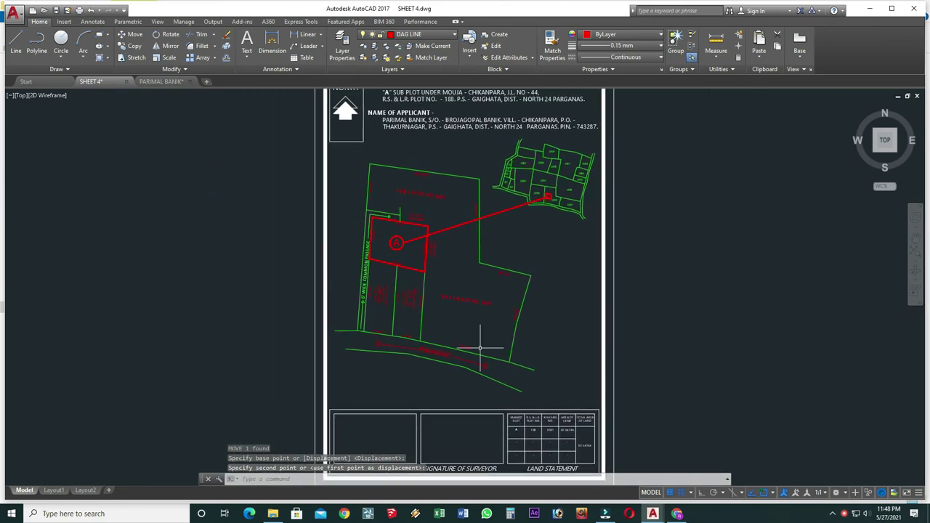
pyautogui.scroll(3, 479, 351)
pyautogui.scroll(-2, 476, 347)
pyautogui.scroll(-3, 413, 337)
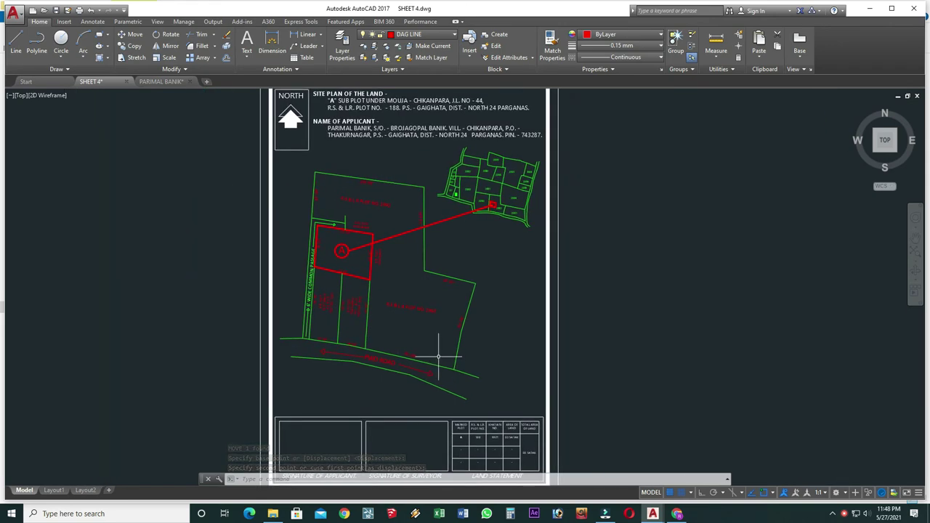
pyautogui.scroll(-5, 462, 368)
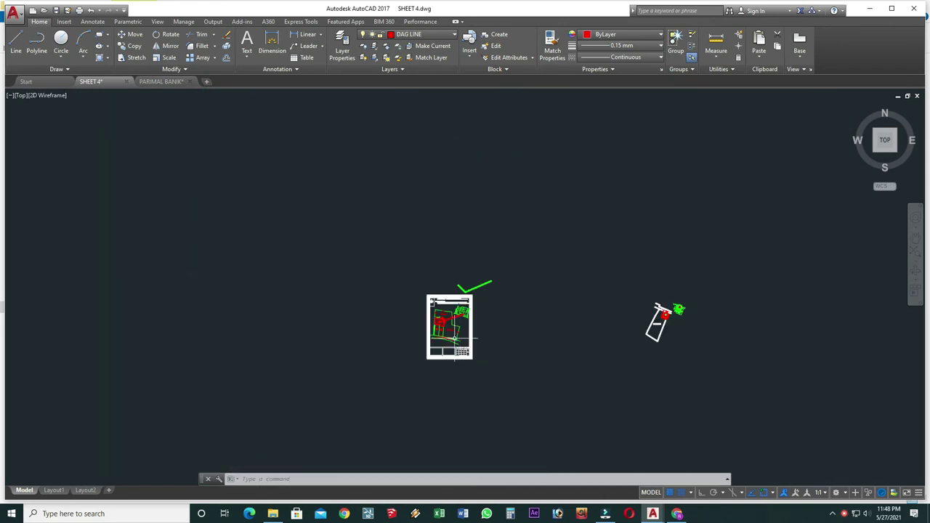
pyautogui.scroll(5, 677, 325)
pyautogui.scroll(4, 741, 287)
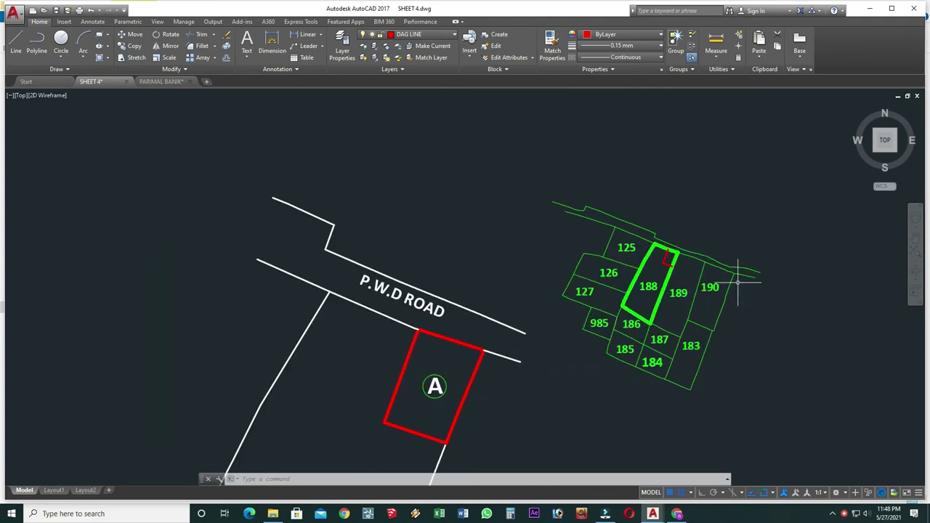
pyautogui.moveTo(460, 458); pyautogui.dragTo(622, 250, button='middle')
pyautogui.scroll(-4, 622, 250)
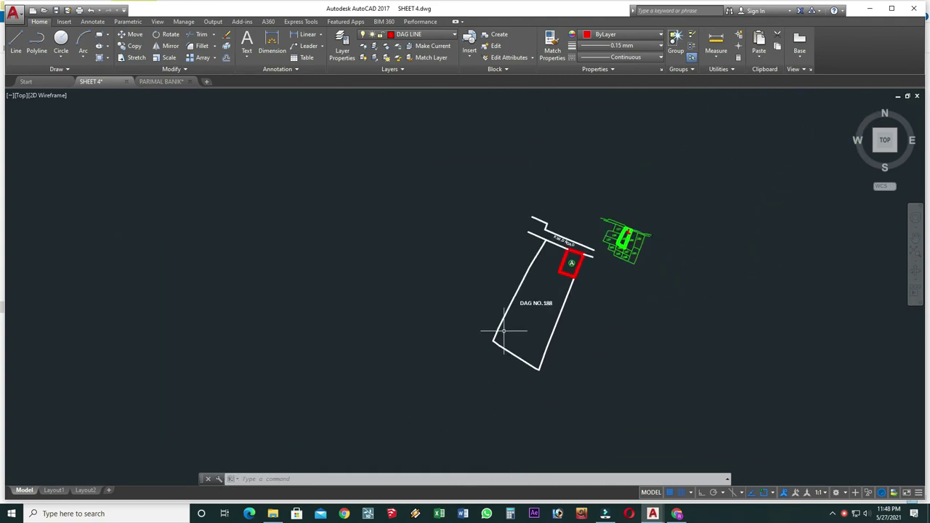
pyautogui.moveTo(499, 328); pyautogui.dragTo(656, 287, button='middle')
pyautogui.scroll(2, 413, 257)
pyautogui.scroll(2, 516, 235)
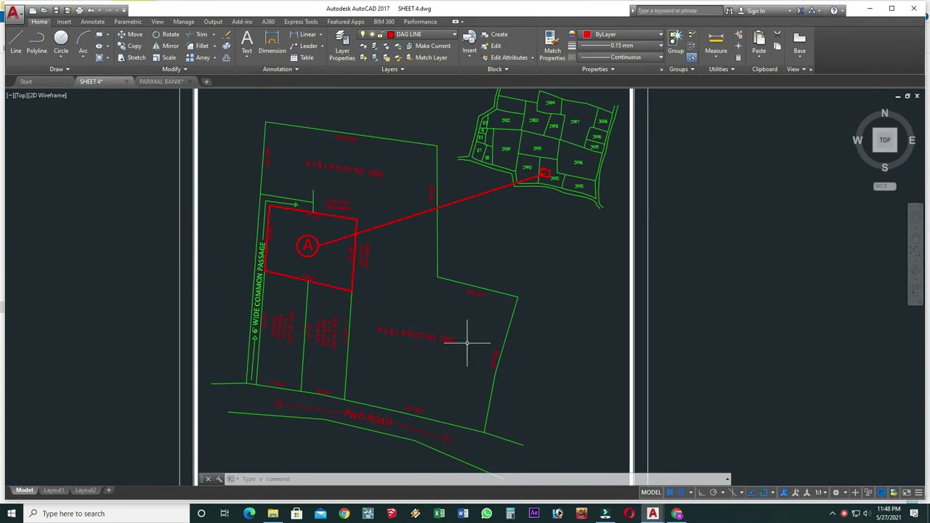
pyautogui.moveTo(467, 343); pyautogui.dragTo(502, 324, button='middle')
pyautogui.scroll(-4, 450, 317)
pyautogui.moveTo(492, 374); pyautogui.dragTo(479, 335, button='middle')
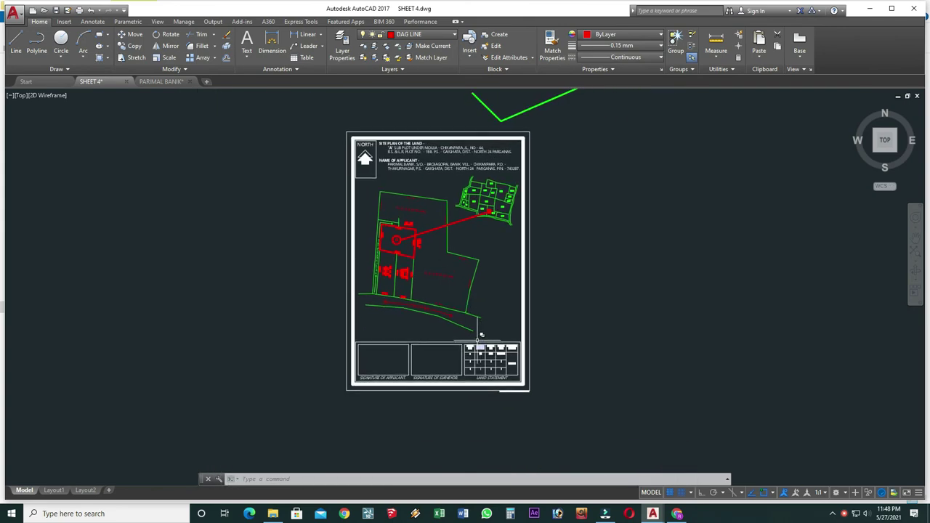
pyautogui.scroll(4, 417, 182)
pyautogui.moveTo(426, 201); pyautogui.dragTo(411, 308, button='middle')
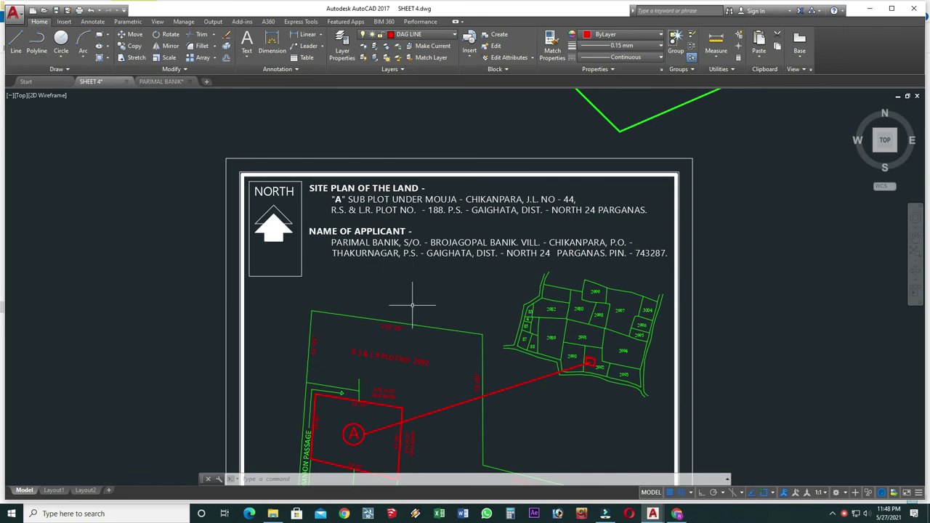
pyautogui.scroll(2, 371, 184)
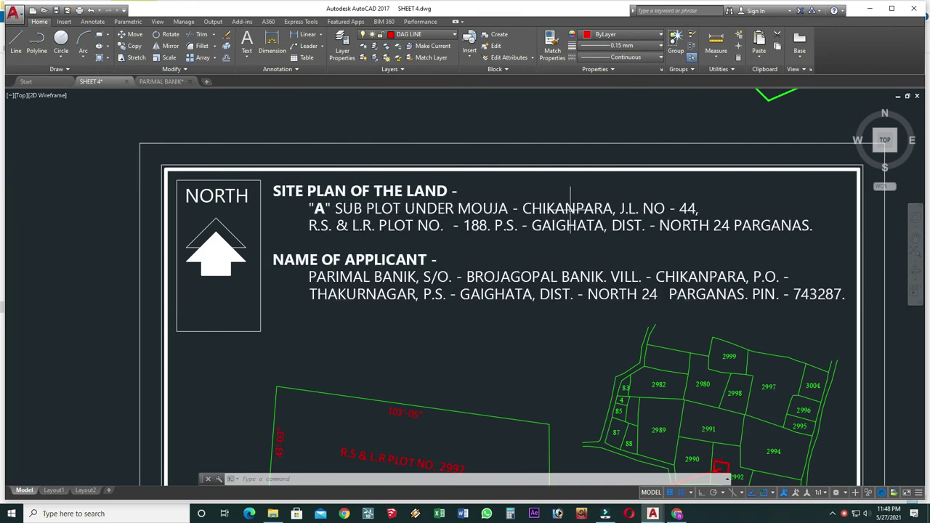
# Edit the heading text so the mouja line reads SHIMULPUR instead of CHIKANPARA
pyautogui.doubleClick(592, 209)
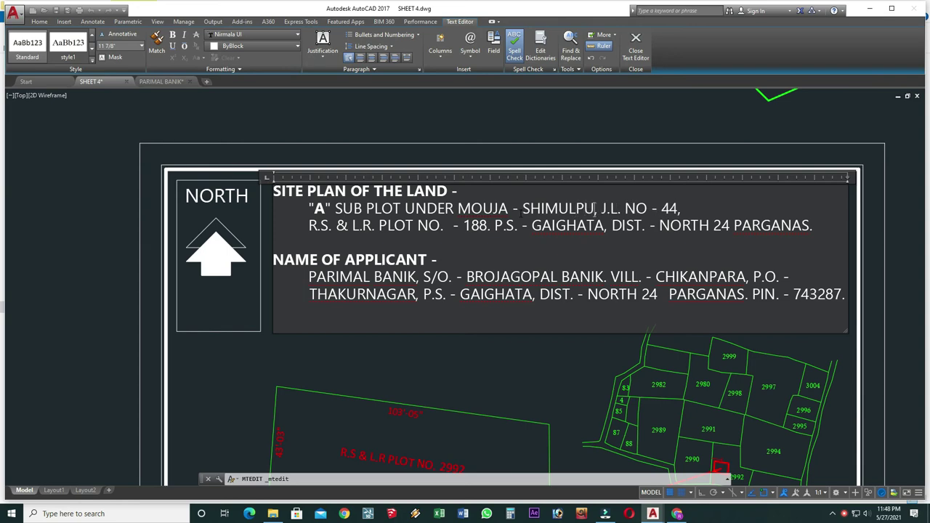
pyautogui.click(611, 158)
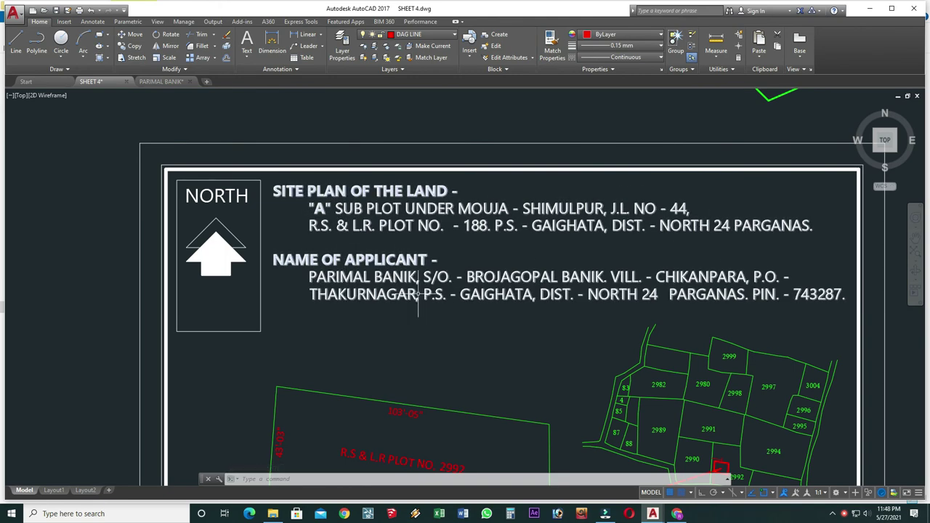
pyautogui.moveTo(409, 303); pyautogui.dragTo(381, 260, button='middle')
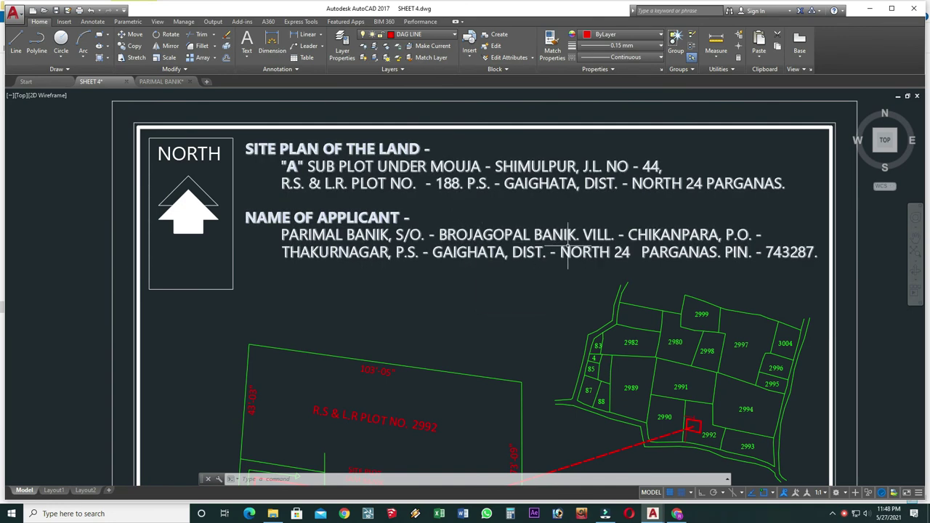
# Zoom to the scanned map's title to check the mouza name, then return to the sheet
pyautogui.scroll(-4, 572, 253)
pyautogui.moveTo(627, 322); pyautogui.dragTo(519, 280, button='middle')
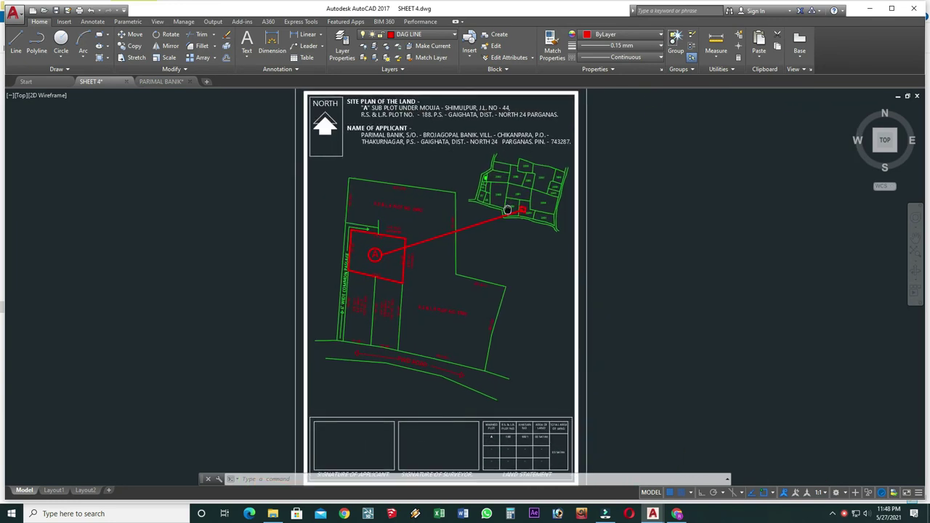
pyautogui.scroll(4, 459, 210)
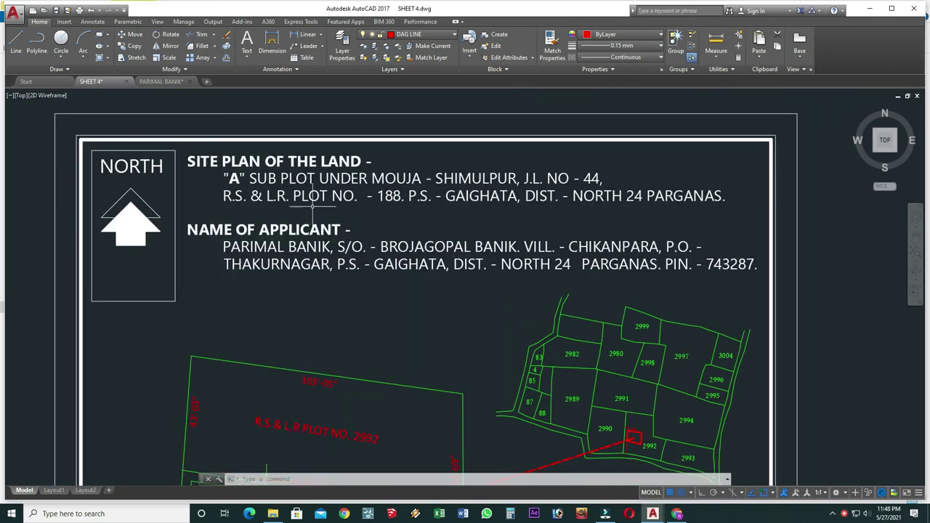
pyautogui.scroll(-5, 356, 269)
pyautogui.moveTo(381, 270); pyautogui.dragTo(812, 253, button='middle')
pyautogui.scroll(-2, 727, 269)
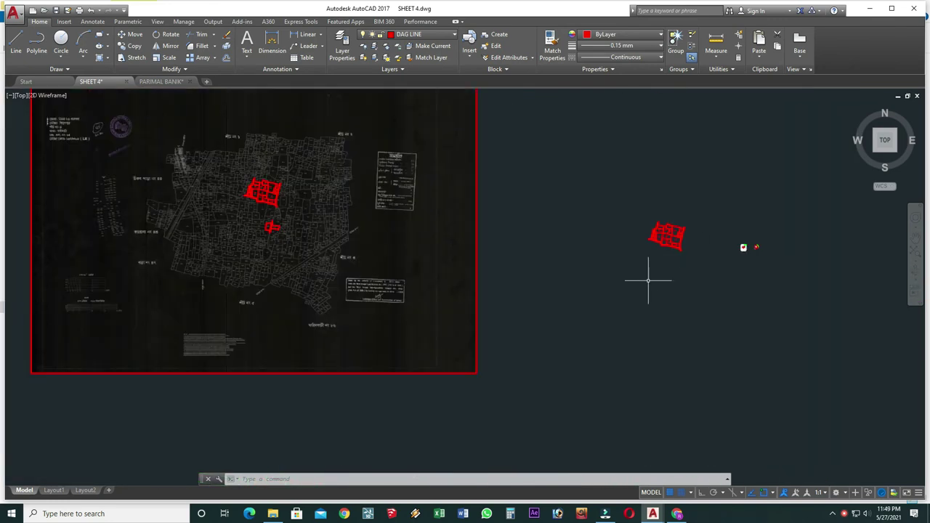
pyautogui.moveTo(284, 258)
pyautogui.mouseDown(button='middle')
pyautogui.moveTo(314, 299)
pyautogui.moveTo(457, 419)
pyautogui.mouseUp(button='middle')
pyautogui.scroll(10, 202, 324)
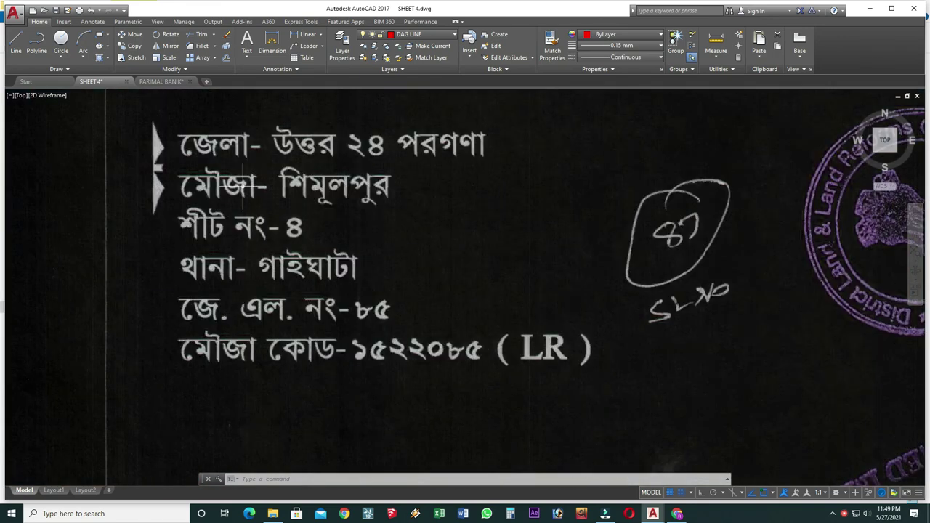
pyautogui.scroll(-8, 284, 298)
pyautogui.scroll(-3, 281, 297)
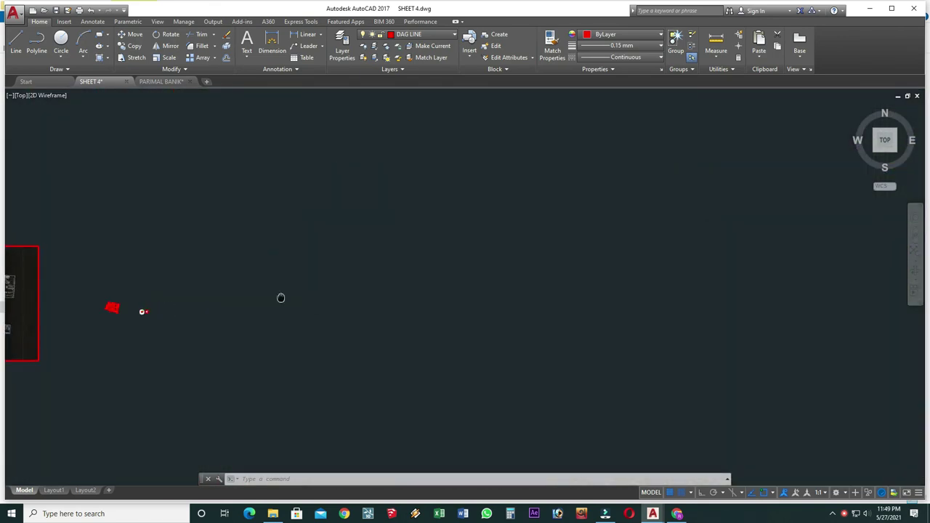
pyautogui.scroll(-3, 281, 312)
pyautogui.scroll(5, 239, 316)
pyautogui.moveTo(307, 312); pyautogui.dragTo(462, 318, button='middle')
pyautogui.scroll(-5, 462, 318)
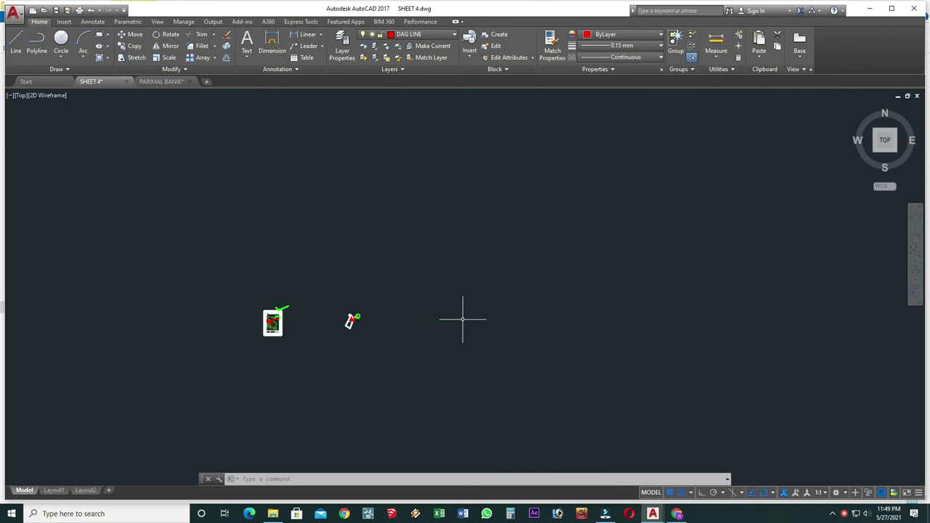
pyautogui.moveTo(345, 324); pyautogui.dragTo(631, 253, button='middle')
pyautogui.scroll(3, 587, 263)
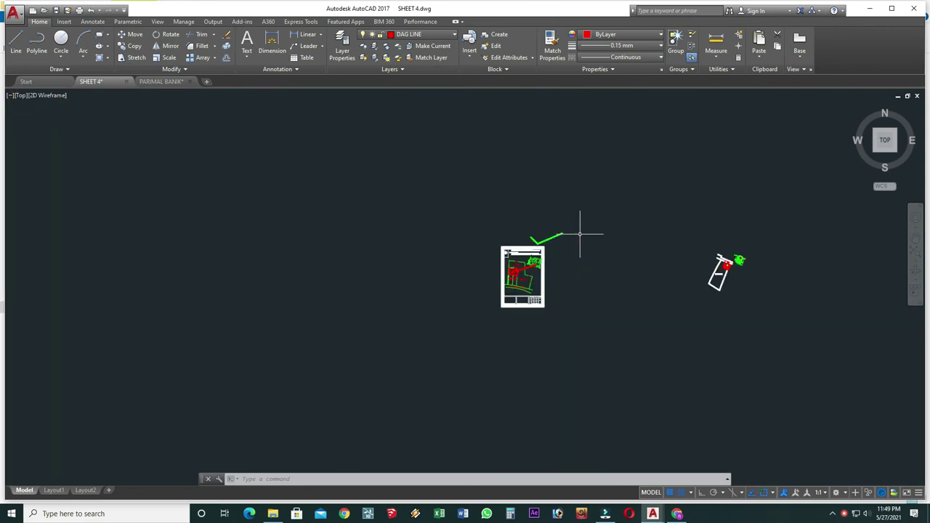
# Window-select the whole site plan sheet and move it just left of the scanned map
pyautogui.click(588, 202)
pyautogui.click(460, 349)
pyautogui.write('m')
pyautogui.press('Return')
pyautogui.click(502, 317)
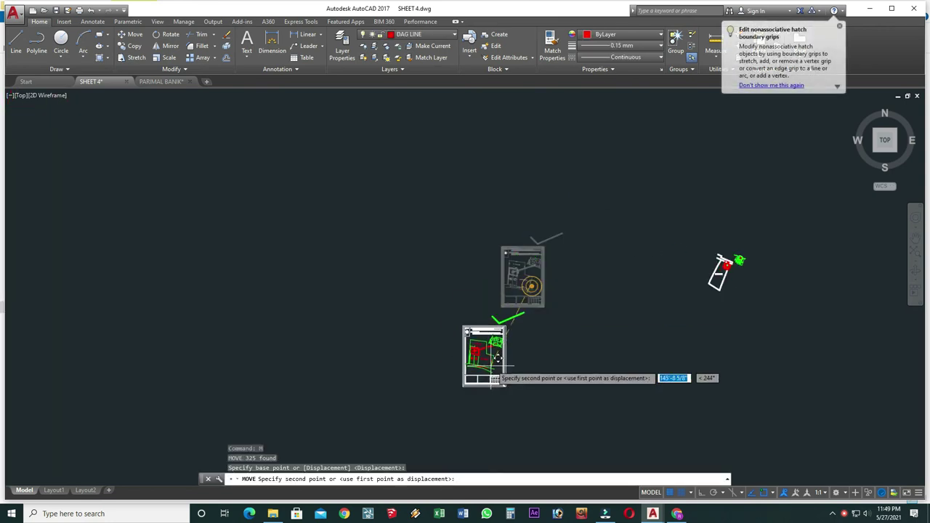
pyautogui.scroll(-3, 485, 349)
pyautogui.moveTo(484, 349); pyautogui.dragTo(754, 329, button='middle')
pyautogui.scroll(2, 429, 246)
pyautogui.scroll(2, 430, 246)
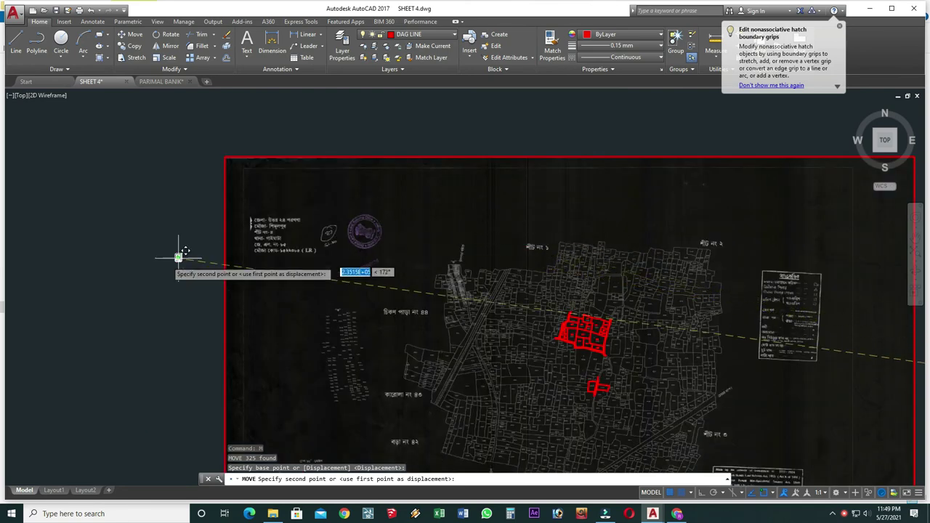
pyautogui.click(177, 270)
# Centre the relocated sheet and bring its land statement table into view
pyautogui.moveTo(219, 256); pyautogui.dragTo(328, 383, button='middle')
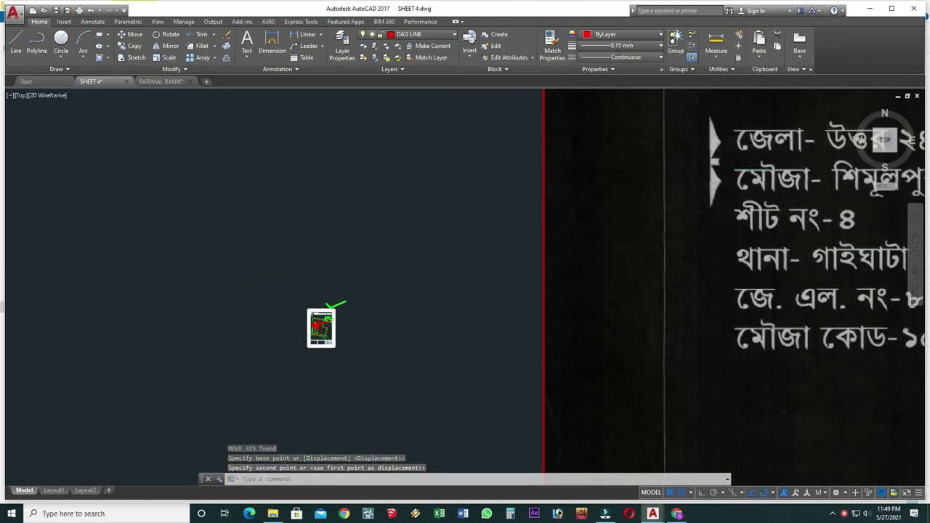
pyautogui.scroll(-4, 313, 233)
pyautogui.scroll(4, 311, 218)
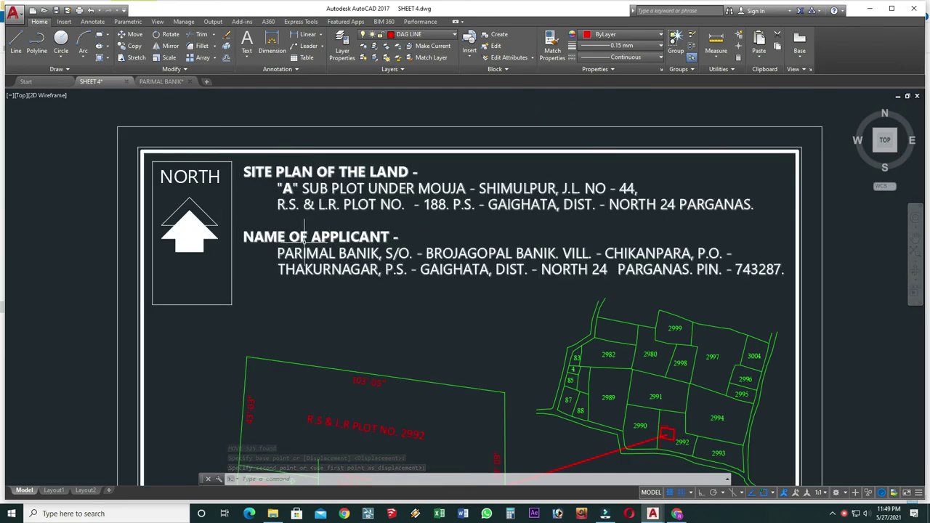
pyautogui.scroll(-4, 440, 251)
pyautogui.moveTo(482, 309); pyautogui.dragTo(459, 258, button='middle')
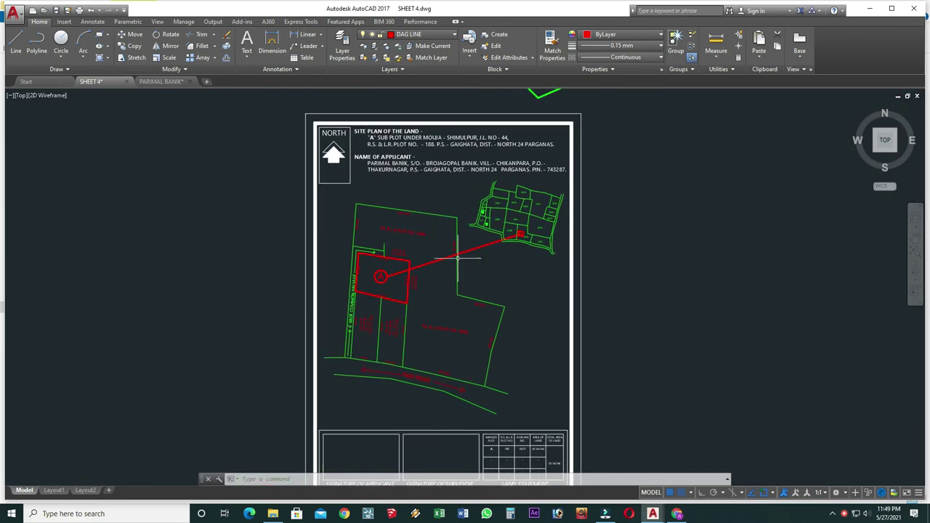
pyautogui.moveTo(464, 361)
pyautogui.mouseDown(button='middle')
pyautogui.moveTo(449, 257)
pyautogui.moveTo(482, 339)
pyautogui.moveTo(482, 380)
pyautogui.mouseUp(button='middle')
pyautogui.scroll(4, 455, 266)
pyautogui.scroll(2, 464, 278)
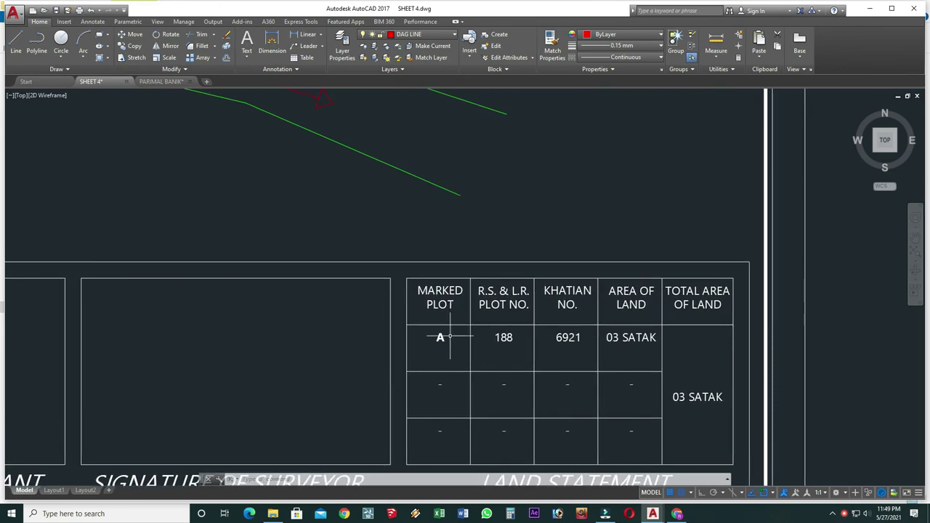
# Change plot A's R.S. & L.R. plot number from 188 to 2992, then open khatian 6921 for editing
pyautogui.scroll(2, 503, 335)
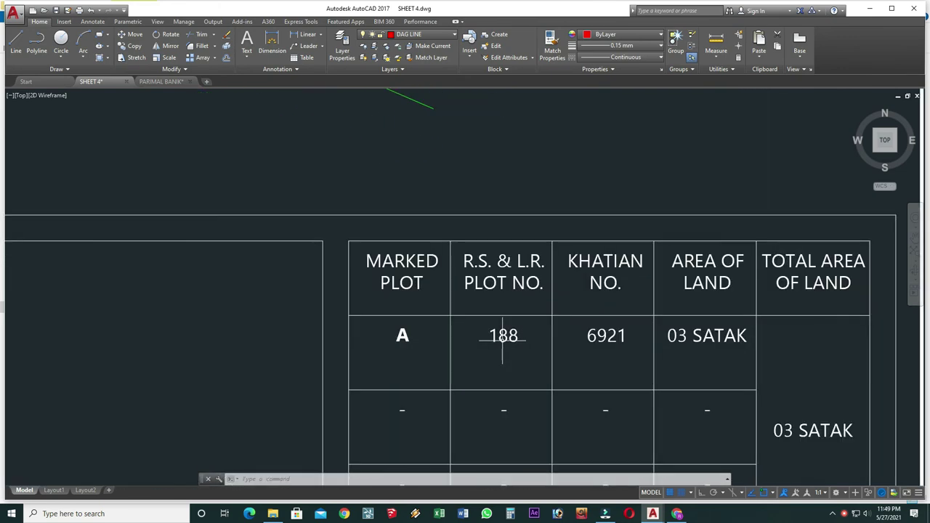
pyautogui.click(503, 336)
pyautogui.doubleClick(503, 336)
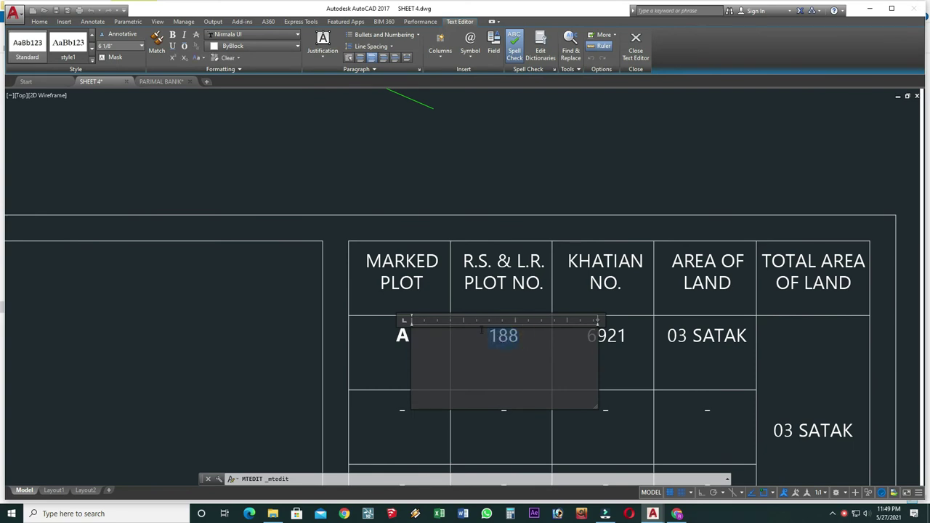
pyautogui.write('299')
pyautogui.write('2')
pyautogui.click(610, 353)
pyautogui.scroll(2, 720, 338)
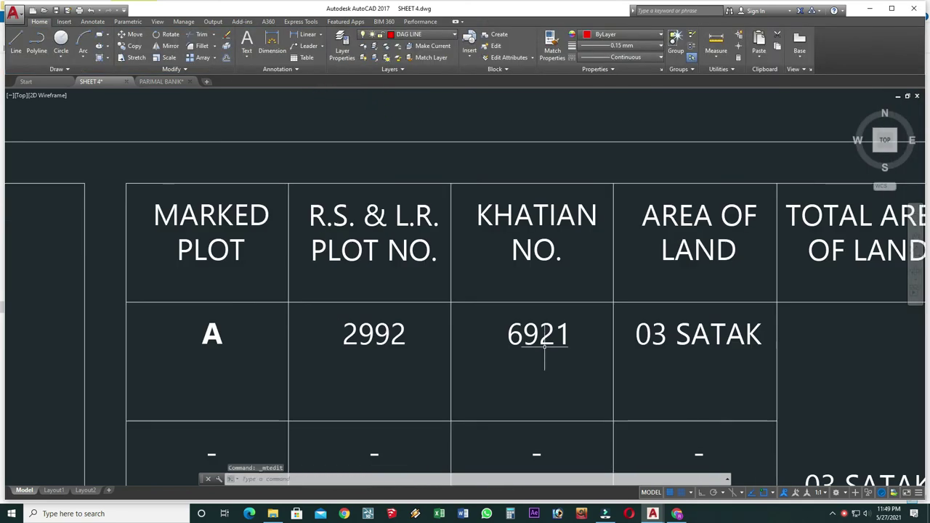
pyautogui.doubleClick(547, 336)
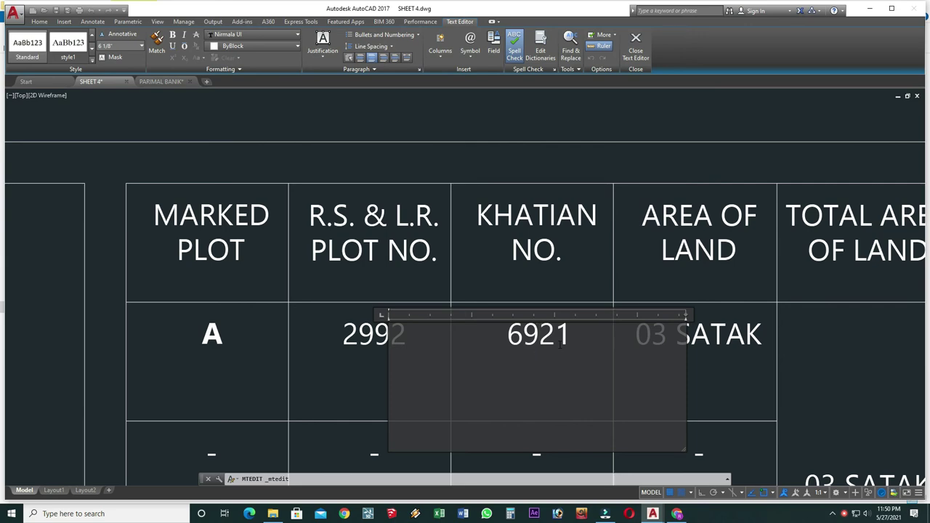
# Close the table text editor, leaving plot A's land statement area at 03 SATAK
pyautogui.click(857, 325)
pyautogui.scroll(-5, 732, 374)
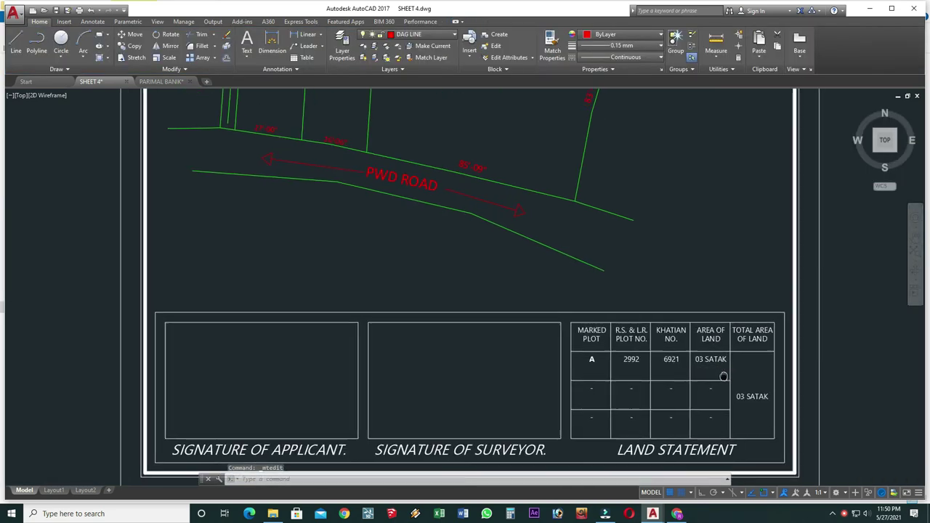
pyautogui.scroll(-5, 503, 296)
pyautogui.scroll(3, 463, 258)
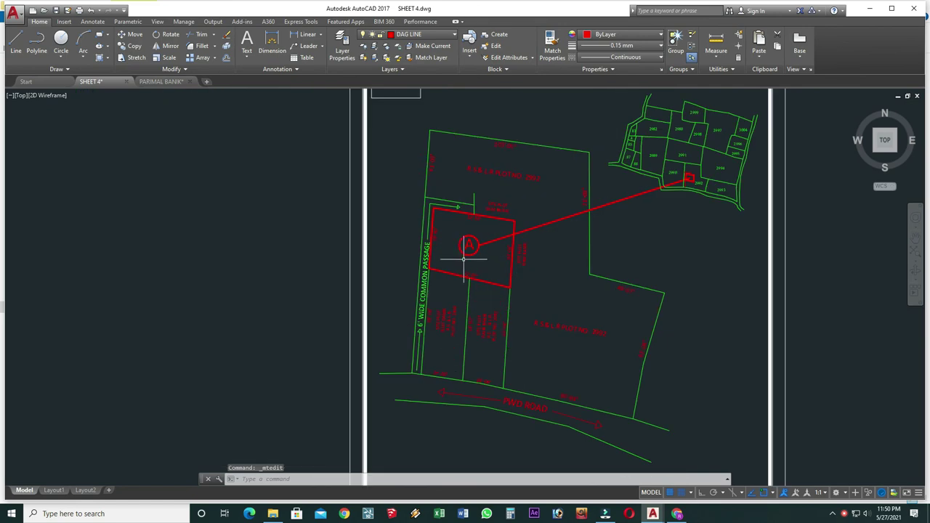
pyautogui.scroll(-3, 518, 333)
pyautogui.scroll(-5, 603, 273)
pyautogui.scroll(-2, 613, 270)
pyautogui.scroll(-2, 608, 283)
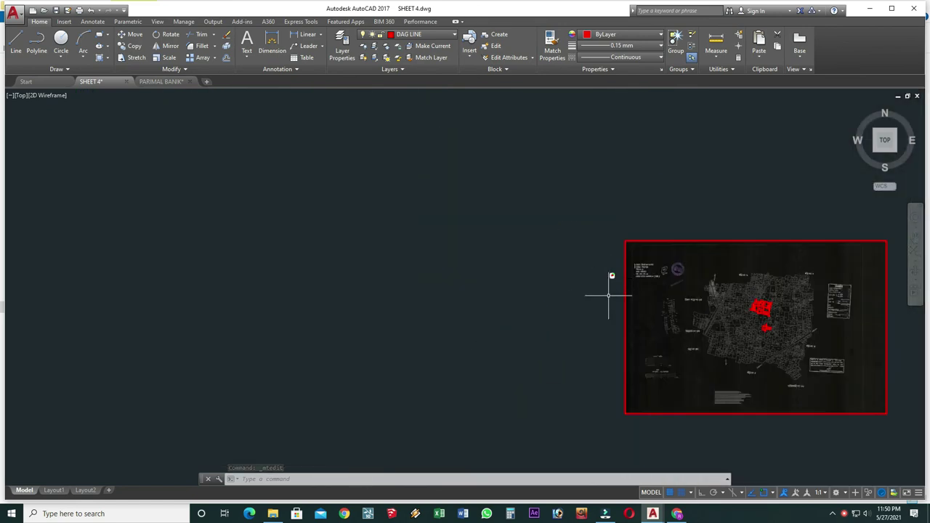
pyautogui.scroll(-3, 623, 285)
pyautogui.scroll(2, 680, 290)
pyautogui.scroll(8, 654, 298)
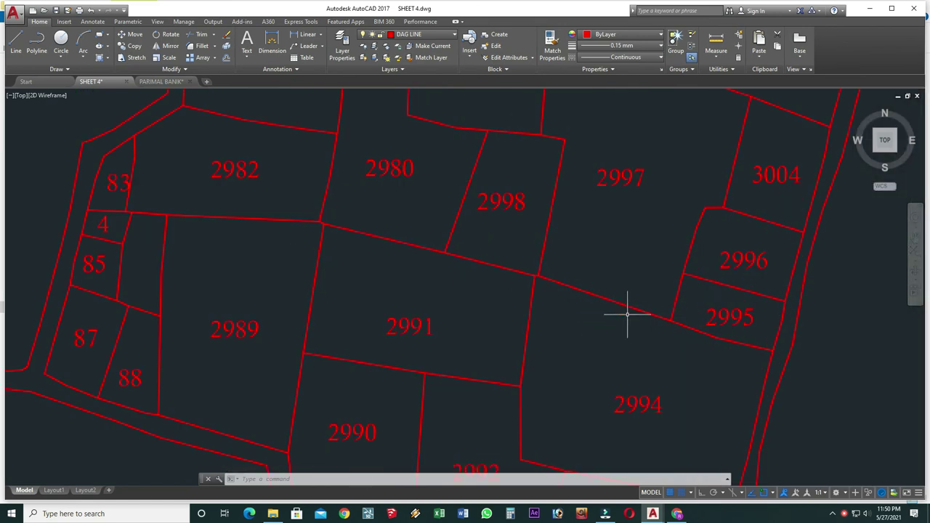
pyautogui.scroll(2, 625, 313)
# Pan and zoom across the numbered parcels and scanned map sheet, back to the land statement
pyautogui.moveTo(625, 313); pyautogui.dragTo(696, 226, button='middle')
pyautogui.scroll(-3, 608, 297)
pyautogui.scroll(-3, 600, 298)
pyautogui.scroll(4, 582, 276)
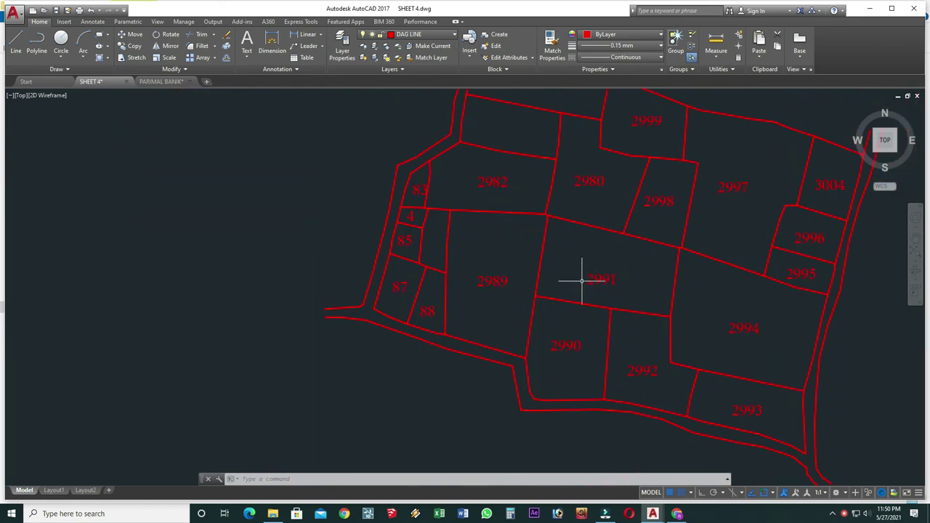
pyautogui.moveTo(581, 276); pyautogui.dragTo(534, 272, button='middle')
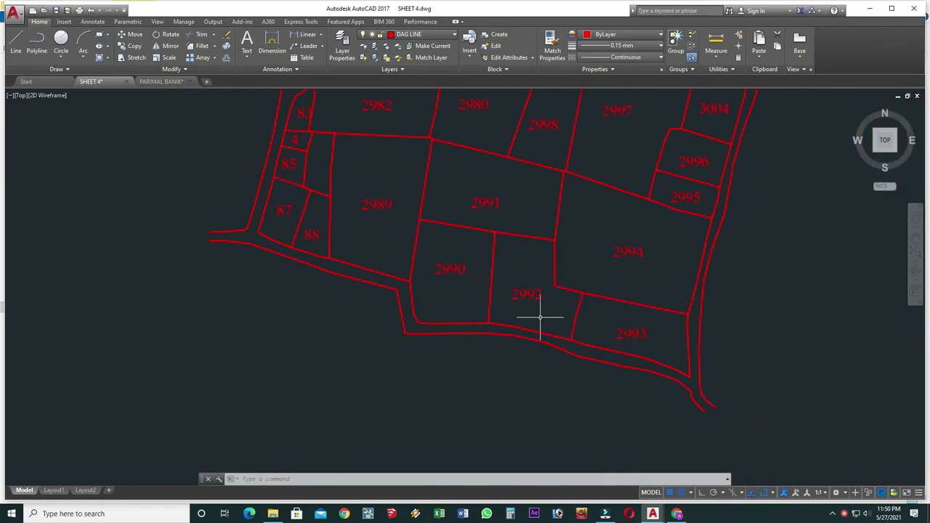
pyautogui.scroll(-10, 538, 314)
pyautogui.moveTo(498, 315)
pyautogui.mouseDown(button='middle')
pyautogui.moveTo(681, 289)
pyautogui.moveTo(629, 286)
pyautogui.mouseUp(button='middle')
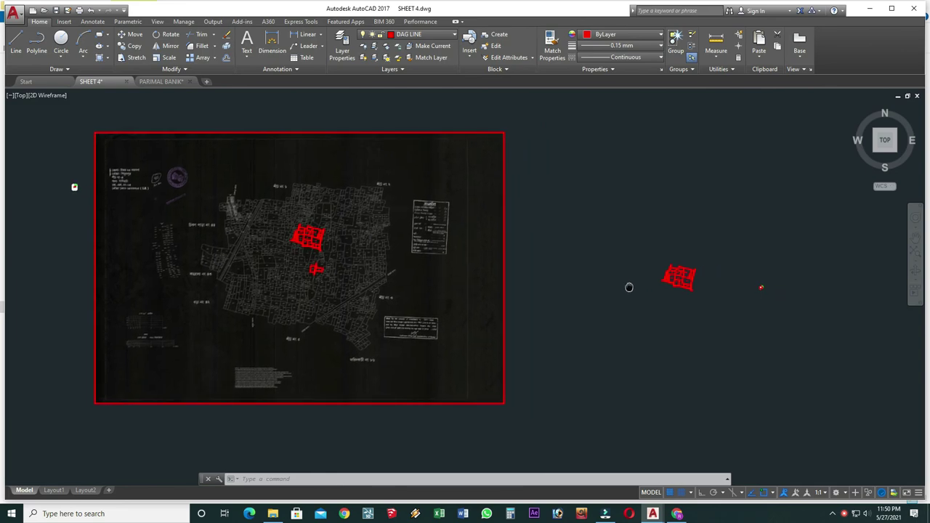
pyautogui.scroll(5, 746, 279)
pyautogui.scroll(-3, 746, 279)
pyautogui.moveTo(752, 305)
pyautogui.mouseDown(button='middle')
pyautogui.moveTo(594, 307)
pyautogui.moveTo(716, 297)
pyautogui.mouseUp(button='middle')
pyautogui.scroll(-2, 593, 308)
pyautogui.scroll(-5, 640, 278)
pyautogui.scroll(-5, 623, 284)
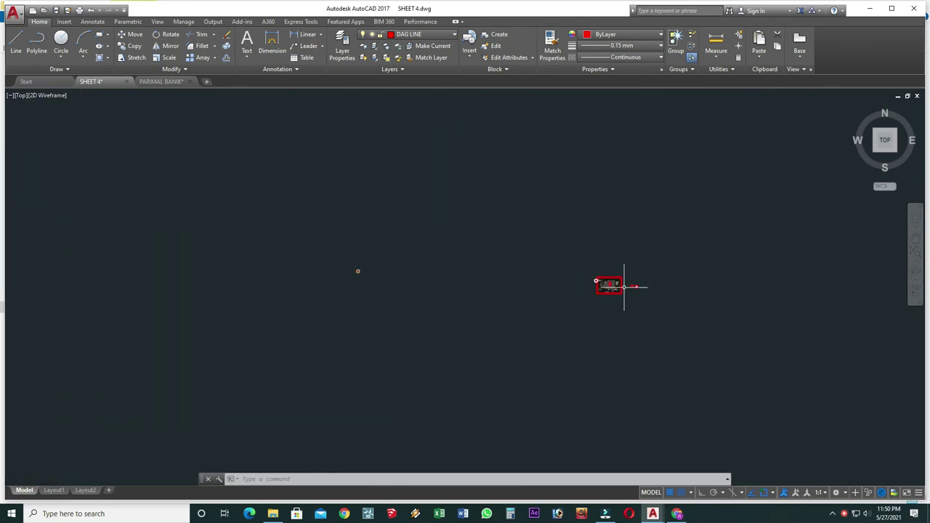
pyautogui.moveTo(627, 324); pyautogui.dragTo(577, 307, button='middle')
pyautogui.scroll(8, 546, 289)
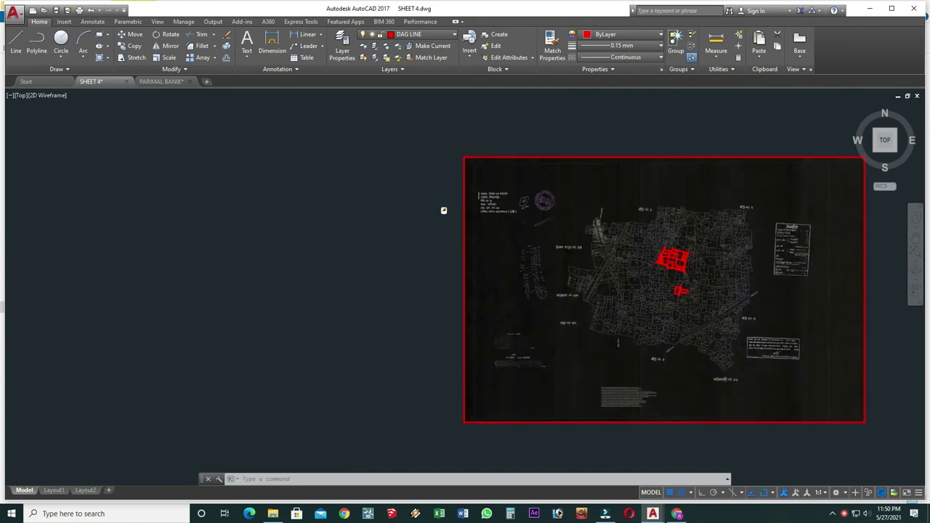
pyautogui.scroll(4, 443, 208)
pyautogui.scroll(-5, 425, 176)
pyautogui.scroll(3, 505, 233)
pyautogui.scroll(2, 478, 290)
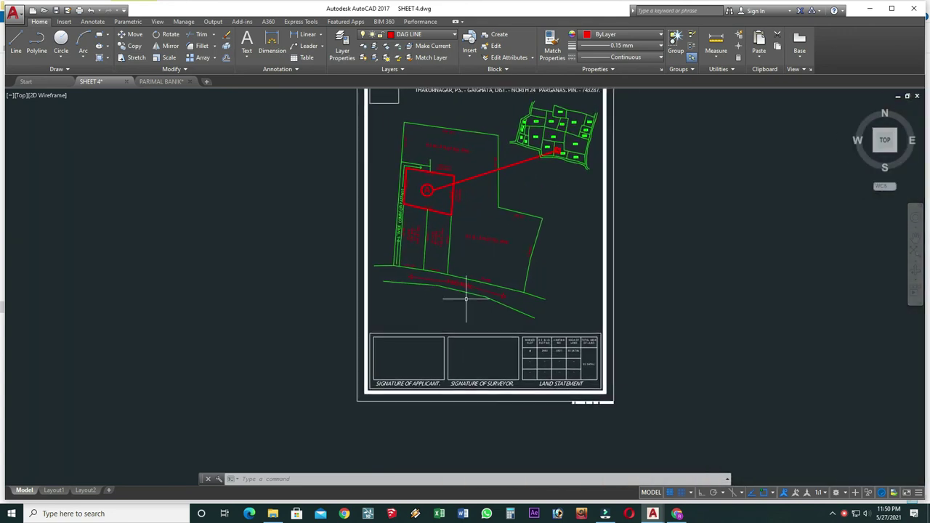
pyautogui.scroll(4, 525, 340)
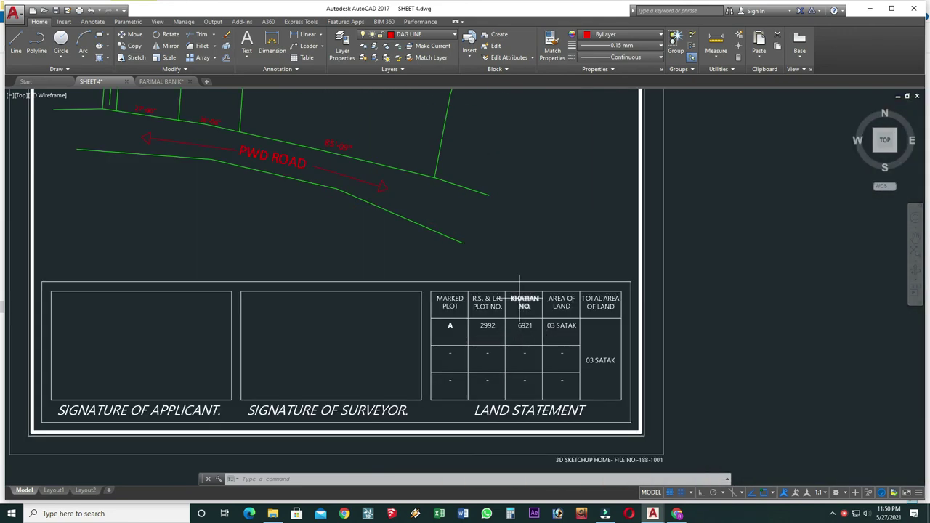
pyautogui.scroll(3, 536, 331)
pyautogui.scroll(2, 536, 342)
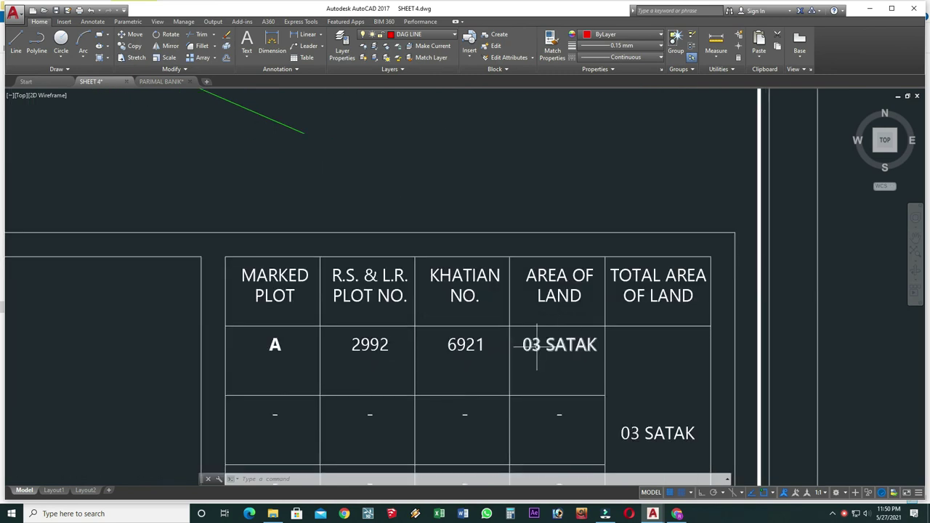
# Change plot A's area and the total area entries from 03 SATAK to 05 SATAK
pyautogui.doubleClick(537, 345)
pyautogui.write('5')
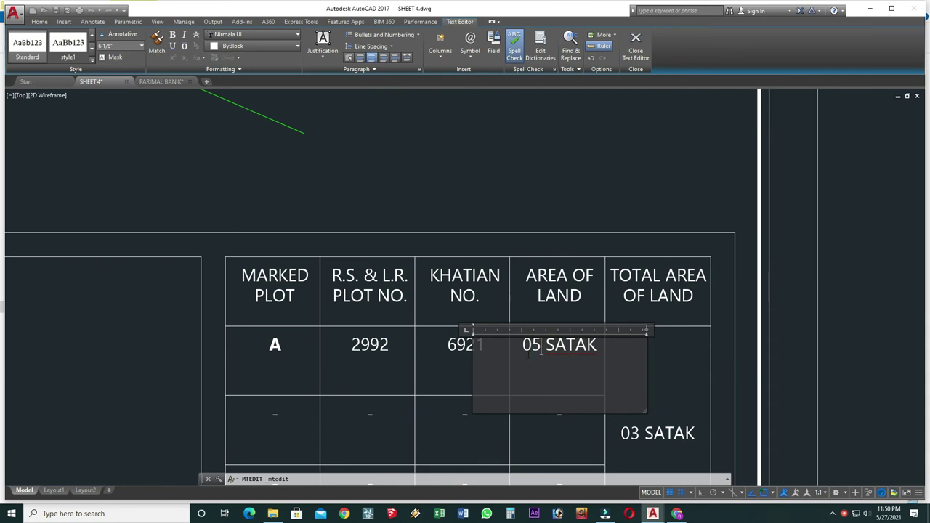
pyautogui.click(672, 374)
pyautogui.moveTo(671, 369); pyautogui.dragTo(623, 330, button='middle')
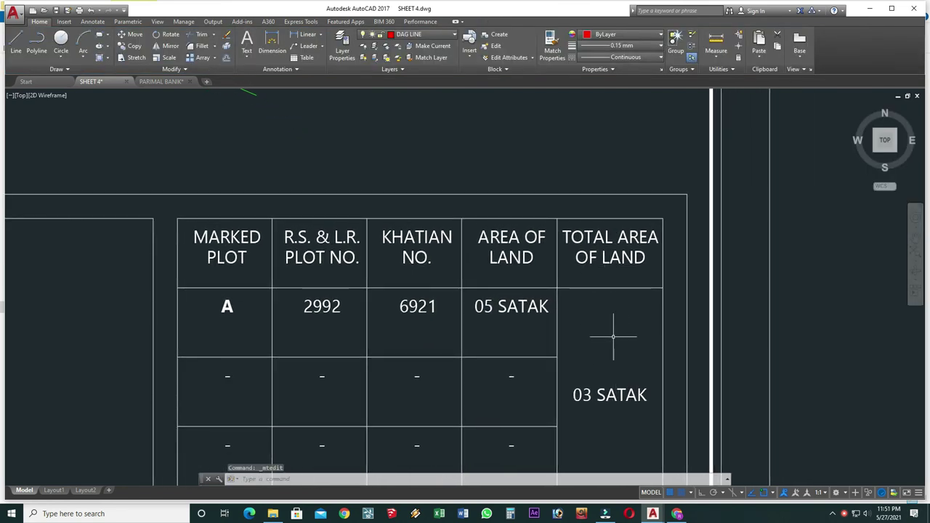
pyautogui.doubleClick(583, 395)
pyautogui.moveTo(582, 395); pyautogui.dragTo(587, 399)
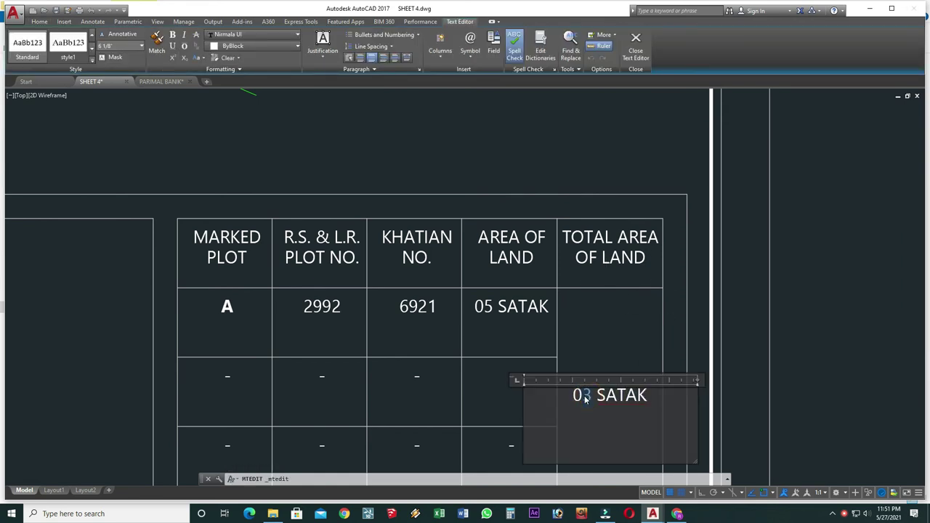
pyautogui.write('5')
pyautogui.click(509, 397)
pyautogui.scroll(-3, 509, 397)
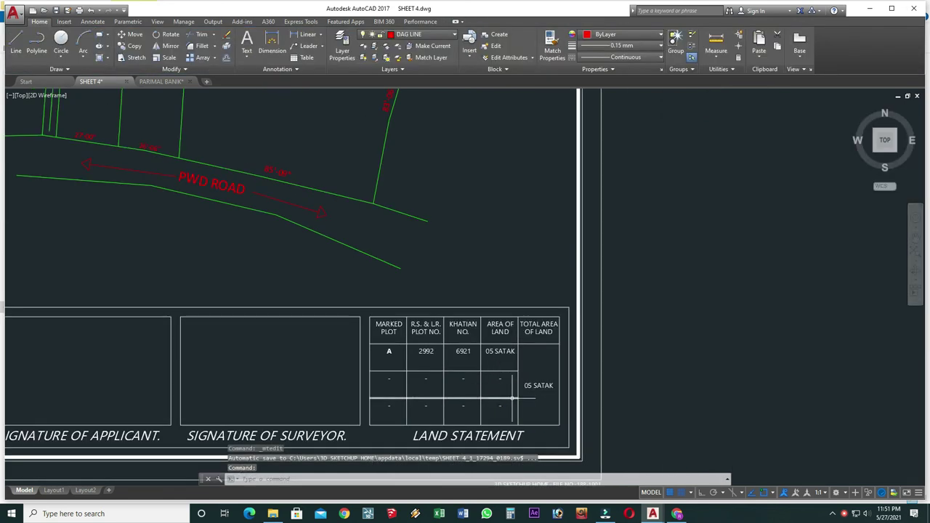
pyautogui.scroll(-1, 517, 396)
pyautogui.scroll(-1, 513, 385)
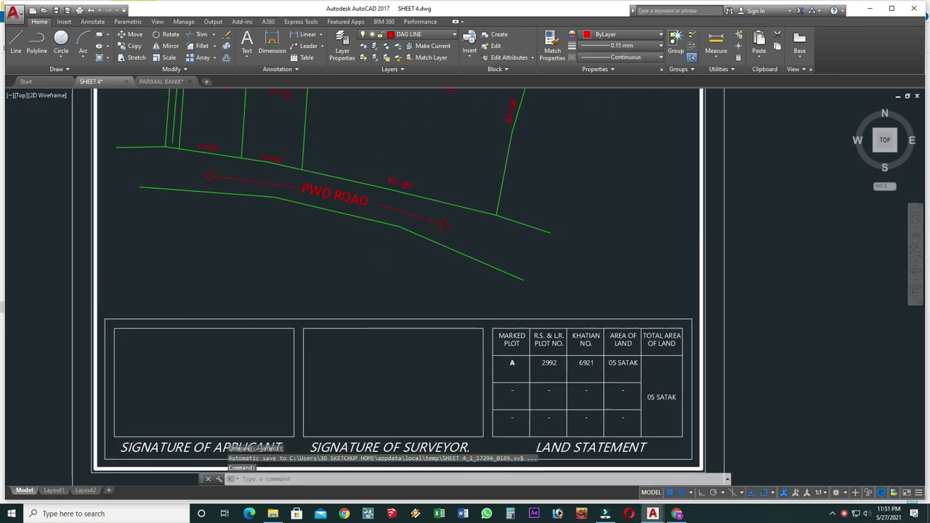
pyautogui.scroll(-2, 495, 342)
# Measure plot A's four corners with AREA, giving 10183.53 sq in (70.7190 sq ft)
pyautogui.scroll(4, 401, 189)
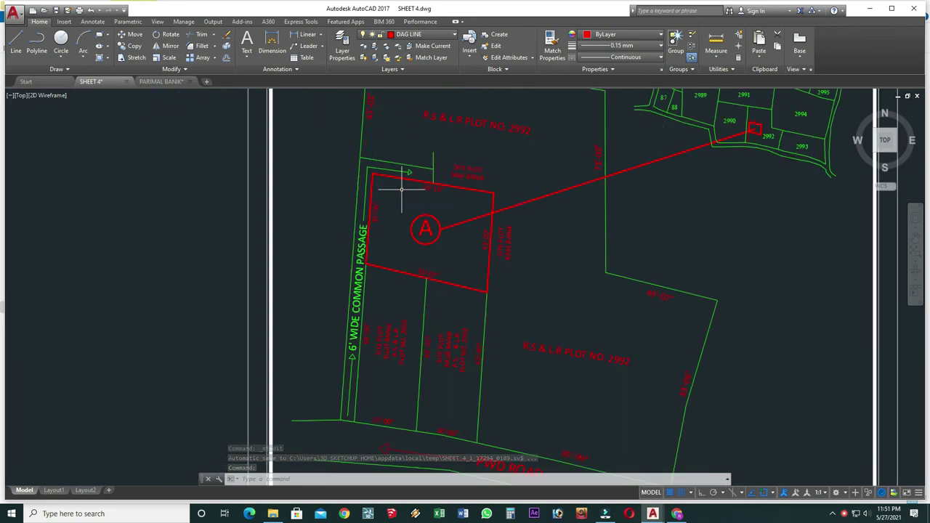
pyautogui.write('area')
pyautogui.press('Return')
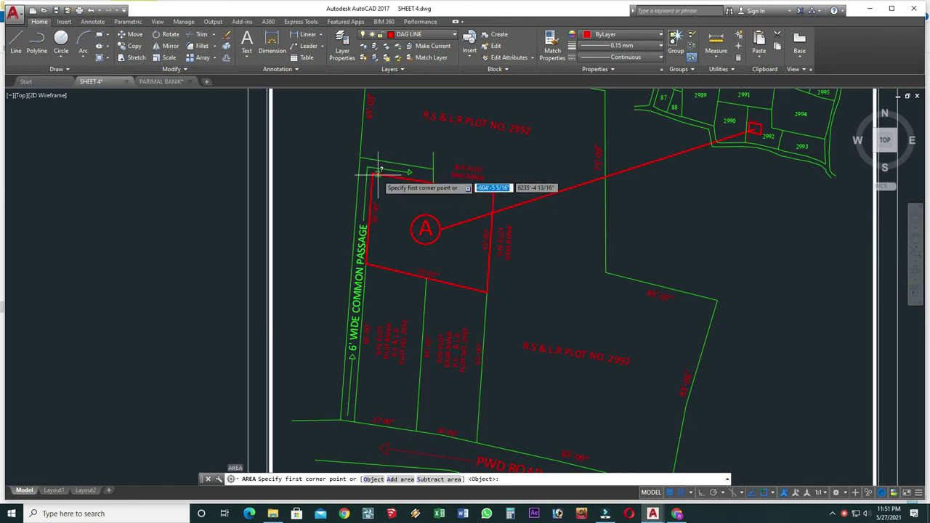
pyautogui.click(373, 174)
pyautogui.click(494, 192)
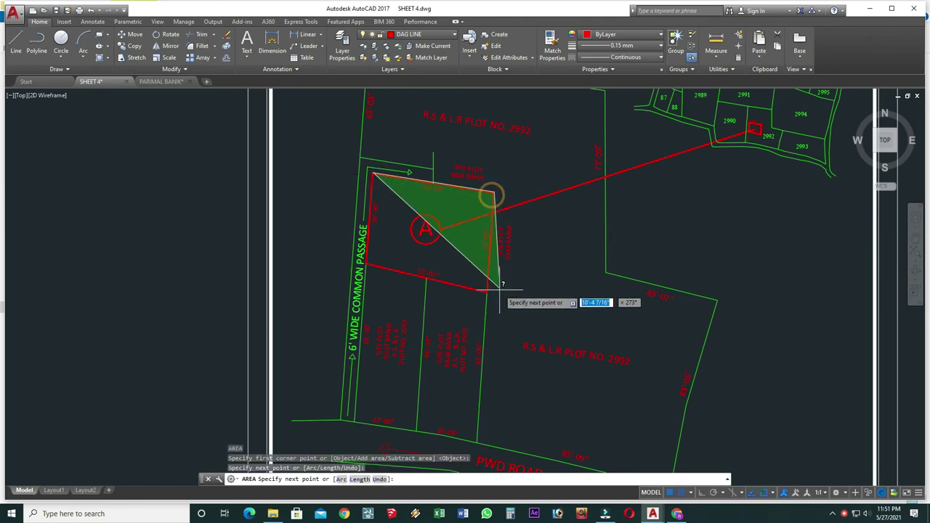
pyautogui.click(487, 290)
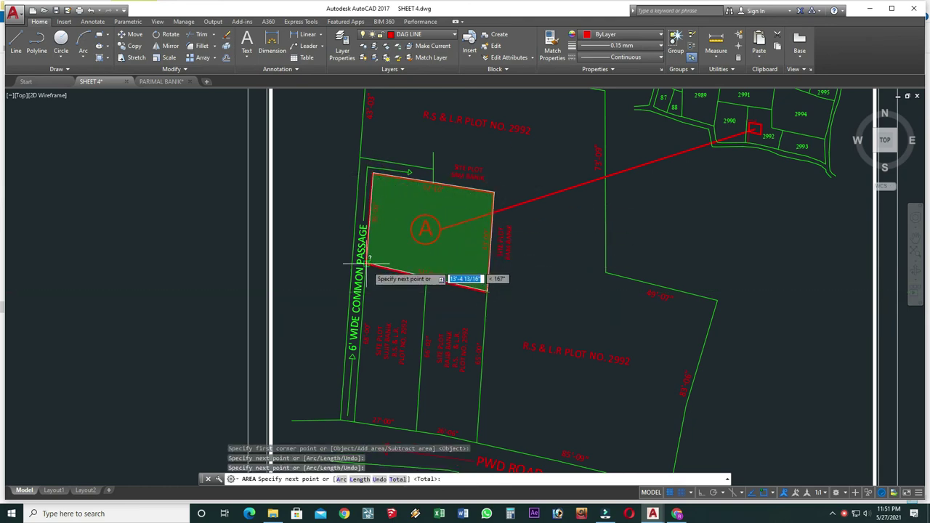
pyautogui.scroll(3, 368, 263)
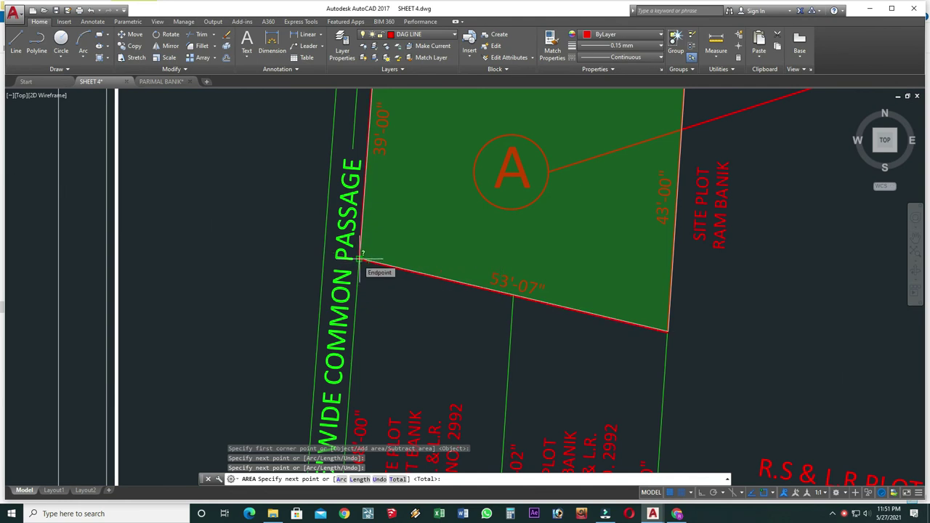
pyautogui.scroll(-2, 359, 258)
pyautogui.click(359, 258)
pyautogui.press('Return')
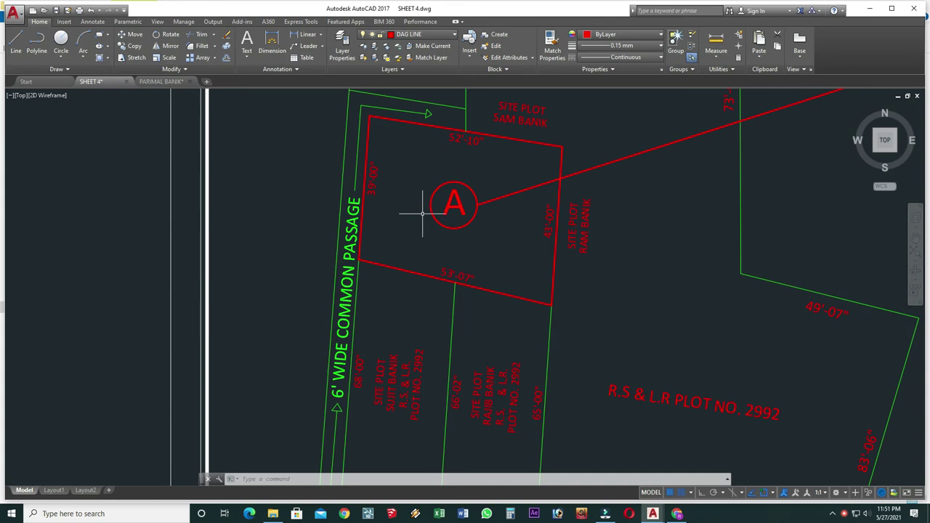
# Zoom and pan to inspect the land statement table and plot A
pyautogui.scroll(-5, 423, 214)
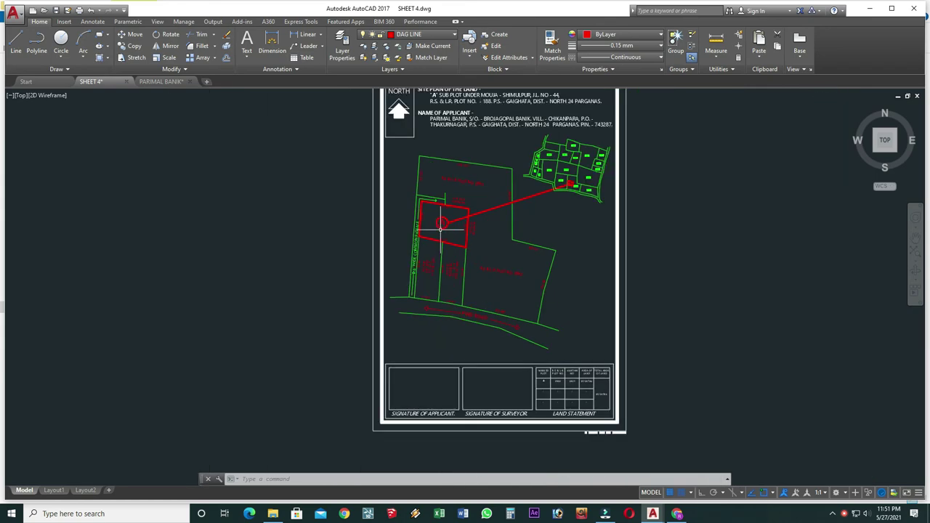
pyautogui.scroll(-5, 445, 251)
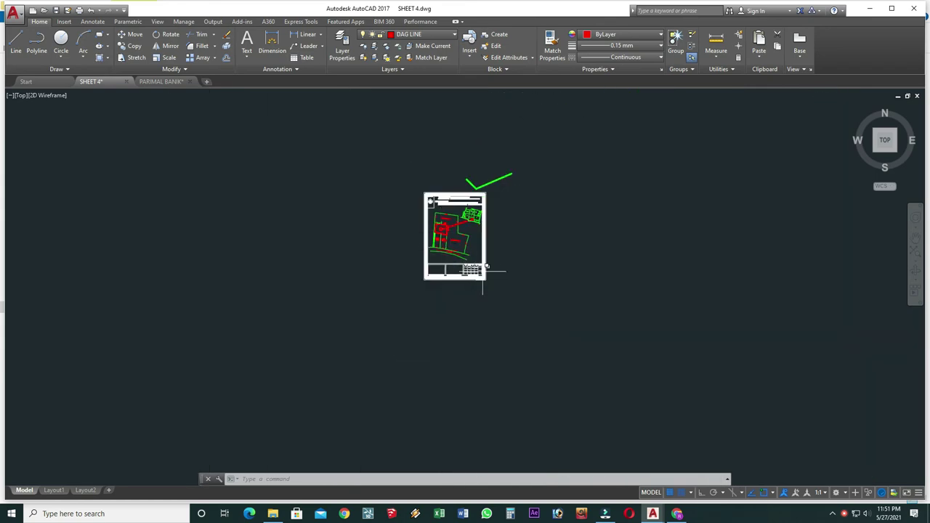
pyautogui.moveTo(483, 270)
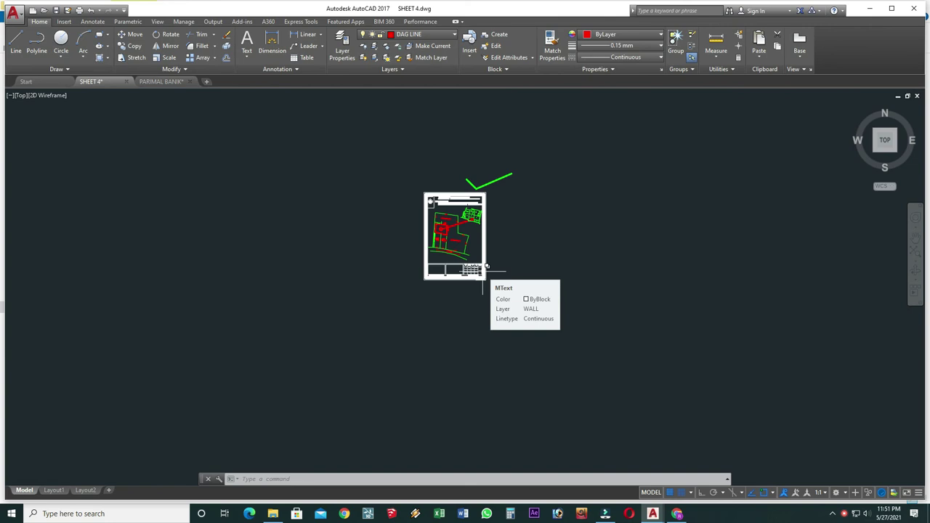
pyautogui.scroll(2, 469, 232)
pyautogui.scroll(2, 473, 236)
pyautogui.moveTo(461, 264); pyautogui.dragTo(551, 271, button='middle')
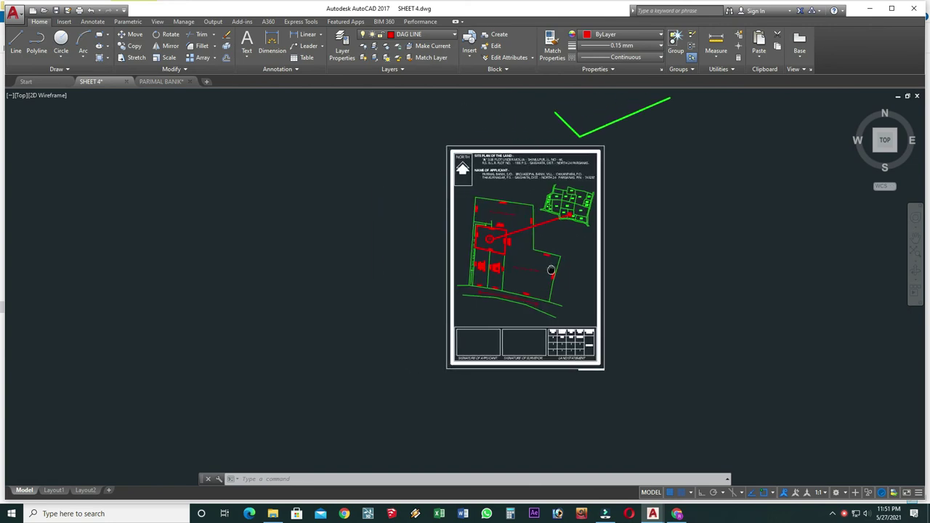
pyautogui.scroll(2, 552, 271)
pyautogui.scroll(2, 536, 280)
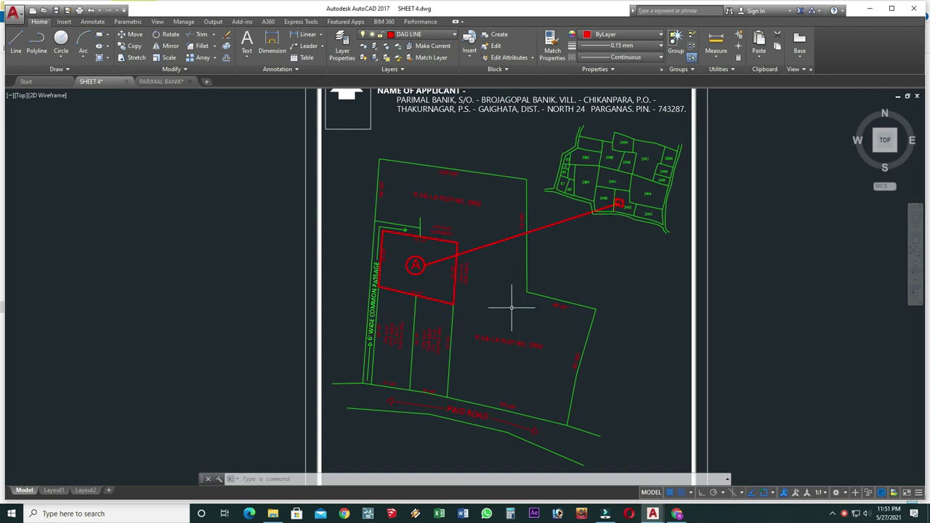
pyautogui.scroll(-6, 510, 320)
pyautogui.scroll(6, 501, 329)
pyautogui.scroll(4, 505, 310)
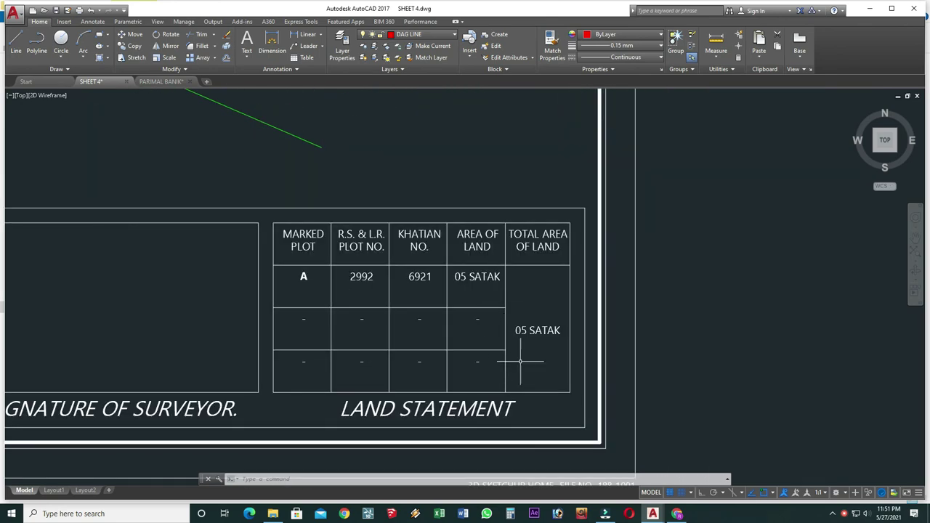
pyautogui.moveTo(508, 357); pyautogui.dragTo(627, 318, button='middle')
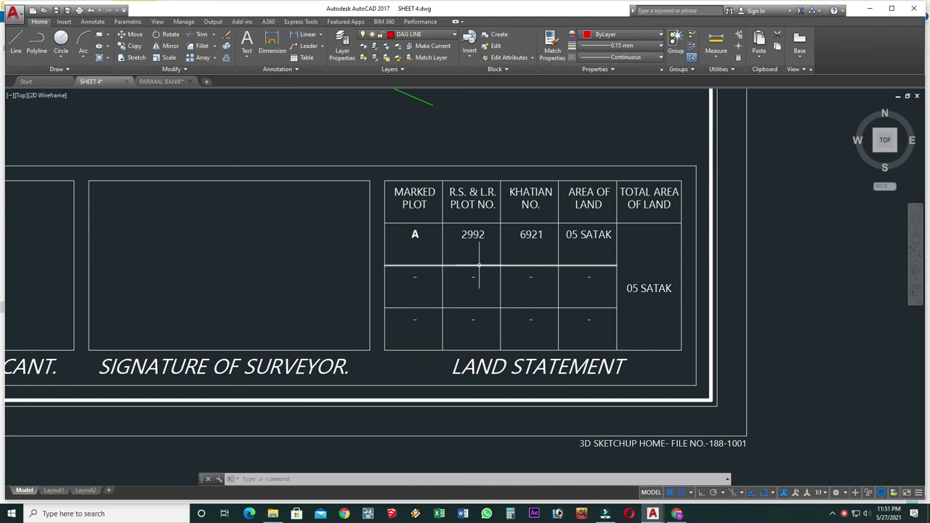
pyautogui.scroll(-1, 480, 280)
pyautogui.scroll(-3, 467, 270)
pyautogui.scroll(-2, 420, 238)
pyautogui.scroll(4, 420, 238)
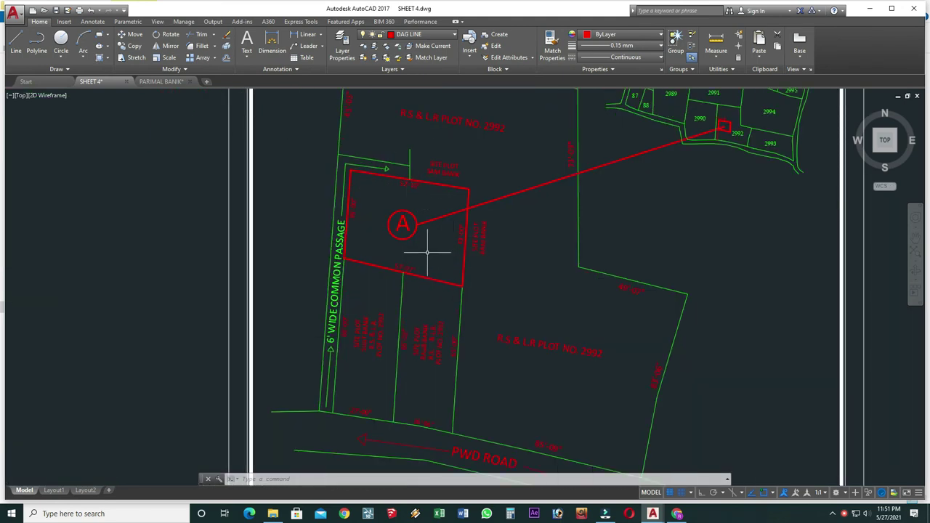
pyautogui.scroll(-2, 426, 249)
pyautogui.scroll(-3, 415, 235)
pyautogui.scroll(5, 482, 312)
pyautogui.scroll(5, 448, 281)
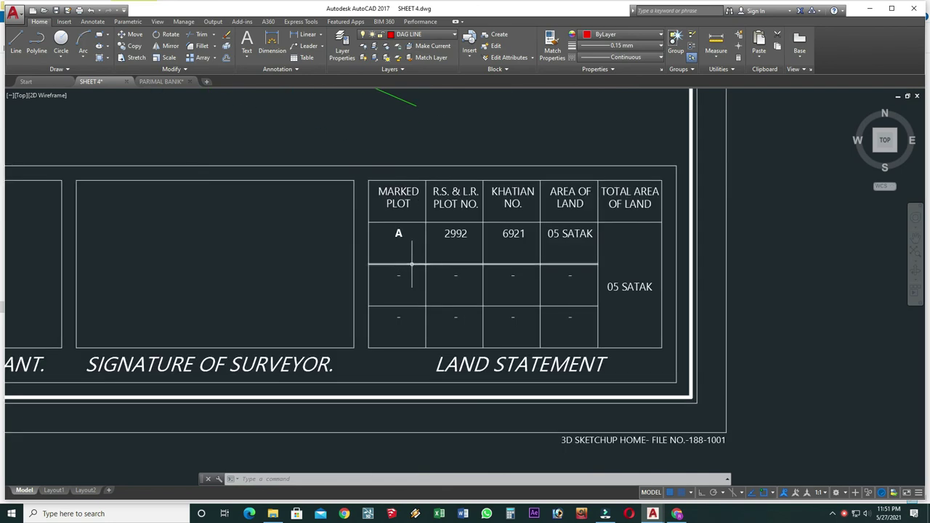
pyautogui.scroll(-5, 401, 276)
pyautogui.scroll(2, 436, 269)
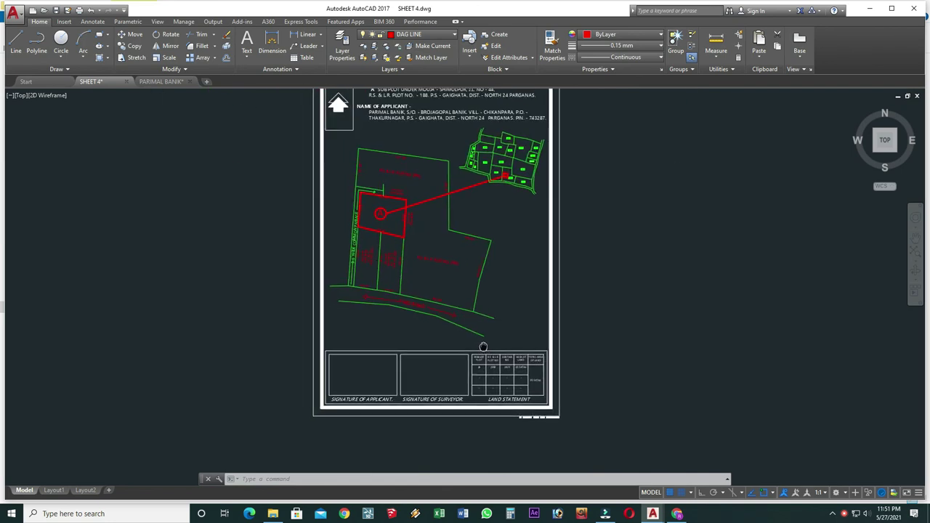
pyautogui.scroll(4, 398, 245)
# Draw a line from inside plot A to its right edge
pyautogui.write('l')
pyautogui.press('Return')
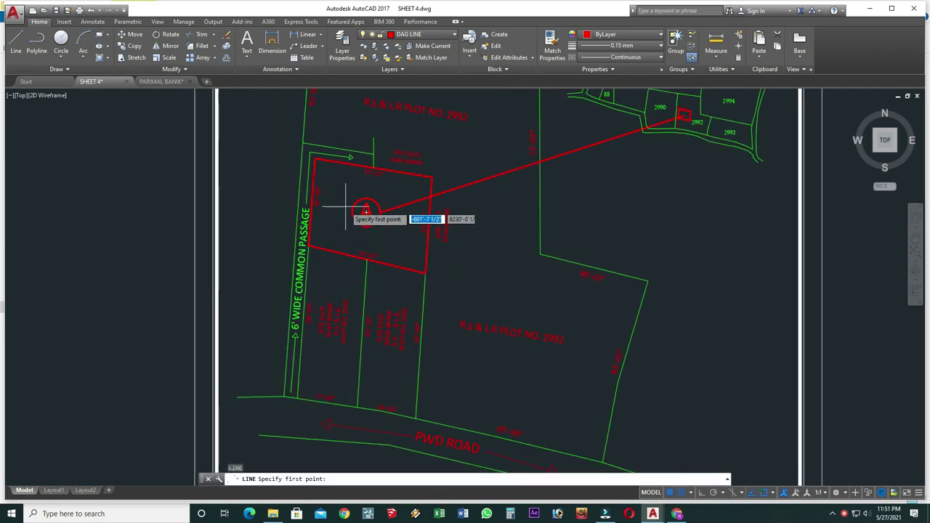
pyautogui.scroll(4, 339, 173)
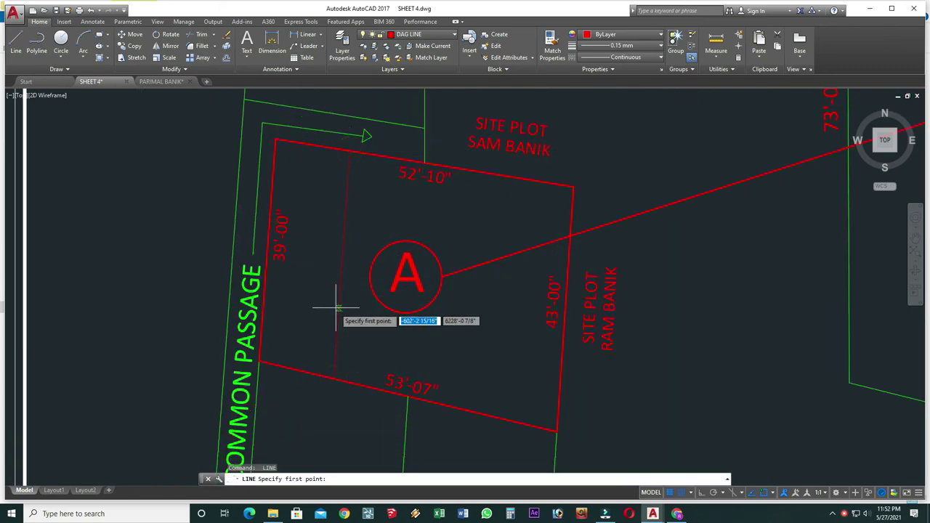
pyautogui.click(338, 311)
pyautogui.click(560, 357)
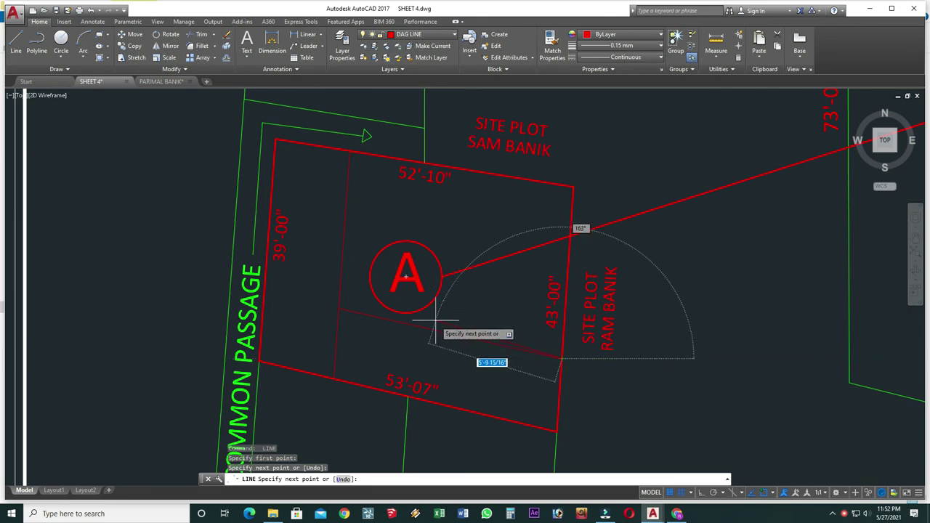
pyautogui.press('Return')
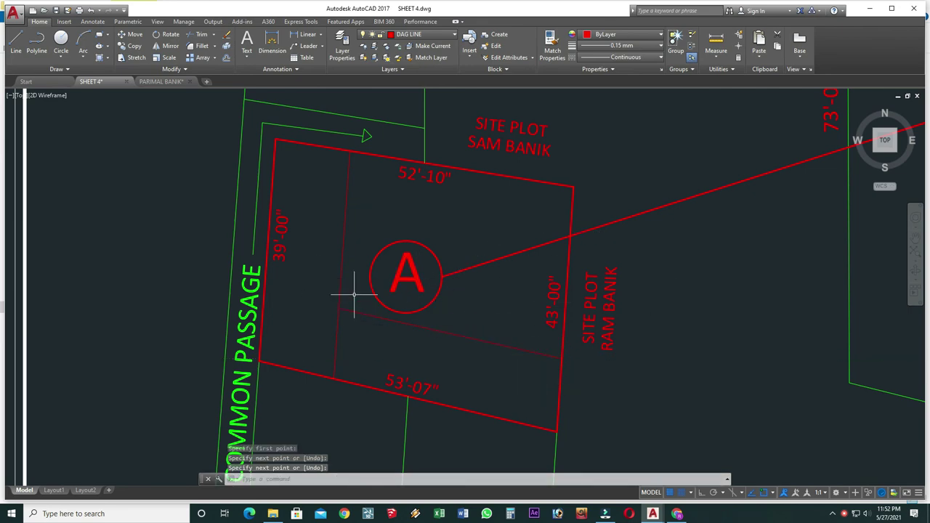
# Window-select the thin vertical and diagonal lines inside plot A and erase them
pyautogui.moveTo(353, 291); pyautogui.dragTo(332, 316)
pyautogui.write('e')
pyautogui.press('Return')
pyautogui.scroll(-5, 333, 314)
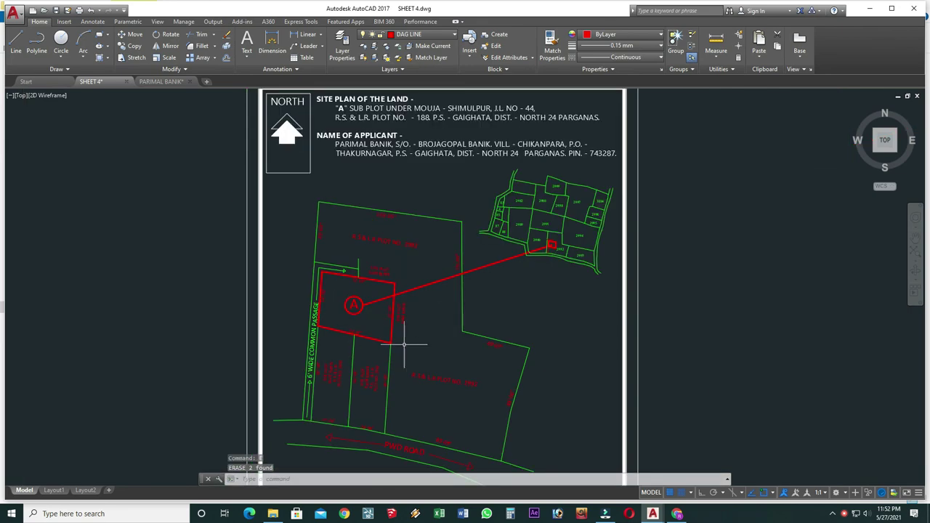
pyautogui.scroll(2, 415, 341)
pyautogui.scroll(-5, 441, 205)
pyautogui.scroll(8, 425, 270)
# Review the sheet's PWD ROAD area, signature boxes and land statement, then centre the whole sheet
pyautogui.moveTo(417, 208); pyautogui.dragTo(452, 296, button='middle')
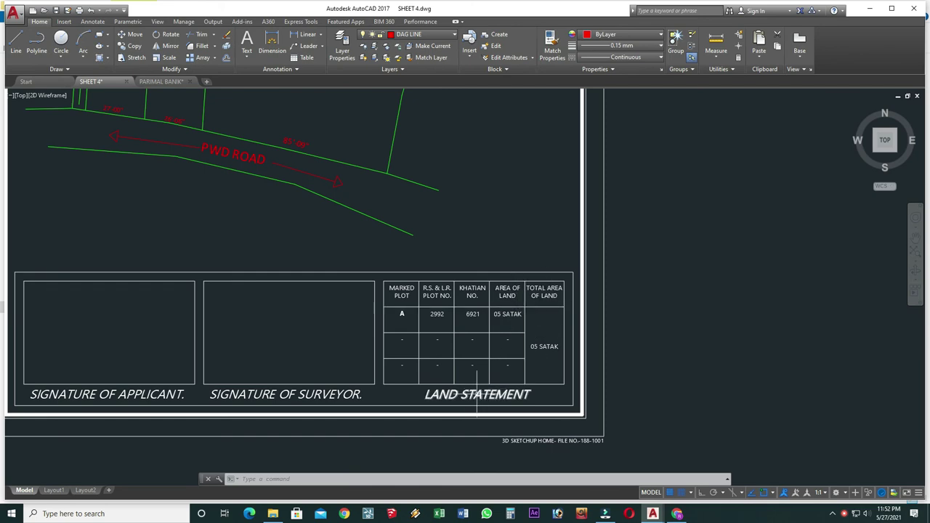
pyautogui.moveTo(316, 357); pyautogui.dragTo(532, 378, button='middle')
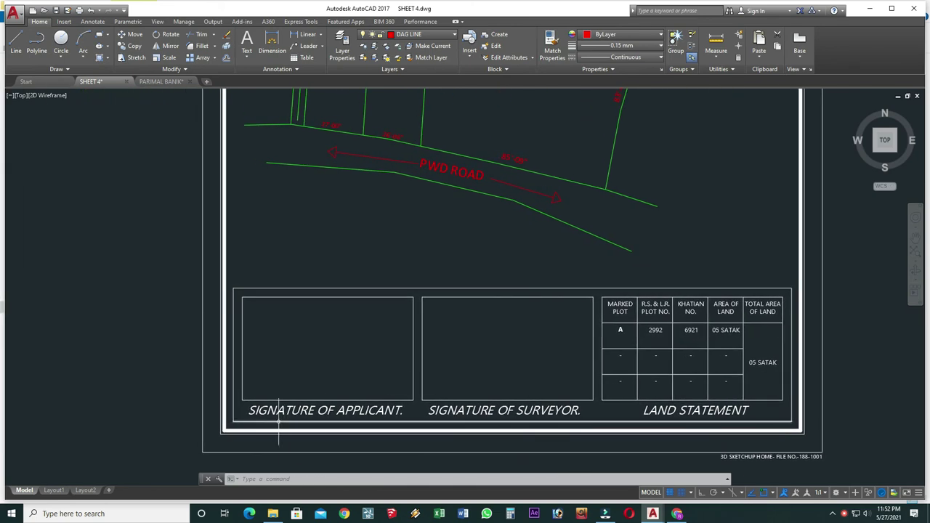
pyautogui.scroll(-4, 399, 359)
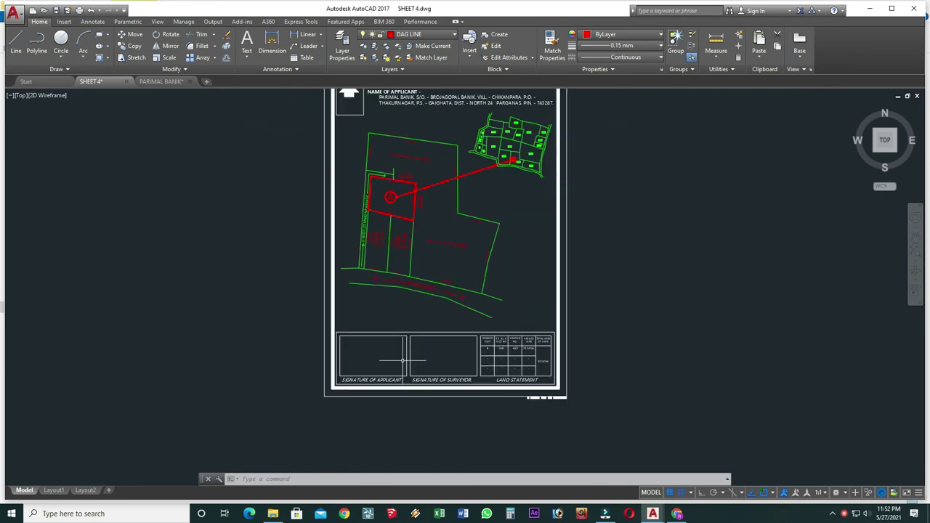
pyautogui.moveTo(417, 357); pyautogui.dragTo(431, 397, button='middle')
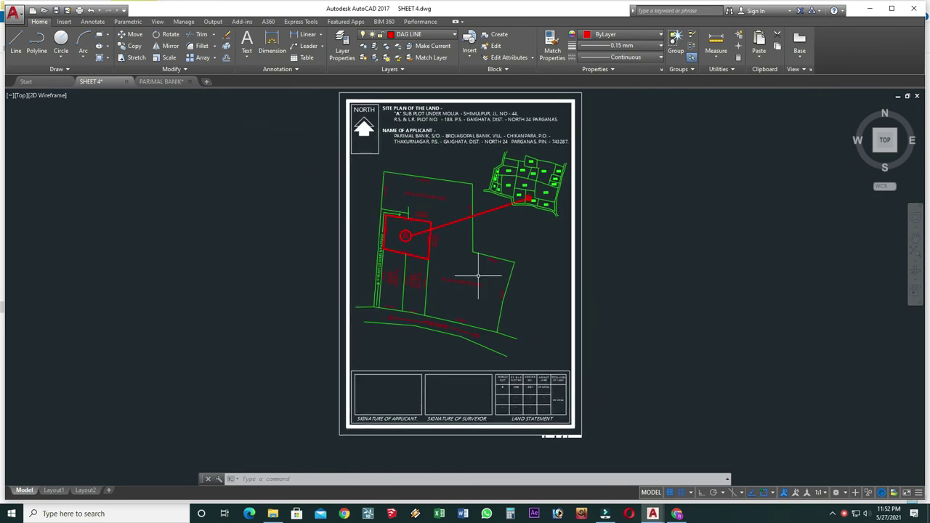
# Save the drawing and set up plotting on the EPSON L3150 Series printer
pyautogui.hotkey('ctrl', 's')
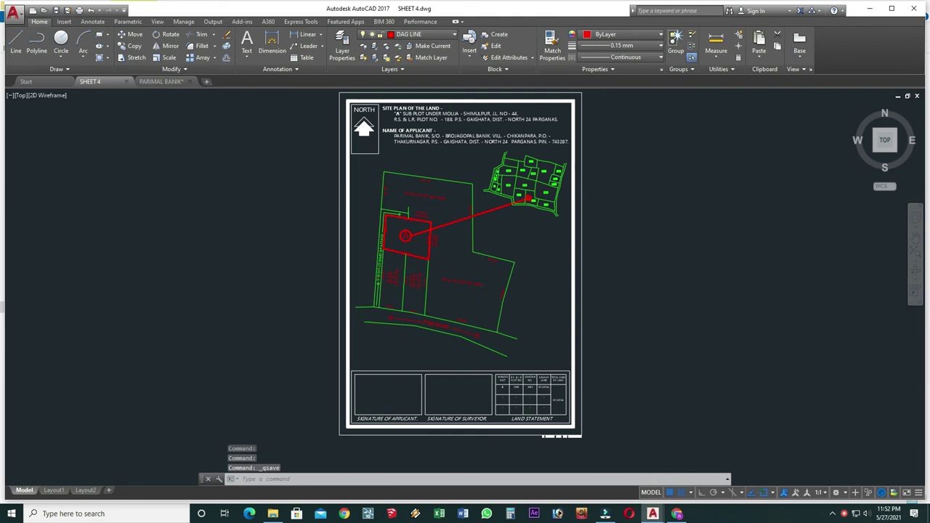
pyautogui.hotkey('ctrl', 'p')
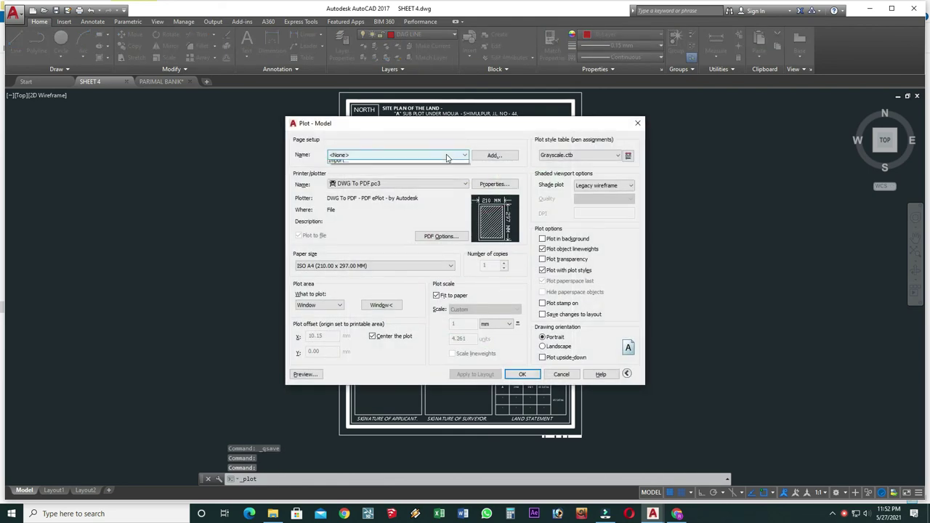
pyautogui.click(446, 155)
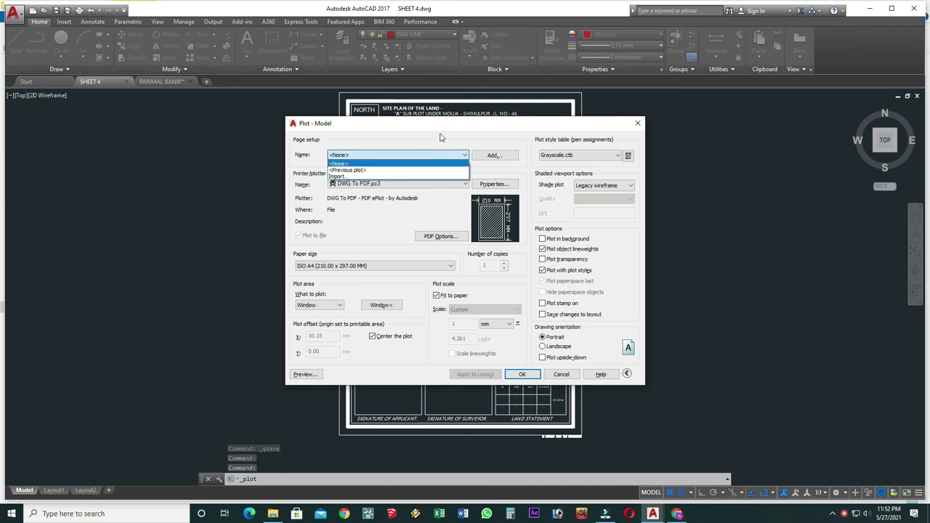
pyautogui.click(441, 131)
pyautogui.click(399, 184)
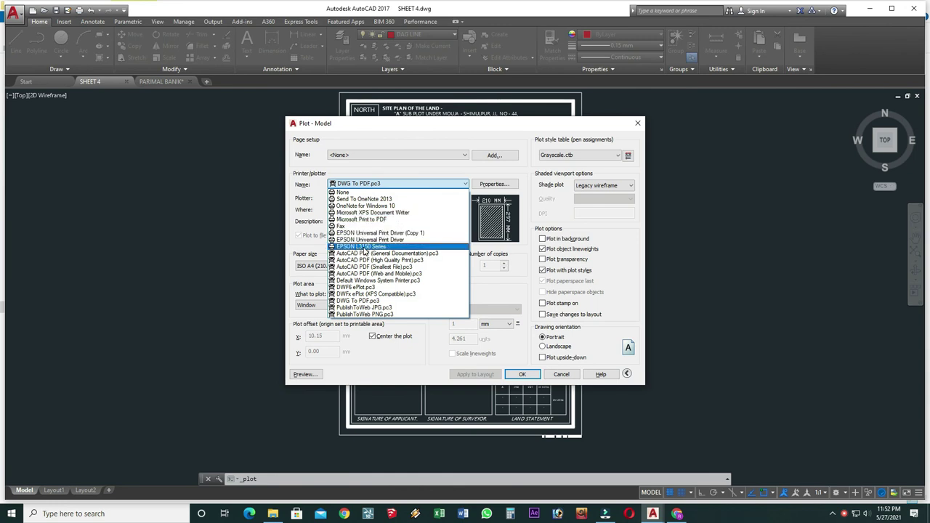
pyautogui.click(365, 248)
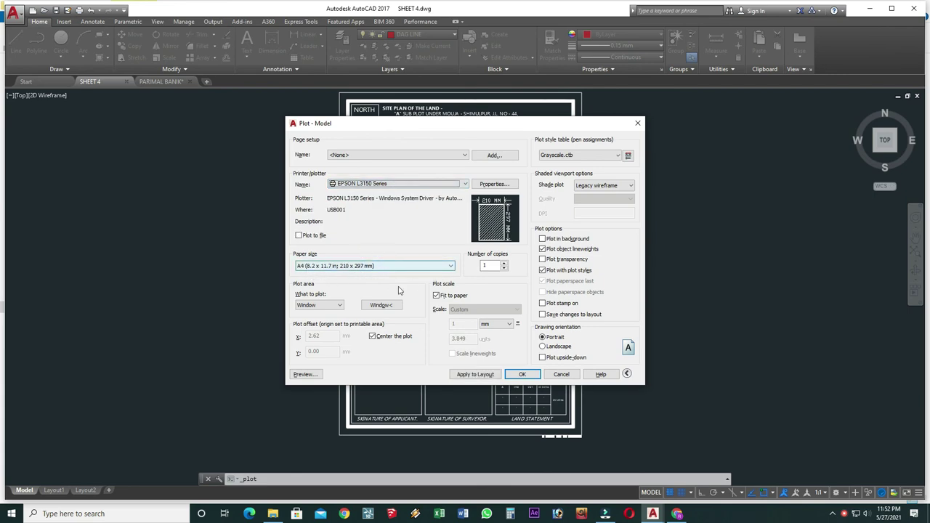
# Window the plot area around the sheet frame, then close Plot without plotting
pyautogui.click(380, 305)
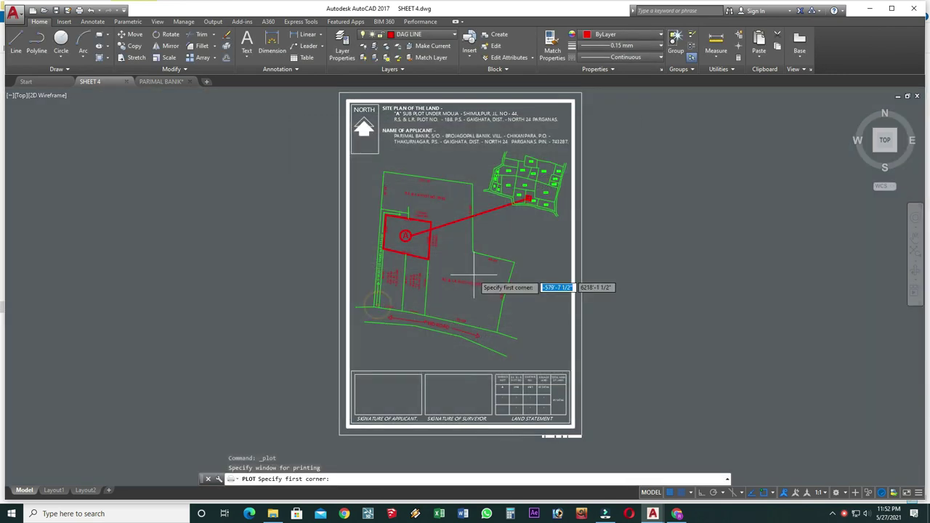
pyautogui.scroll(-5, 474, 276)
pyautogui.scroll(5, 495, 255)
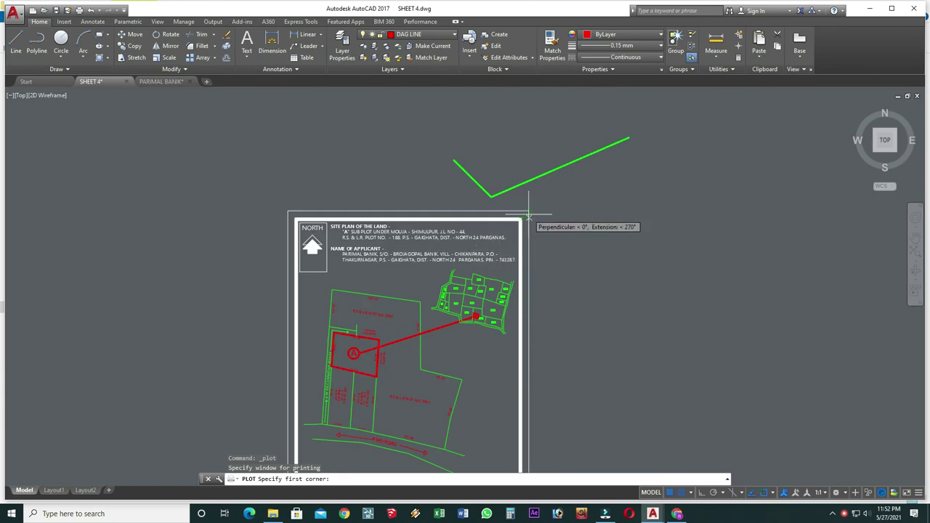
pyautogui.click(529, 215)
pyautogui.scroll(2, 528, 215)
pyautogui.scroll(-6, 411, 285)
pyautogui.scroll(1, 312, 341)
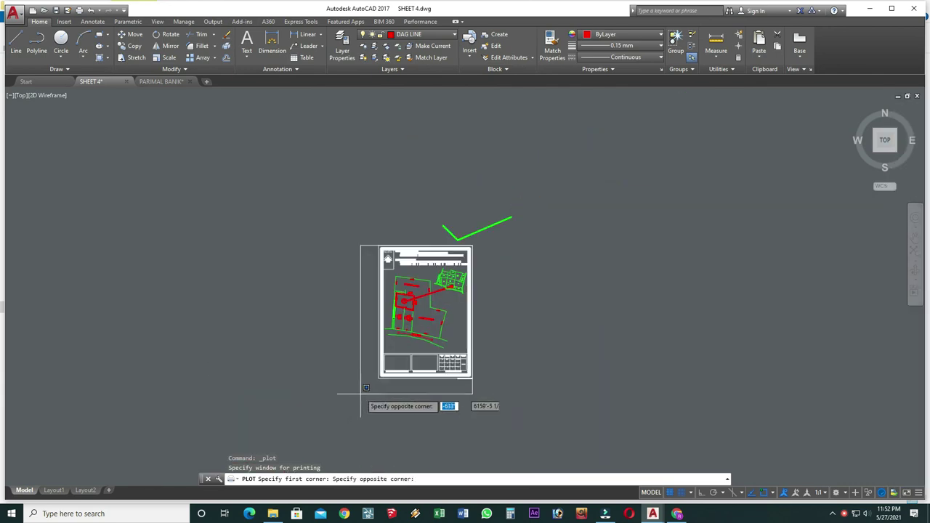
pyautogui.scroll(3, 361, 394)
pyautogui.click(383, 343)
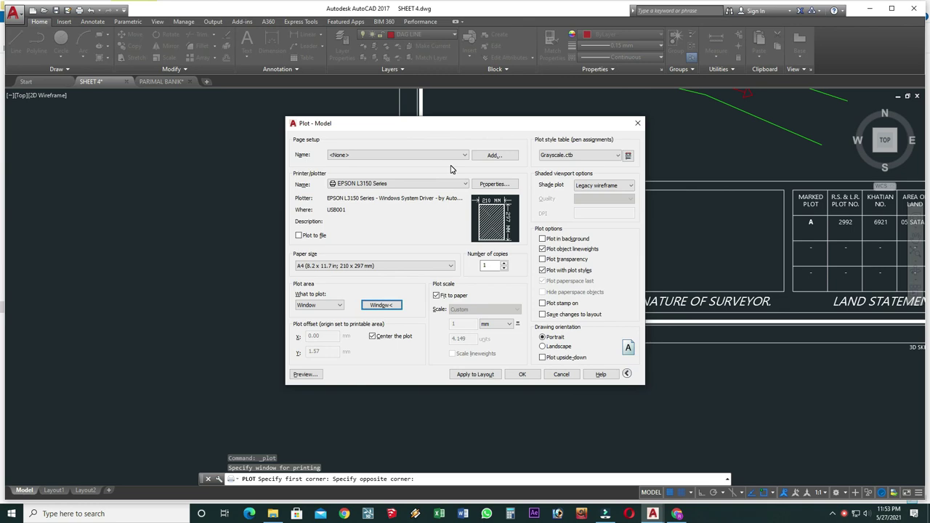
pyautogui.press('Escape')
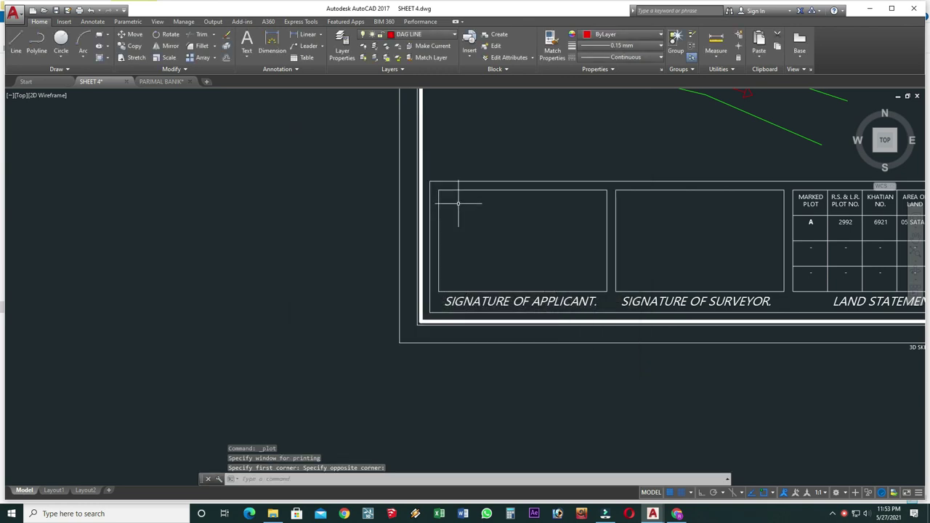
pyautogui.click(458, 204)
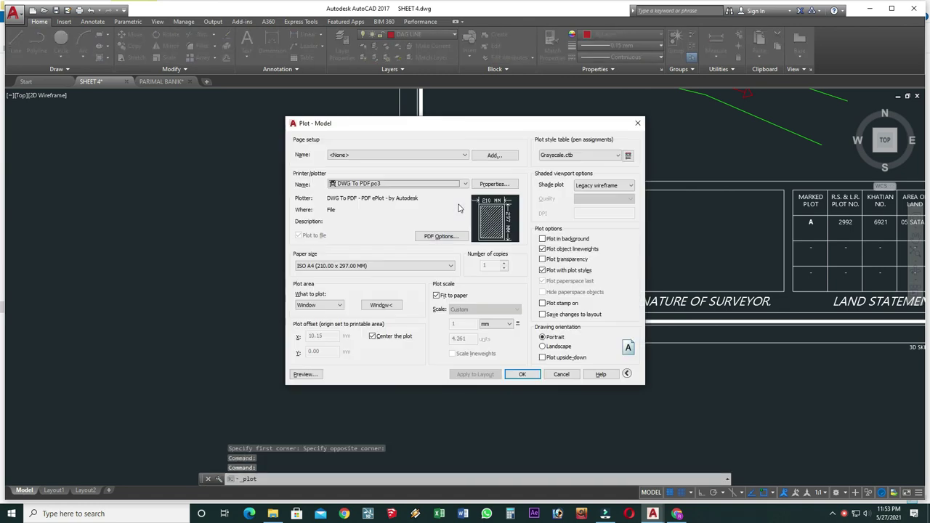
pyautogui.click(368, 186)
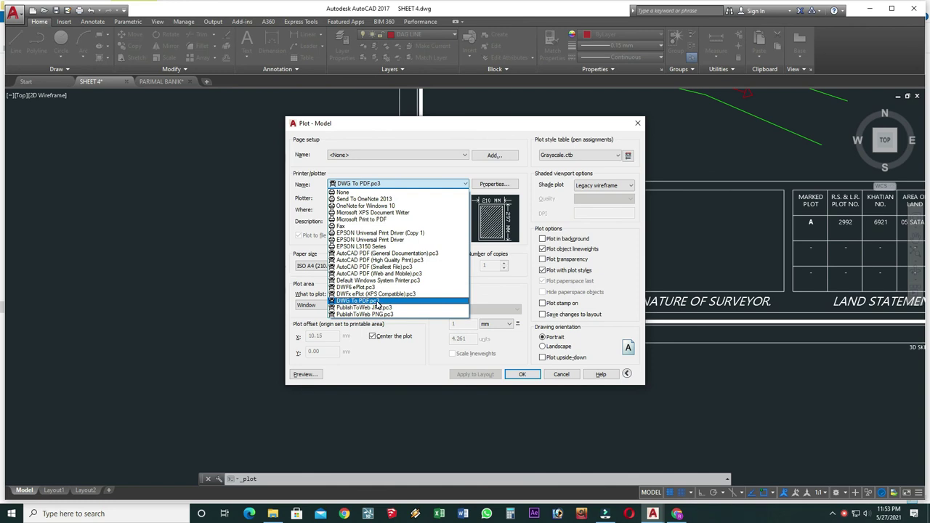
pyautogui.click(377, 302)
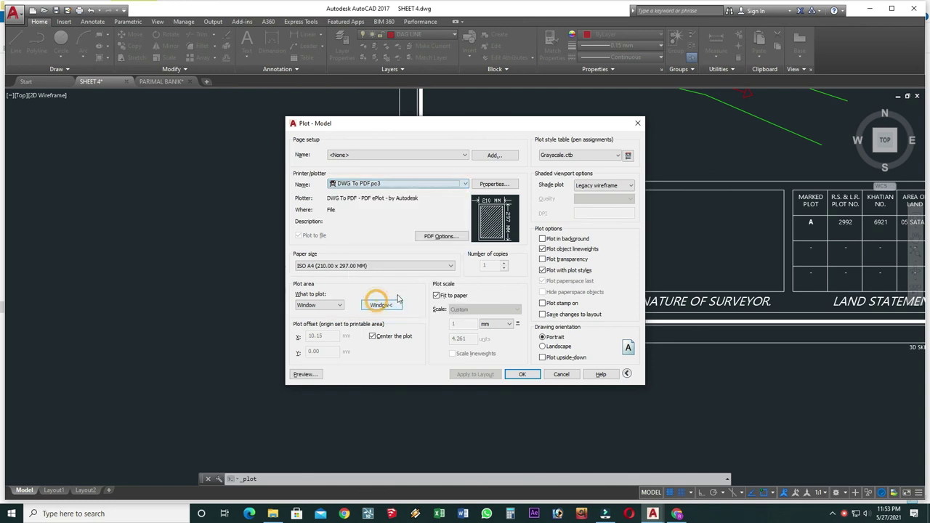
pyautogui.click(374, 266)
pyautogui.scroll(1, 363, 356)
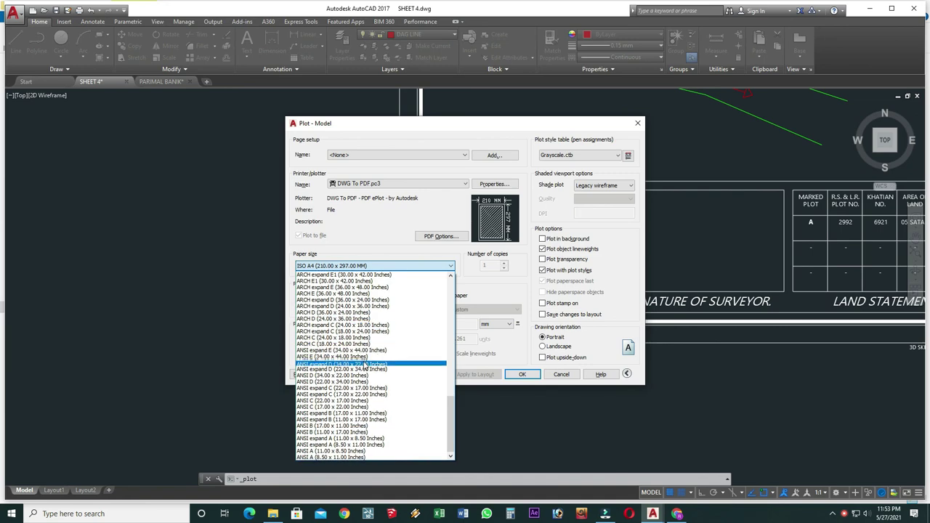
pyautogui.scroll(2, 349, 349)
pyautogui.scroll(1, 338, 341)
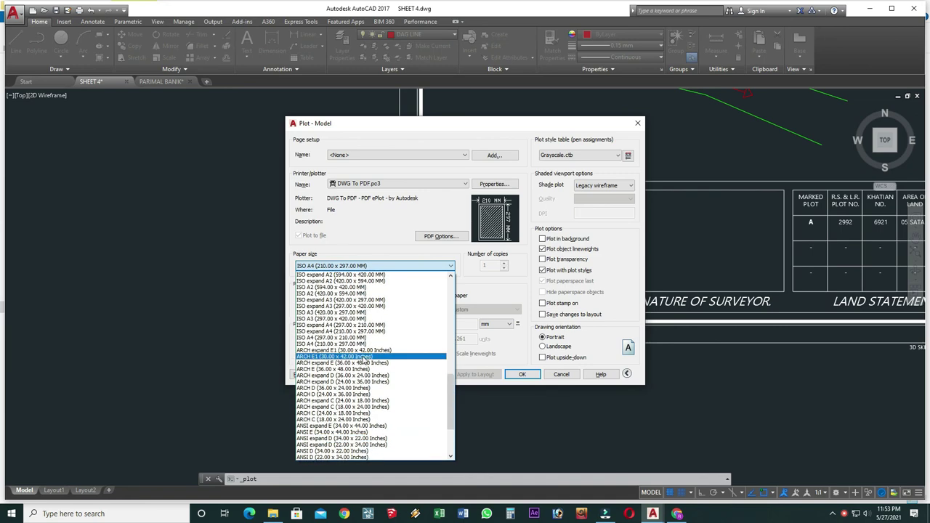
pyautogui.click(330, 338)
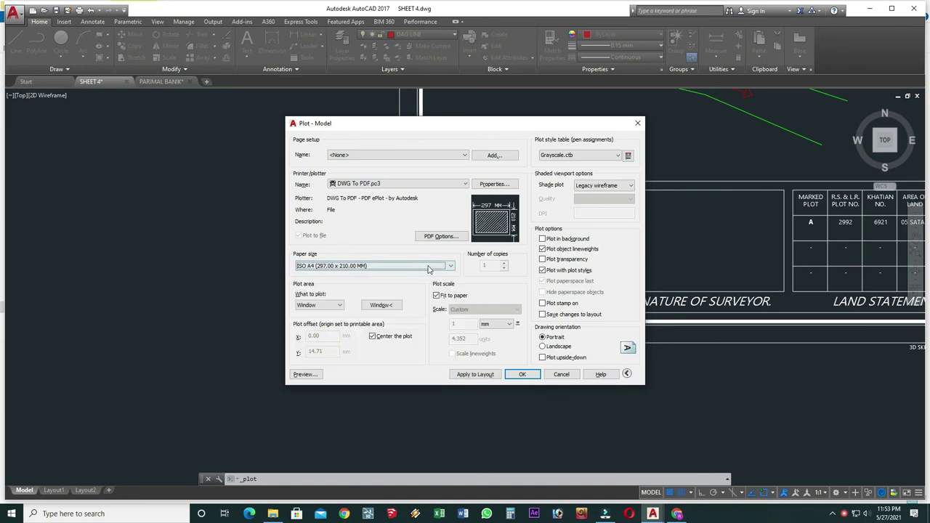
pyautogui.click(451, 267)
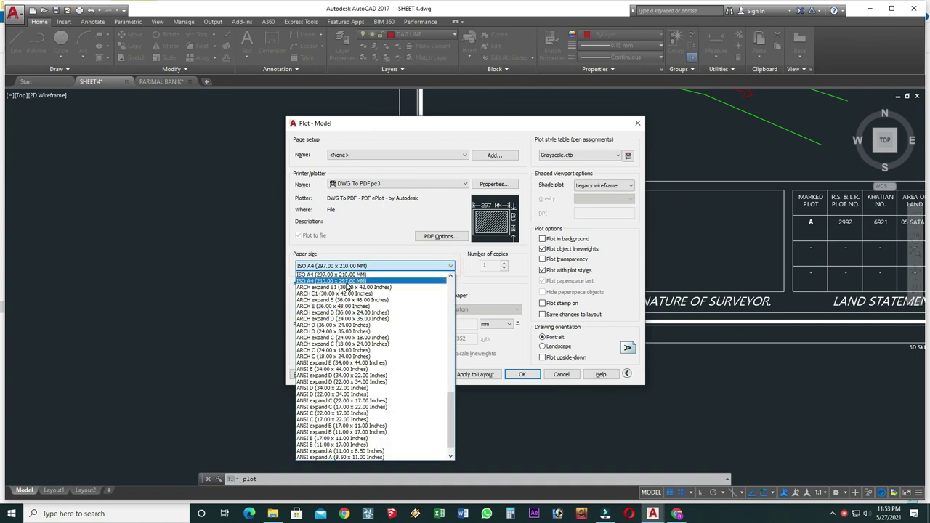
pyautogui.click(342, 281)
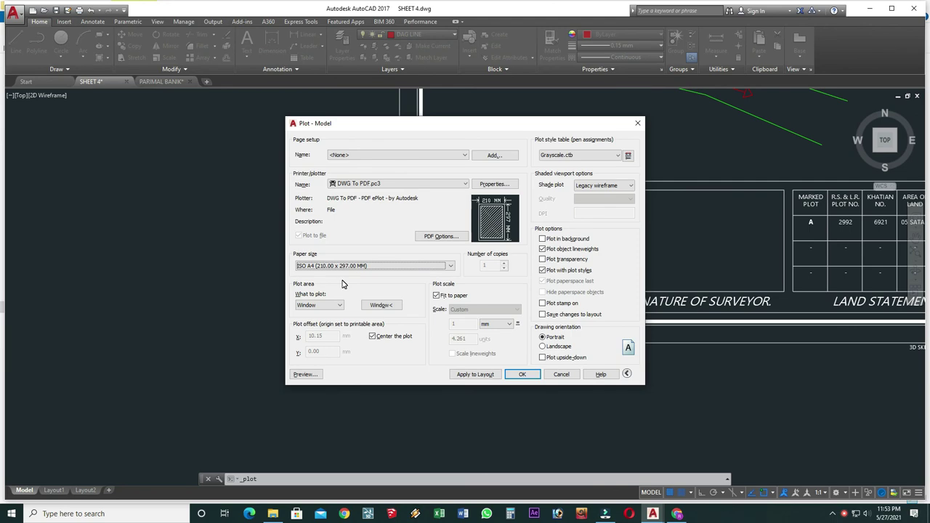
# Set the plot window between the sheet's top-right and lower-left corners
pyautogui.click(382, 305)
pyautogui.scroll(-3, 407, 276)
pyautogui.scroll(-3, 469, 243)
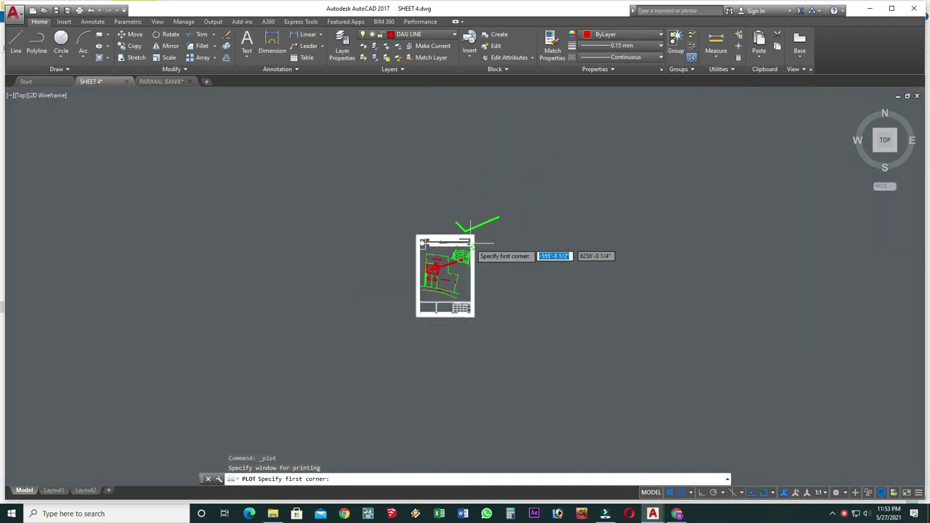
pyautogui.scroll(6, 471, 242)
pyautogui.click(481, 206)
pyautogui.scroll(-6, 441, 276)
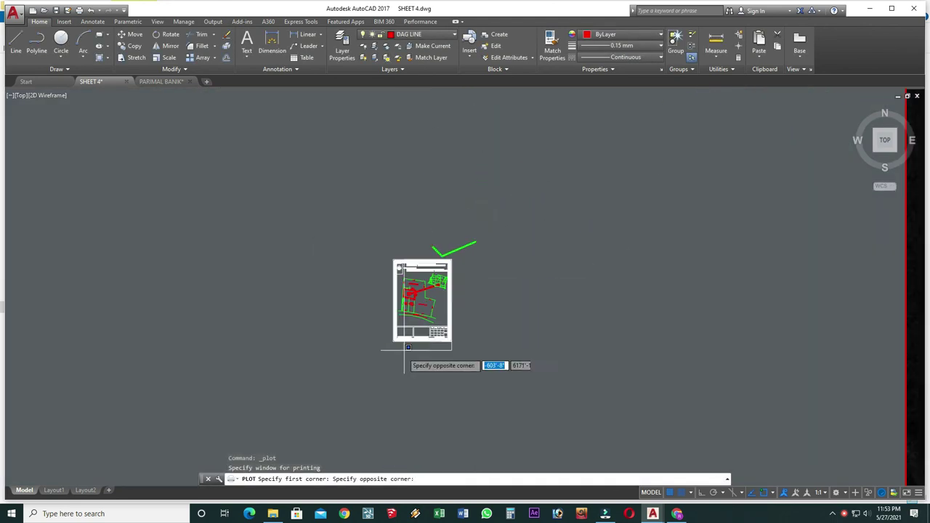
pyautogui.scroll(5, 407, 347)
pyautogui.scroll(2, 368, 311)
pyautogui.click(329, 300)
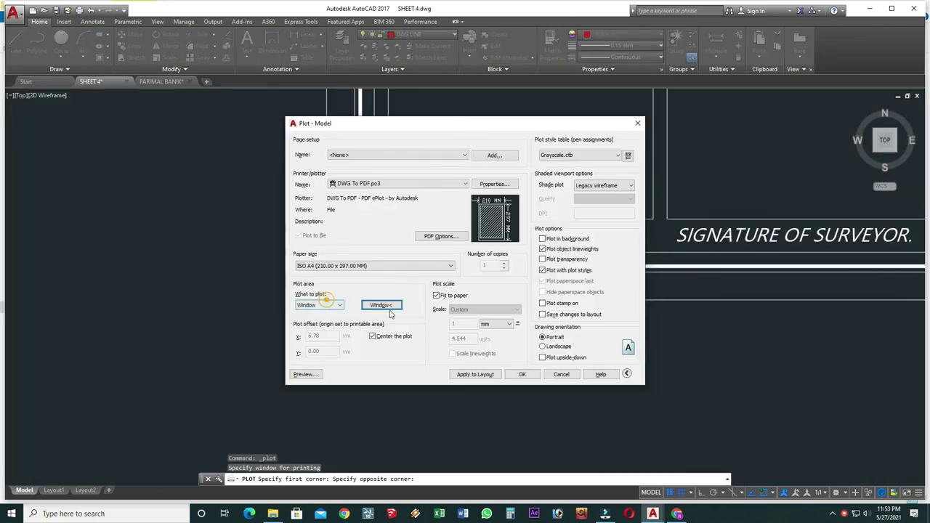
# Preview the portrait A4 plot, inspecting plot A and the sheet's lower part, then exit the preview
pyautogui.click(308, 375)
pyautogui.scroll(2, 453, 251)
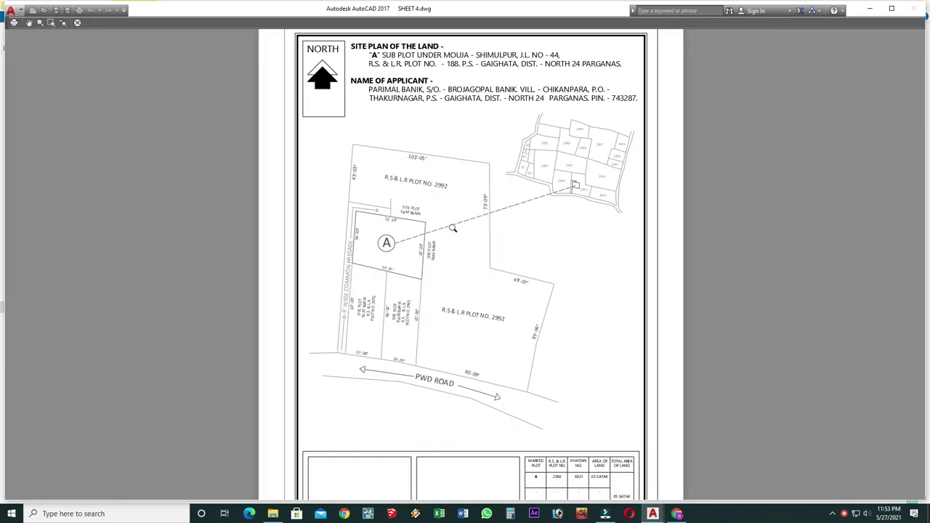
pyautogui.scroll(-4, 450, 227)
pyautogui.scroll(4, 465, 218)
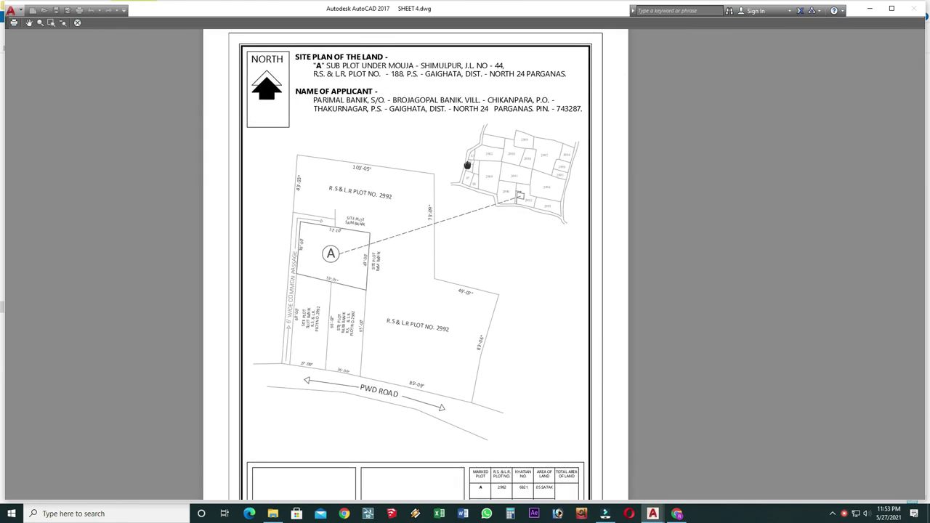
pyautogui.moveTo(490, 270); pyautogui.dragTo(490, 197, button='middle')
pyautogui.scroll(3, 480, 211)
pyautogui.scroll(-2, 509, 242)
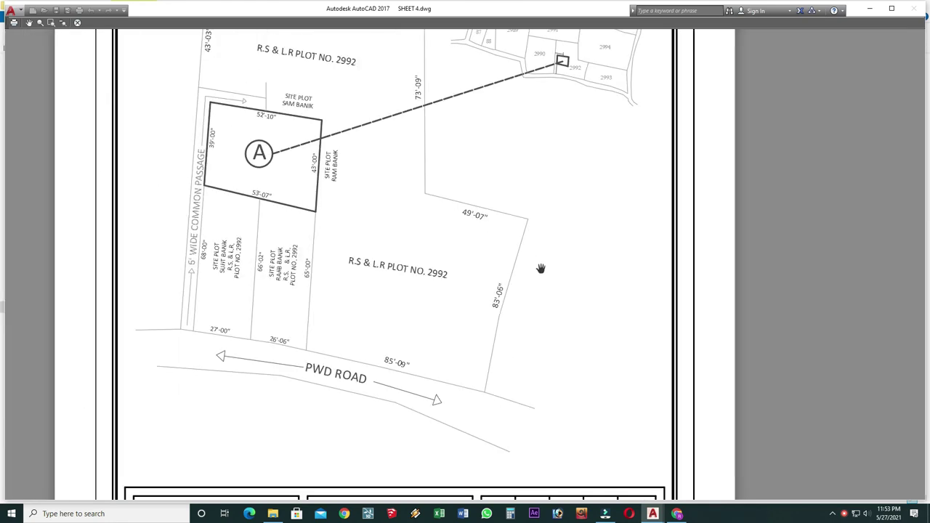
pyautogui.scroll(-1, 549, 264)
pyautogui.scroll(-3, 563, 272)
pyautogui.scroll(1, 538, 272)
pyautogui.scroll(2, 537, 272)
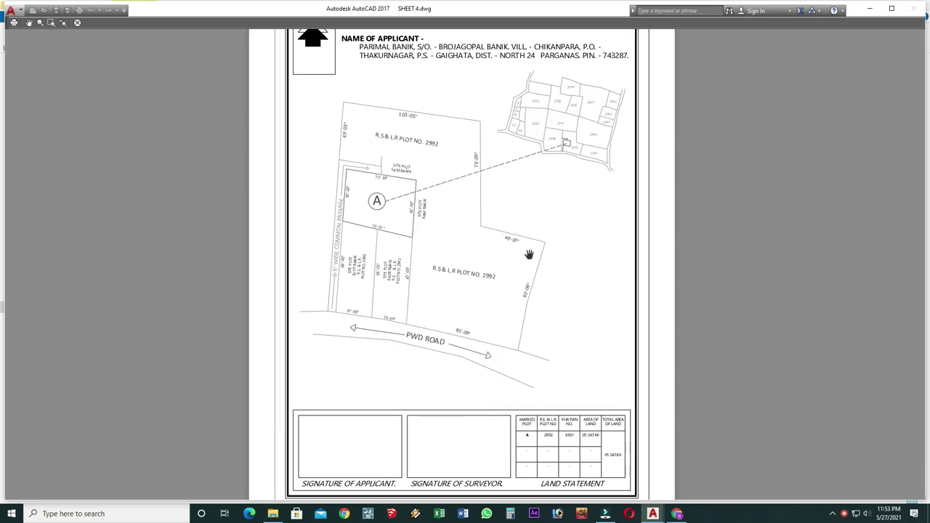
pyautogui.moveTo(541, 353); pyautogui.dragTo(524, 323)
pyautogui.scroll(-2, 524, 323)
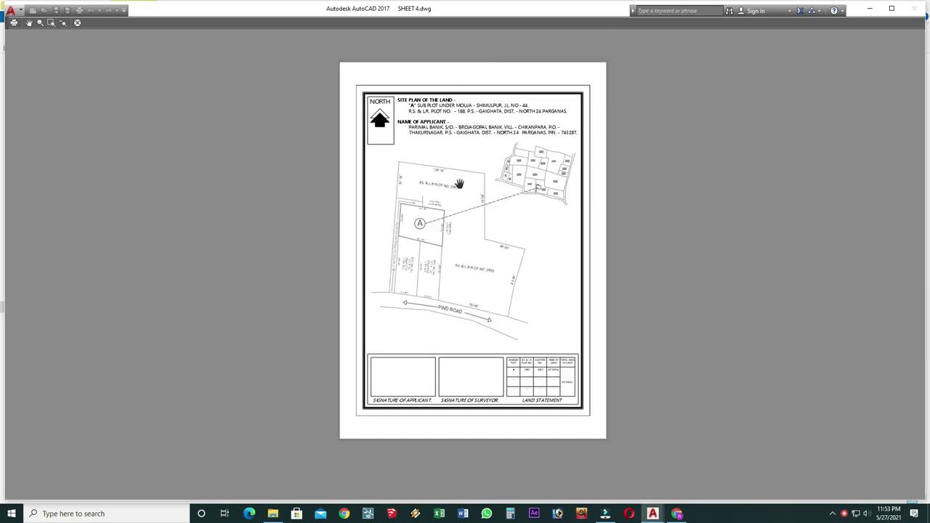
pyautogui.rightClick(520, 189)
# Plot the sheet to a PDF saved on the Desktop, named after the drafter
pyautogui.click(532, 196)
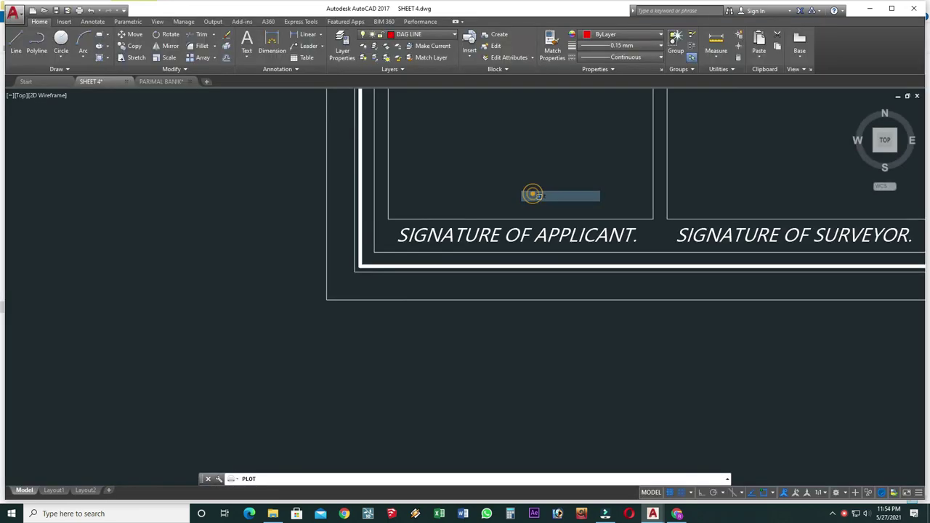
pyautogui.click(523, 374)
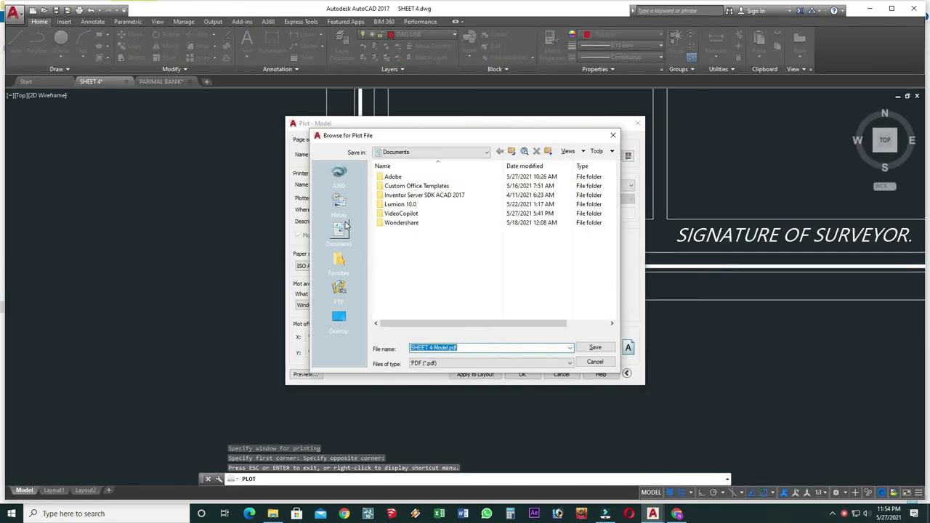
pyautogui.click(338, 320)
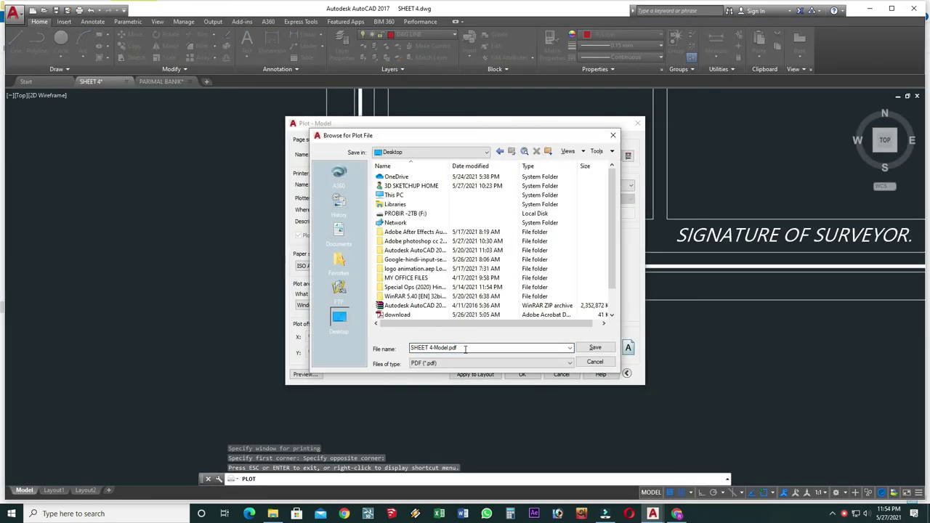
pyautogui.moveTo(465, 349); pyautogui.dragTo(412, 349)
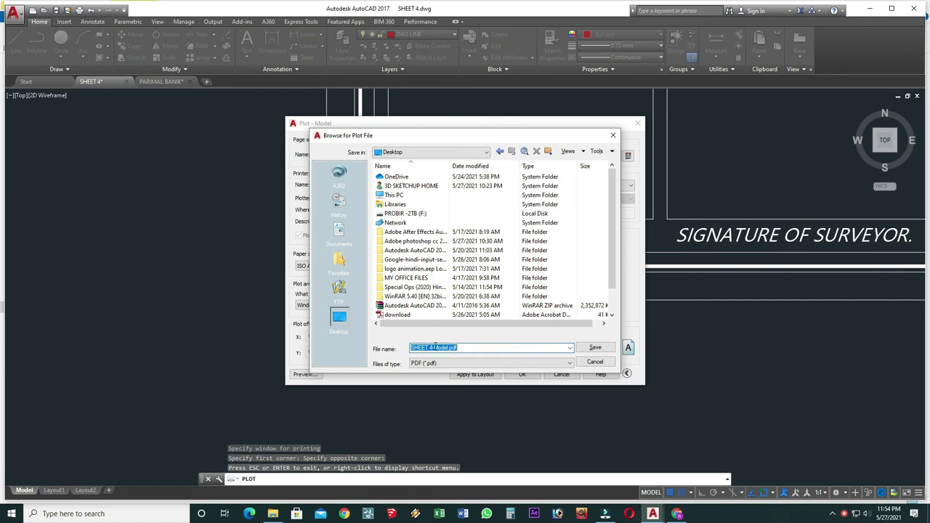
pyautogui.write('S')
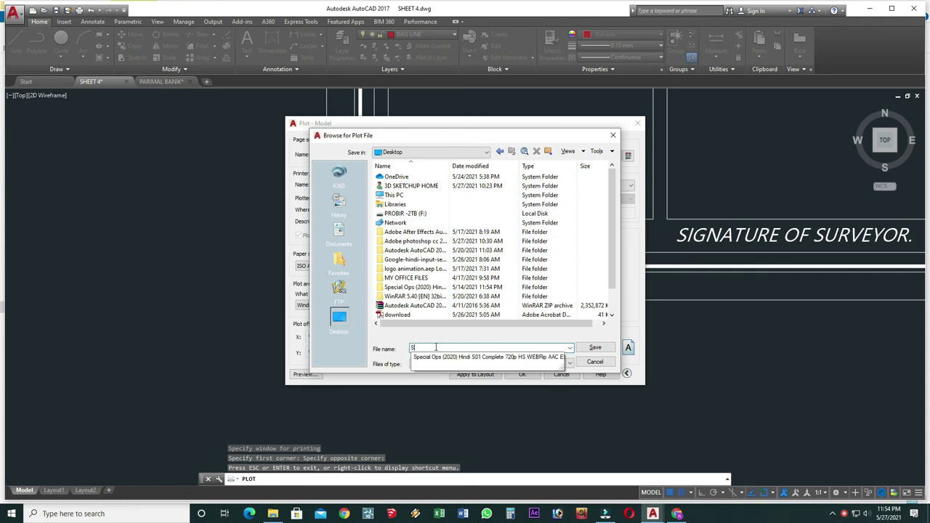
pyautogui.write('AM BANIK')
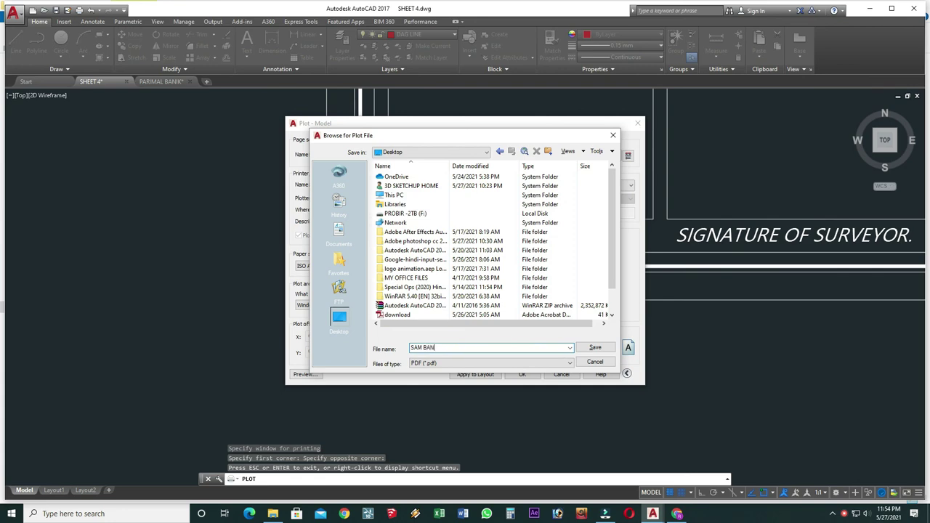
pyautogui.click(596, 348)
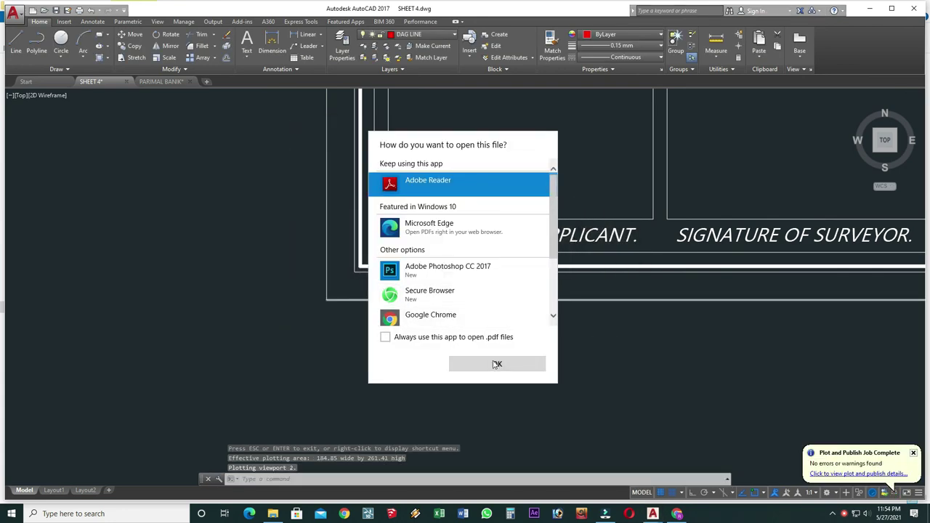
# Open the new PDF in Adobe Reader, close it, and minimize AutoCAD
pyautogui.click(482, 361)
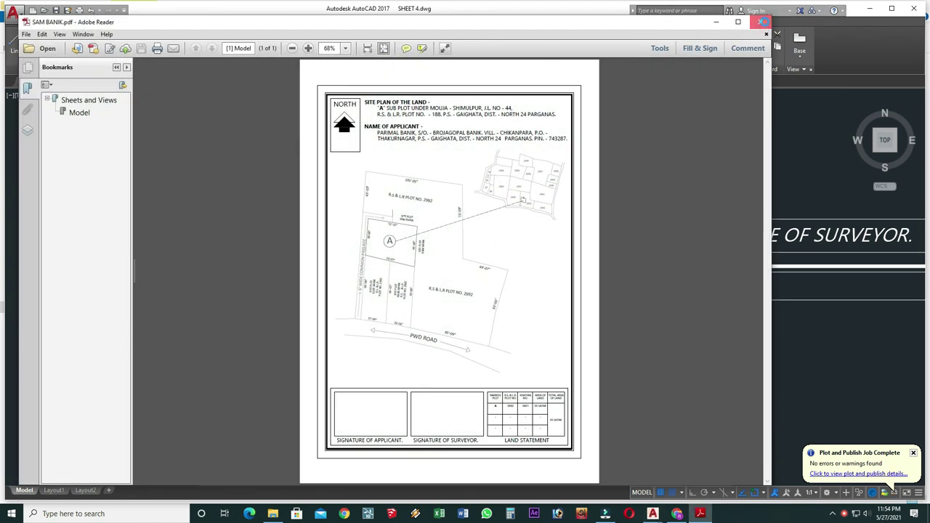
pyautogui.click(760, 22)
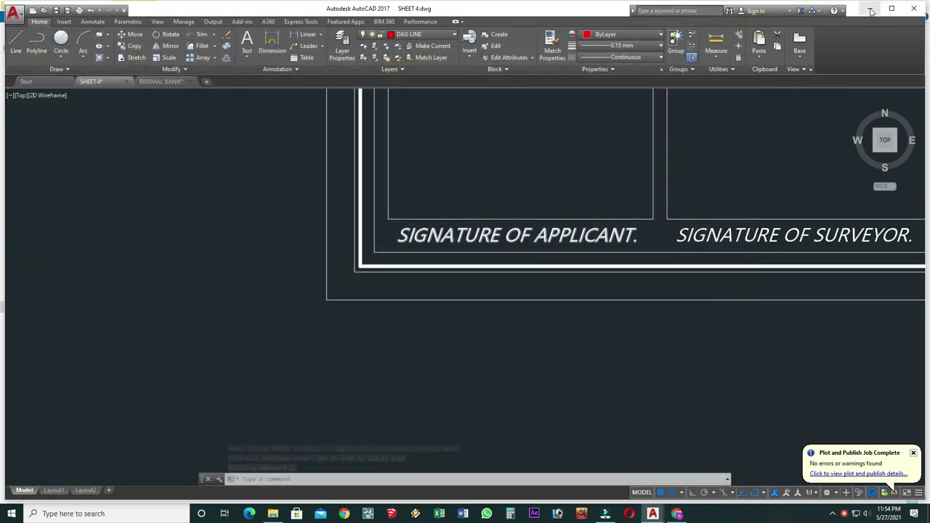
pyautogui.click(872, 8)
# Minimize File Explorer and open the plotted site plan PDF from the desktop
pyautogui.click(875, 7)
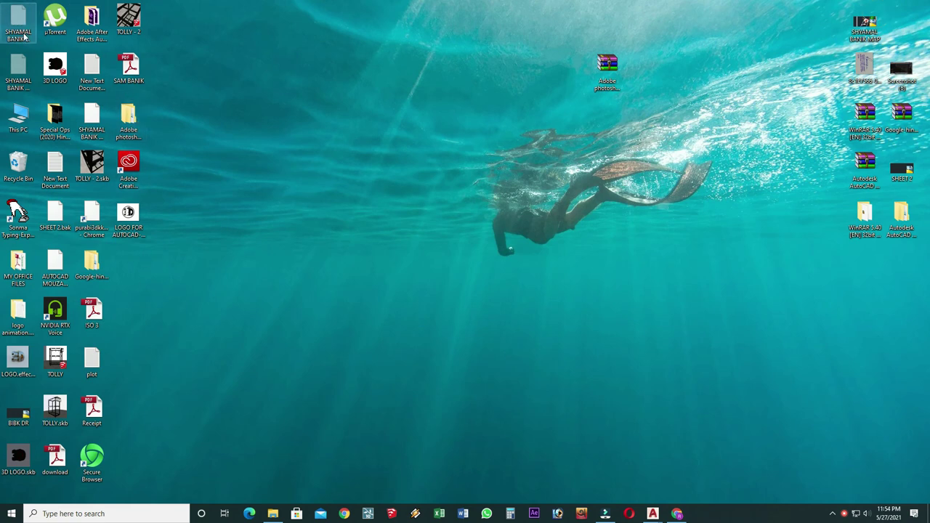
pyautogui.click(99, 308)
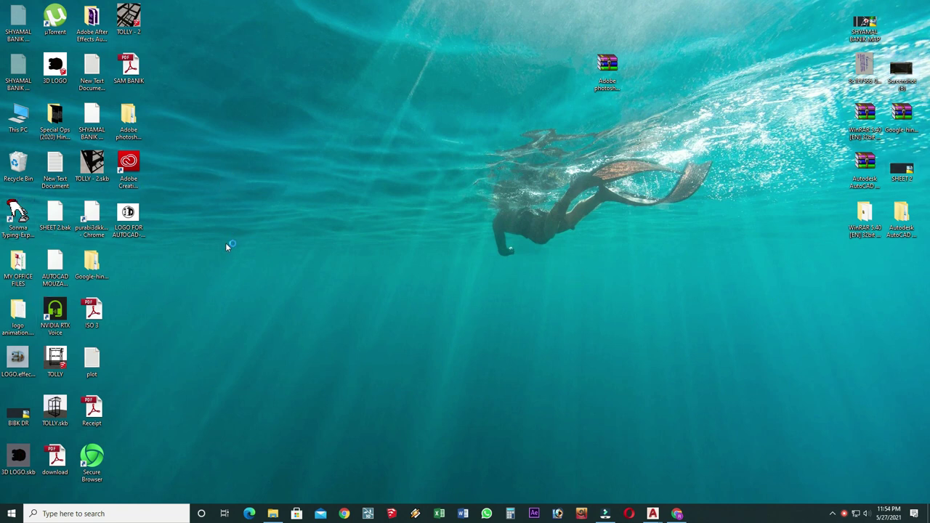
pyautogui.click(193, 36)
pyautogui.doubleClick(128, 67)
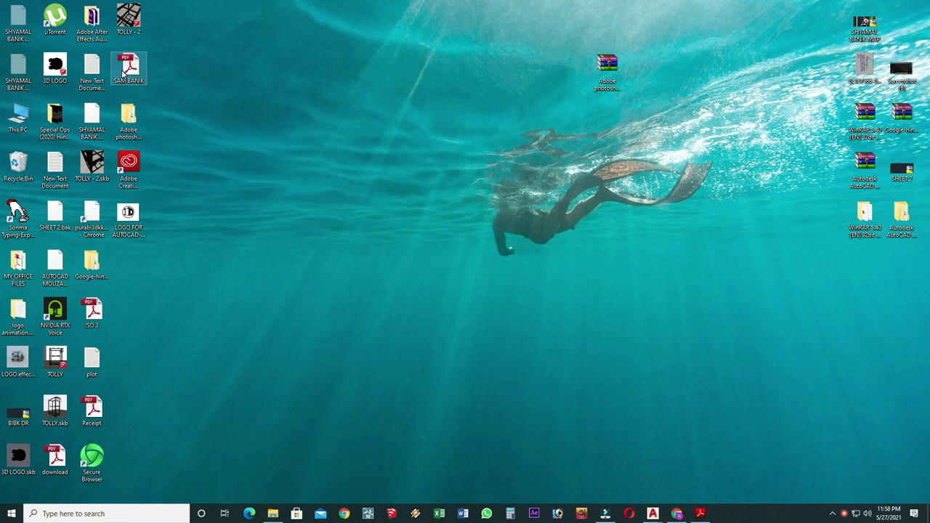
# Check the portrait PDF page with the site plan and land statement, then minimize Adobe Reader
pyautogui.doubleClick(137, 69)
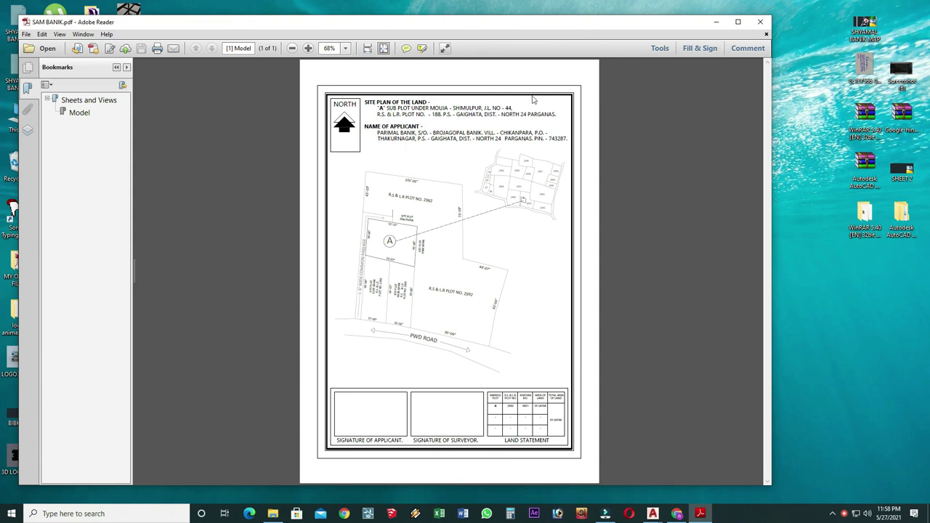
pyautogui.click(716, 22)
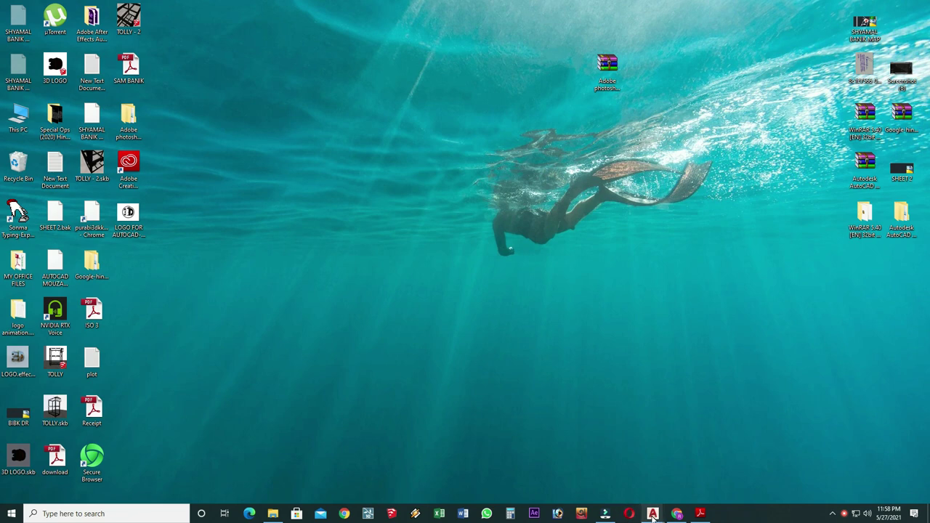
# Return to AutoCAD's SHEET 4 drawing and frame the whole sheet, including the signature and land statement boxes
pyautogui.click(651, 492)
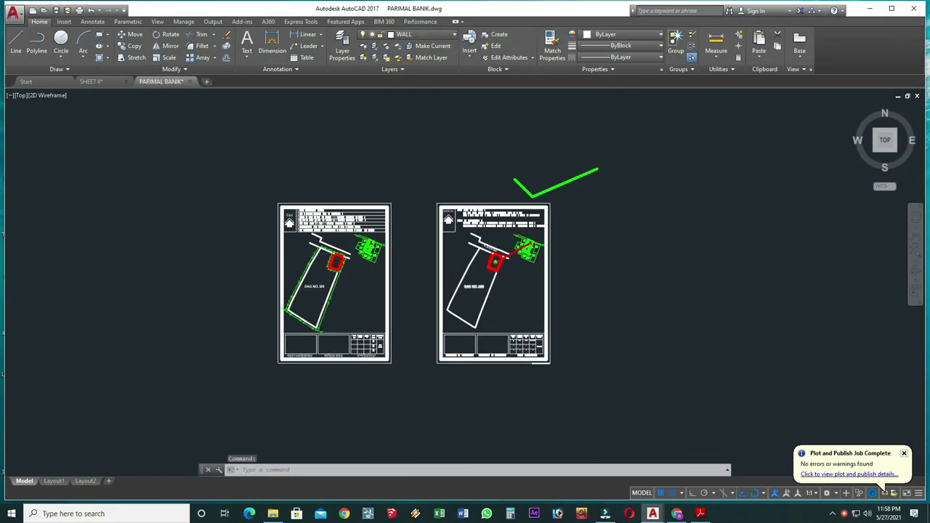
pyautogui.scroll(-2, 465, 290)
pyautogui.scroll(-2, 465, 290)
pyautogui.scroll(-2, 499, 371)
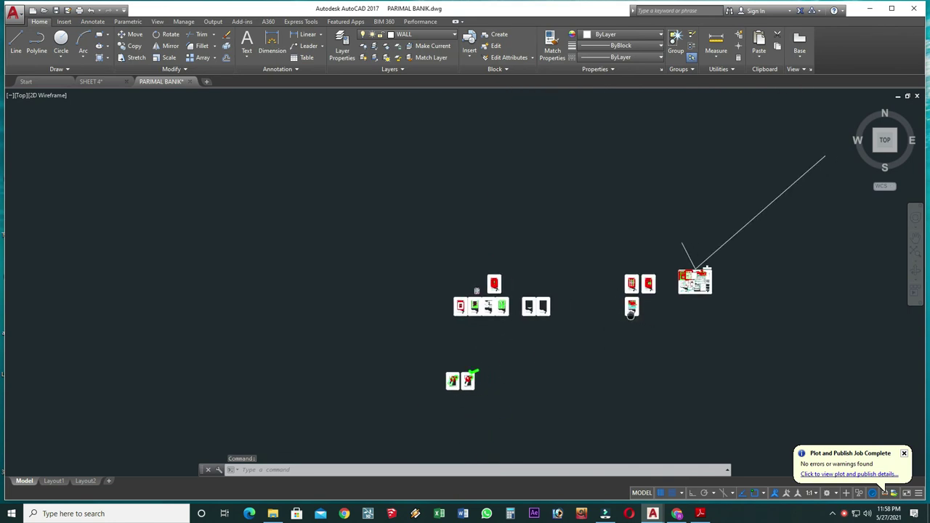
pyautogui.scroll(5, 632, 313)
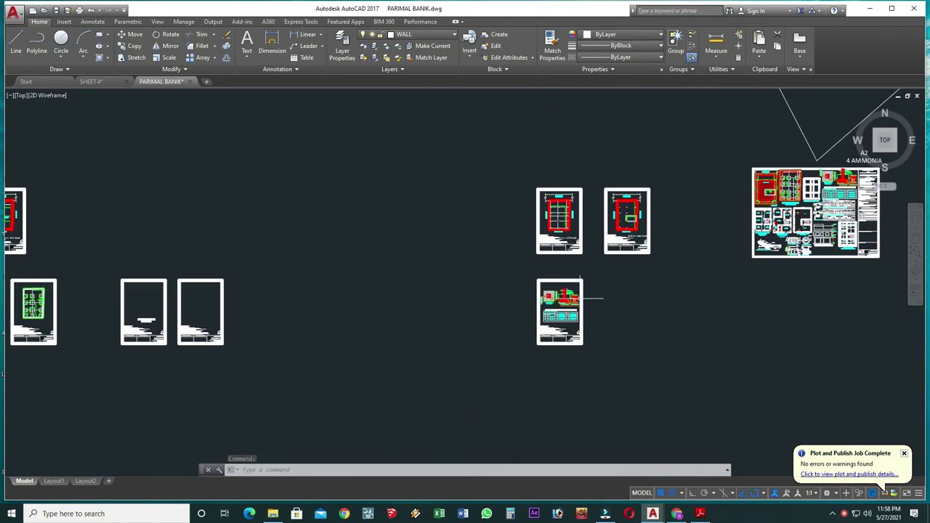
pyautogui.click(105, 85)
pyautogui.scroll(-3, 422, 291)
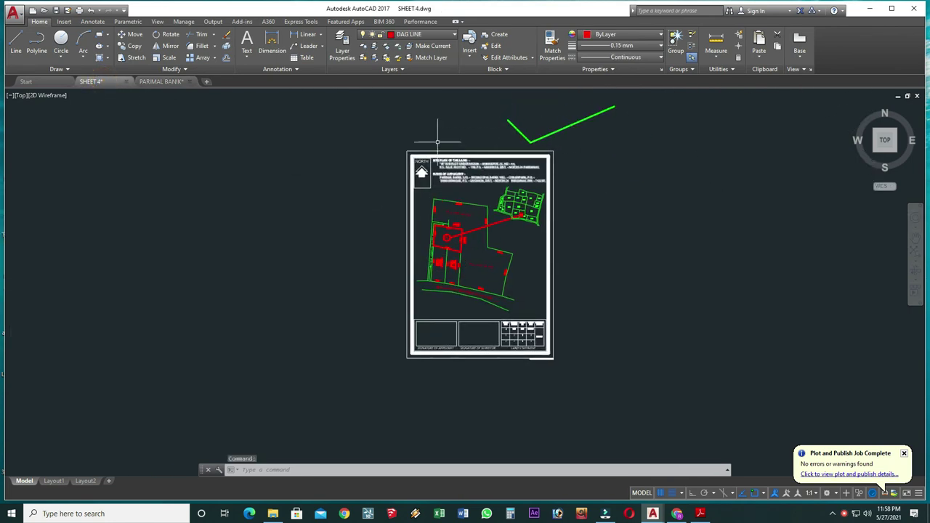
pyautogui.scroll(2, 437, 142)
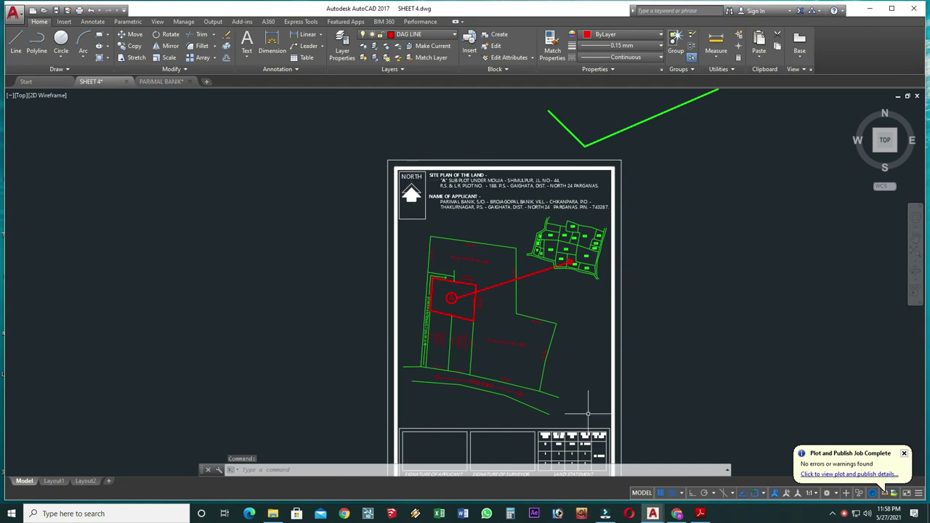
pyautogui.moveTo(588, 414); pyautogui.dragTo(570, 355, button='middle')
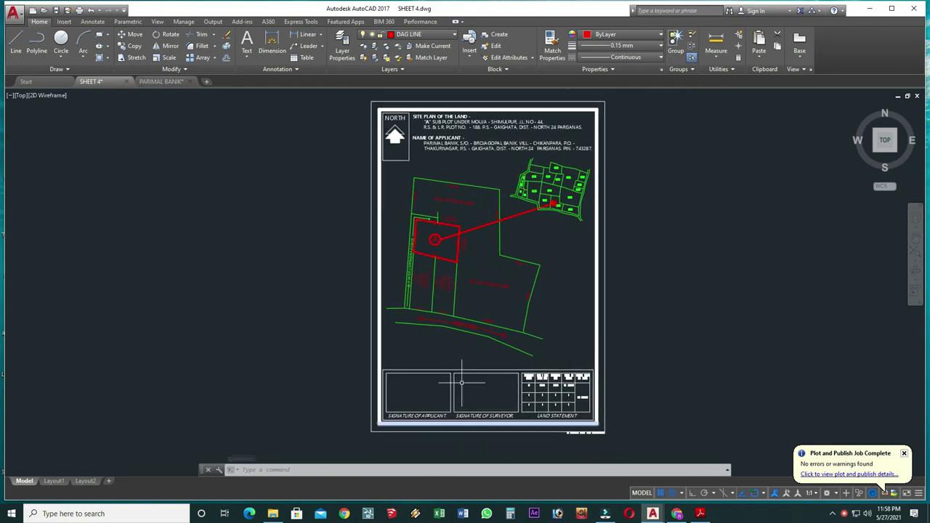